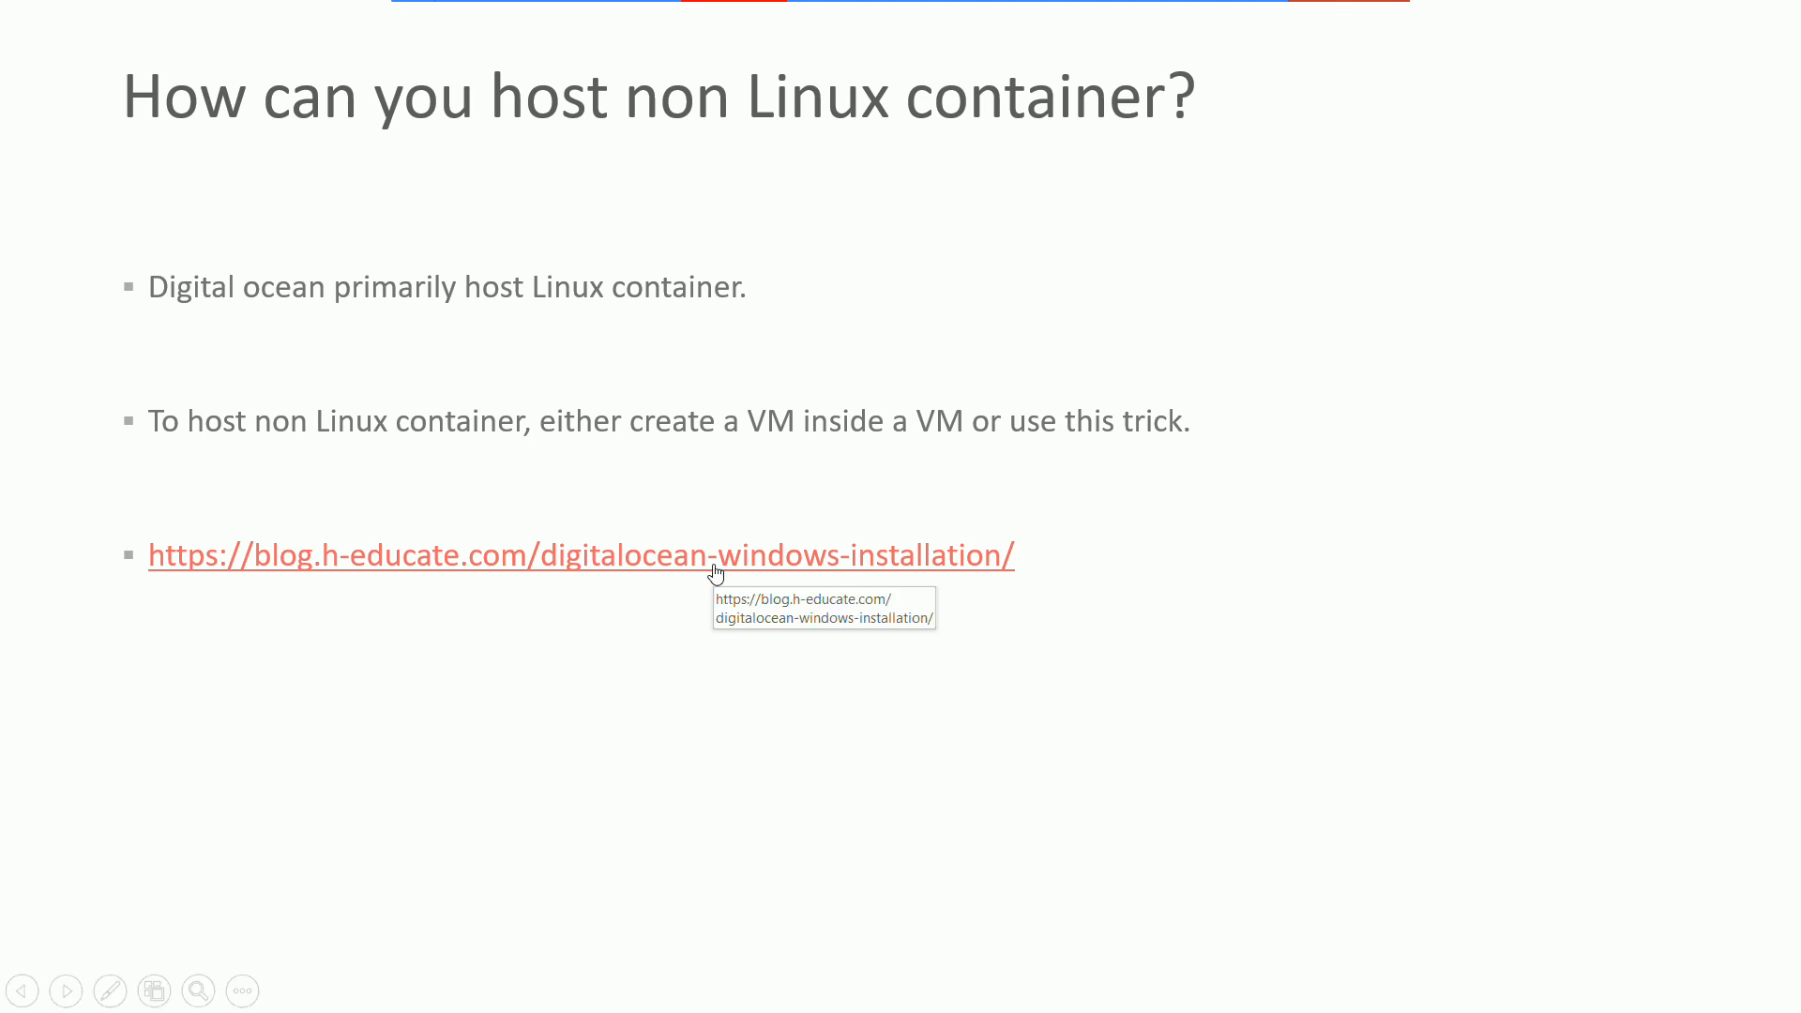
Step: Leave the slideshow, select the H-educate installation link on slide 15, and return to Chrome
key("Escape")
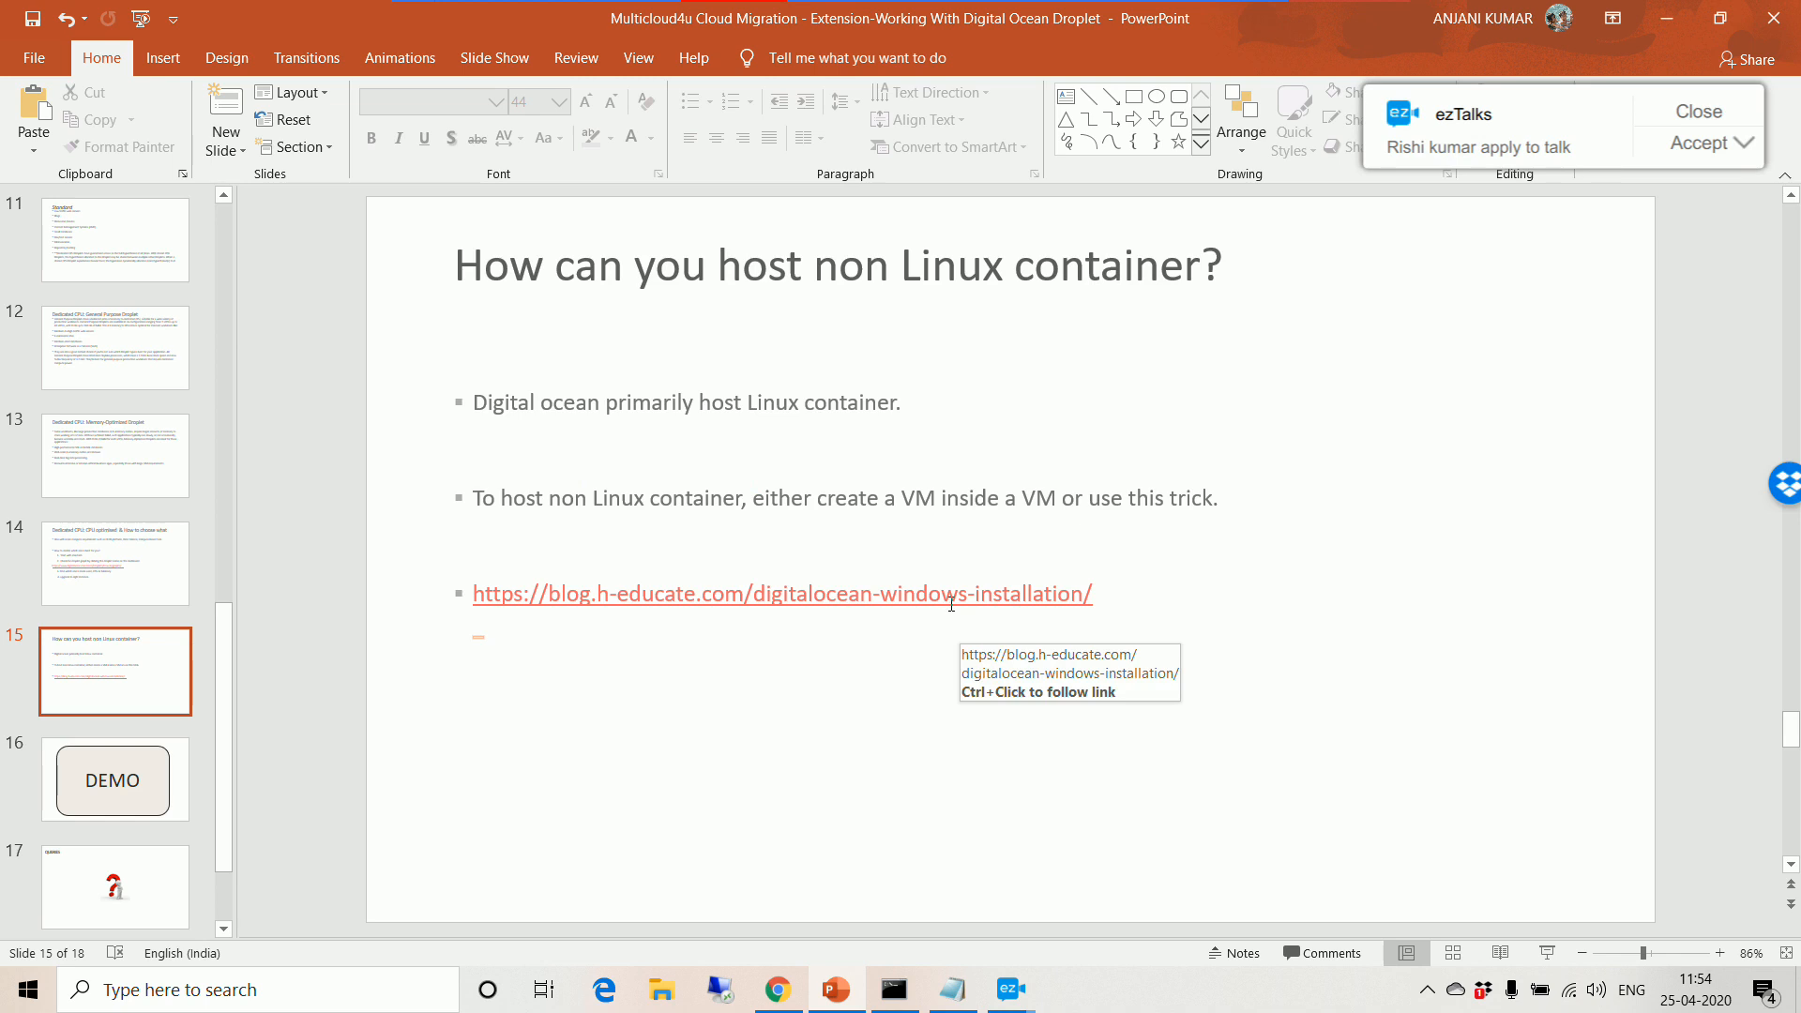
left_click(1727, 150)
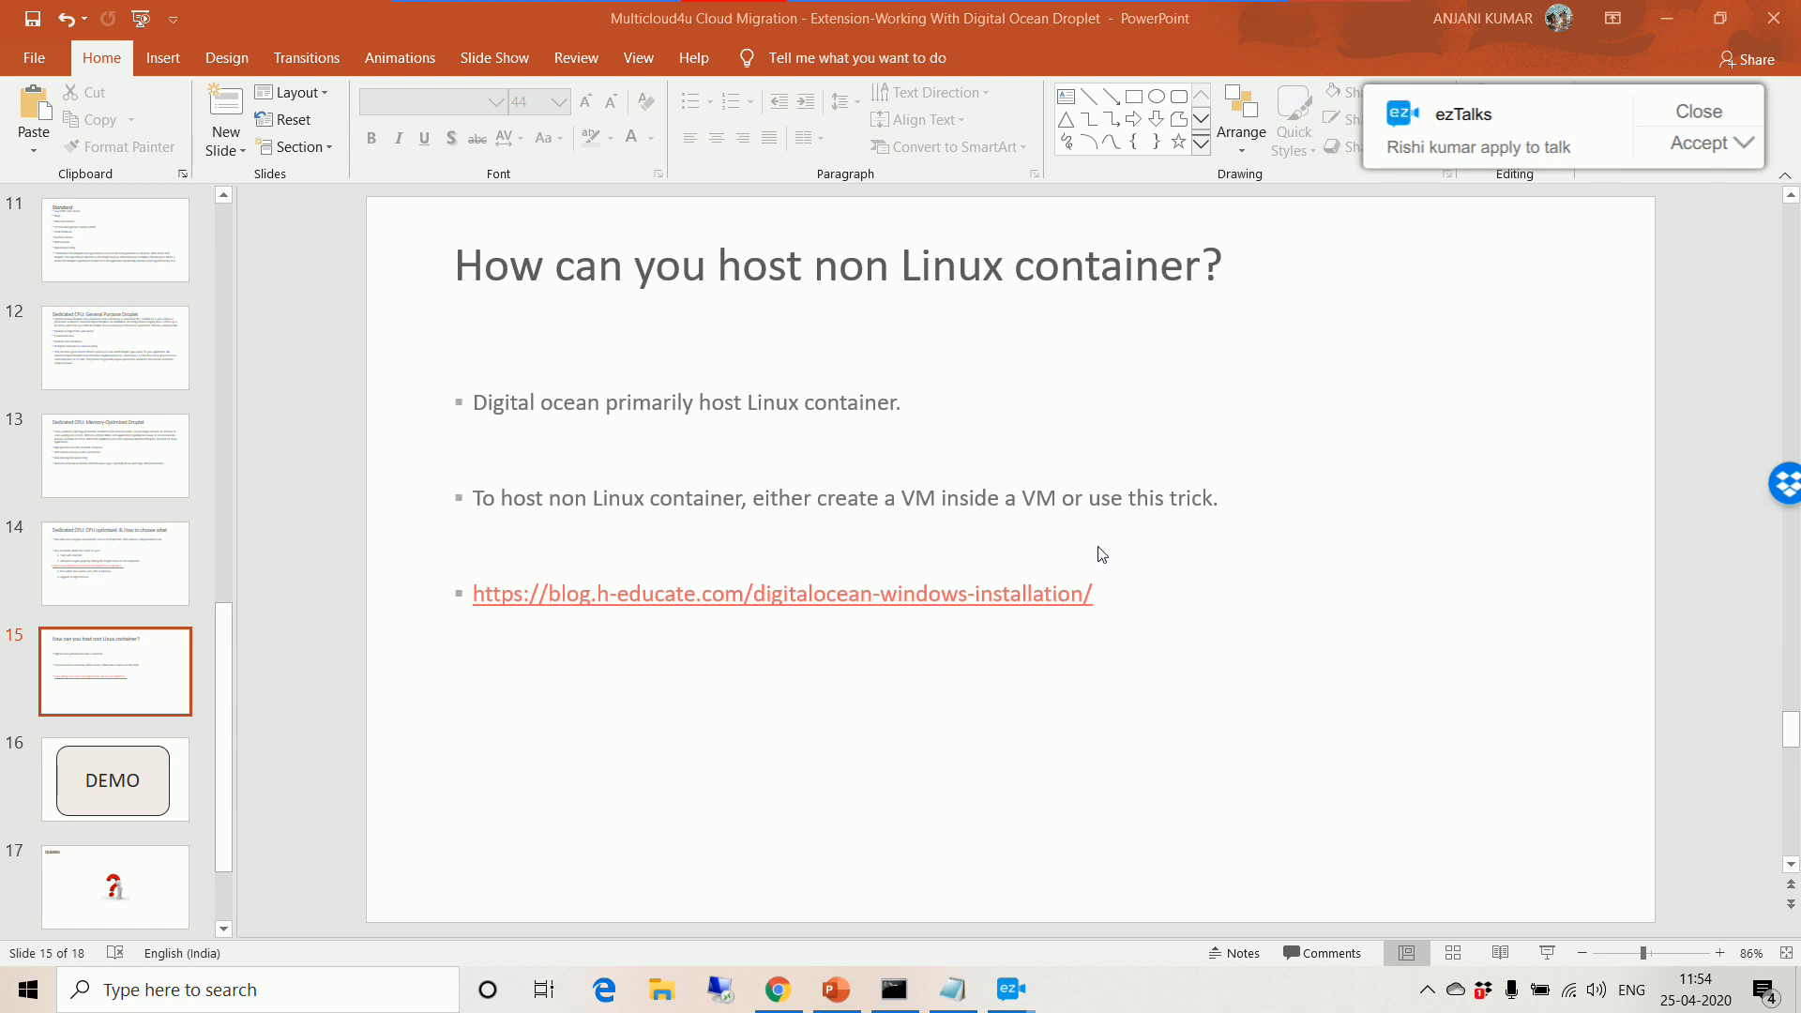
left_click(1009, 605)
left_click_drag(1119, 612, 469, 566)
key("ctrl+c")
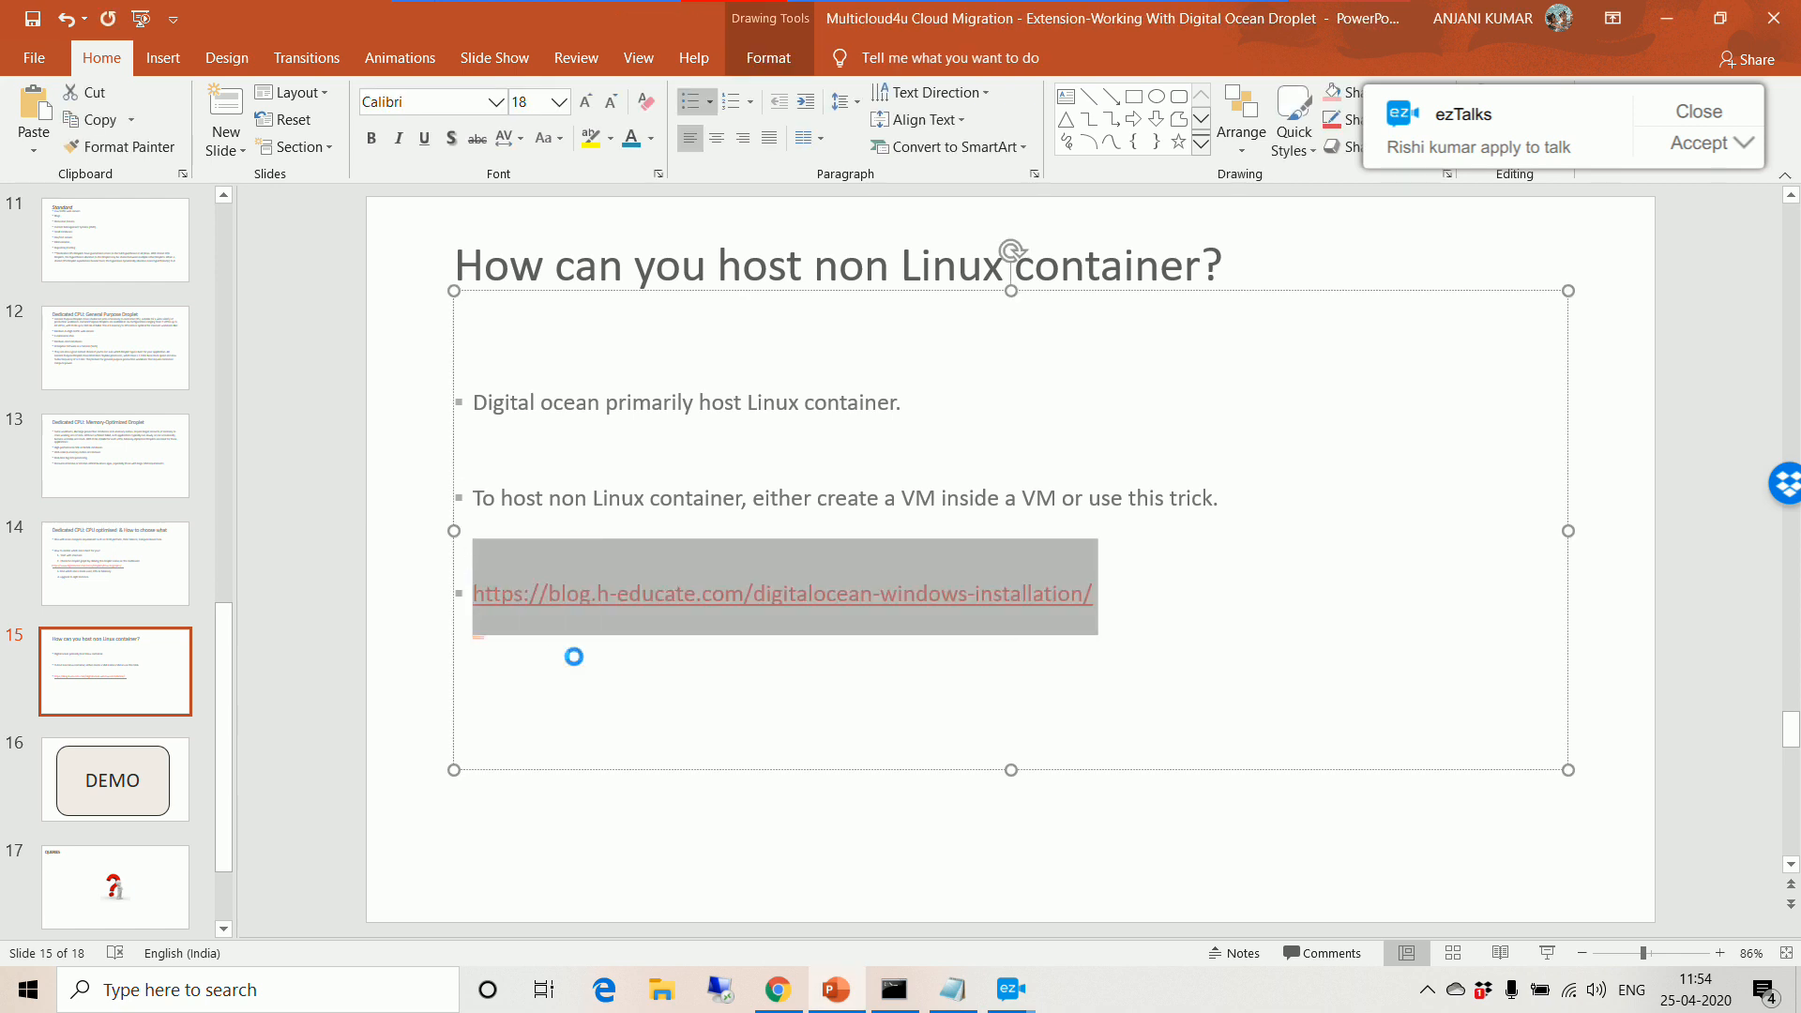
left_click(778, 990)
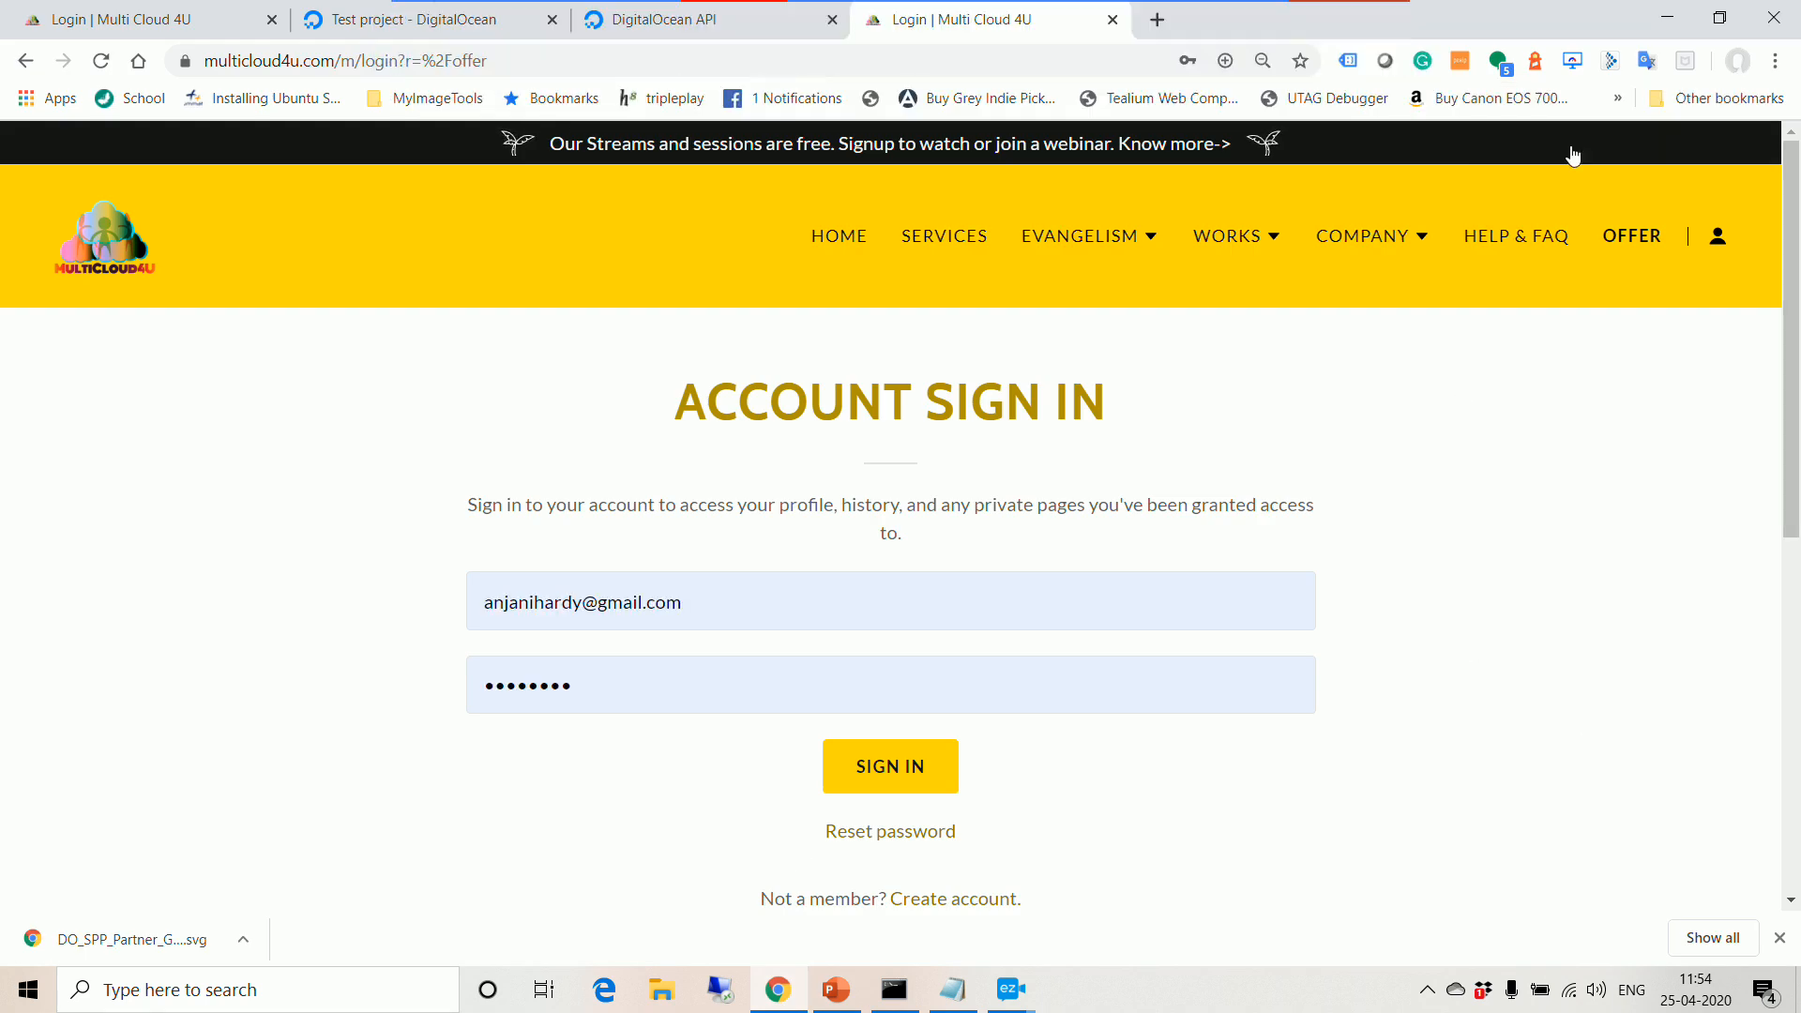
Step: Load the copied H-educate DigitalOcean Windows installation guide link in a new tab
left_click(1168, 23)
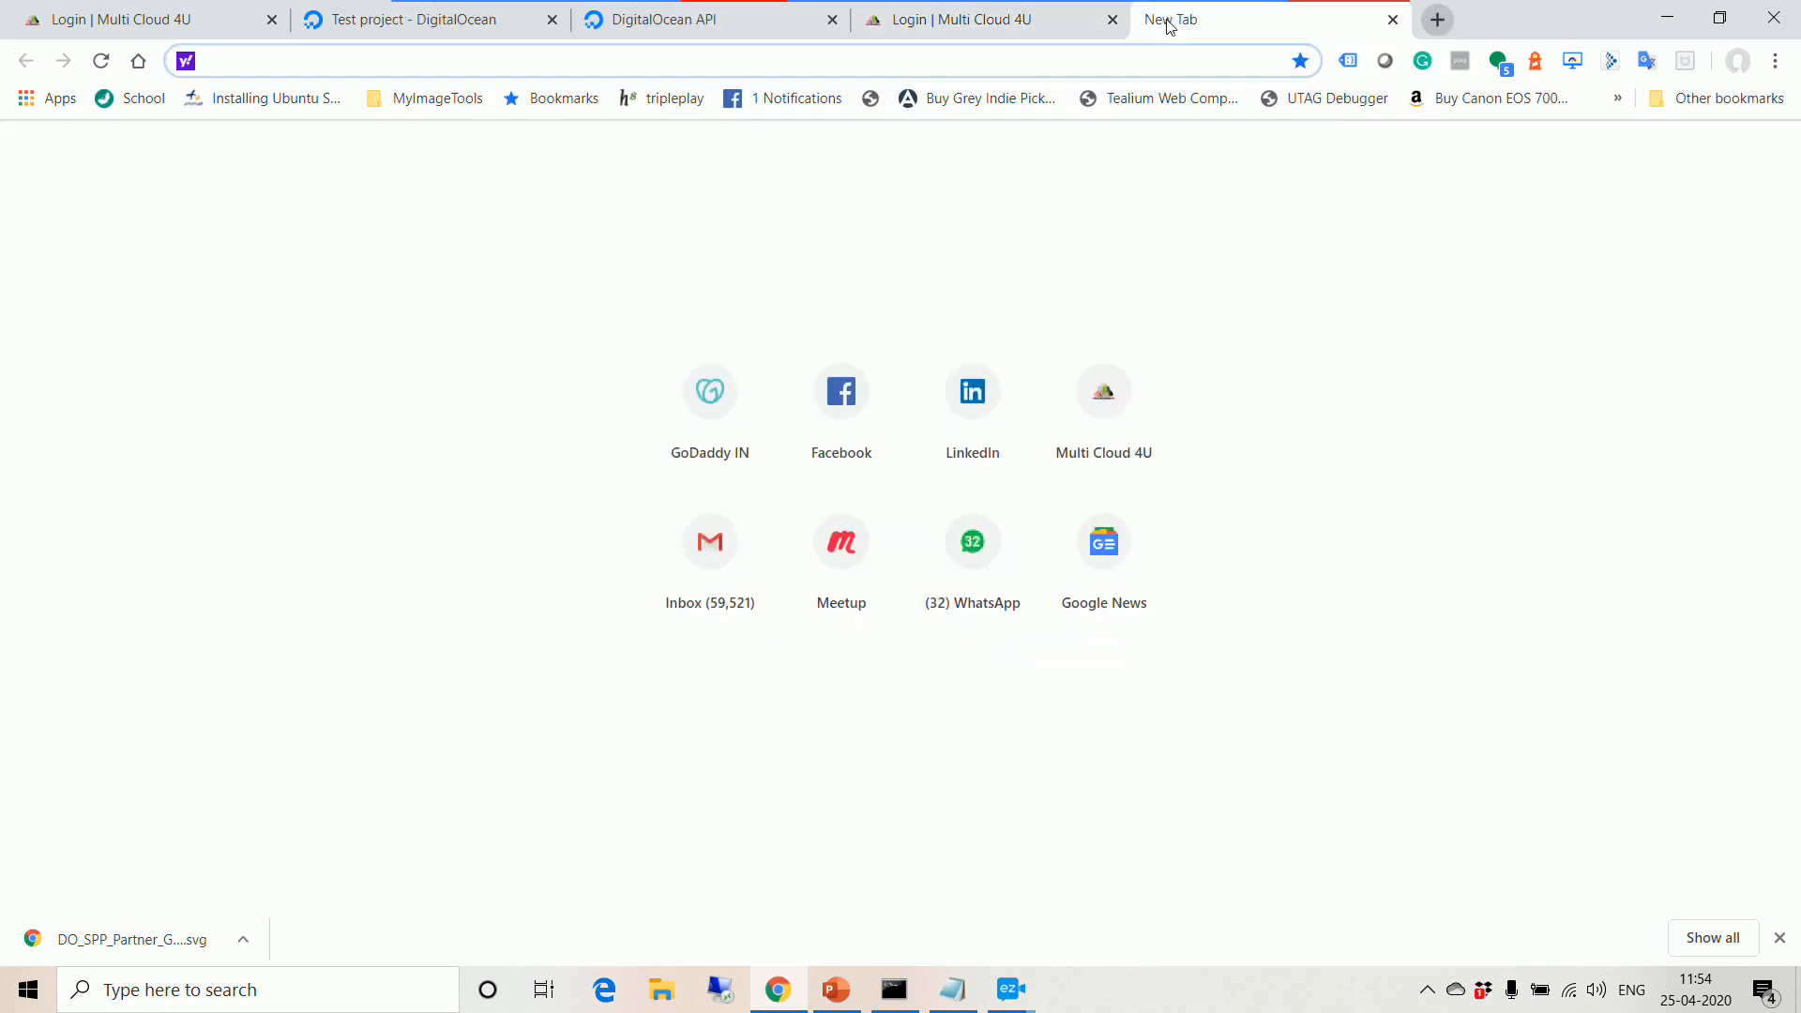
key("ctrl+v")
key("Return")
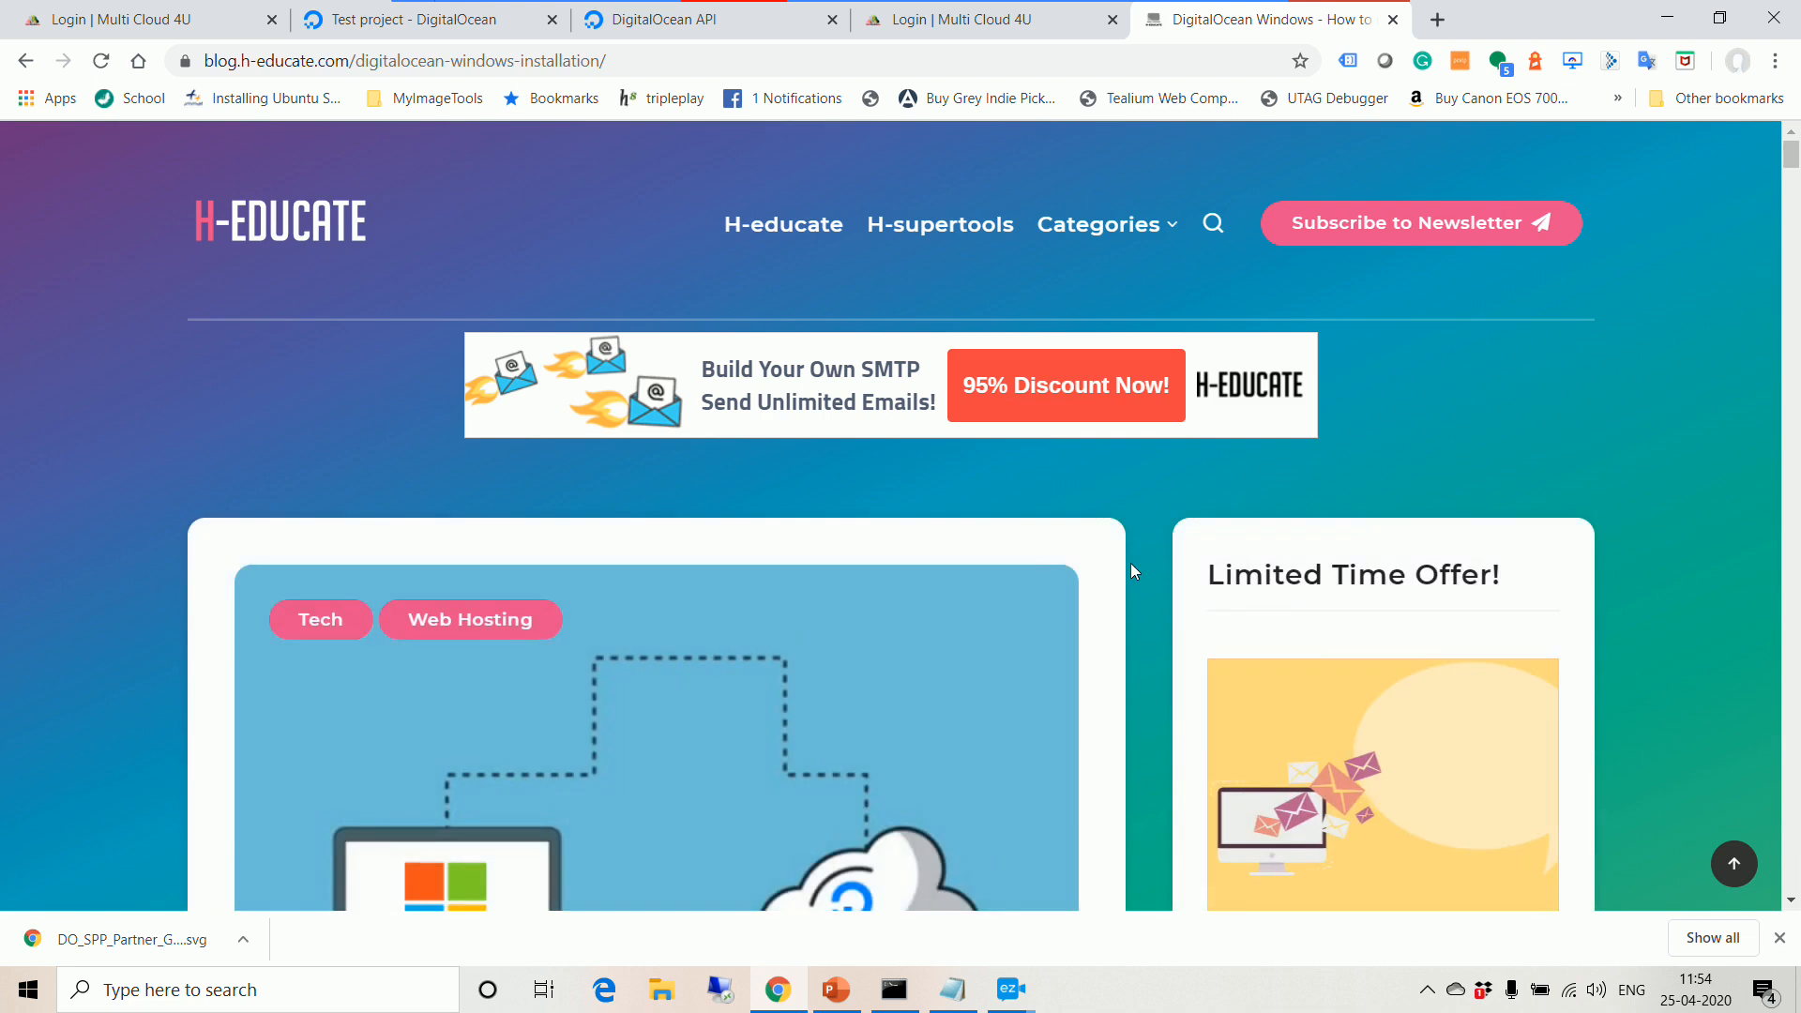
Step: Read down the guide through the login credentials and '7- Configure Settings' sections
scroll(1132, 568, "down", 10)
scroll(1131, 568, "down", 4)
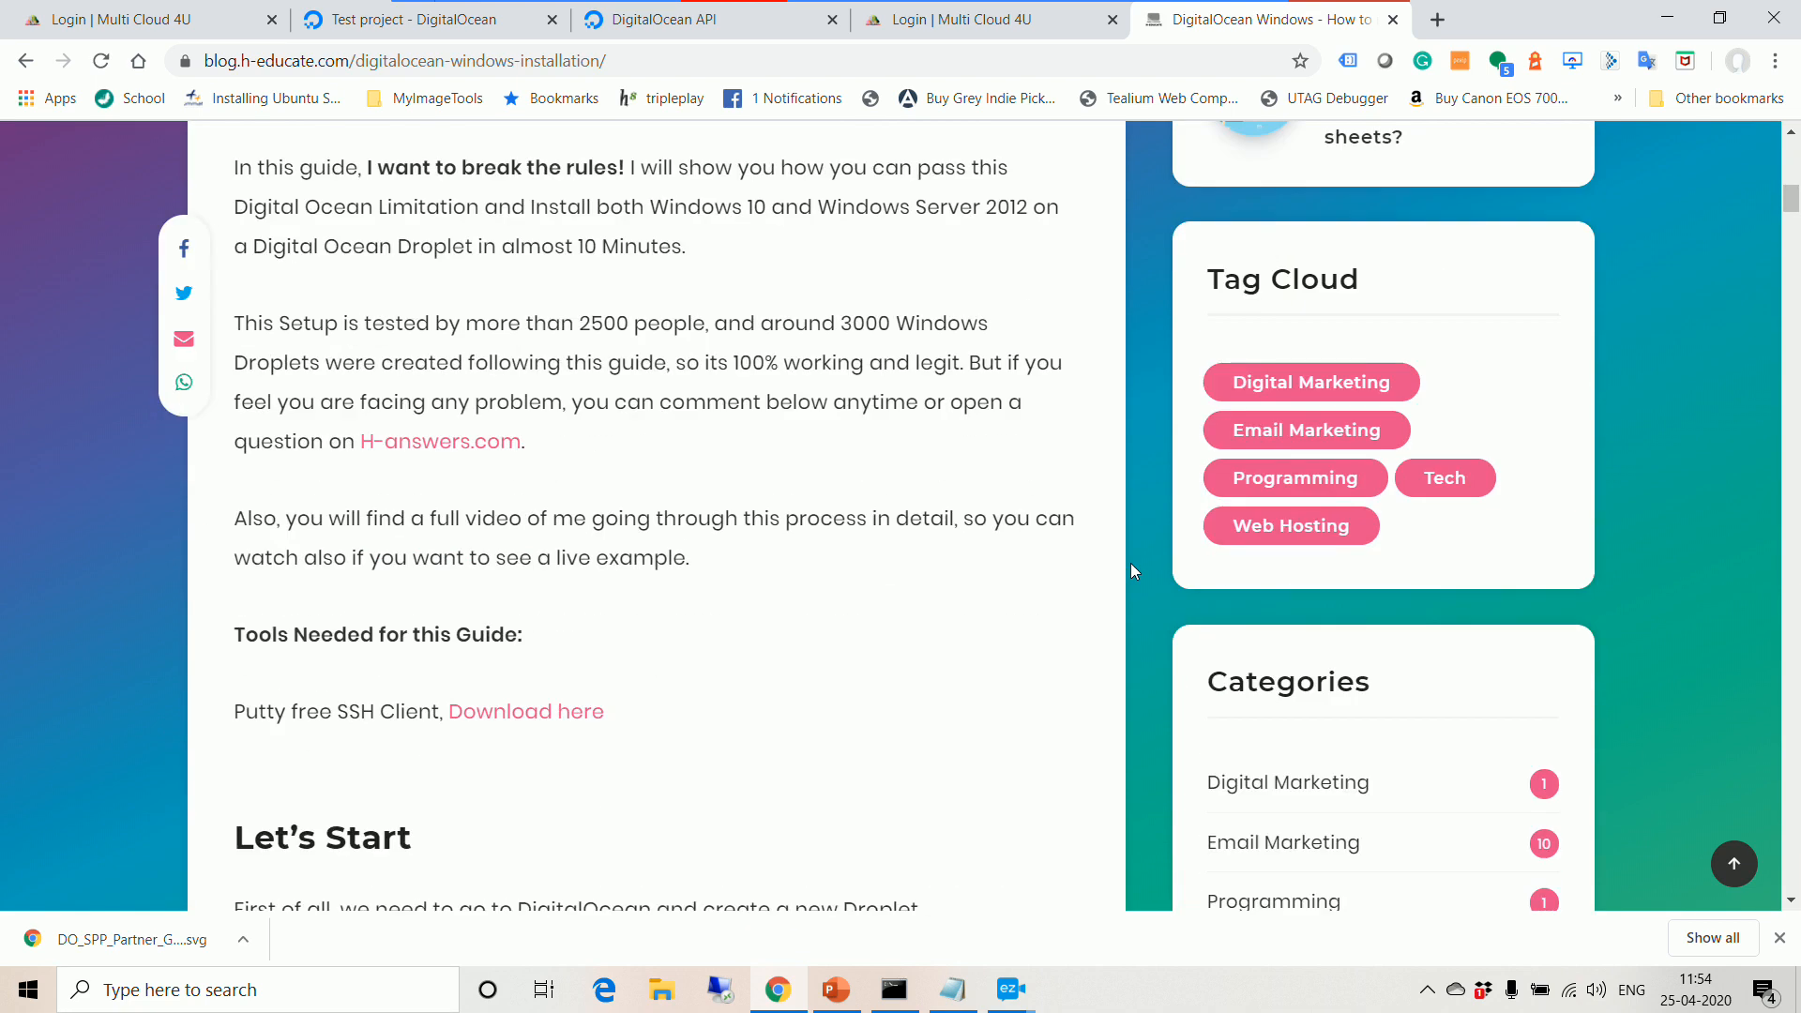
scroll(1132, 567, "up", 4)
scroll(961, 611, "down", 4)
scroll(961, 612, "down", 4)
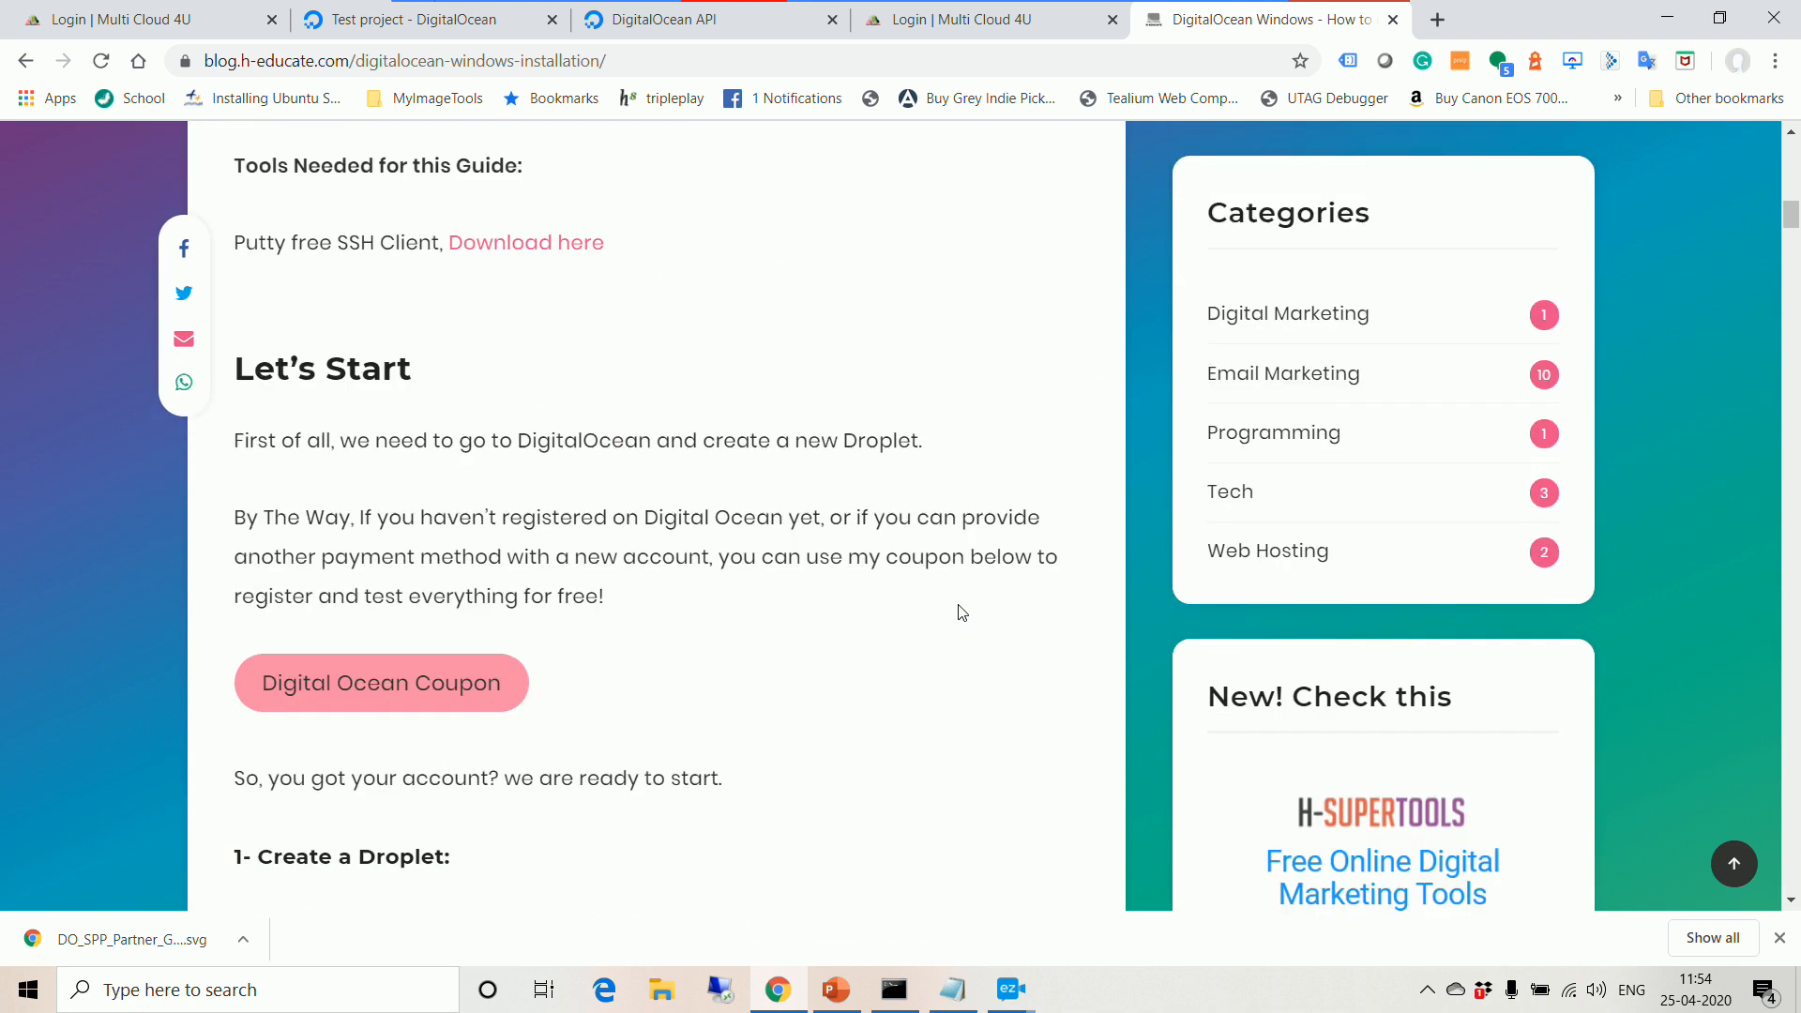
scroll(960, 611, "down", 3)
scroll(507, 642, "down", 2)
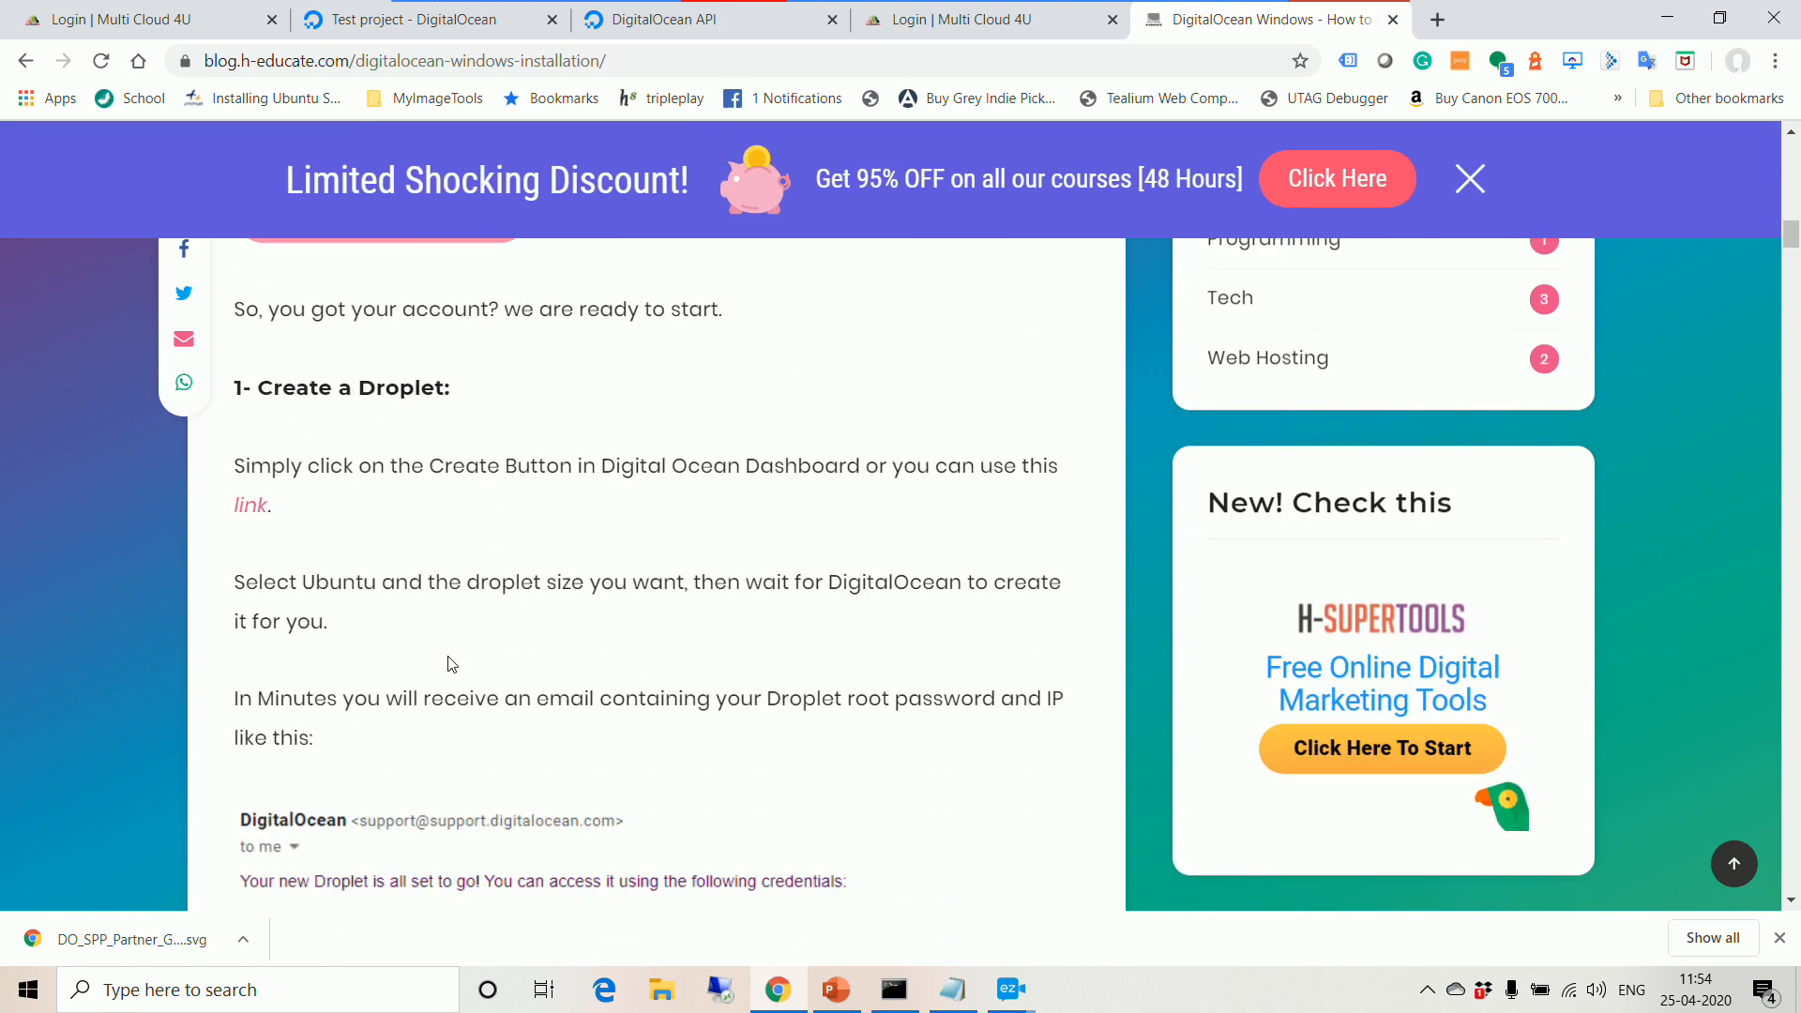
left_click_drag(251, 467, 768, 534)
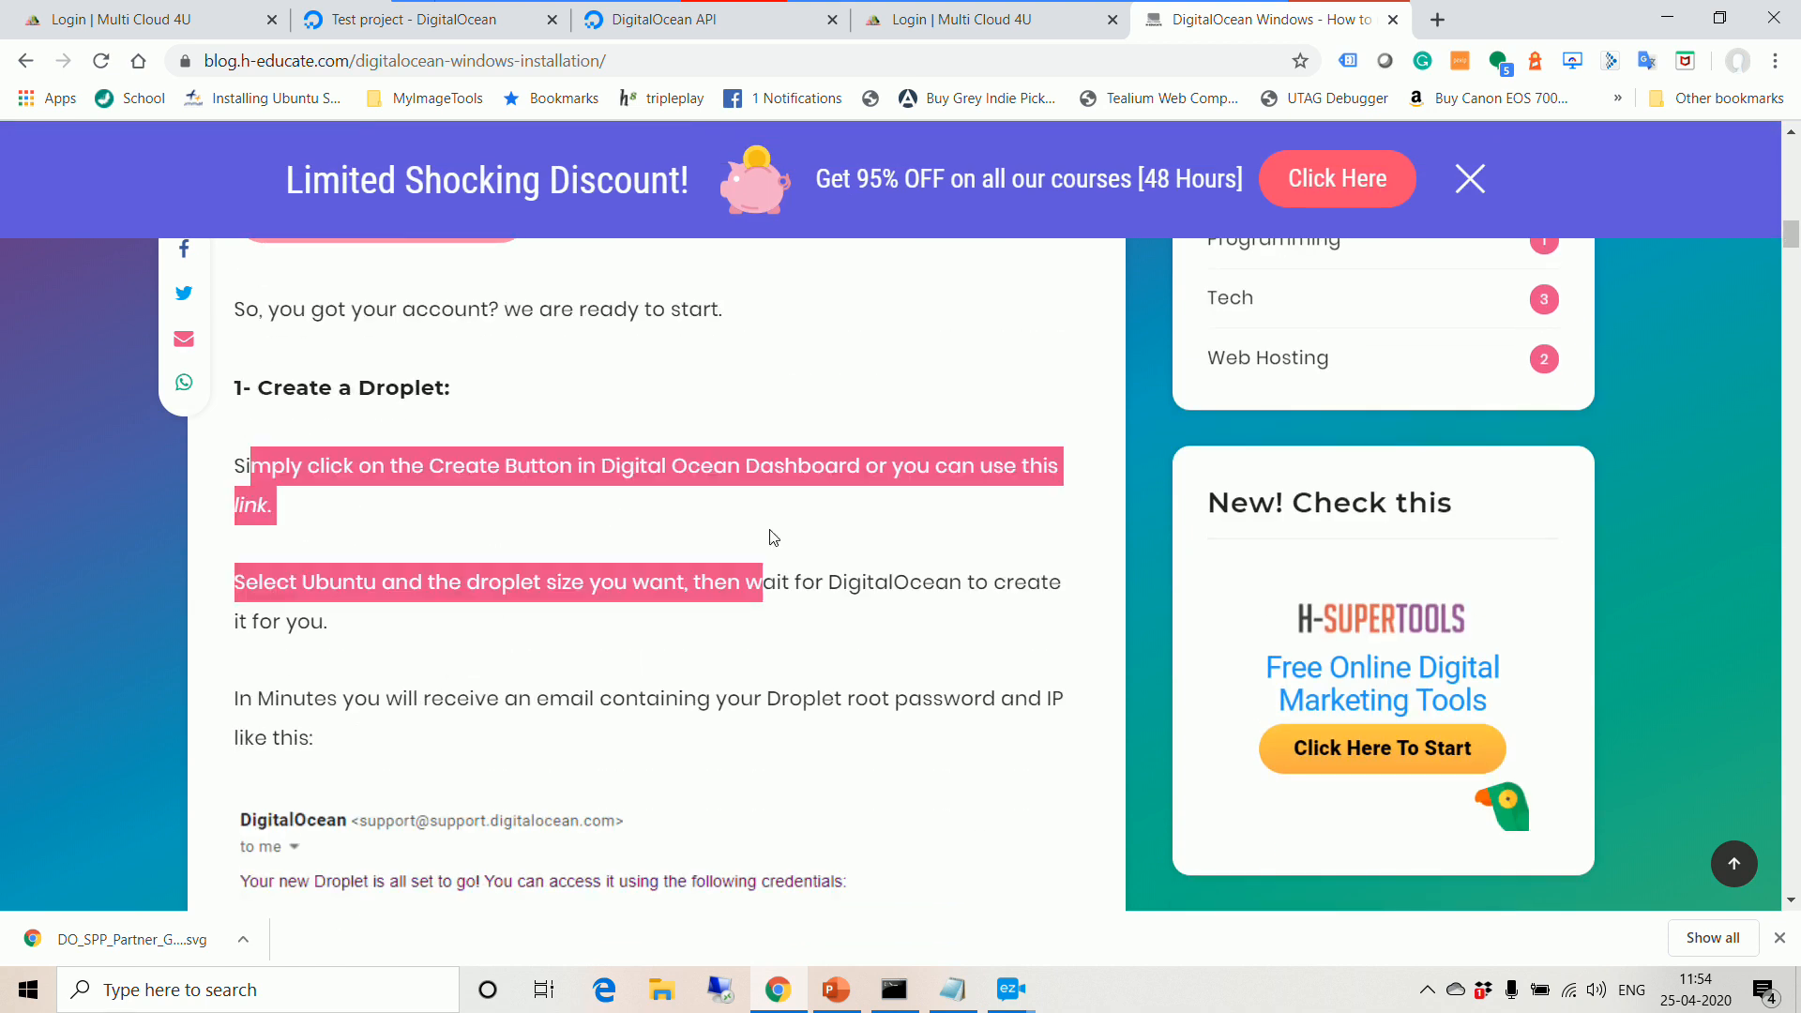
scroll(776, 635, "down", 5)
scroll(736, 647, "down", 1)
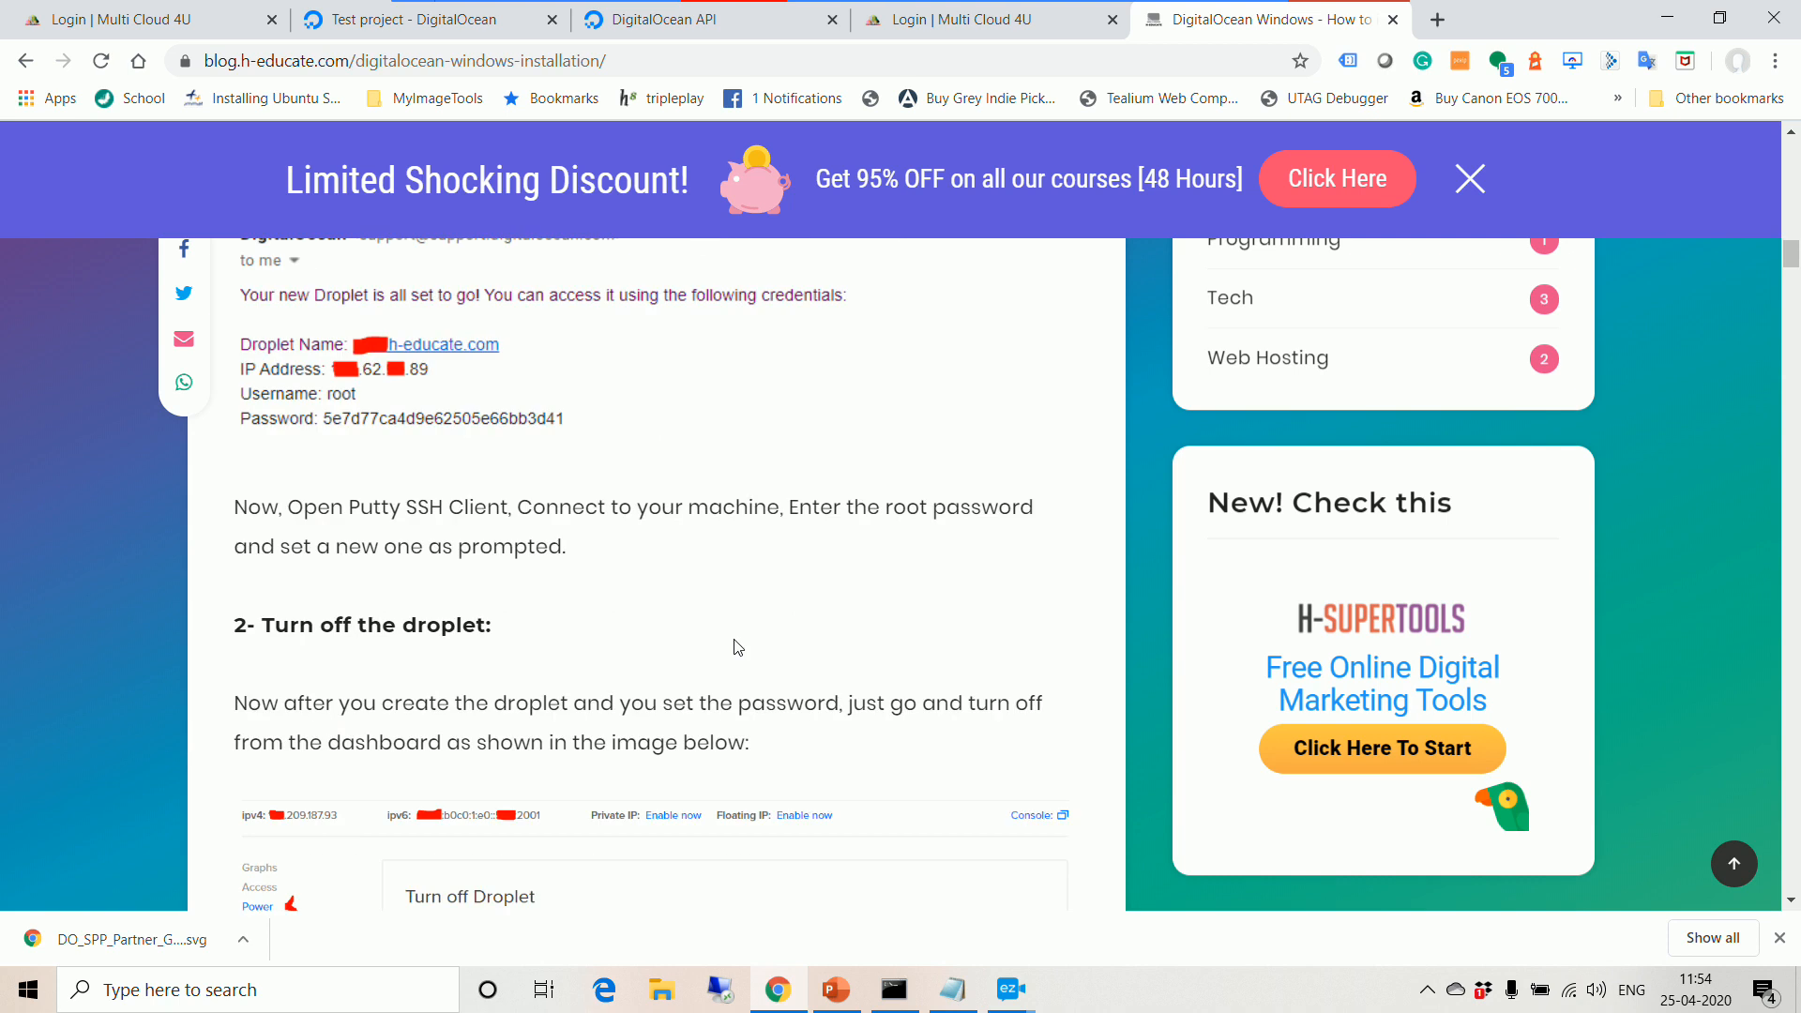
scroll(460, 544, "down", 1)
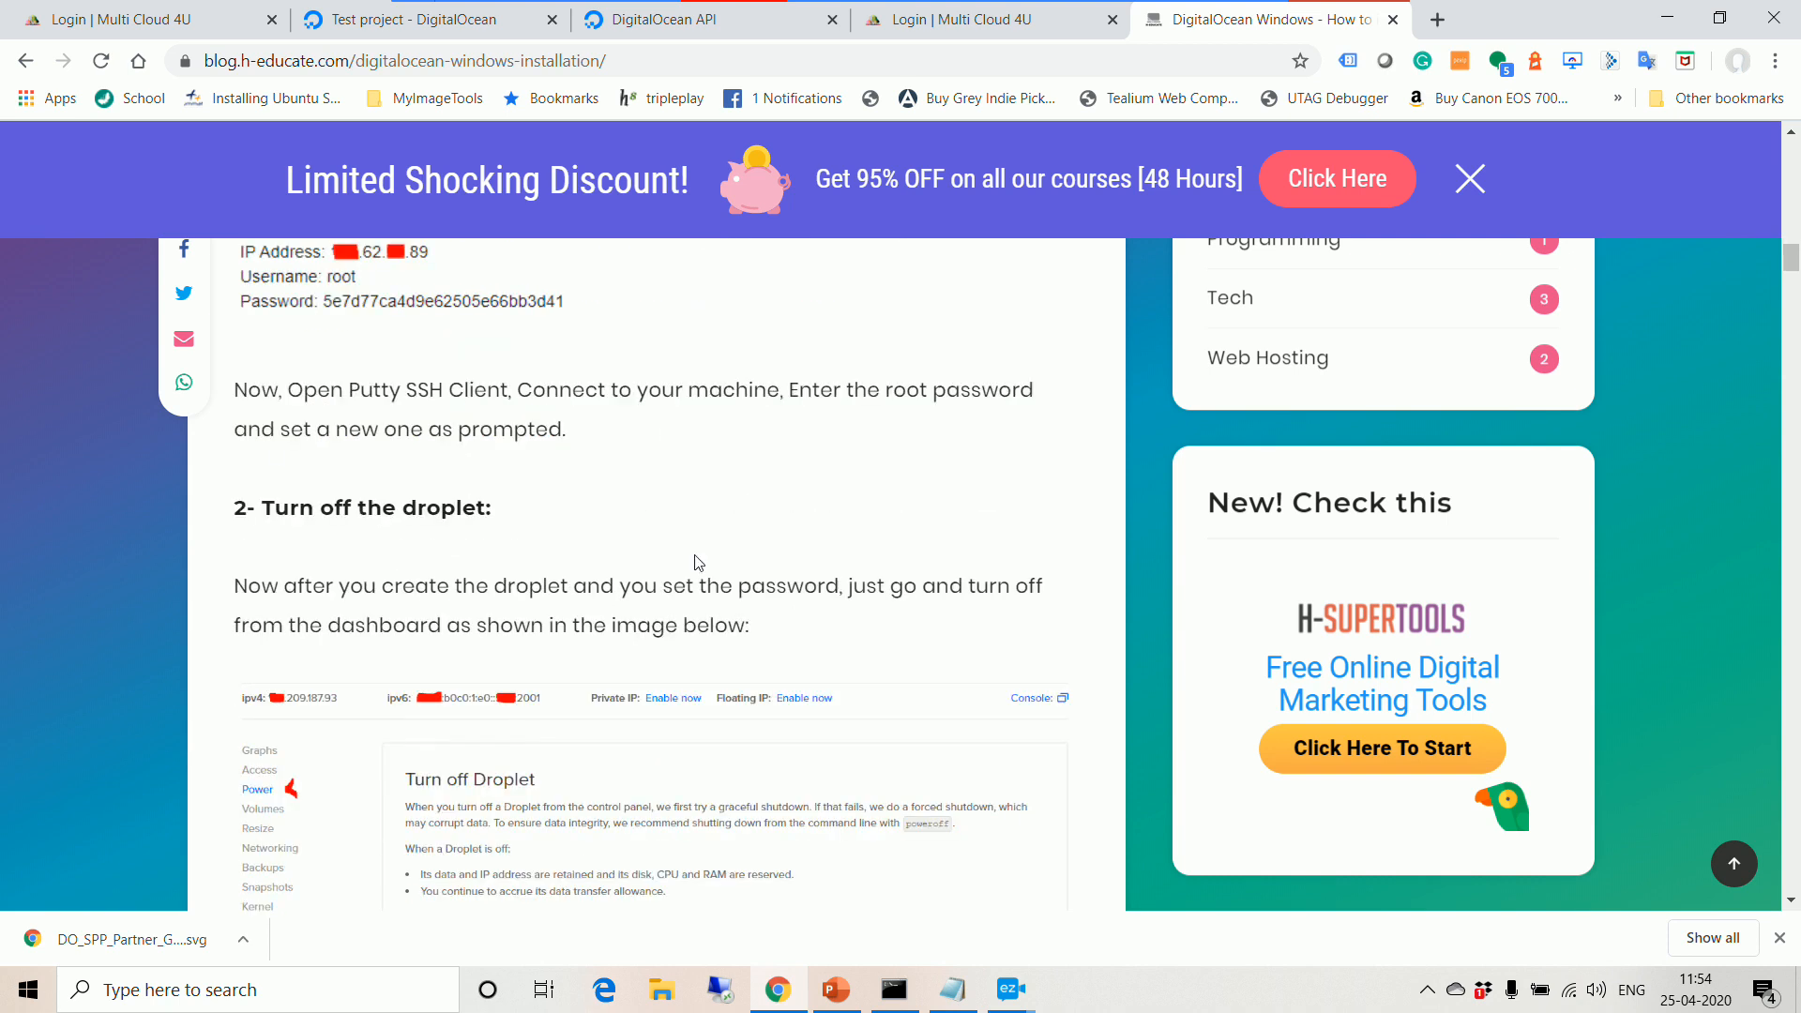
scroll(695, 563, "down", 2)
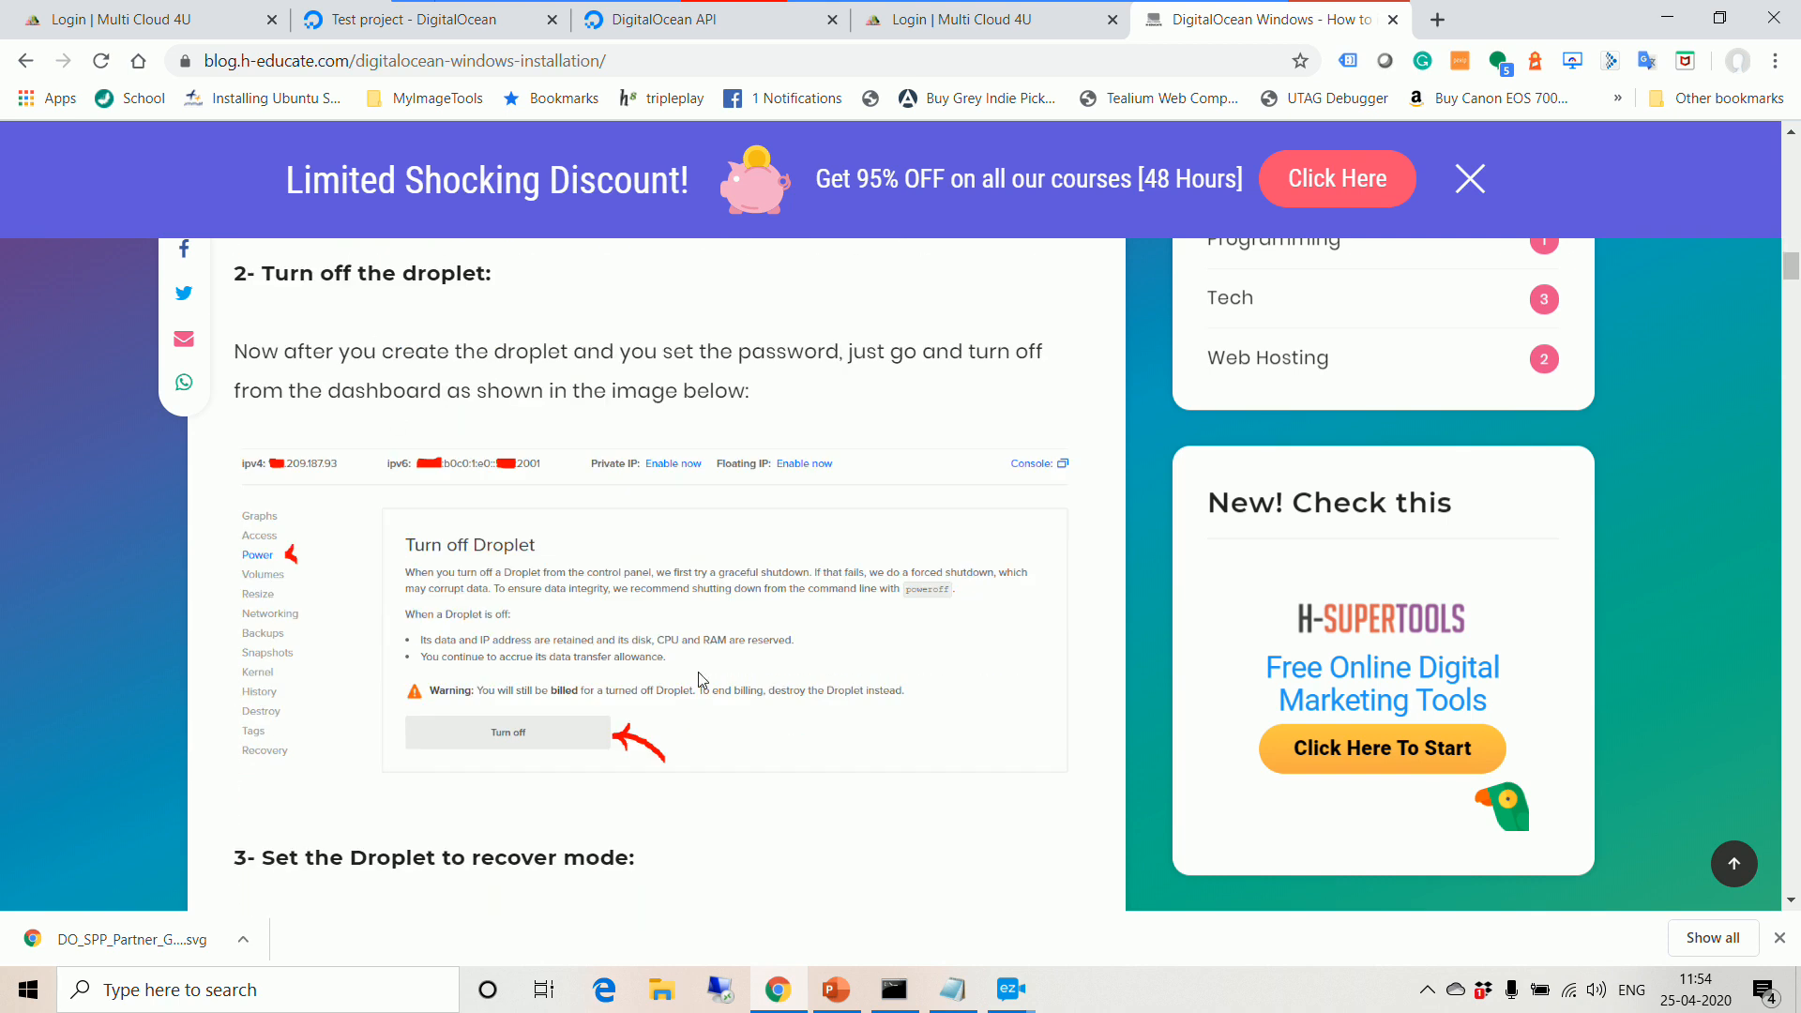
scroll(498, 659, "down", 3)
scroll(845, 647, "down", 4)
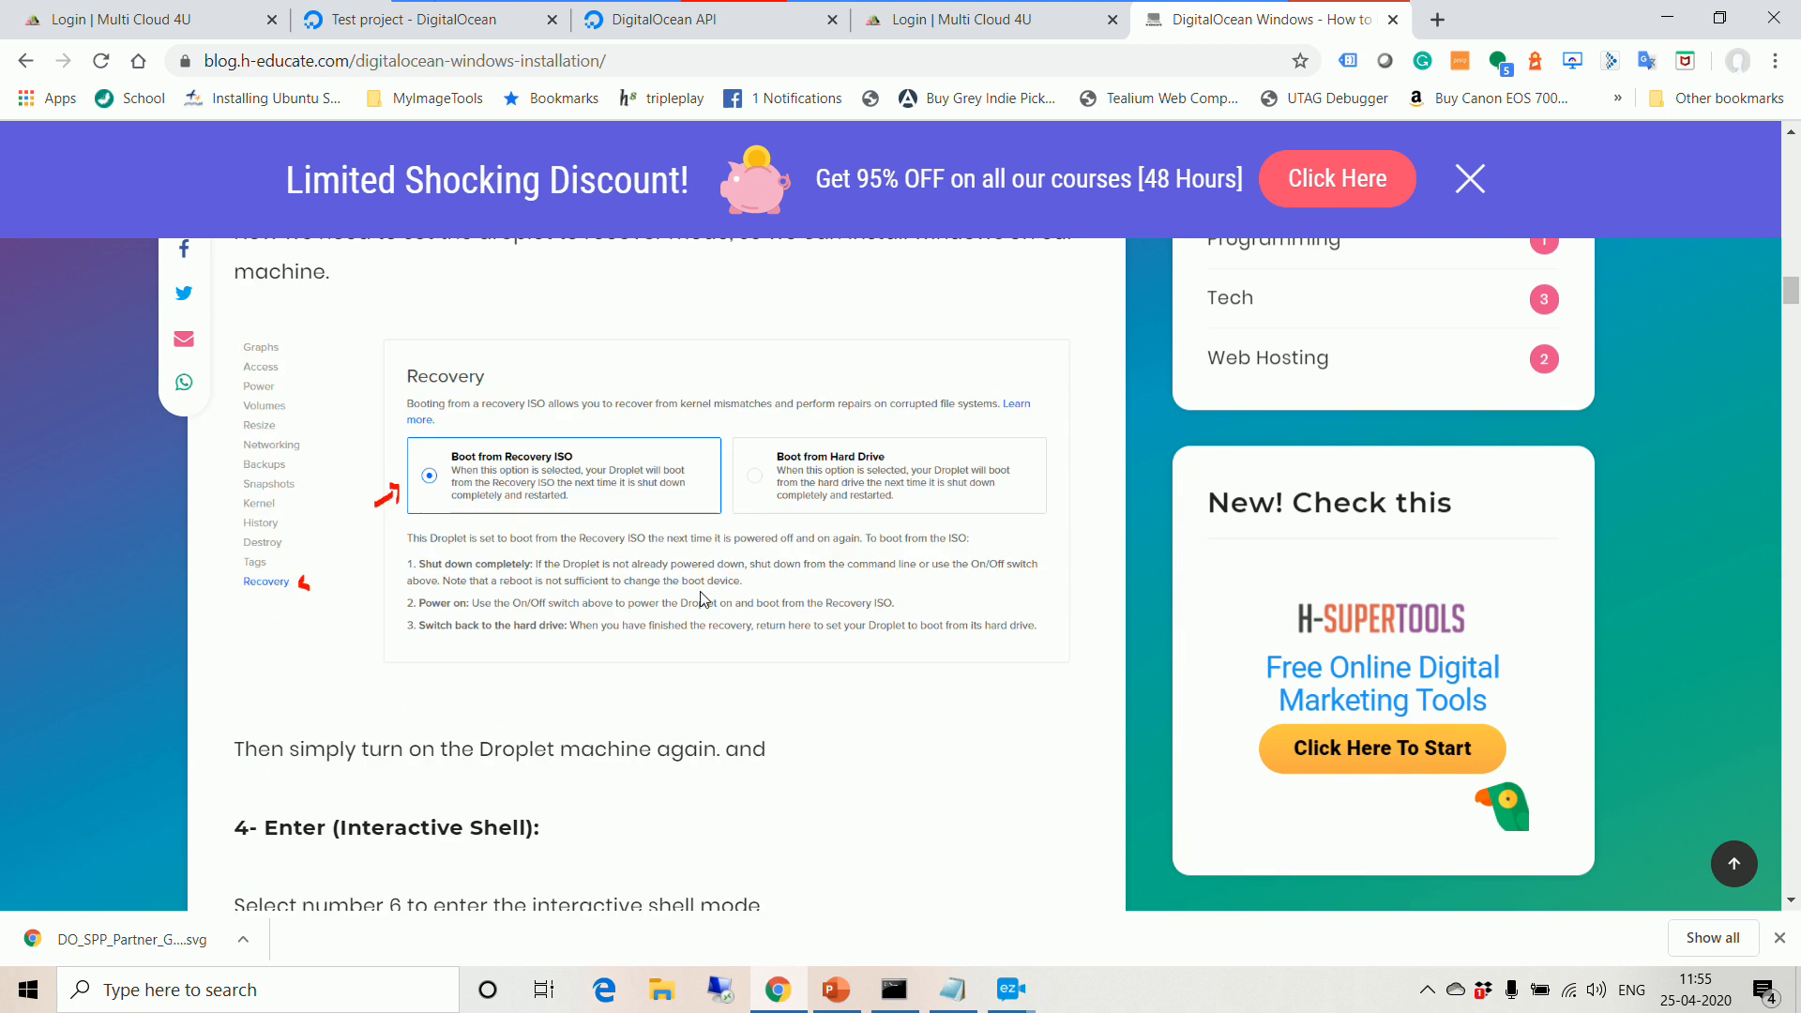
scroll(574, 540, "up", 2)
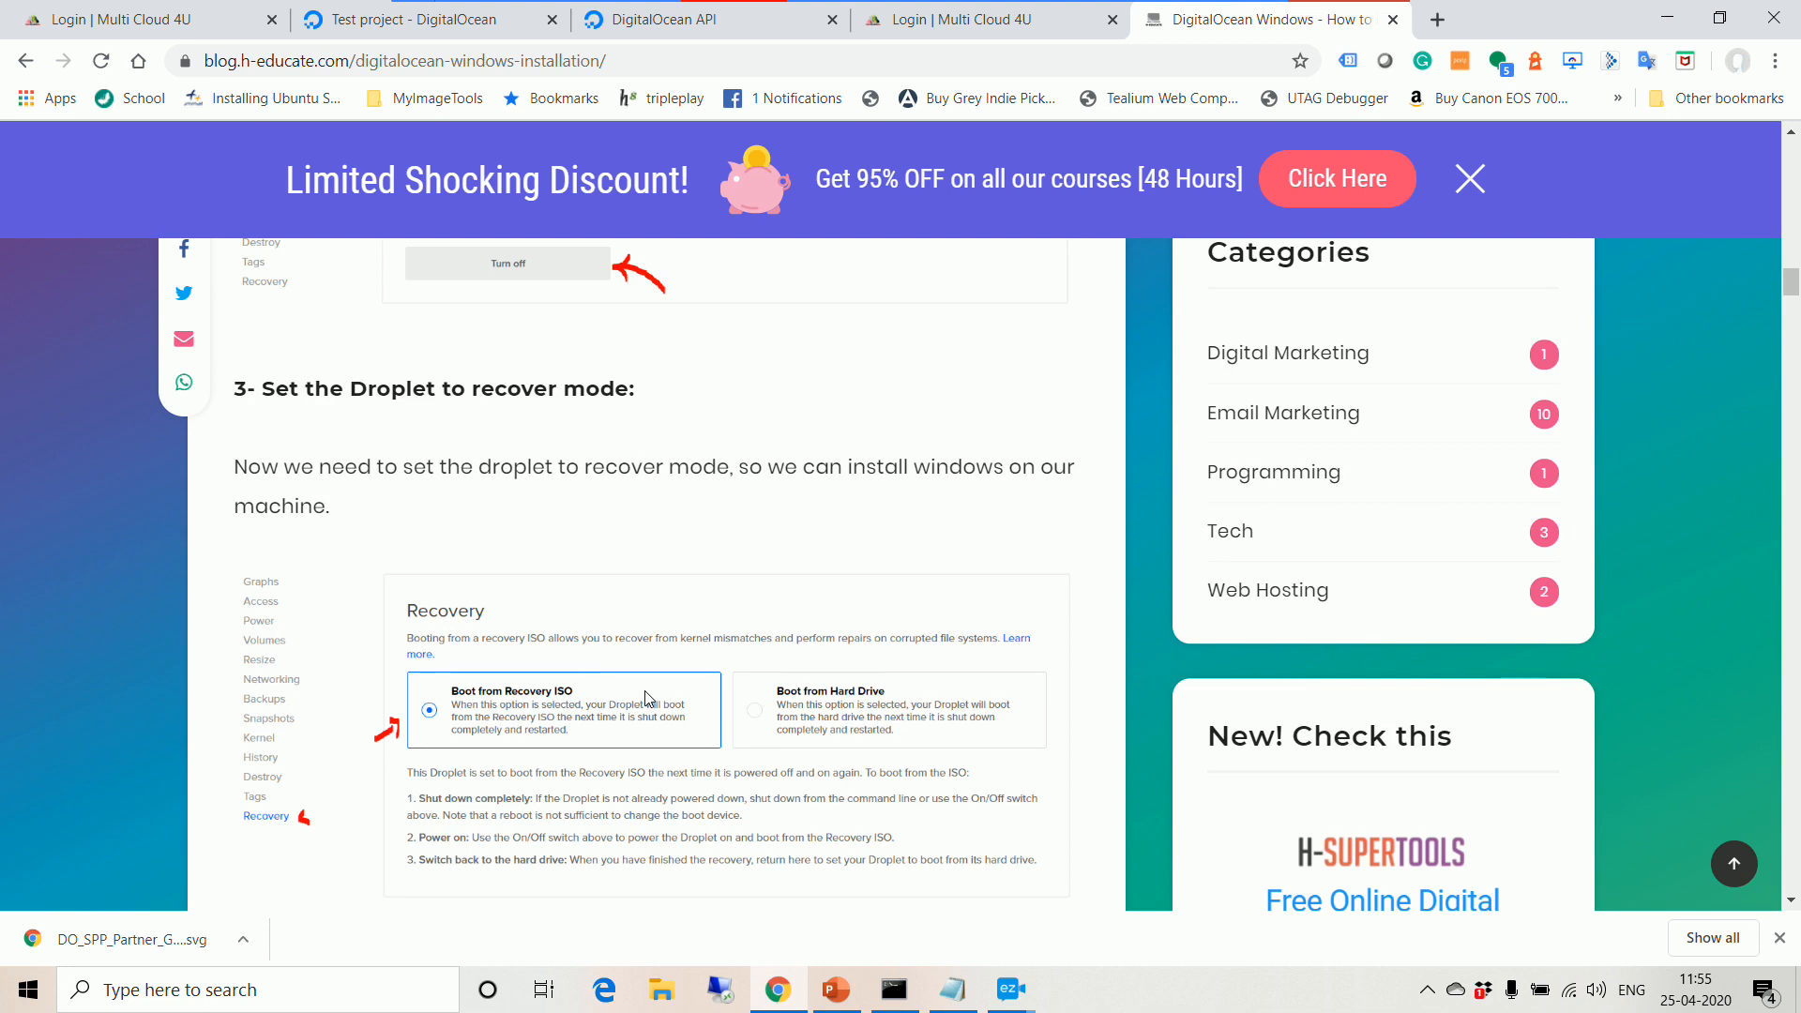
scroll(646, 698, "down", 7)
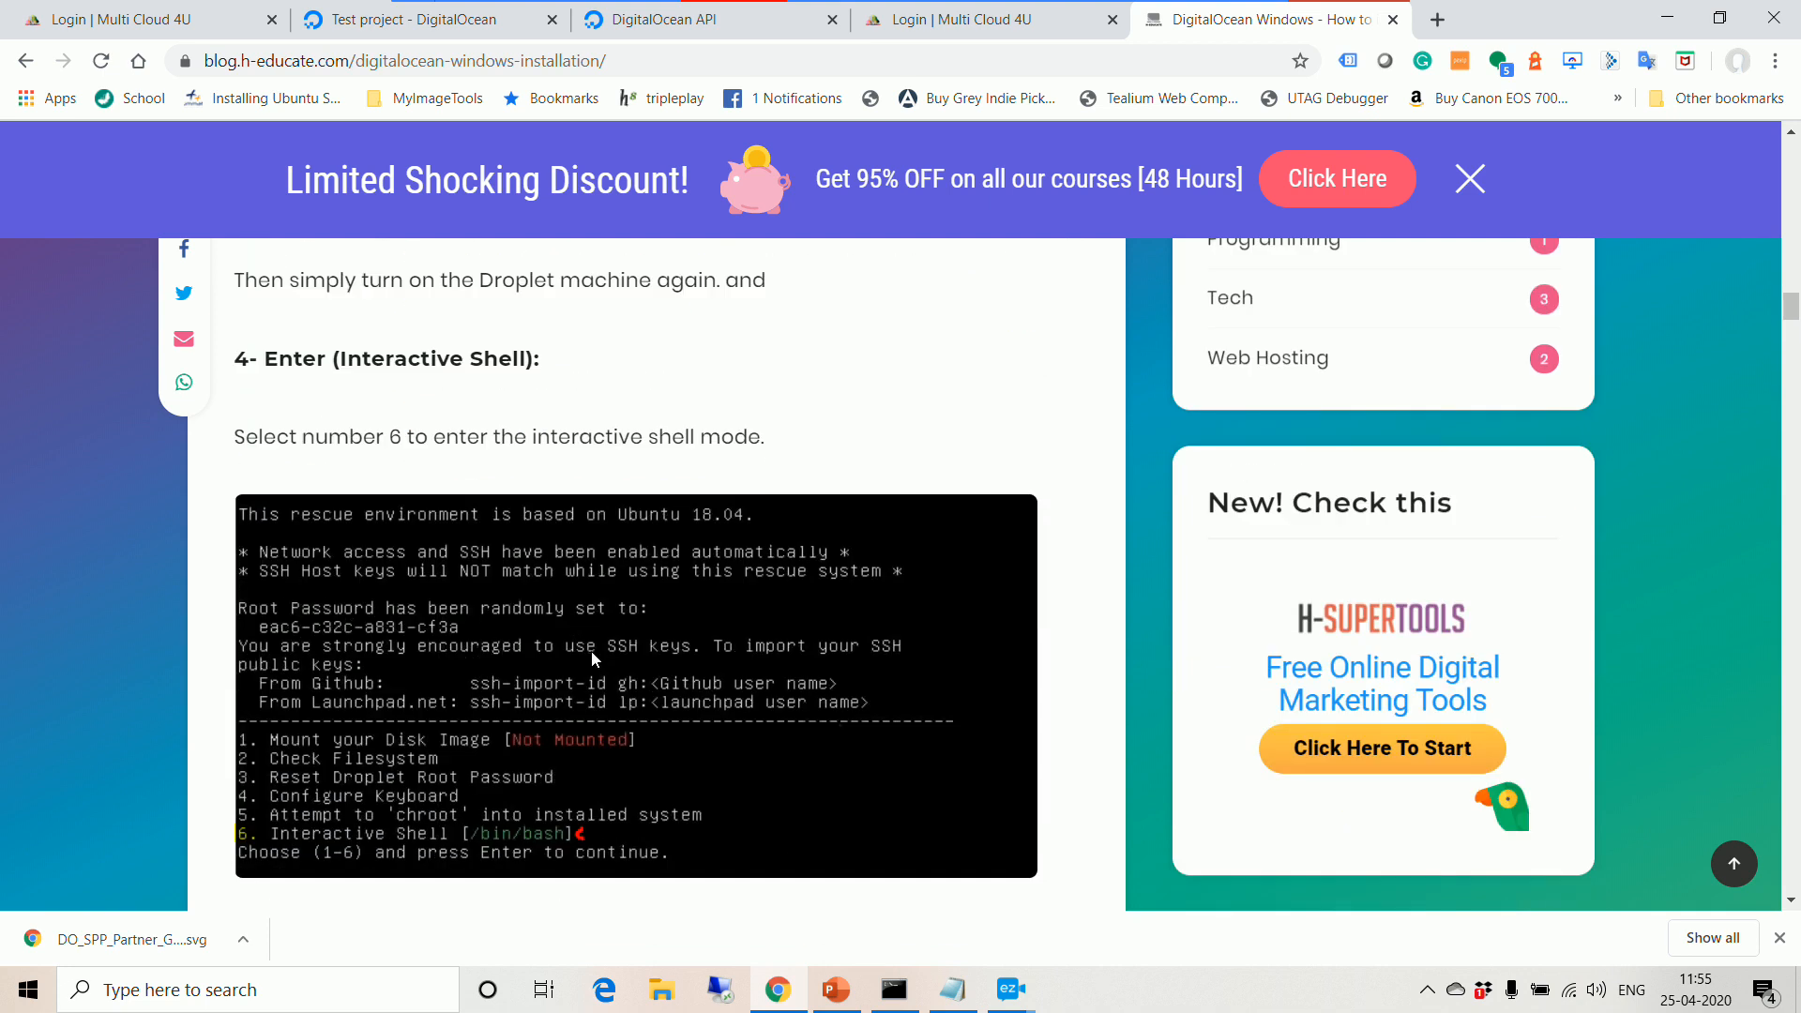
scroll(599, 597, "down", 4)
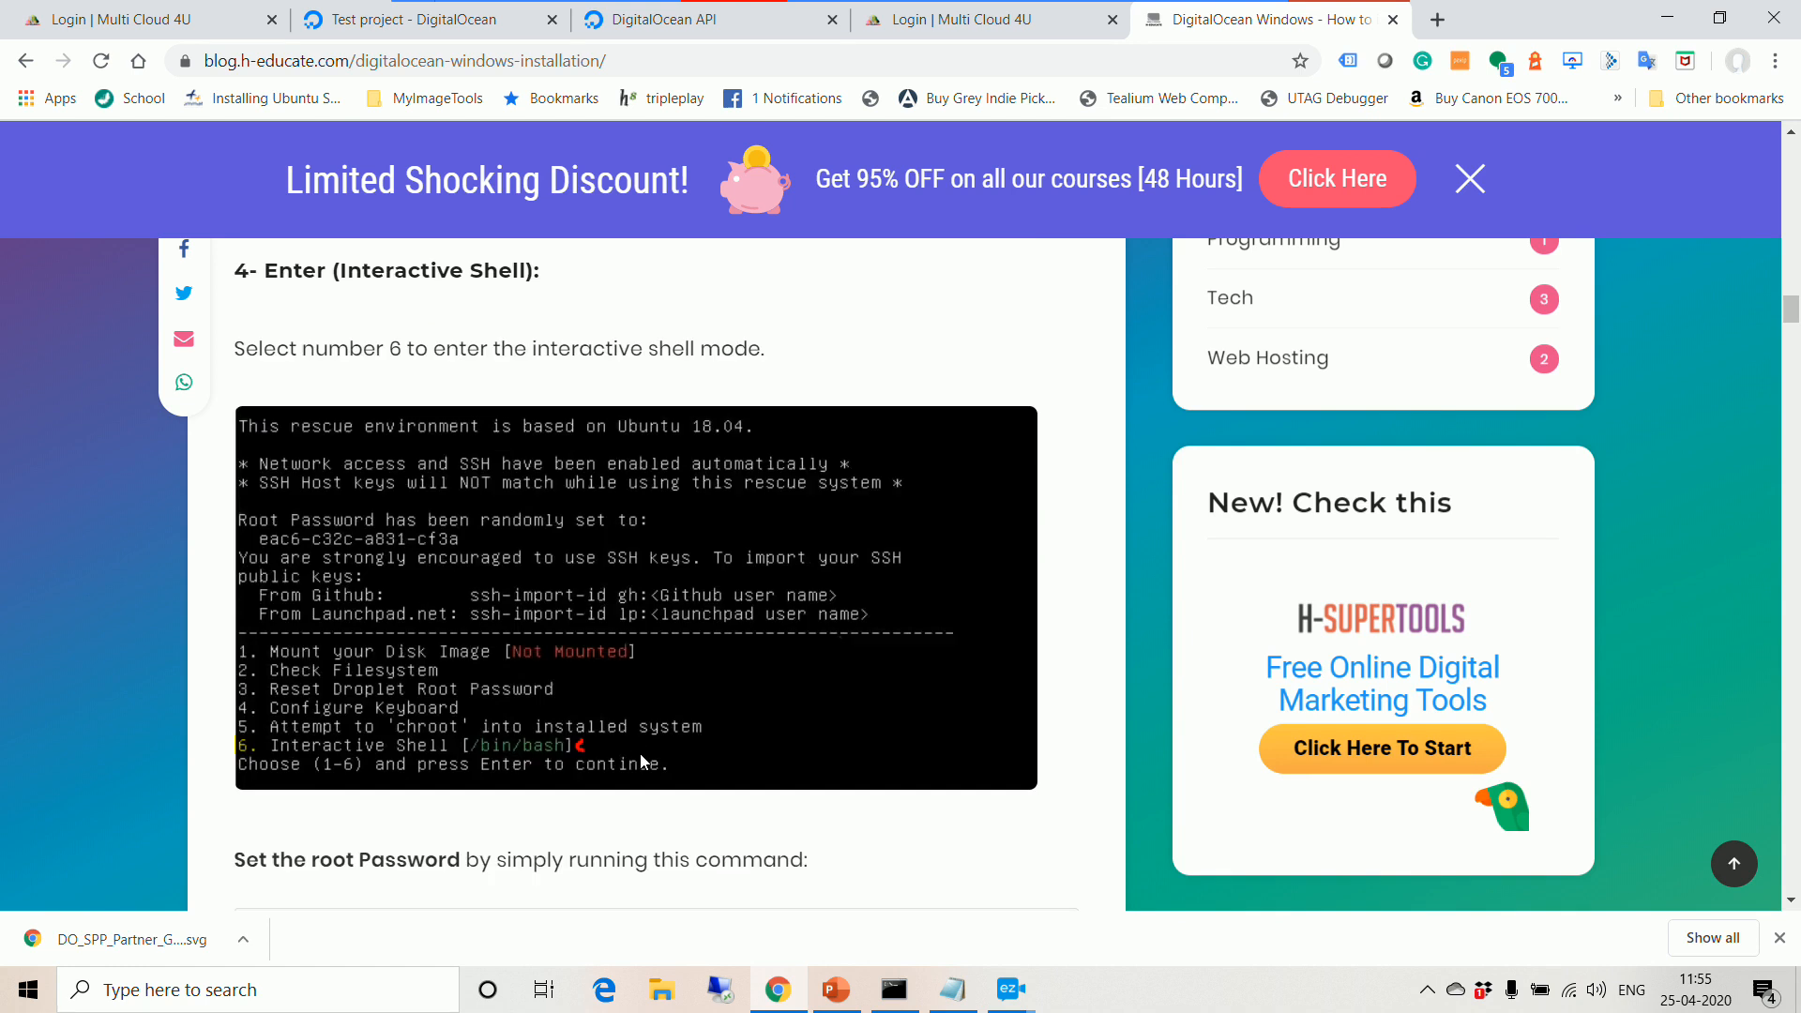
scroll(605, 719, "down", 4)
scroll(648, 657, "down", 1)
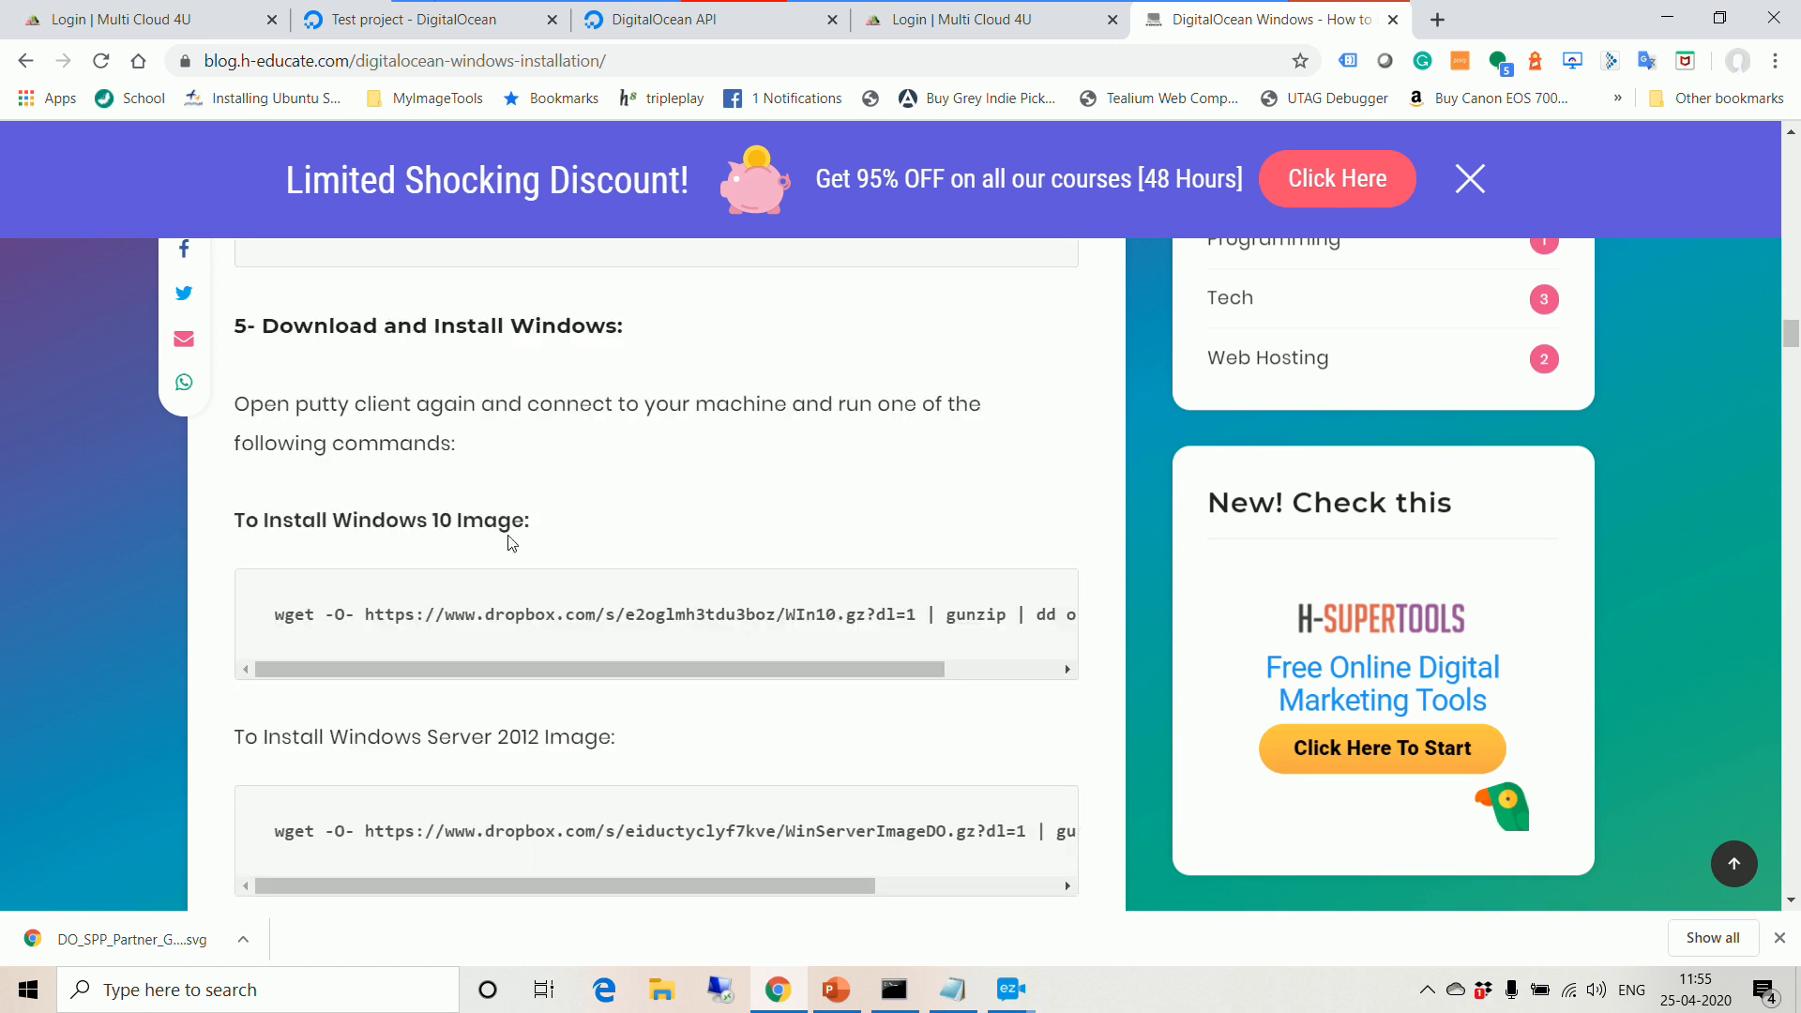
scroll(514, 659, "down", 3)
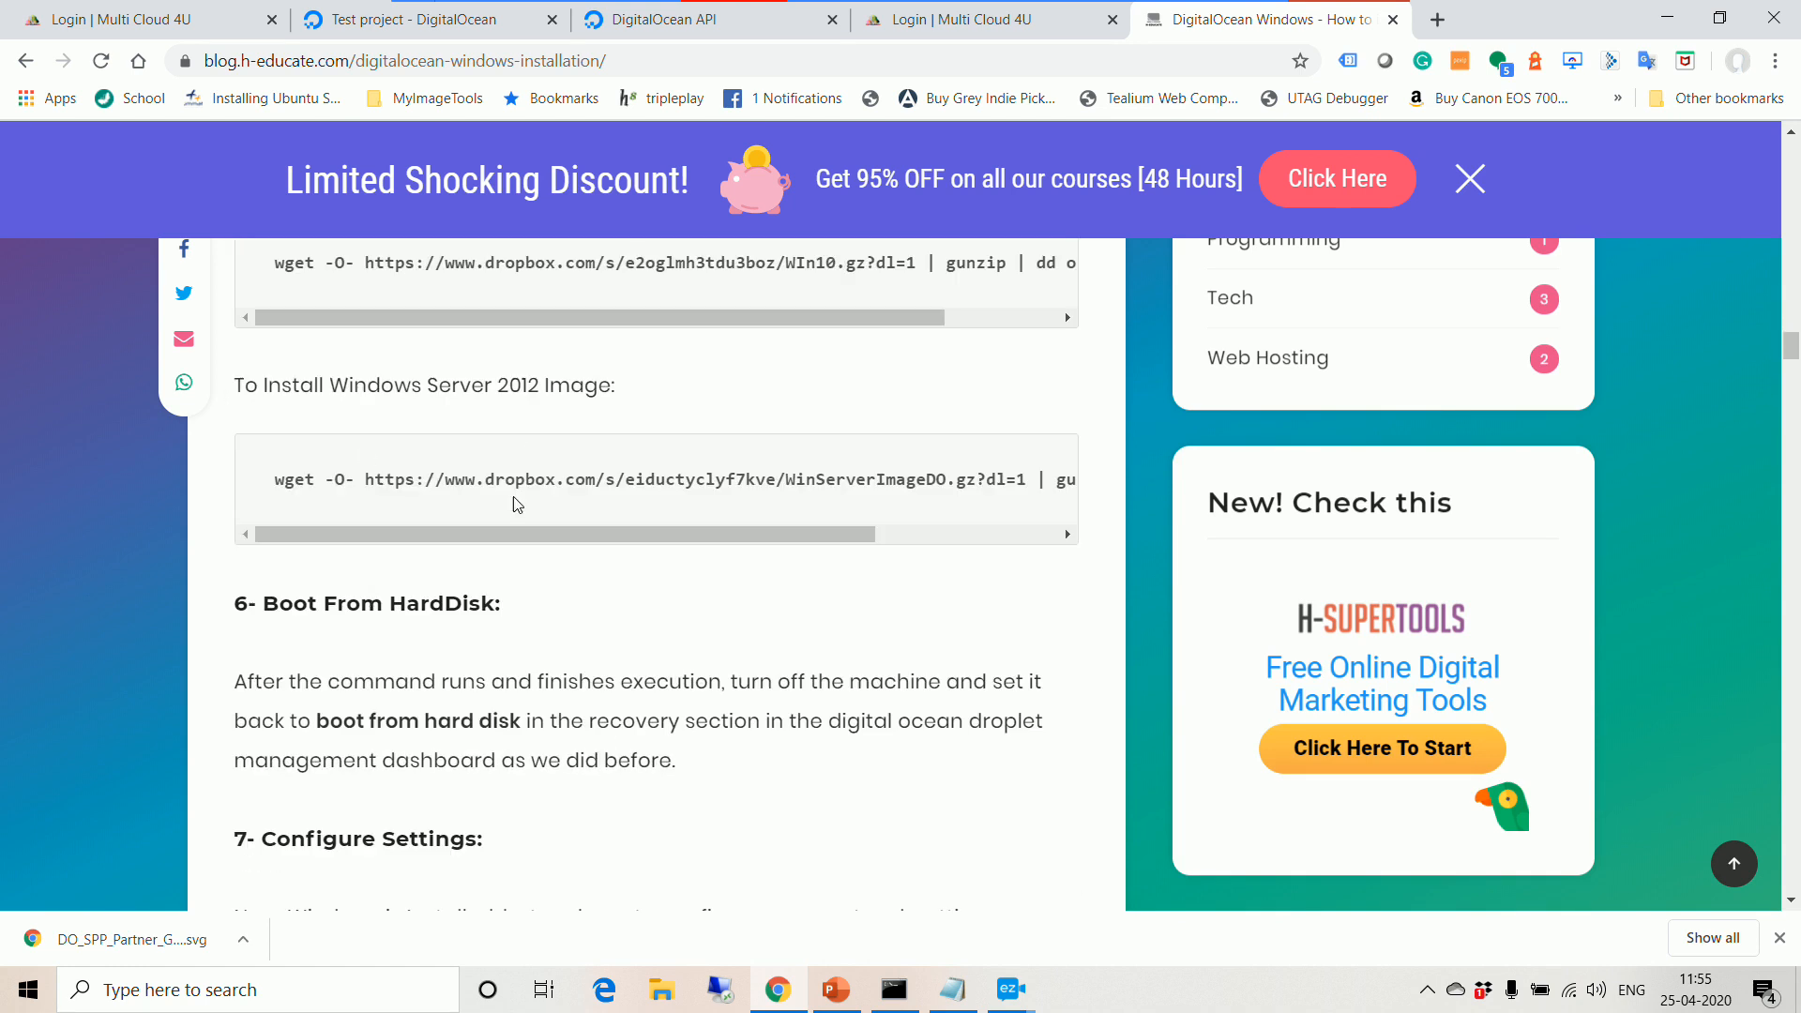
scroll(564, 615, "down", 1)
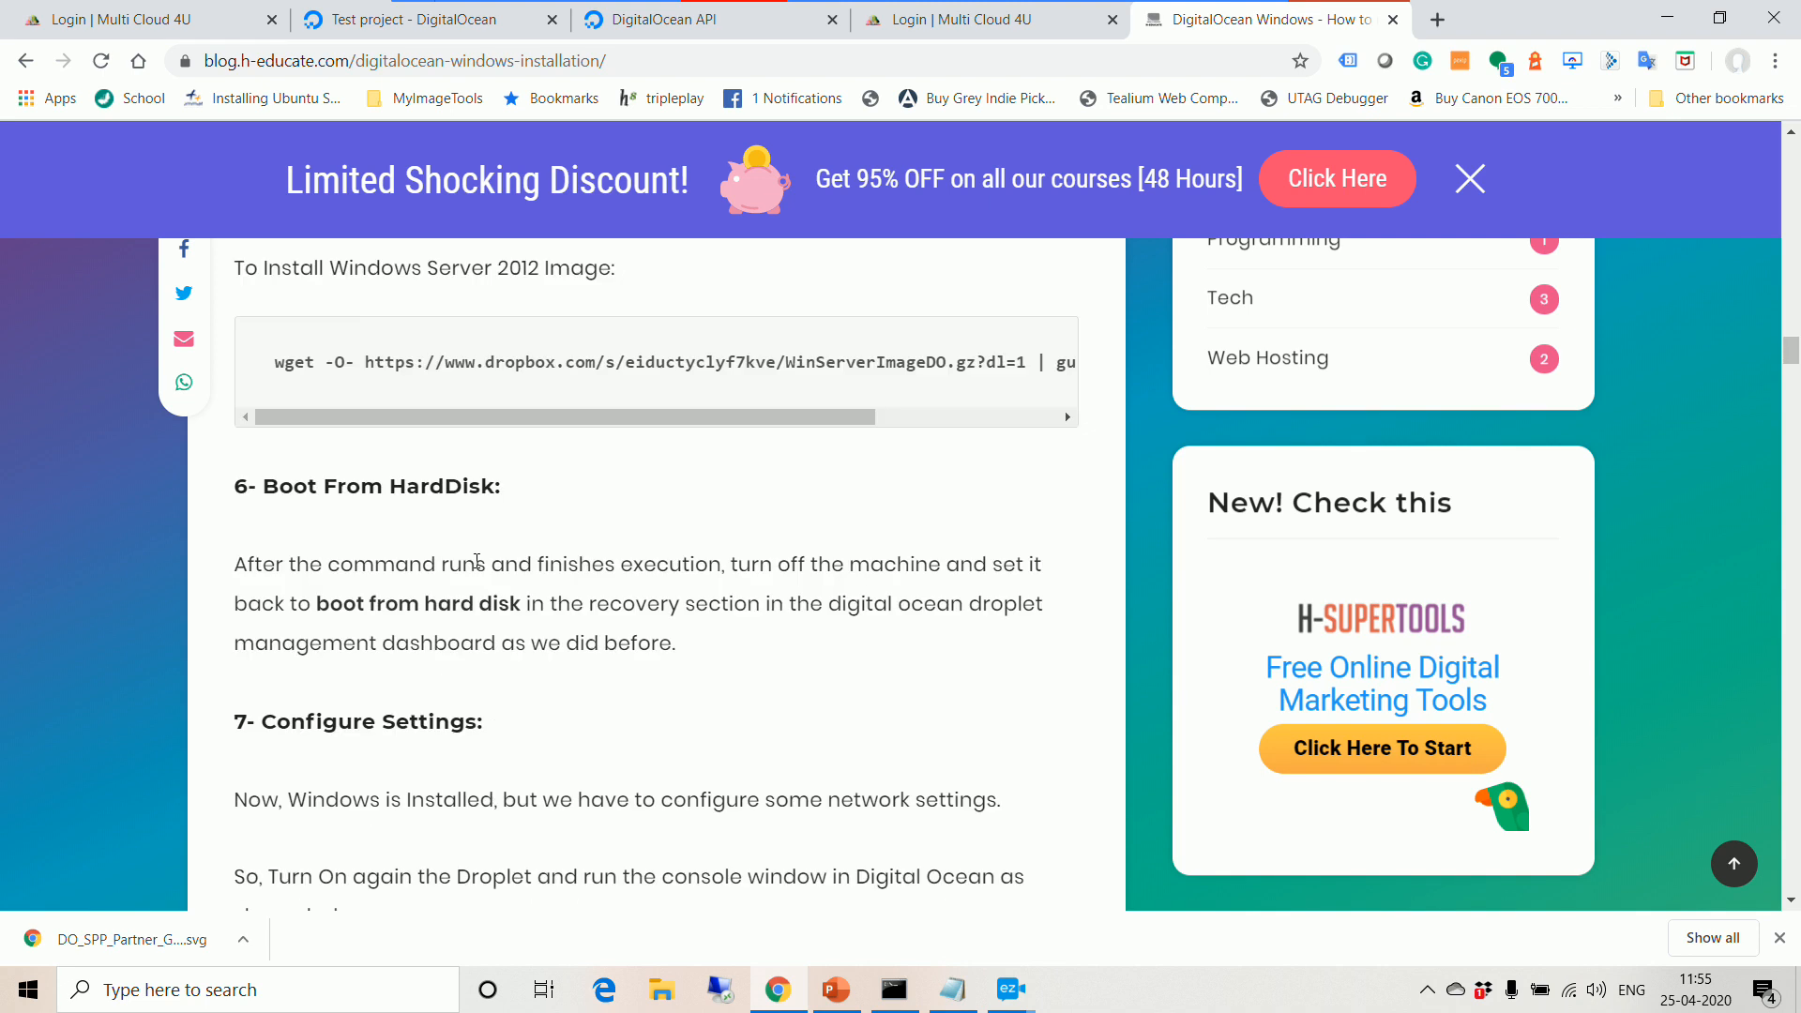
scroll(575, 672, "down", 4)
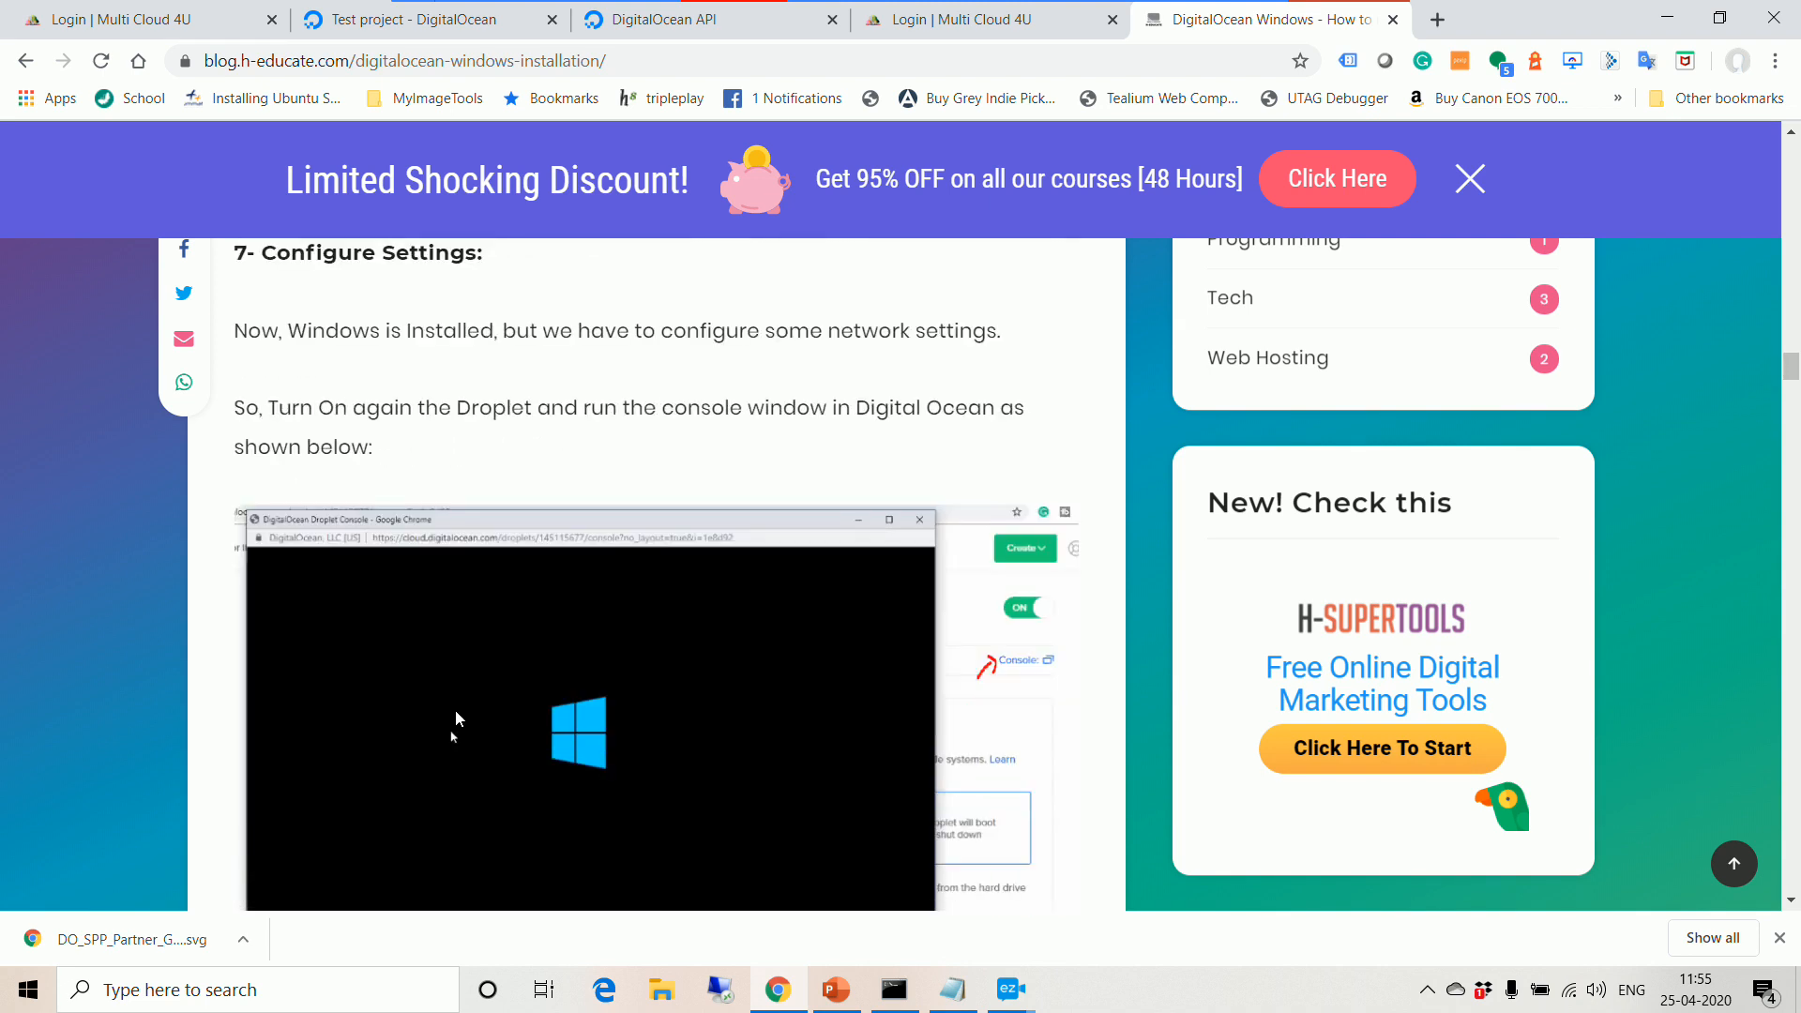
scroll(456, 717, "down", 5)
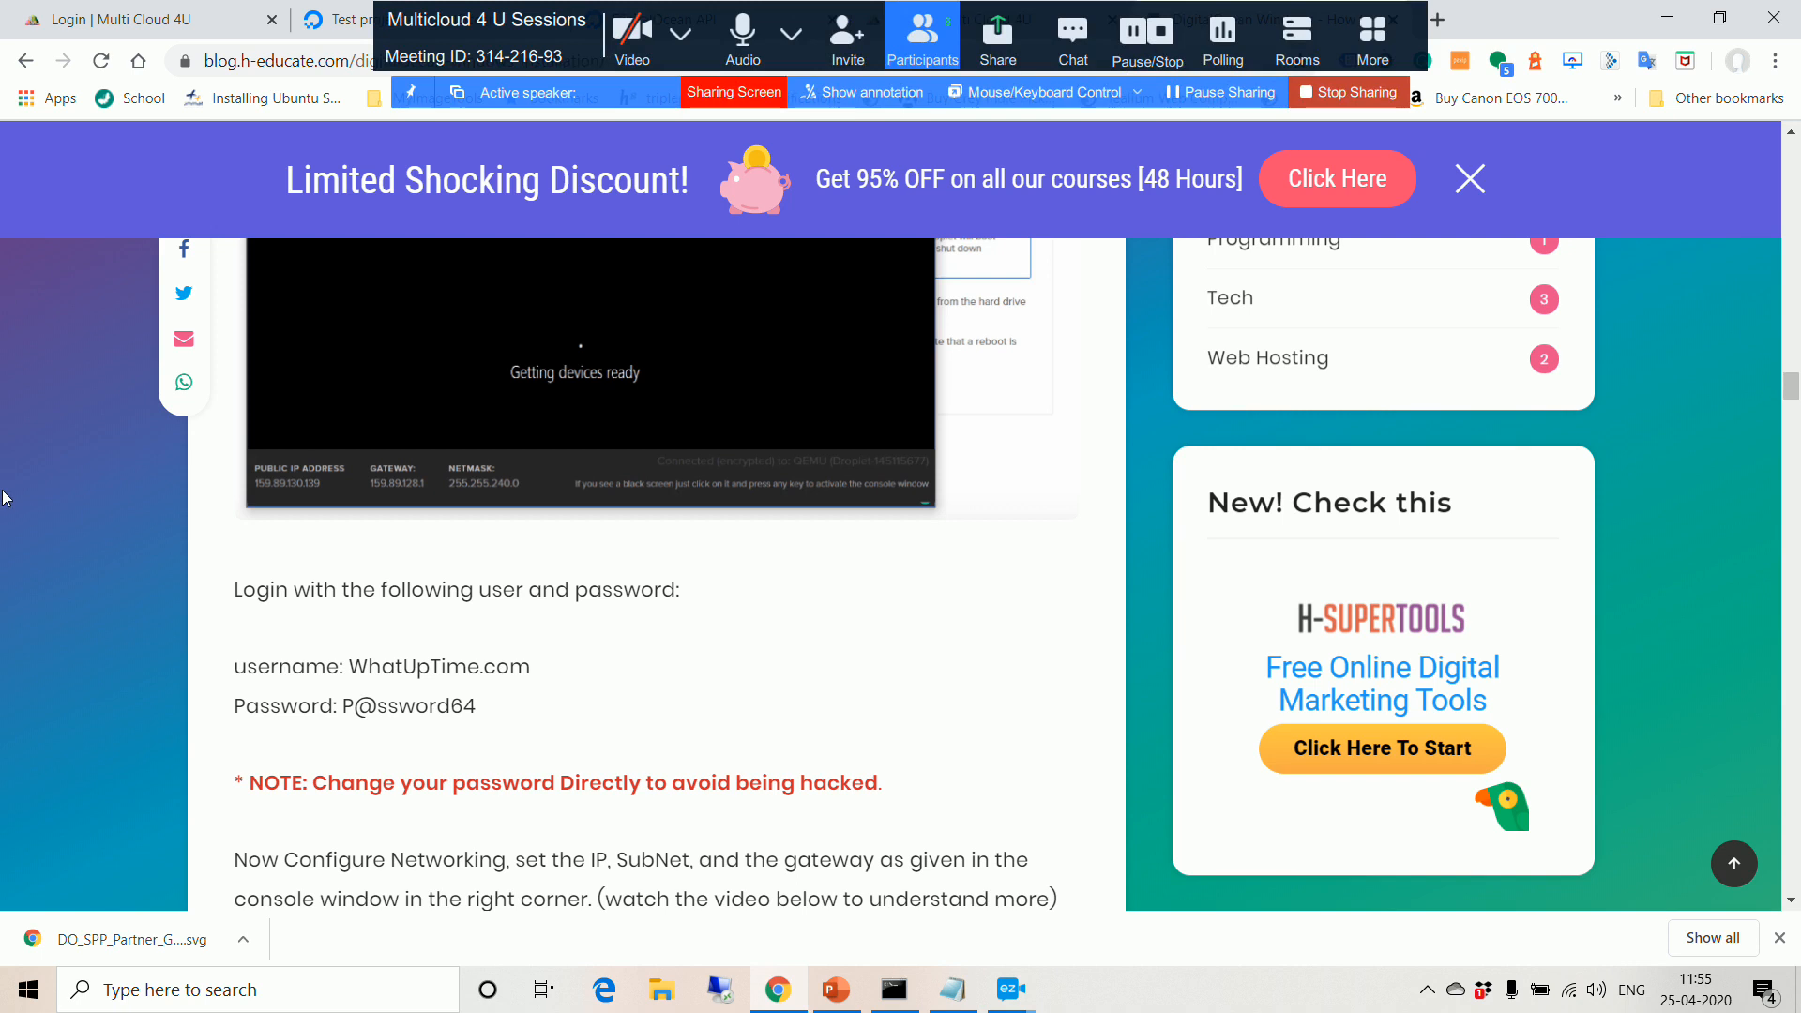
Step: Advance PowerPoint to the DEMO slide 16, then return to the DigitalOcean list-all-Droplets API docs
left_click(667, 29)
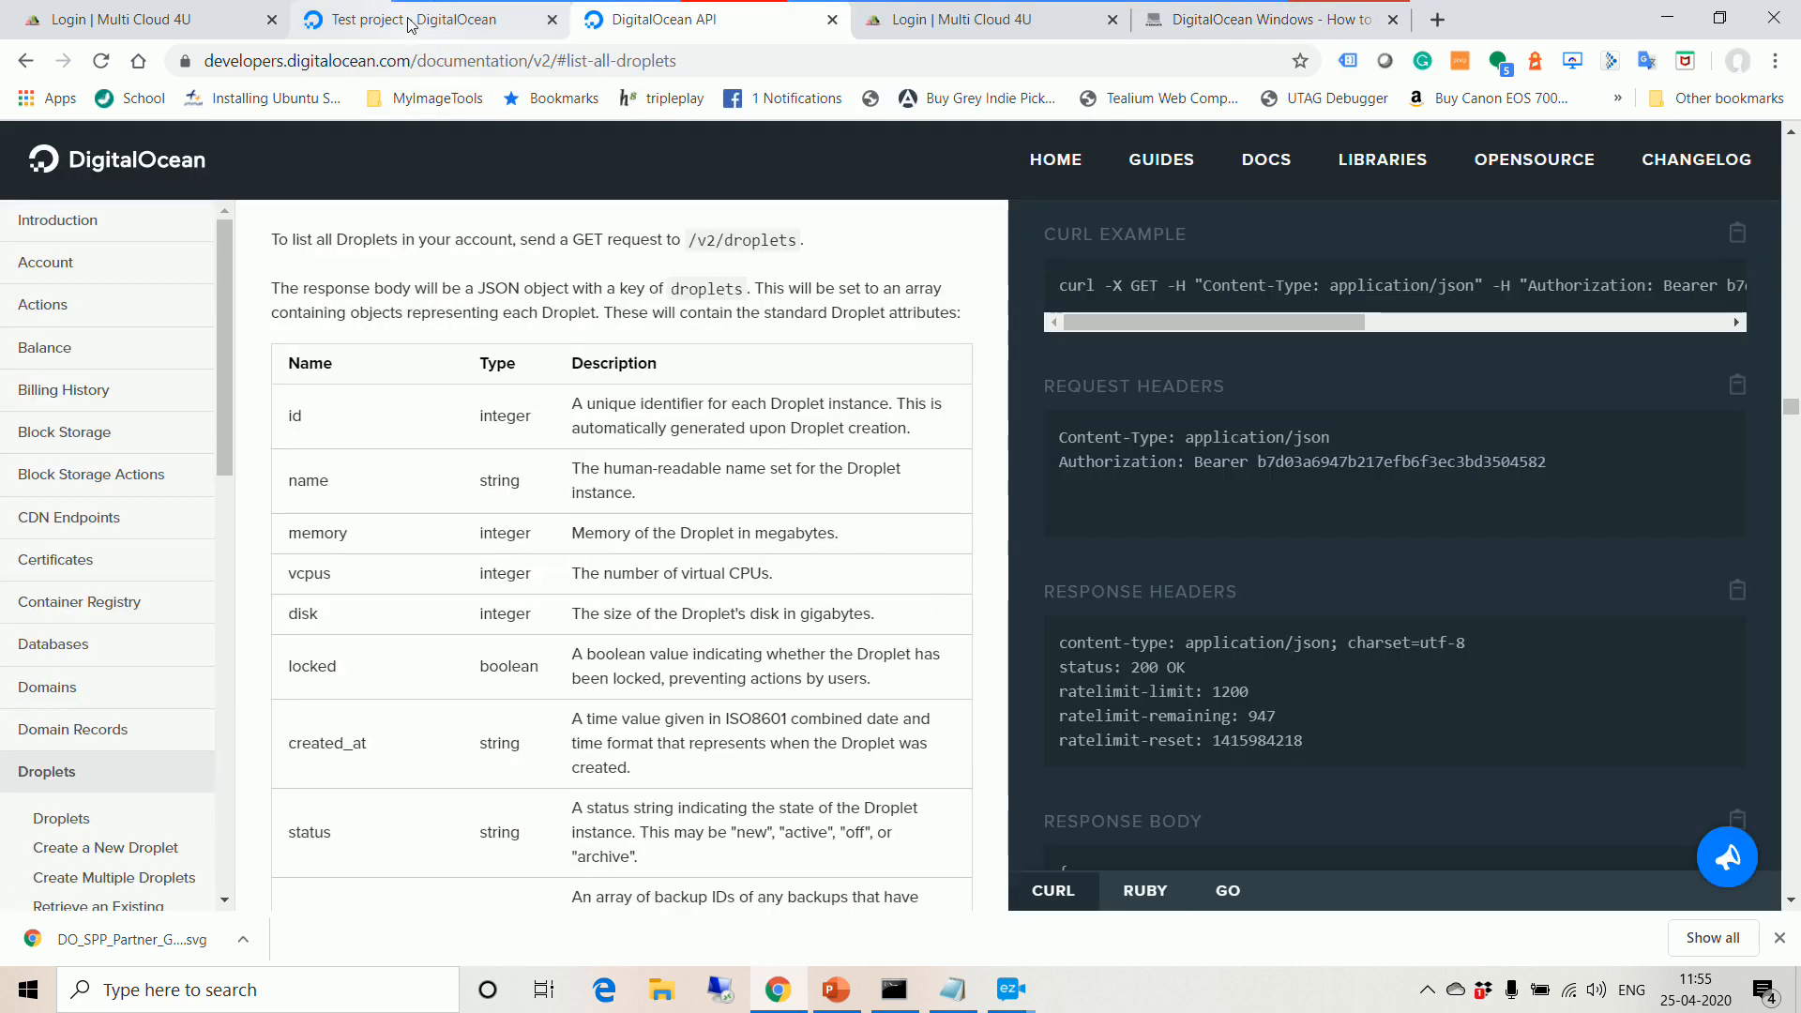
left_click(836, 990)
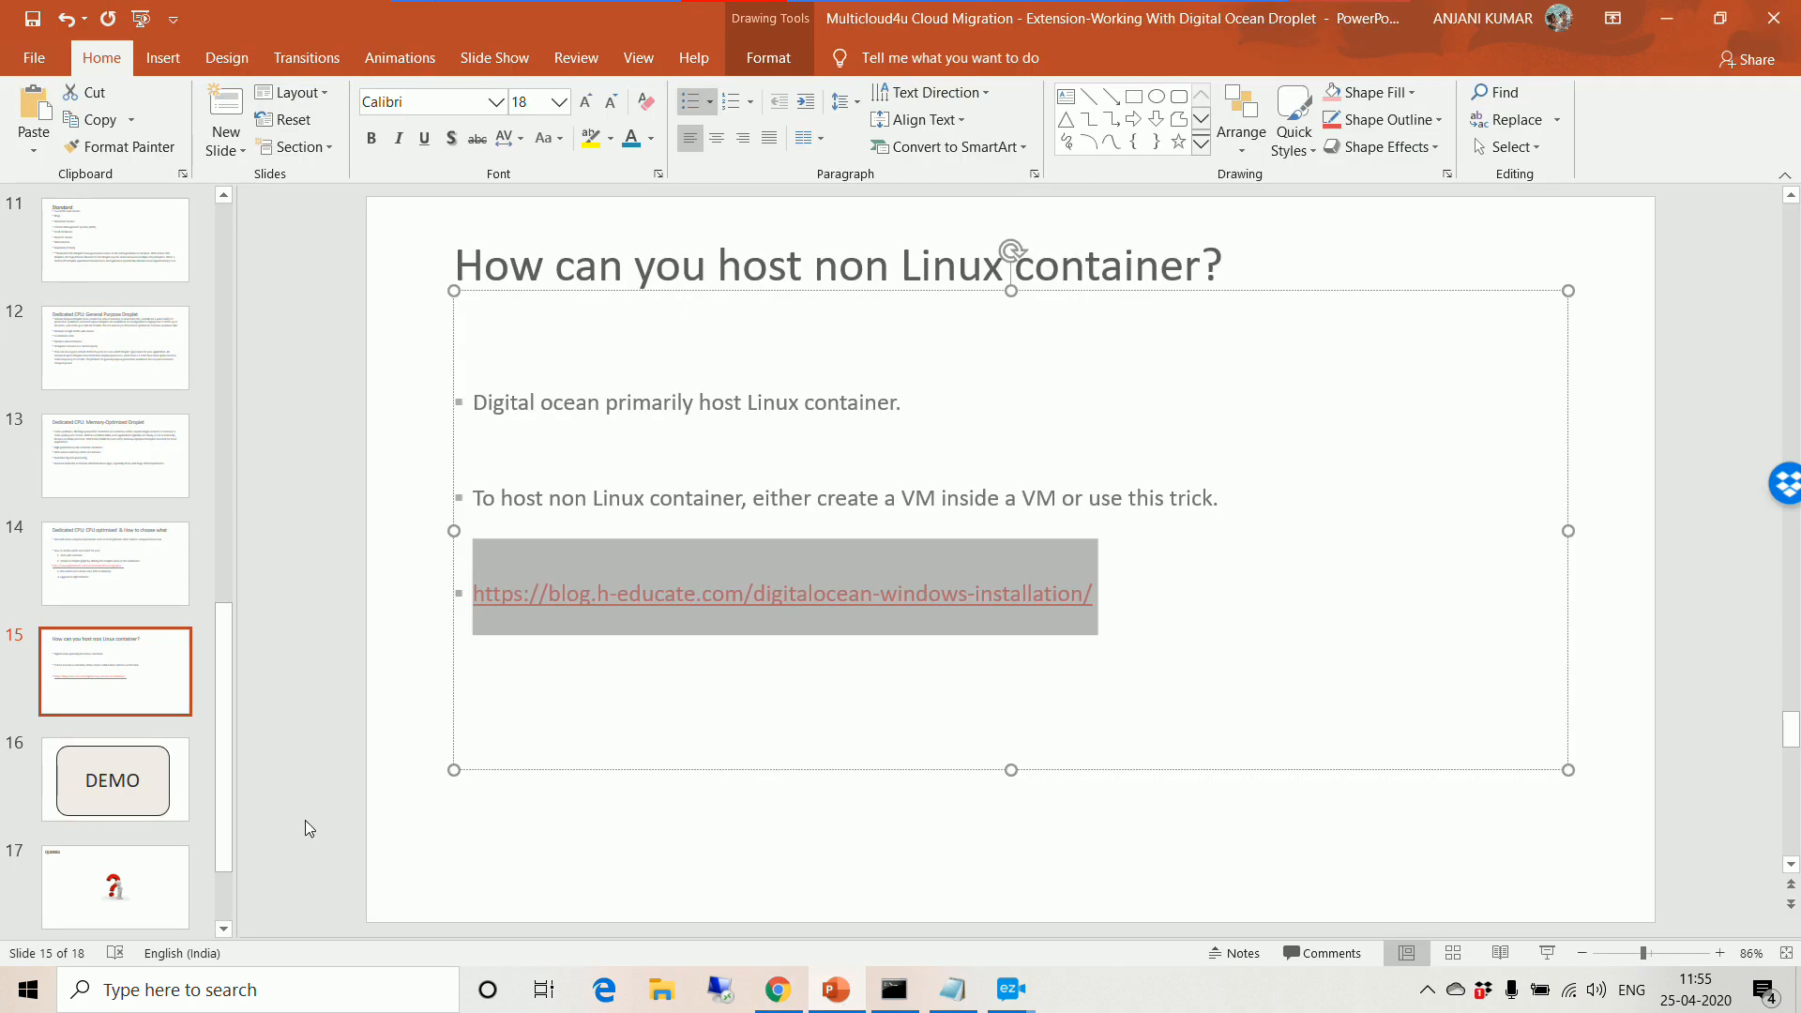
left_click(69, 783)
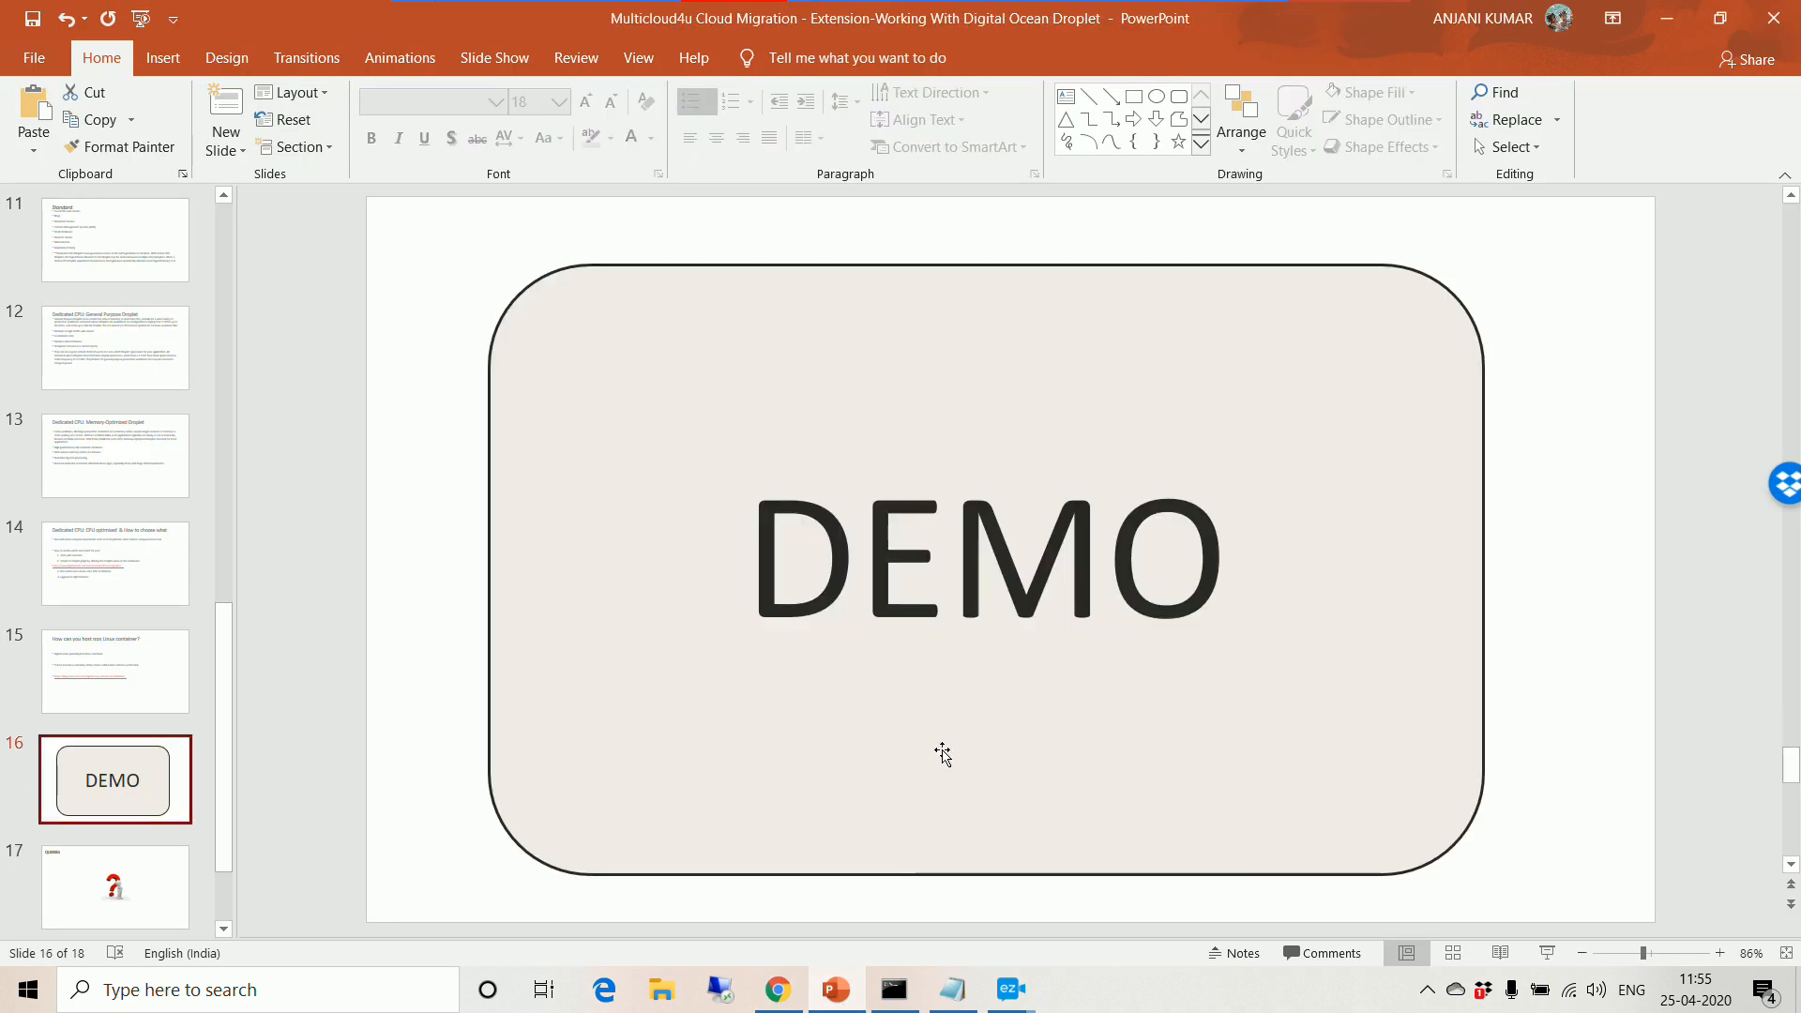
left_click(778, 990)
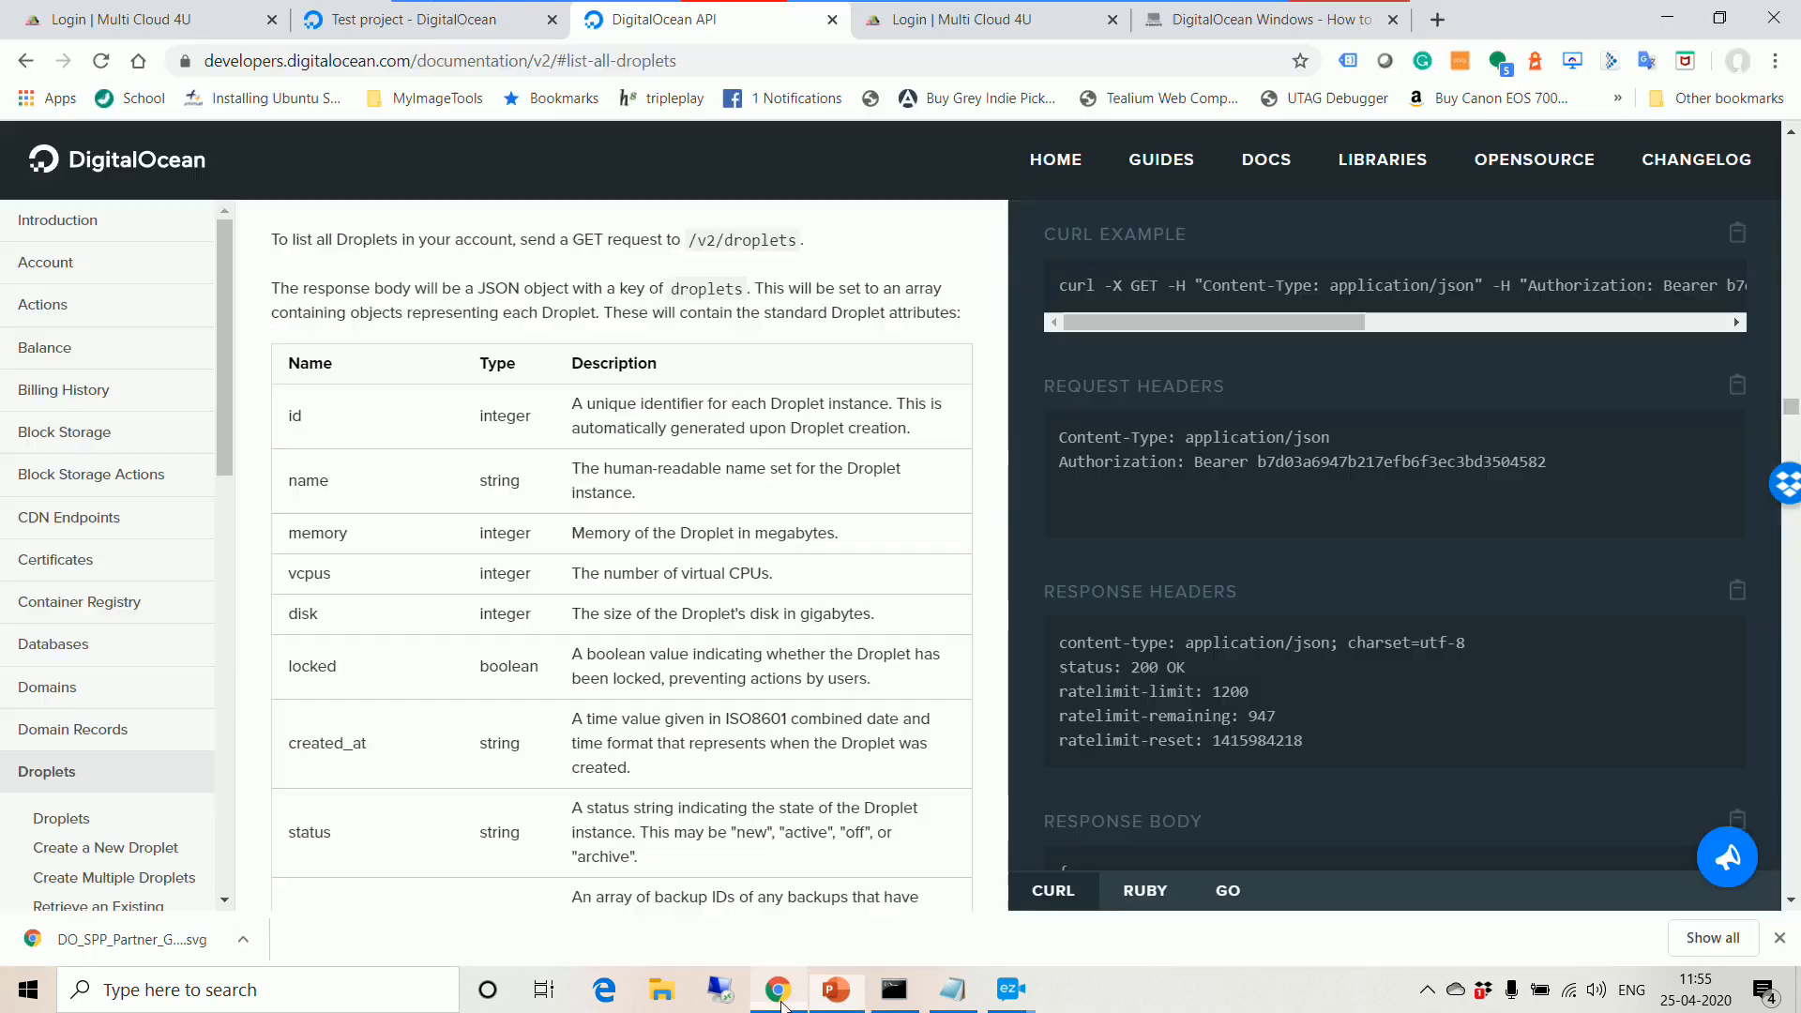
Step: Open the Test project, showing its droplet ubuntu-s-1vcpu-1gb-nyc3-01 under Resources
left_click(461, 31)
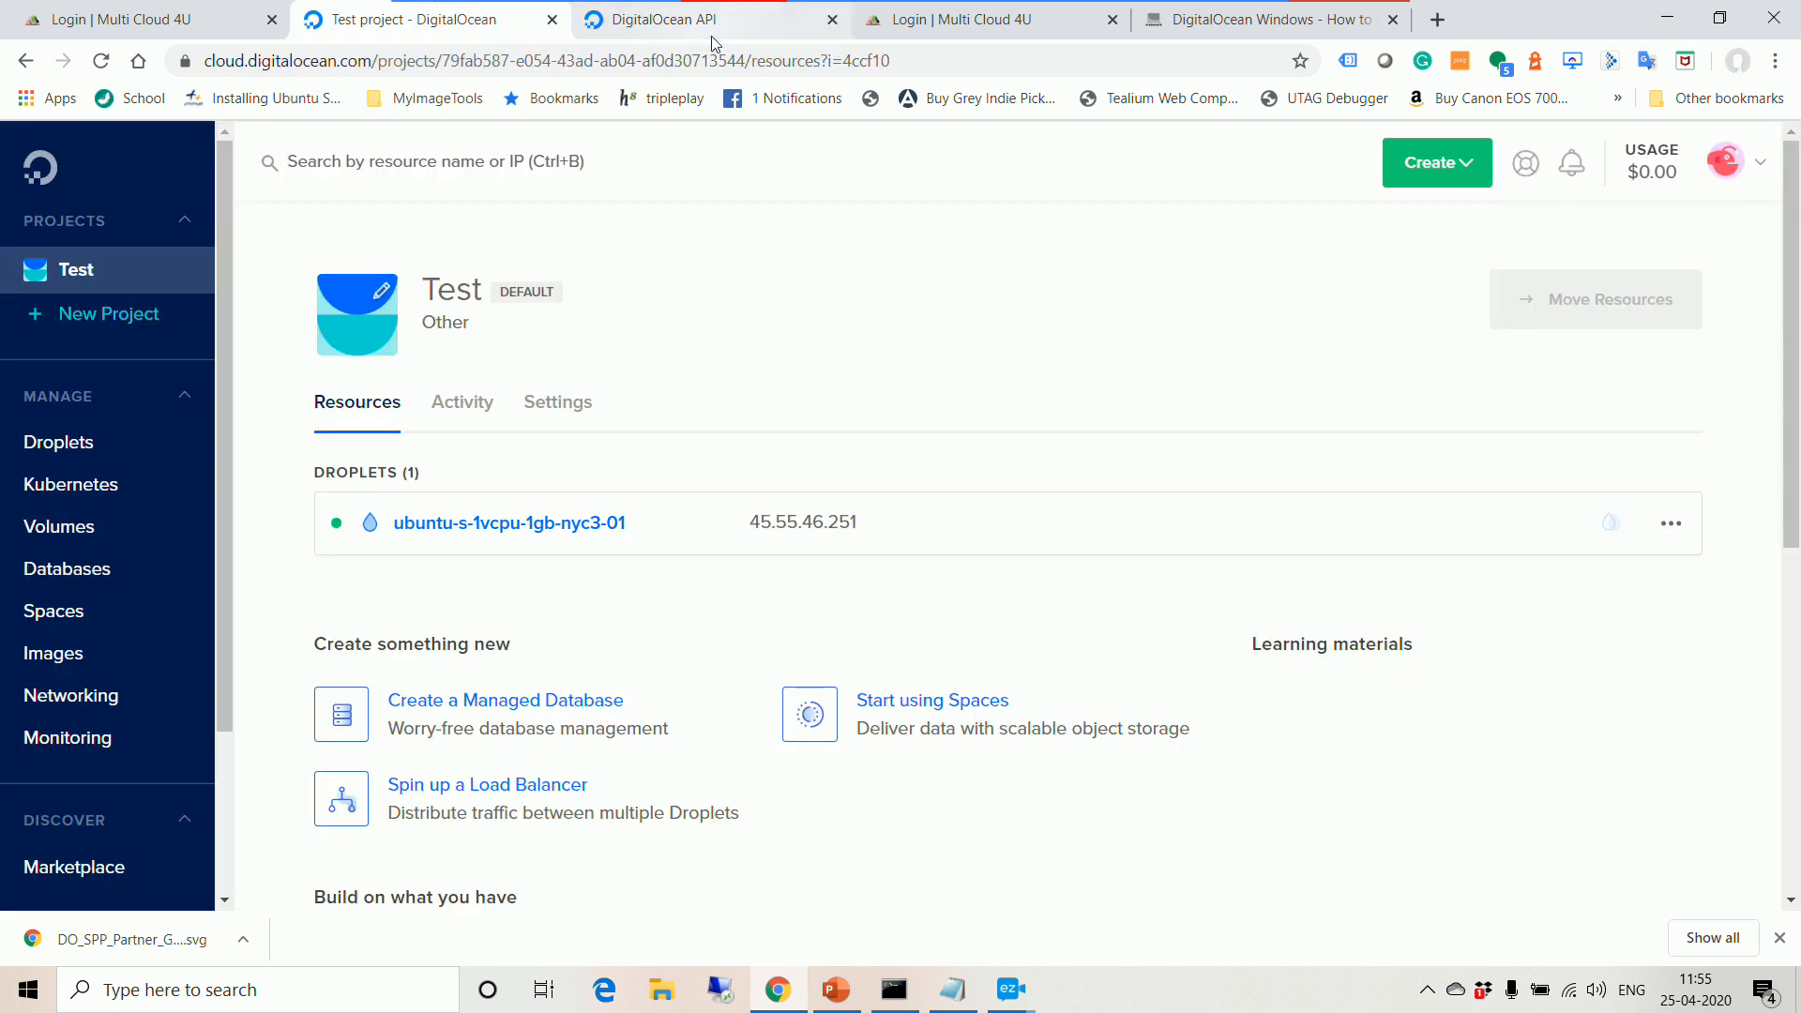
left_click(1755, 183)
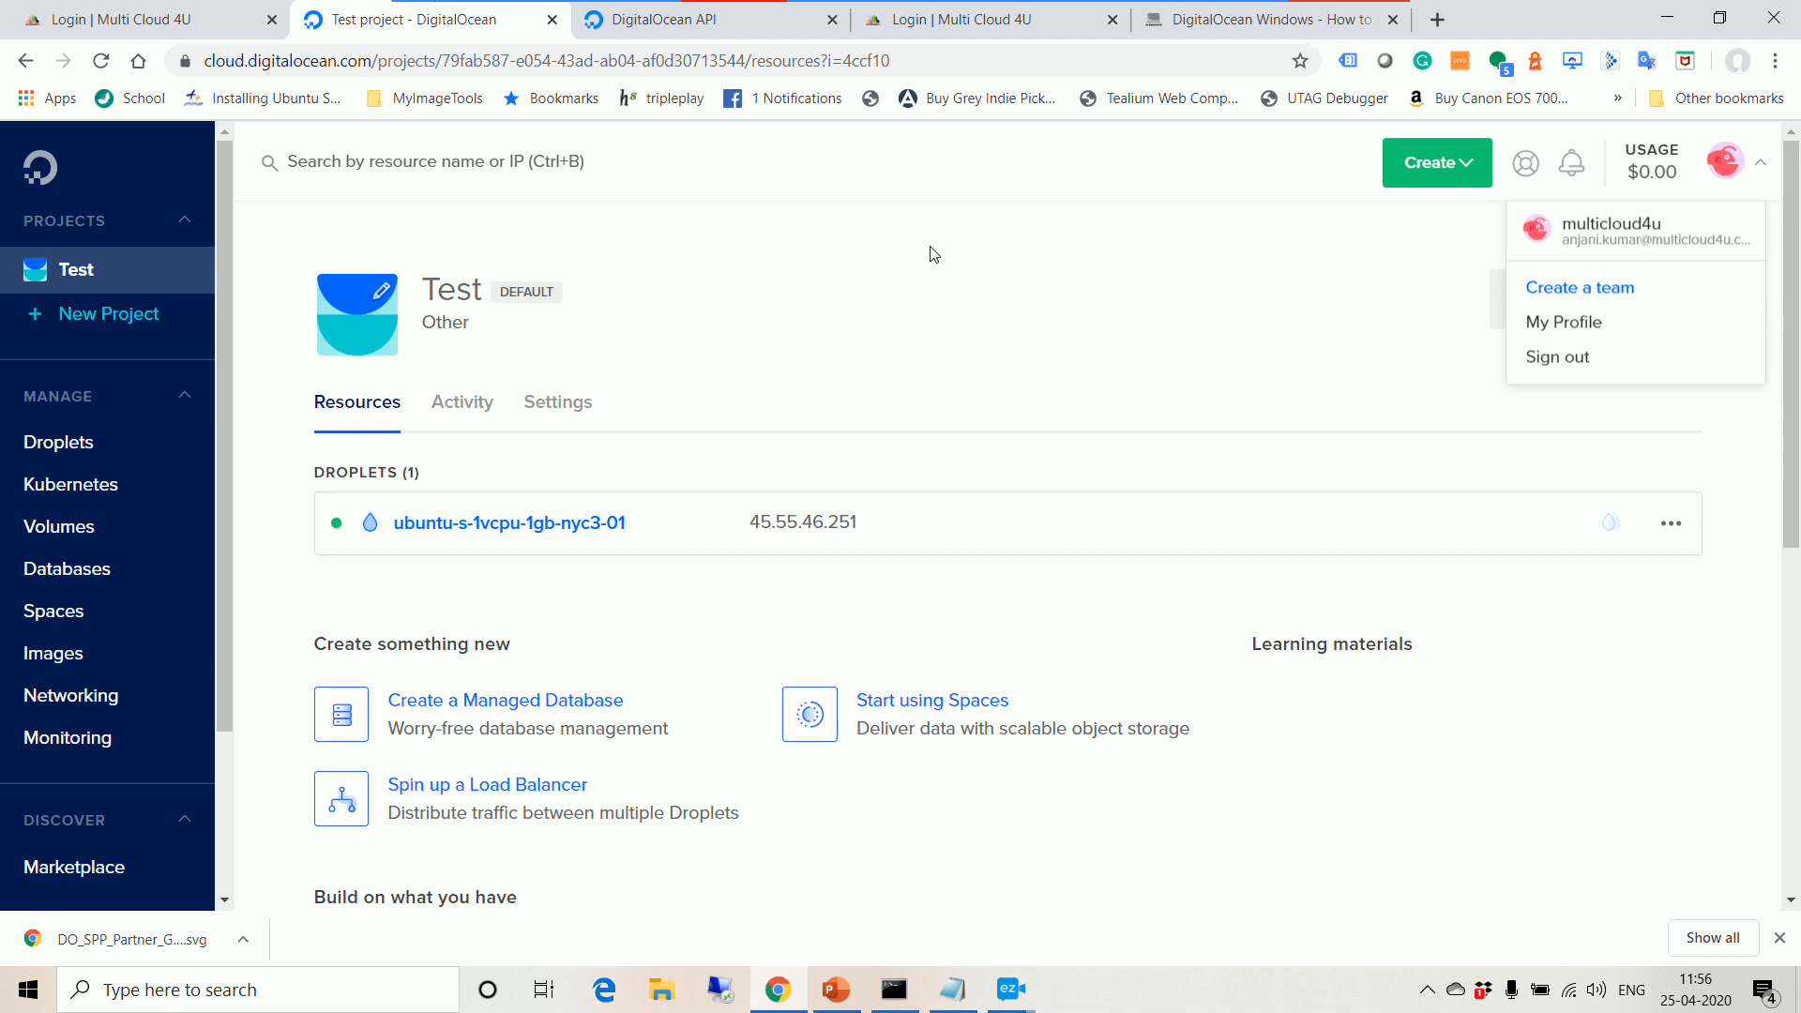
left_click(90, 272)
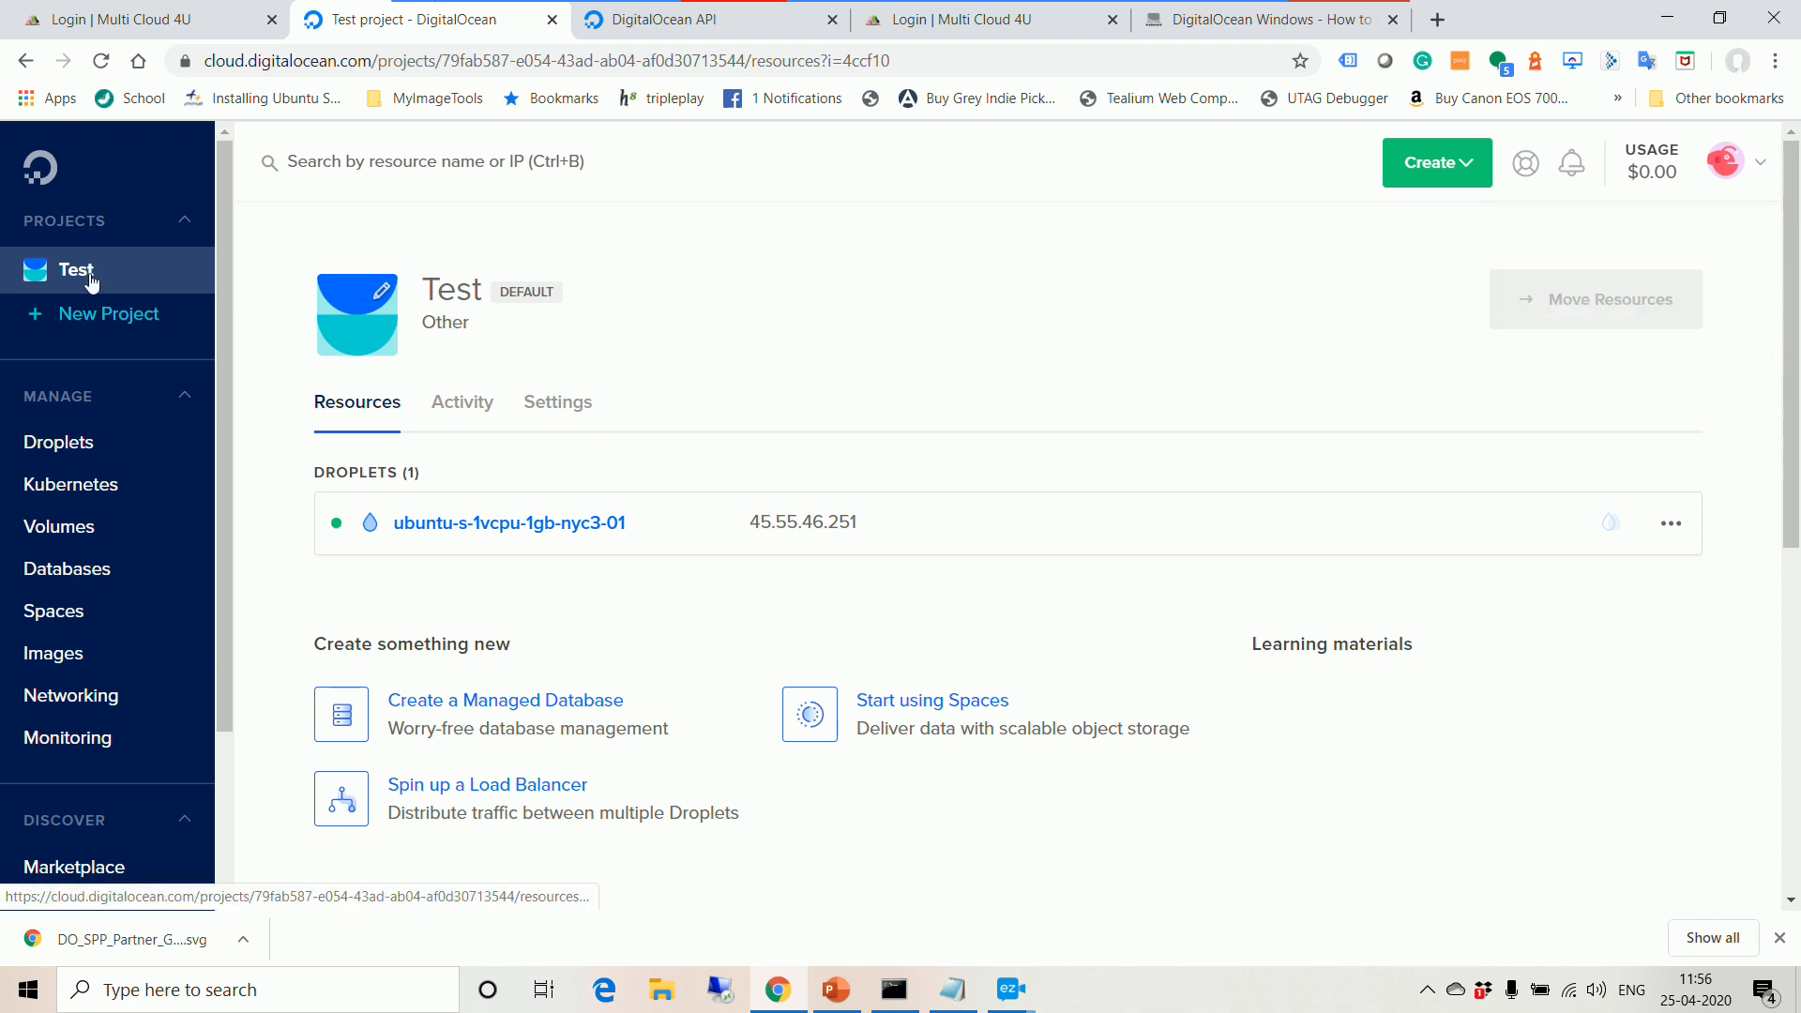
Step: Start a new project and name it digitaloceansession
left_click(66, 333)
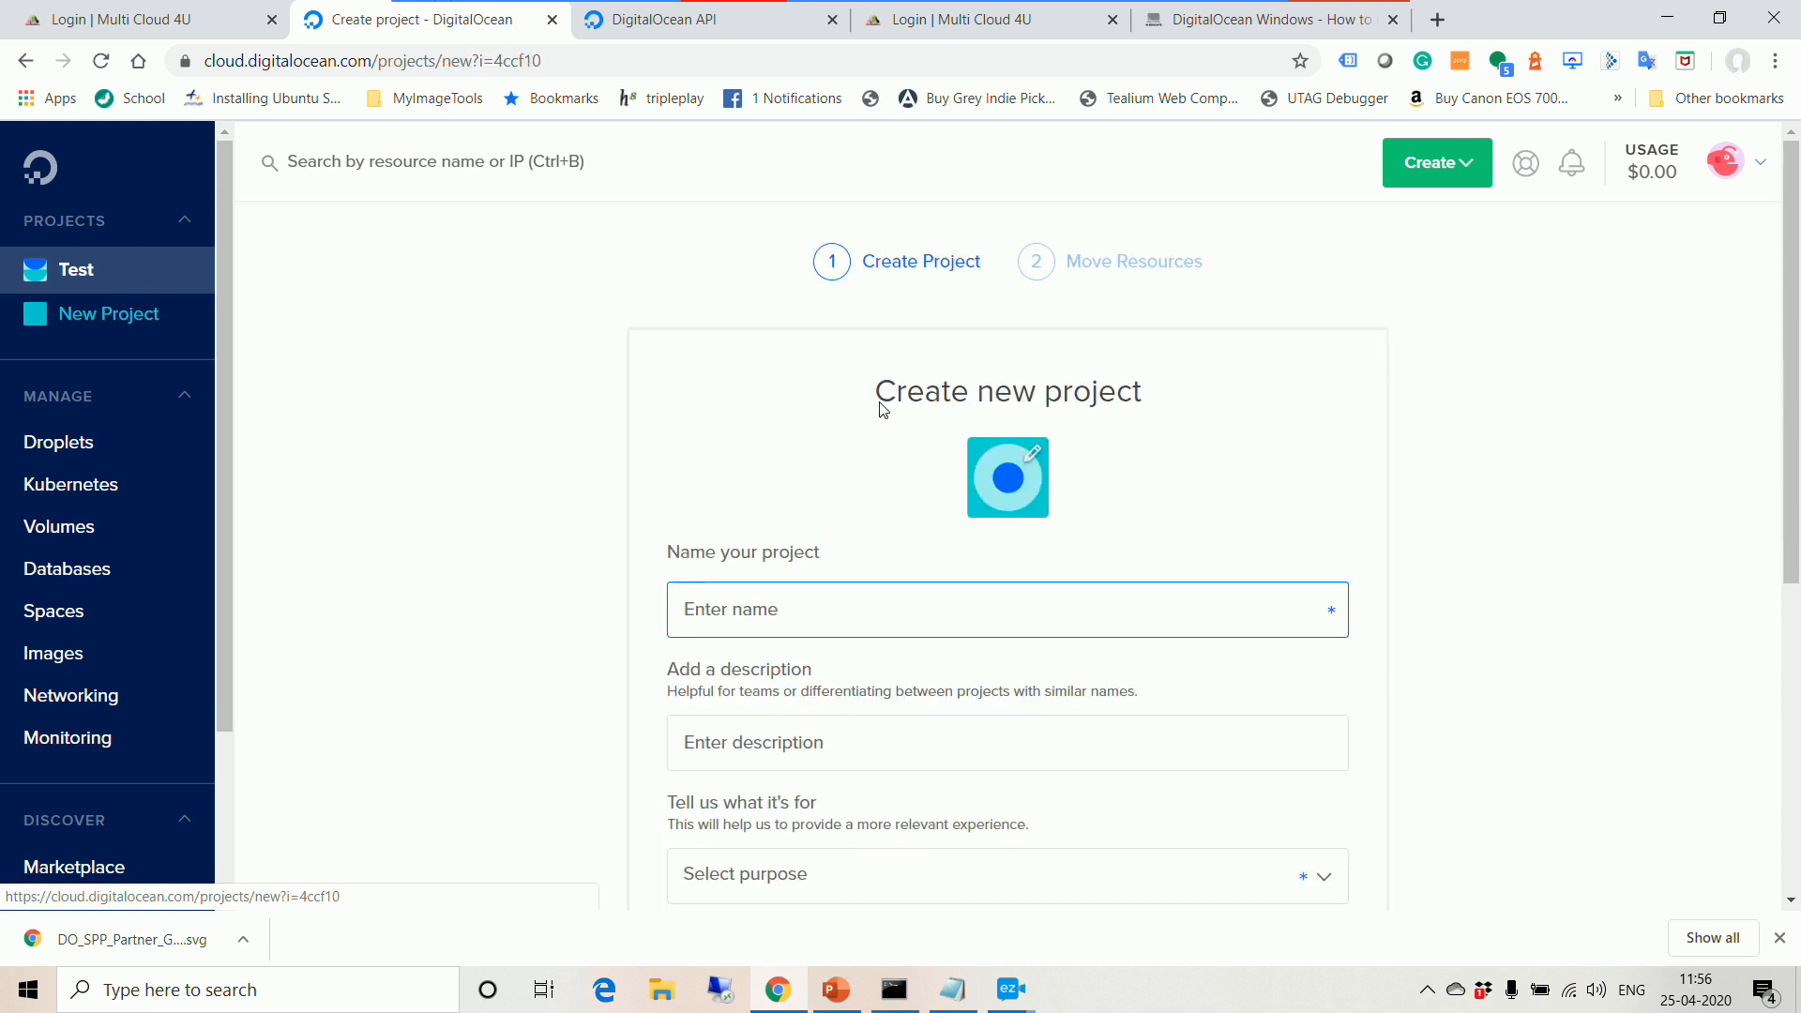
type("T")
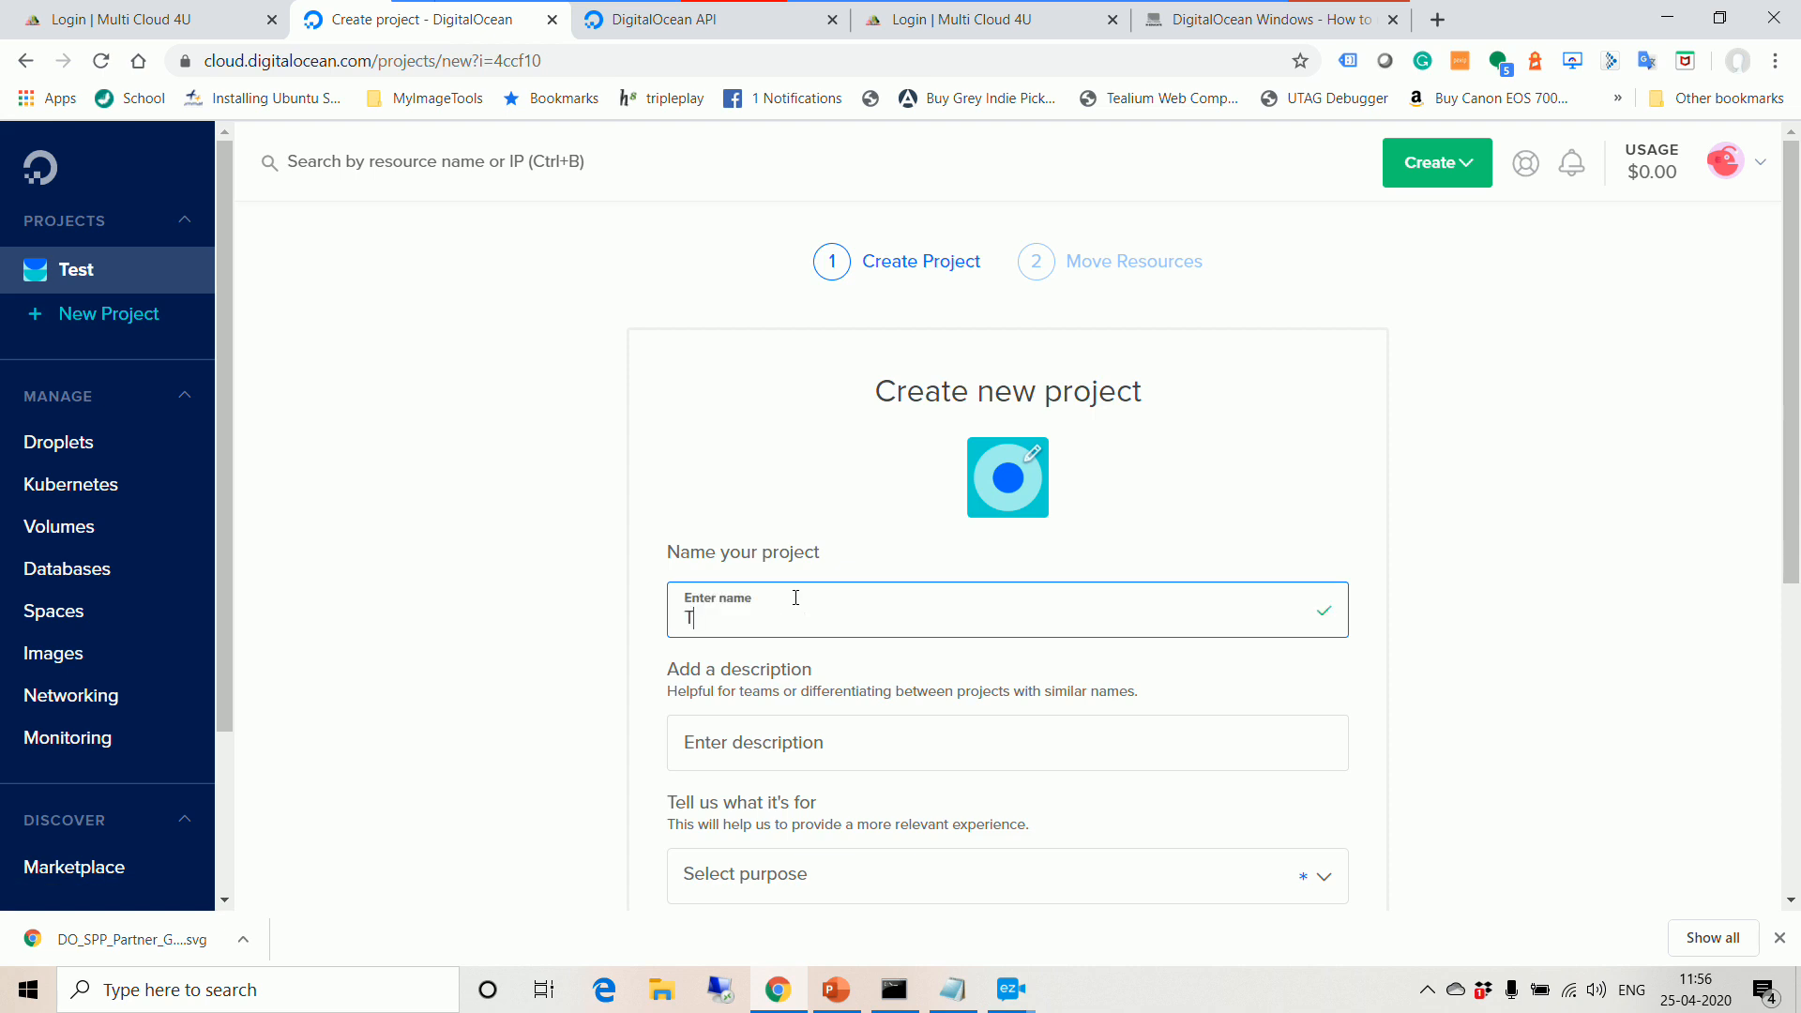
key("BackSpace")
type("digitaloceansession")
left_click(496, 716)
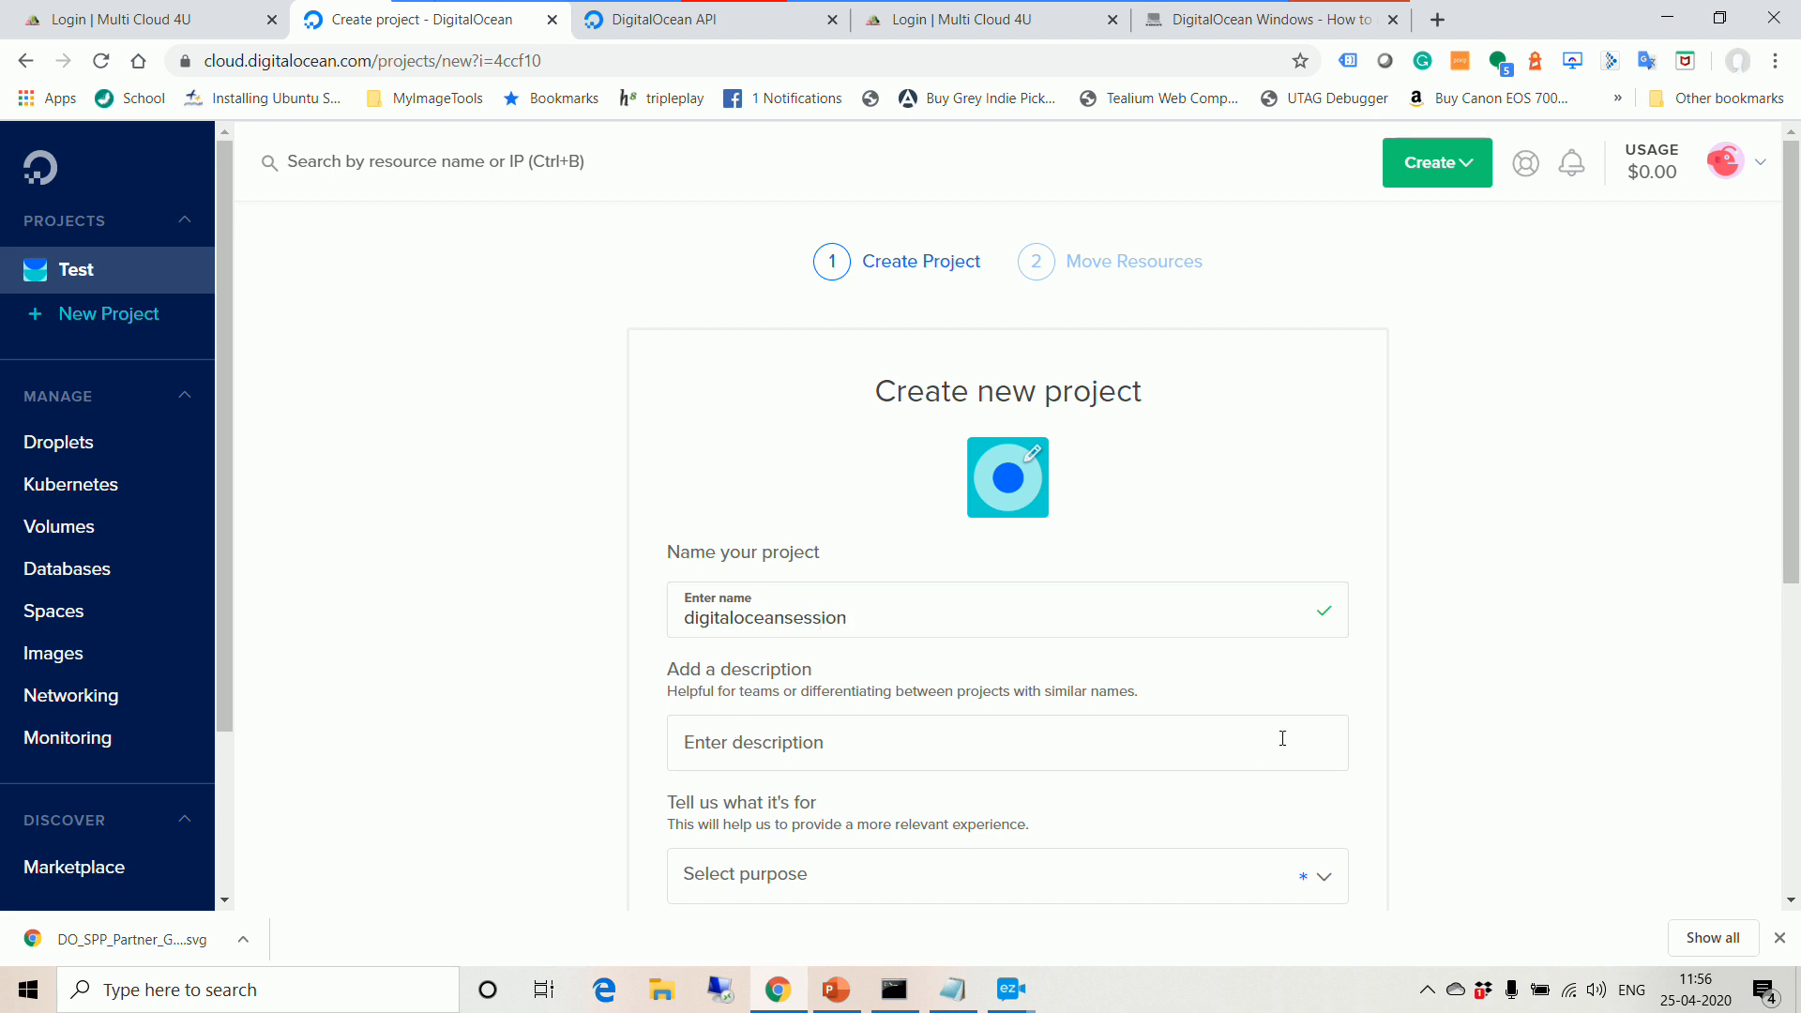
Step: Set the purpose to 'Just trying out DigitalOcean', create the project, and skip moving resources
scroll(1282, 739, "down", 2)
left_click(1070, 643)
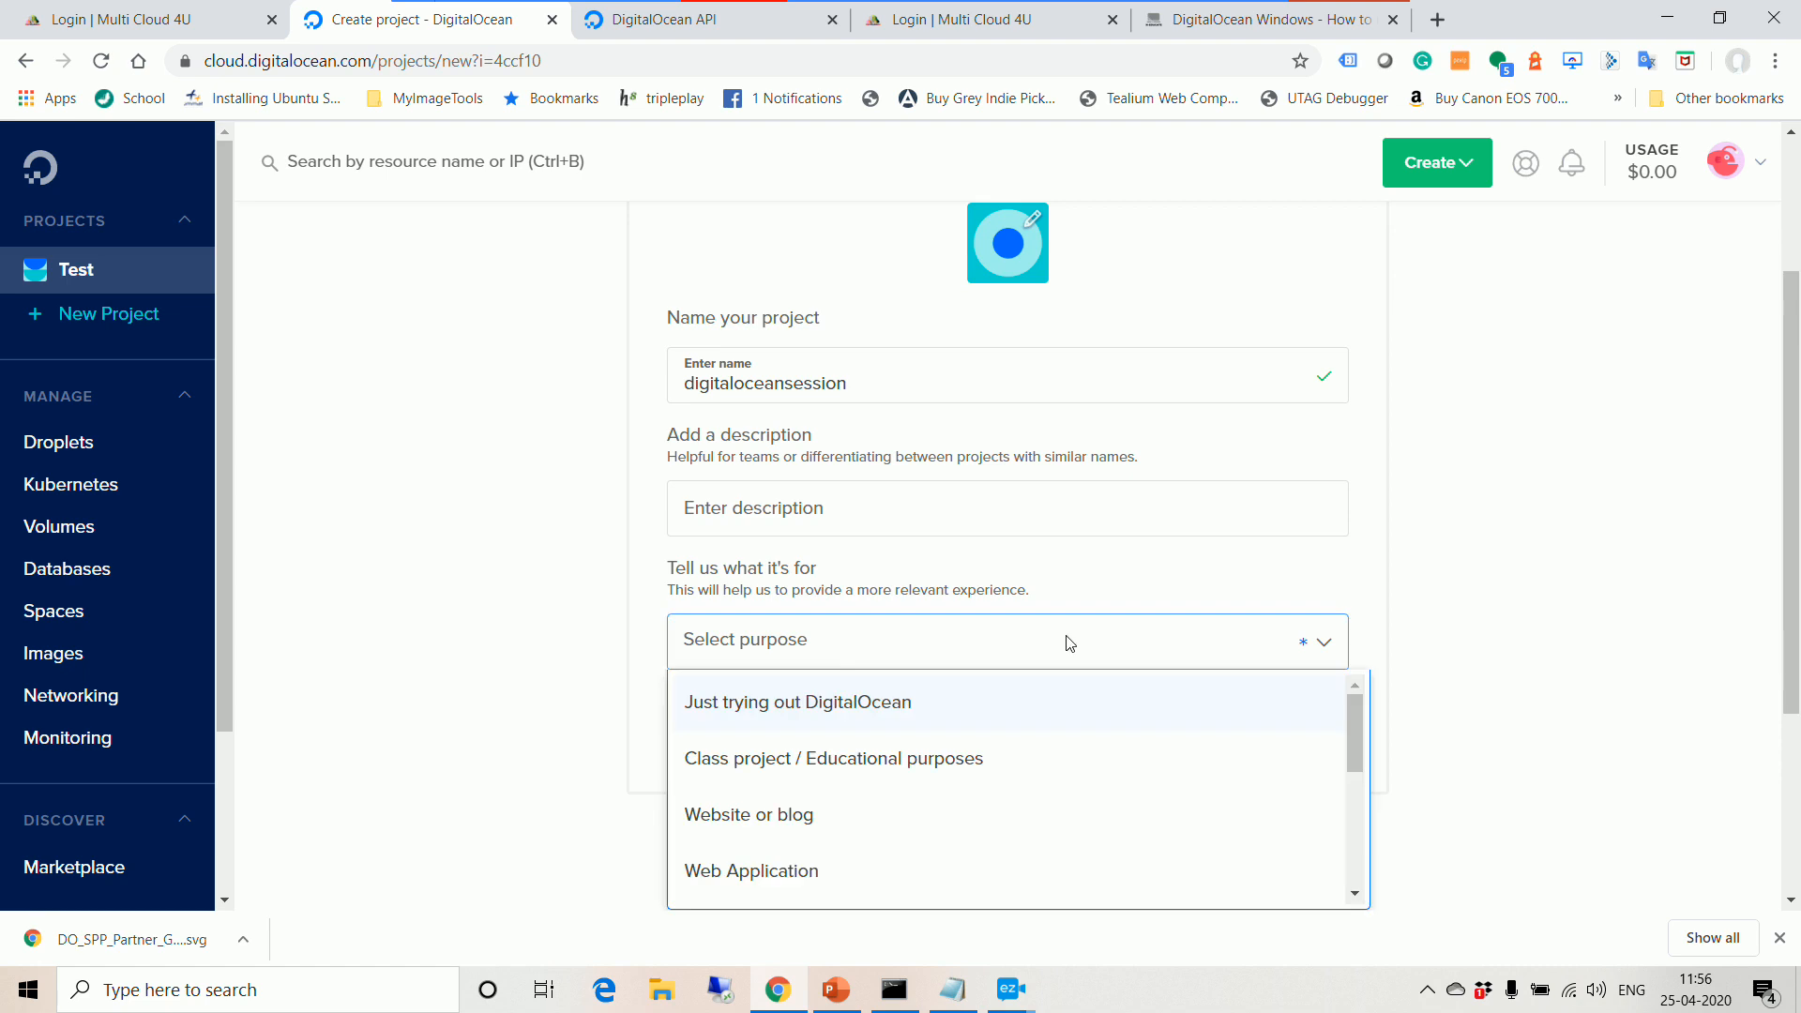
left_click(823, 722)
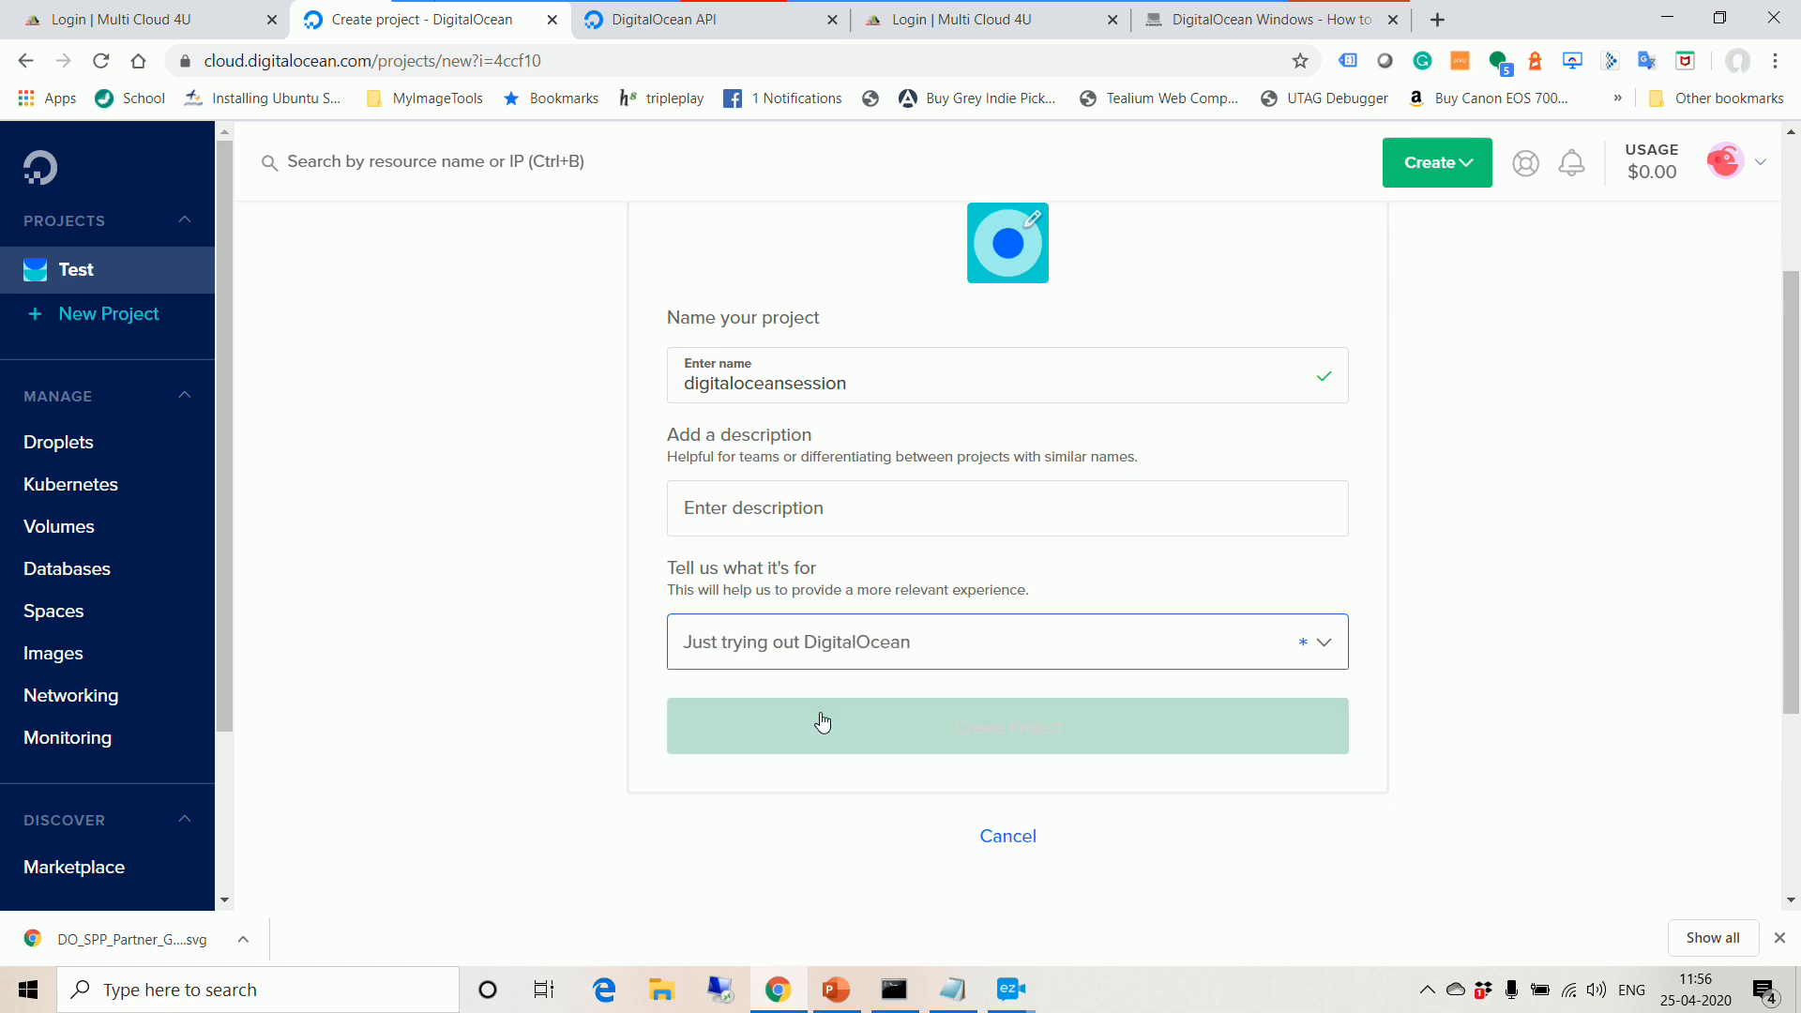
left_click(1047, 746)
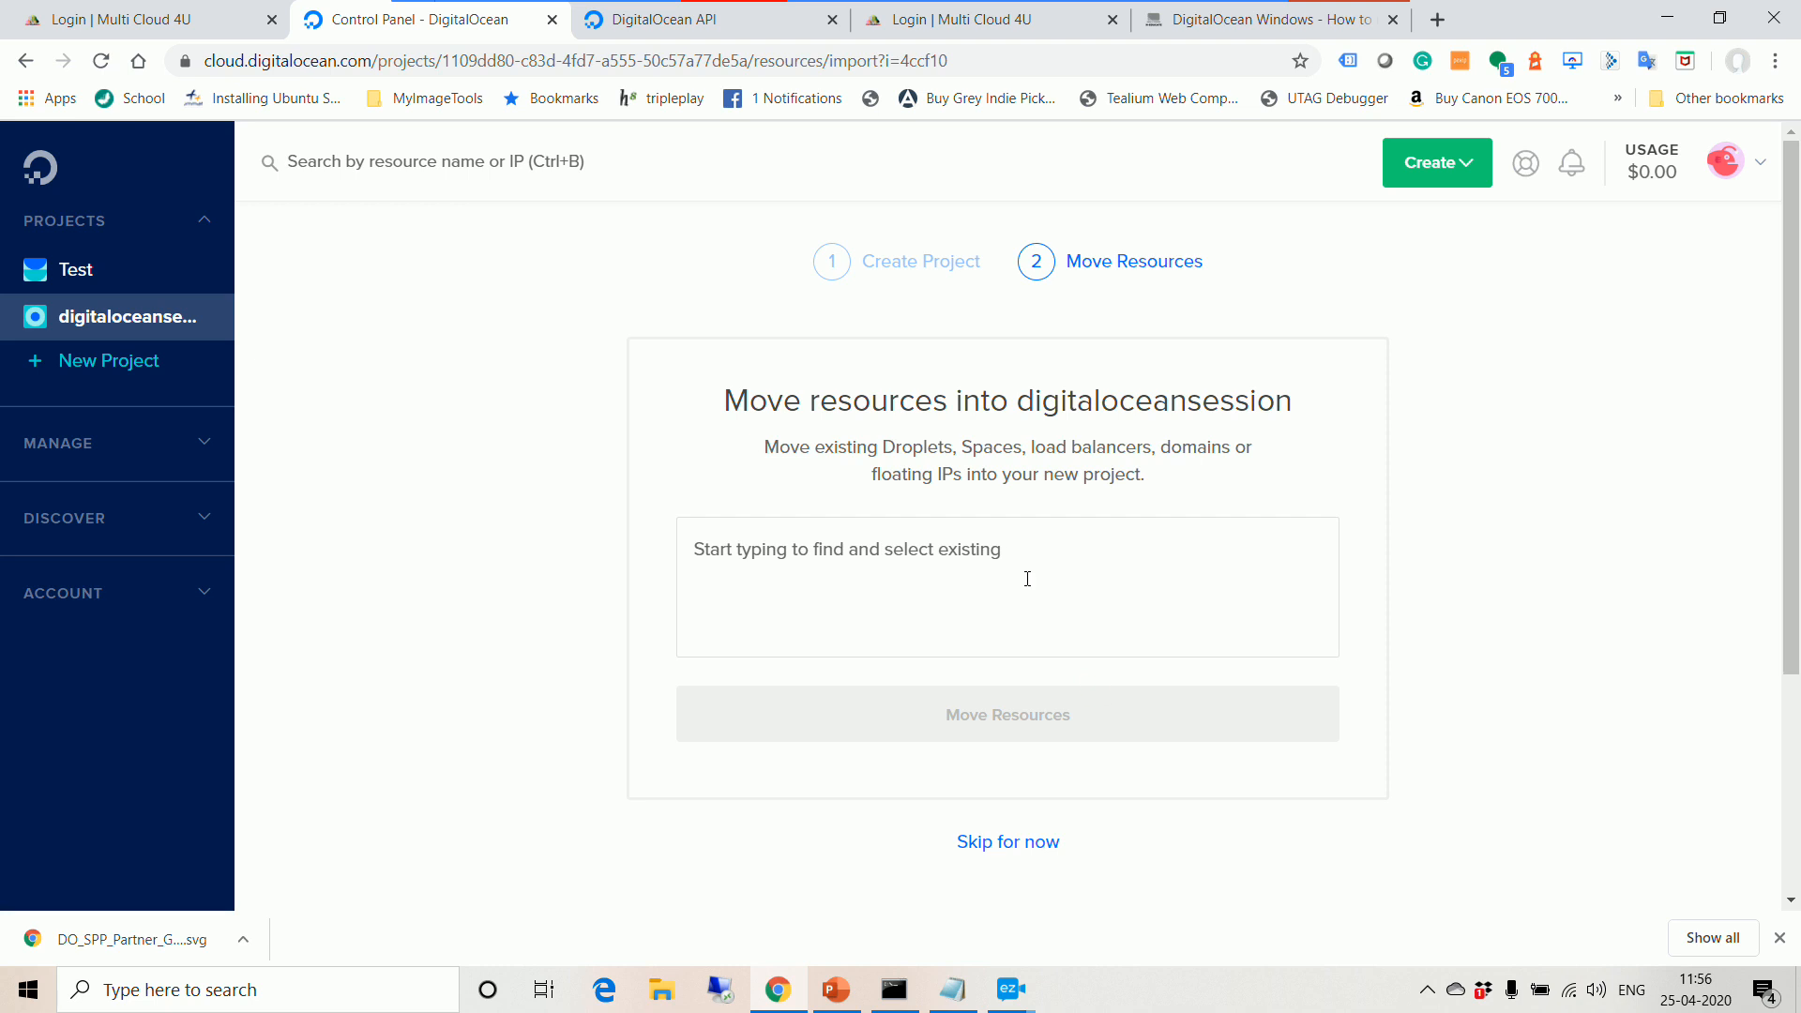
left_click(1001, 553)
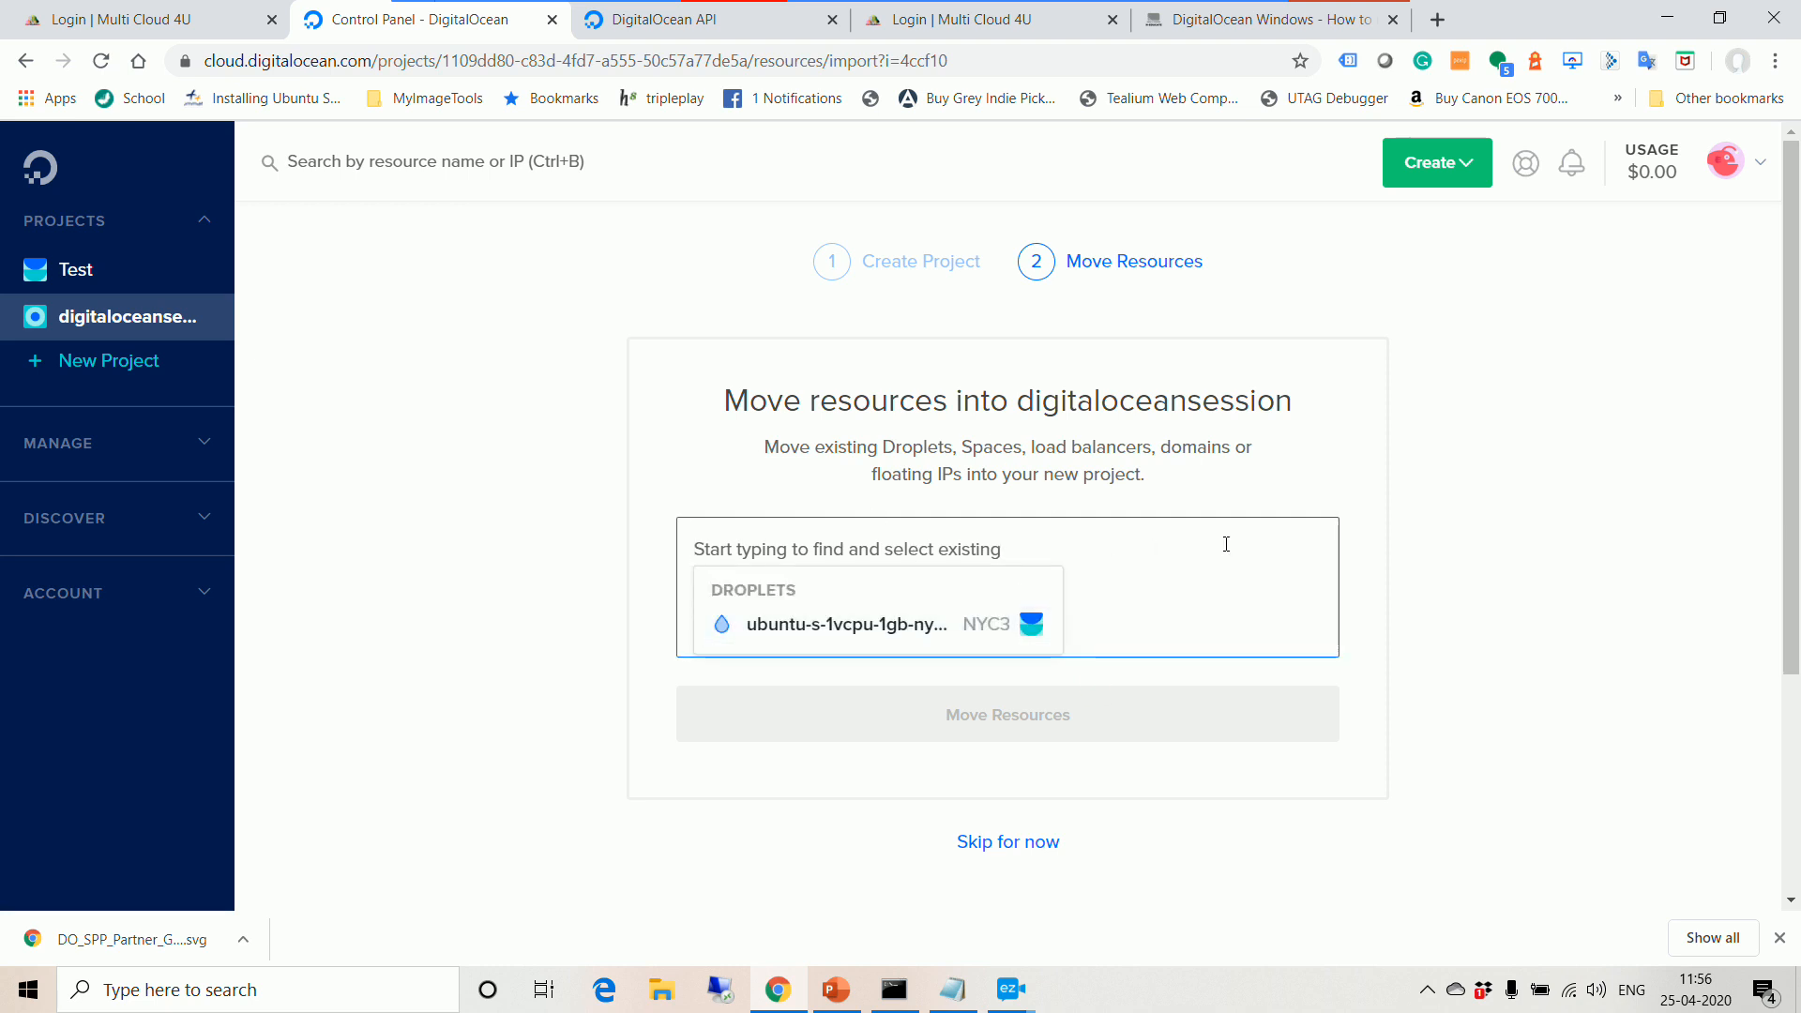
left_click(1008, 842)
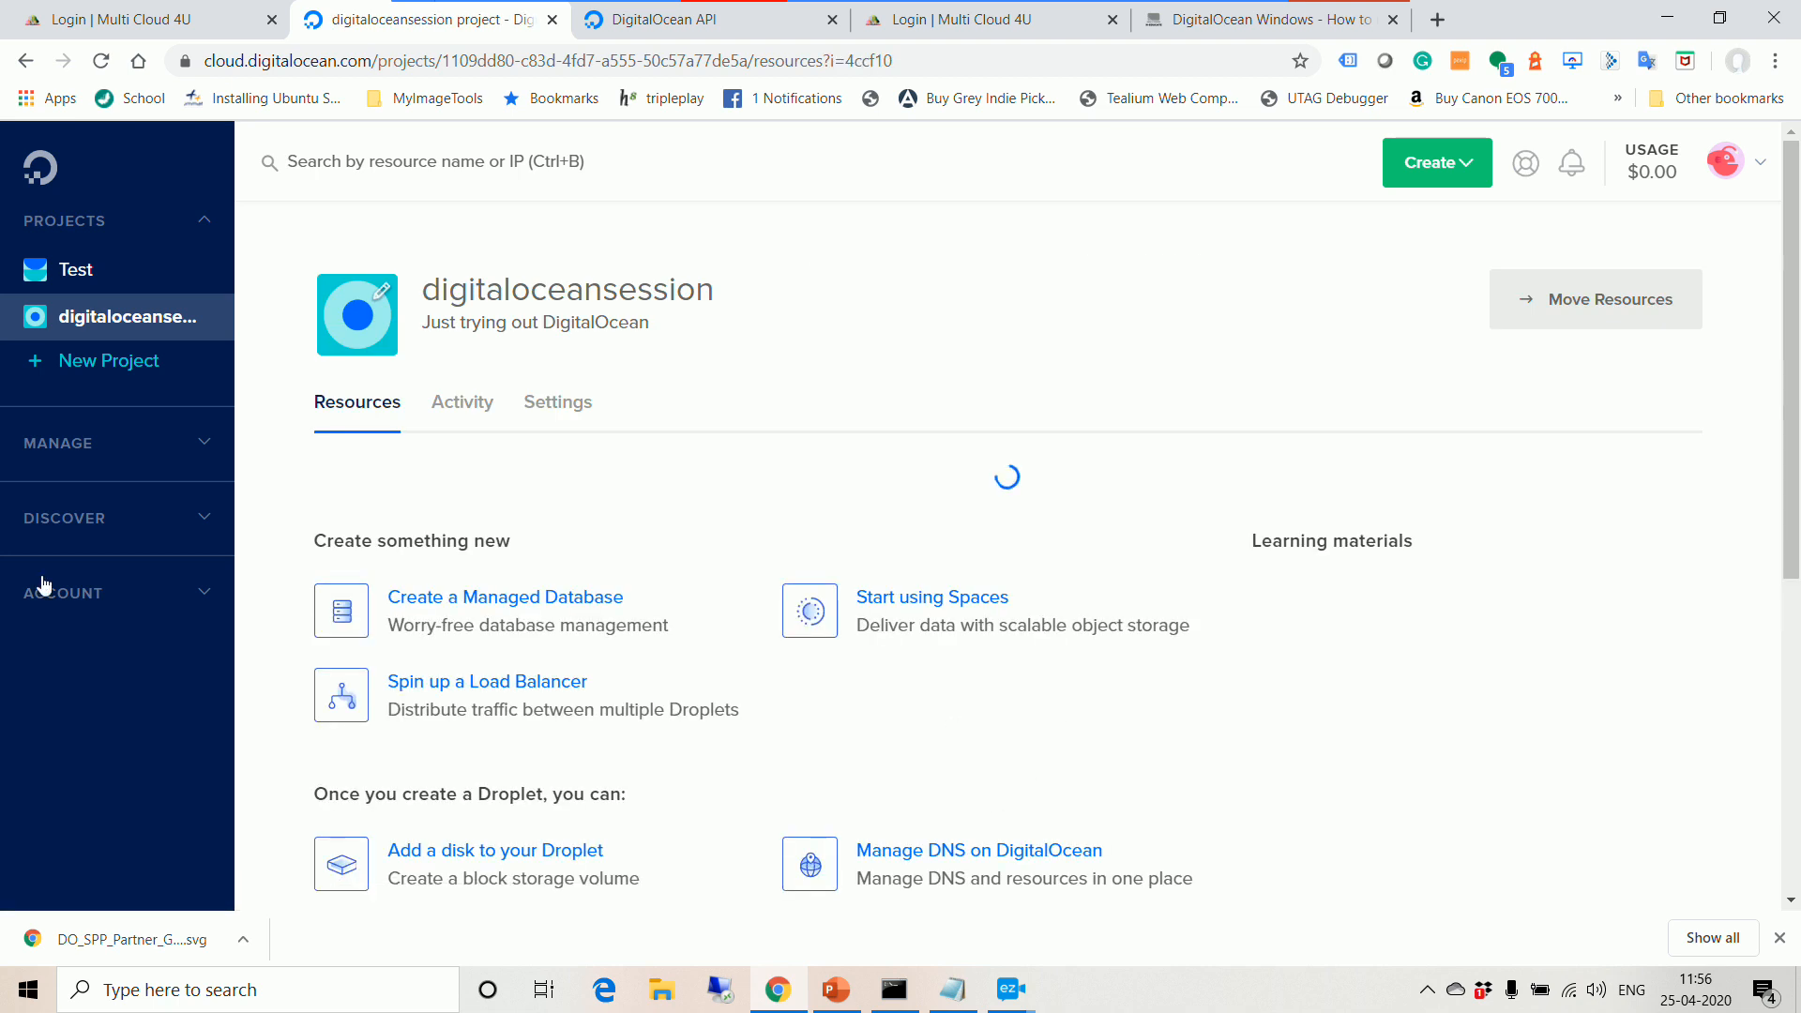
left_click(90, 600)
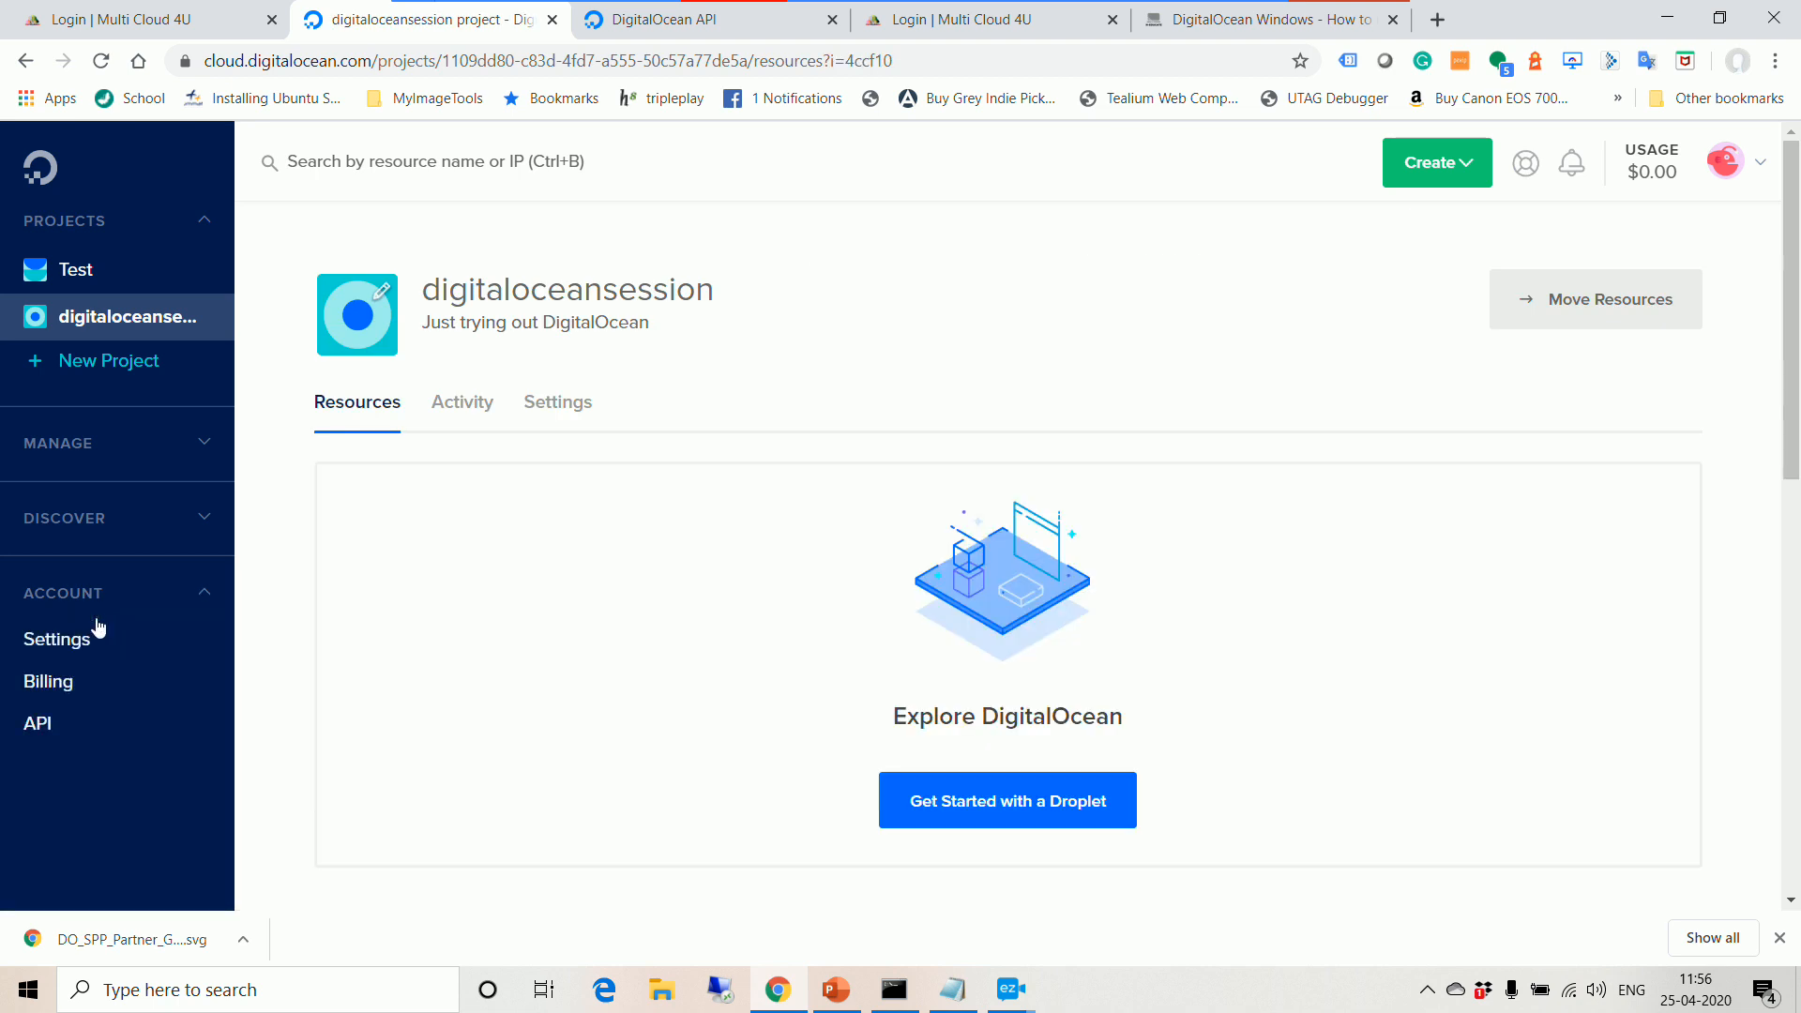
Step: Check the $100.00 credit on the Billing page, then return to the Test project
left_click(75, 698)
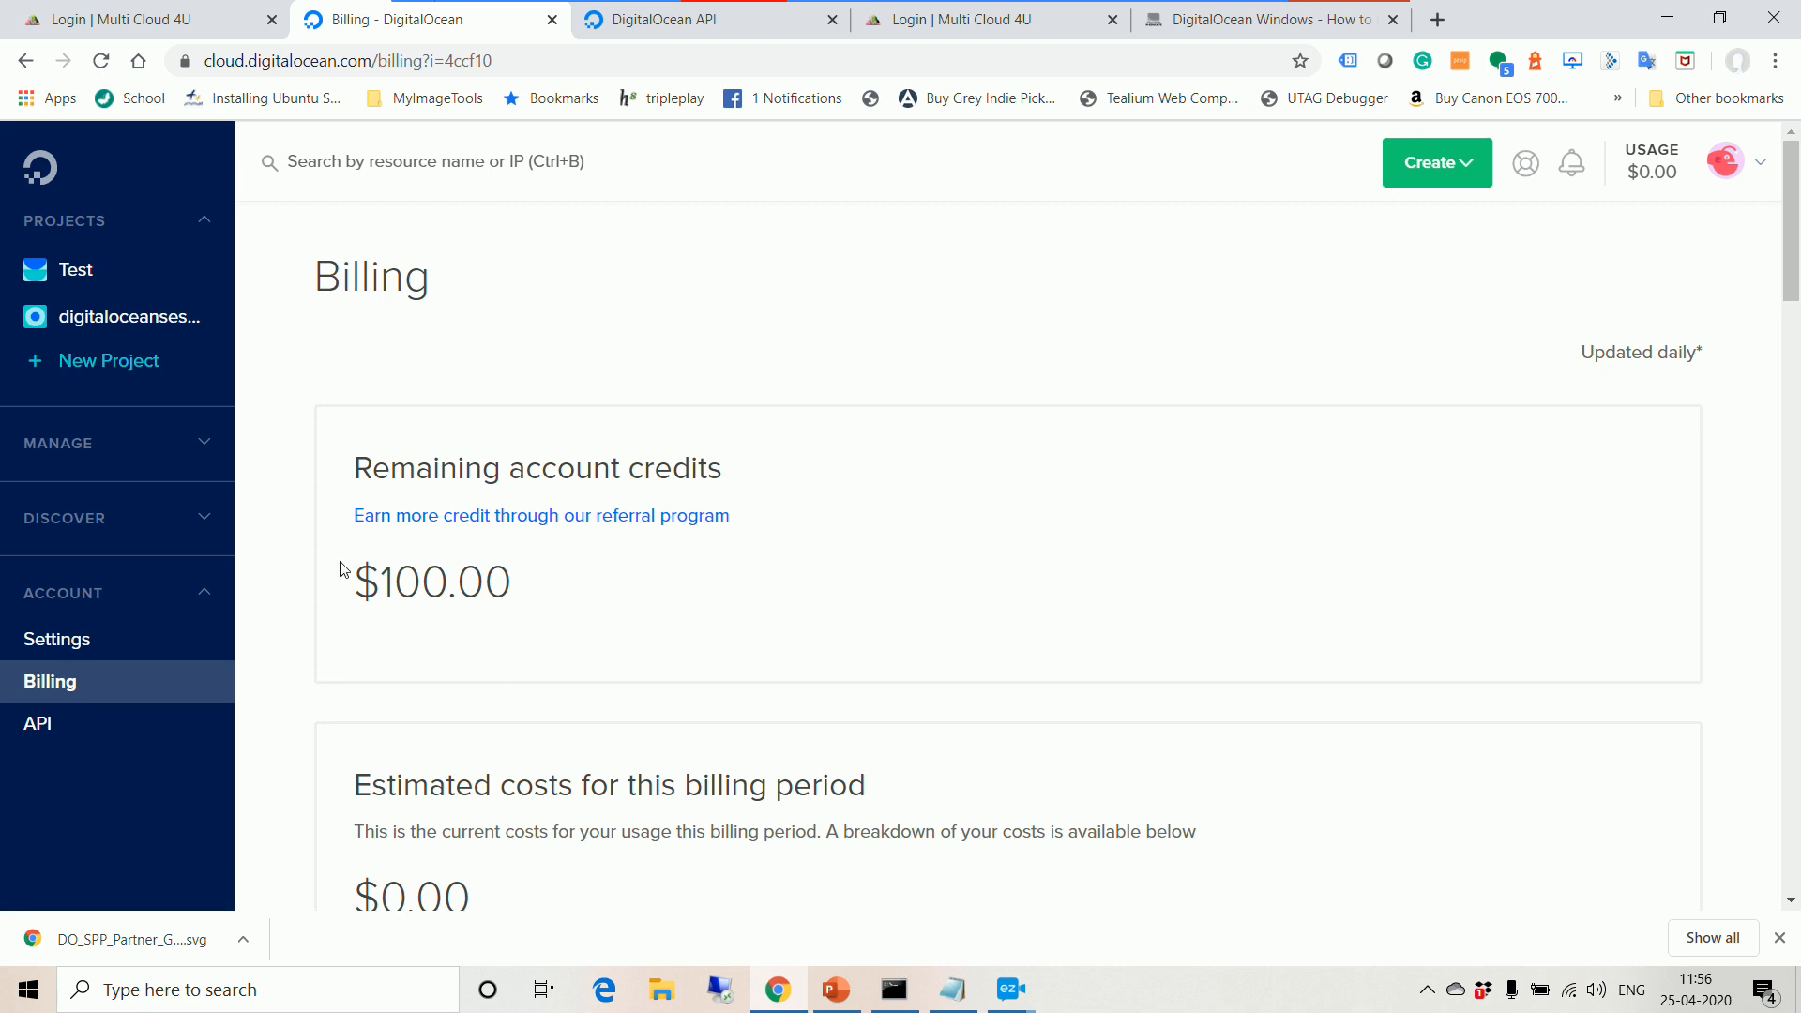
left_click(102, 286)
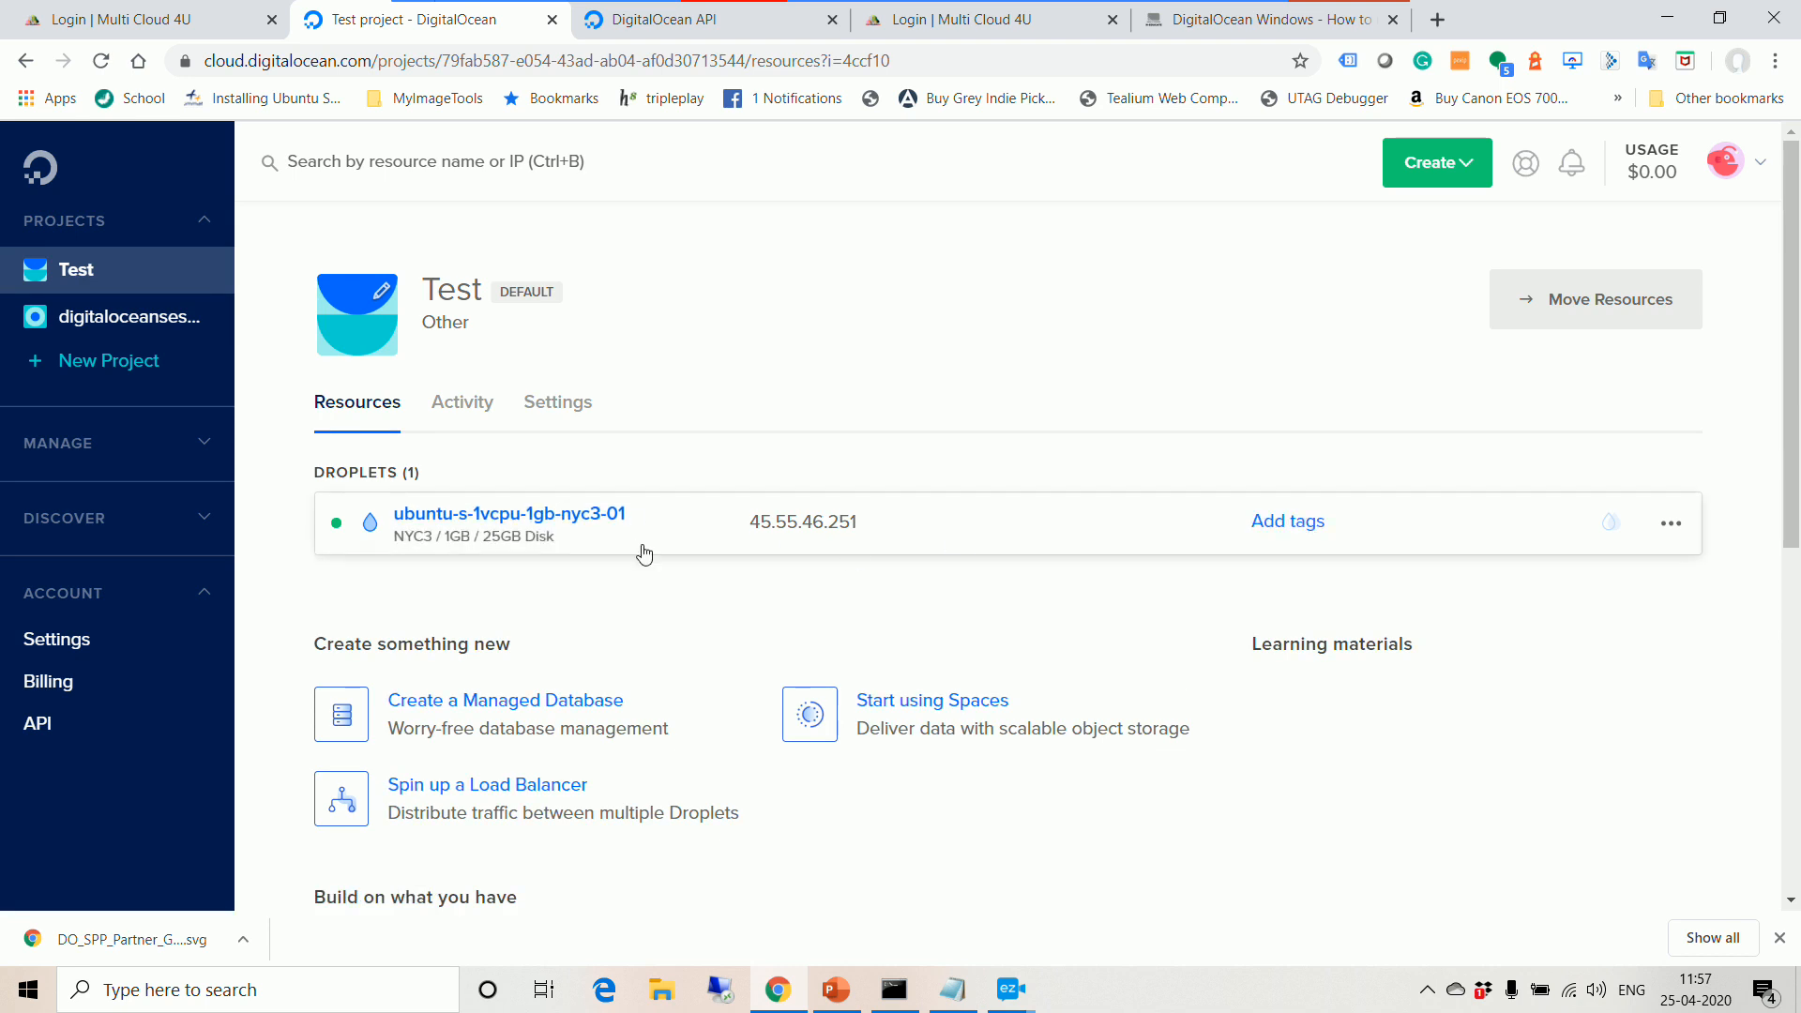
Step: Begin a droplet in digitaloceansession, reaching Create Droplets with the Ubuntu 18.04.3 (LTS) x64 image
left_click(153, 320)
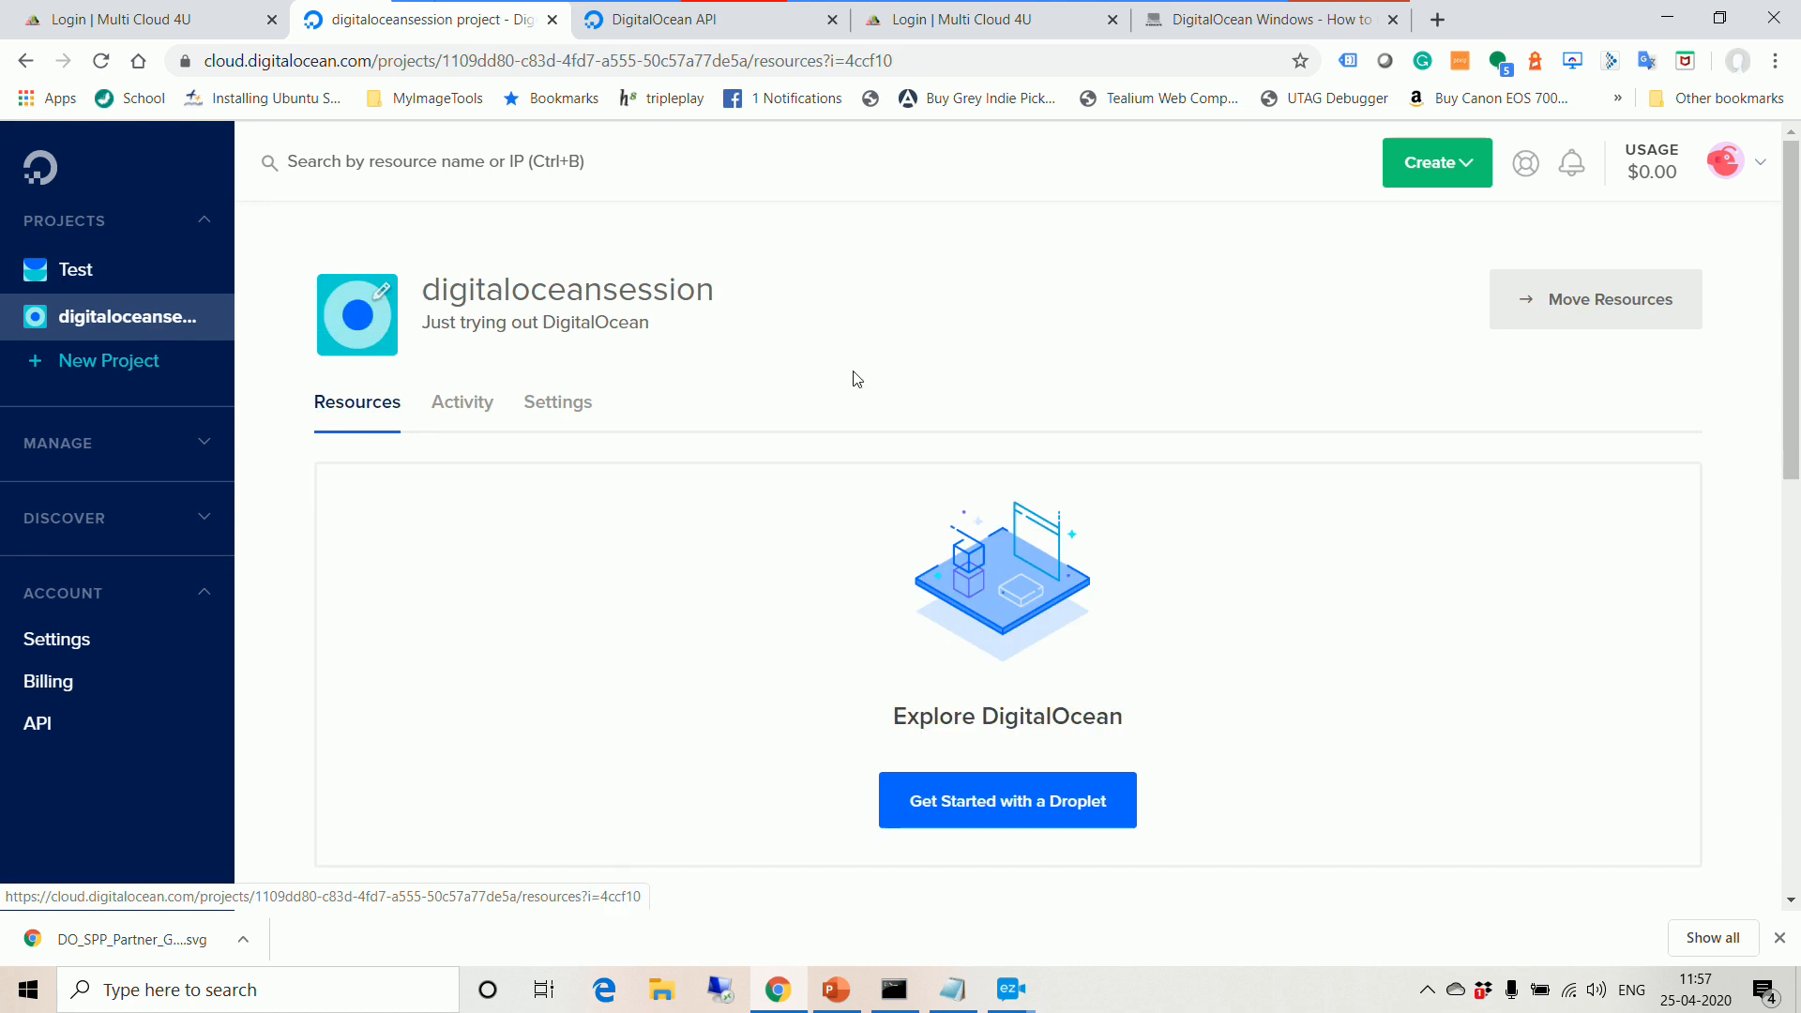
scroll(1359, 655, "down", 2)
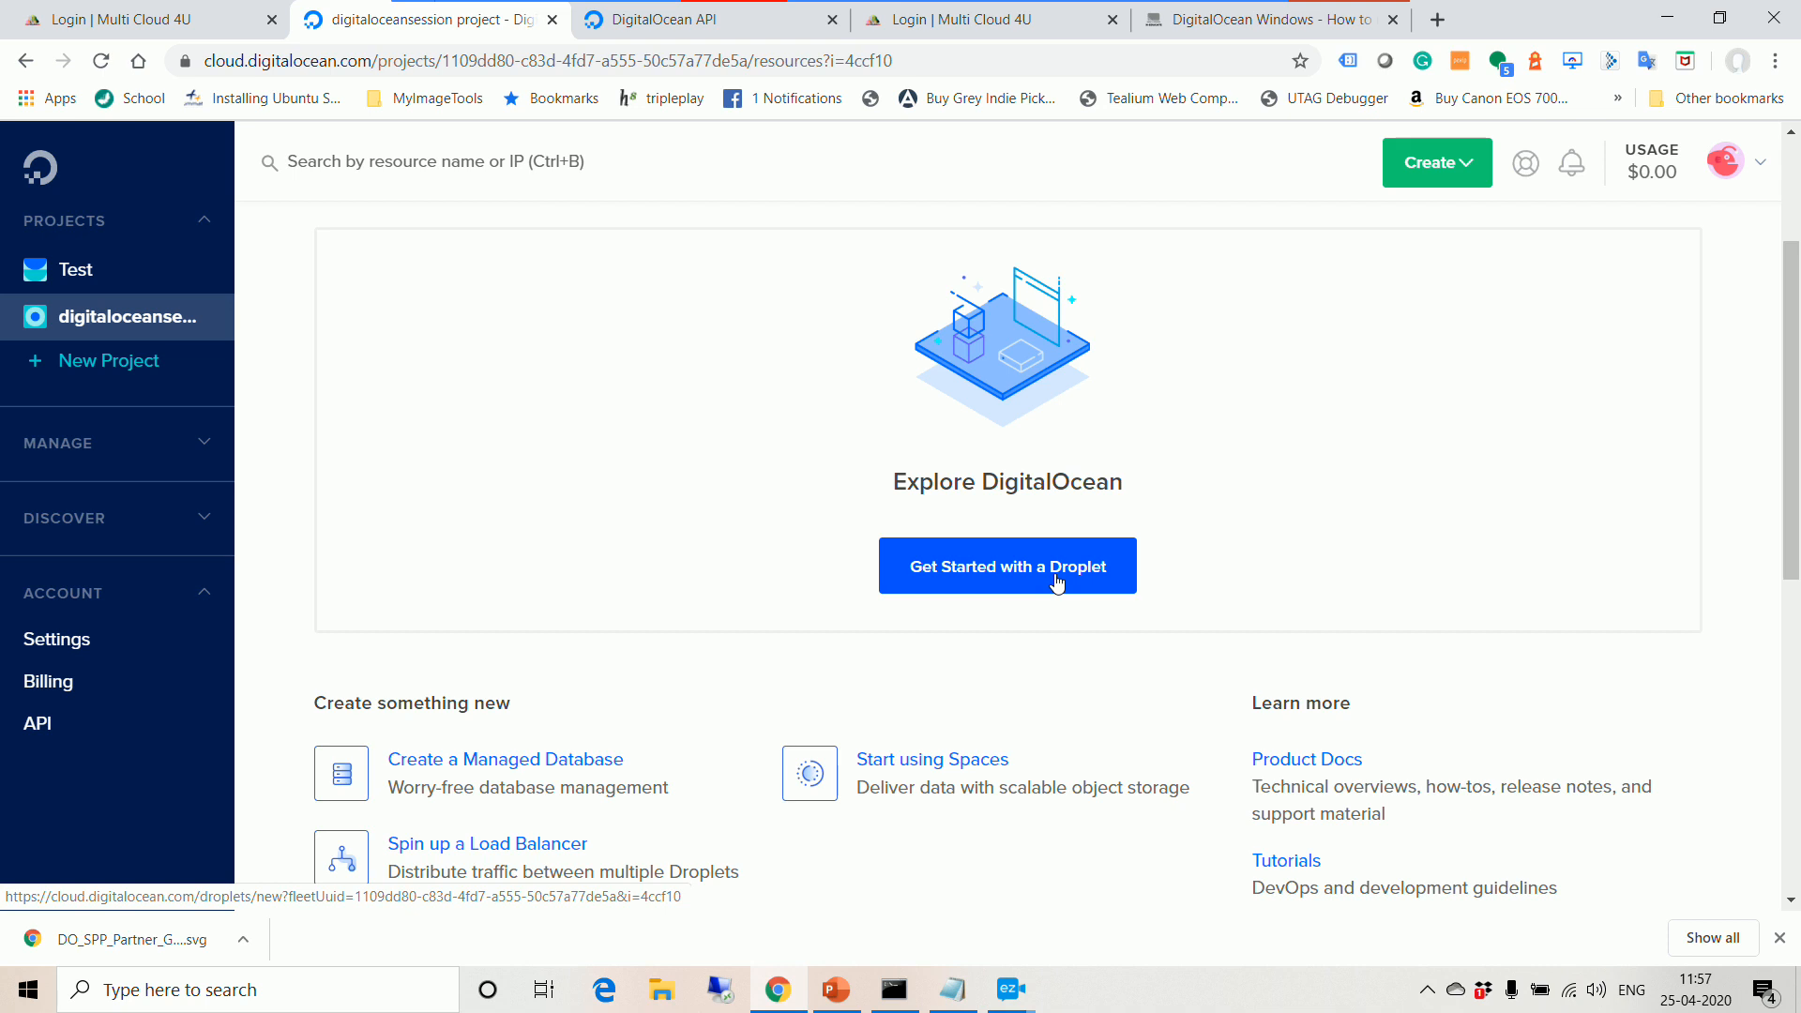
left_click(1057, 582)
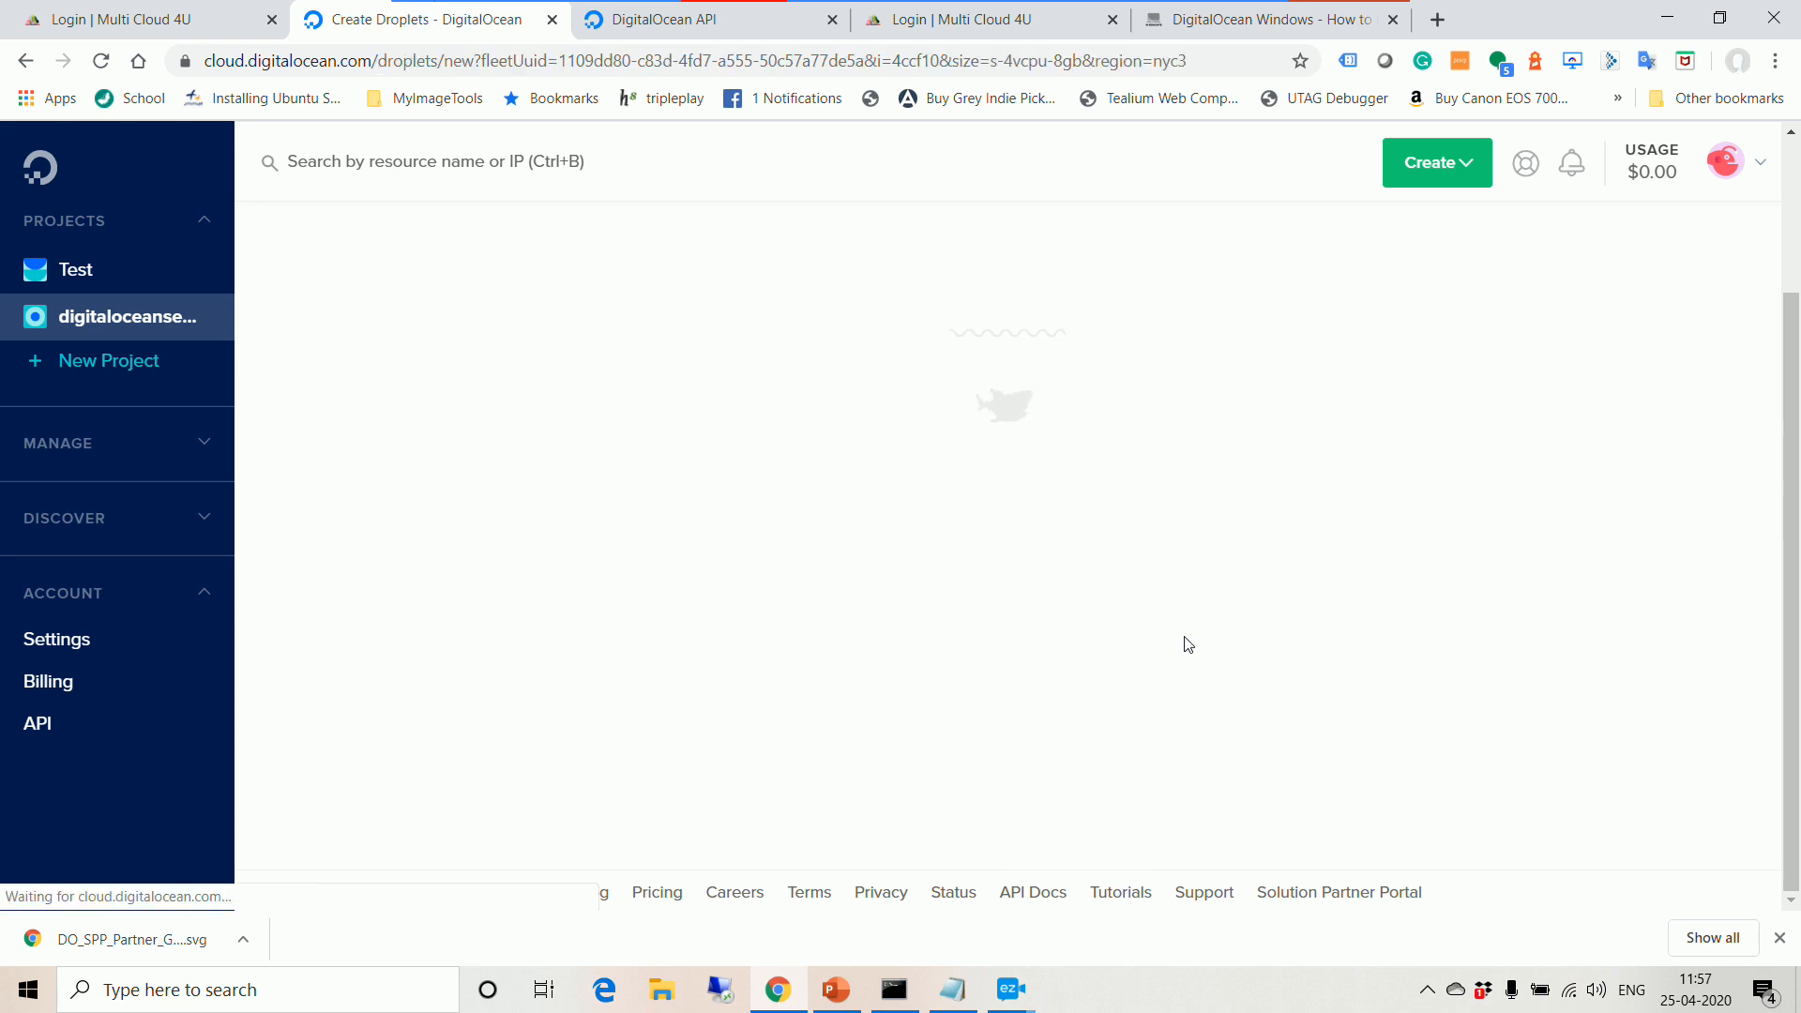
scroll(934, 422, "down", 1)
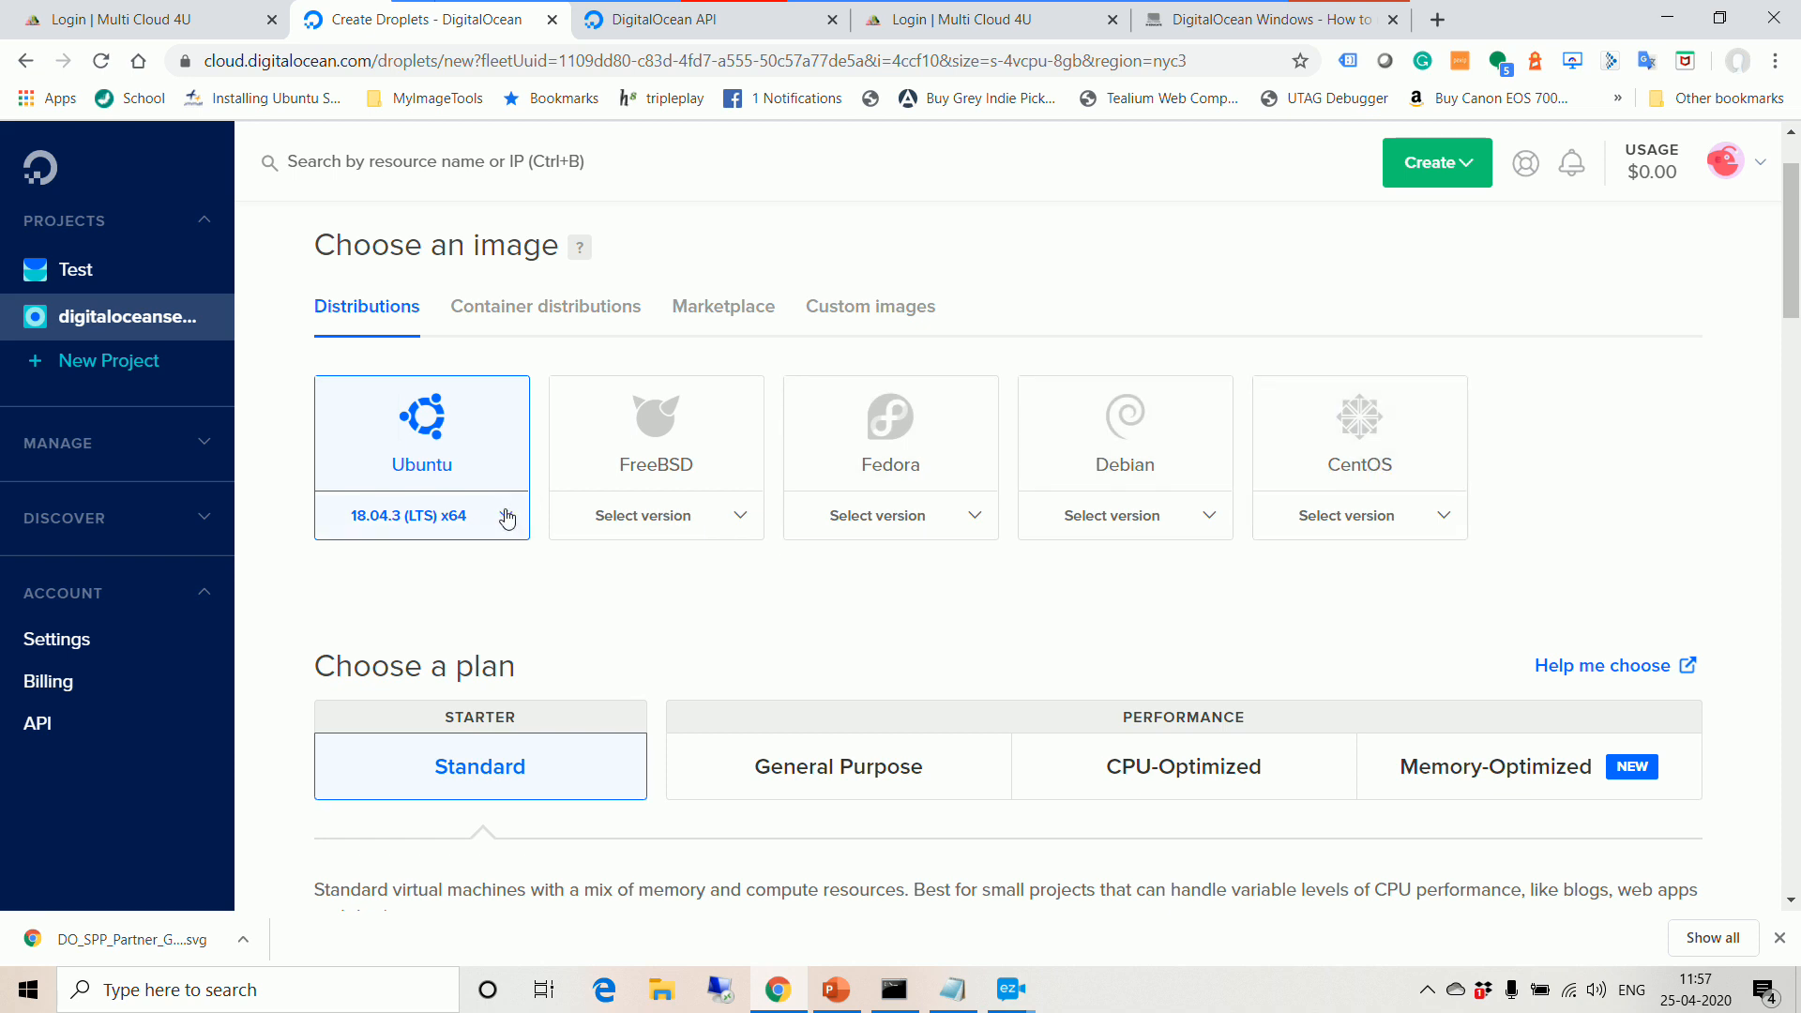
Step: Show all Standard plans and select the $10/mo plan: 2 GB, 1 CPU, 50 GB SSD
scroll(823, 605, "down", 3)
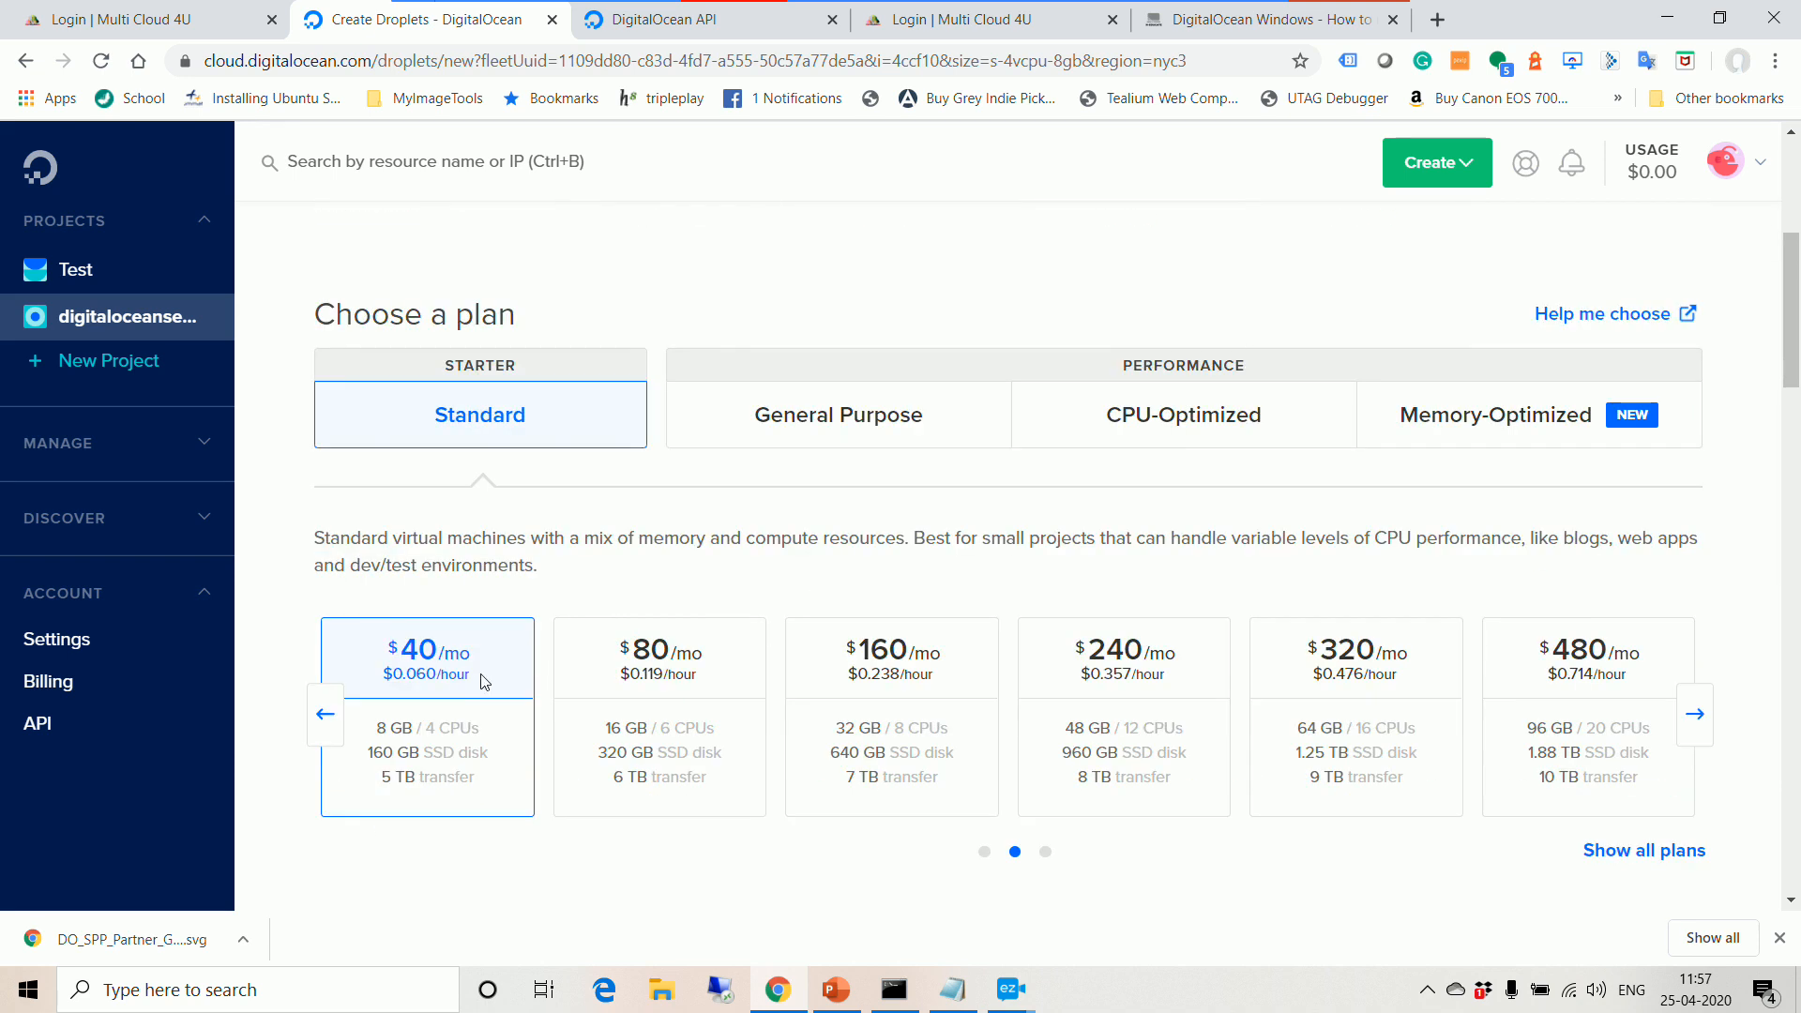
scroll(455, 698, "down", 1)
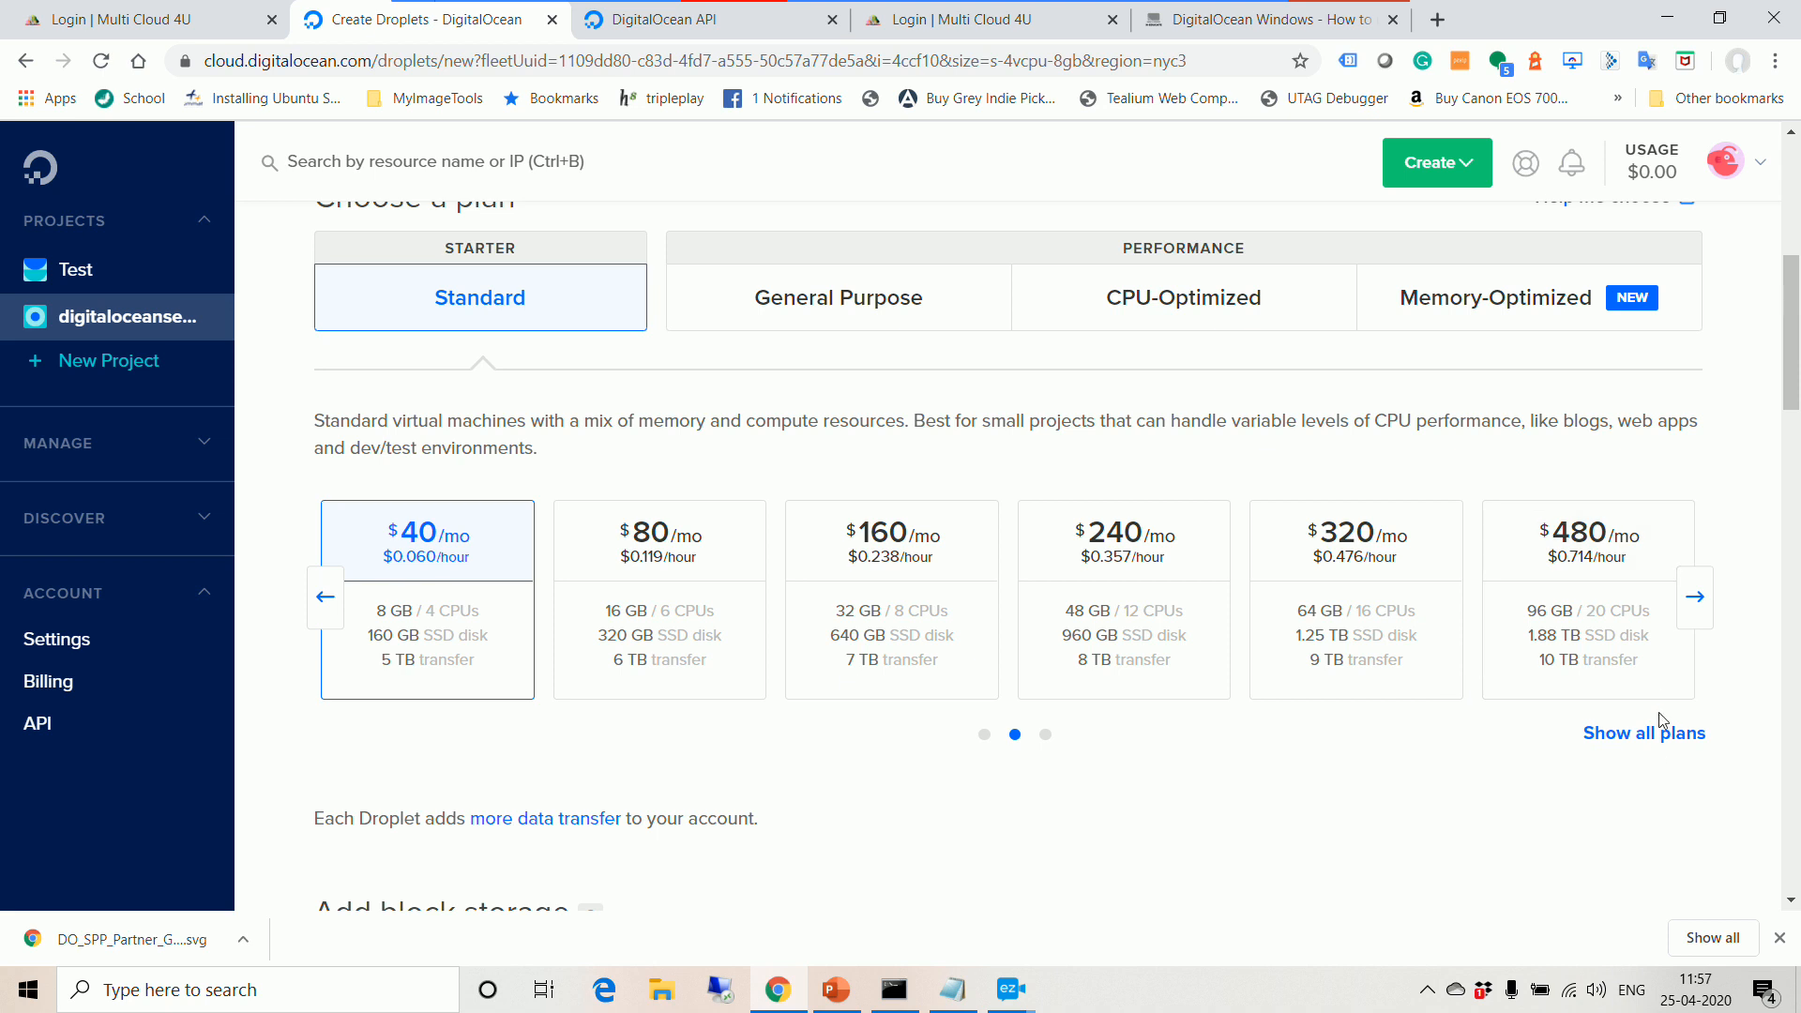
left_click(1642, 734)
scroll(1018, 684, "down", 3)
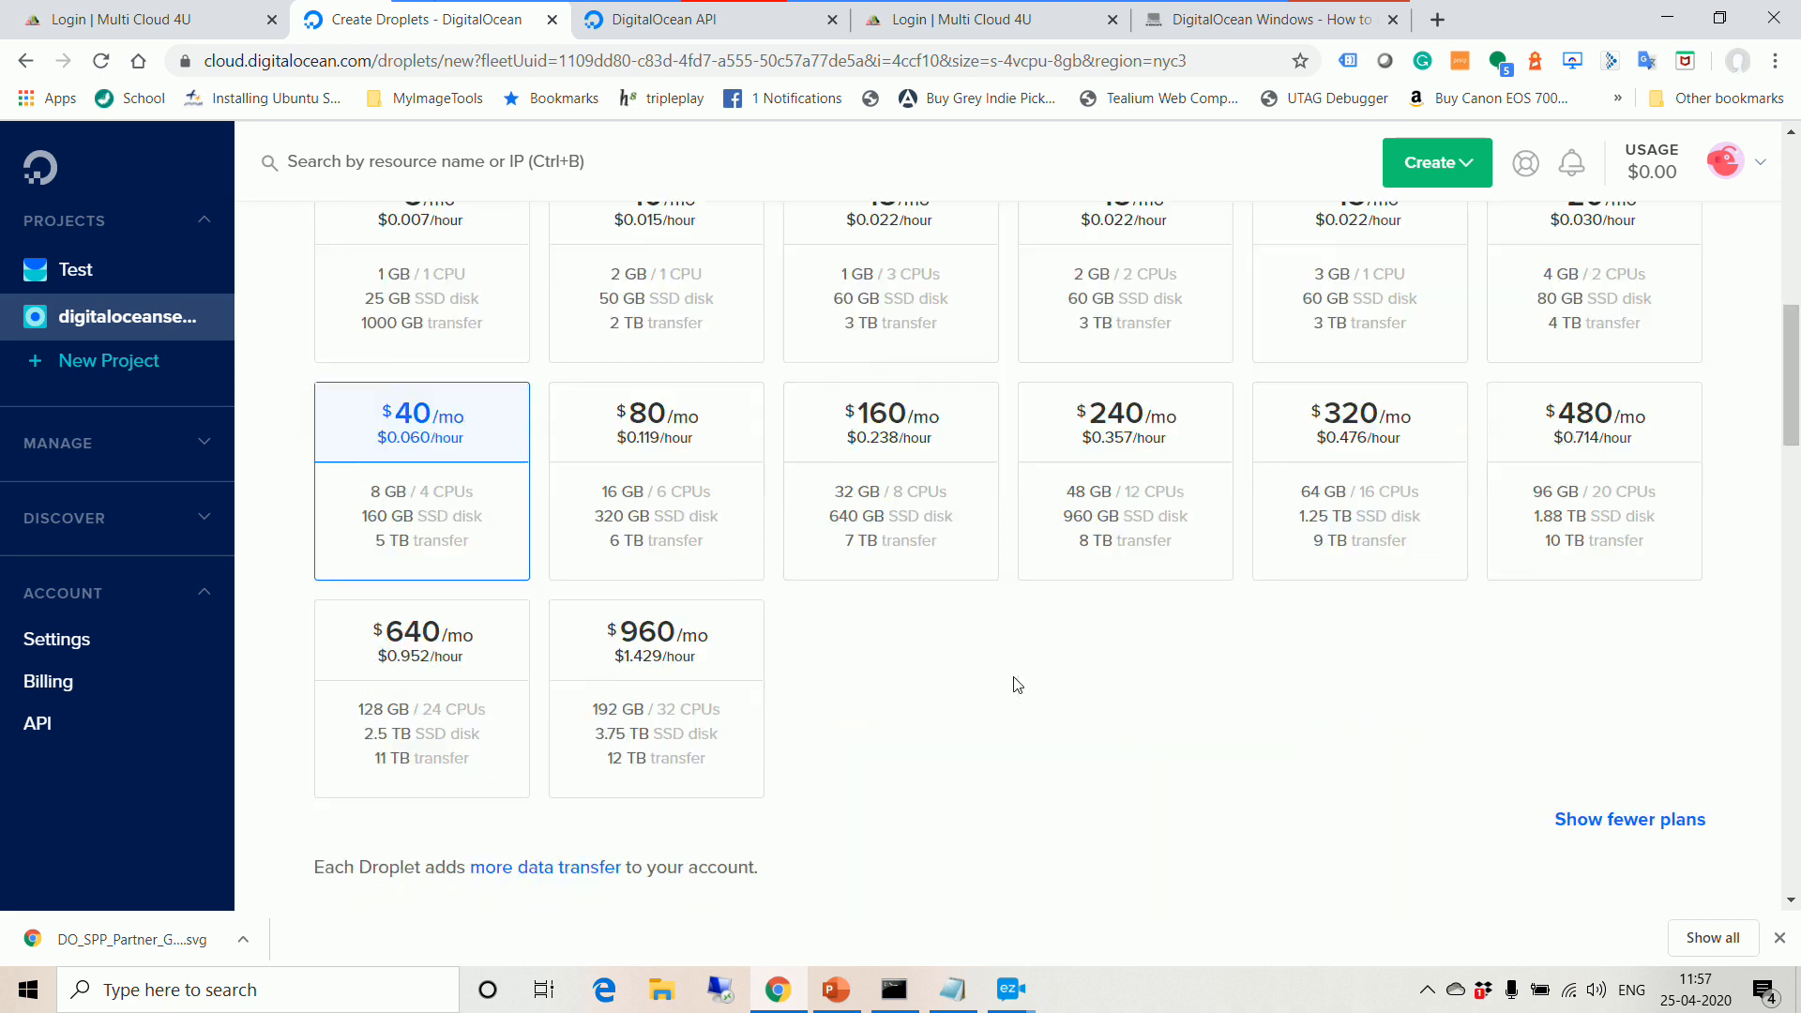
scroll(1018, 685, "down", 3)
scroll(1220, 680, "up", 1)
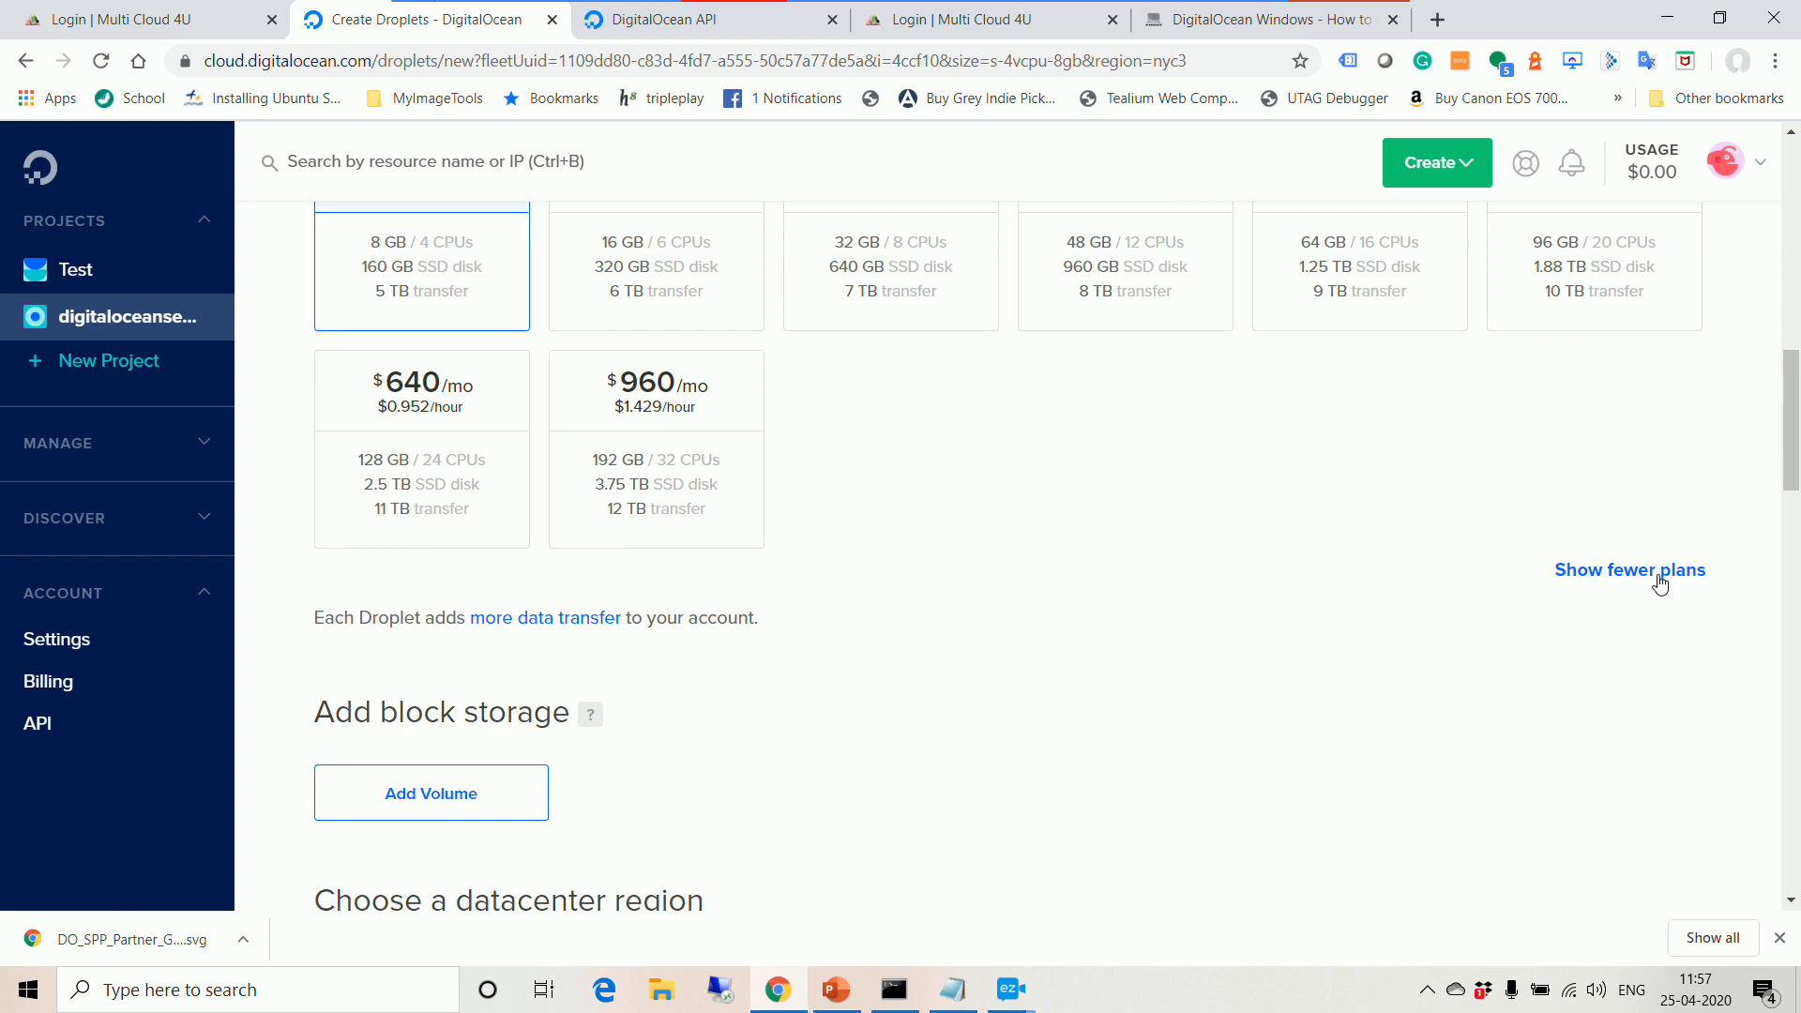
scroll(1335, 635, "up", 6)
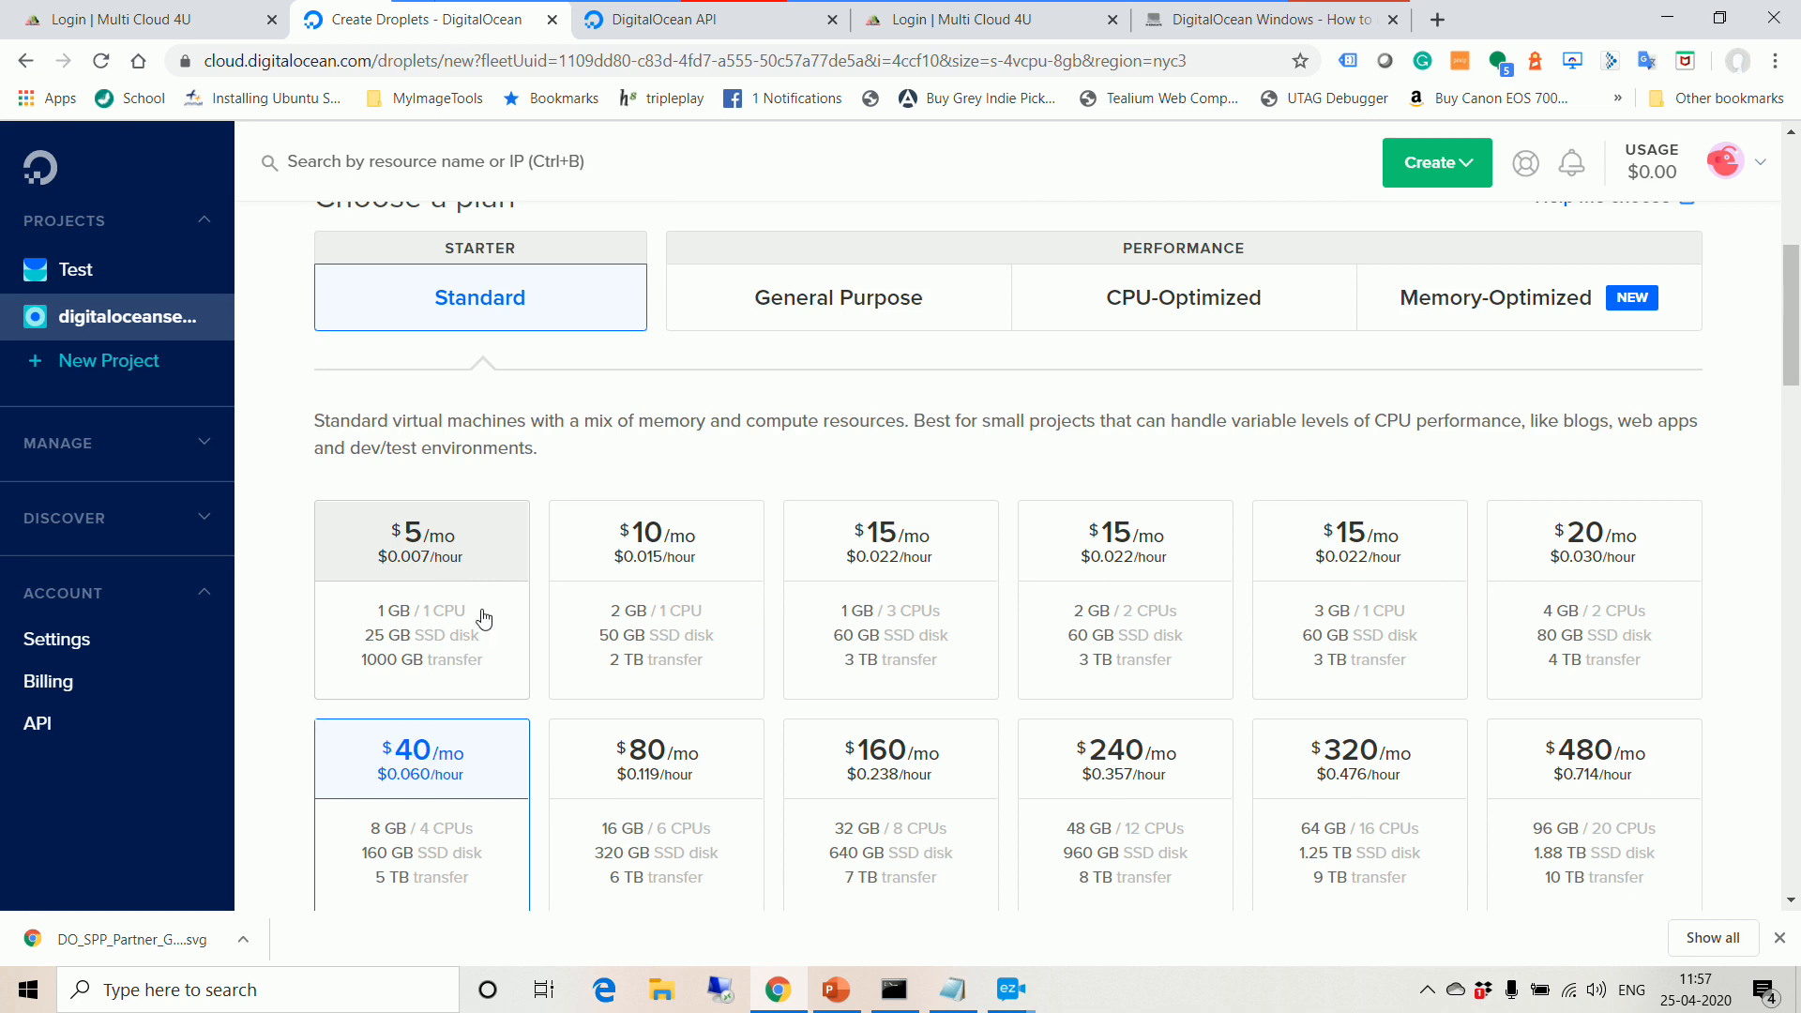
left_click(478, 594)
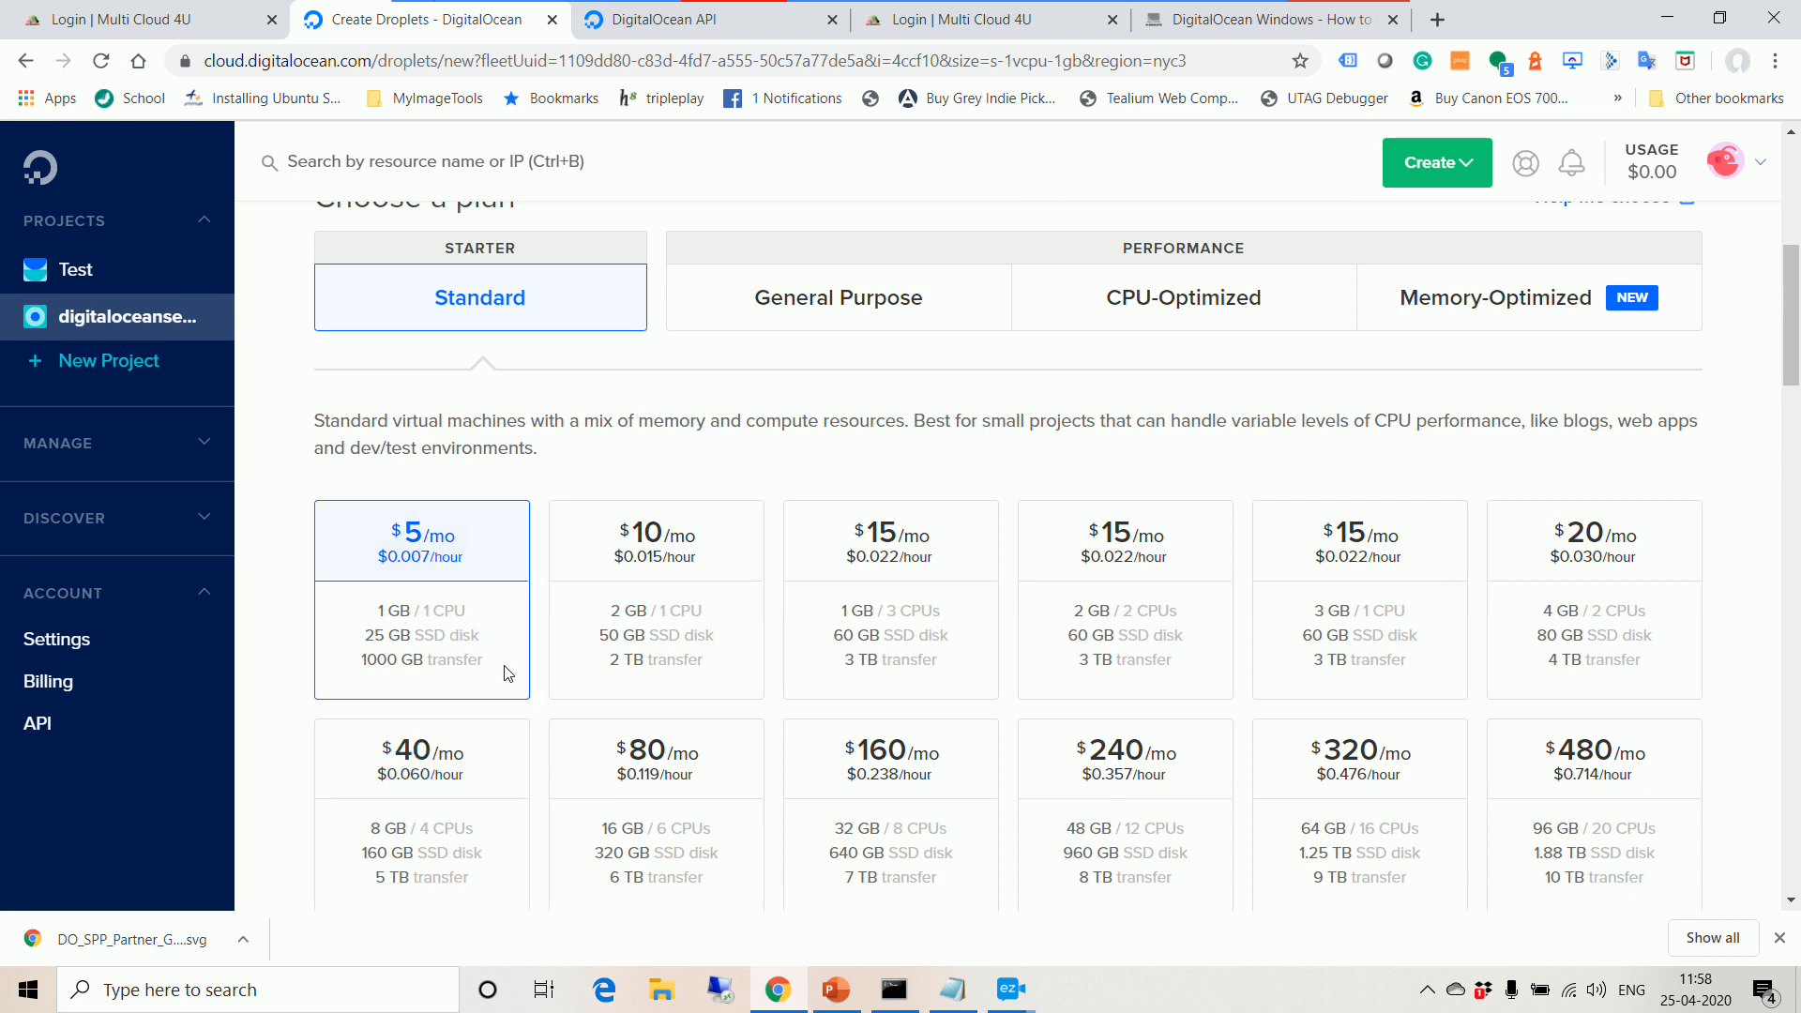
left_click(715, 580)
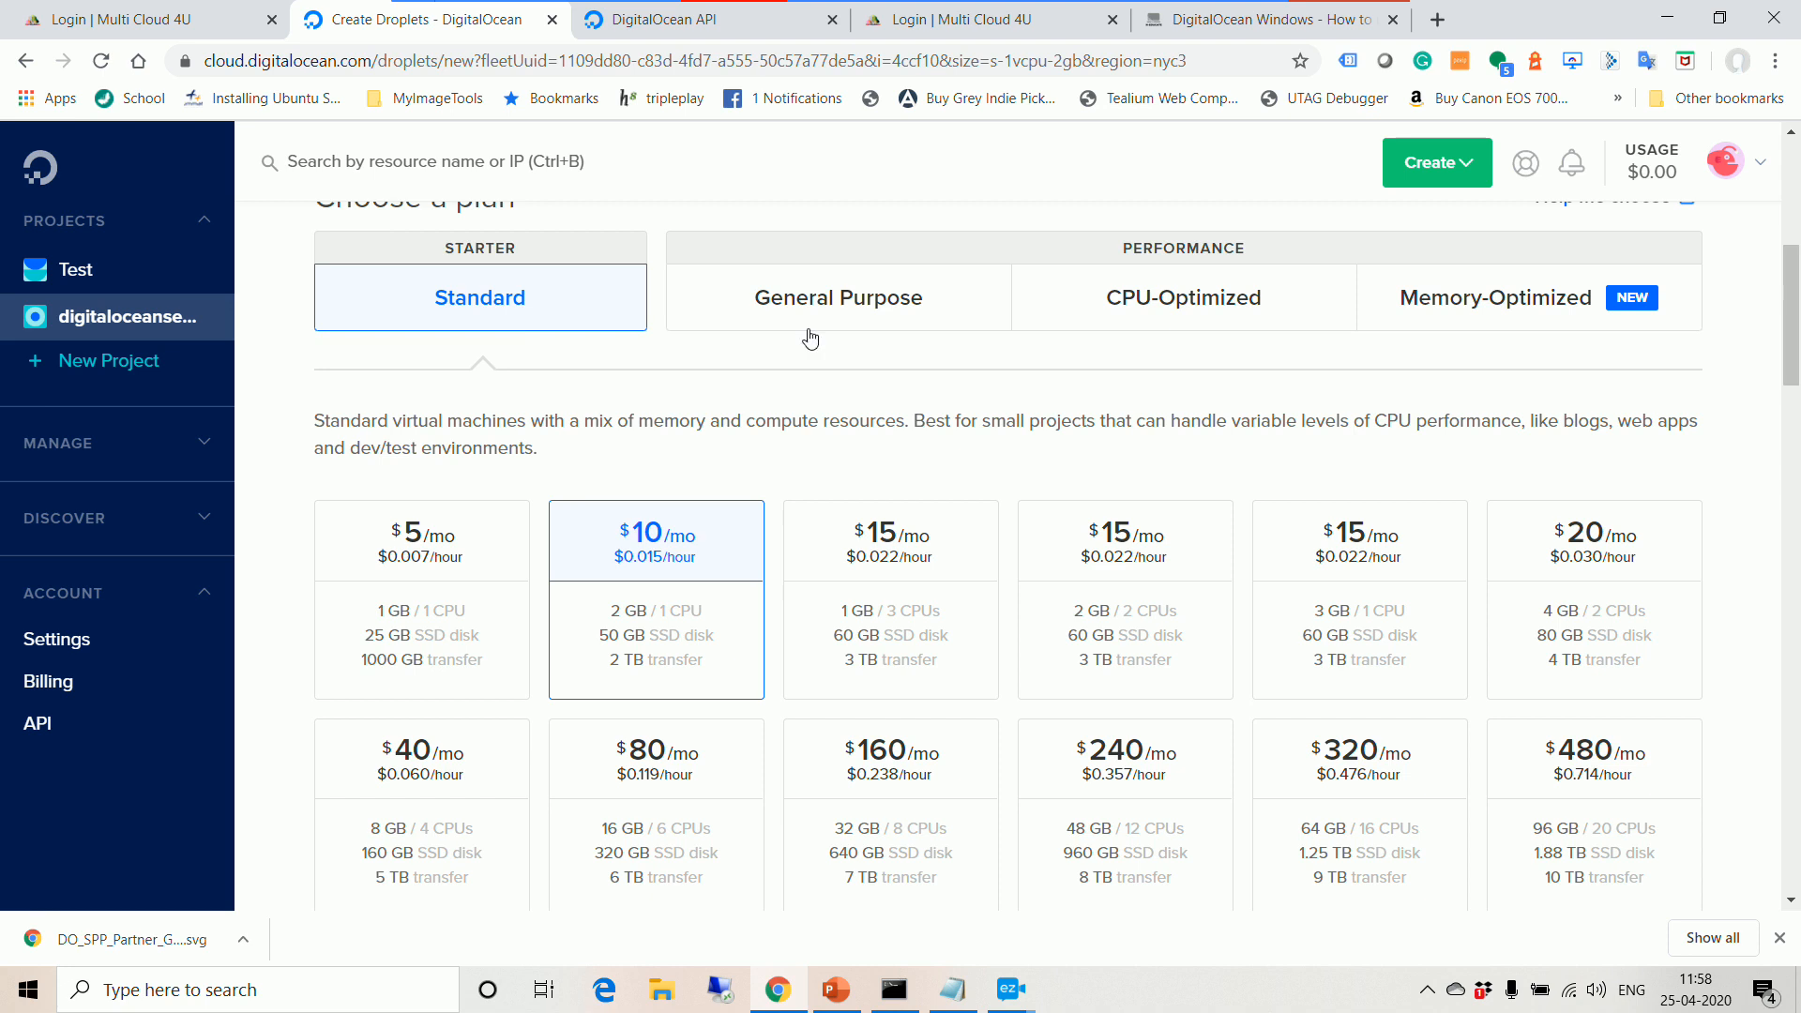
scroll(544, 376, "up", 1)
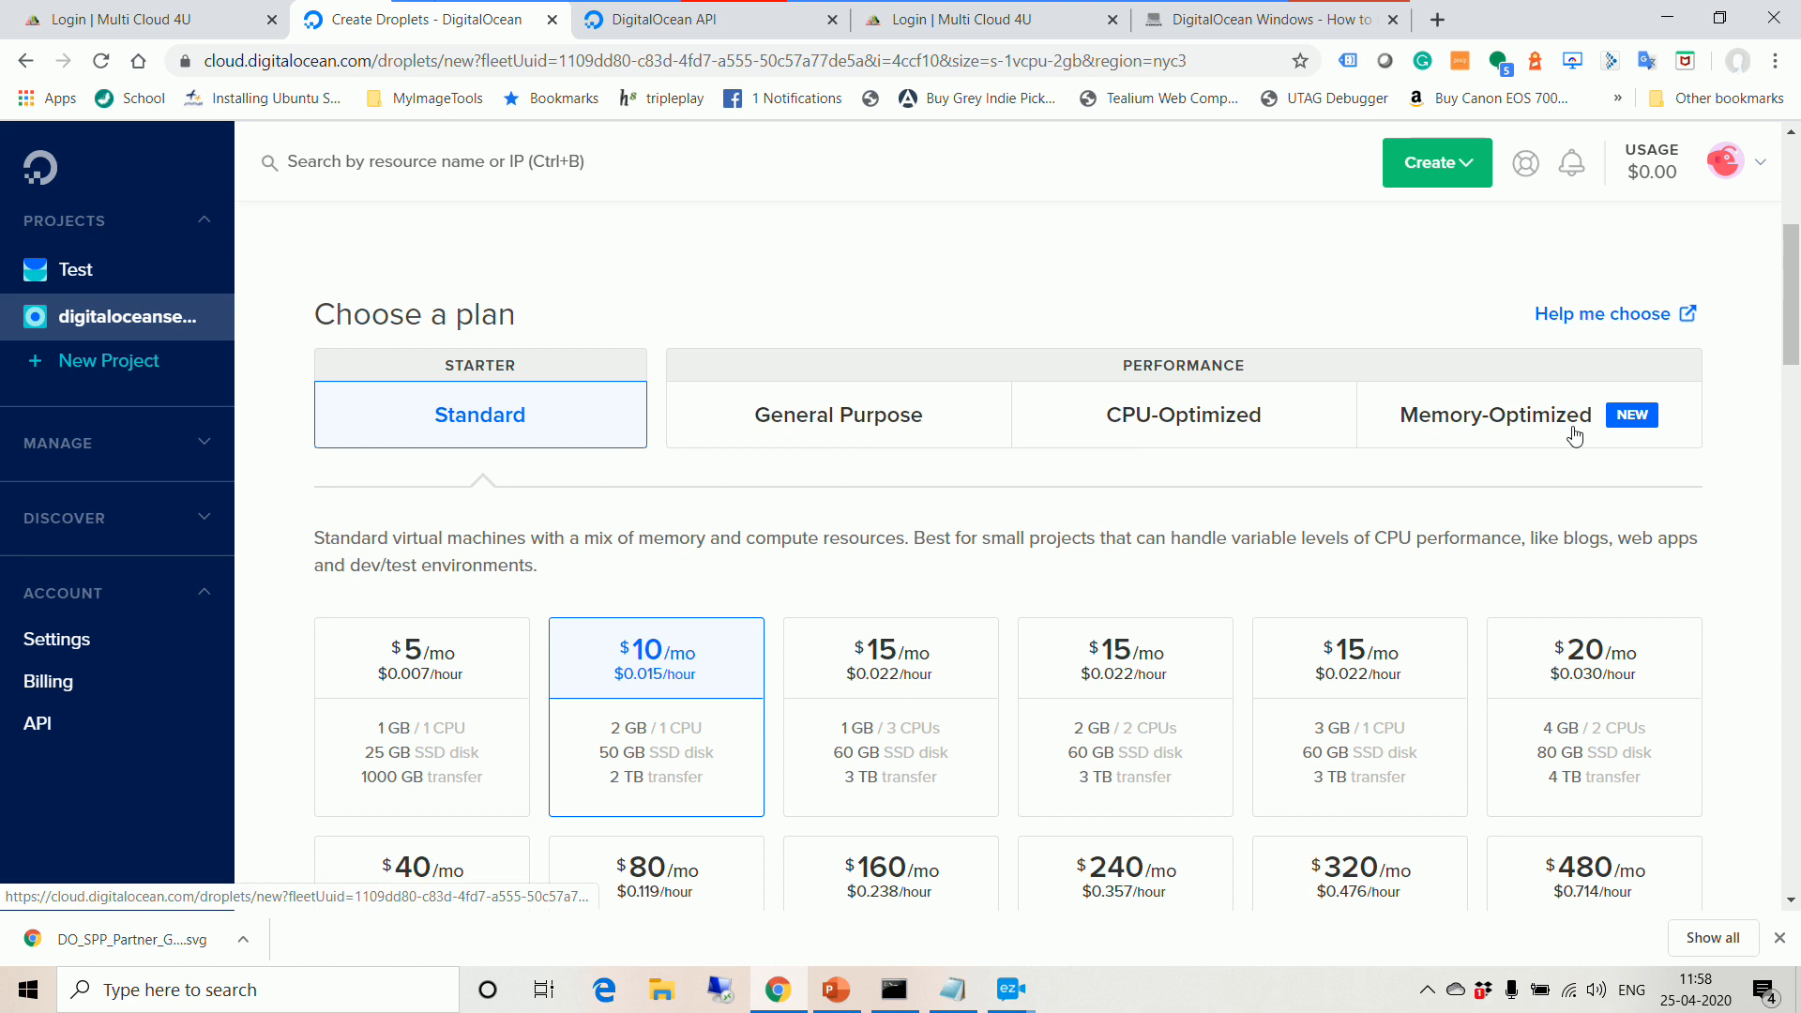
Step: Browse the General Purpose, CPU-Optimized and Memory-Optimized plan categories
left_click(898, 433)
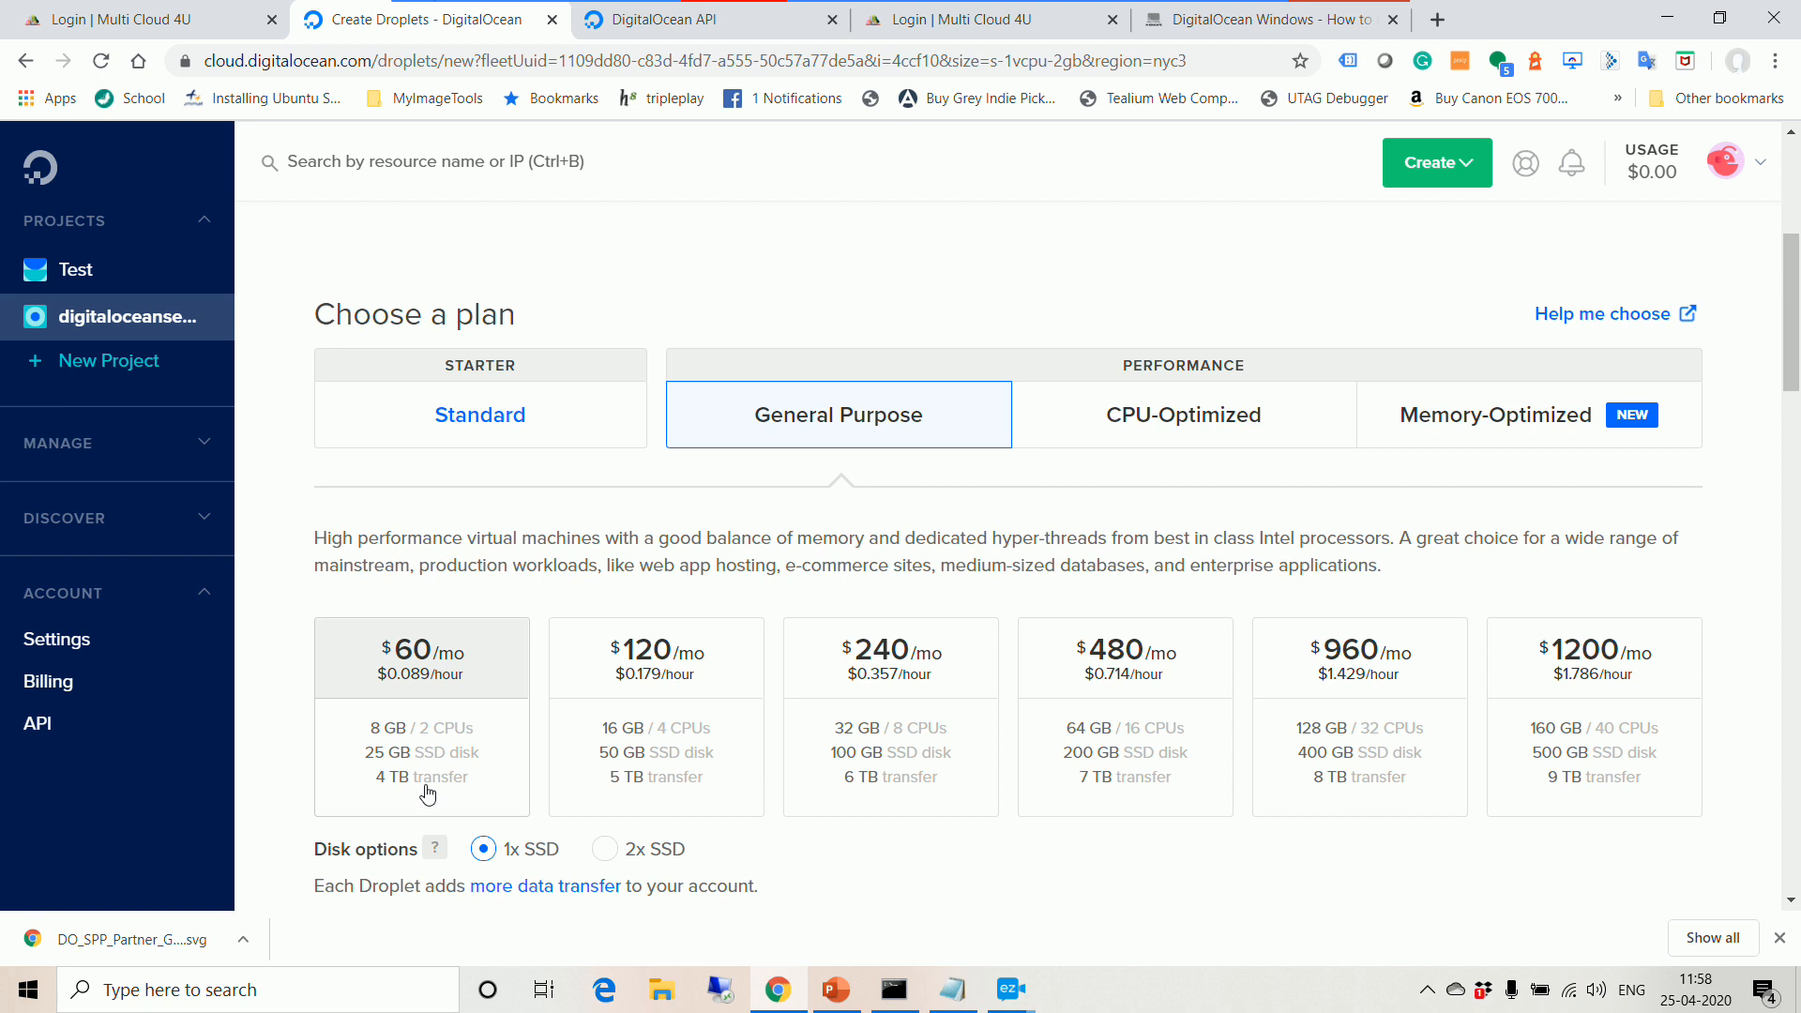
left_click(1226, 436)
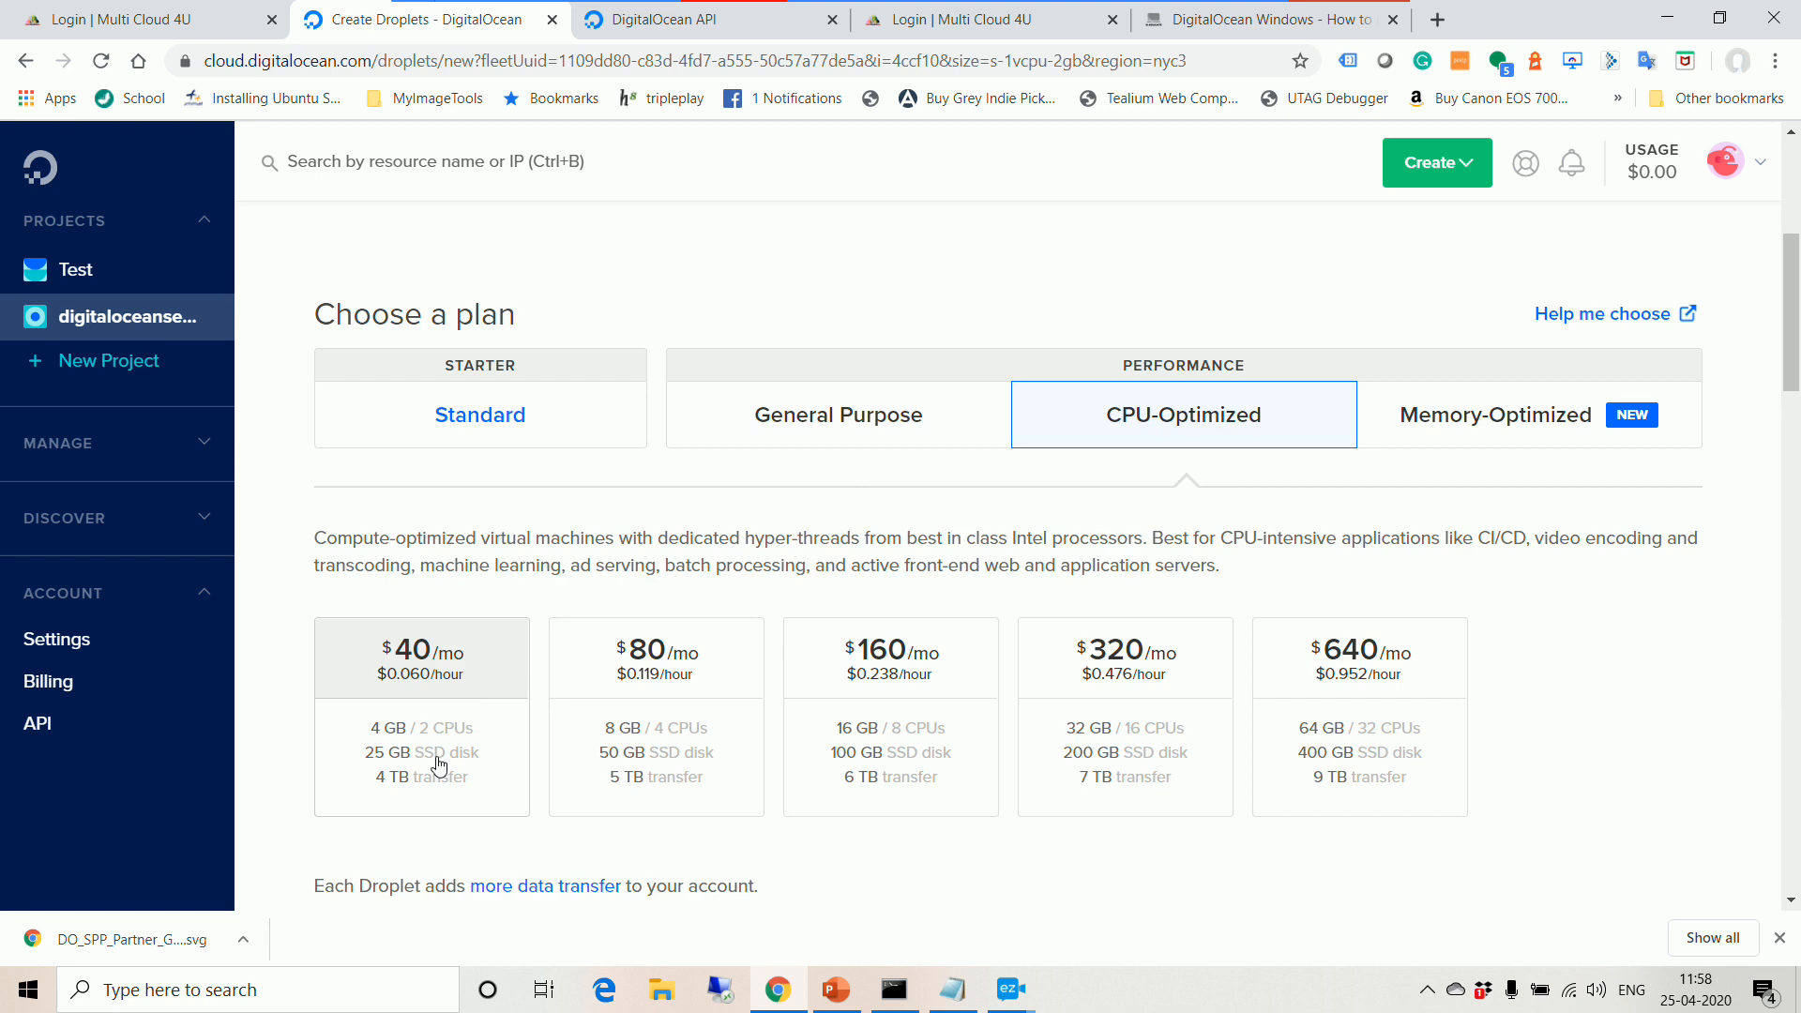
left_click(1486, 417)
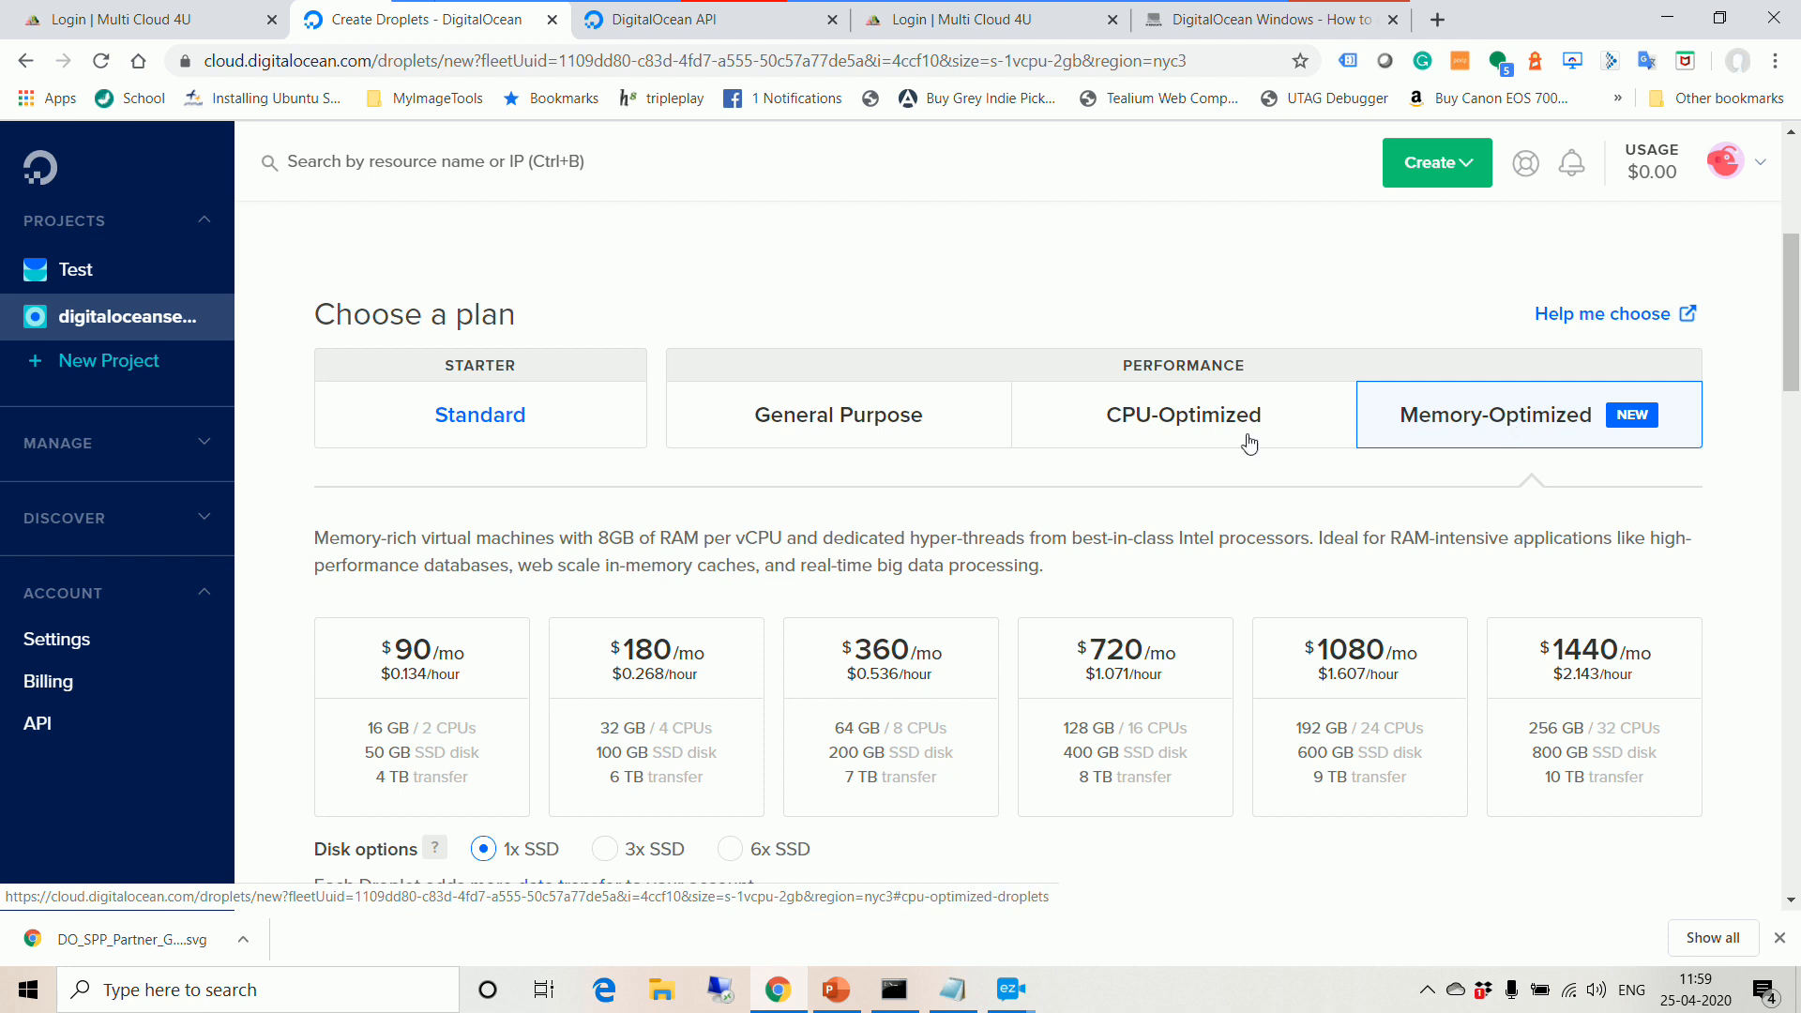
left_click(933, 422)
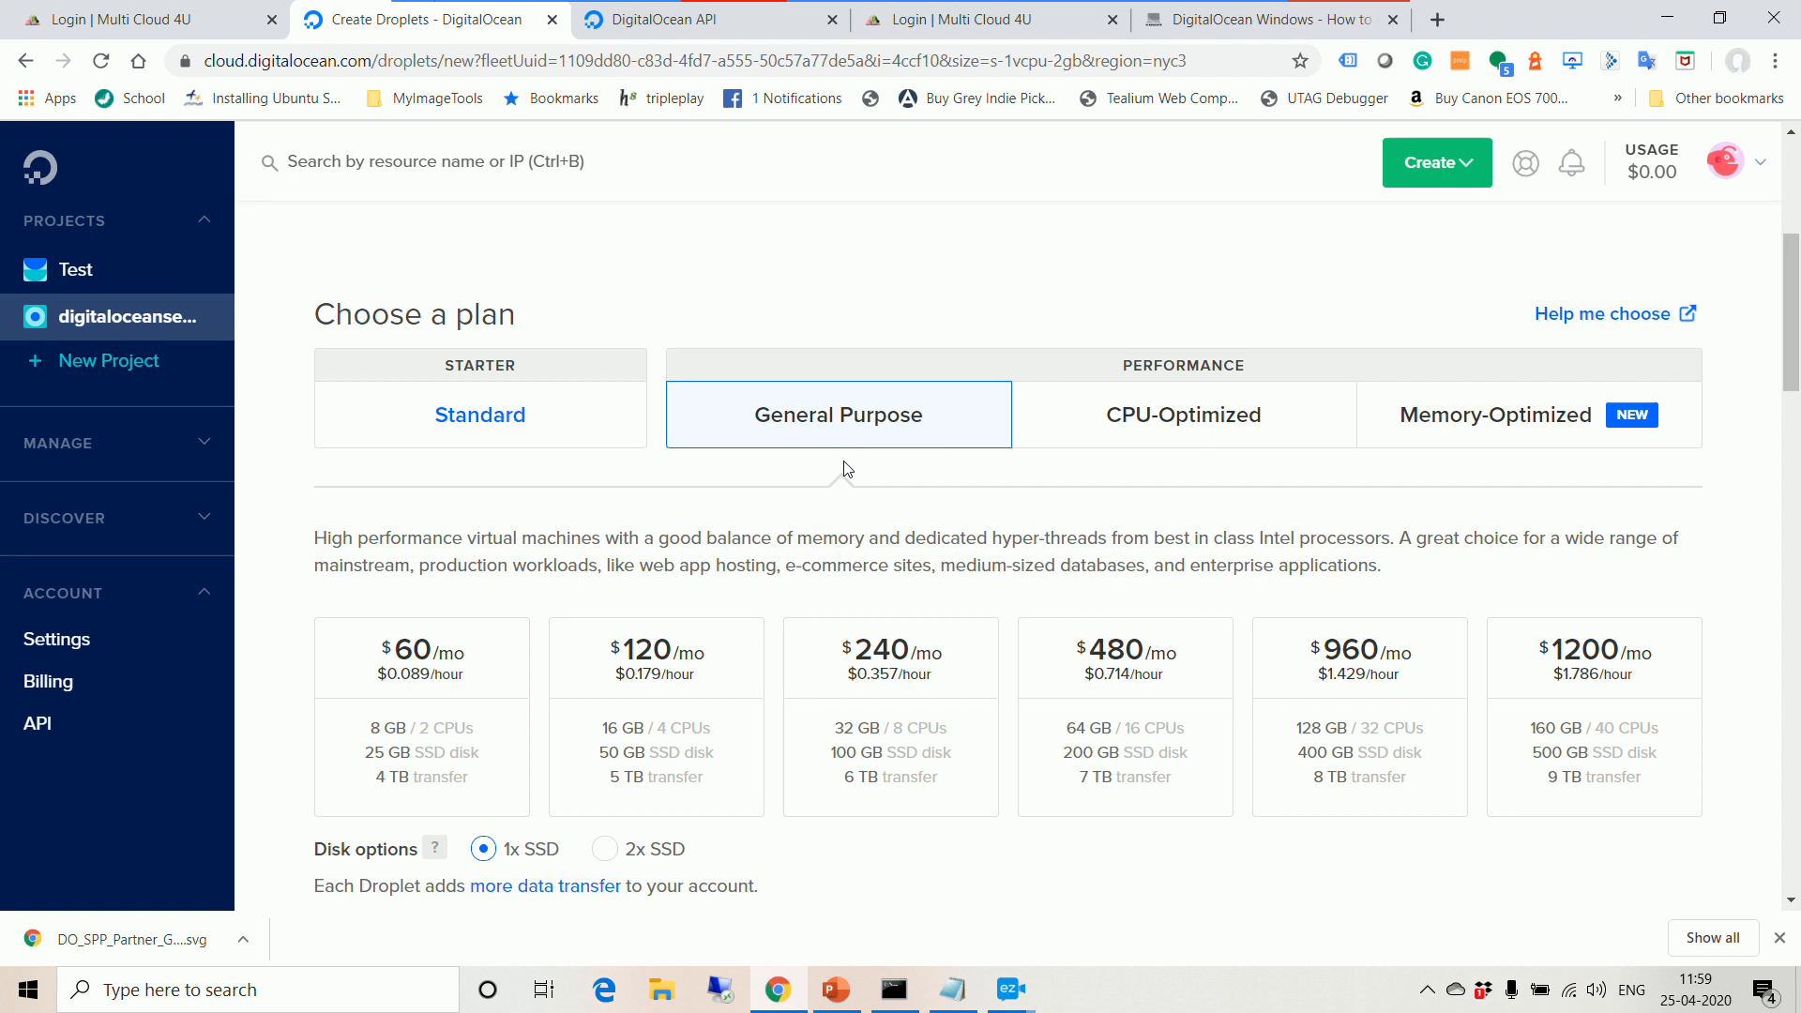
Step: Return to Standard and select the $5/mo plan with 1 GB and 1 CPU
left_click(441, 415)
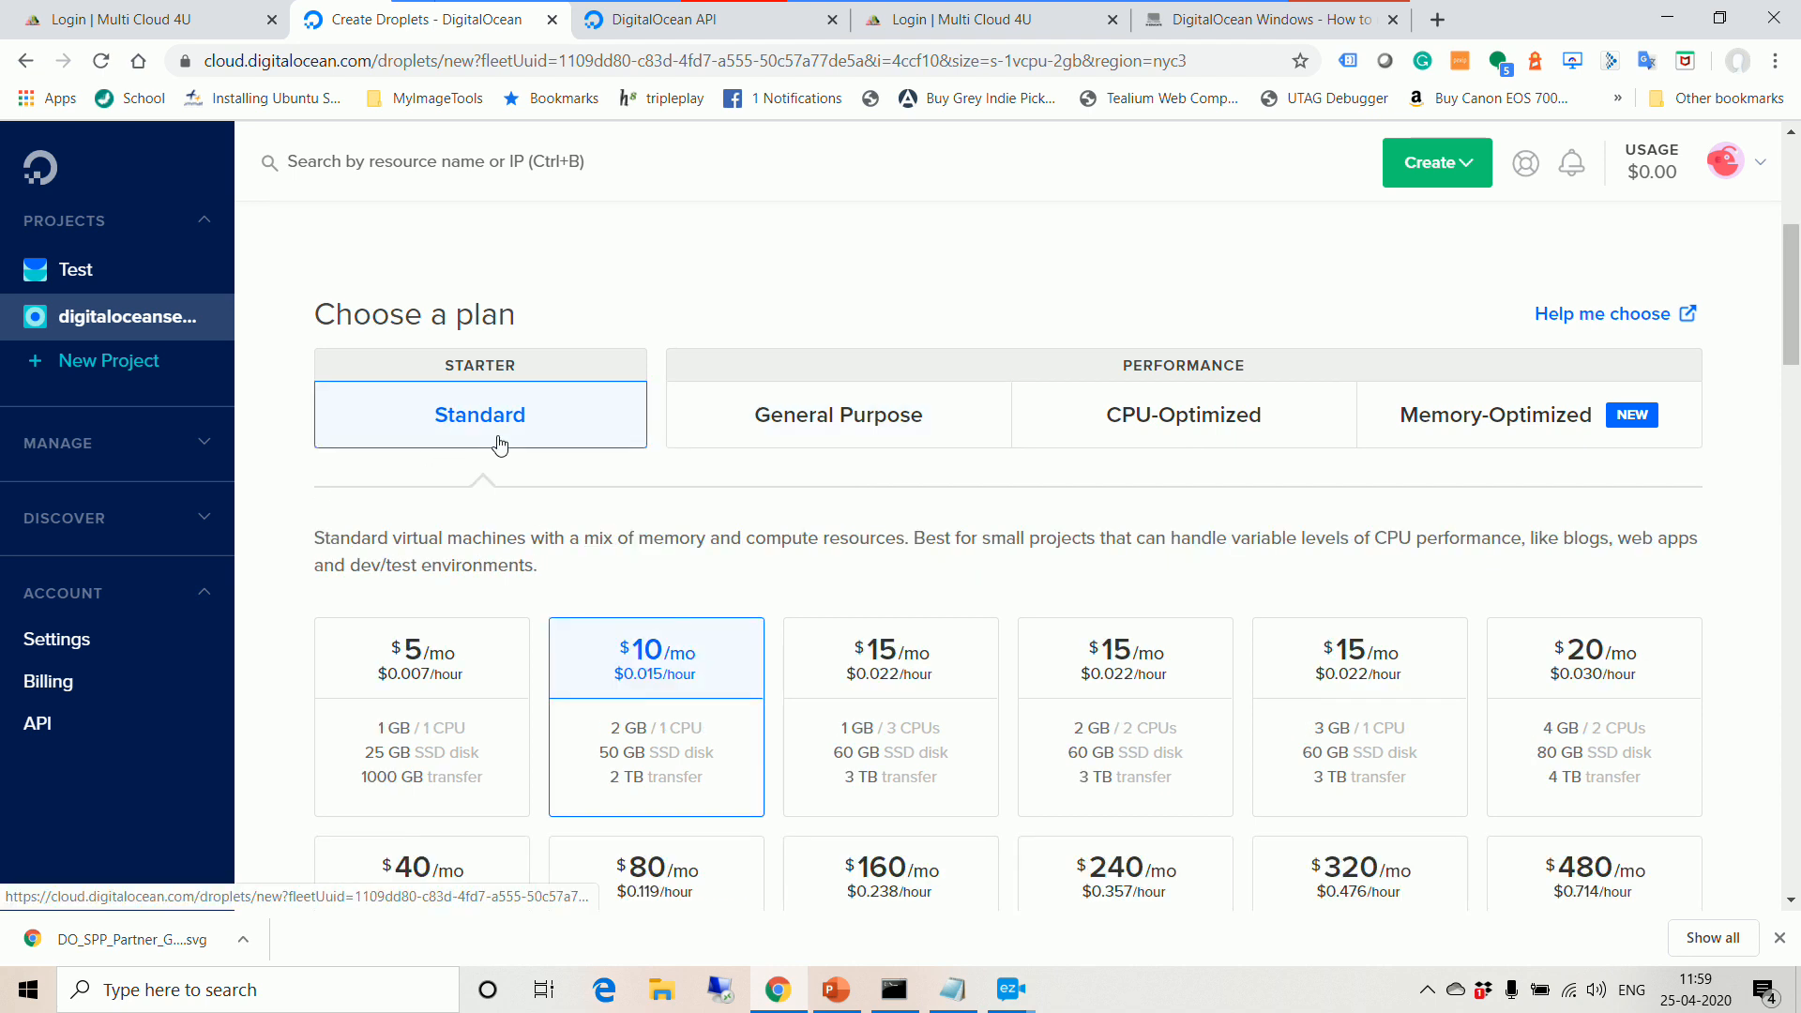
scroll(451, 441, "down", 3)
left_click(454, 406)
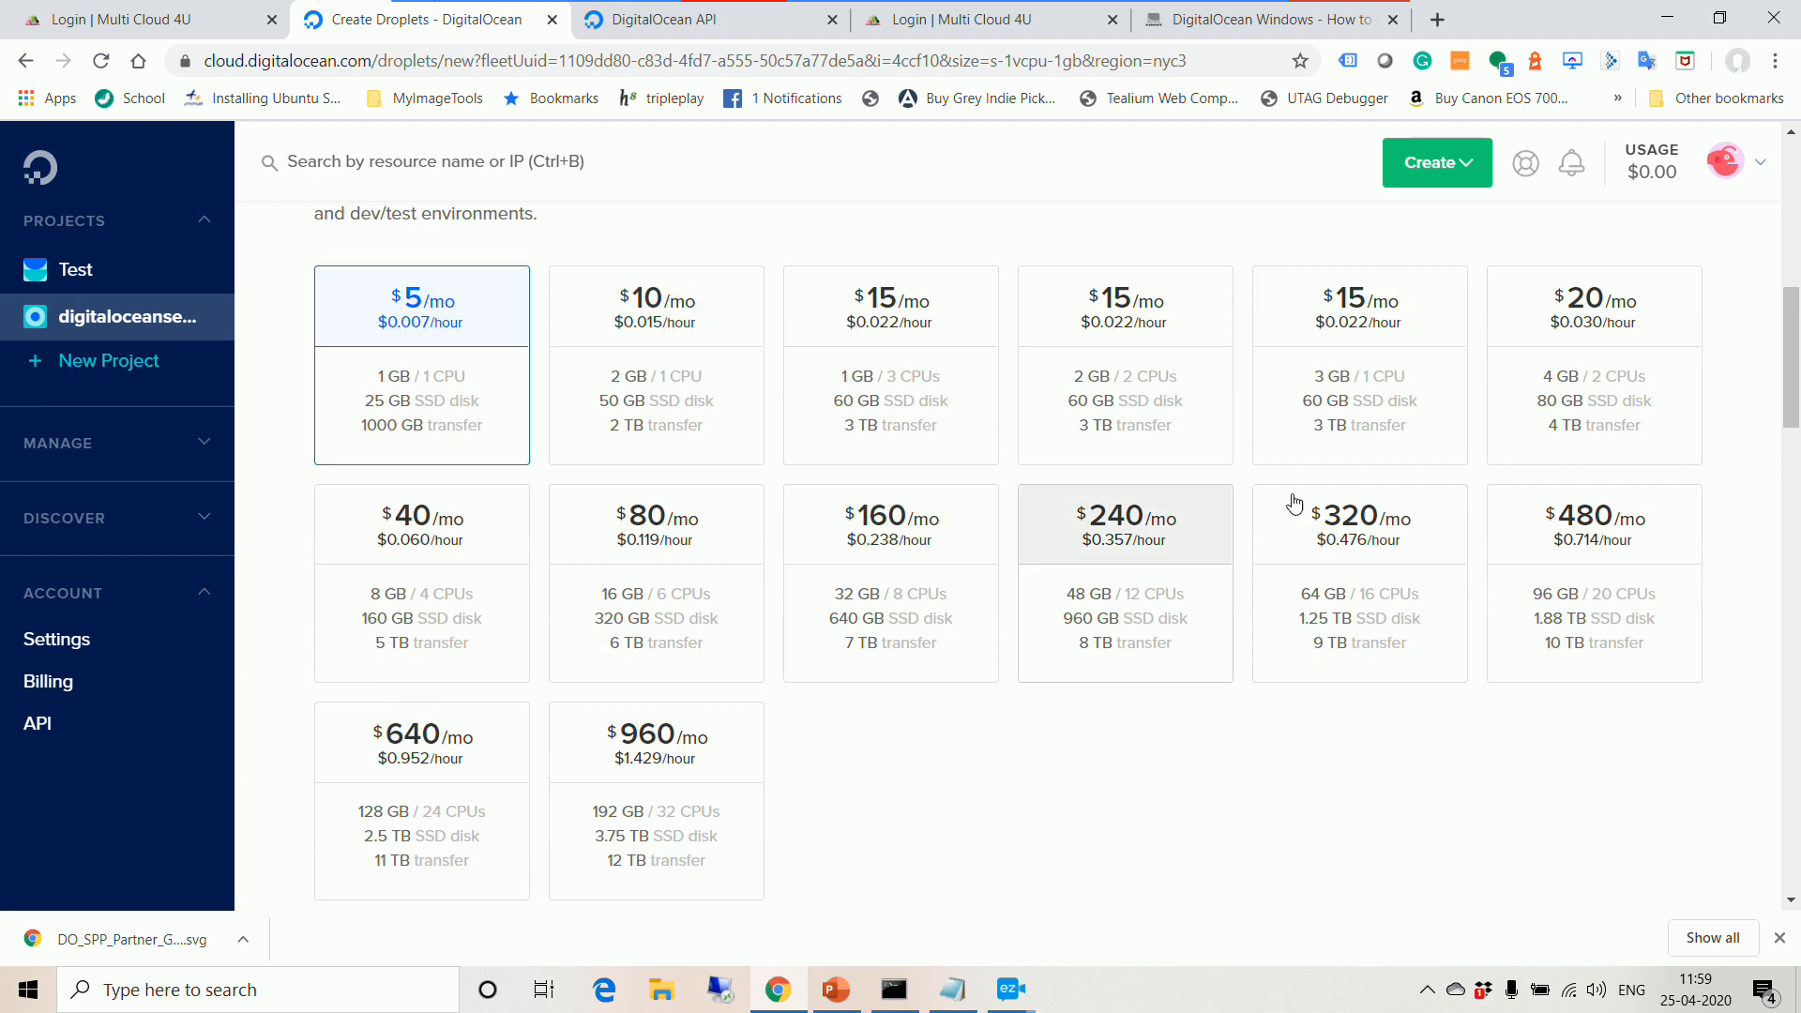
left_click(1468, 167)
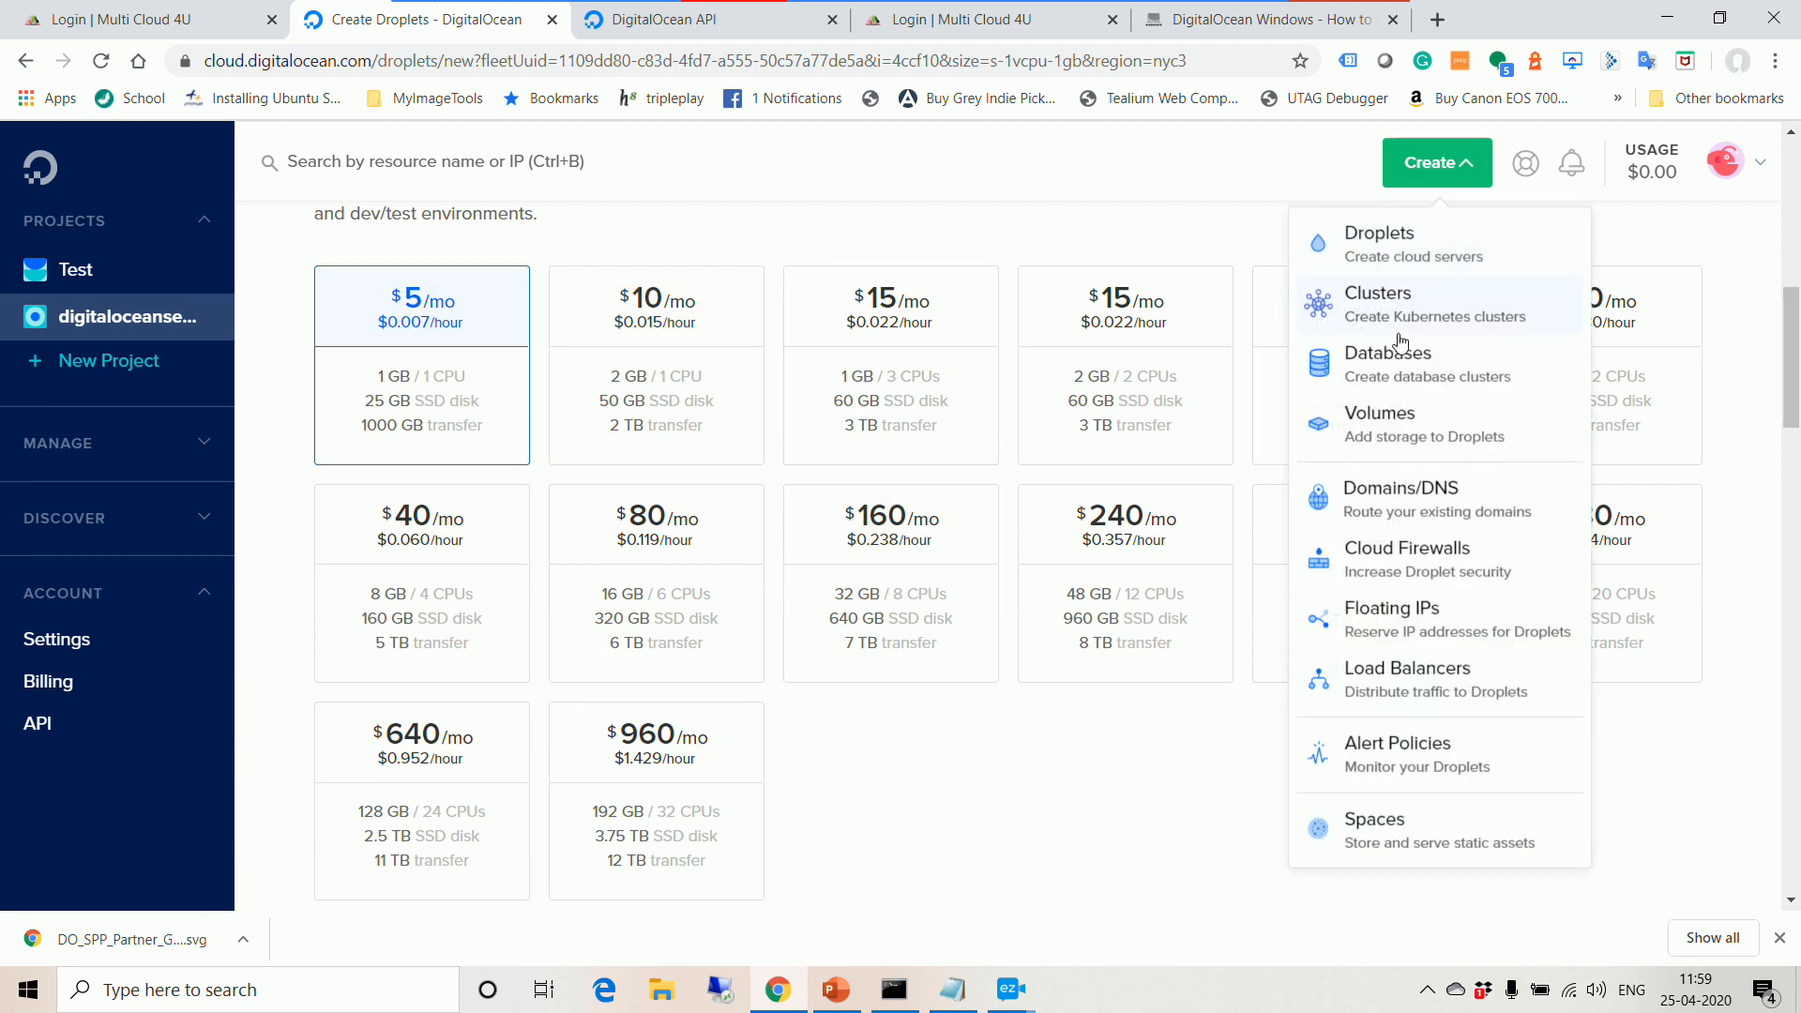
Step: Reopen the Create Droplets page, keeping the $5/mo plan (1 GB, 1 CPU, 25 GB SSD) selected
left_click(1414, 242)
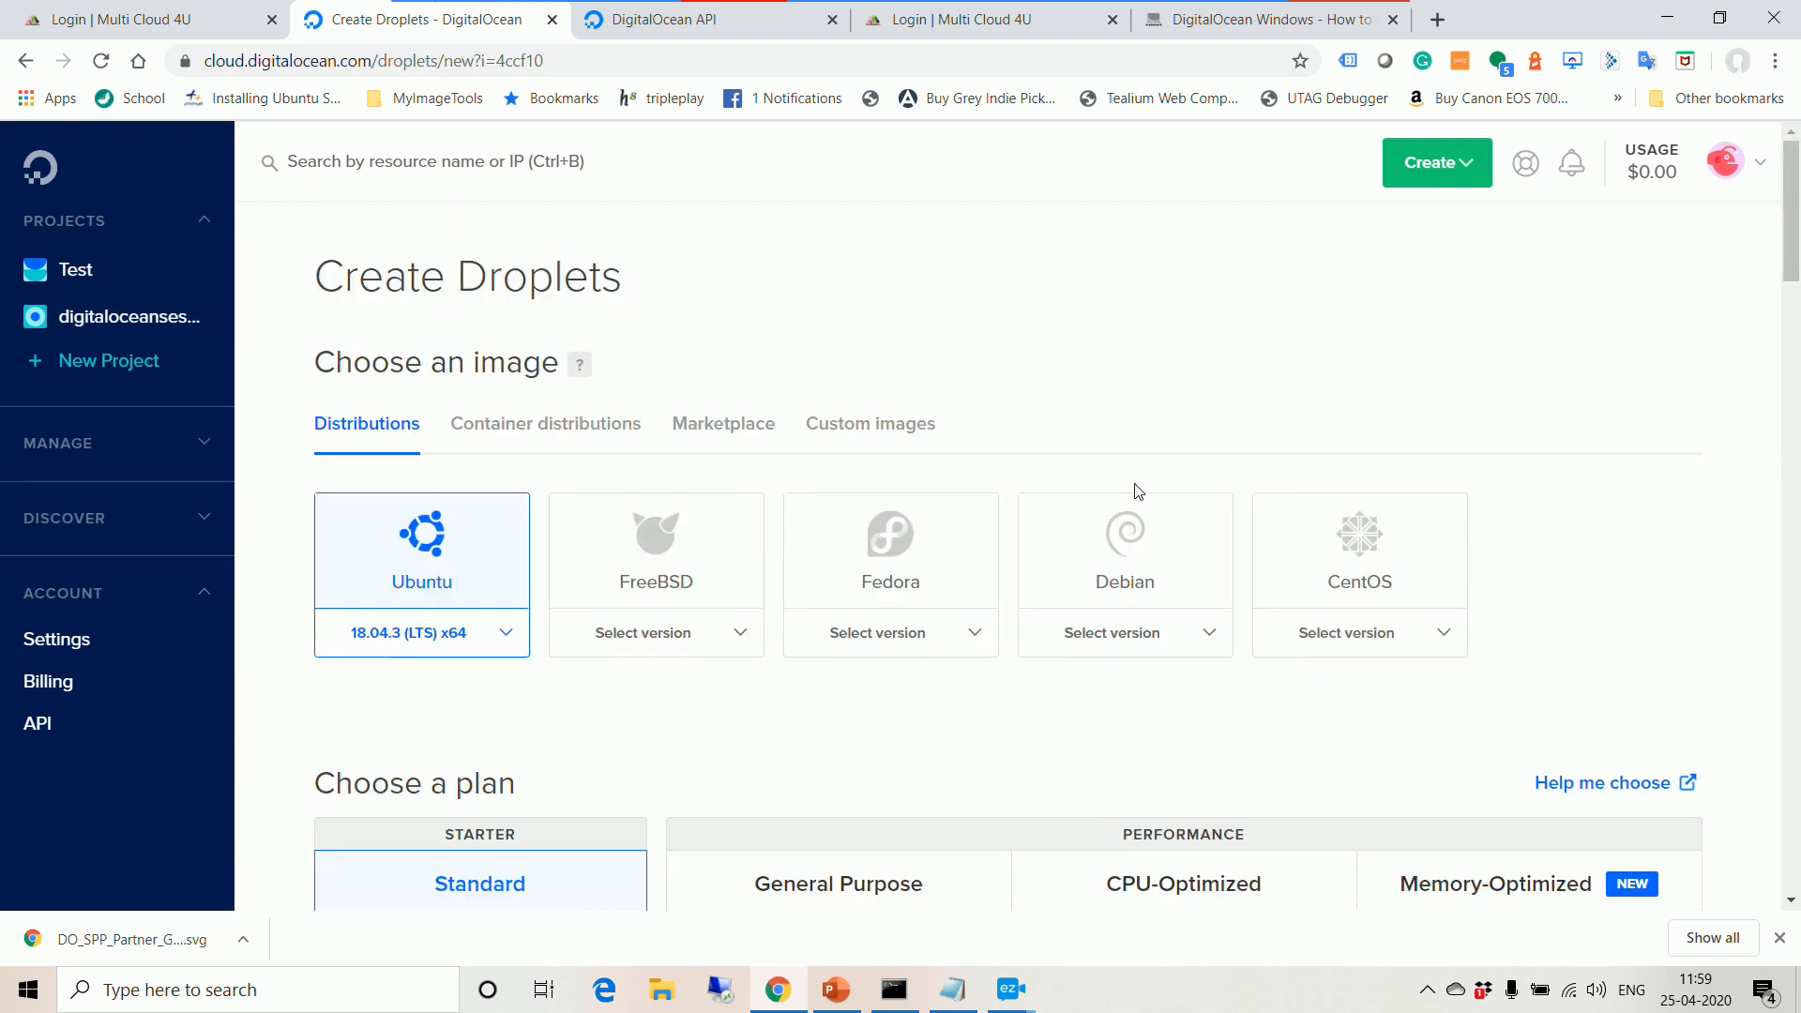
scroll(1193, 472, "down", 3)
left_click(1456, 180)
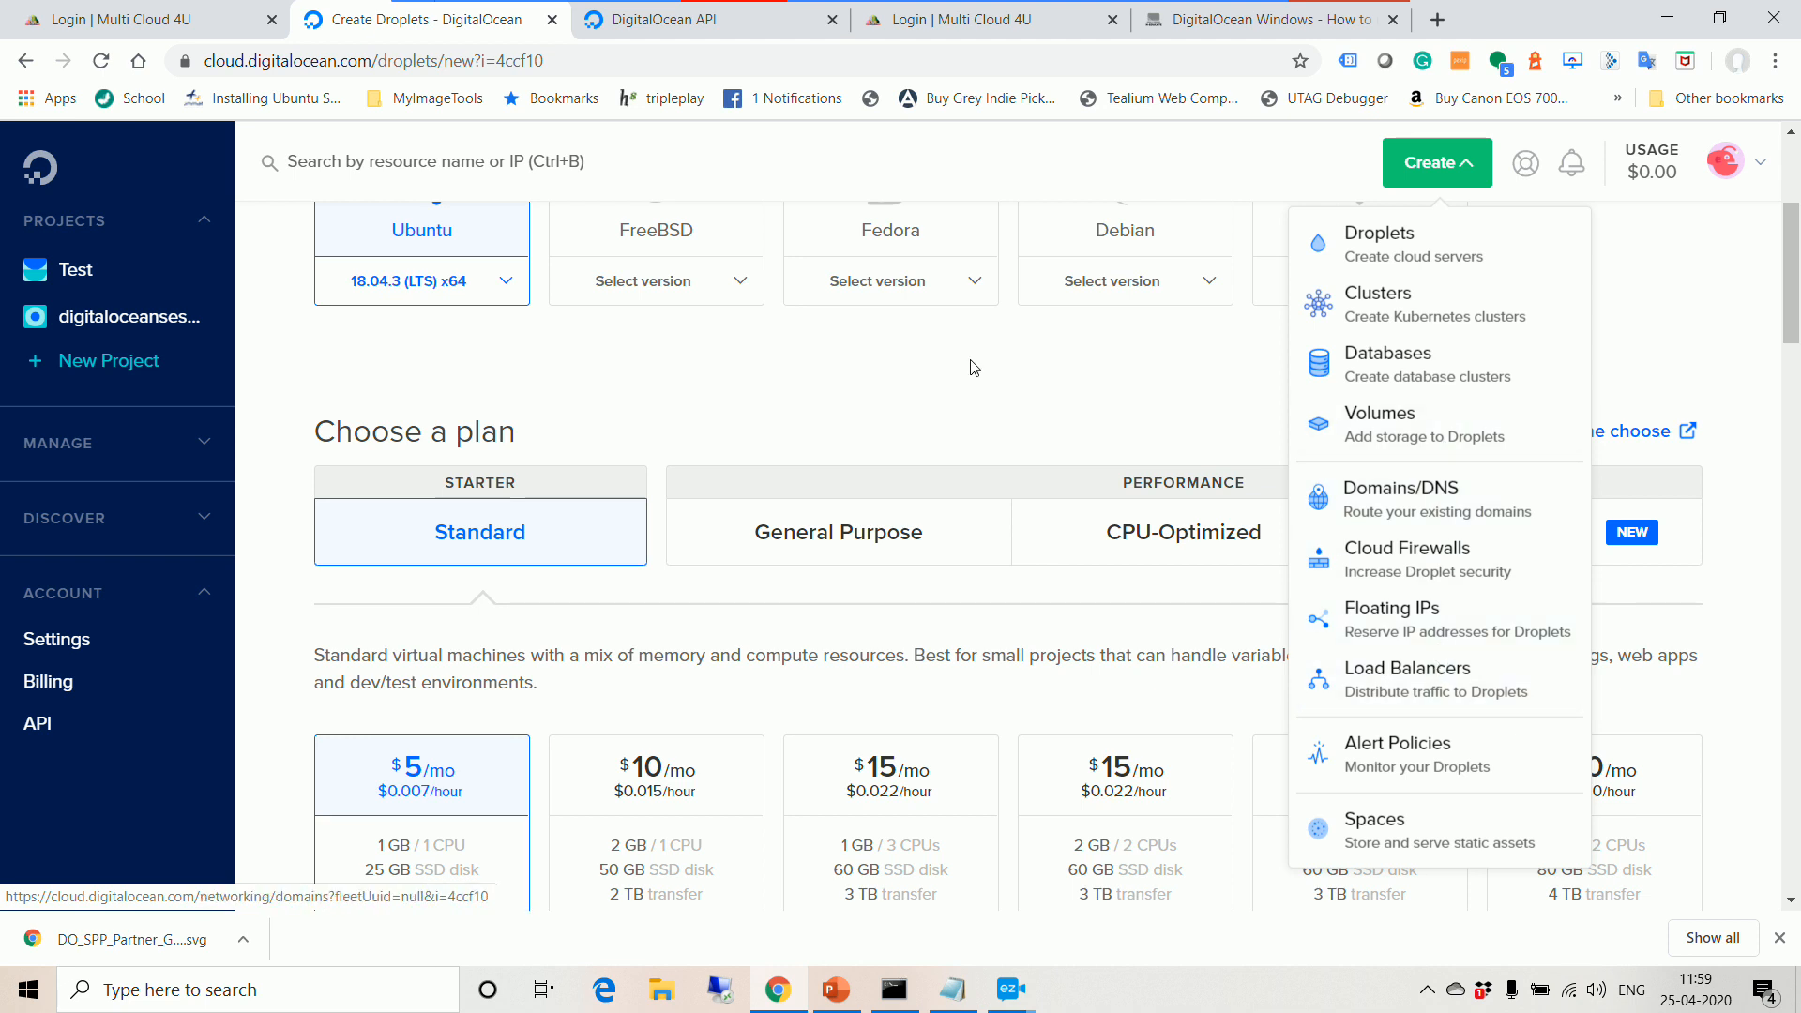
left_click(992, 410)
scroll(995, 405, "down", 5)
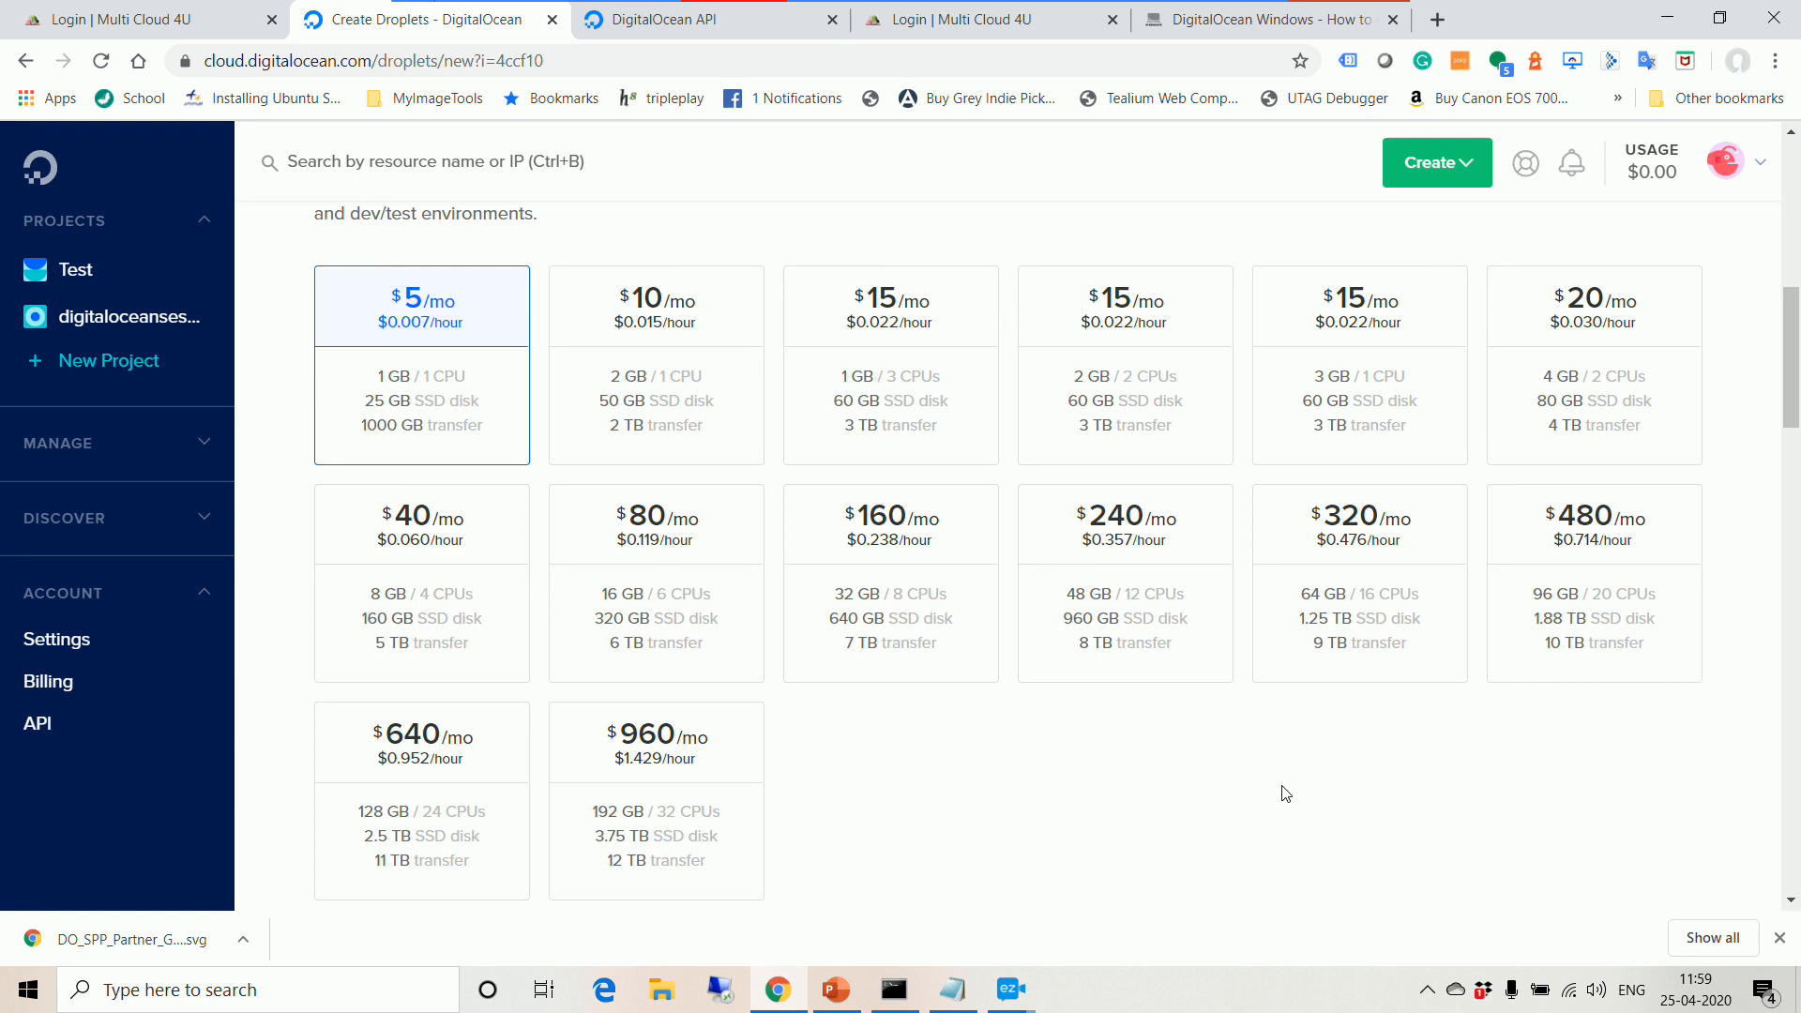
Step: Choose the Bangalore datacenter region, then move down to the Authentication options
scroll(1285, 794, "down", 5)
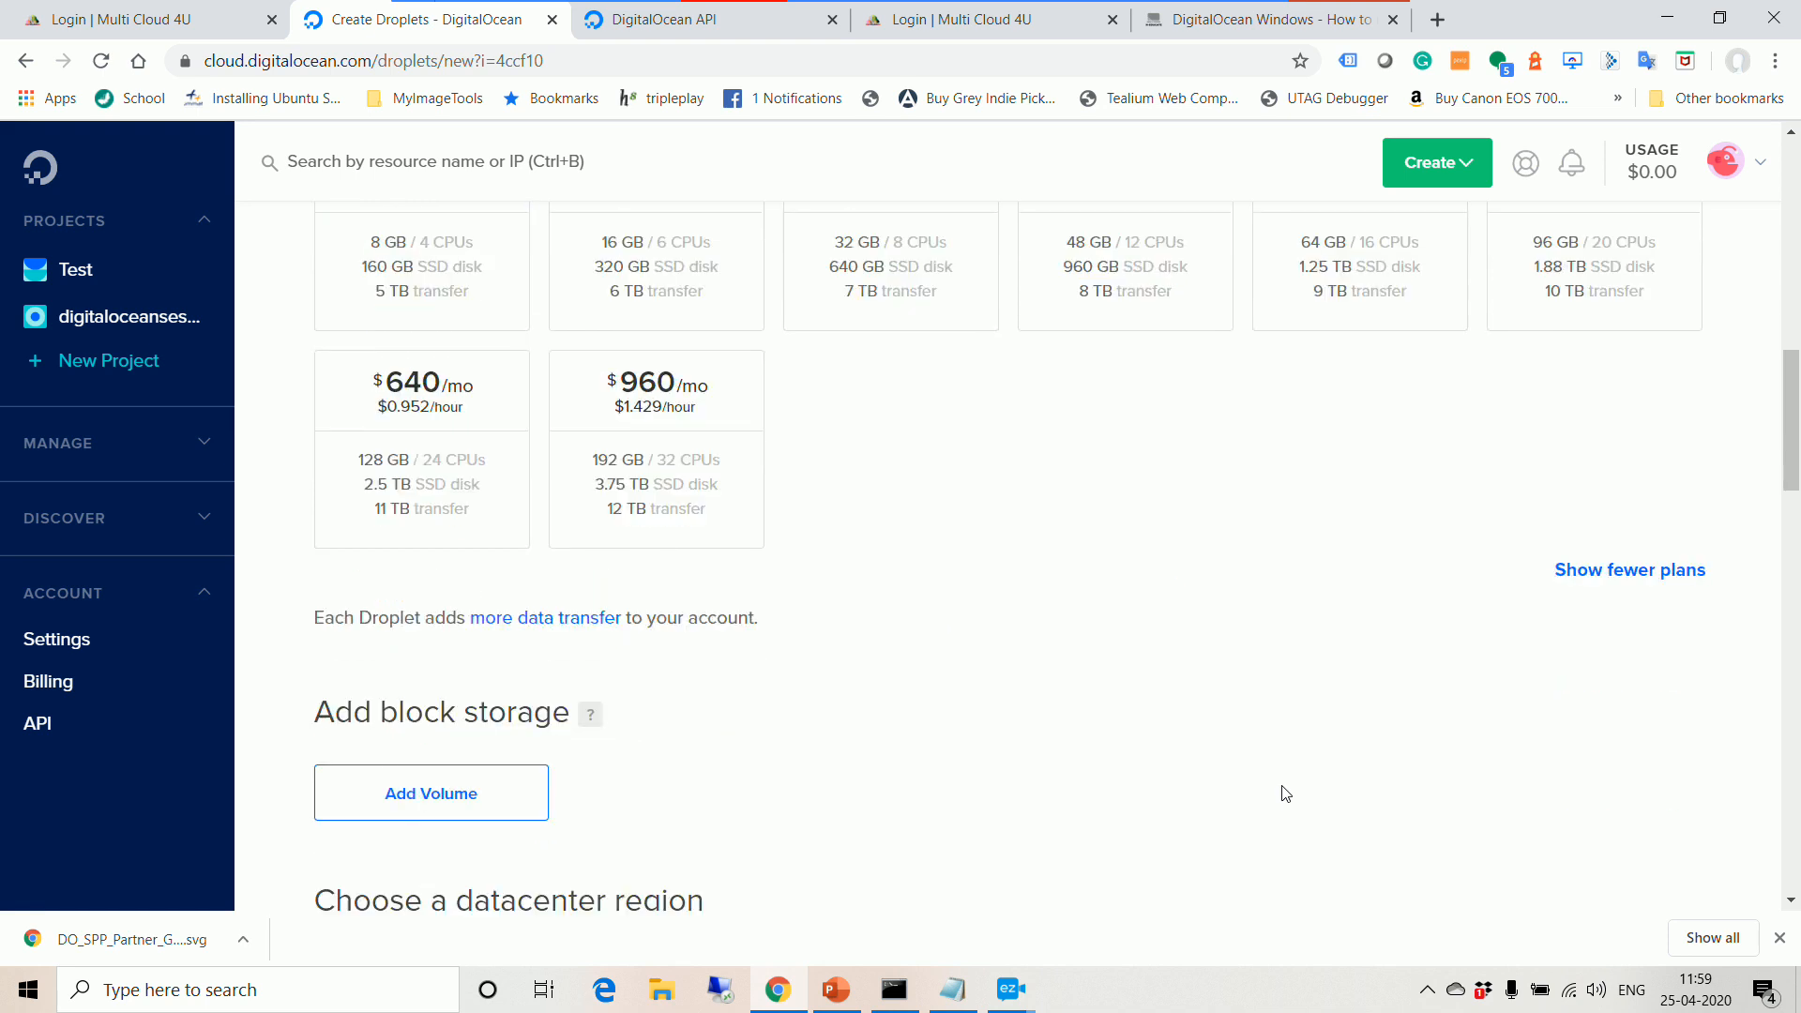
scroll(1272, 622, "down", 5)
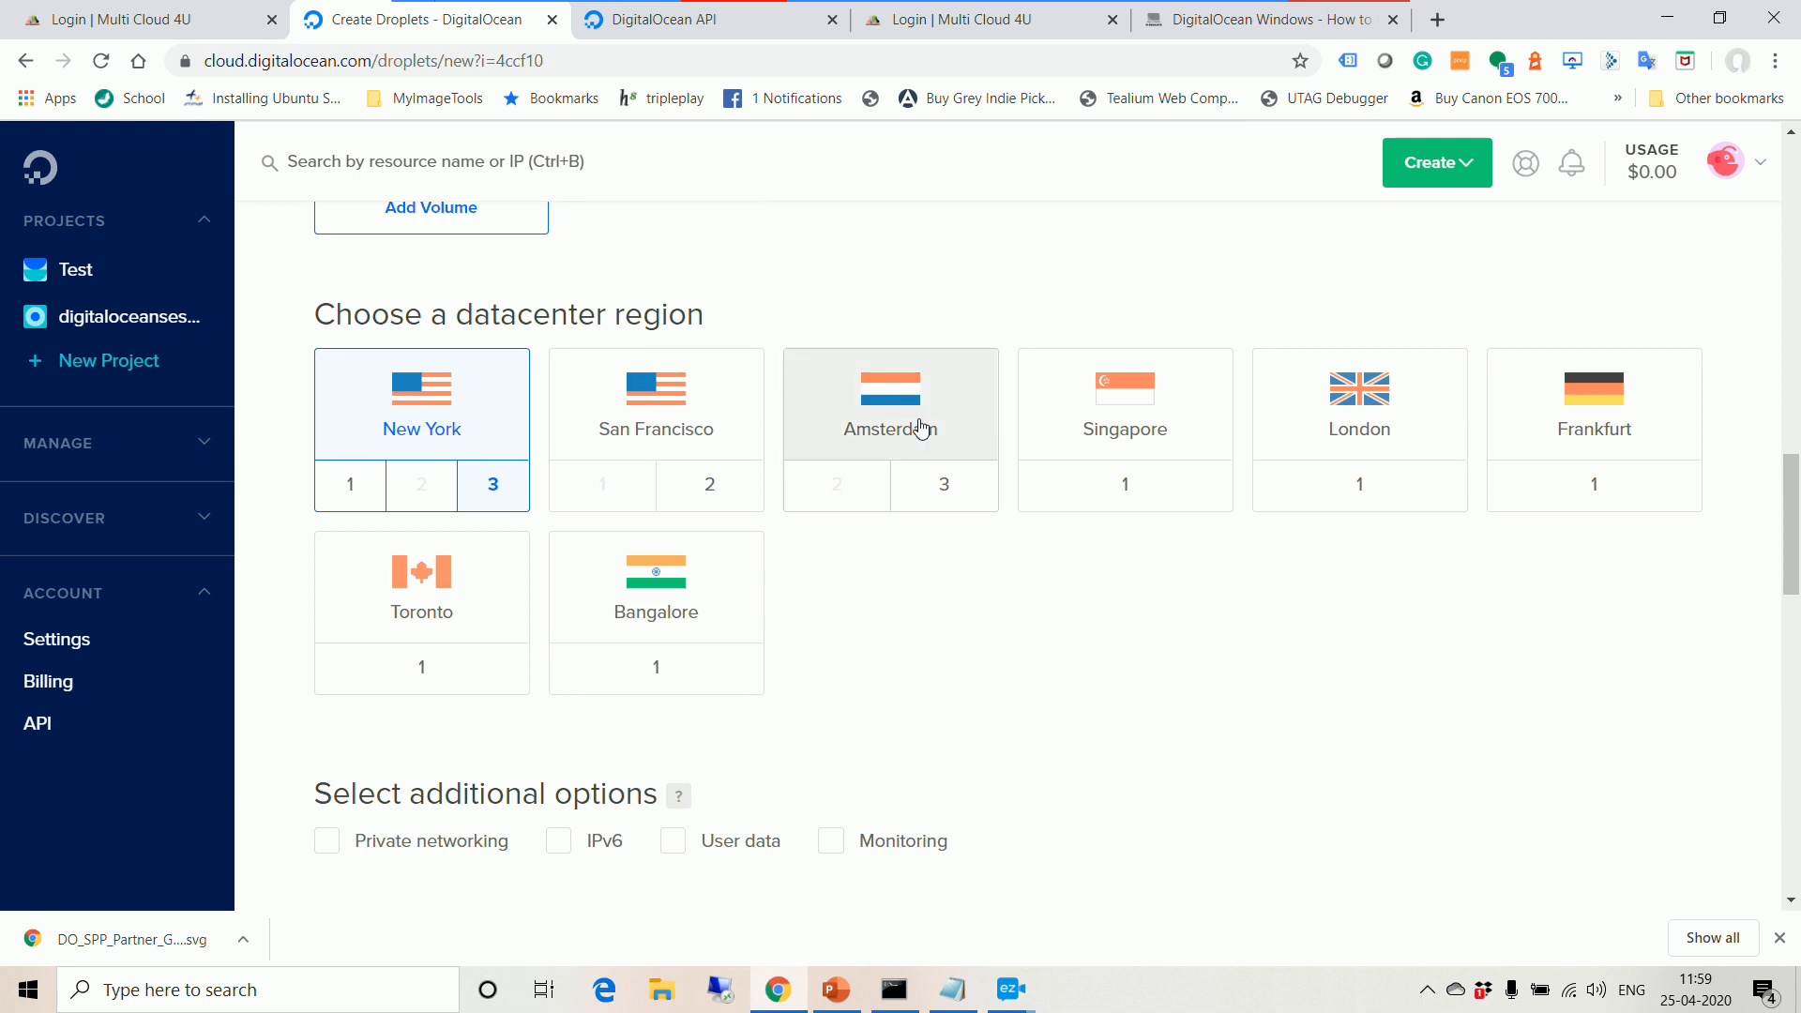
left_click(704, 633)
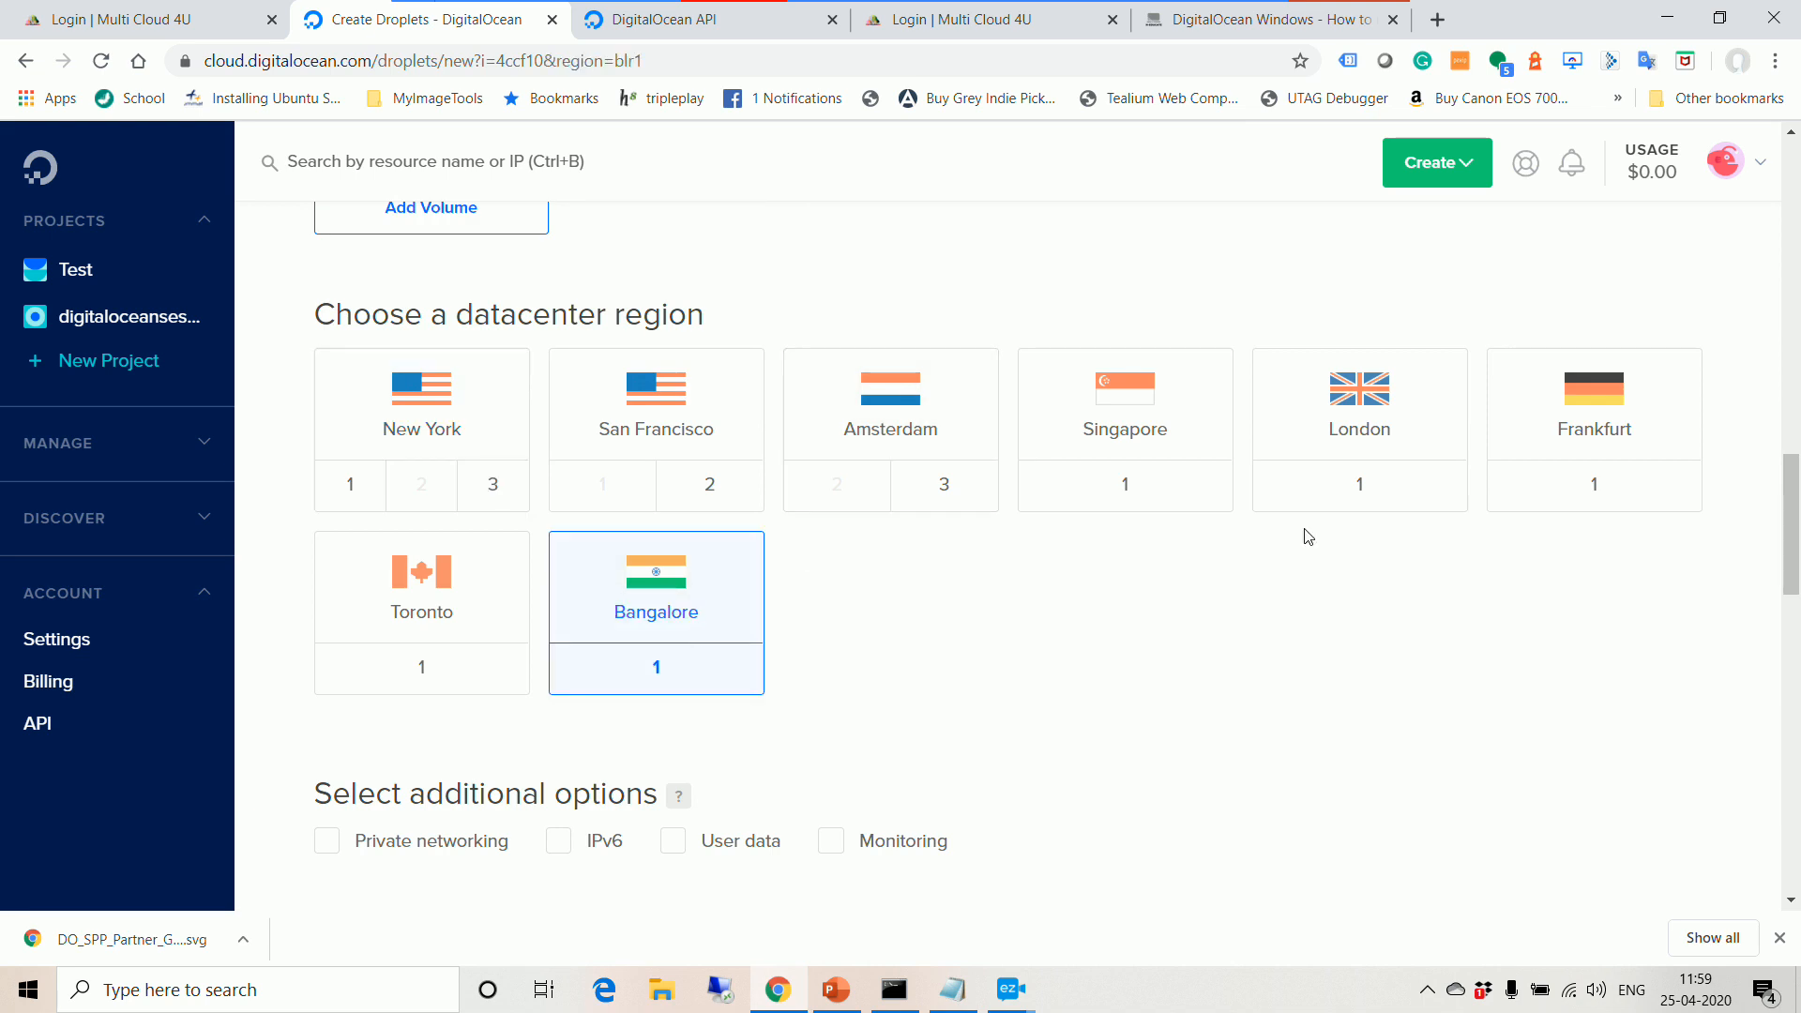
scroll(1306, 535, "down", 5)
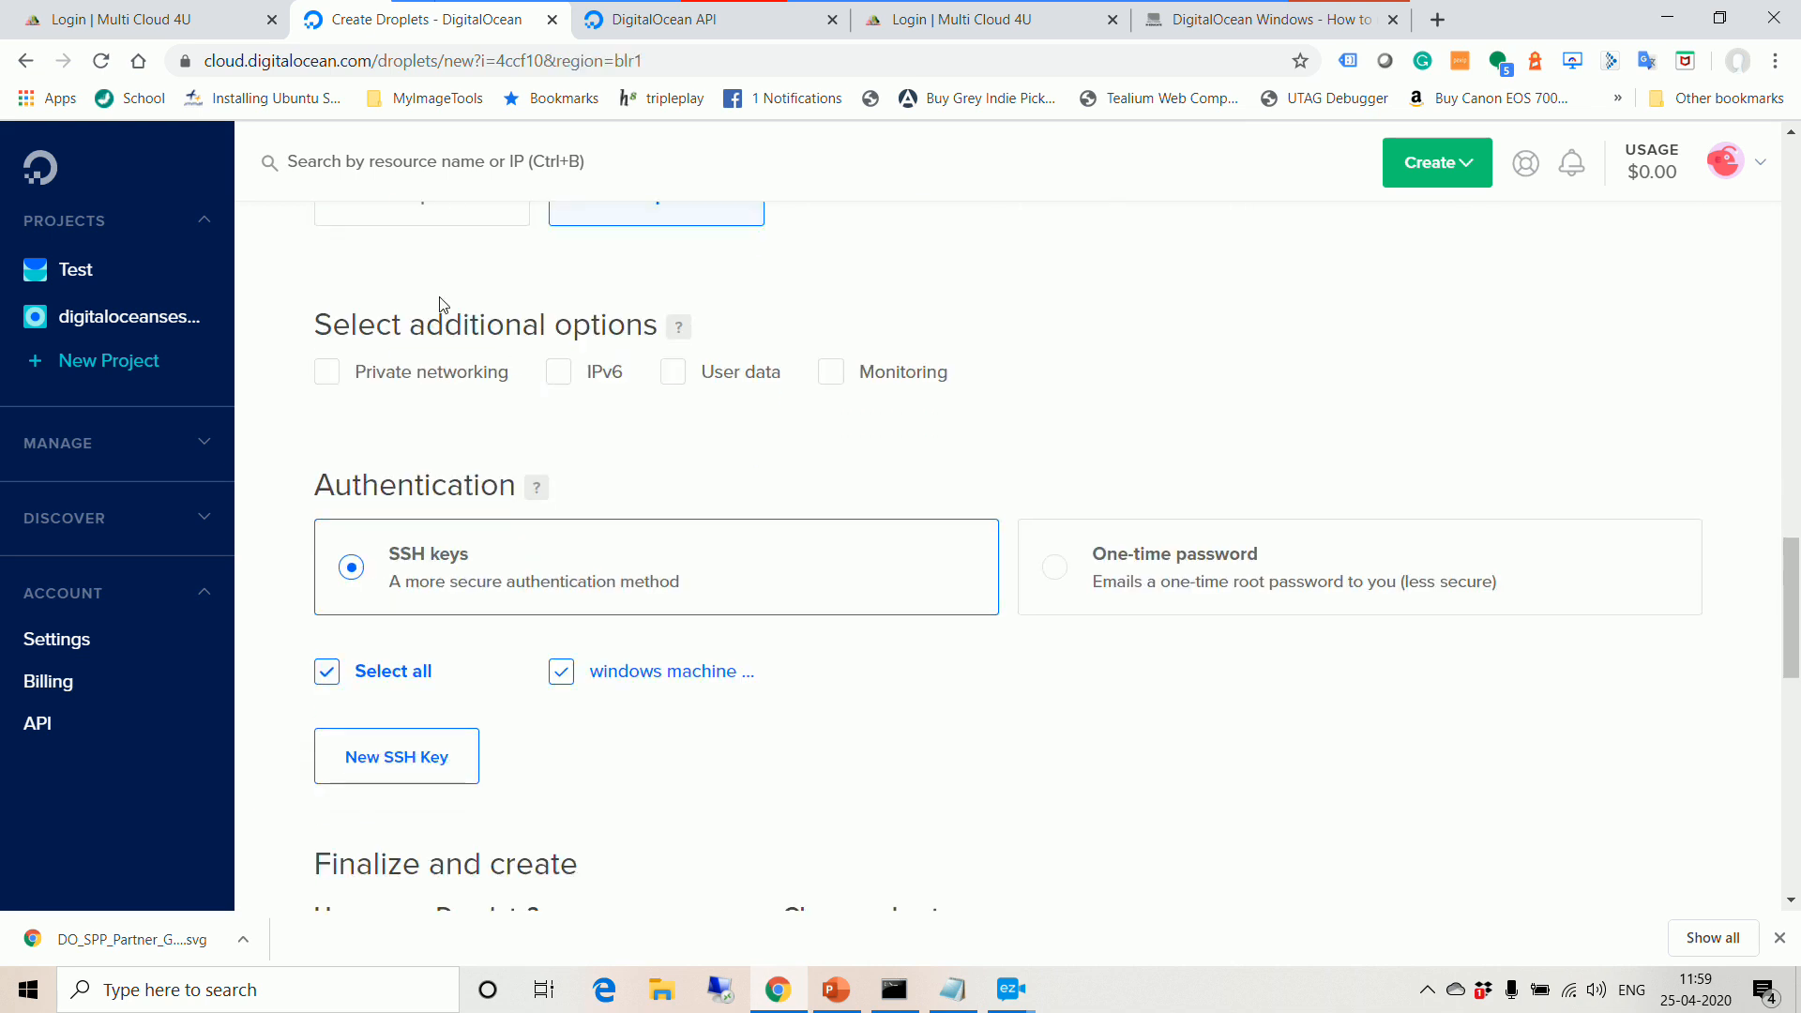
scroll(939, 479, "down", 1)
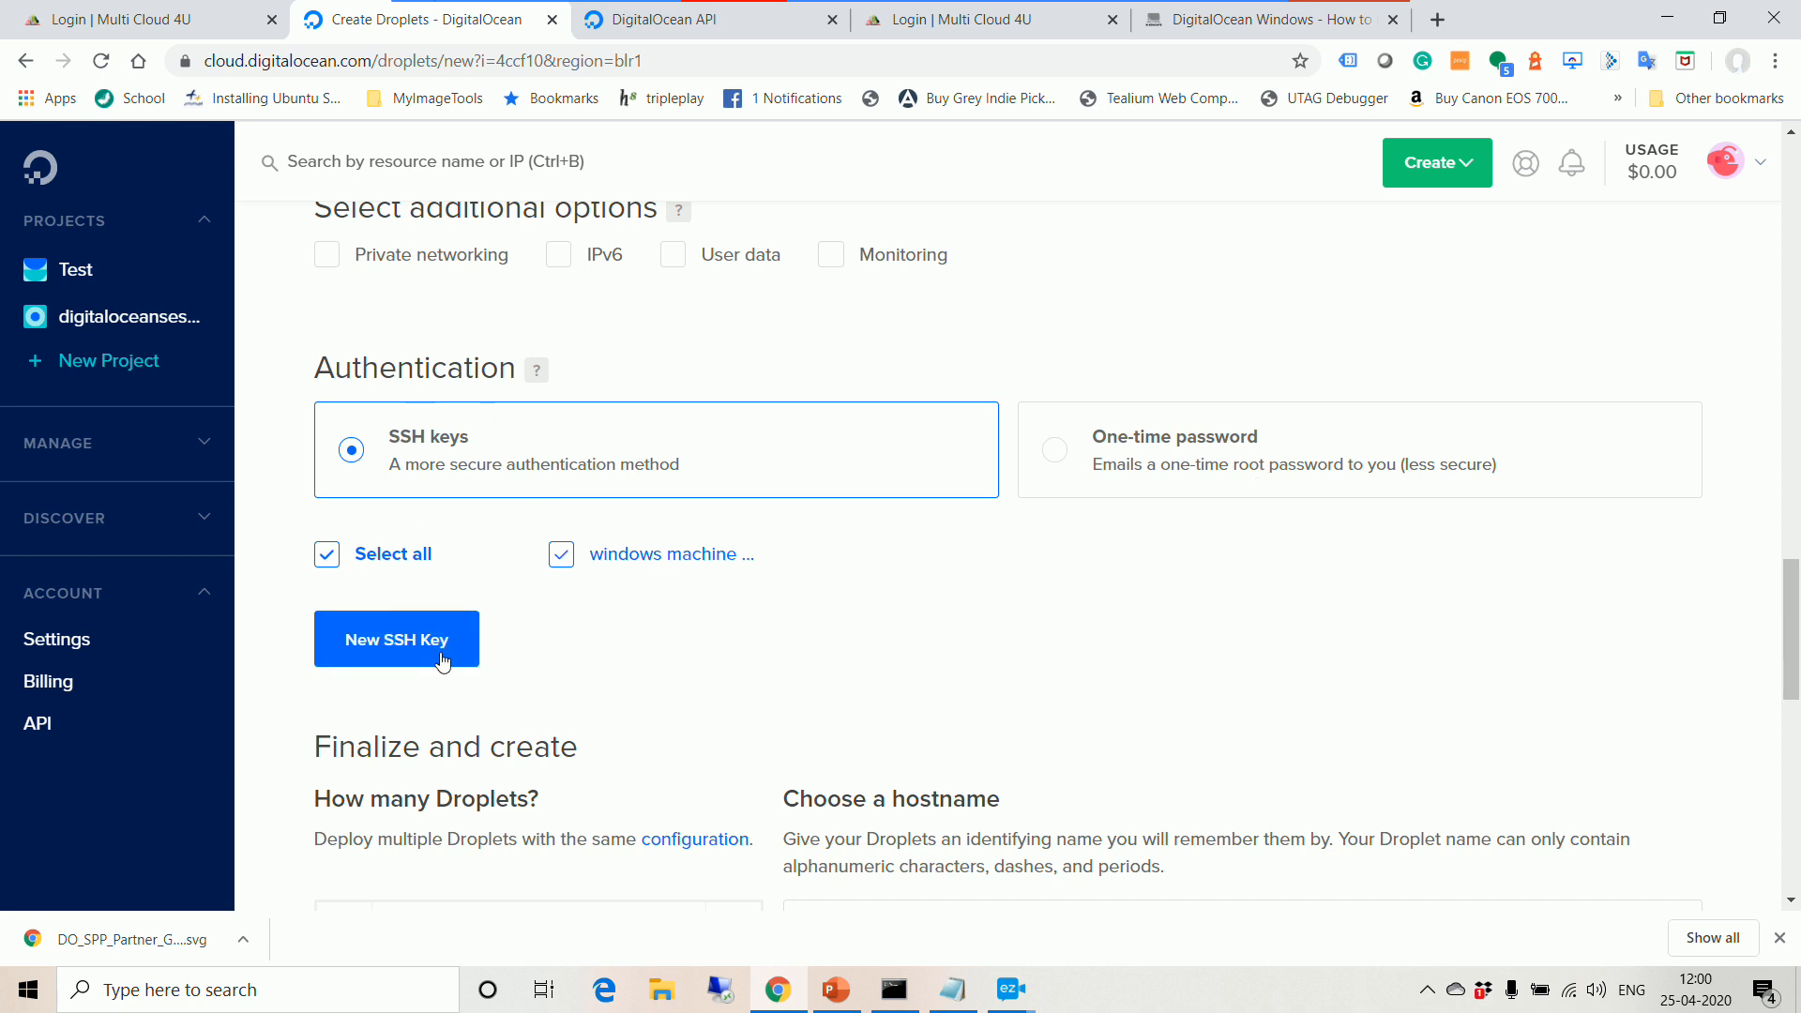
mouse_move(654, 551)
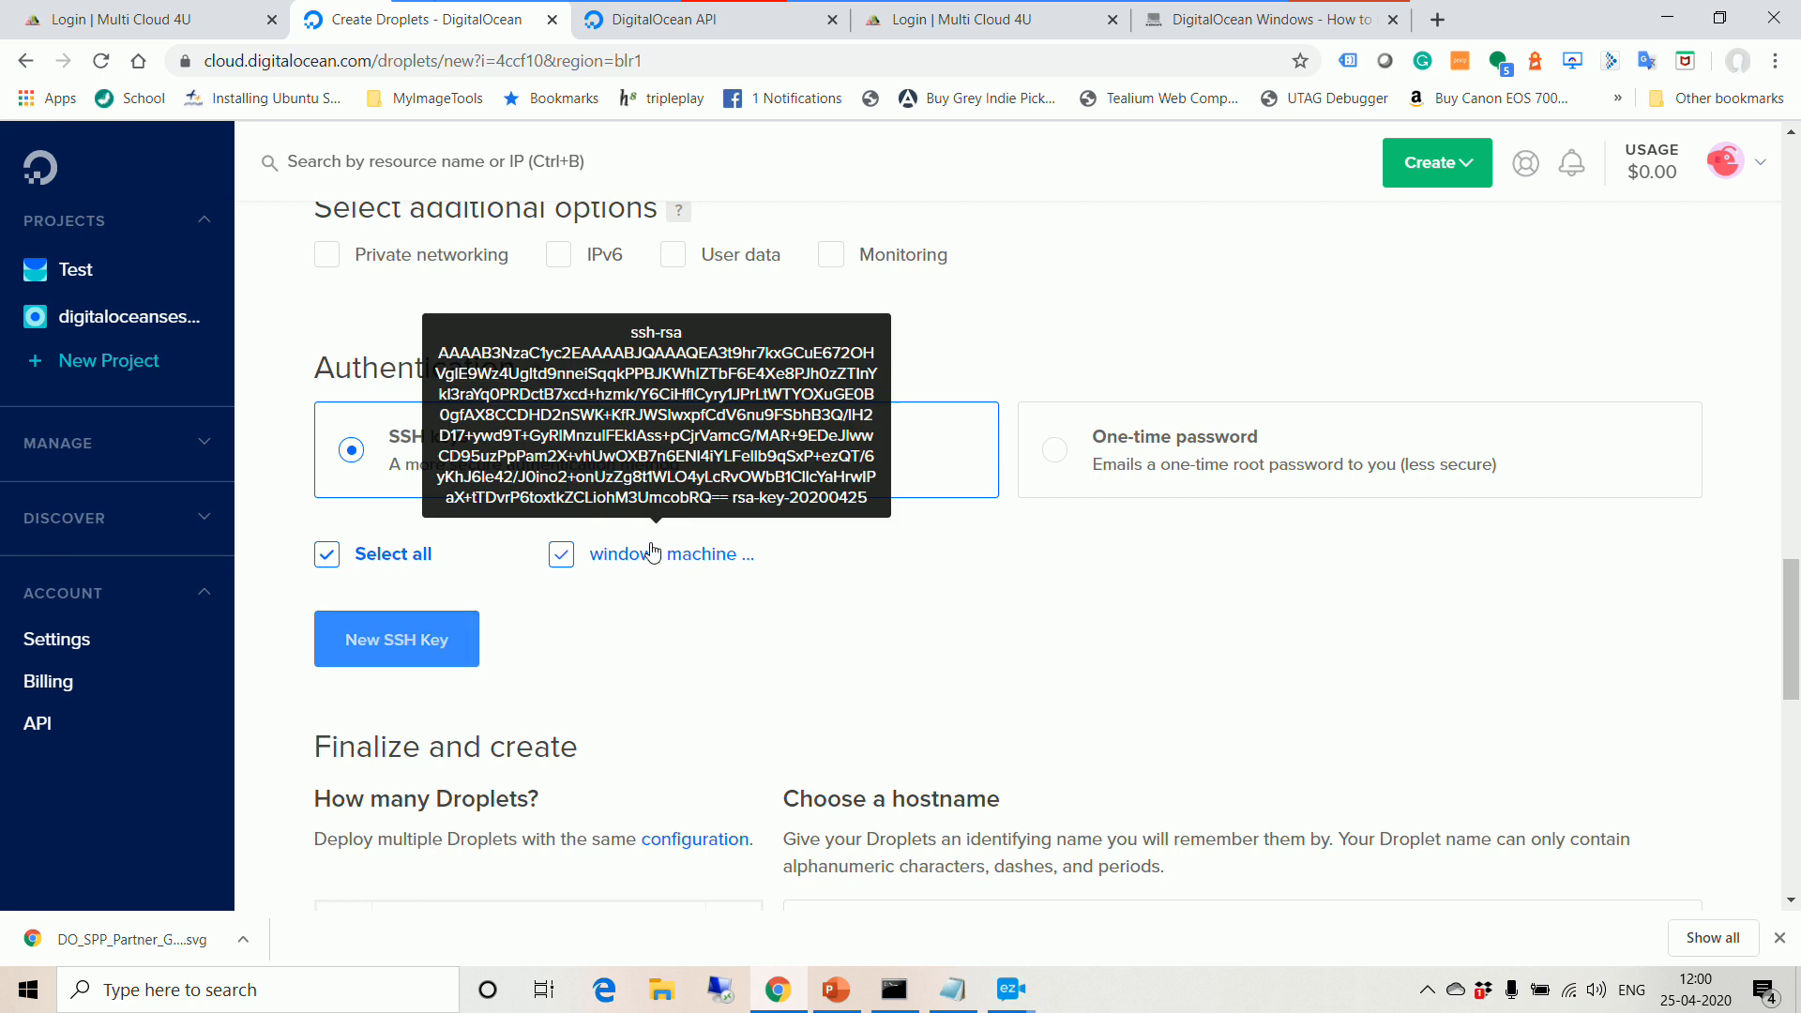
Step: Start adding a new SSH key and launch PuTTYgen via a Windows search for 'puu'
left_click(376, 661)
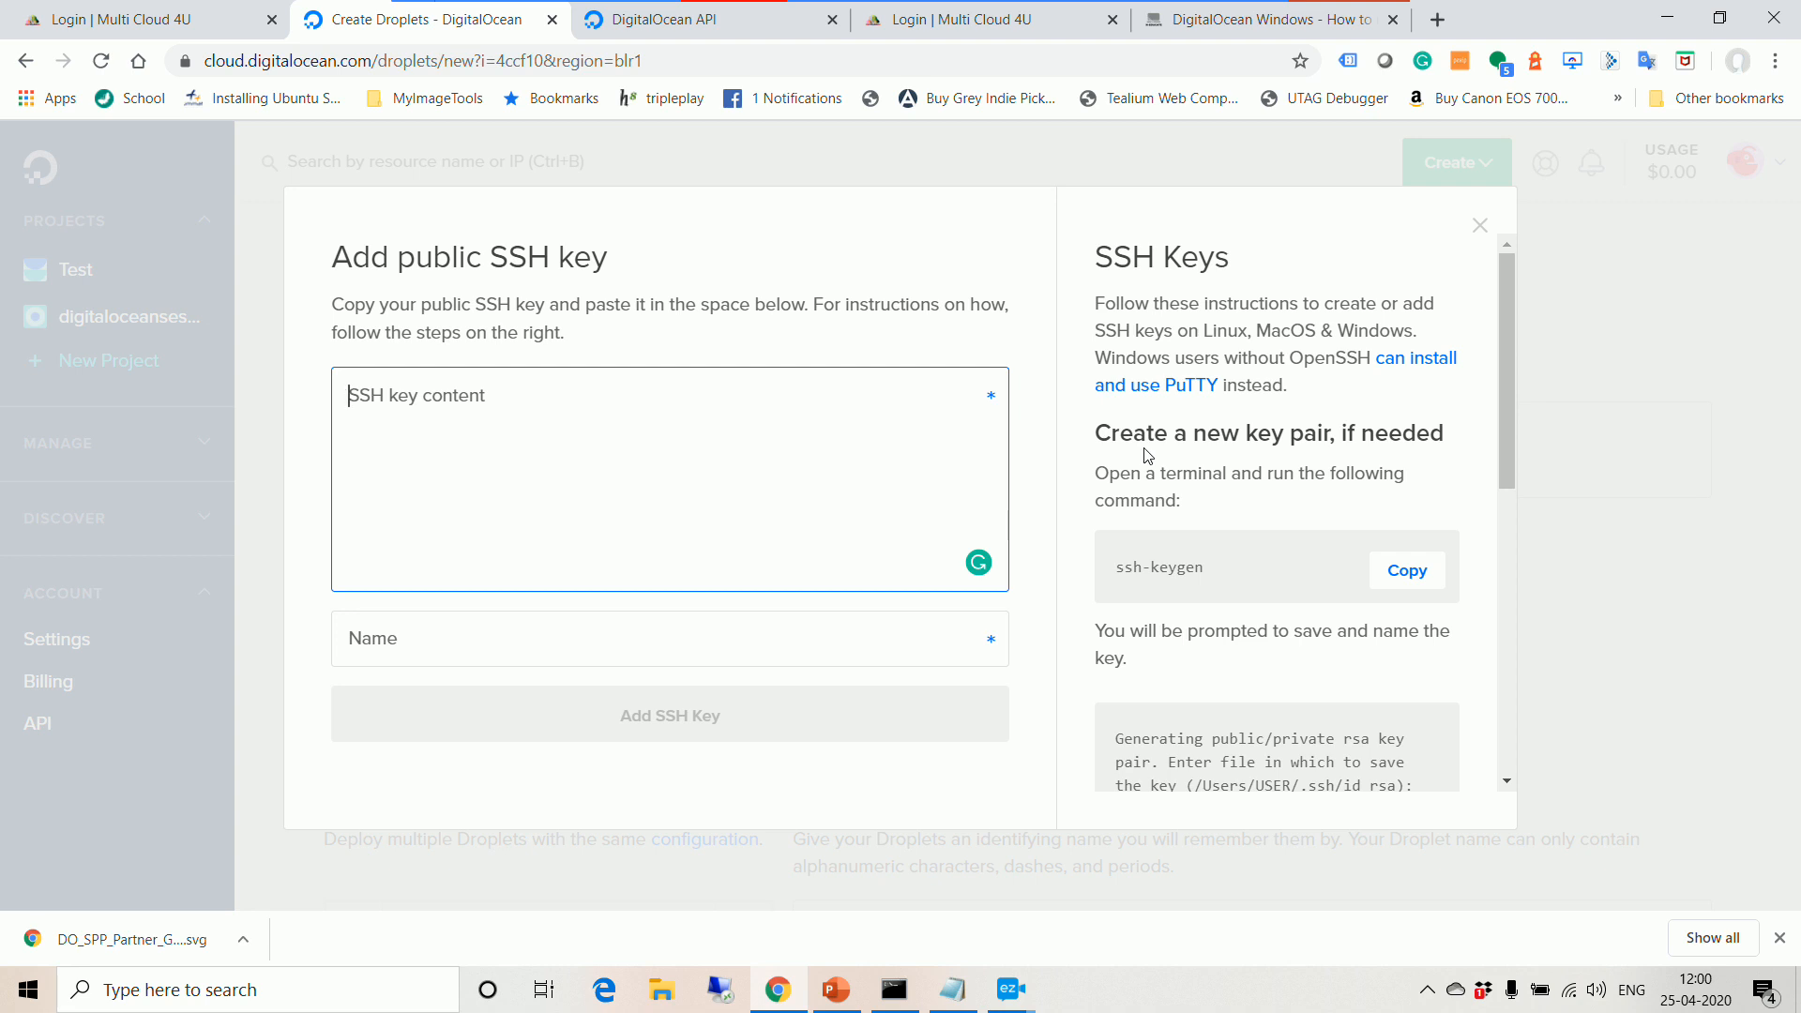
left_click(315, 993)
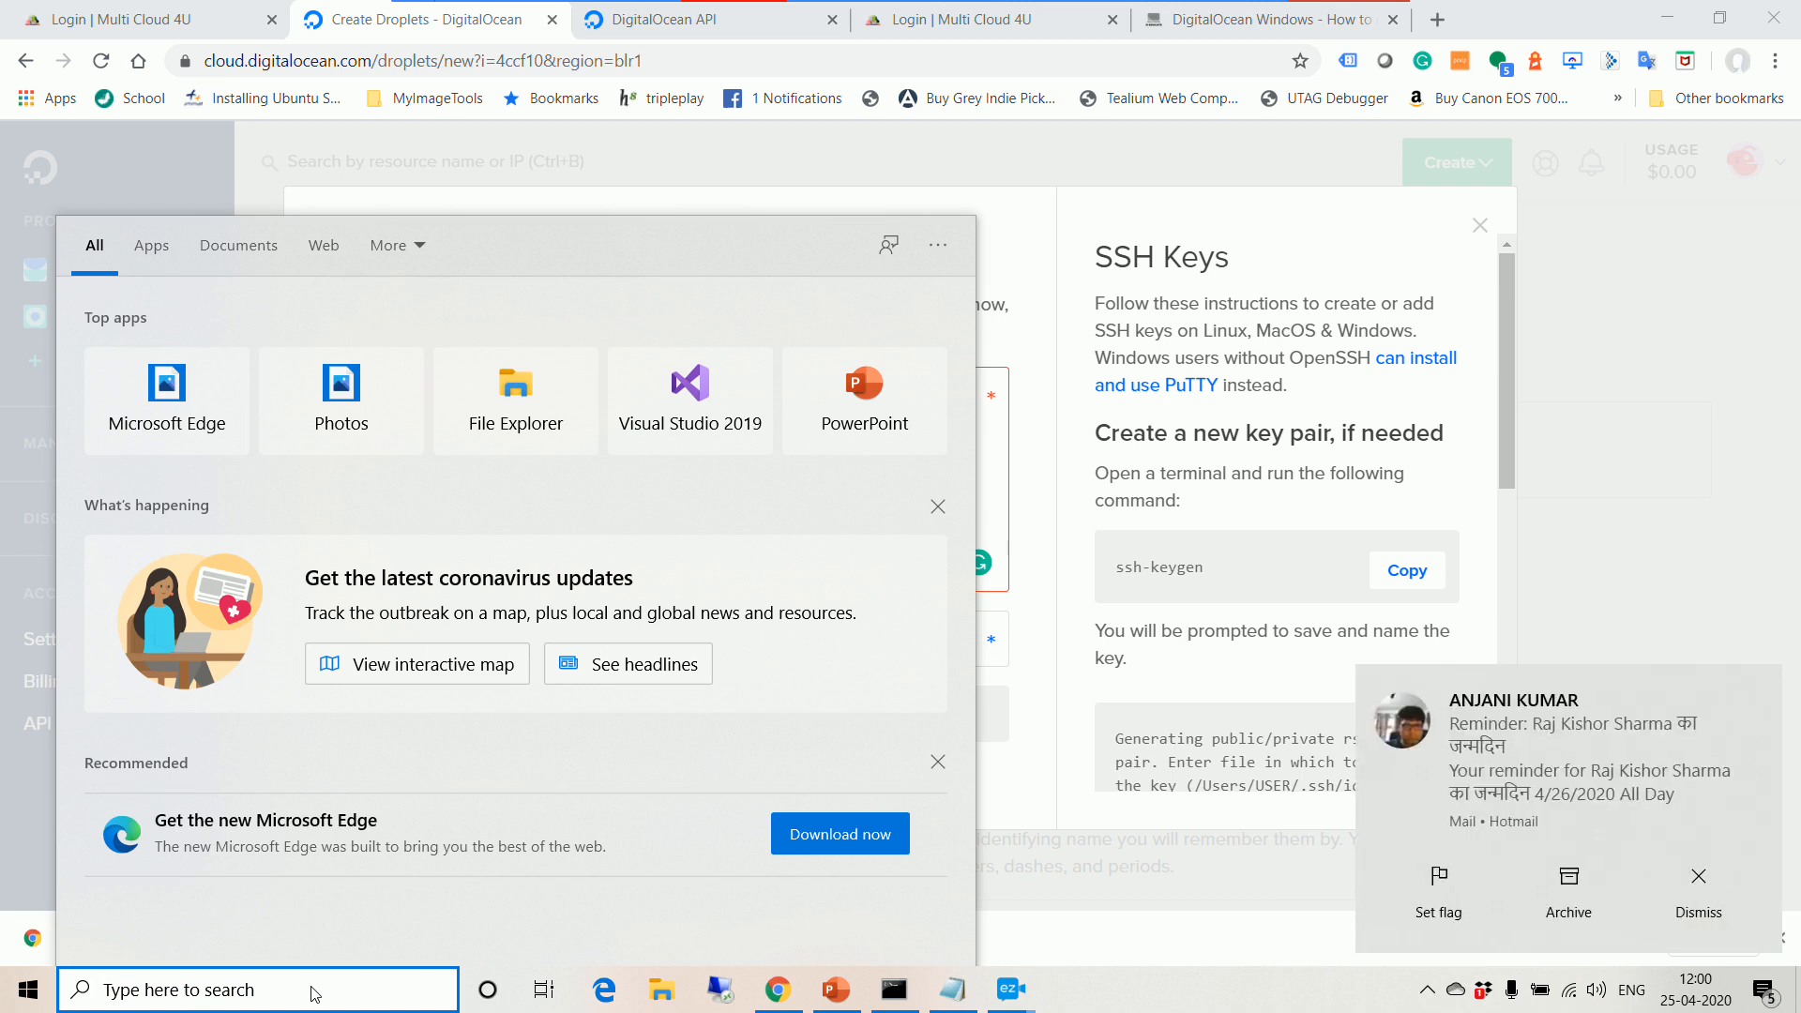
type("puu")
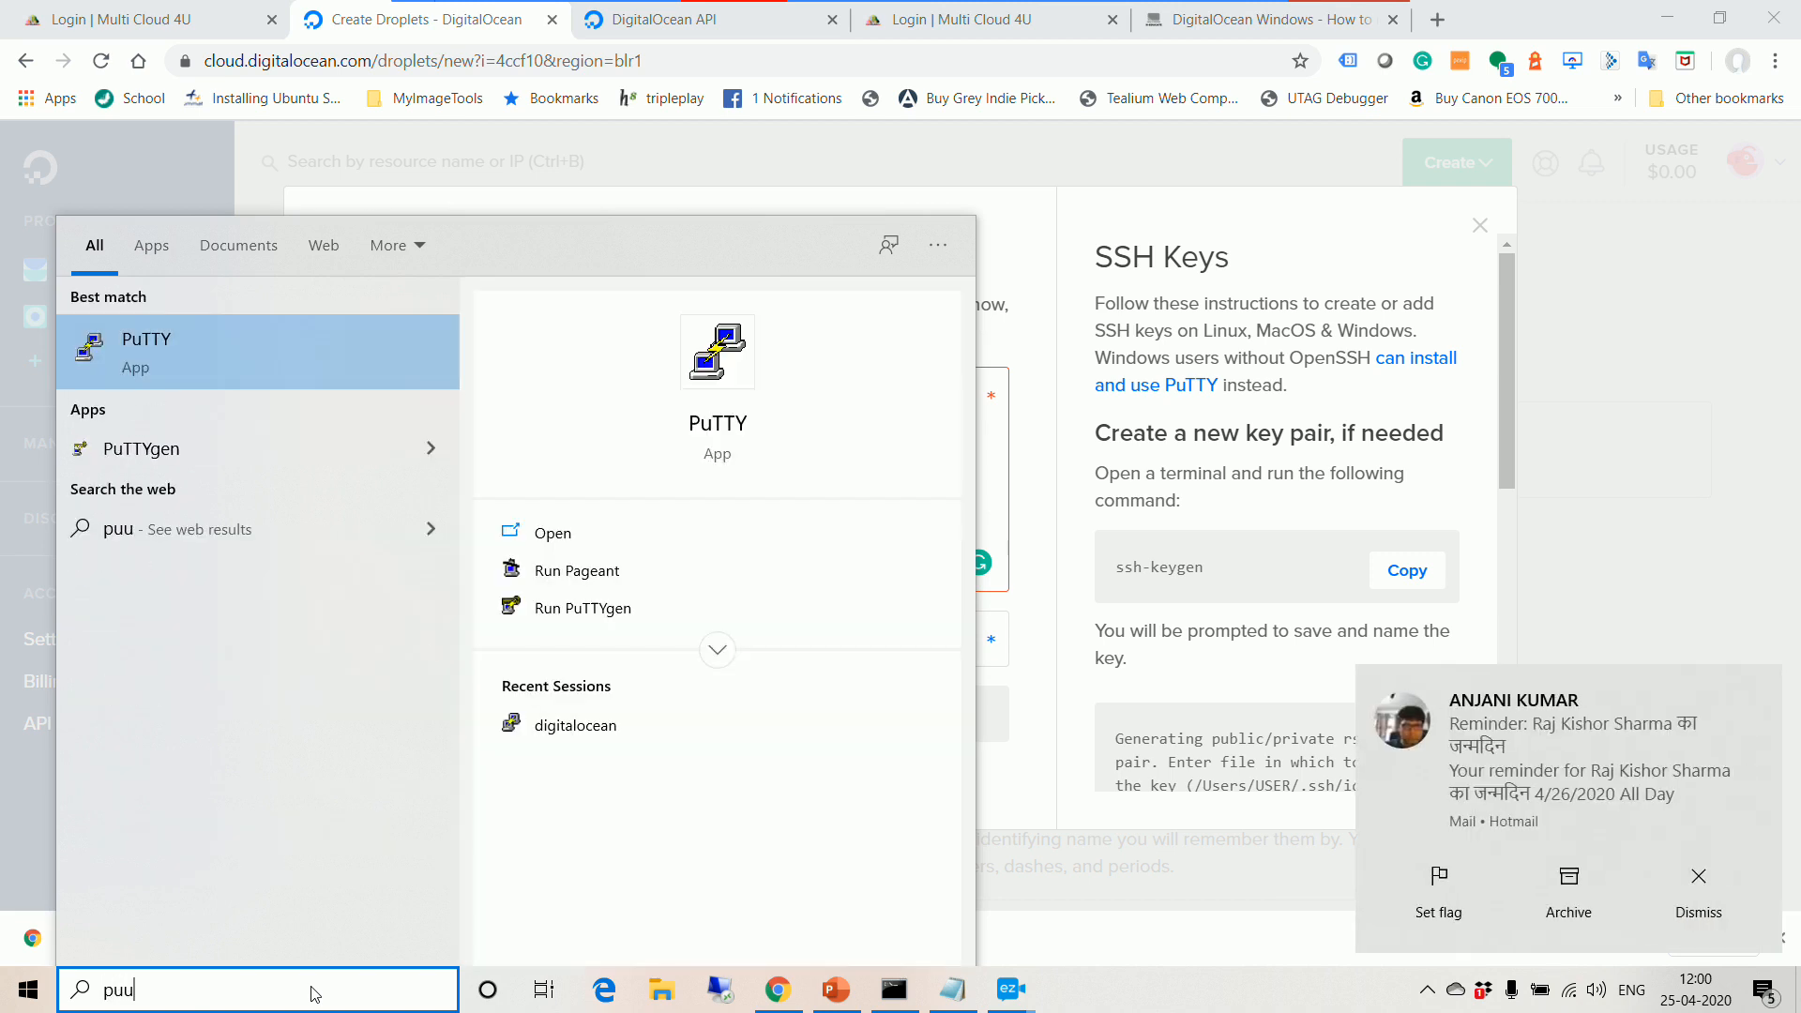
left_click(274, 441)
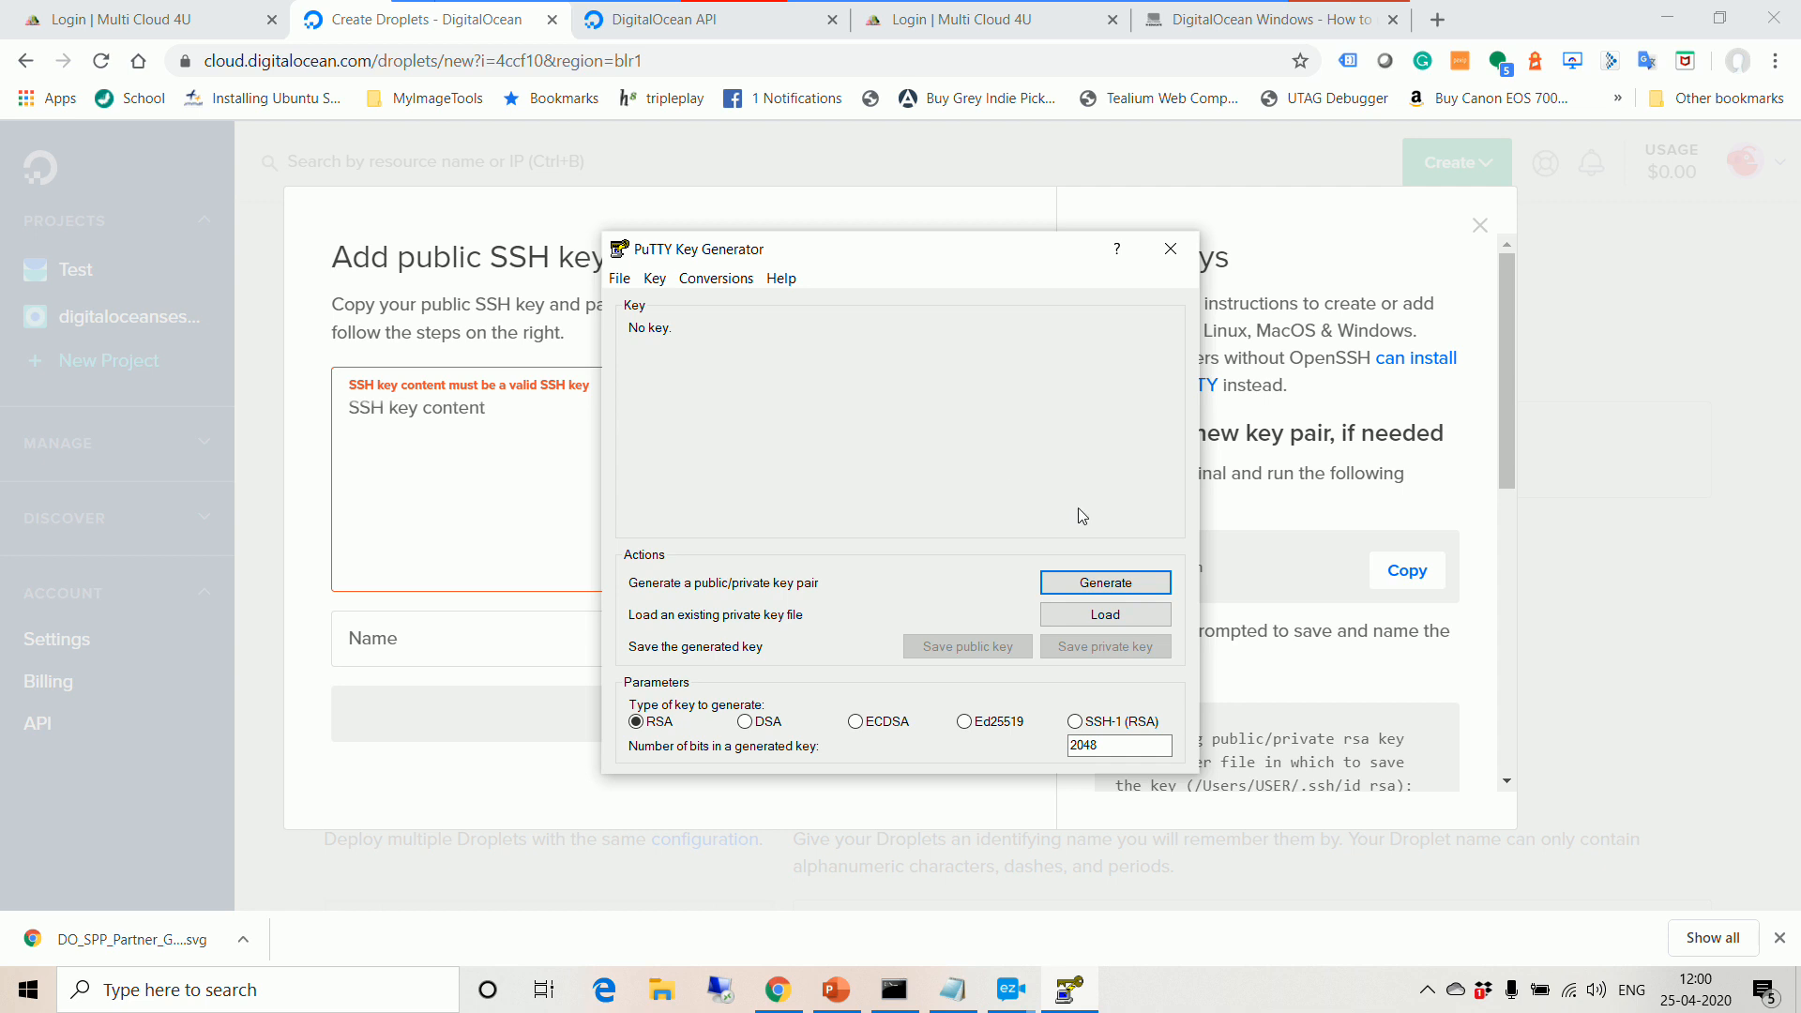
Step: Generate a 2048-bit RSA key pair, copy its public key text, and close PuTTYgen
left_click(1114, 589)
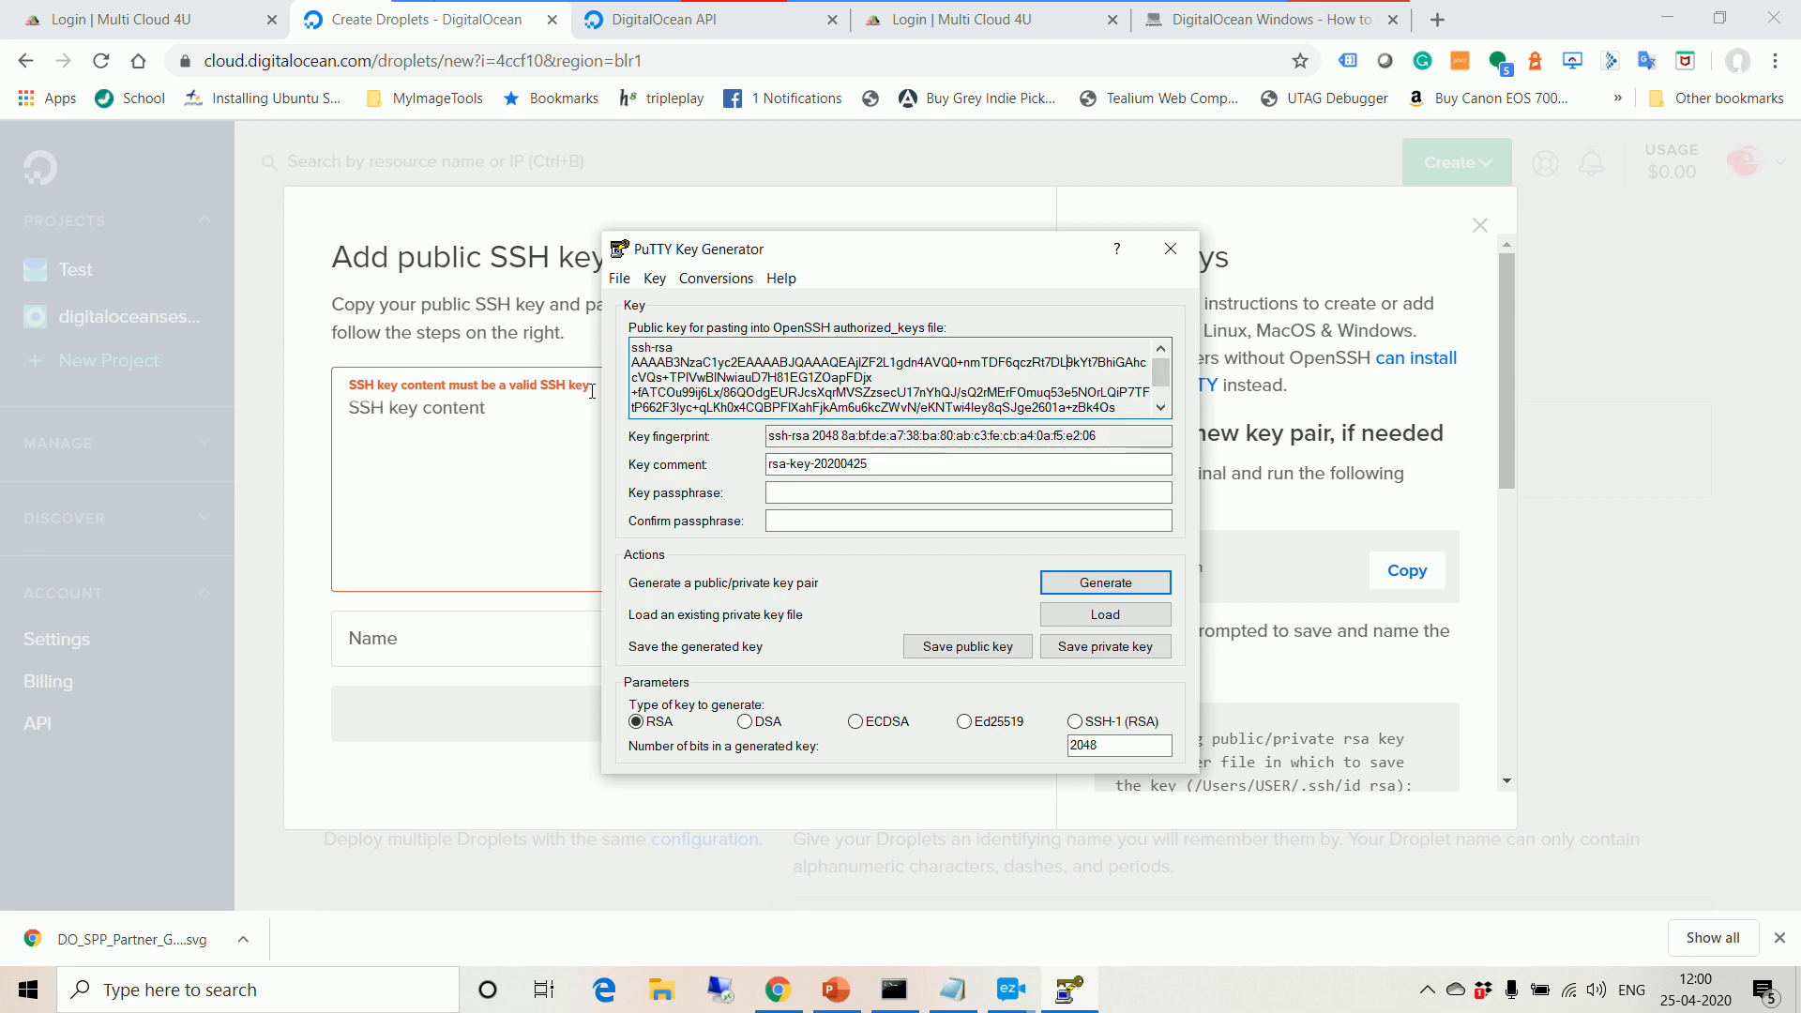
left_click_drag(634, 347, 1090, 455)
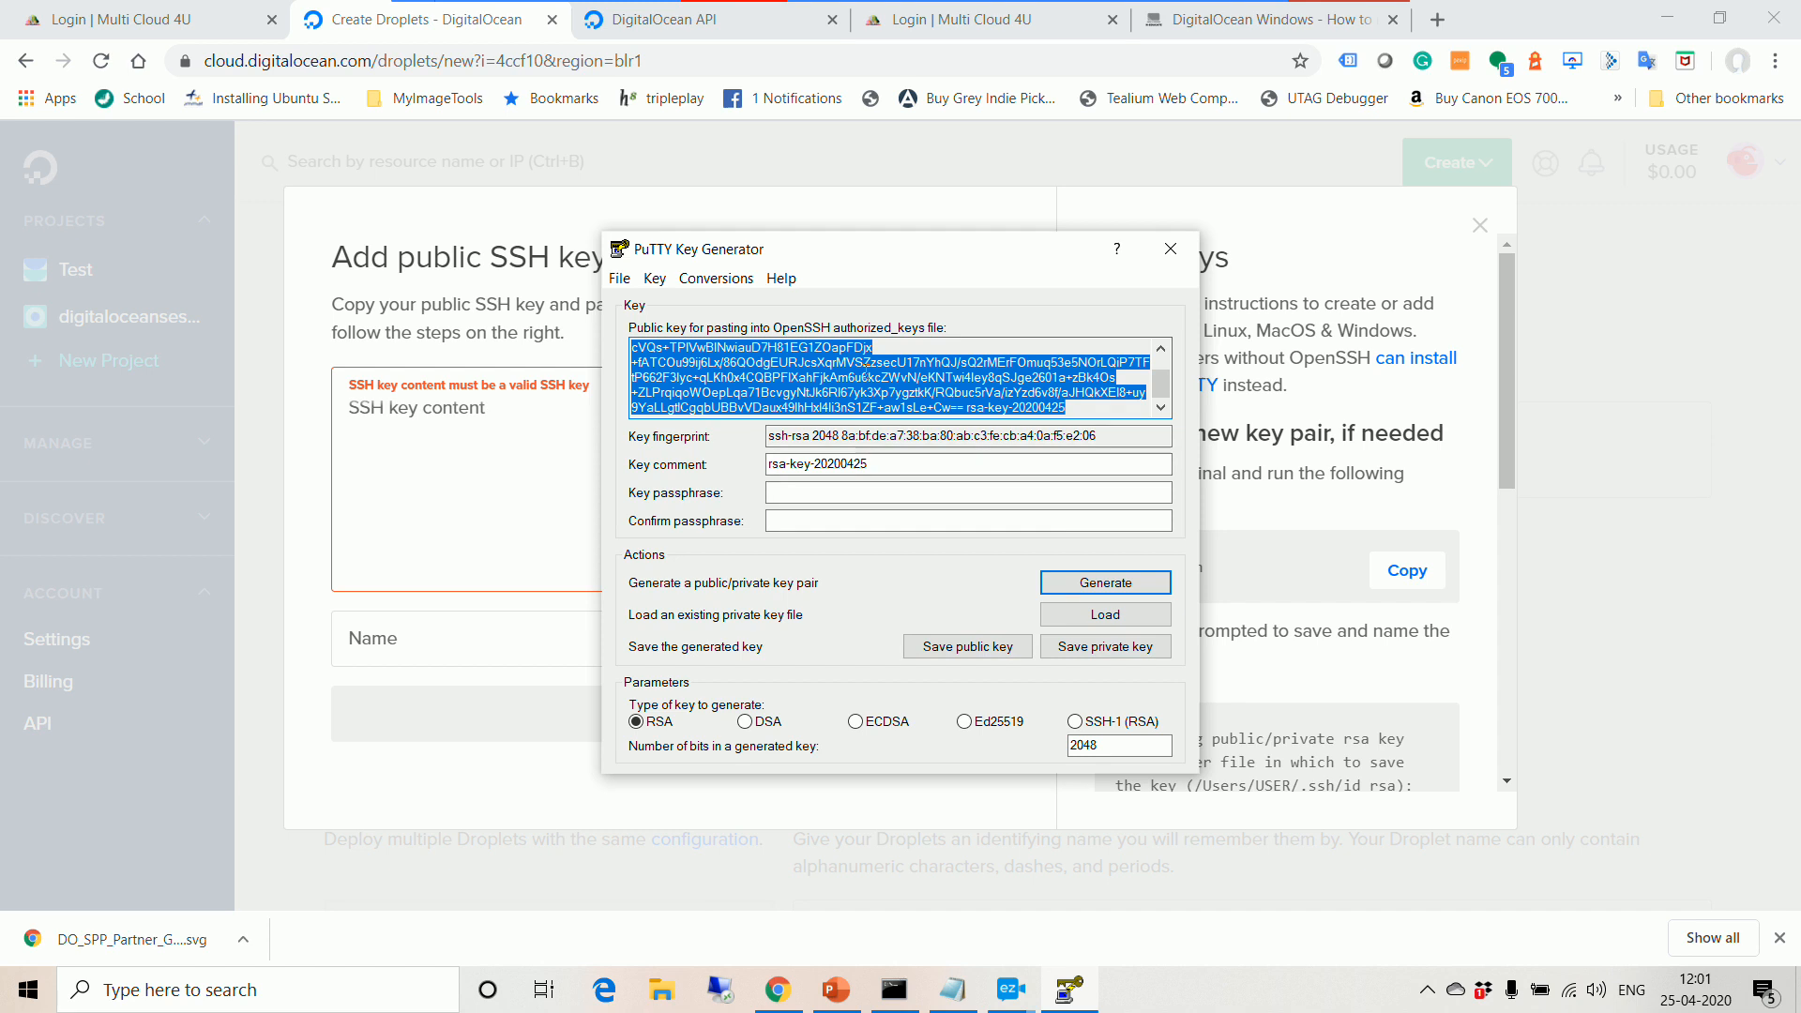
right_click(868, 364)
left_click(919, 442)
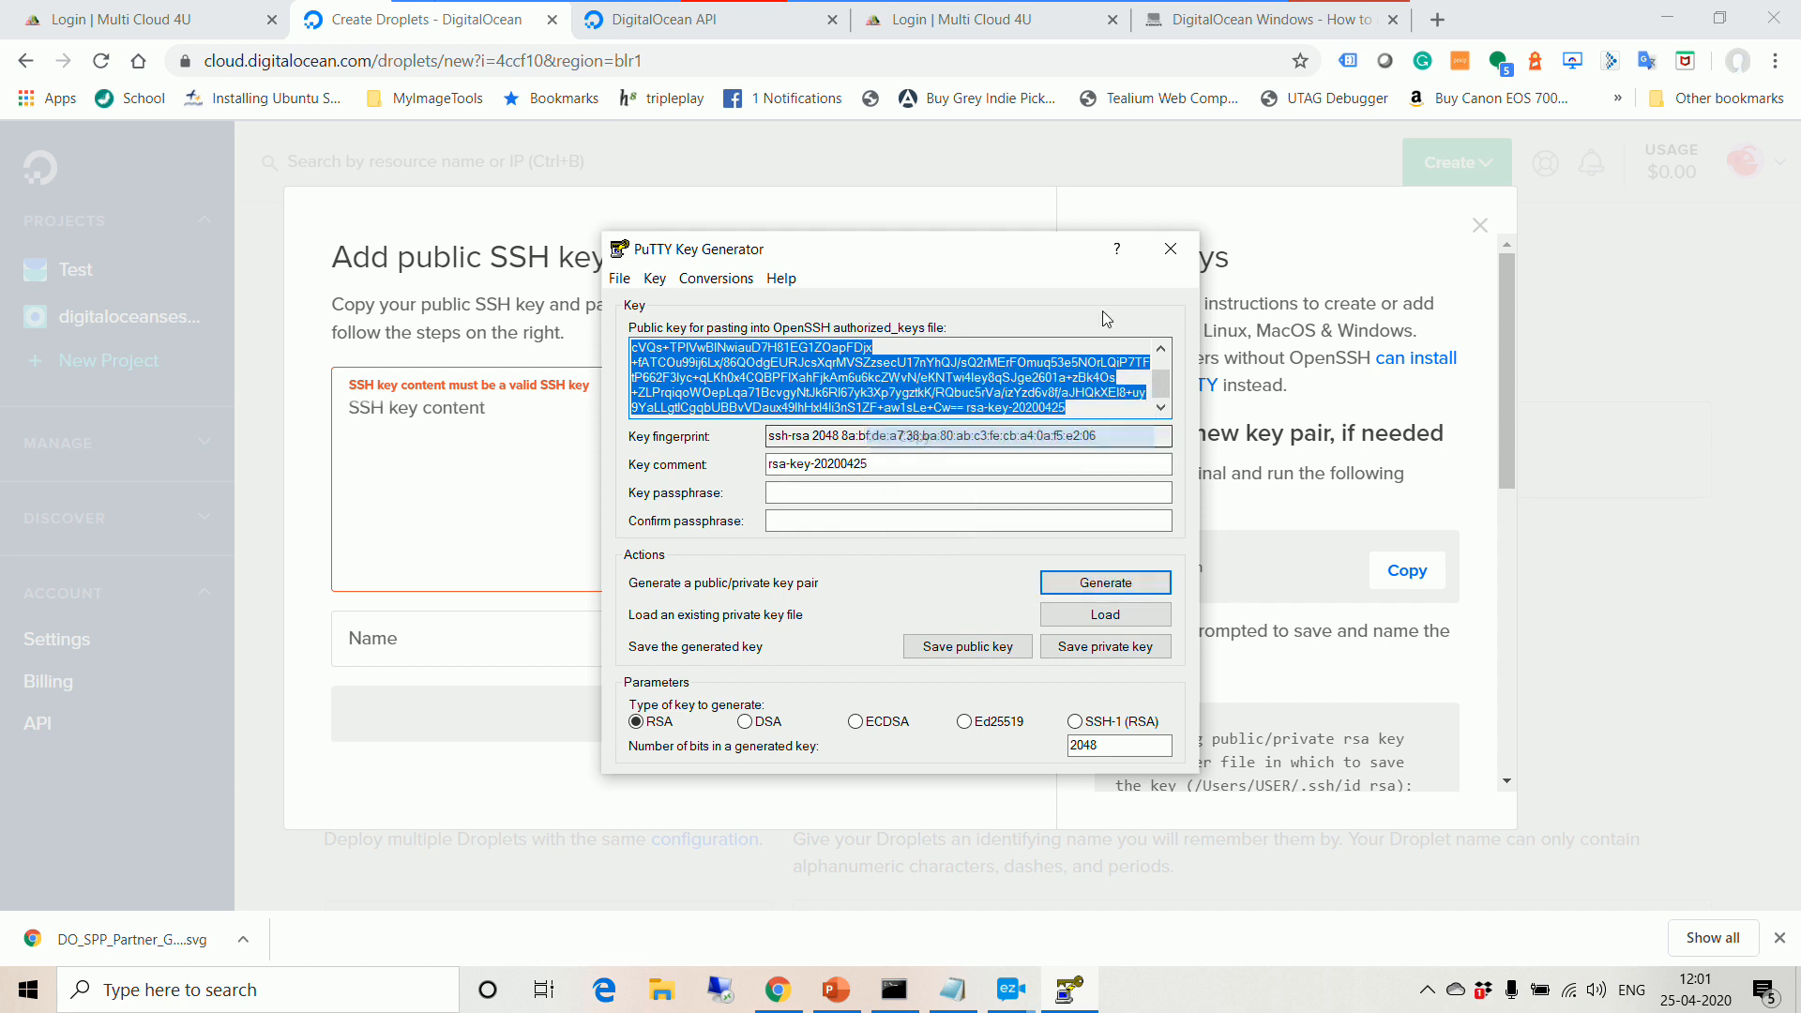
left_click(1169, 249)
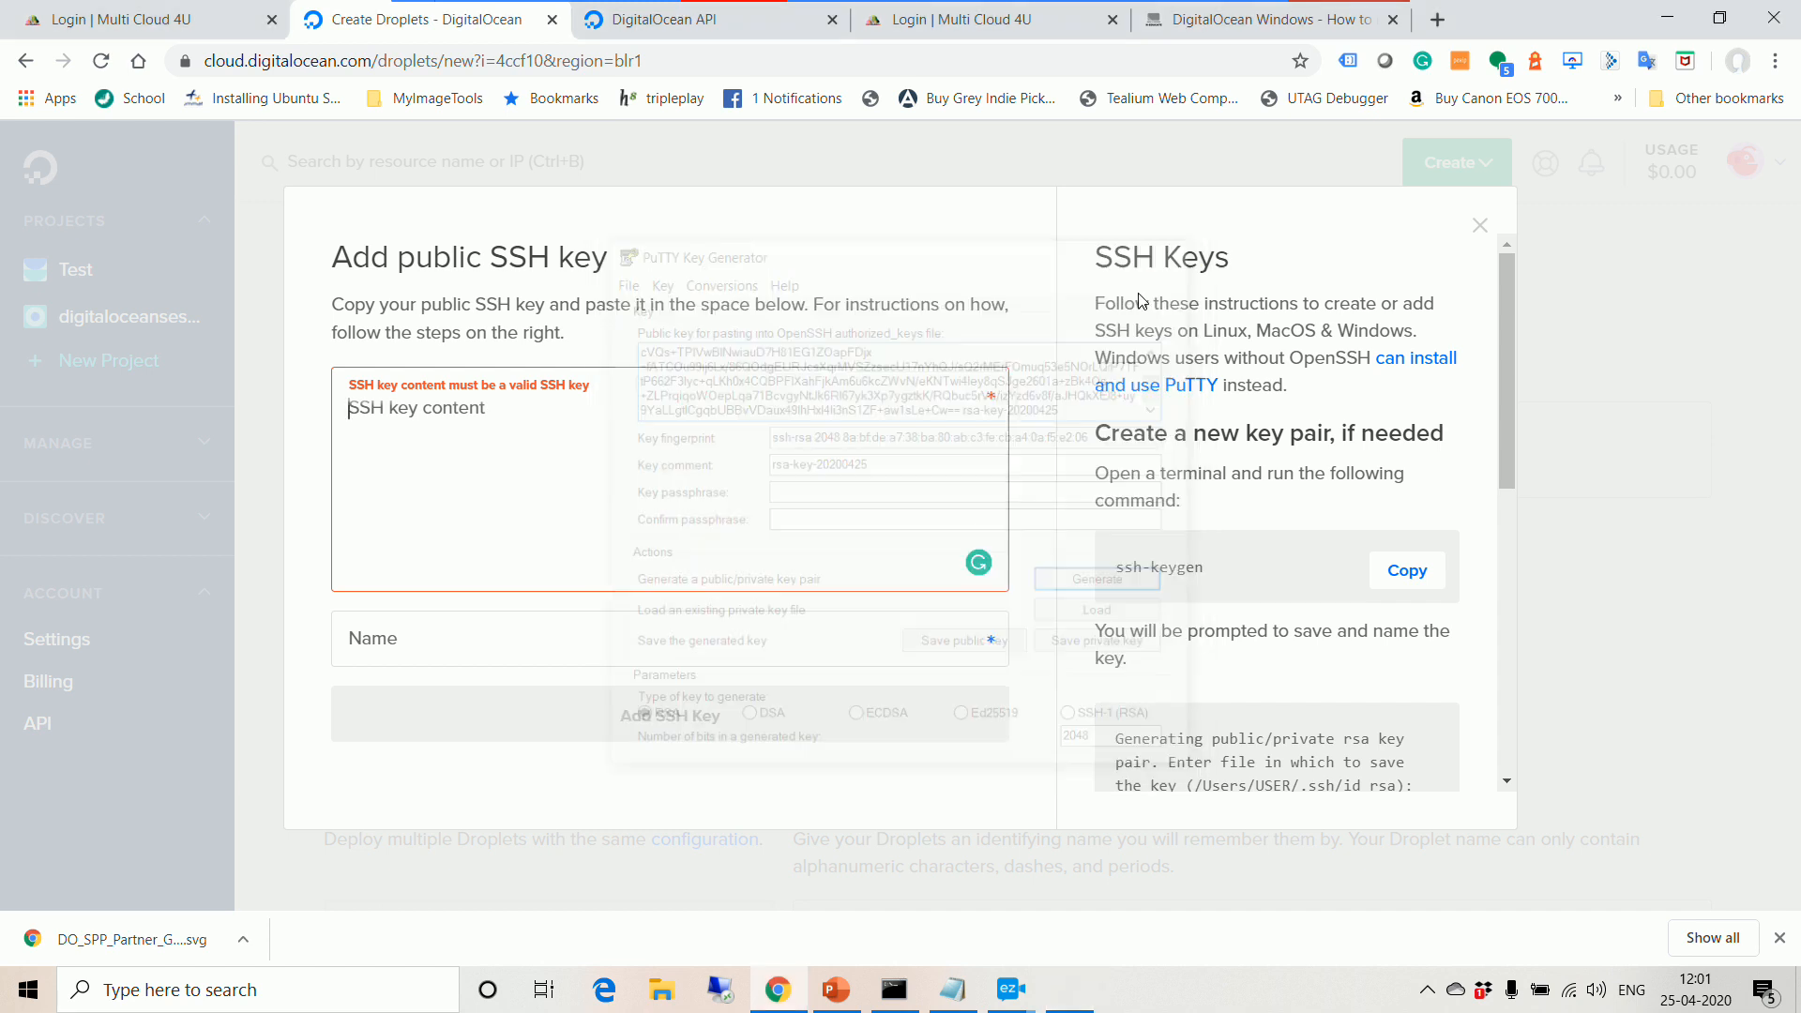
Step: Paste the public key into SSH key content, name it test2, and add it
left_click(471, 427)
key("ctrl+v")
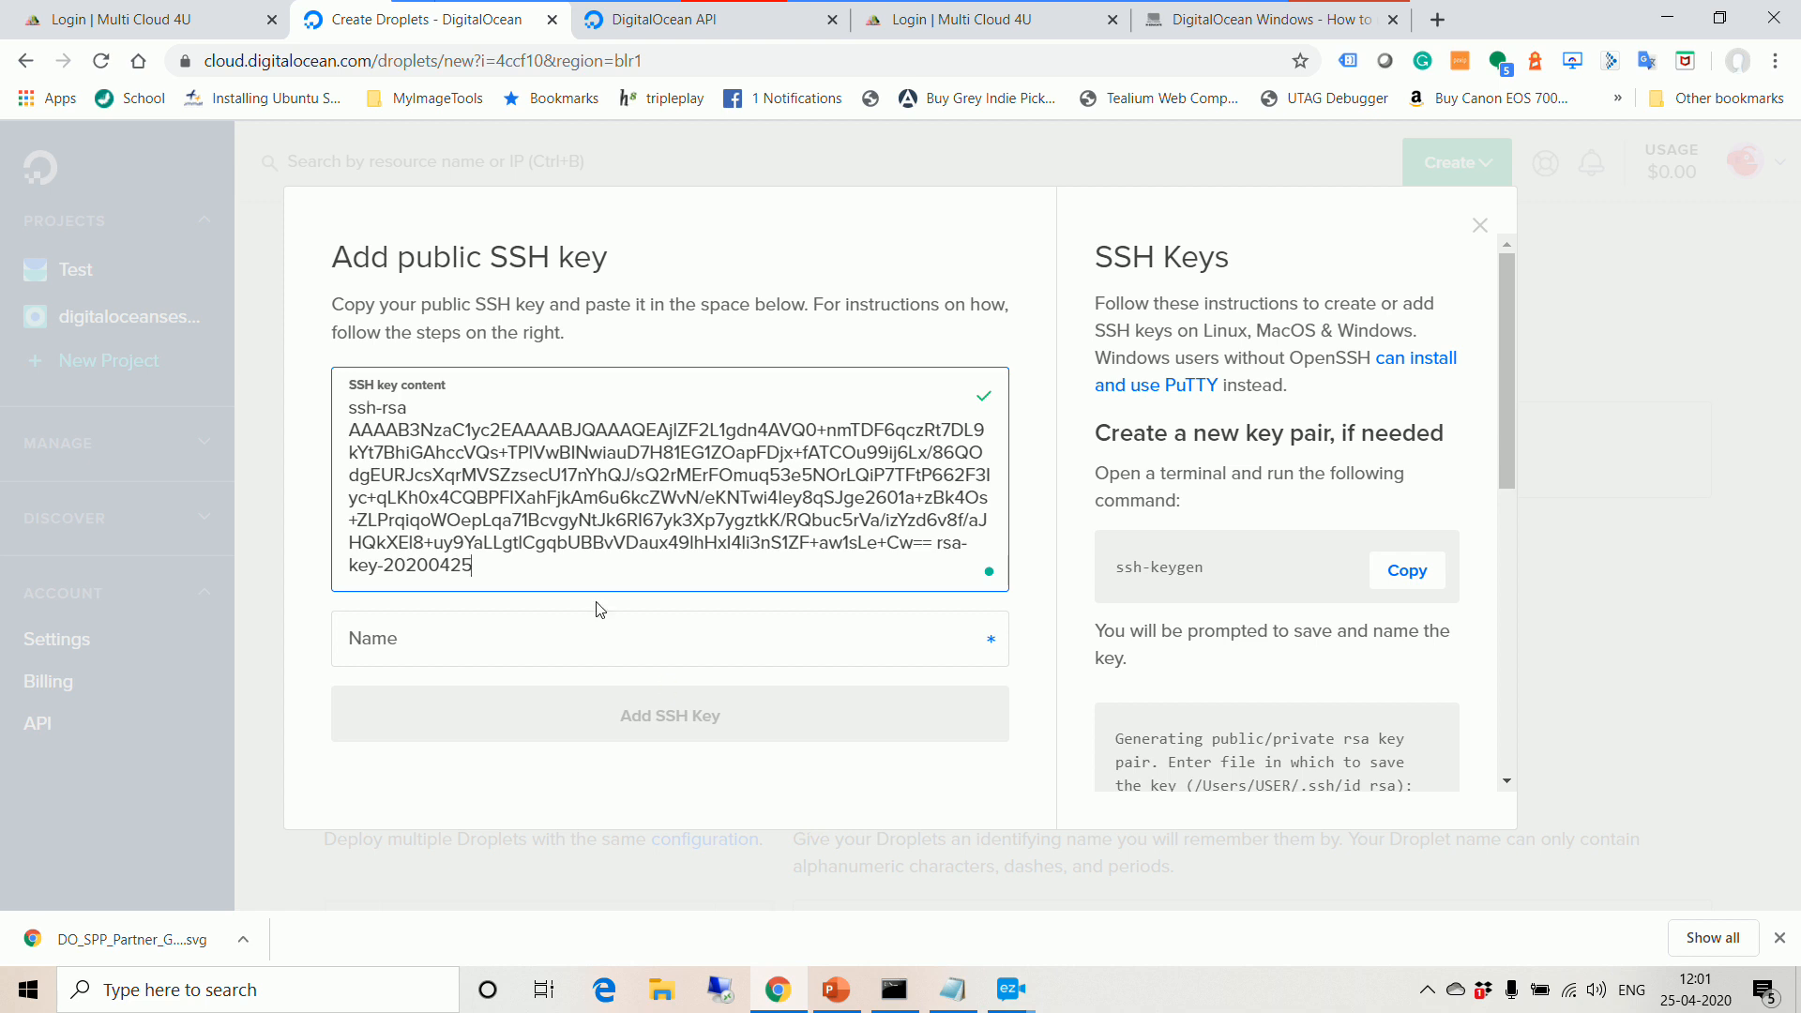
left_click(461, 649)
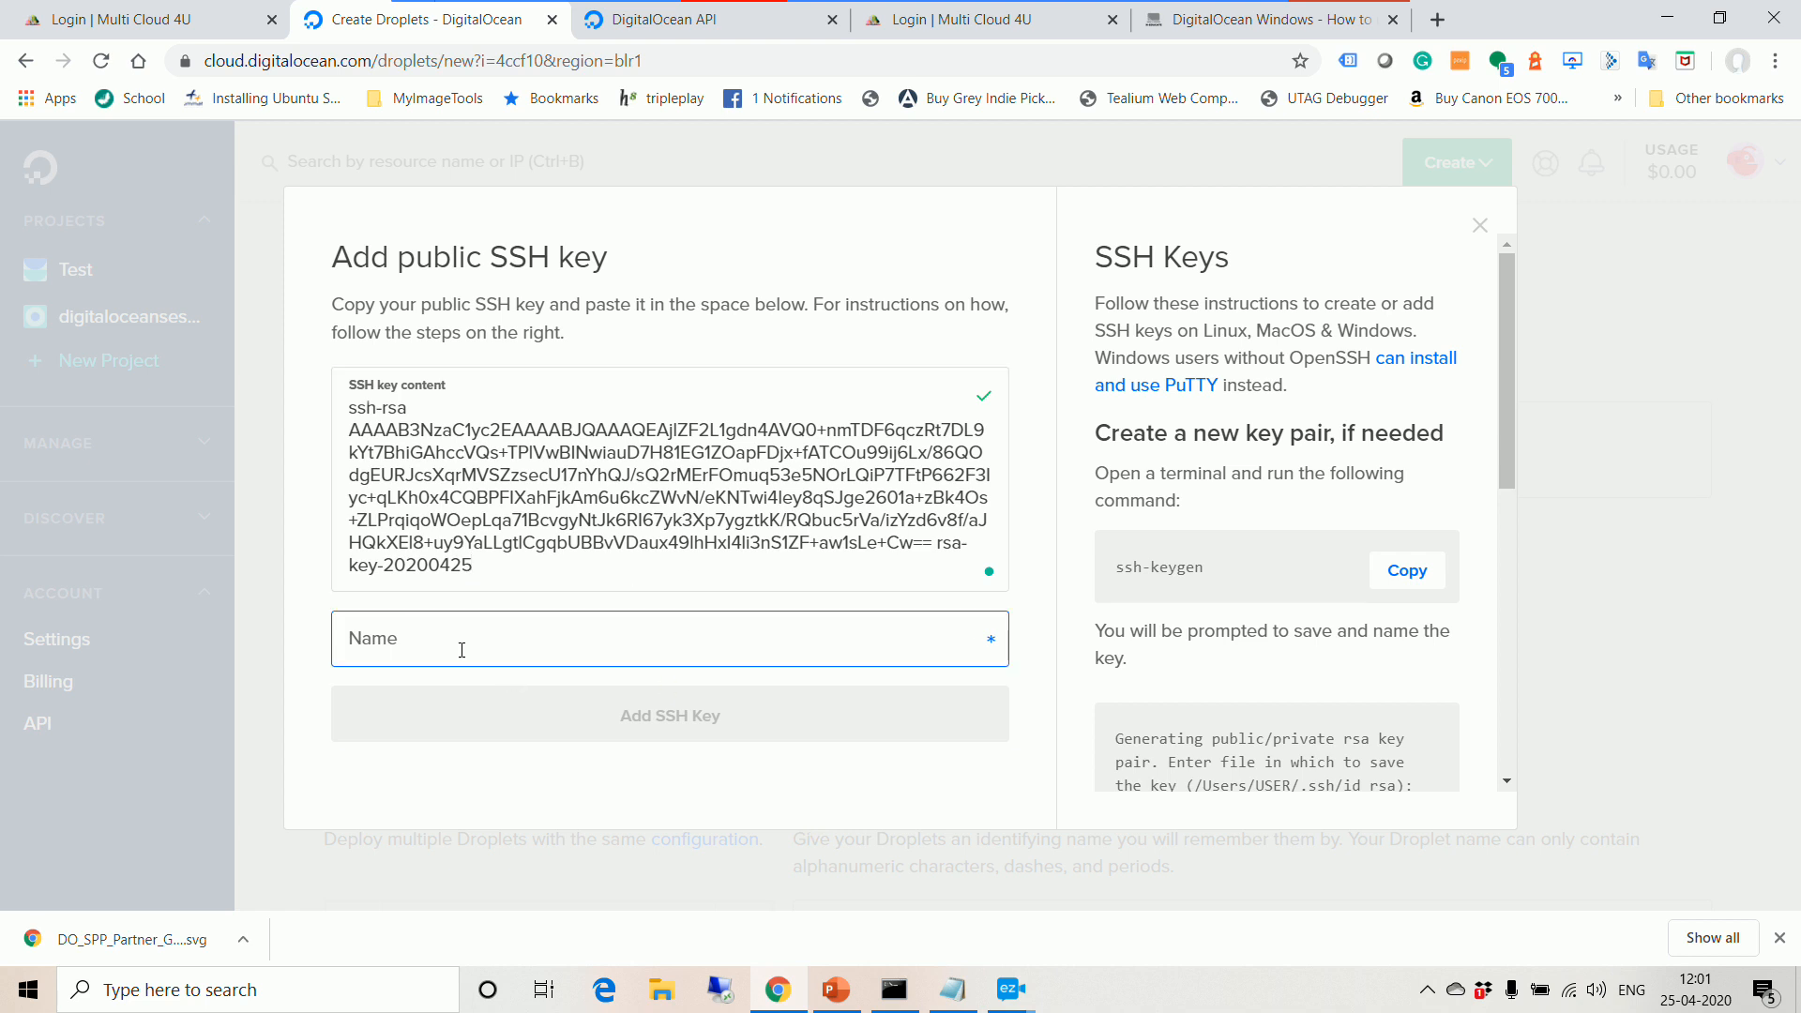
type("test")
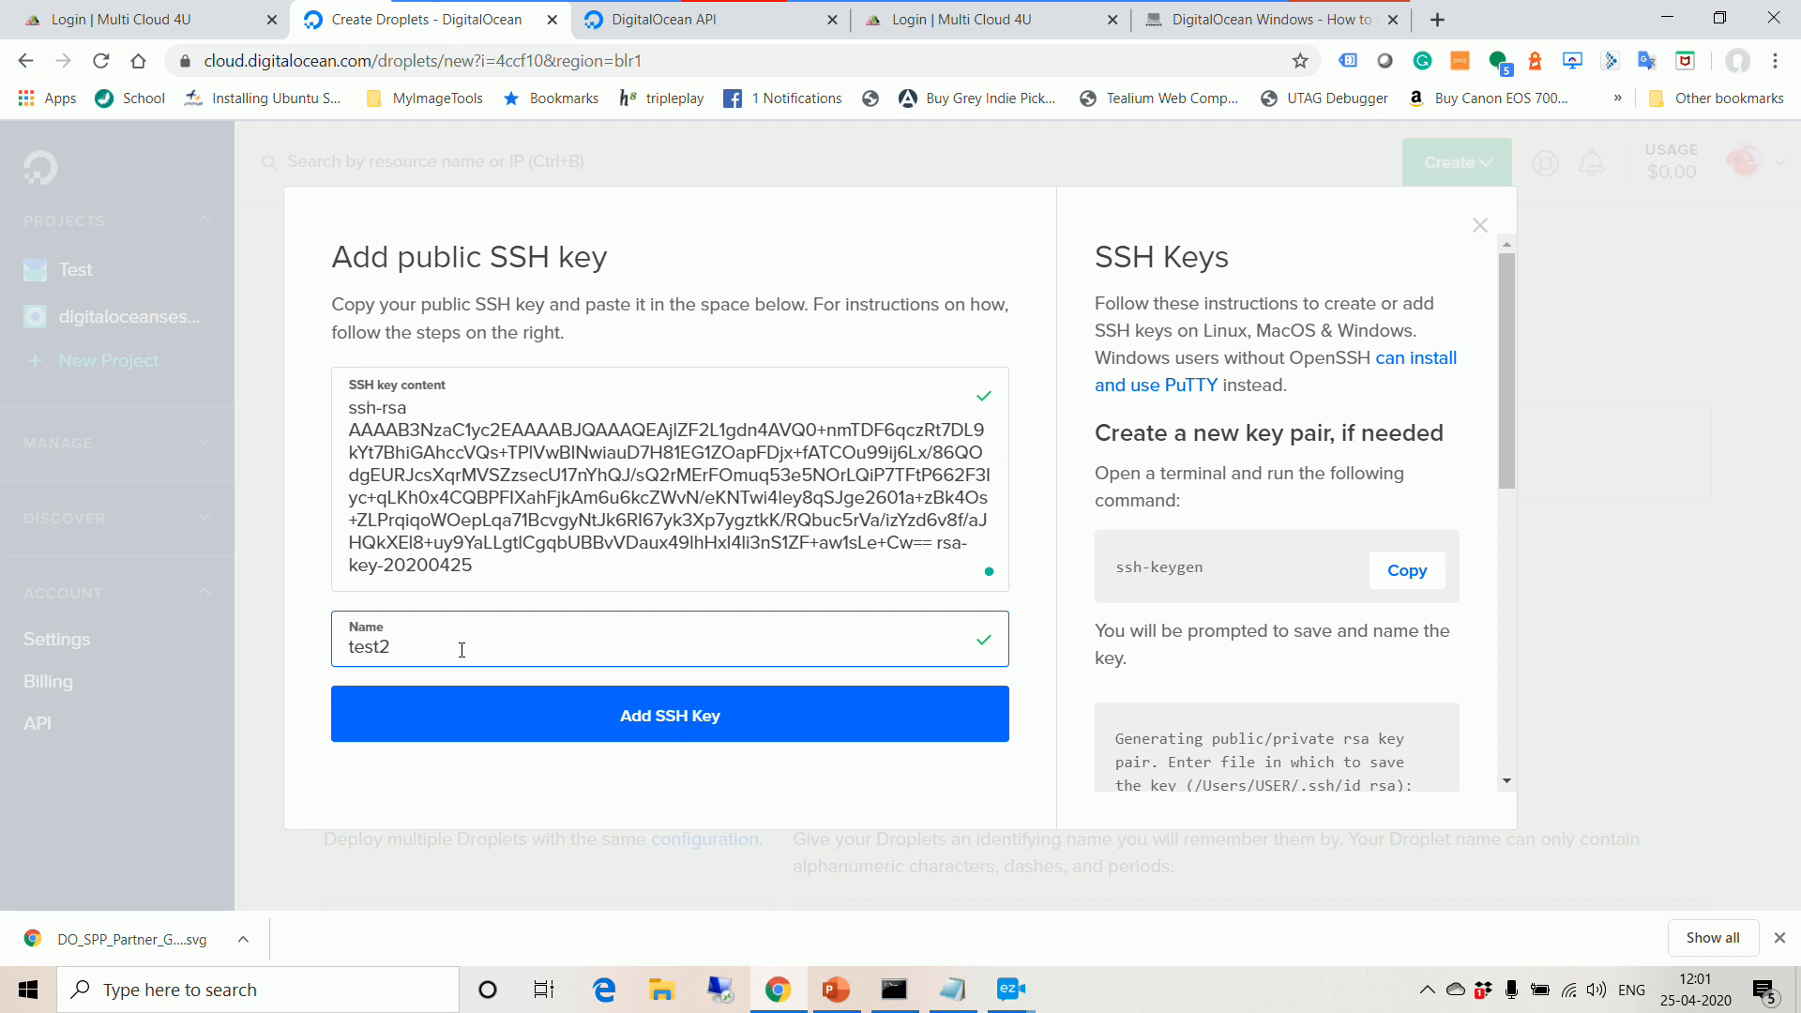
type("2")
left_click(672, 728)
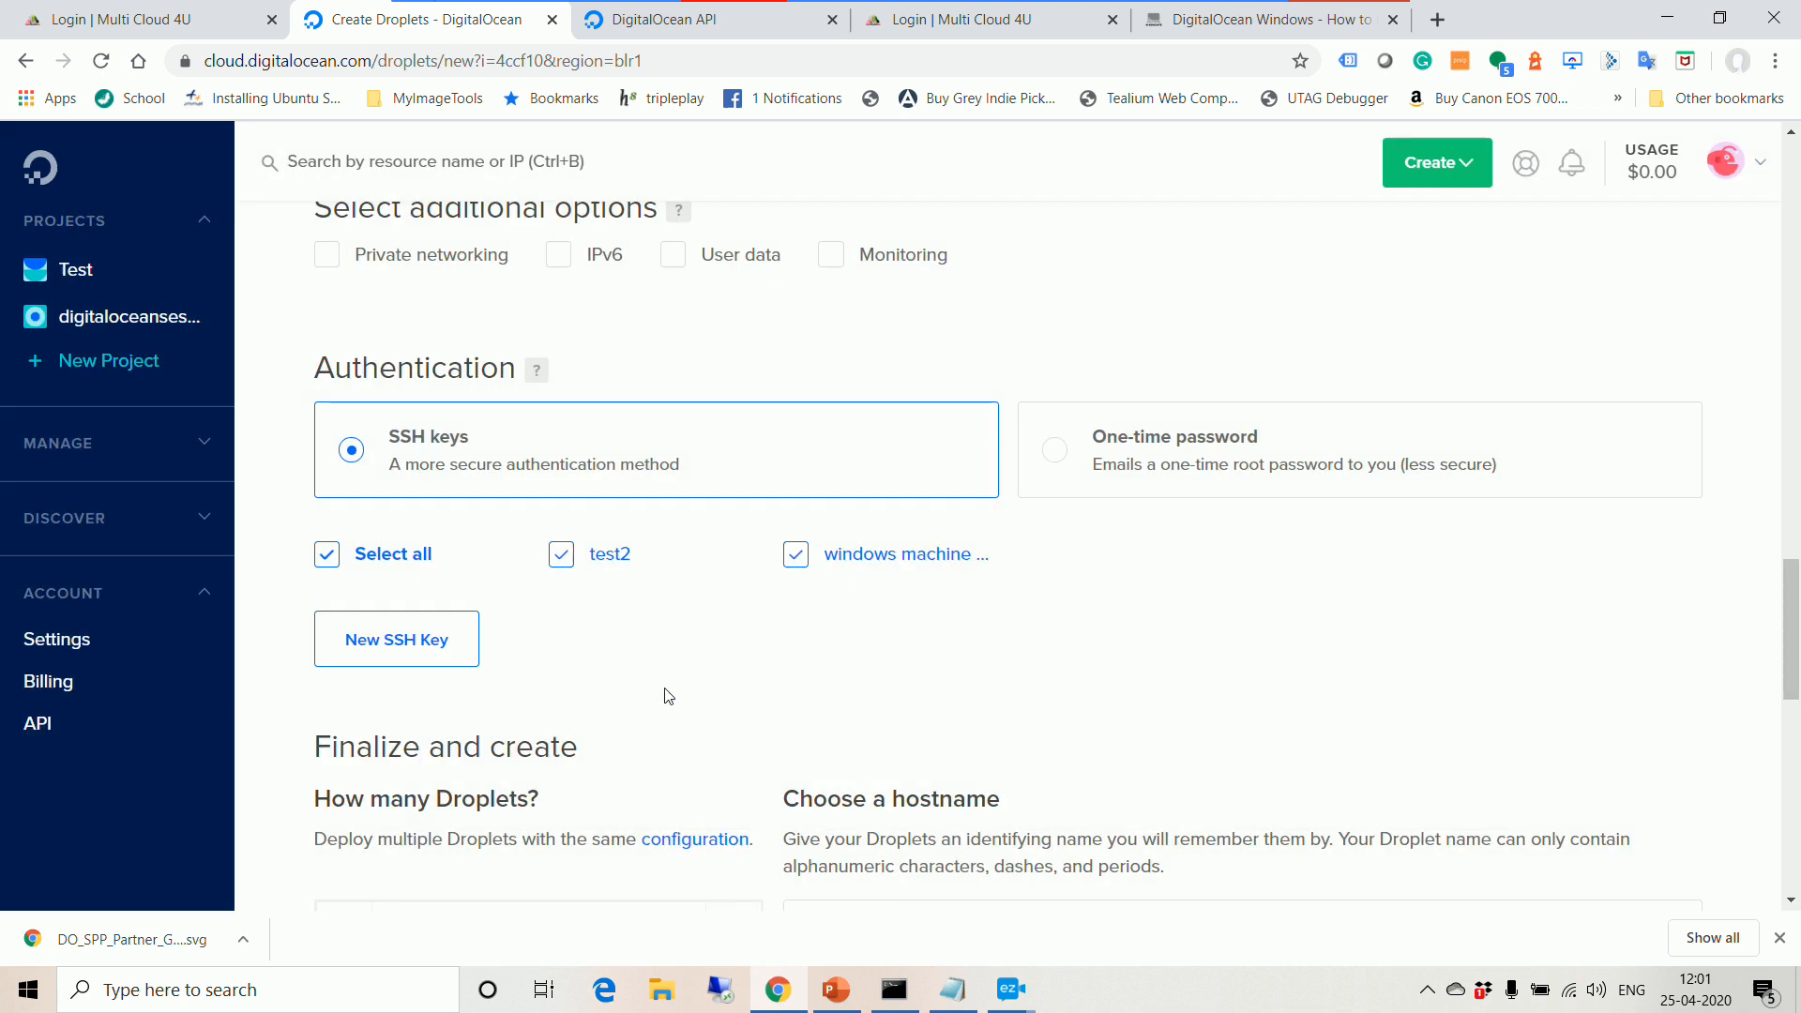
Step: Untick the test2 key so only the windows machine key stays selected
scroll(559, 492, "down", 1)
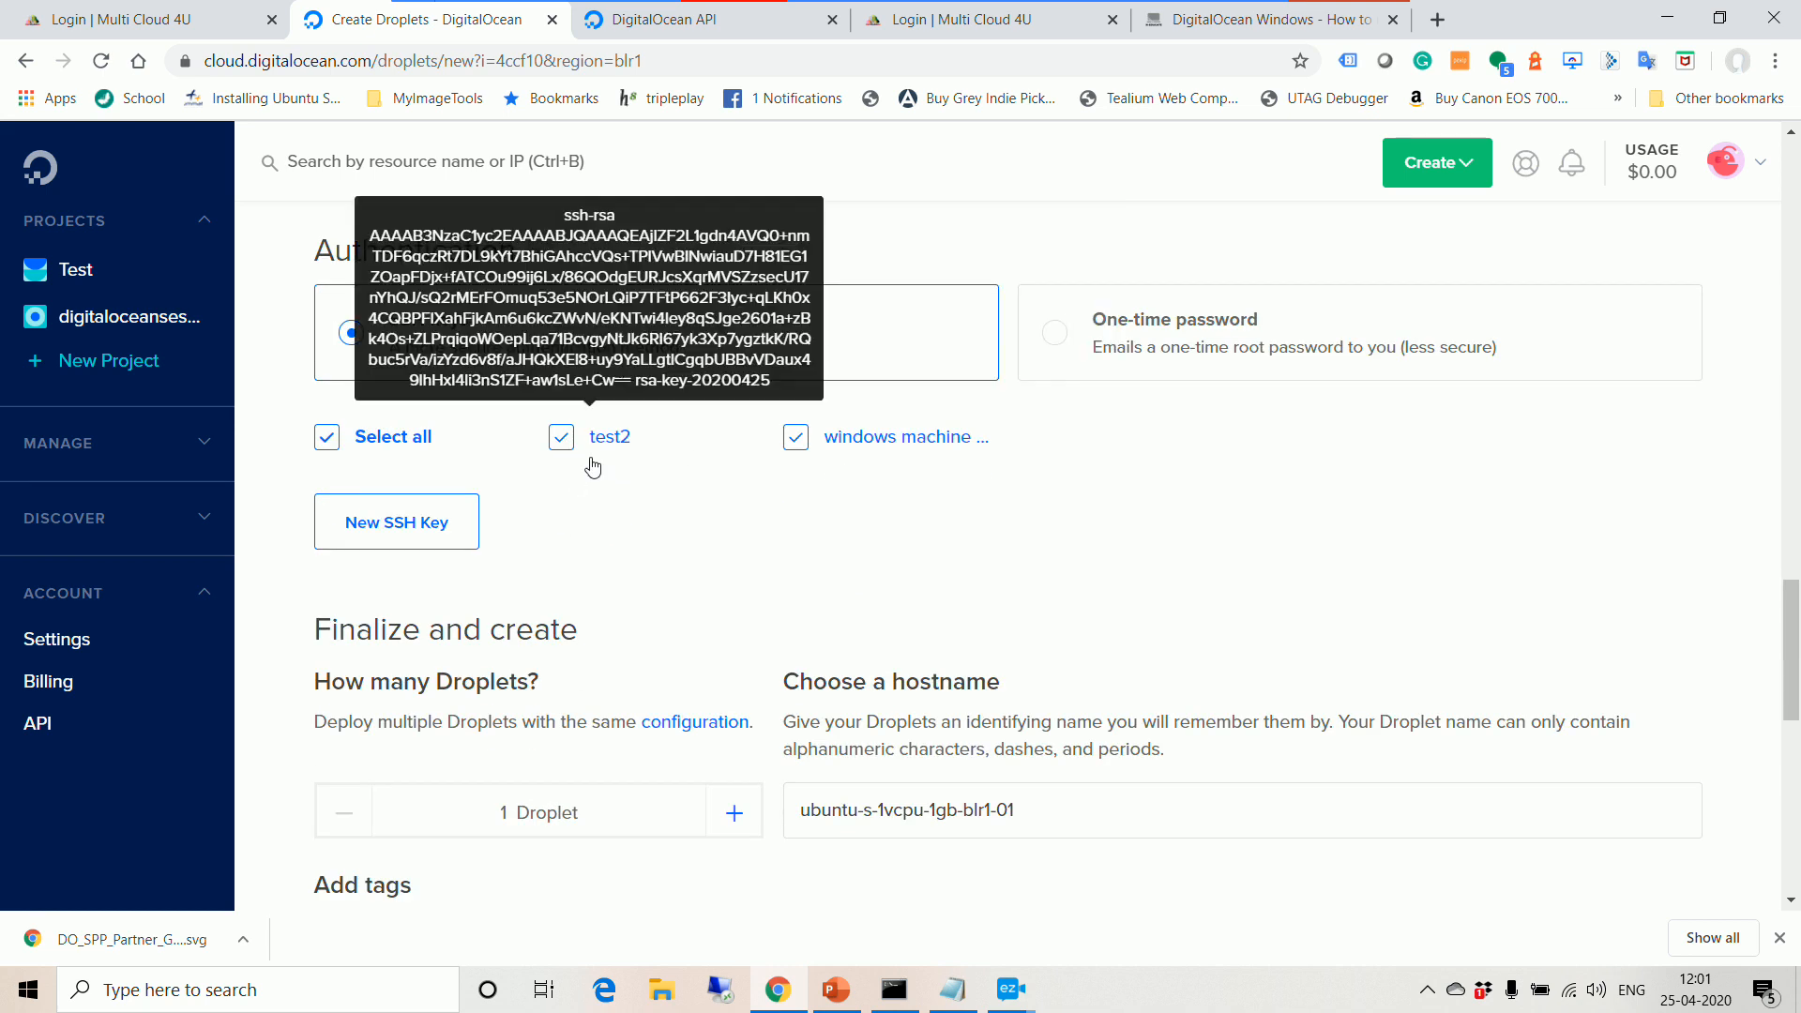
left_click(563, 440)
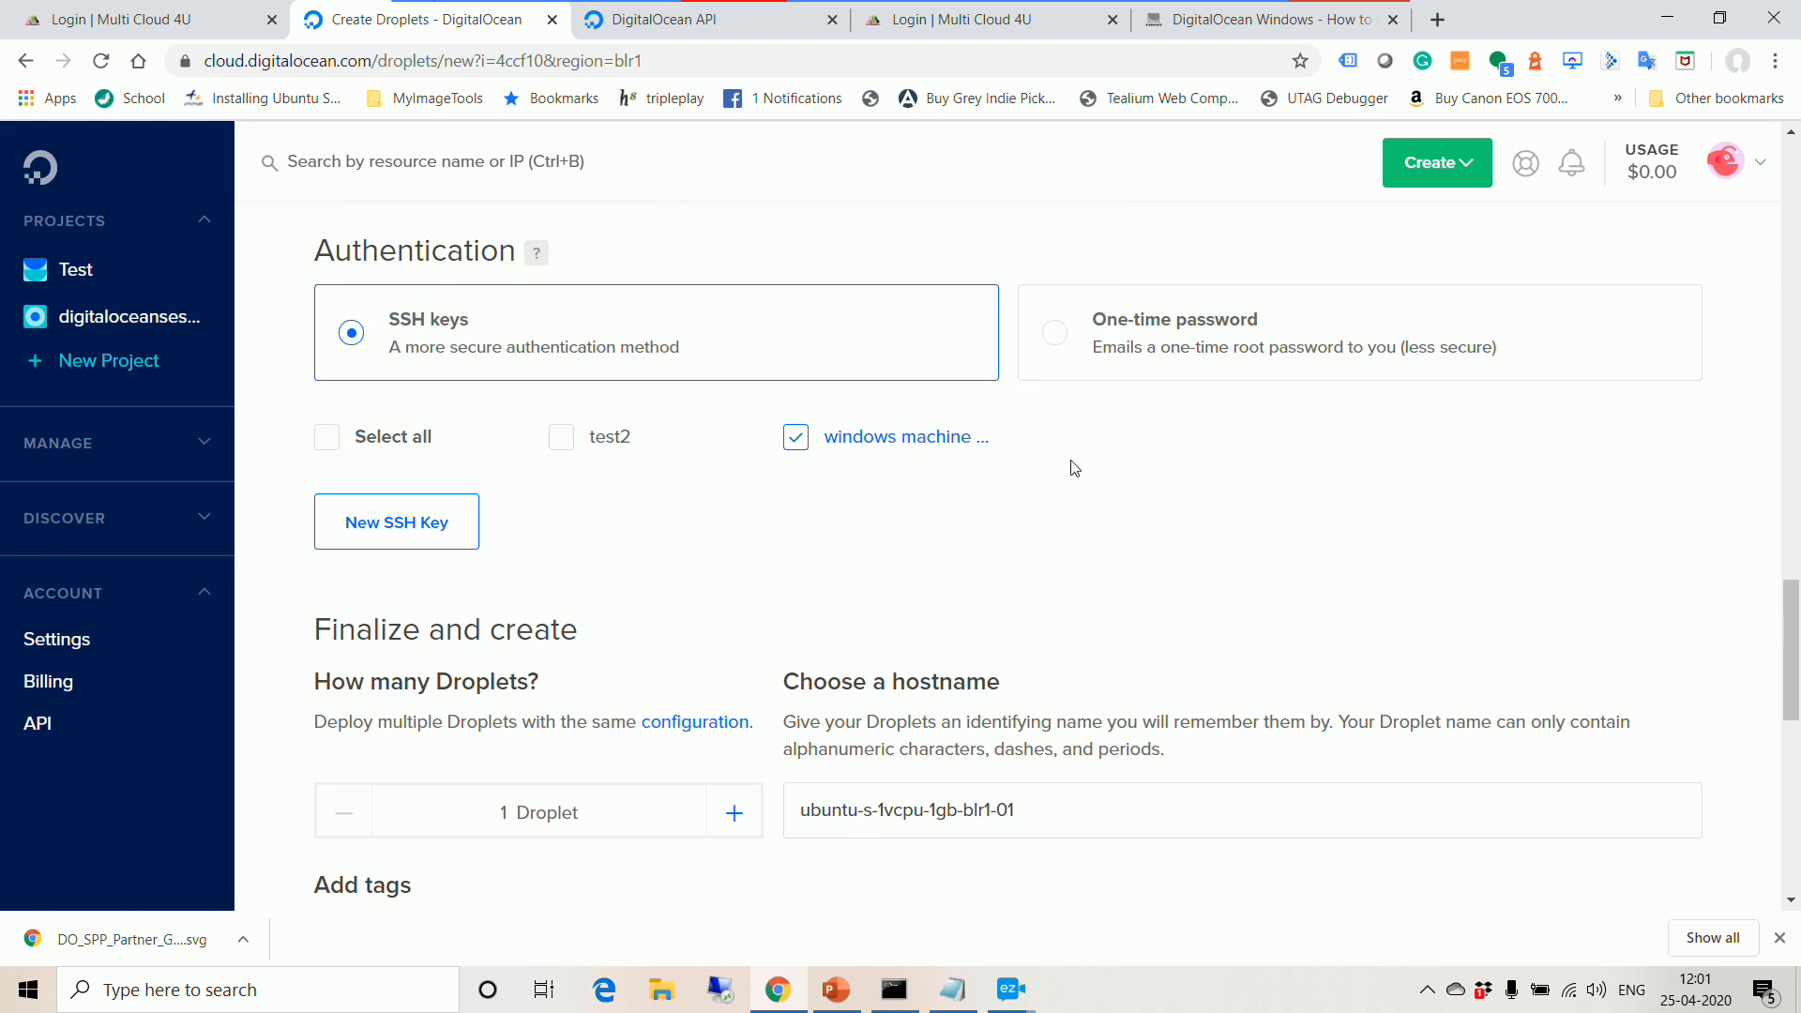
scroll(1248, 564, "down", 3)
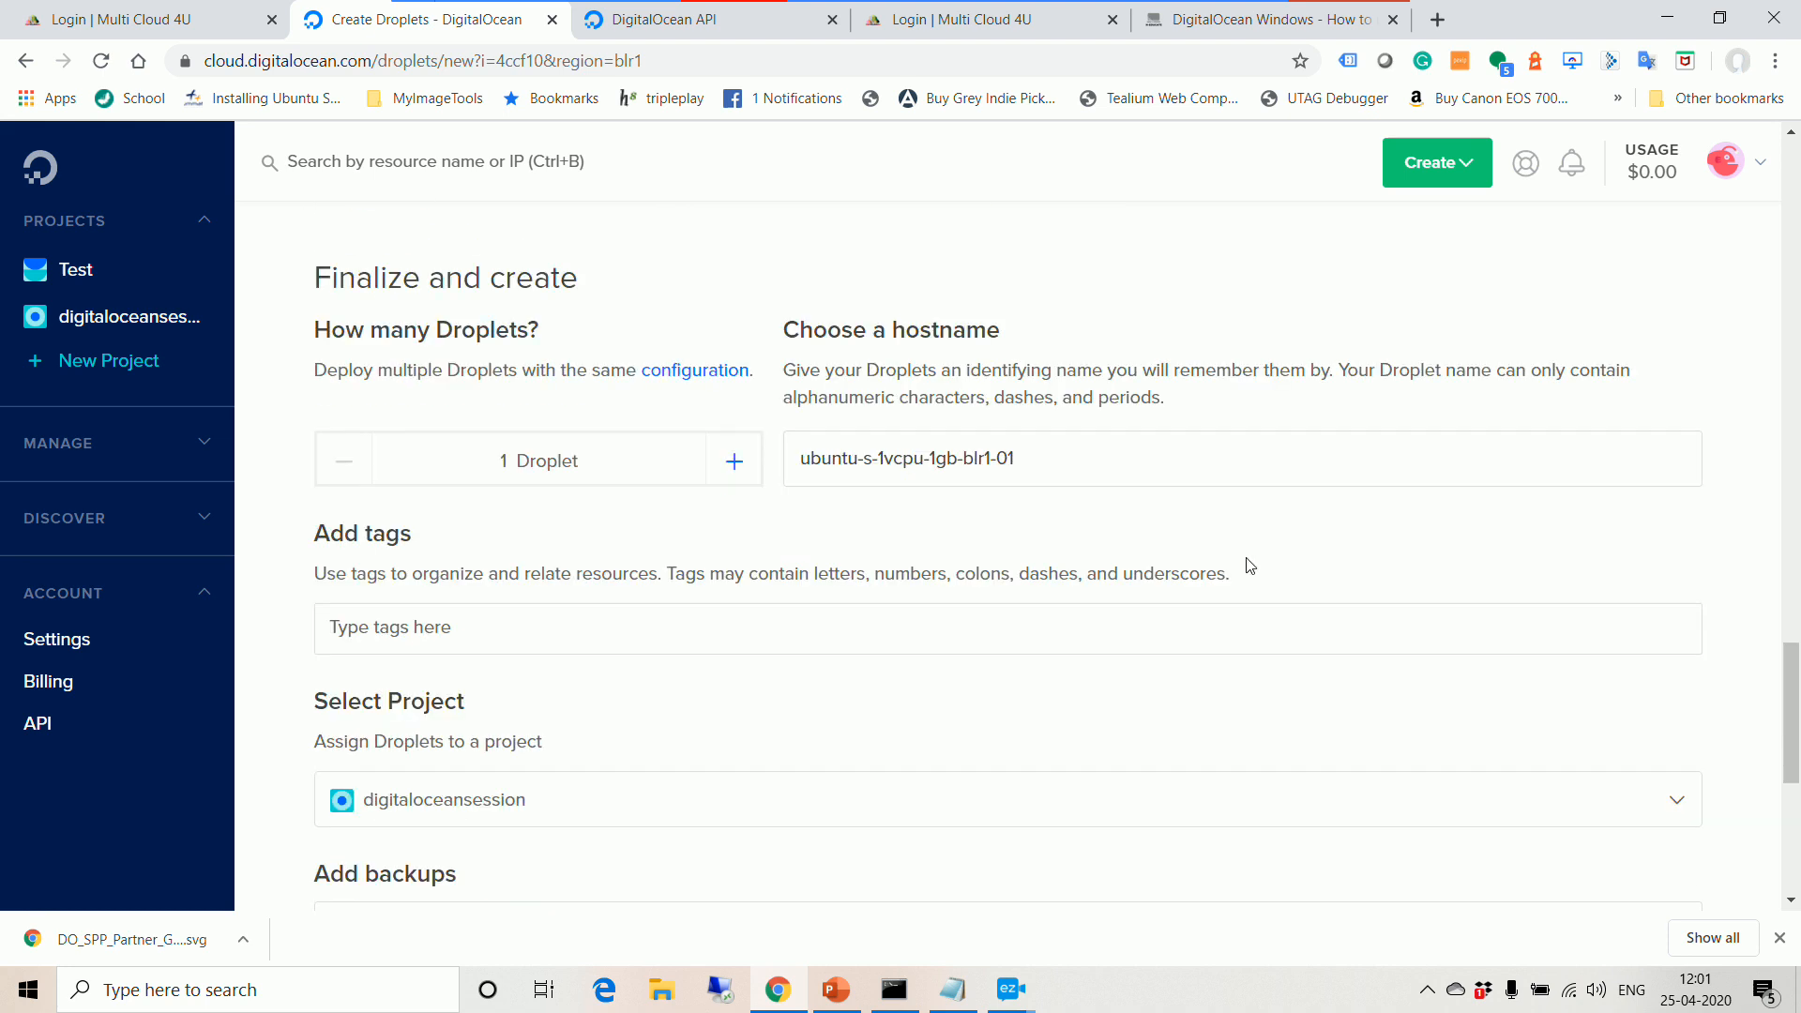
Step: Create droplet ubuntu-s-1vcpu-1gb-blr1-01 (BLR1, 1GB, 25GB disk) from the bottom of the page
scroll(1167, 472, "down", 2)
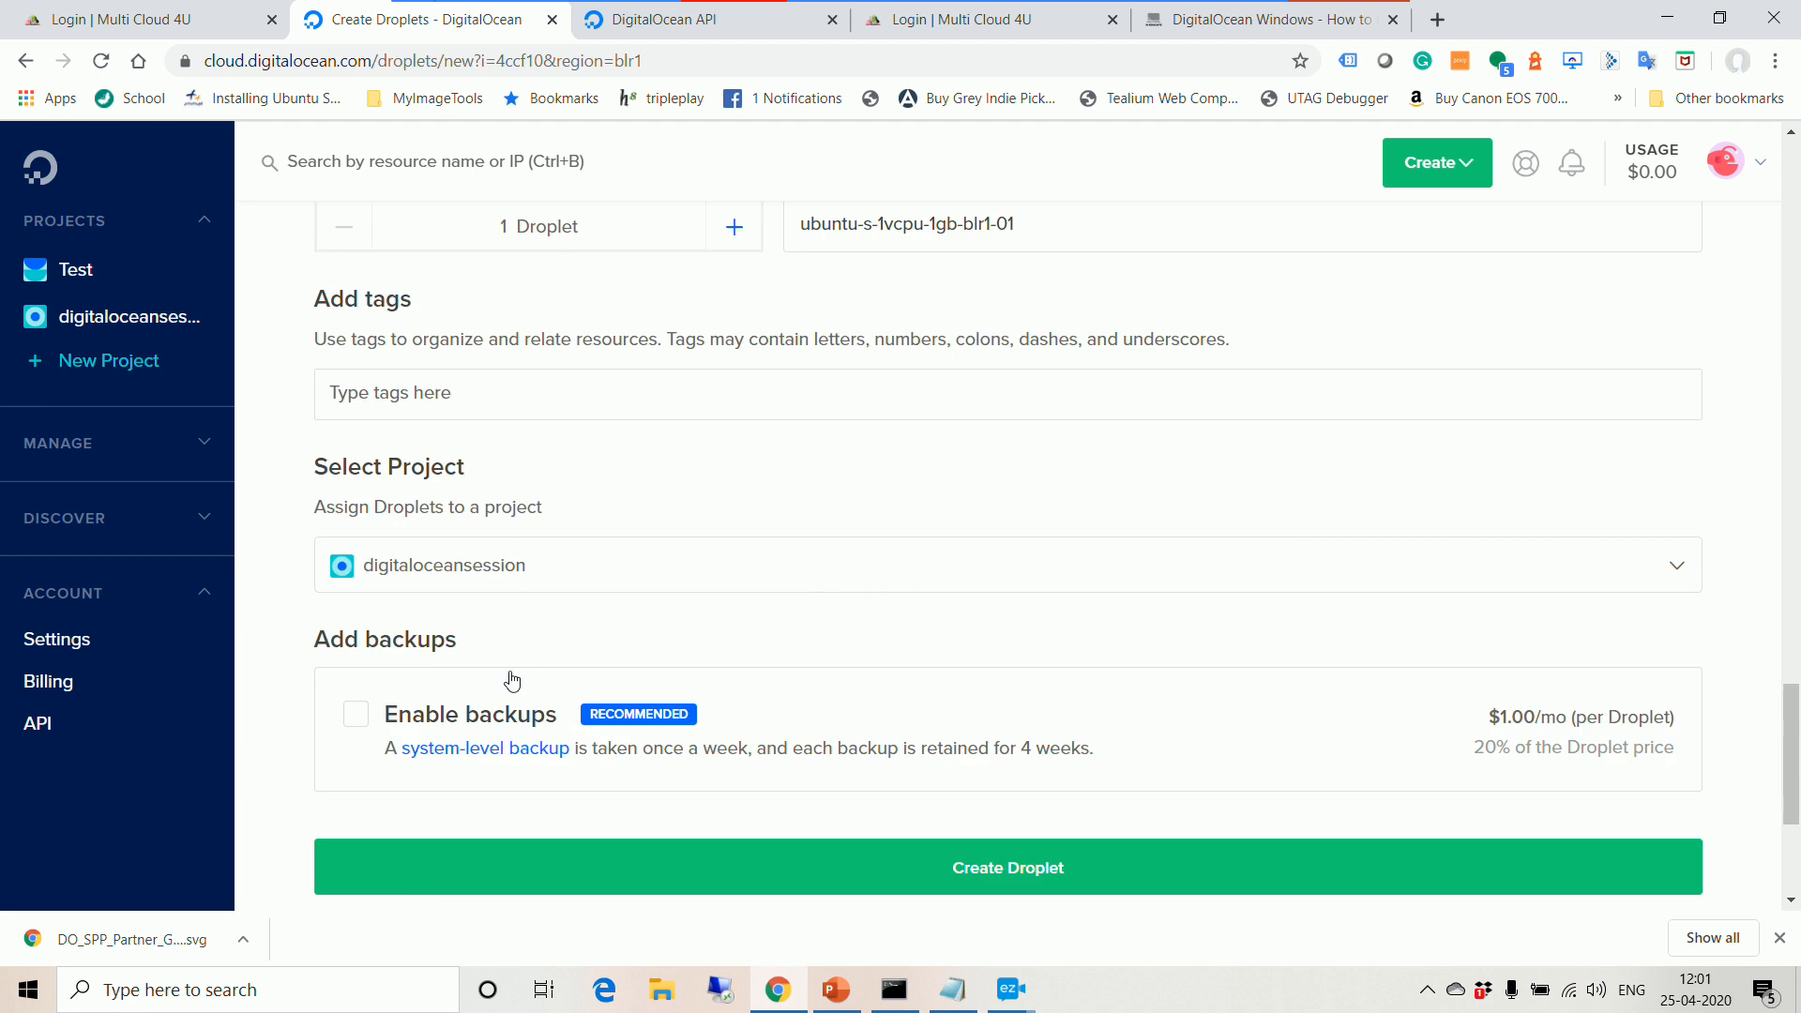
scroll(500, 553, "down", 2)
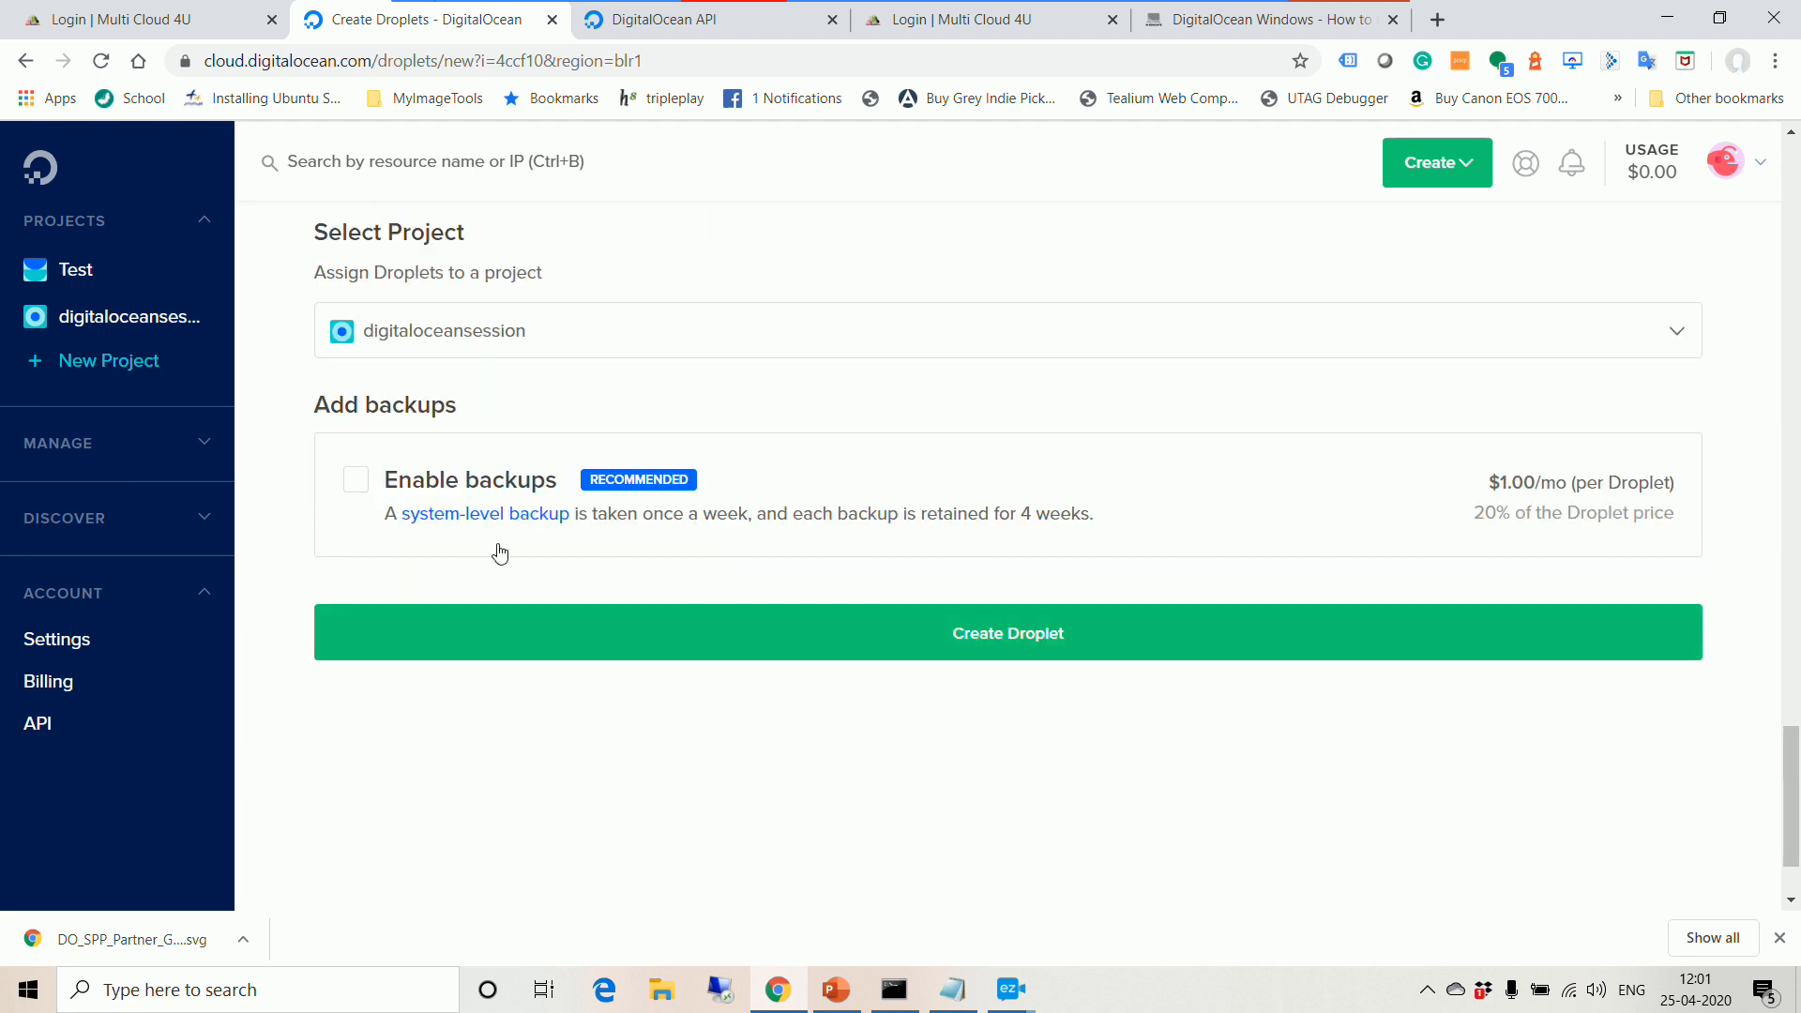
left_click(1016, 638)
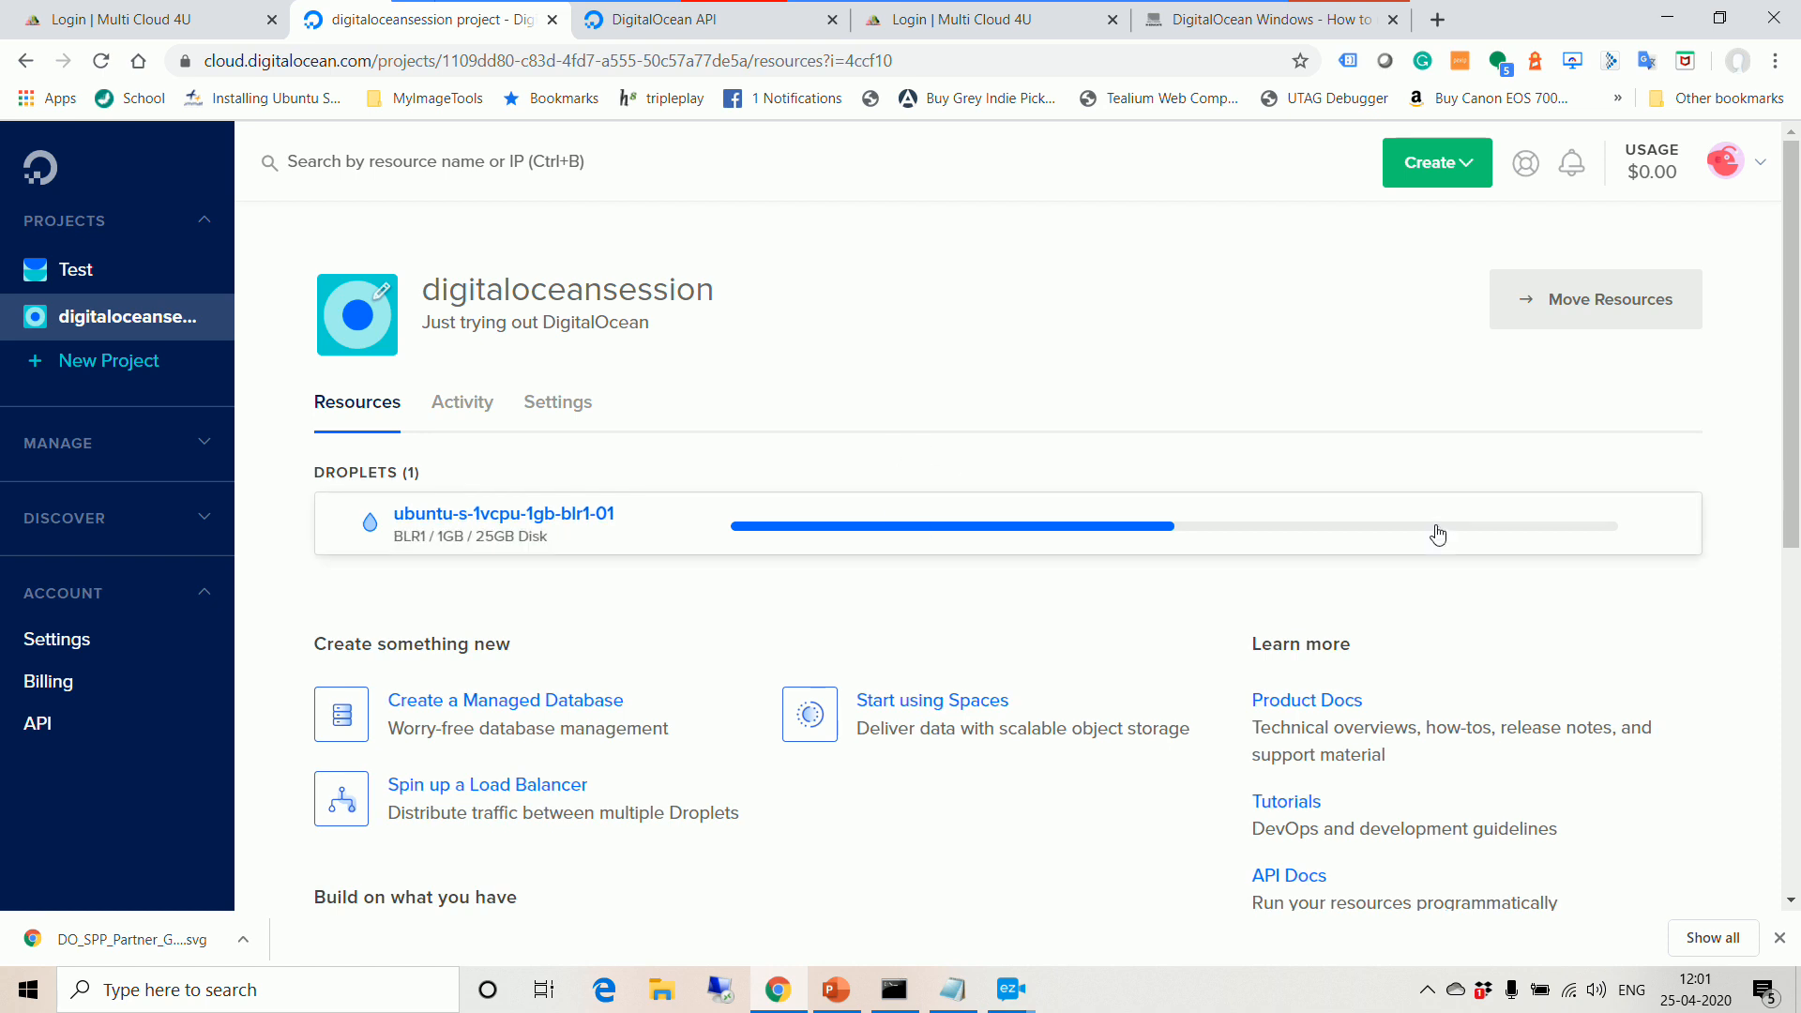
left_click(91, 285)
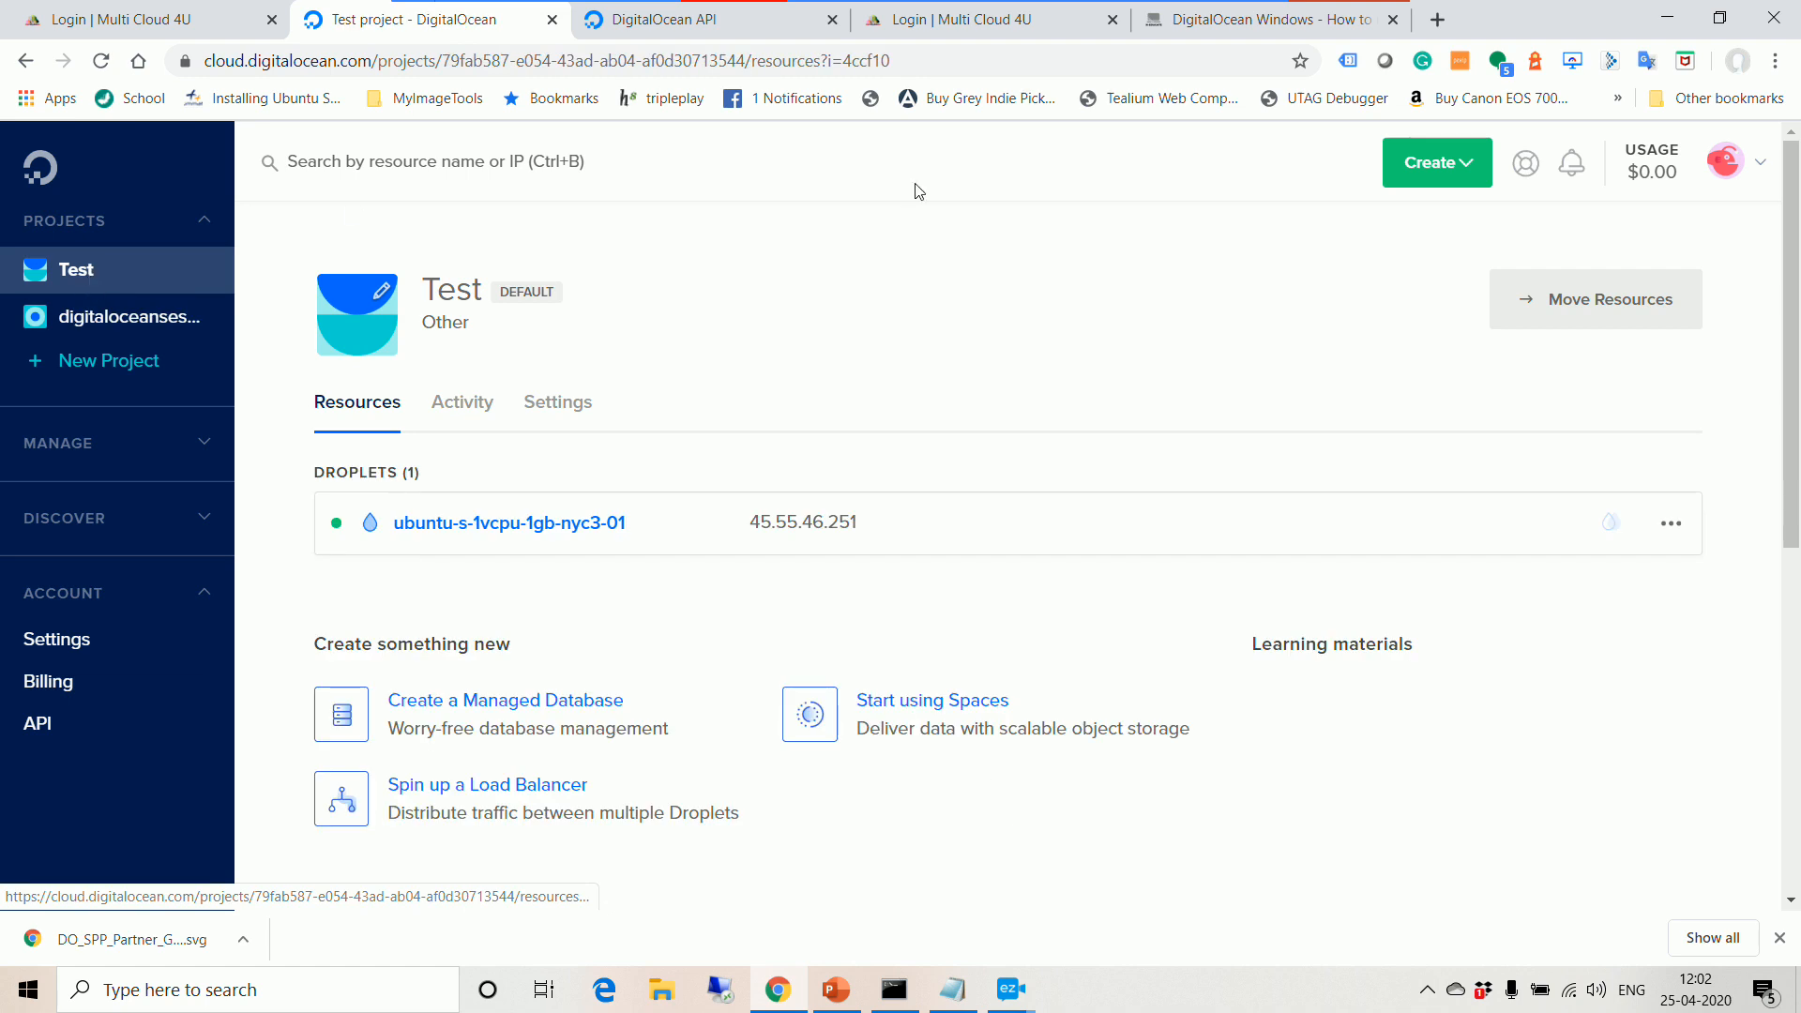
mouse_move(787, 525)
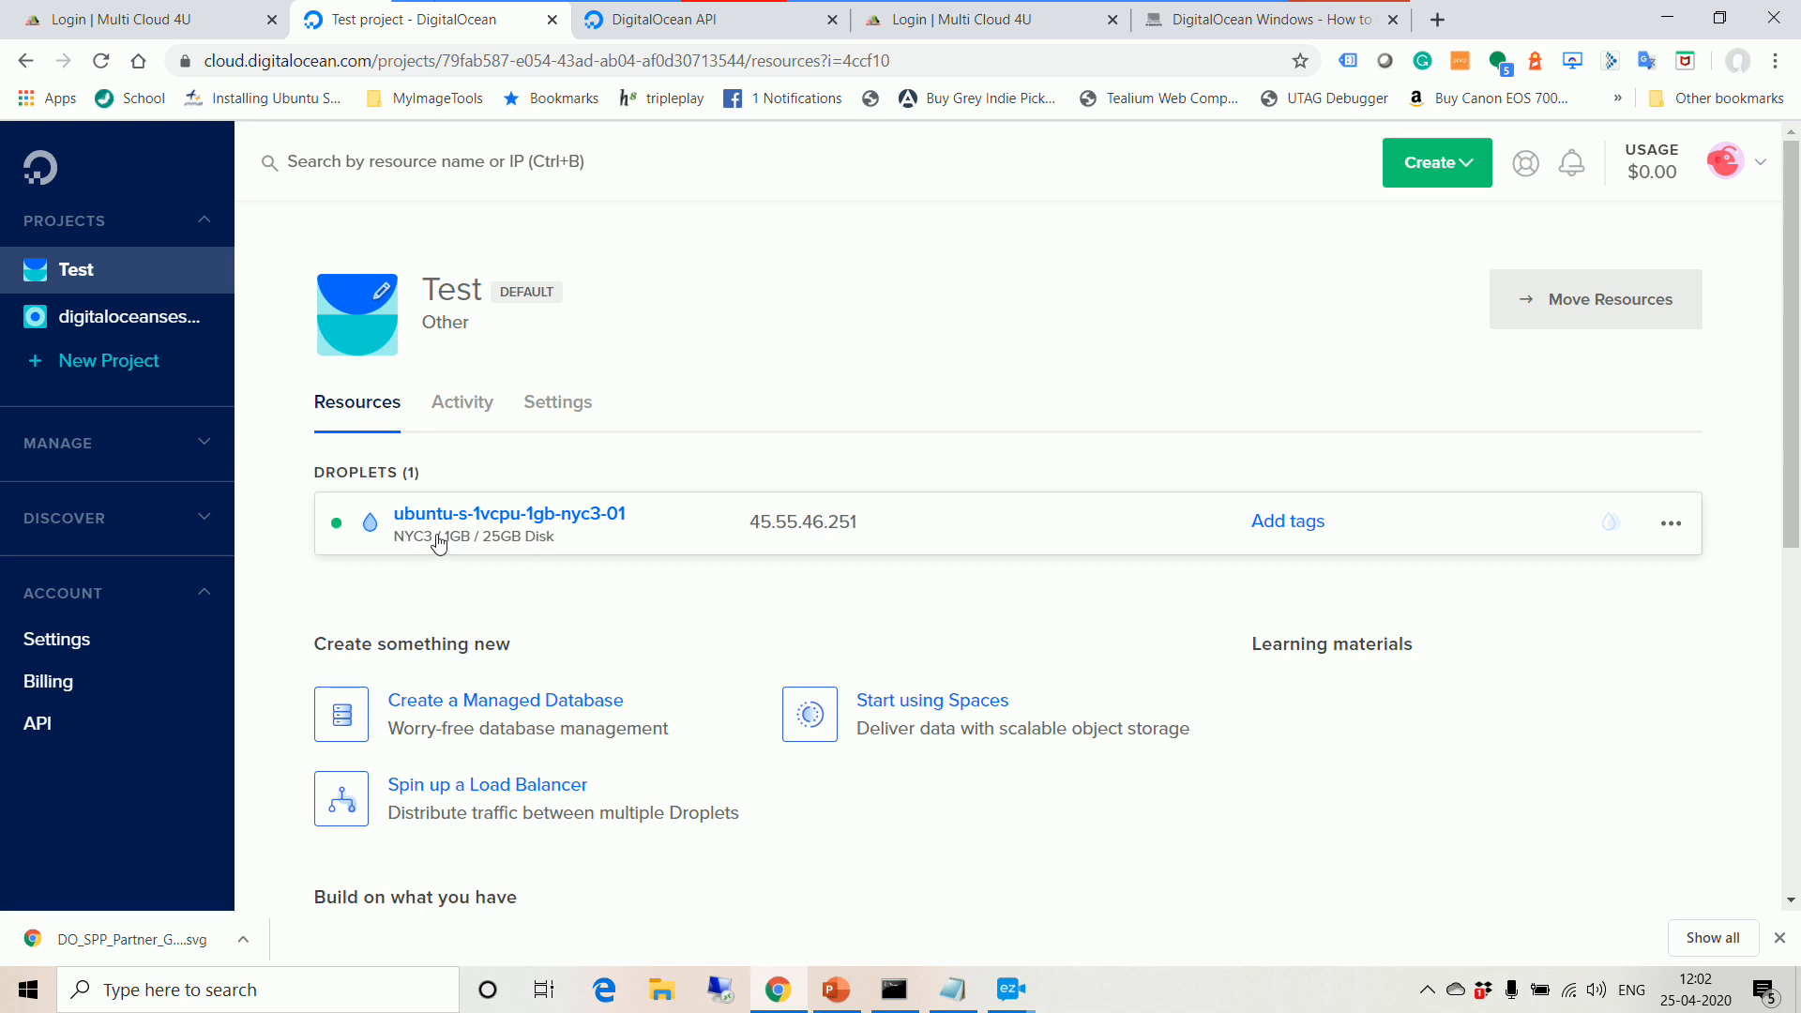
left_click(518, 542)
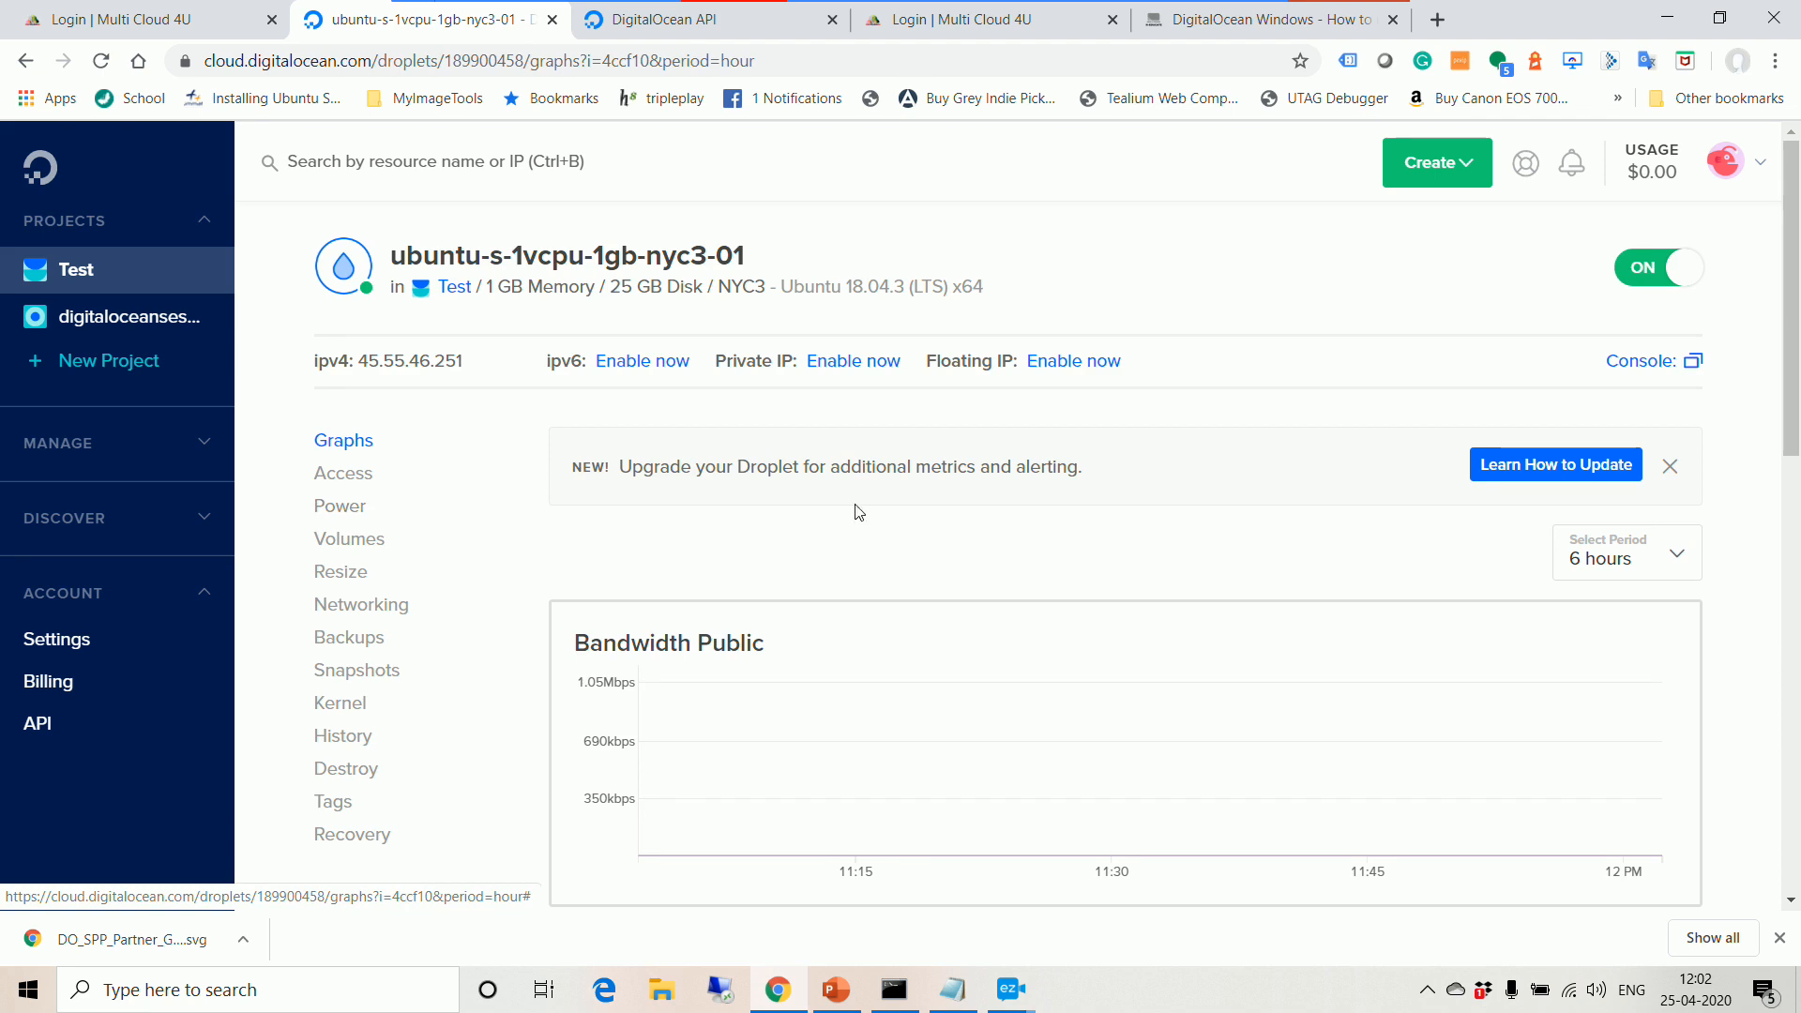
scroll(987, 495, "down", 3)
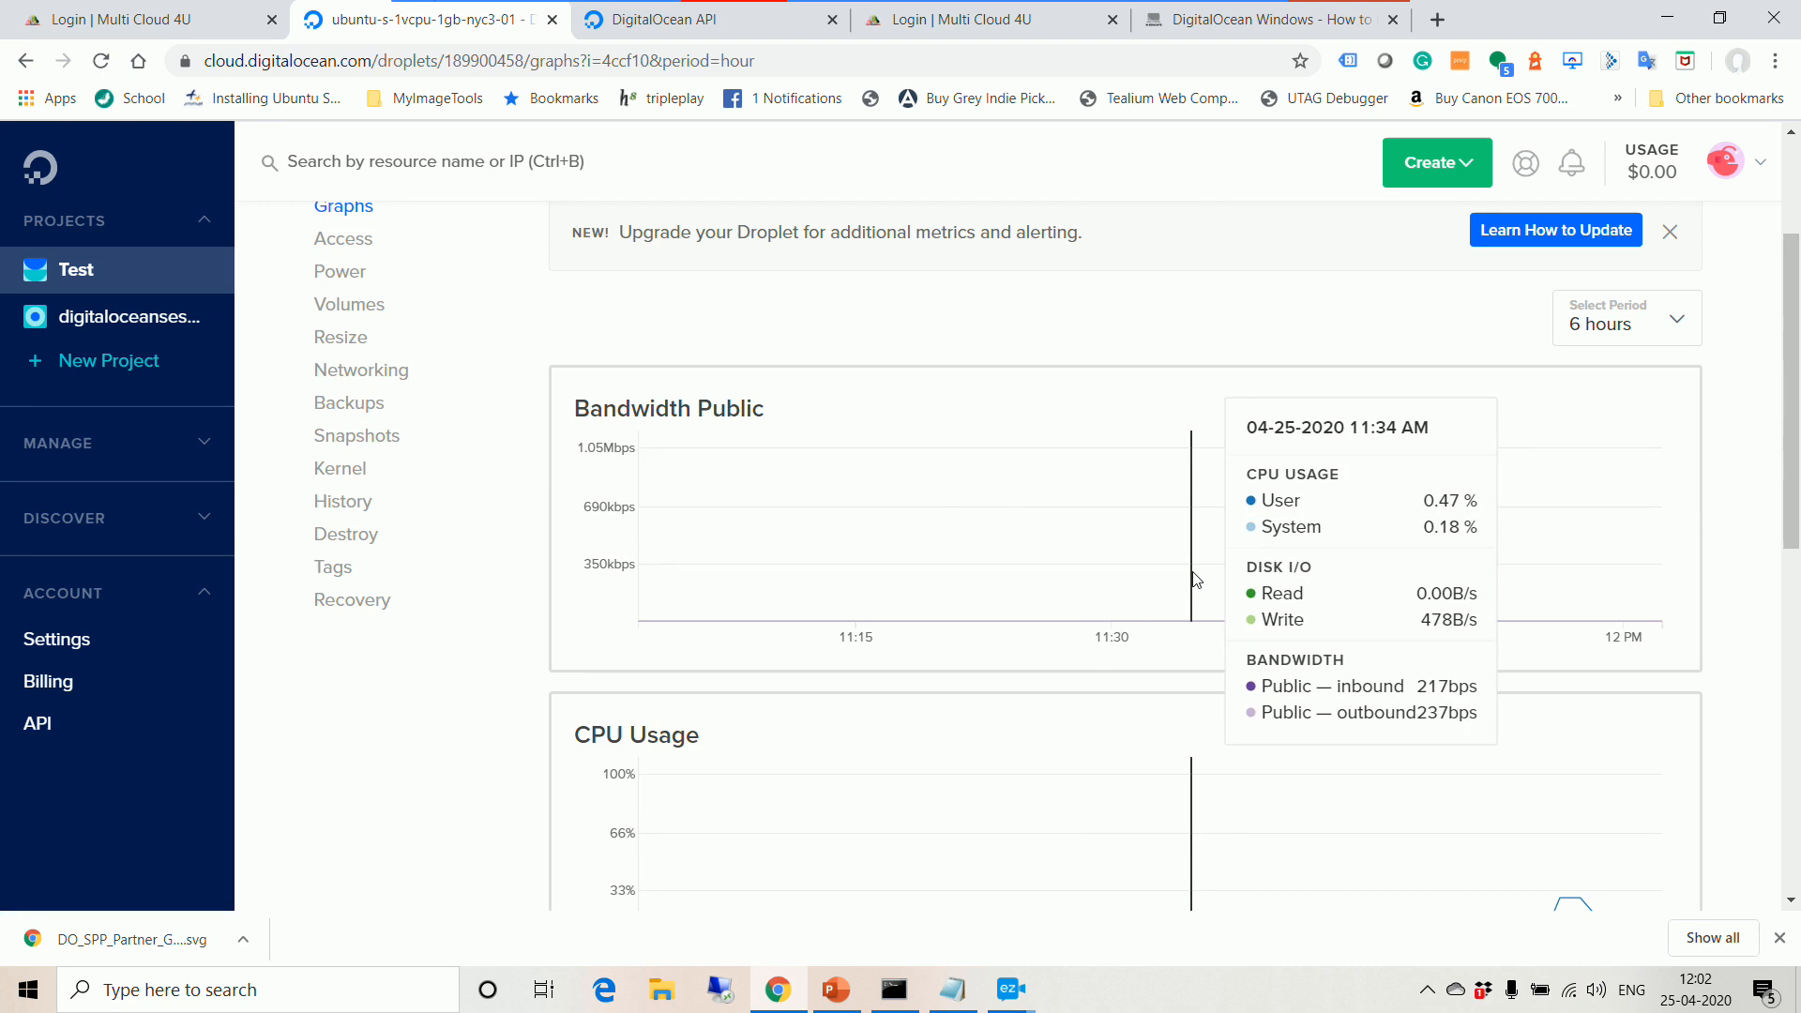
scroll(1097, 691, "up", 3)
scroll(1093, 690, "down", 3)
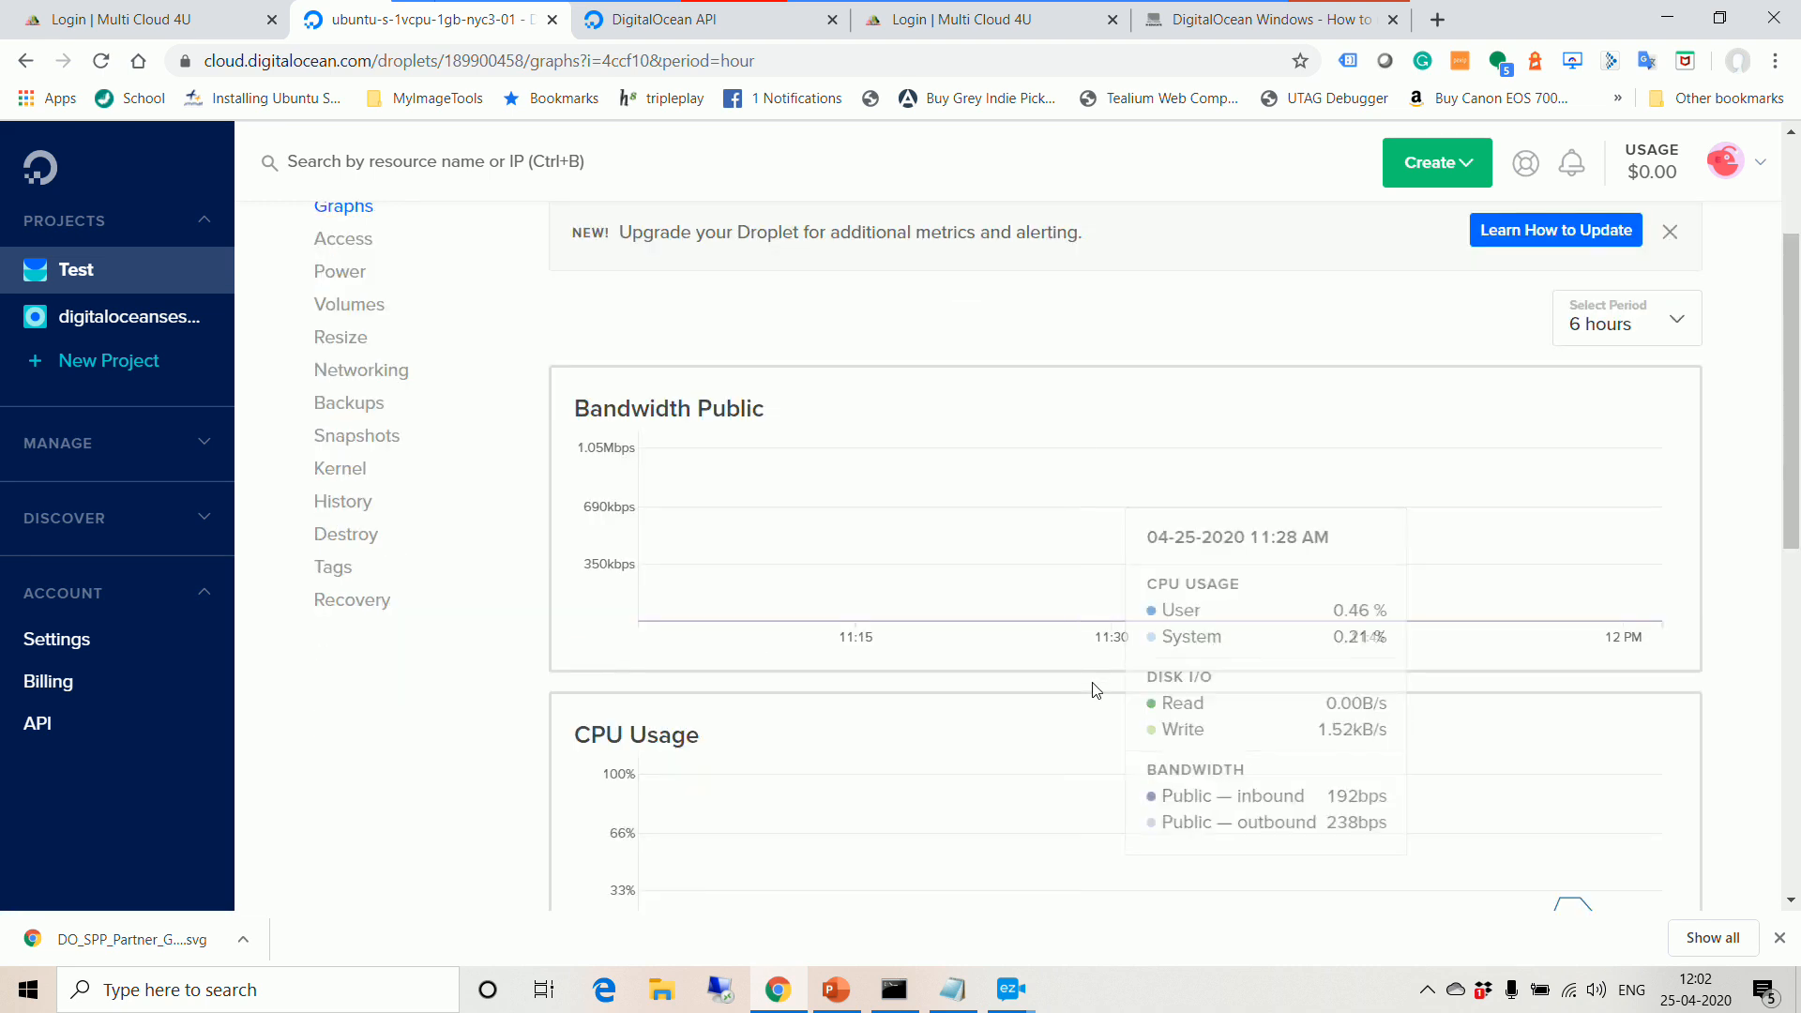
scroll(987, 726, "down", 1)
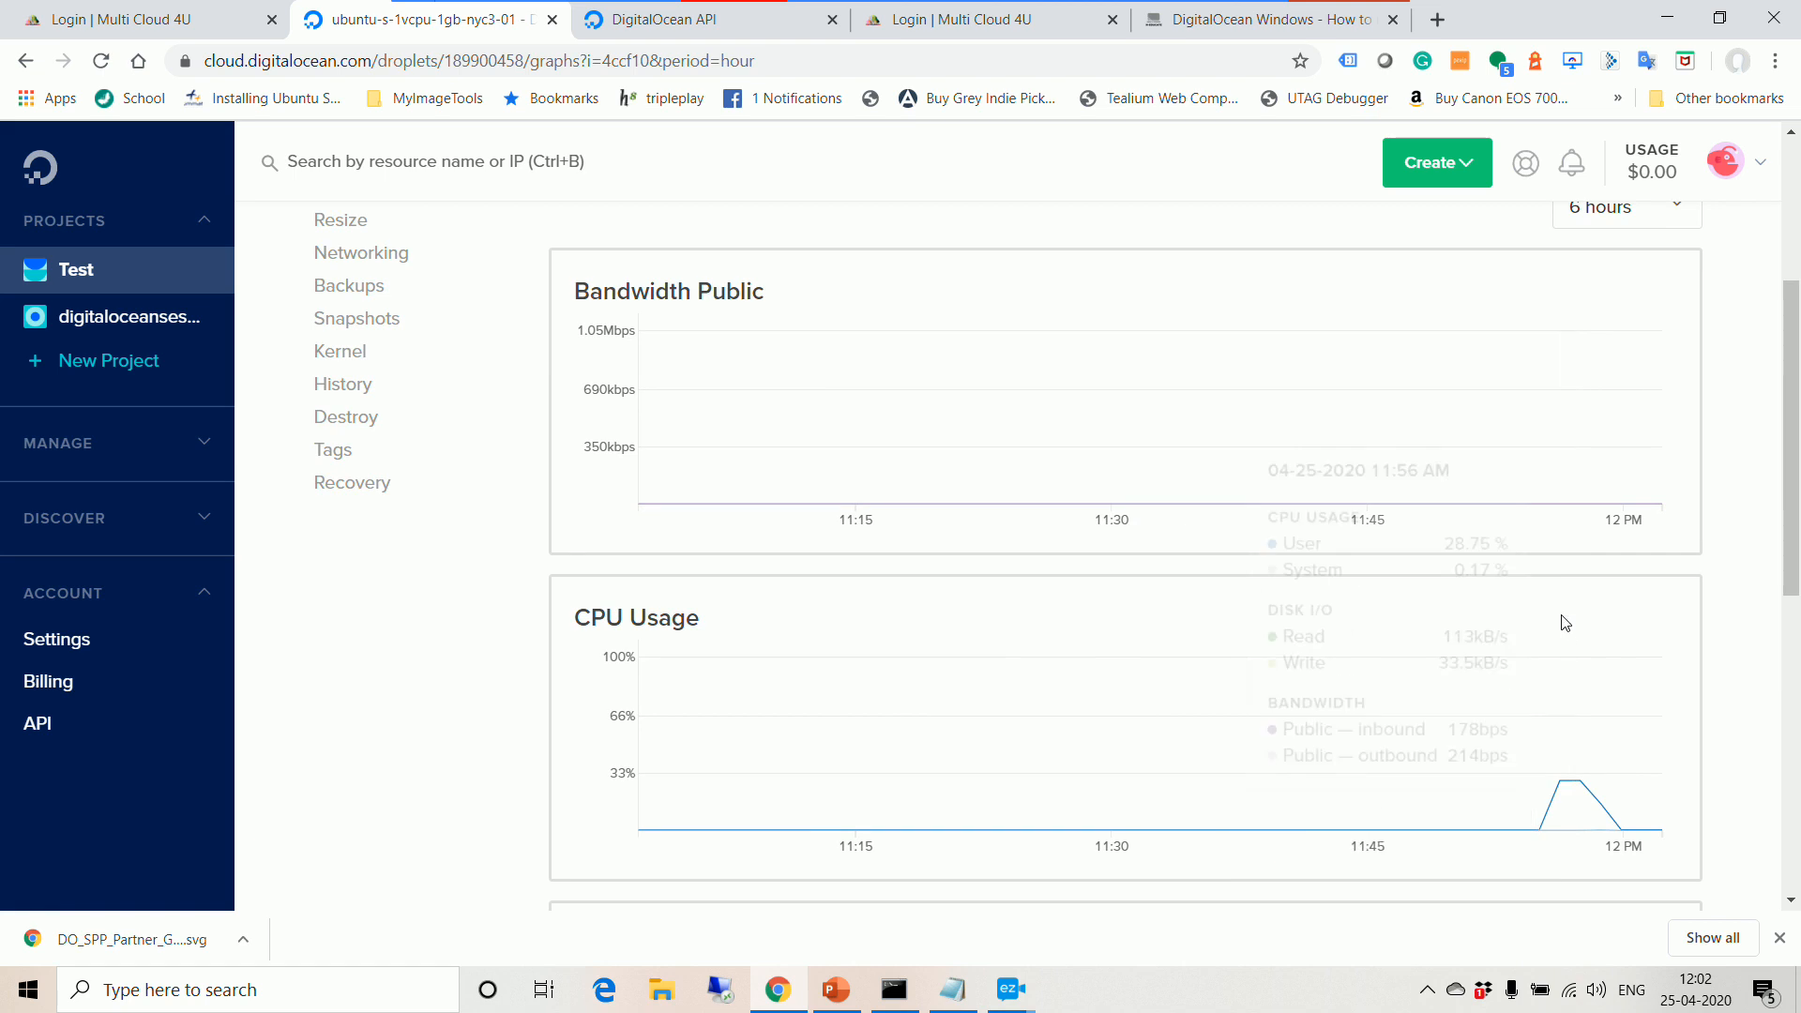
scroll(1562, 720, "down", 3)
scroll(1562, 720, "down", 1)
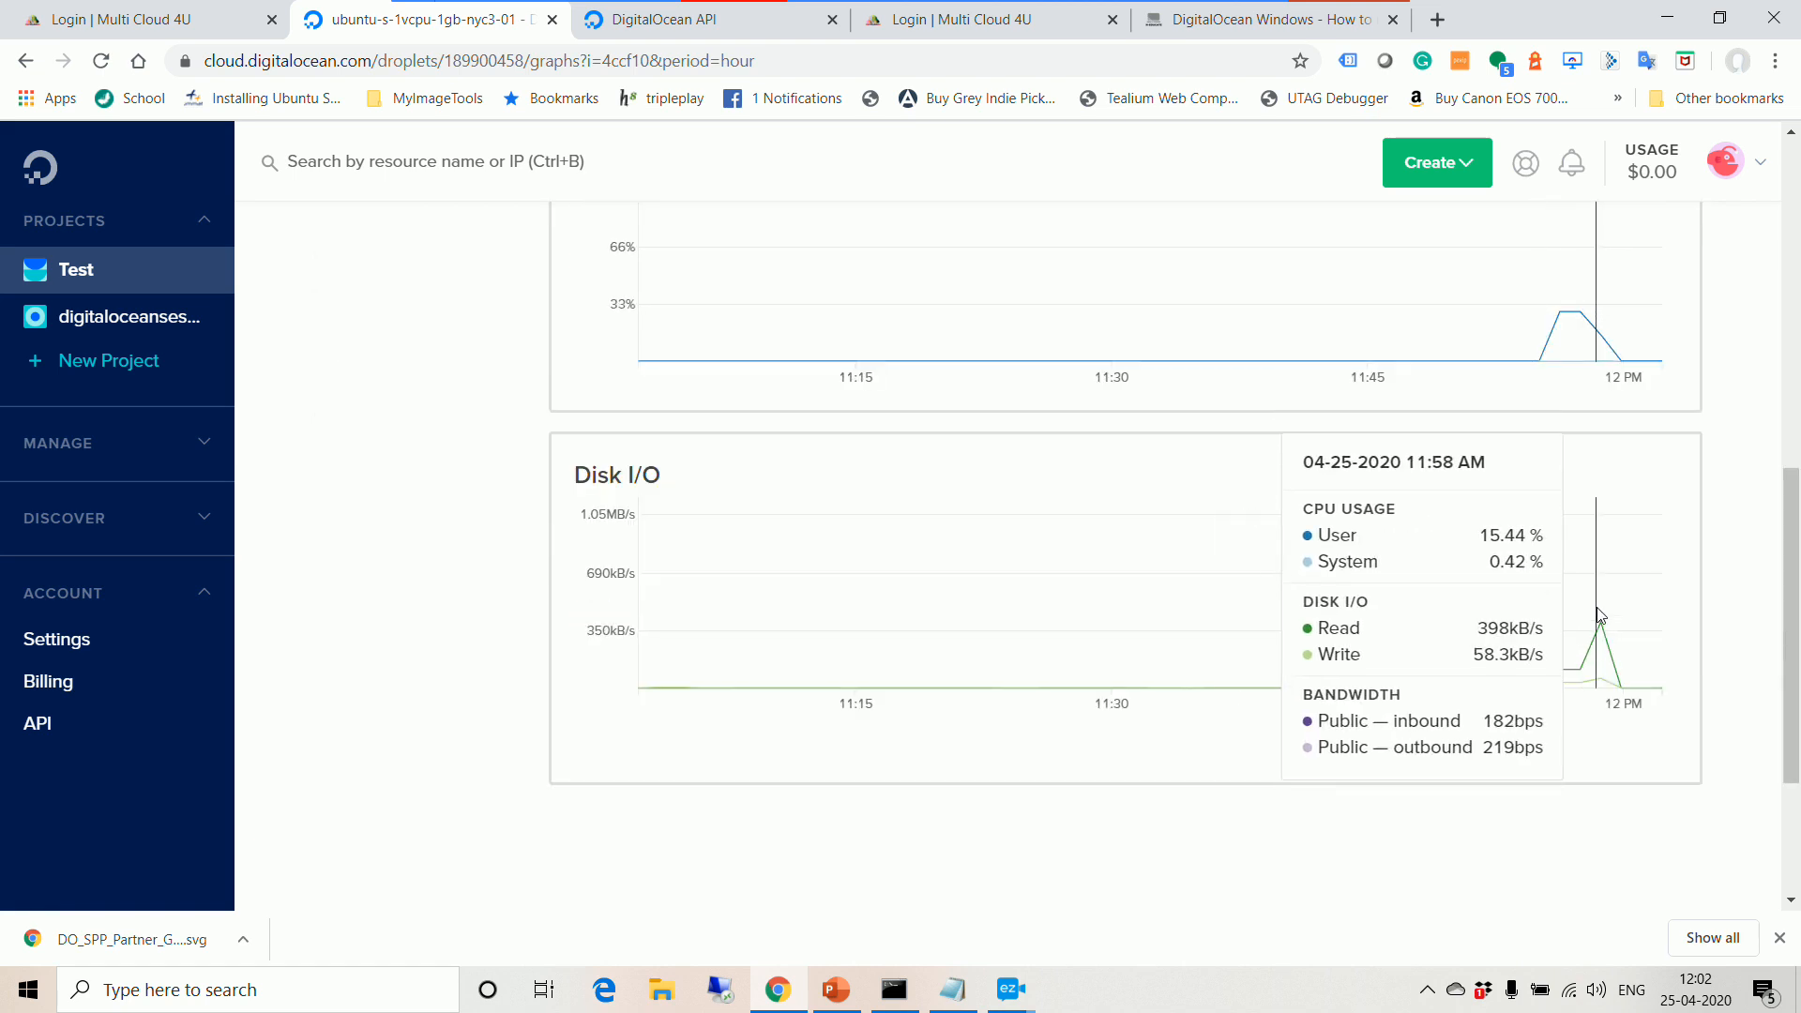
scroll(1600, 616, "down", 1)
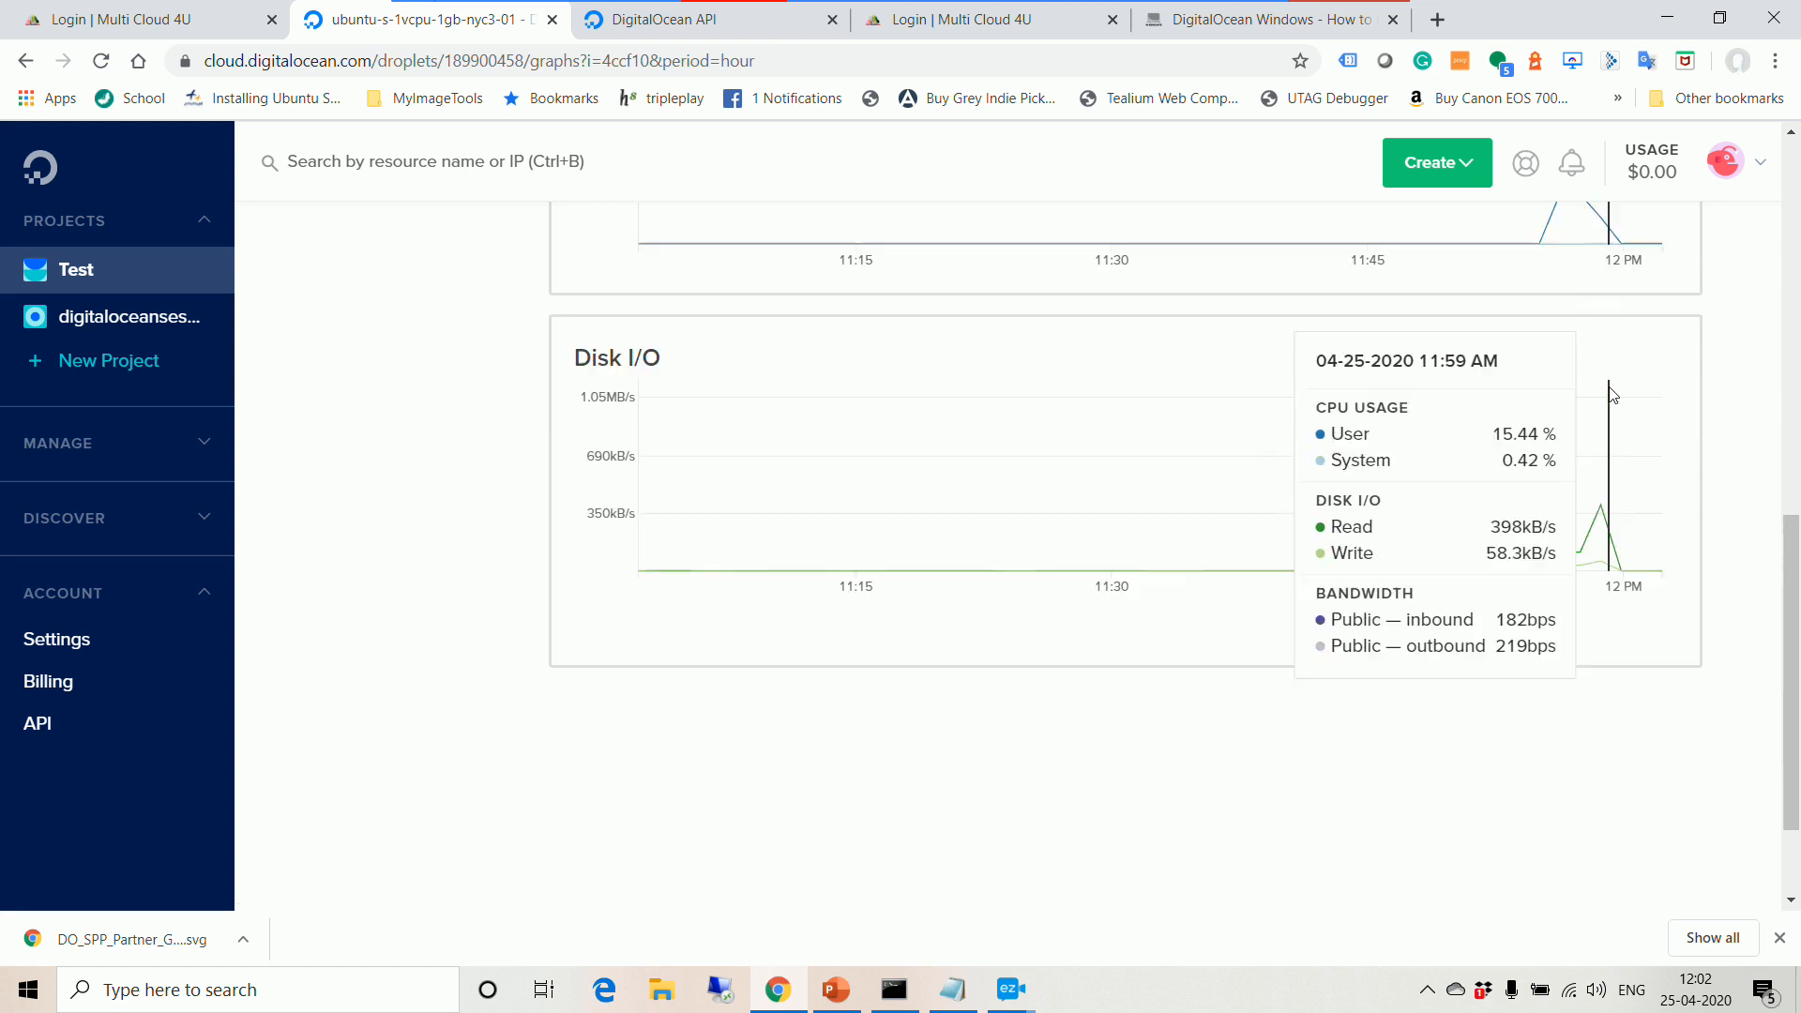
scroll(1595, 469, "up", 4)
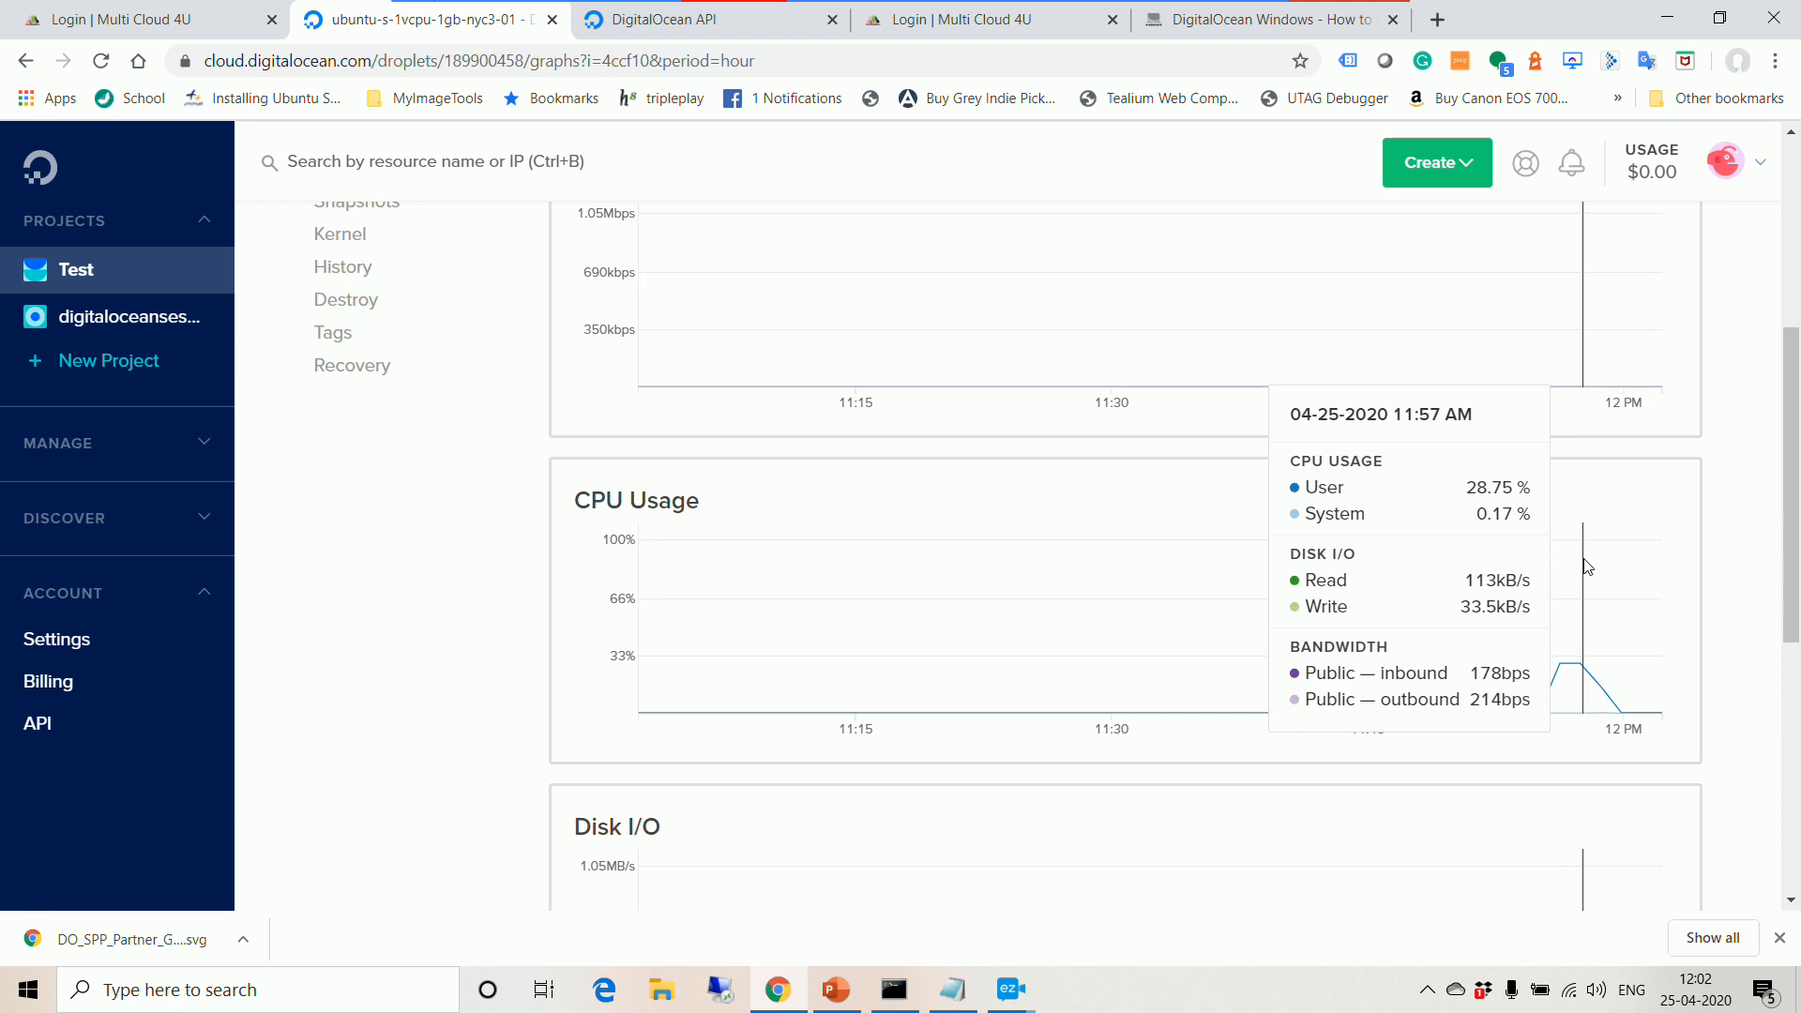
scroll(1587, 566, "down", 2)
scroll(1588, 566, "down", 1)
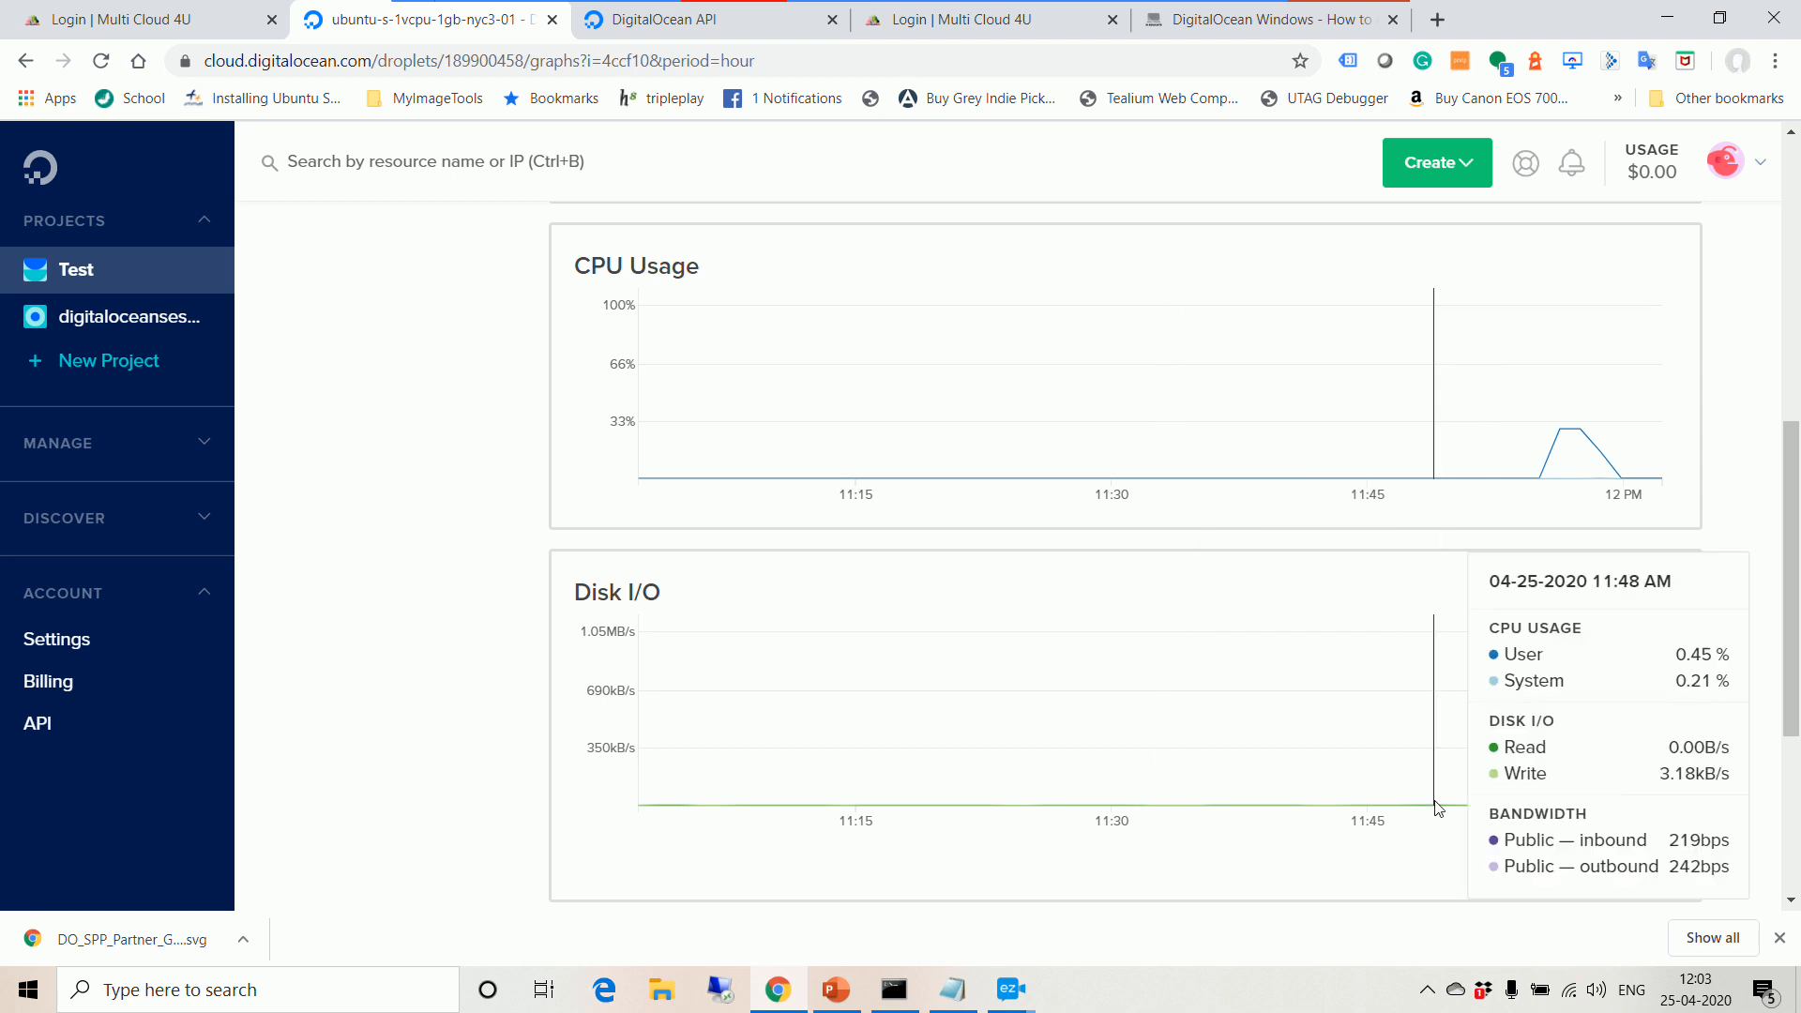
scroll(1110, 797, "up", 4)
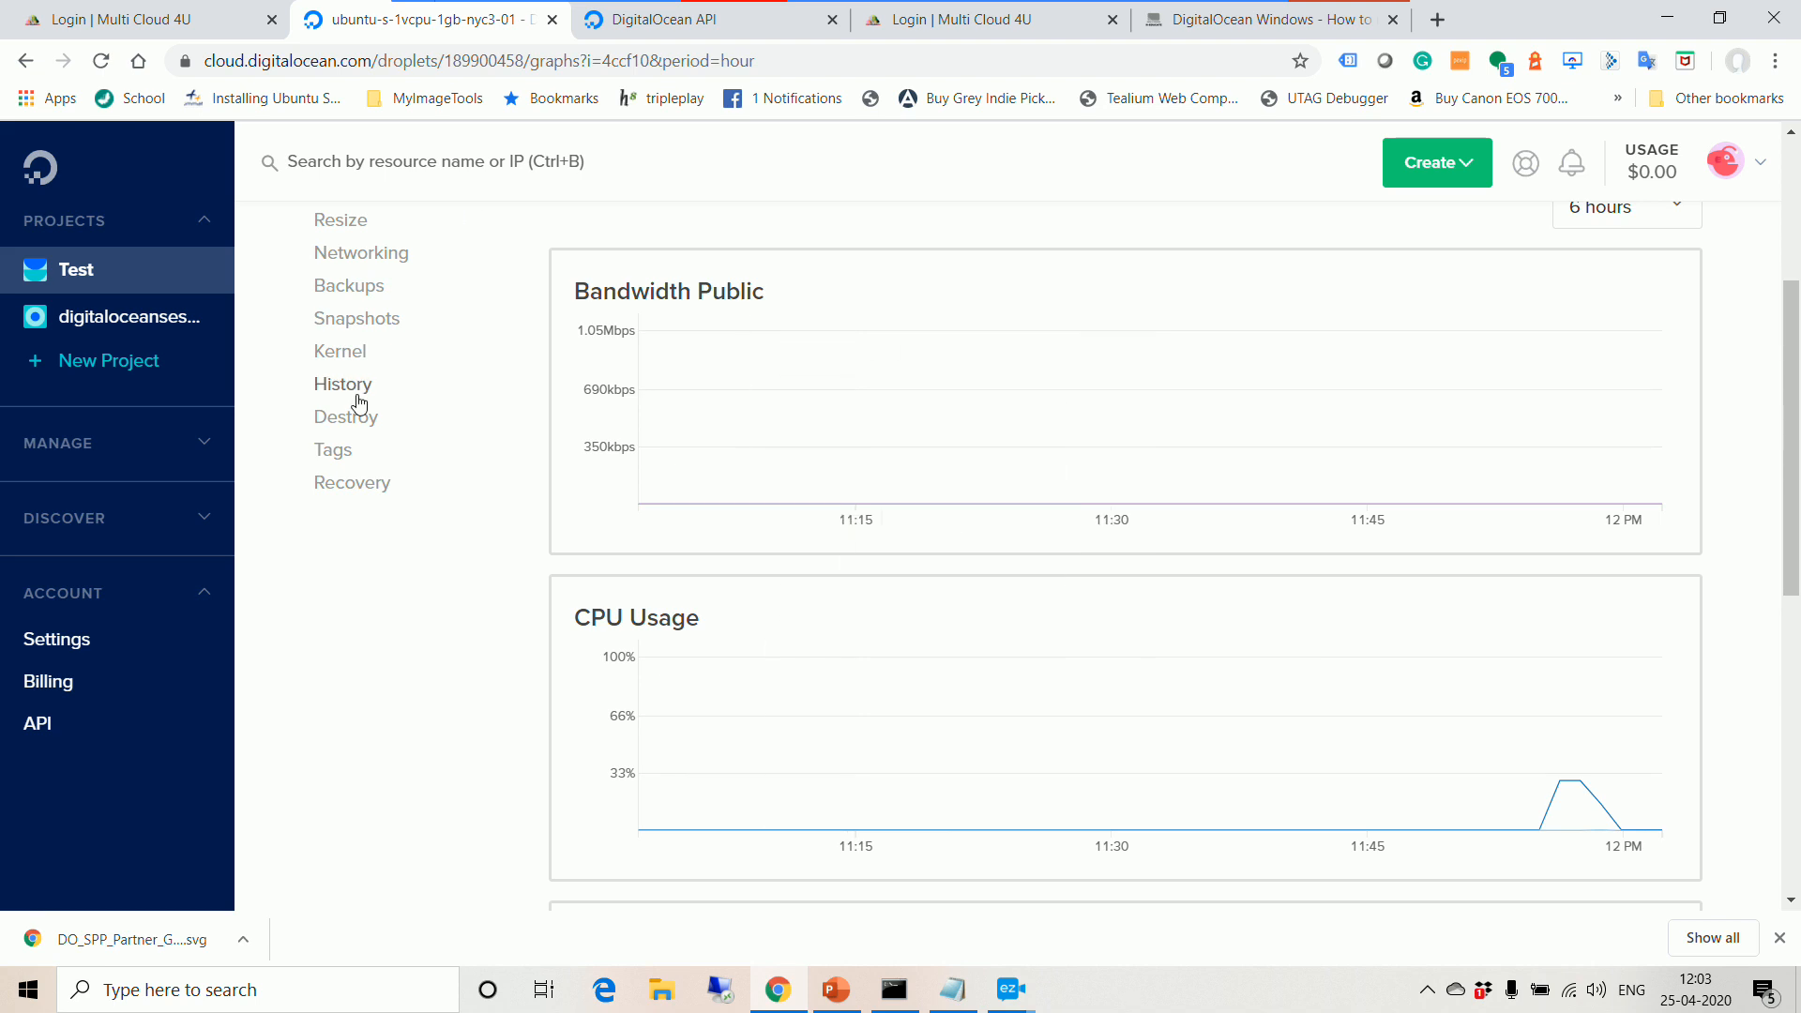
Step: Review the droplet's Networking and Resize pages
left_click(361, 295)
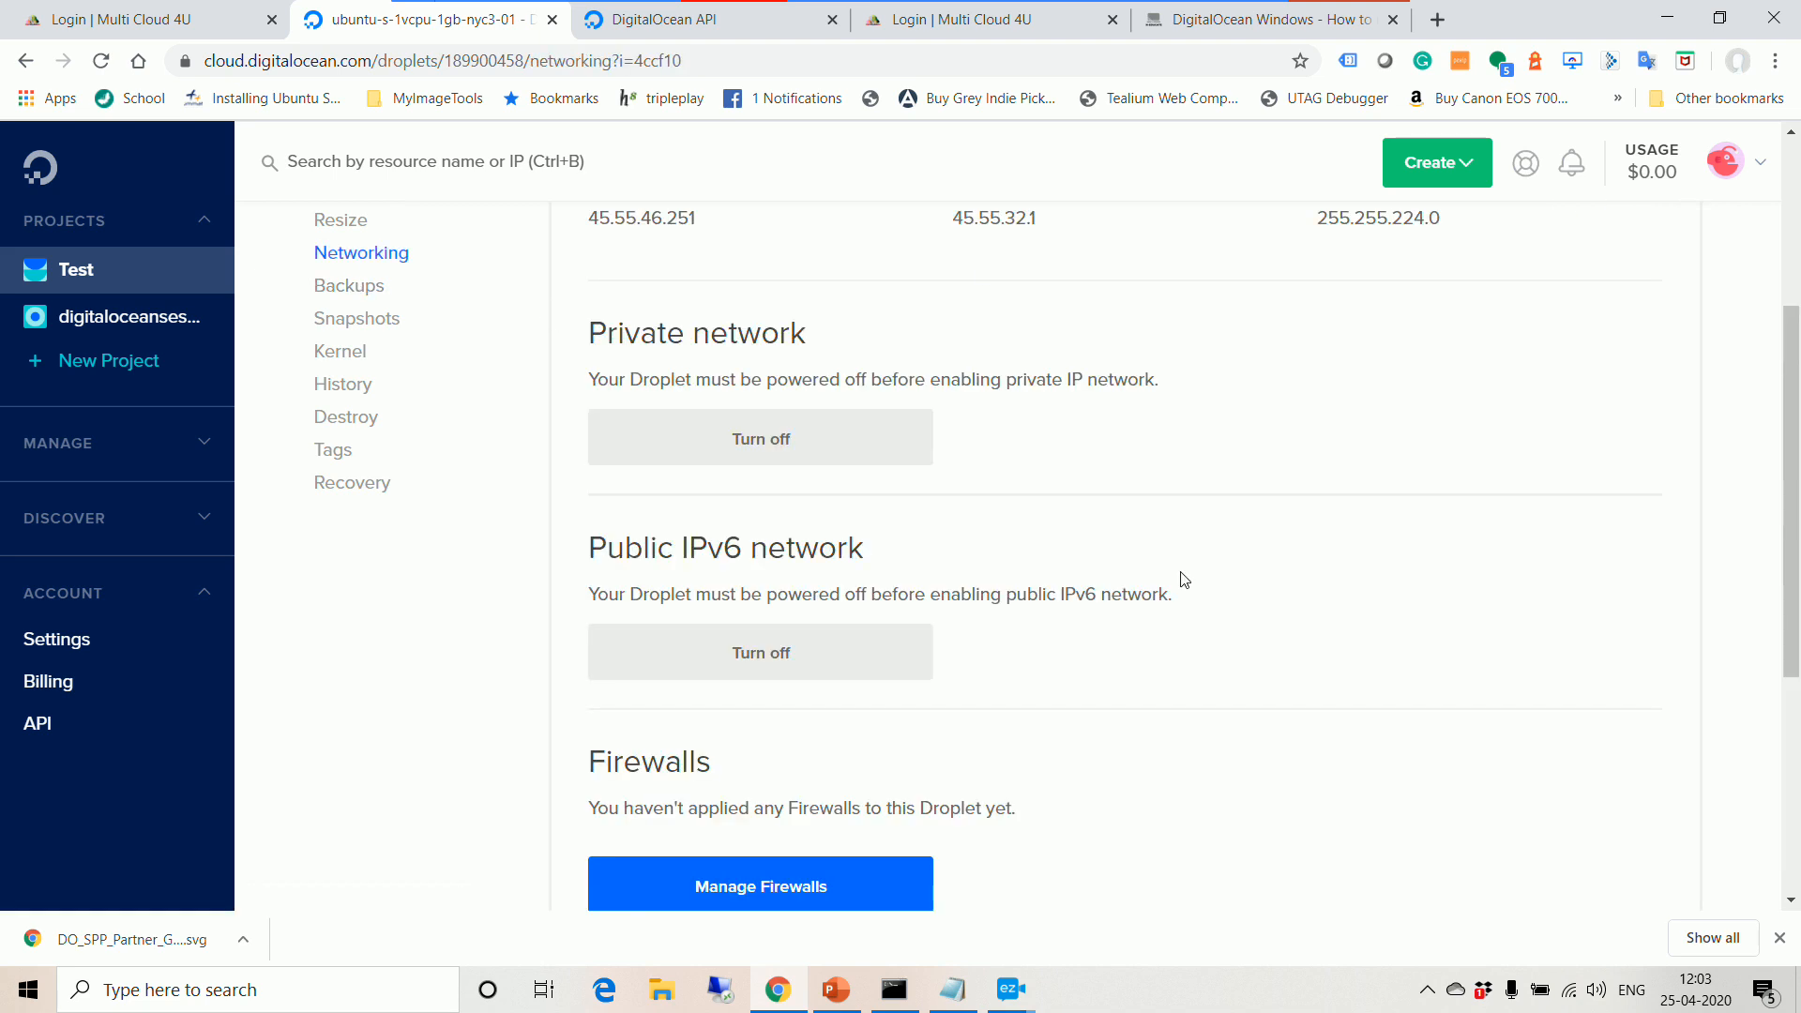
scroll(968, 544, "up", 3)
scroll(844, 584, "down", 3)
scroll(1070, 684, "down", 3)
scroll(1319, 631, "up", 5)
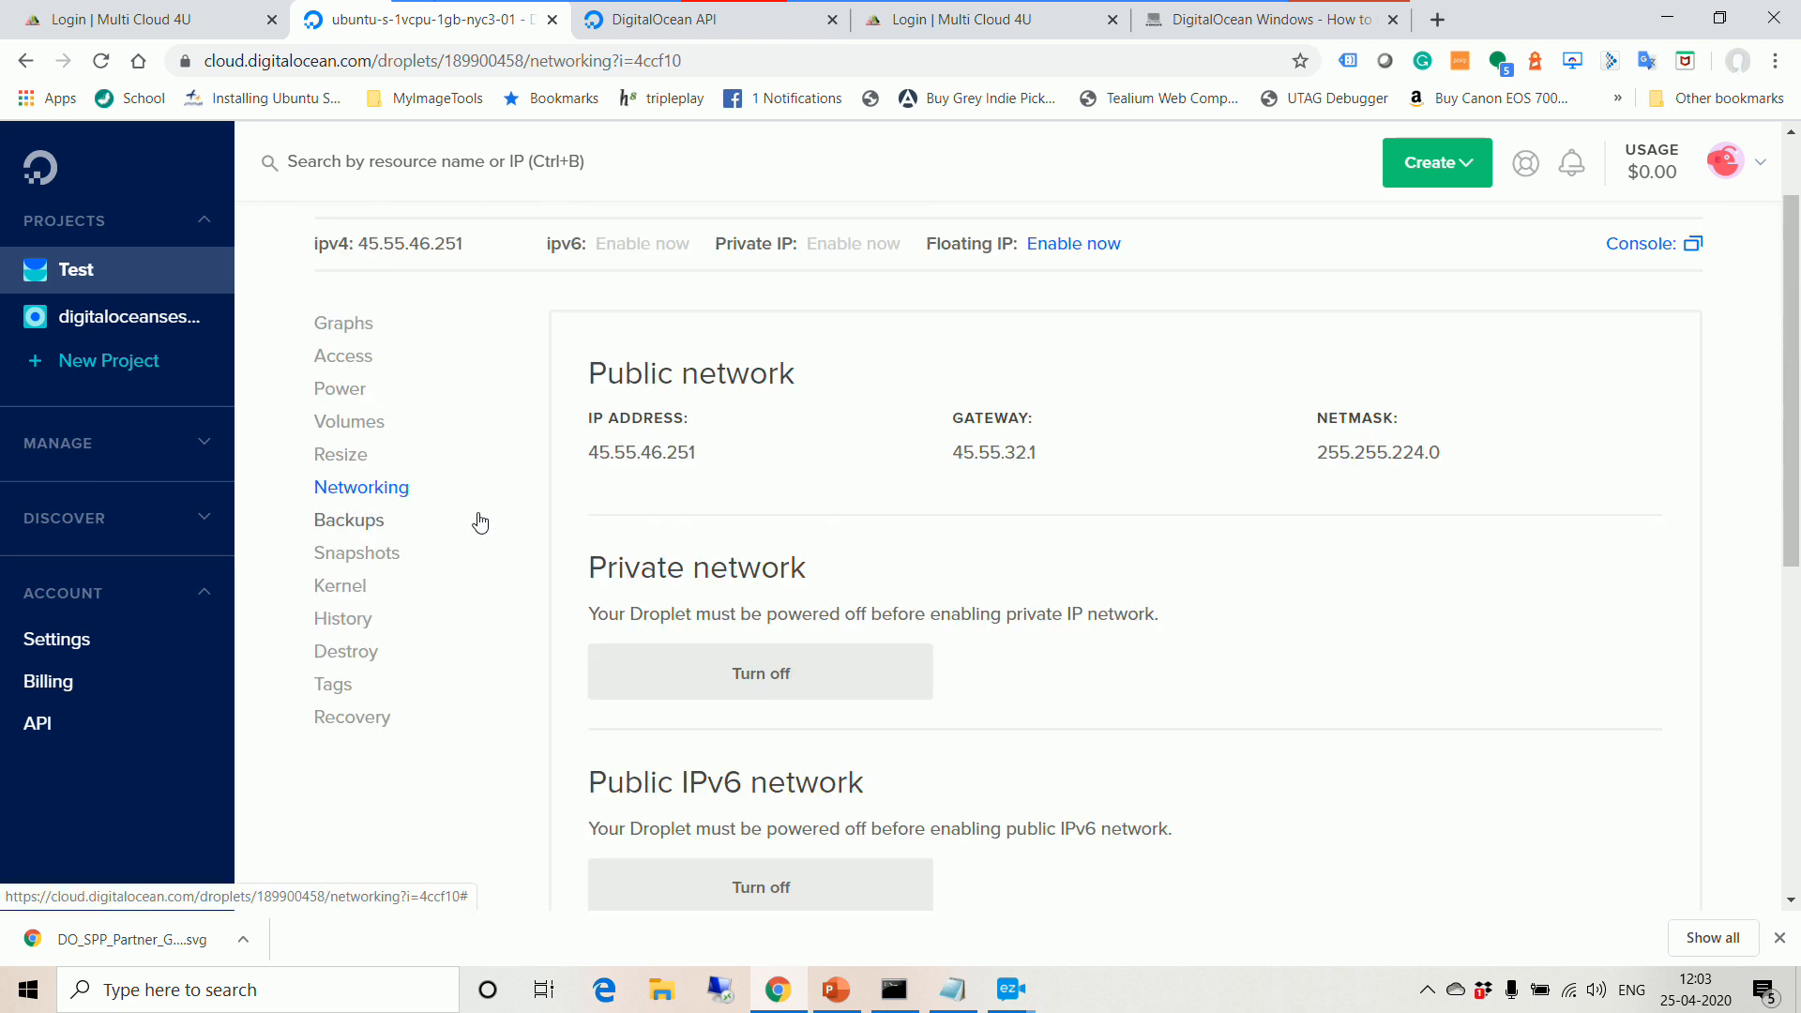
left_click(352, 456)
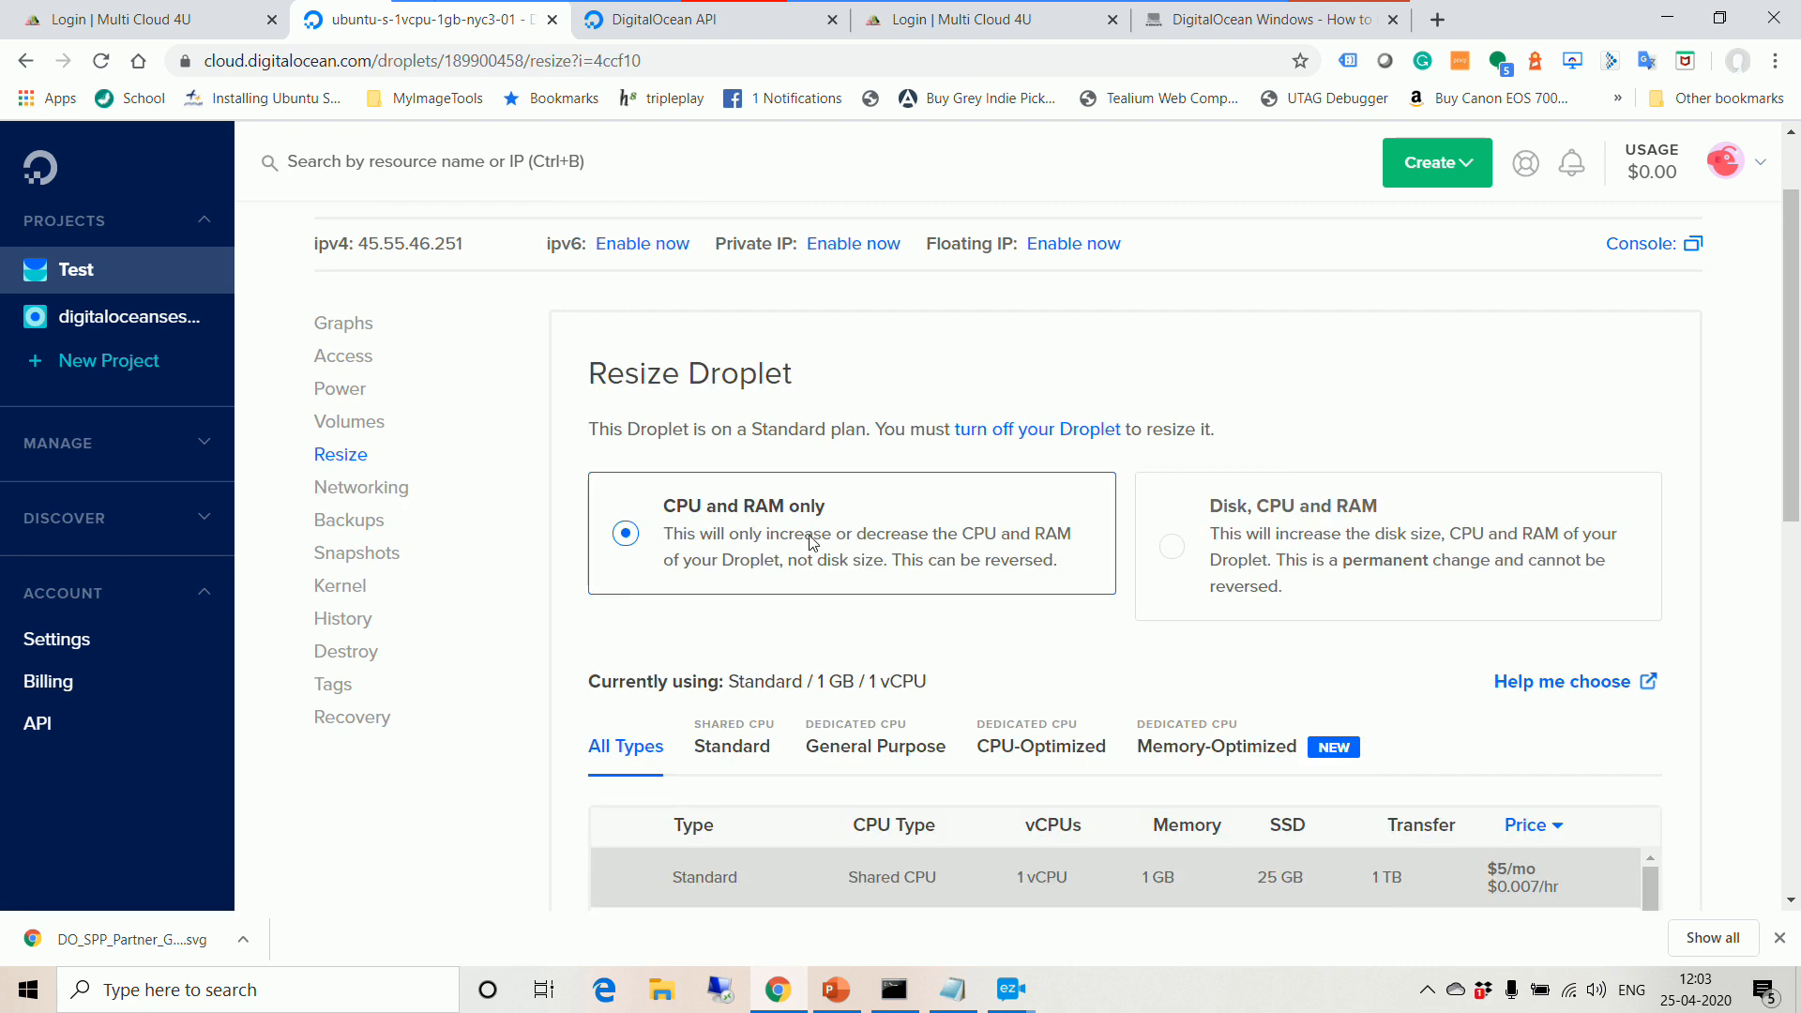
scroll(1360, 573, "down", 2)
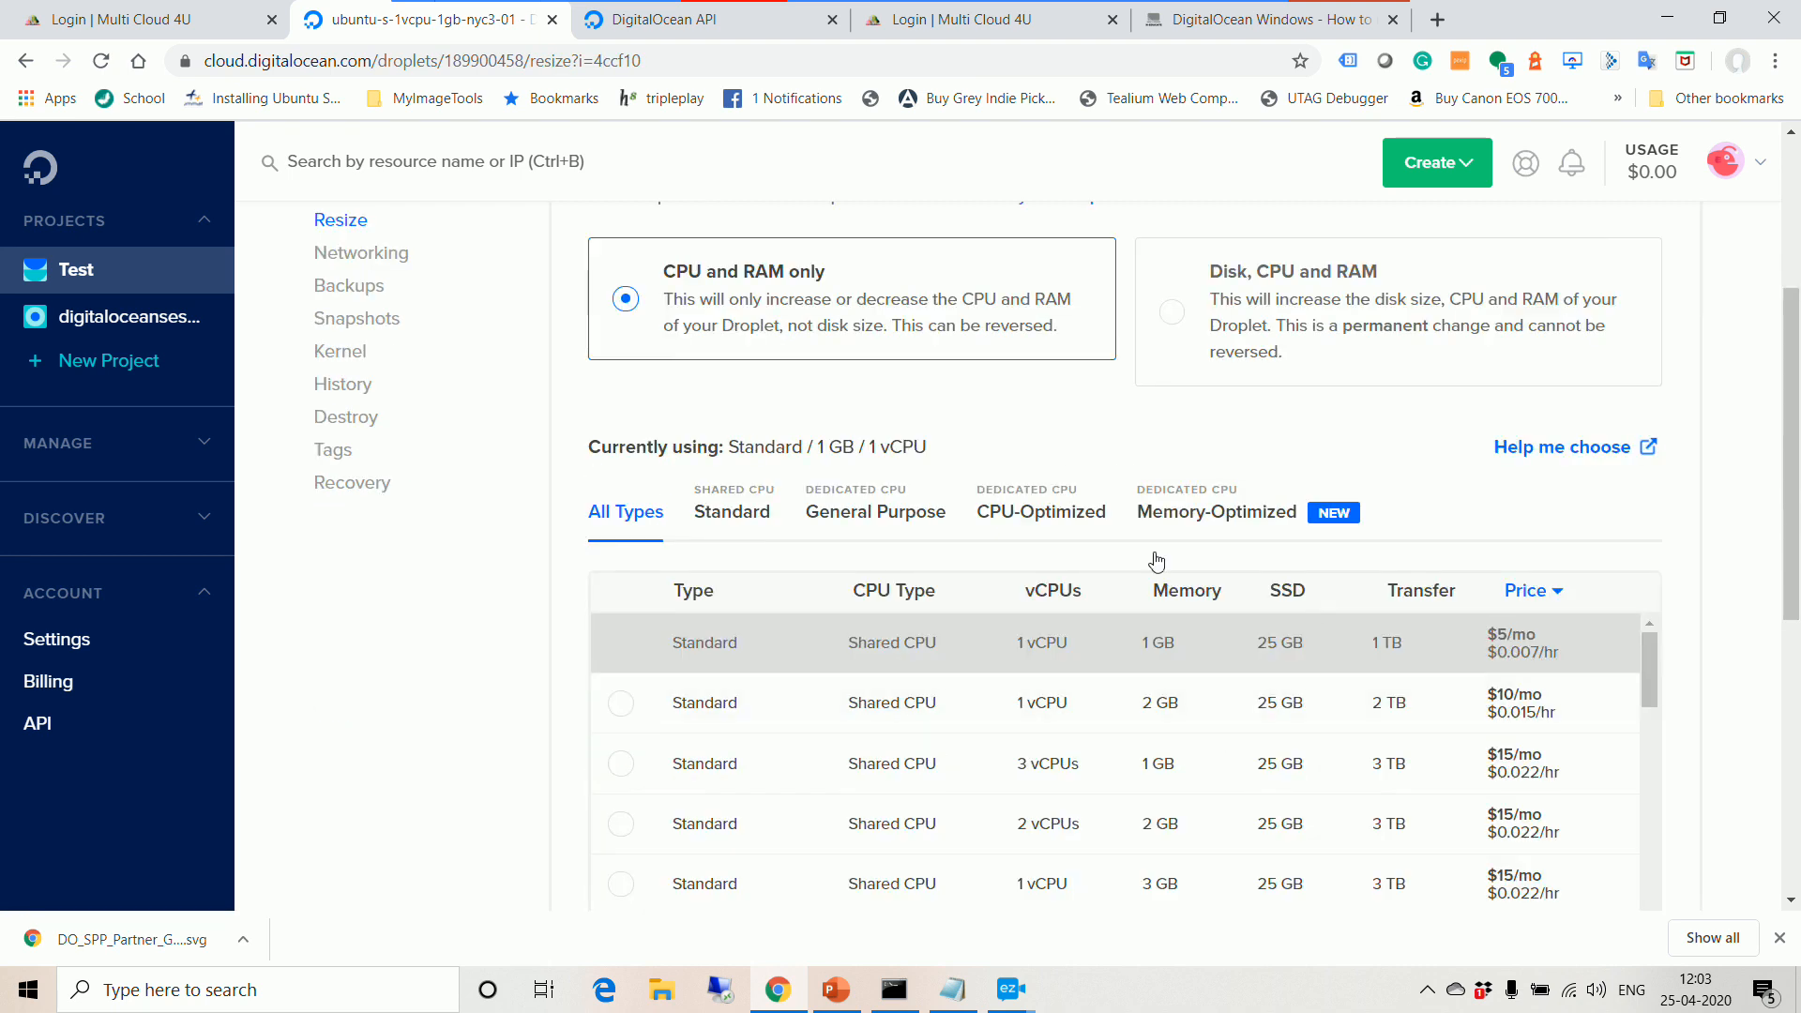
scroll(1257, 561, "up", 2)
Step: Look through the droplet's Backups, Snapshots, Kernel, History and Tags pages
left_click(362, 528)
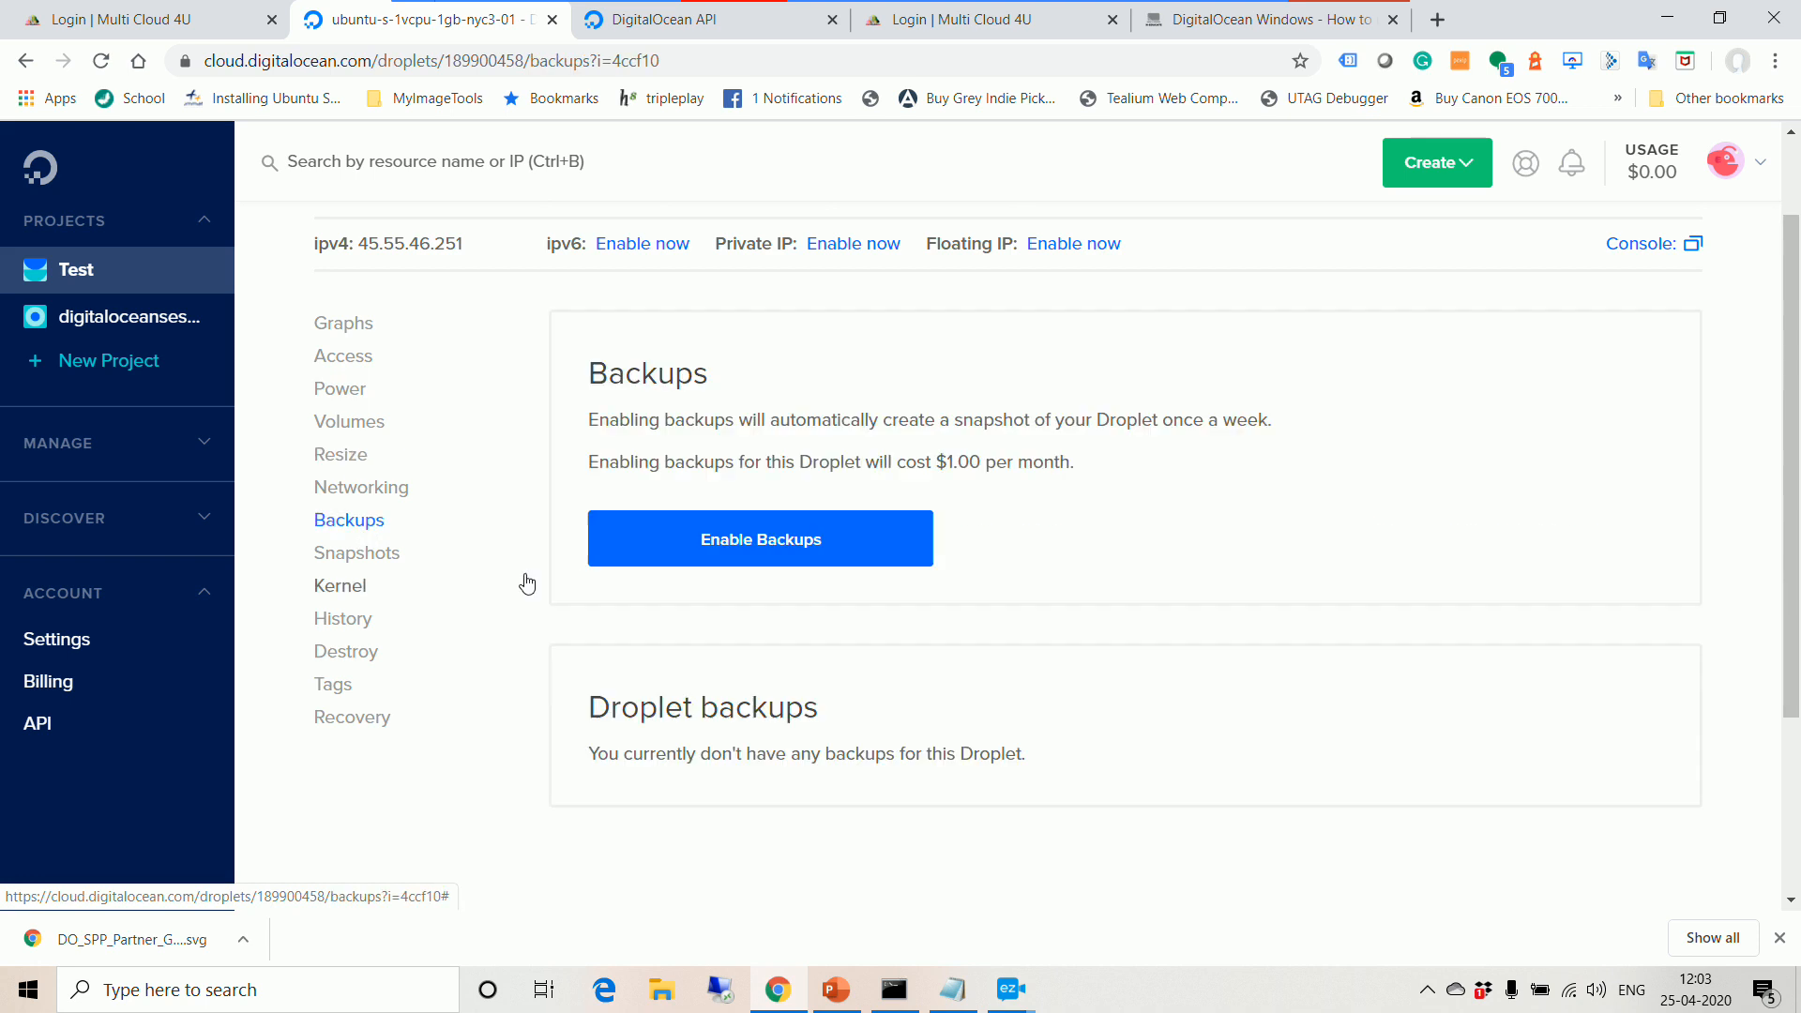
left_click(359, 561)
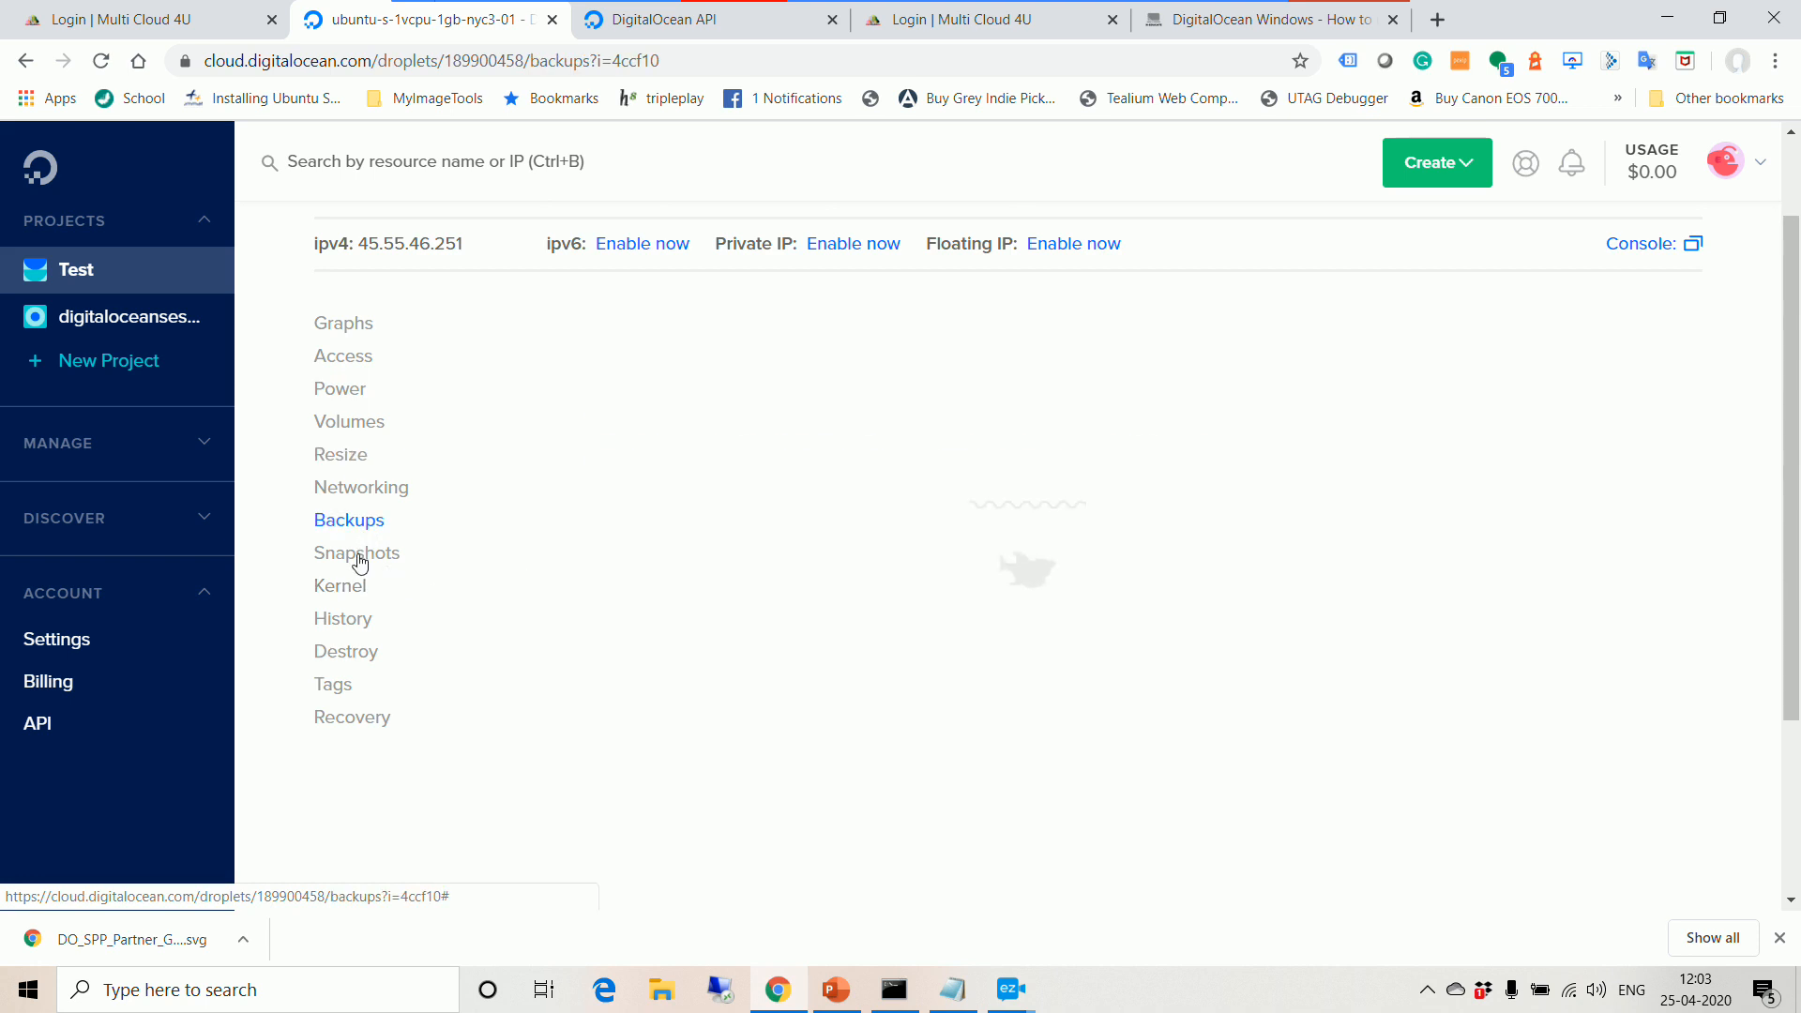
left_click(371, 624)
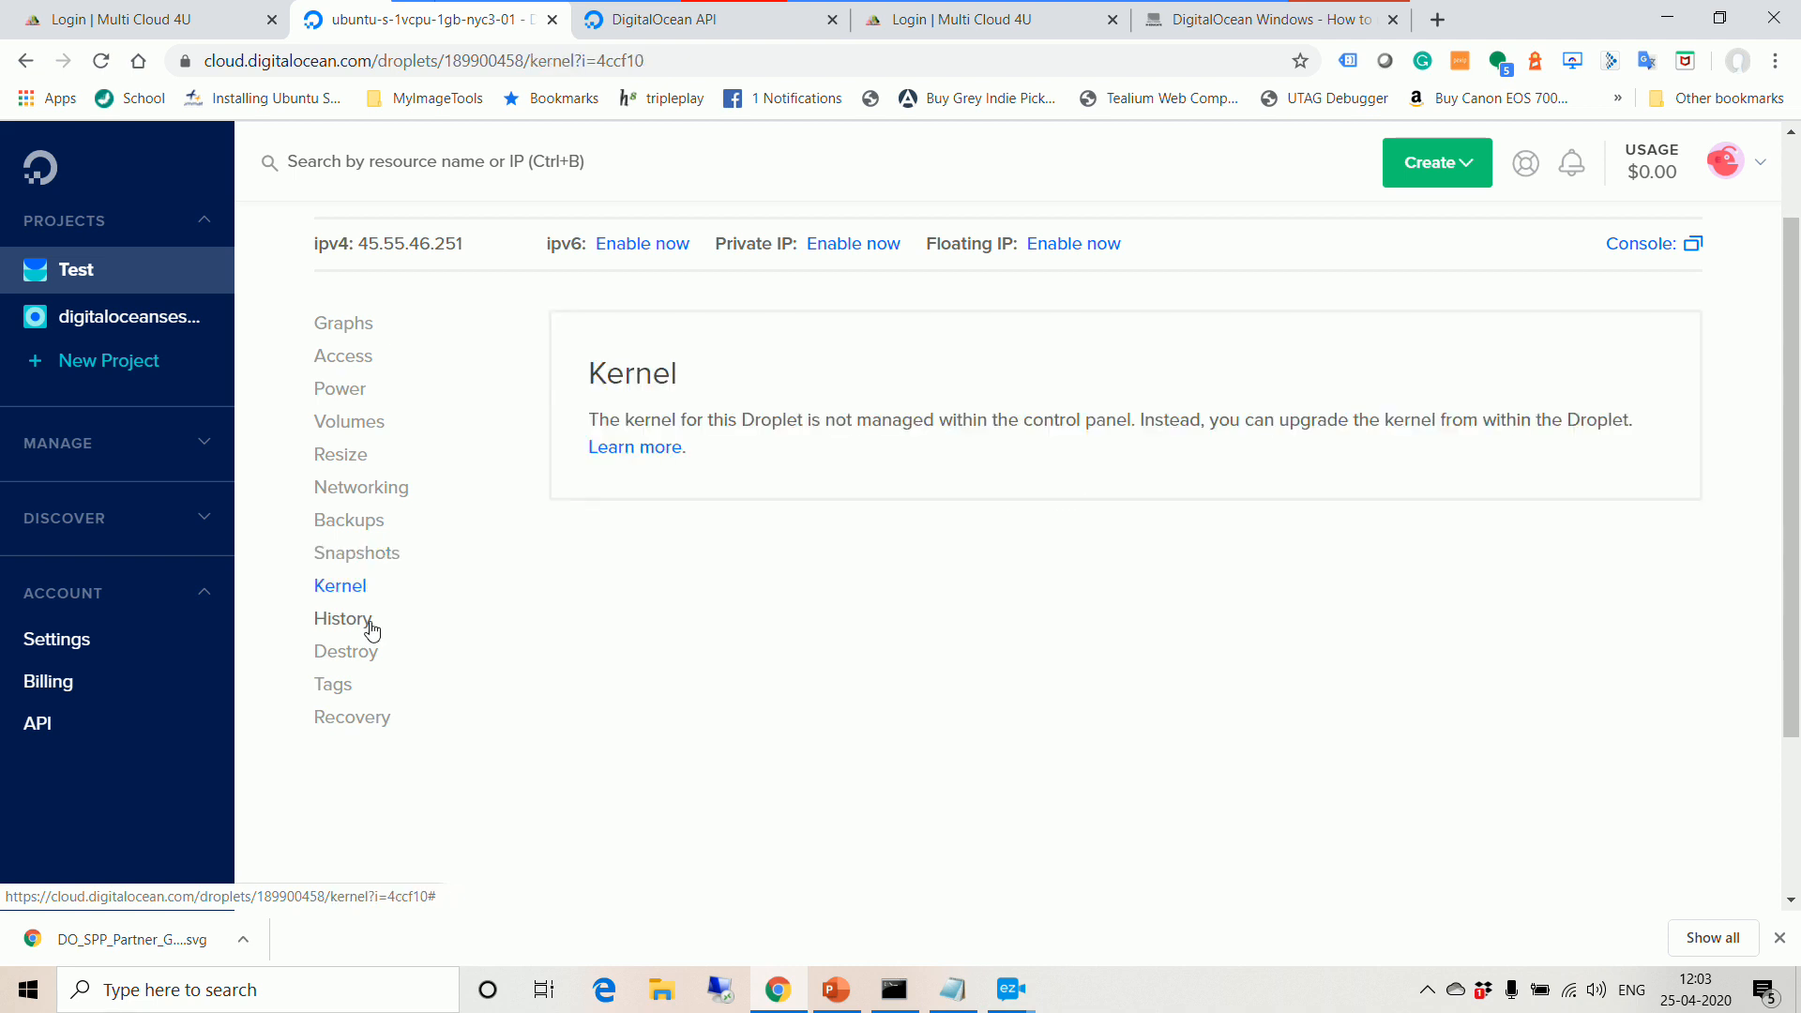
left_click(371, 622)
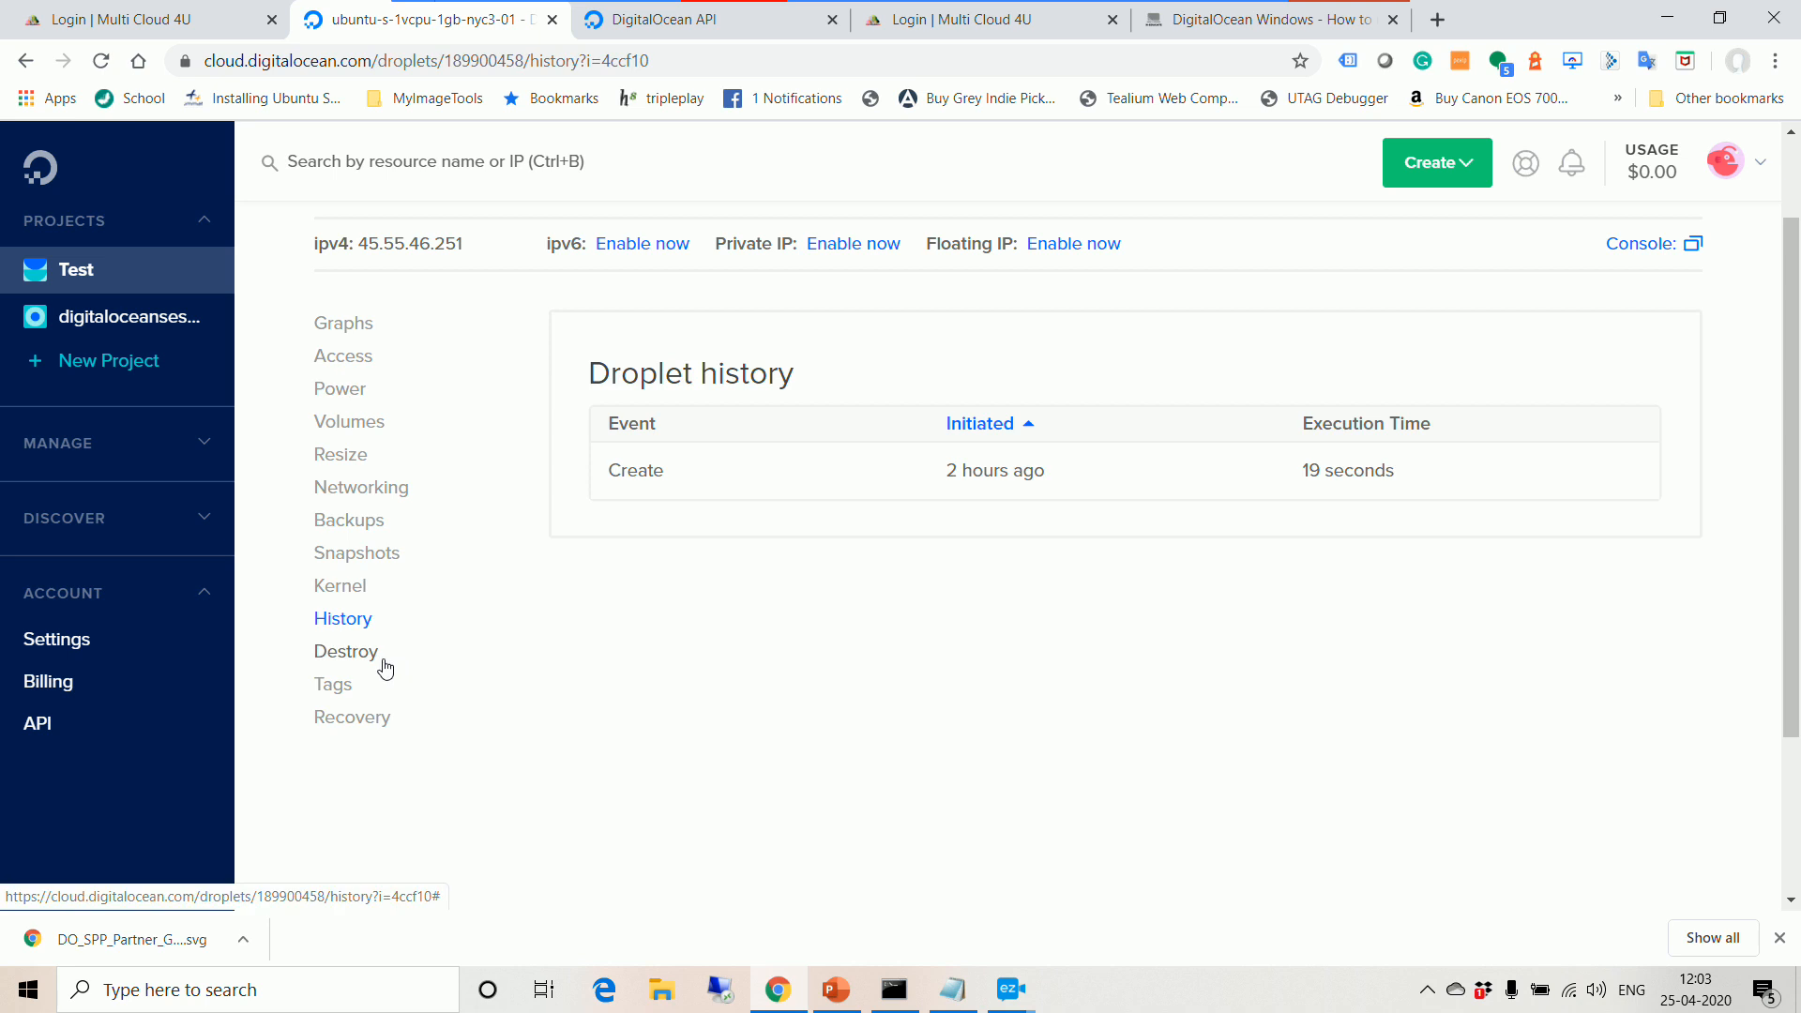
left_click(360, 689)
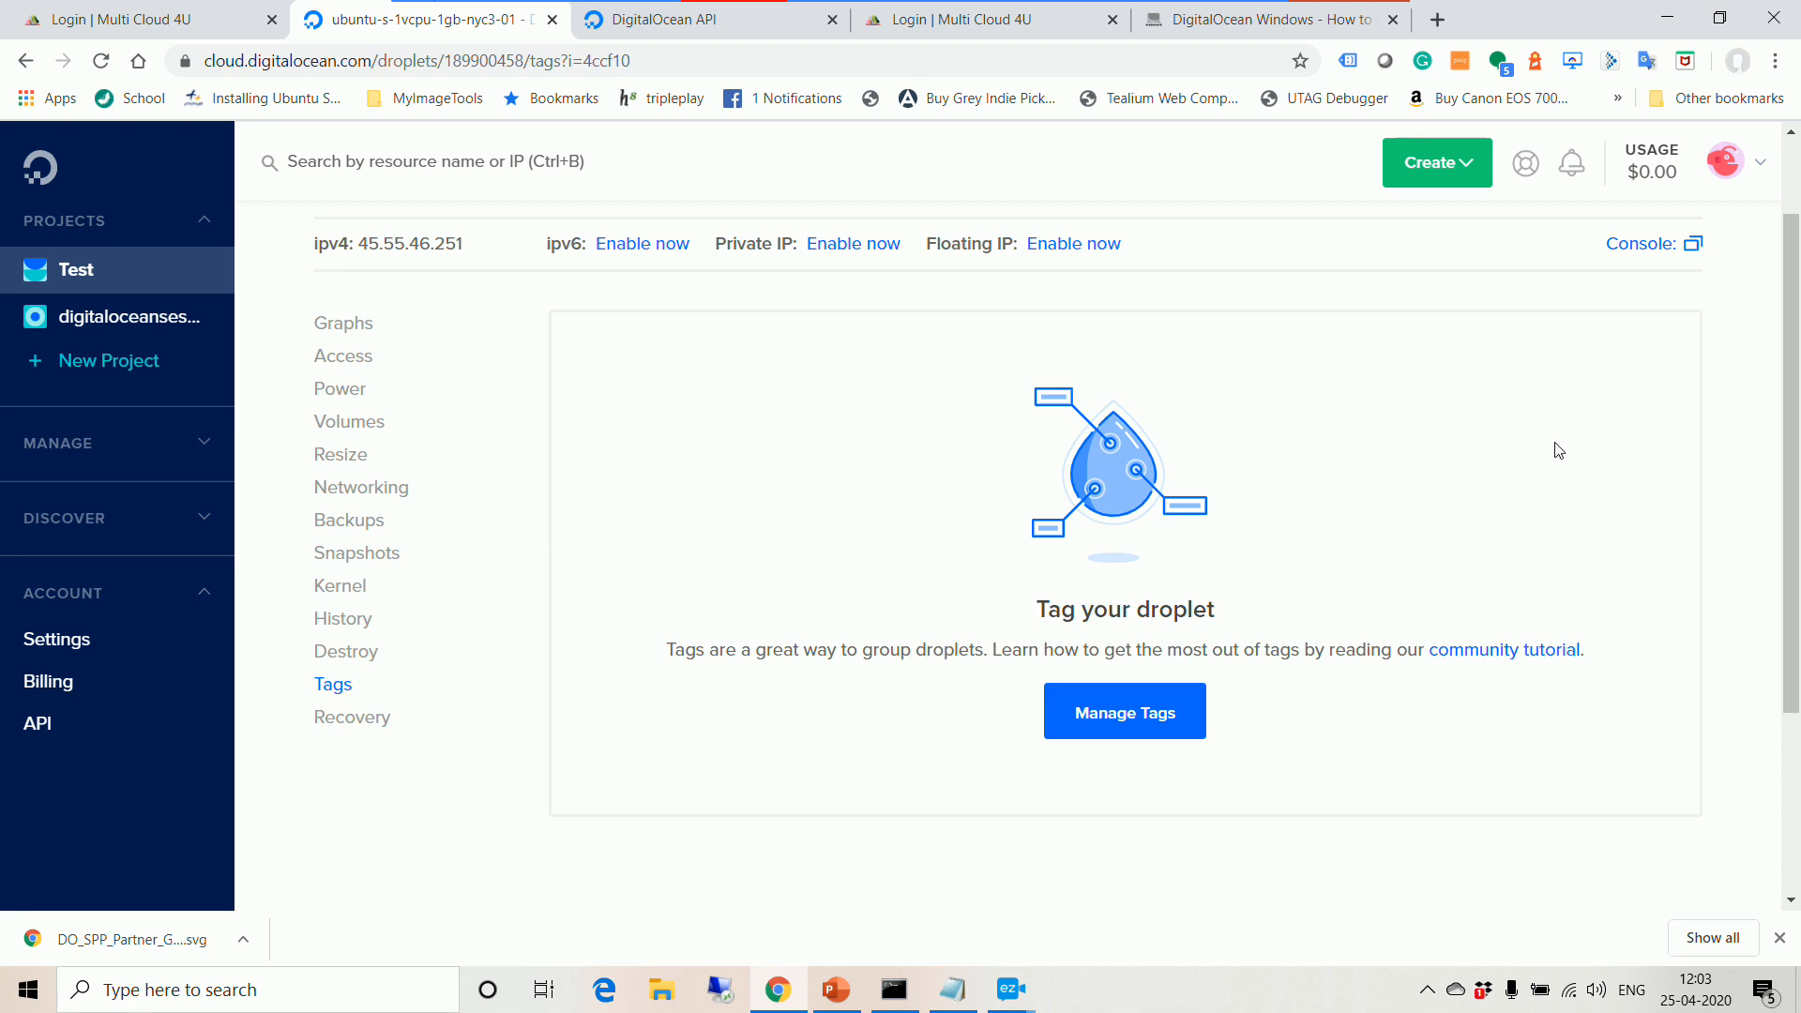
Step: Check the Recovery options, then open the Test project listing ubuntu-s-1vcpu-1gb-nyc3-01
left_click(345, 720)
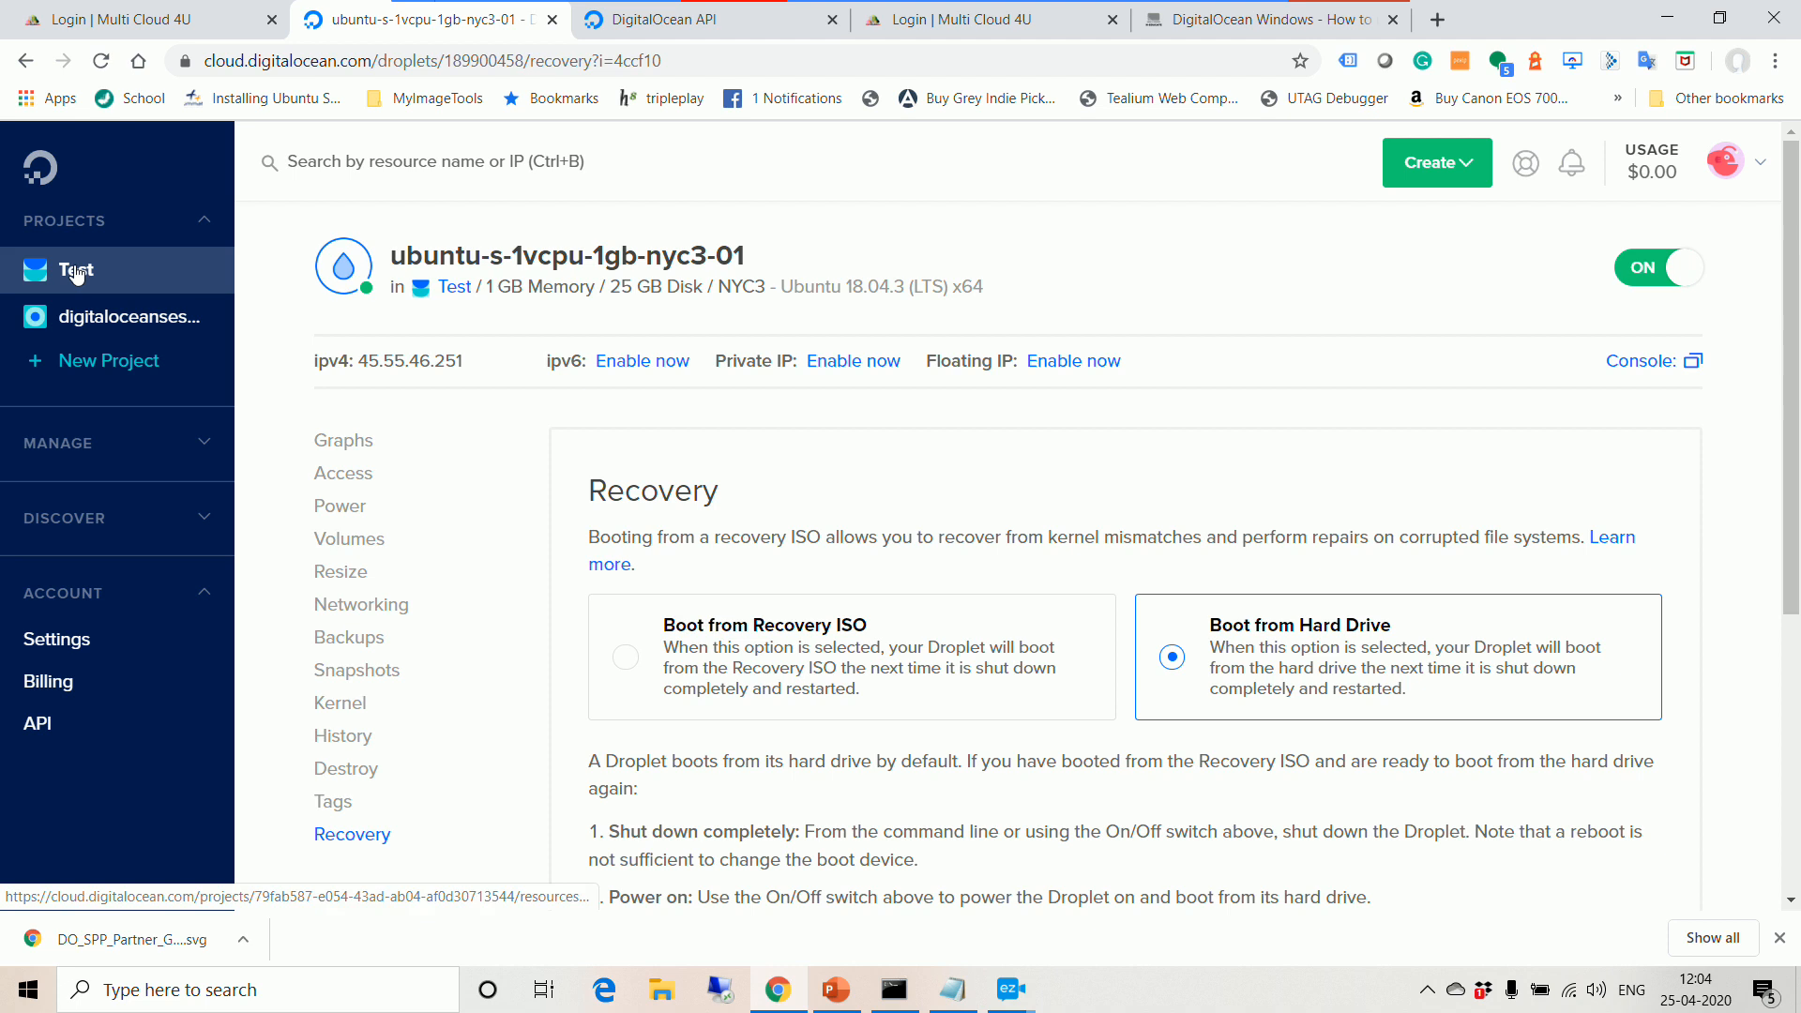
scroll(822, 624, "down", 3)
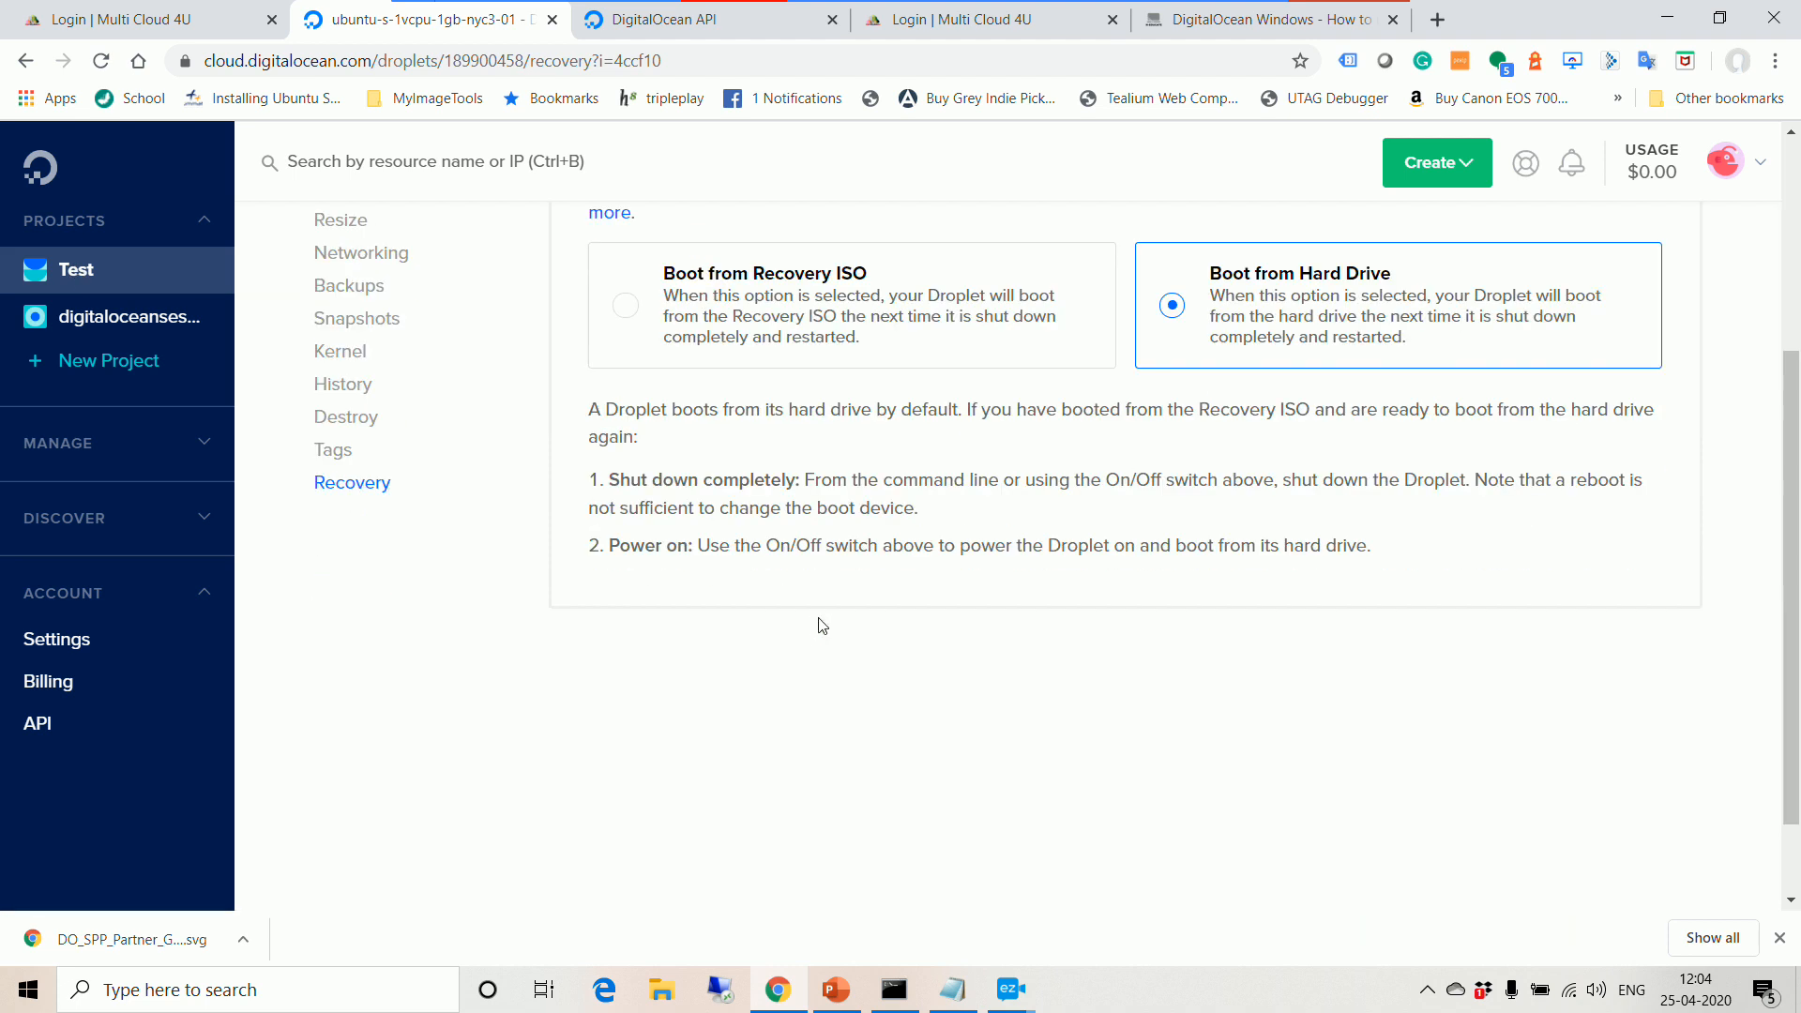
scroll(822, 624, "up", 1)
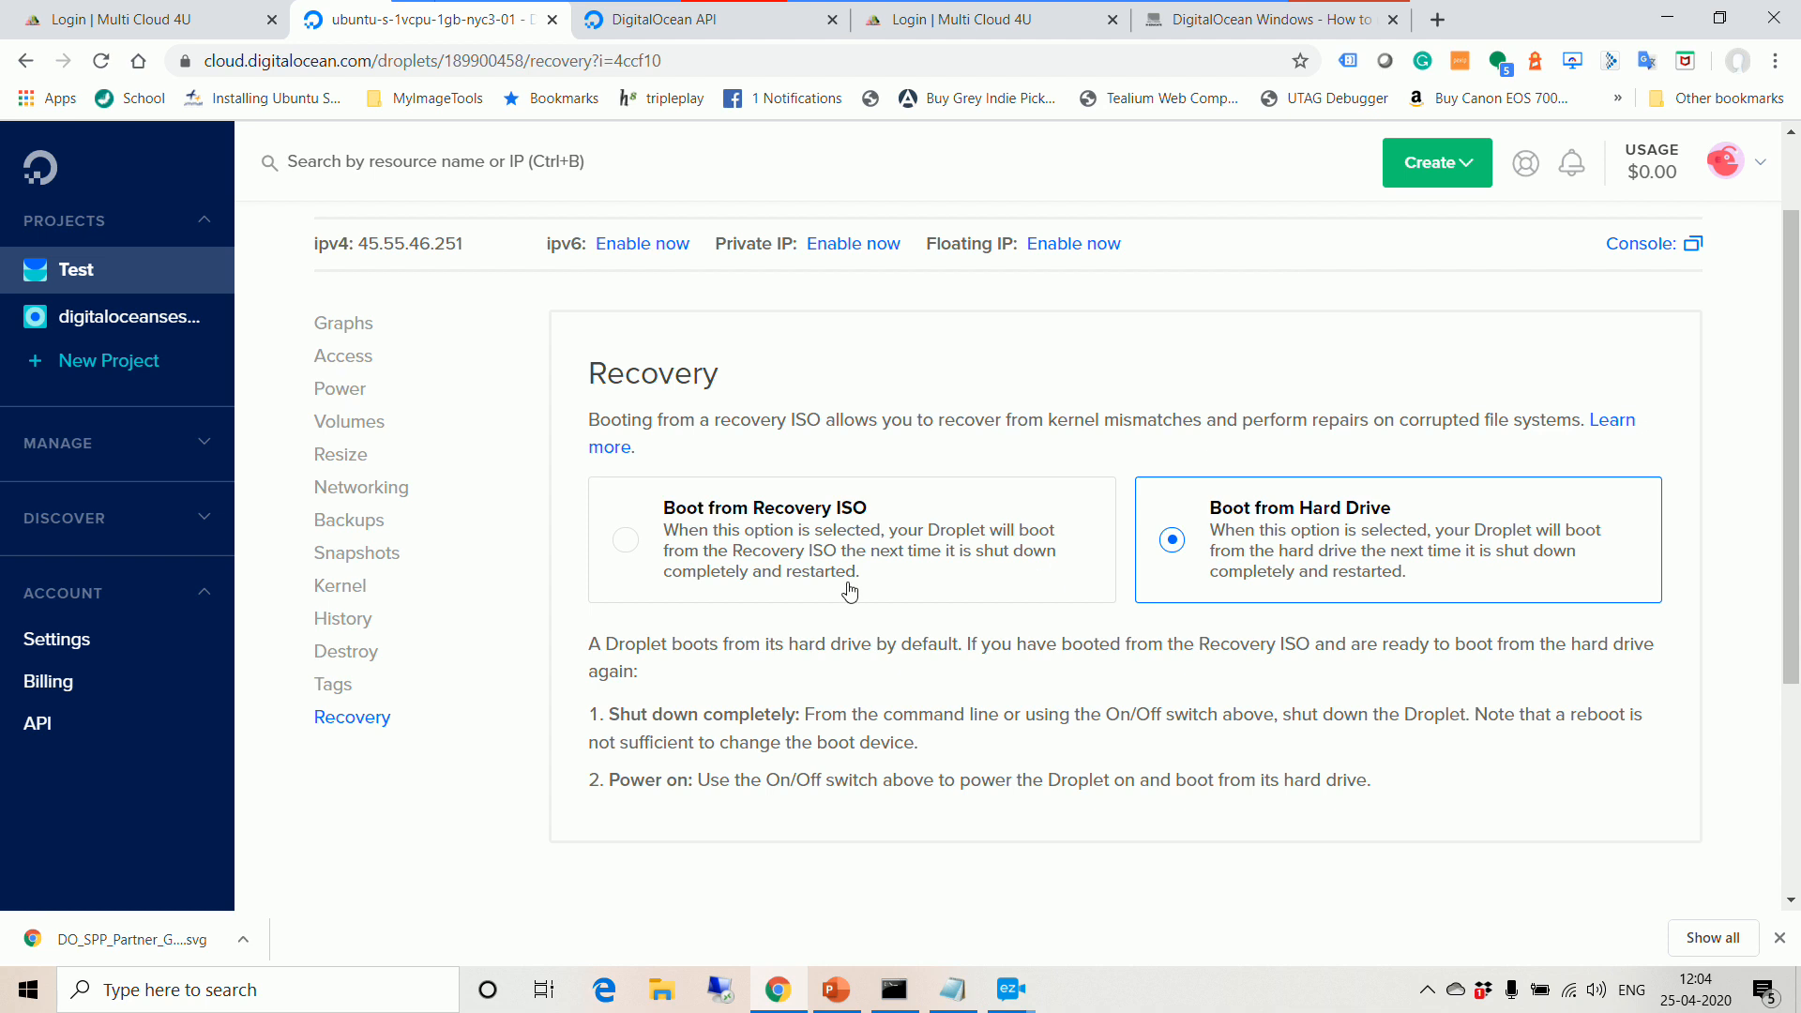
scroll(906, 600, "up", 1)
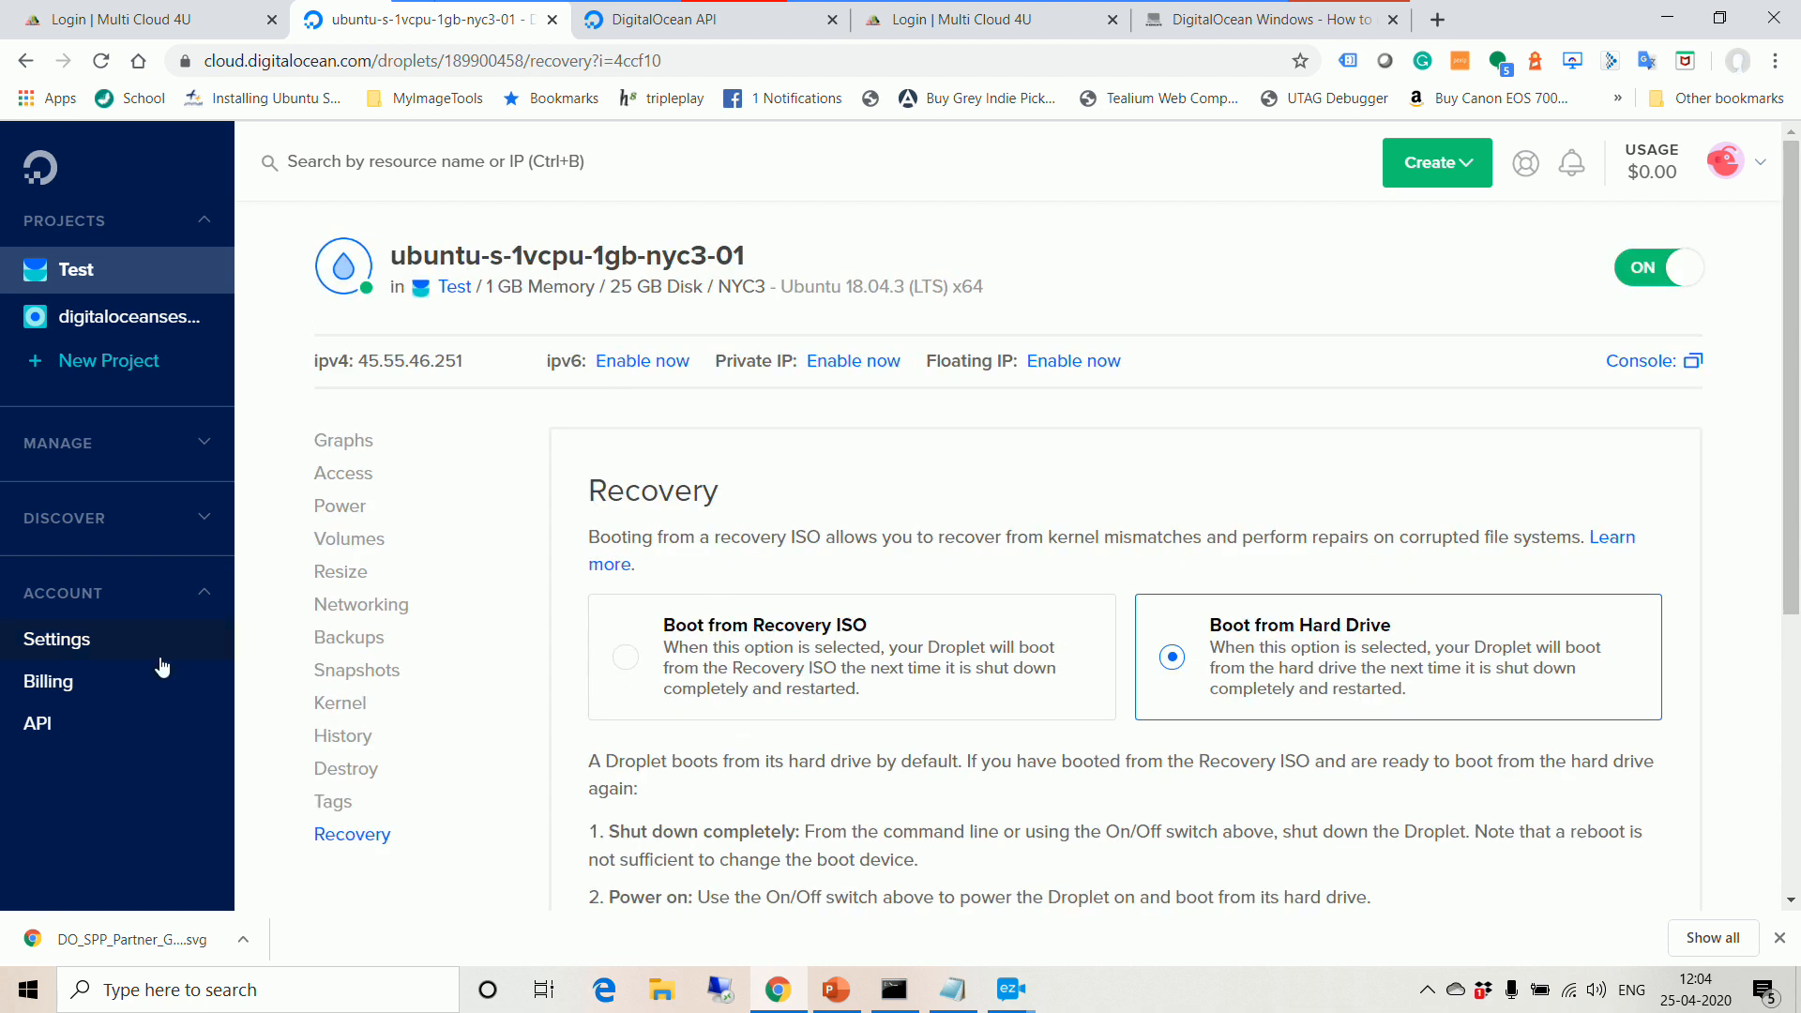
left_click(81, 277)
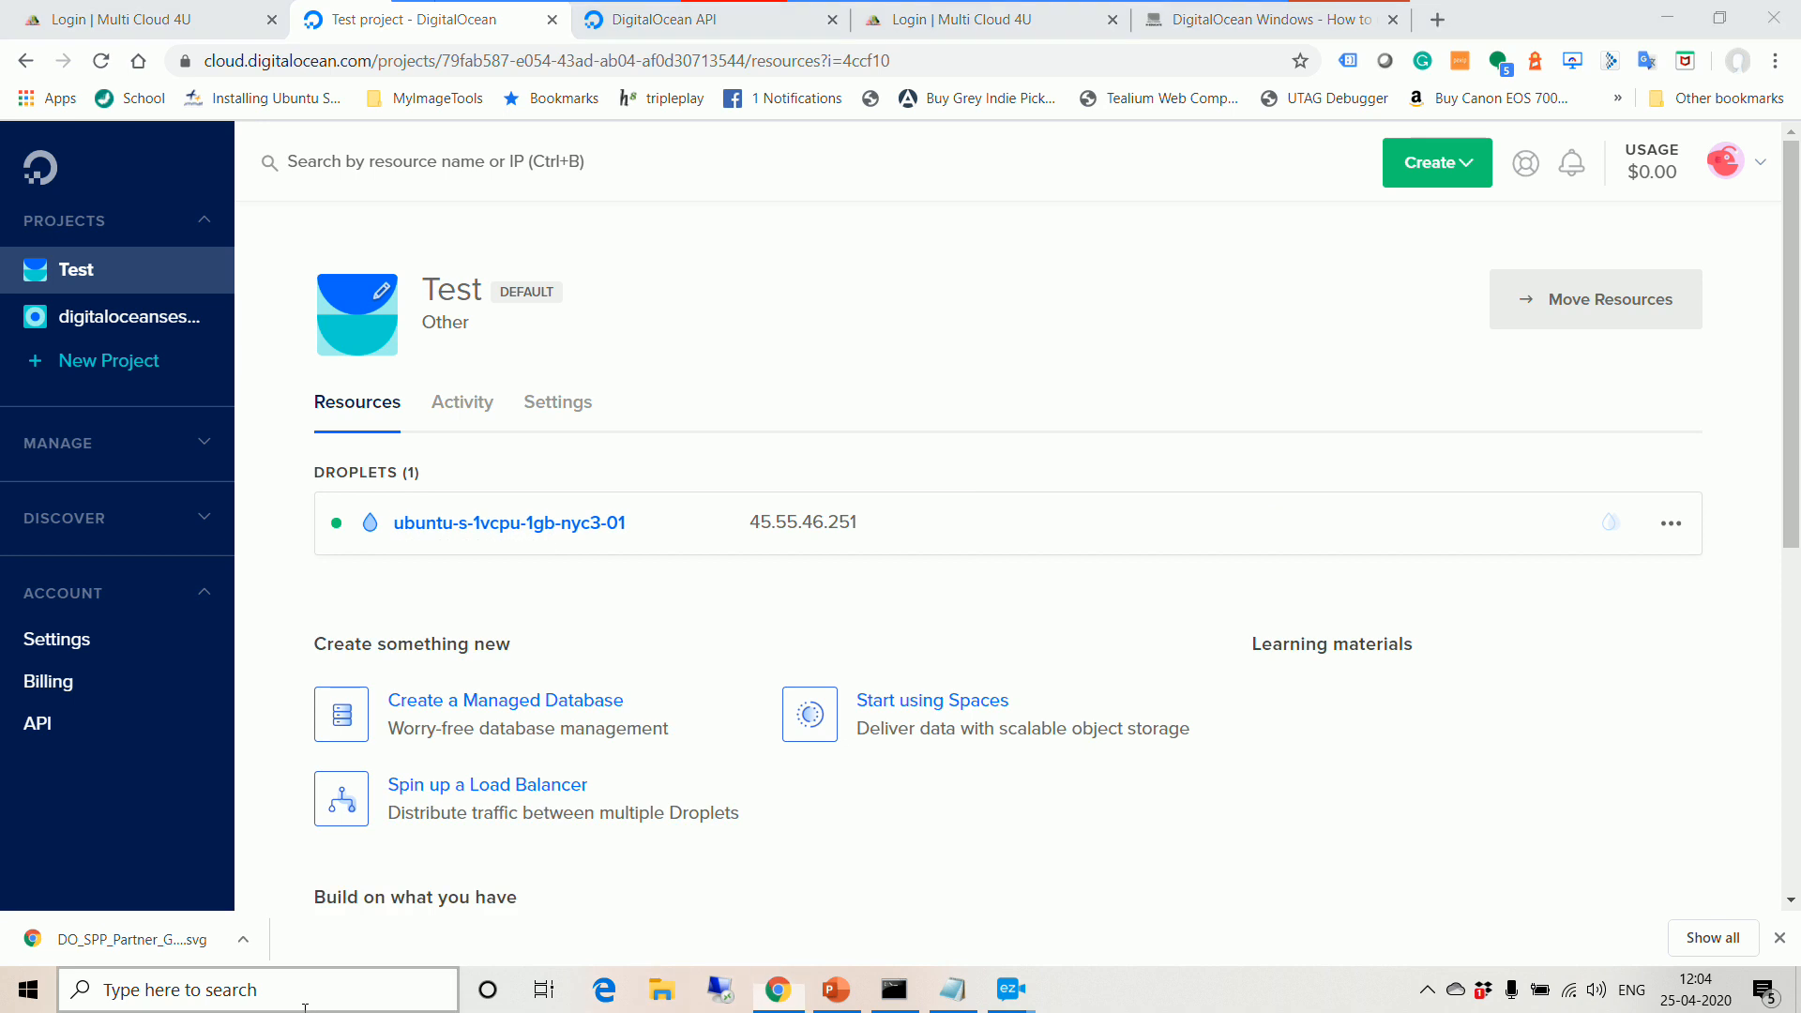
left_click(330, 985)
type("putt")
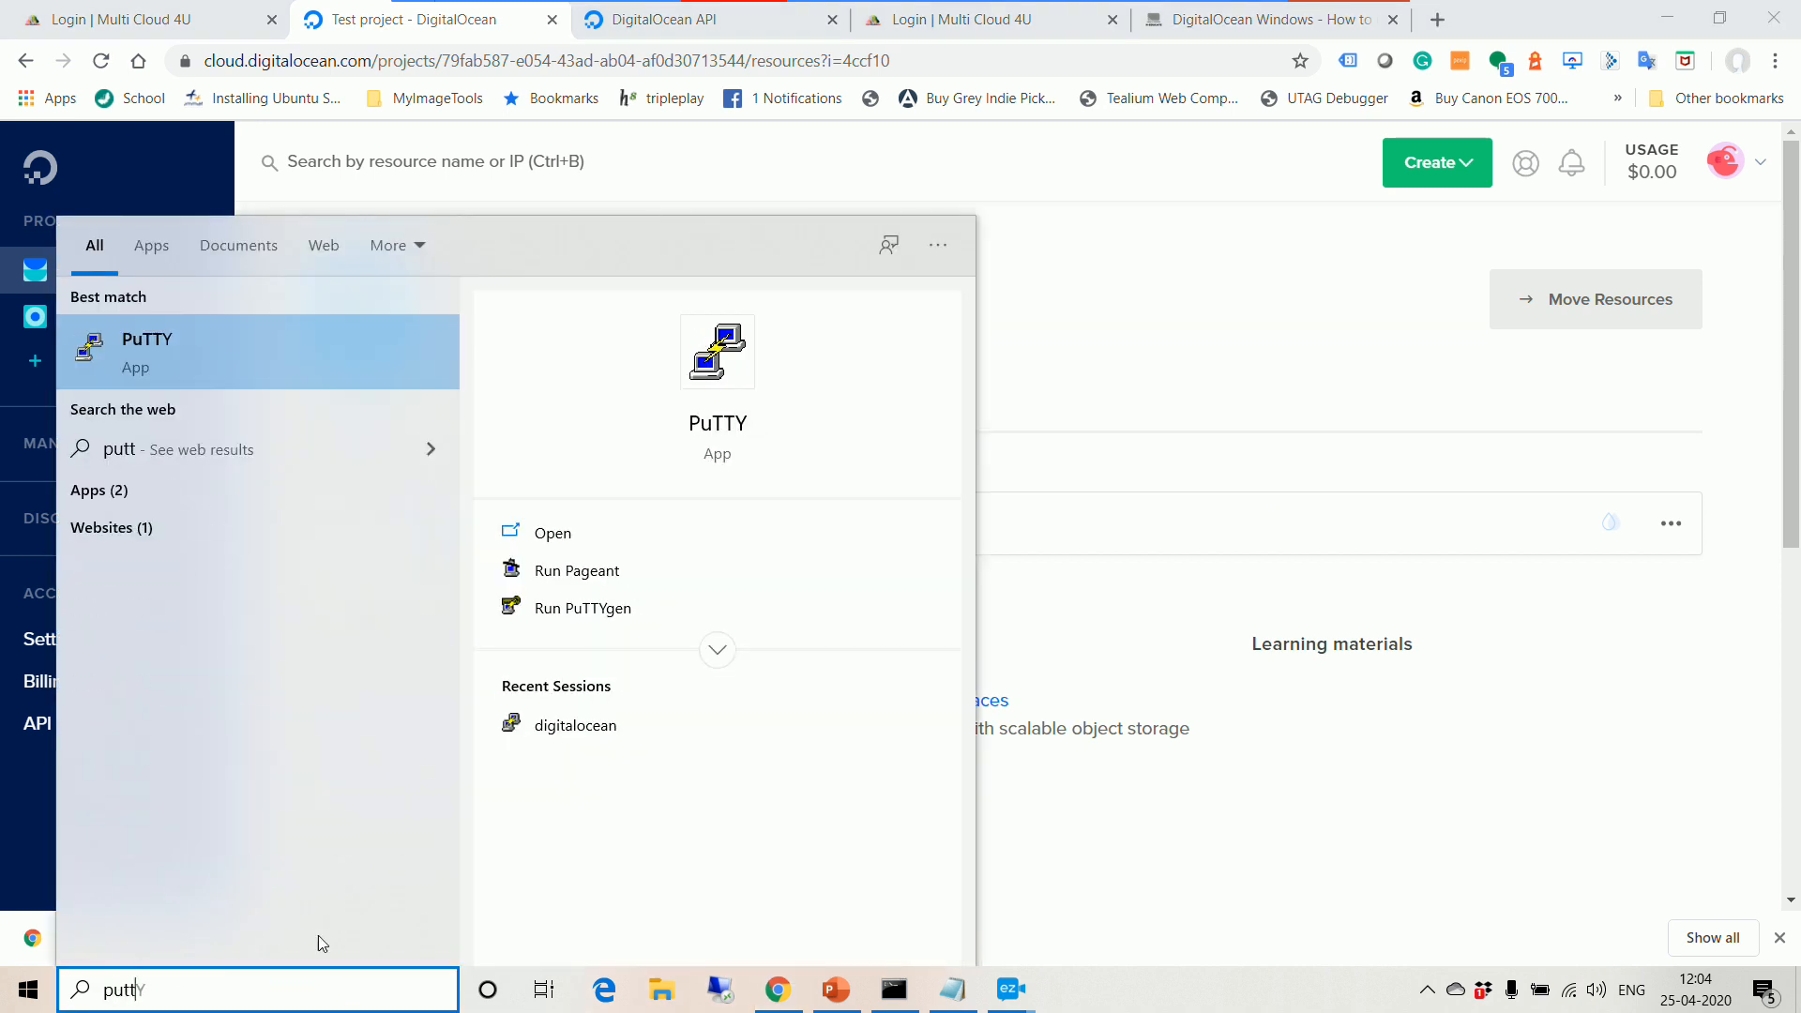
left_click(171, 370)
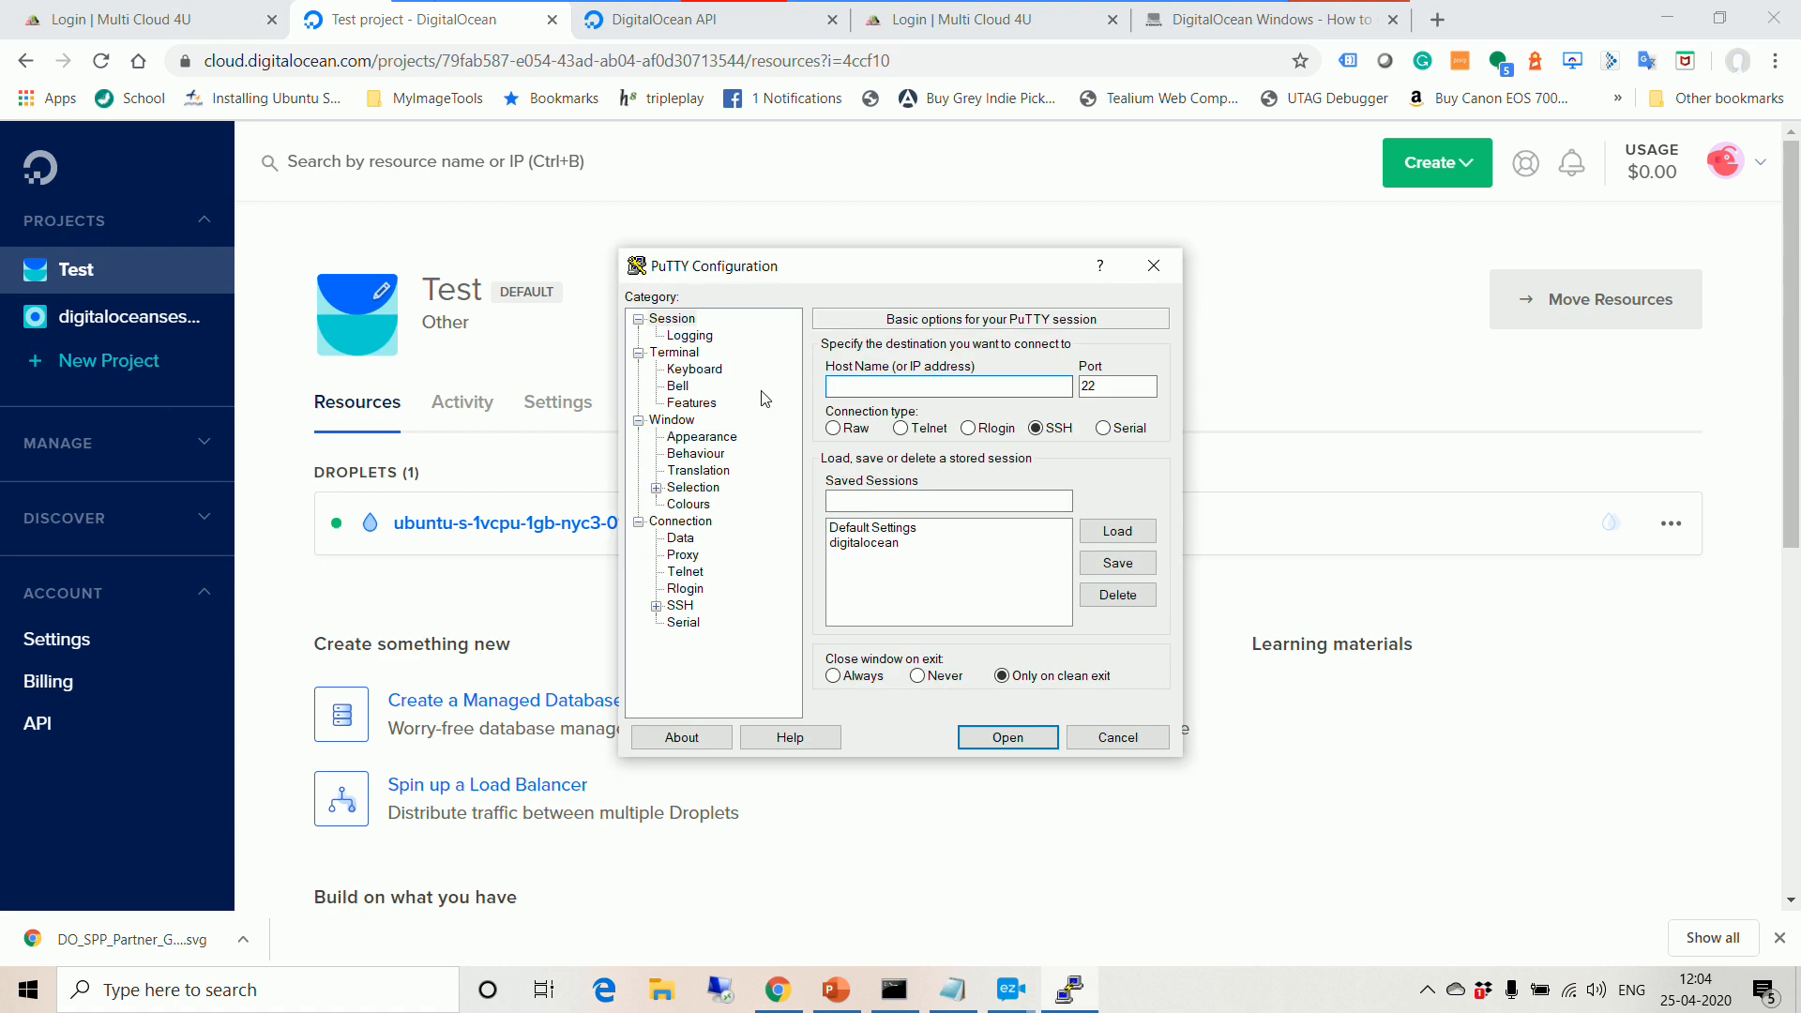
left_click(874, 546)
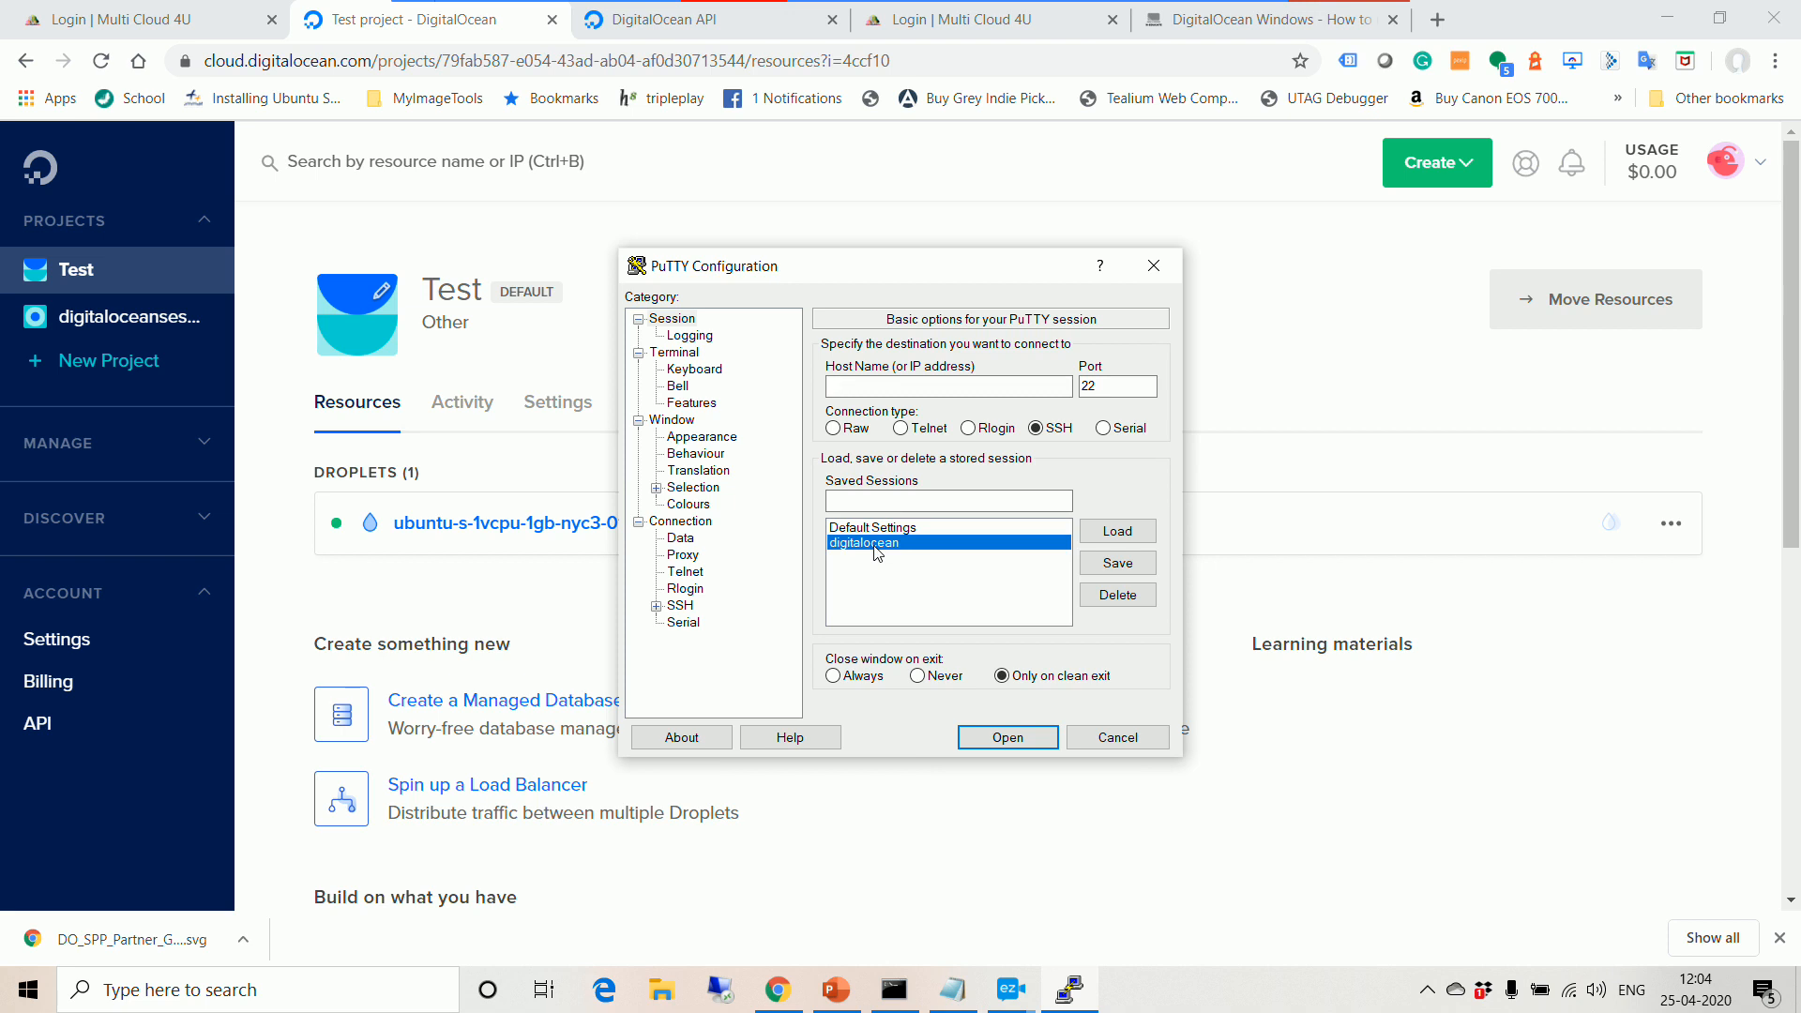
double_click(875, 550)
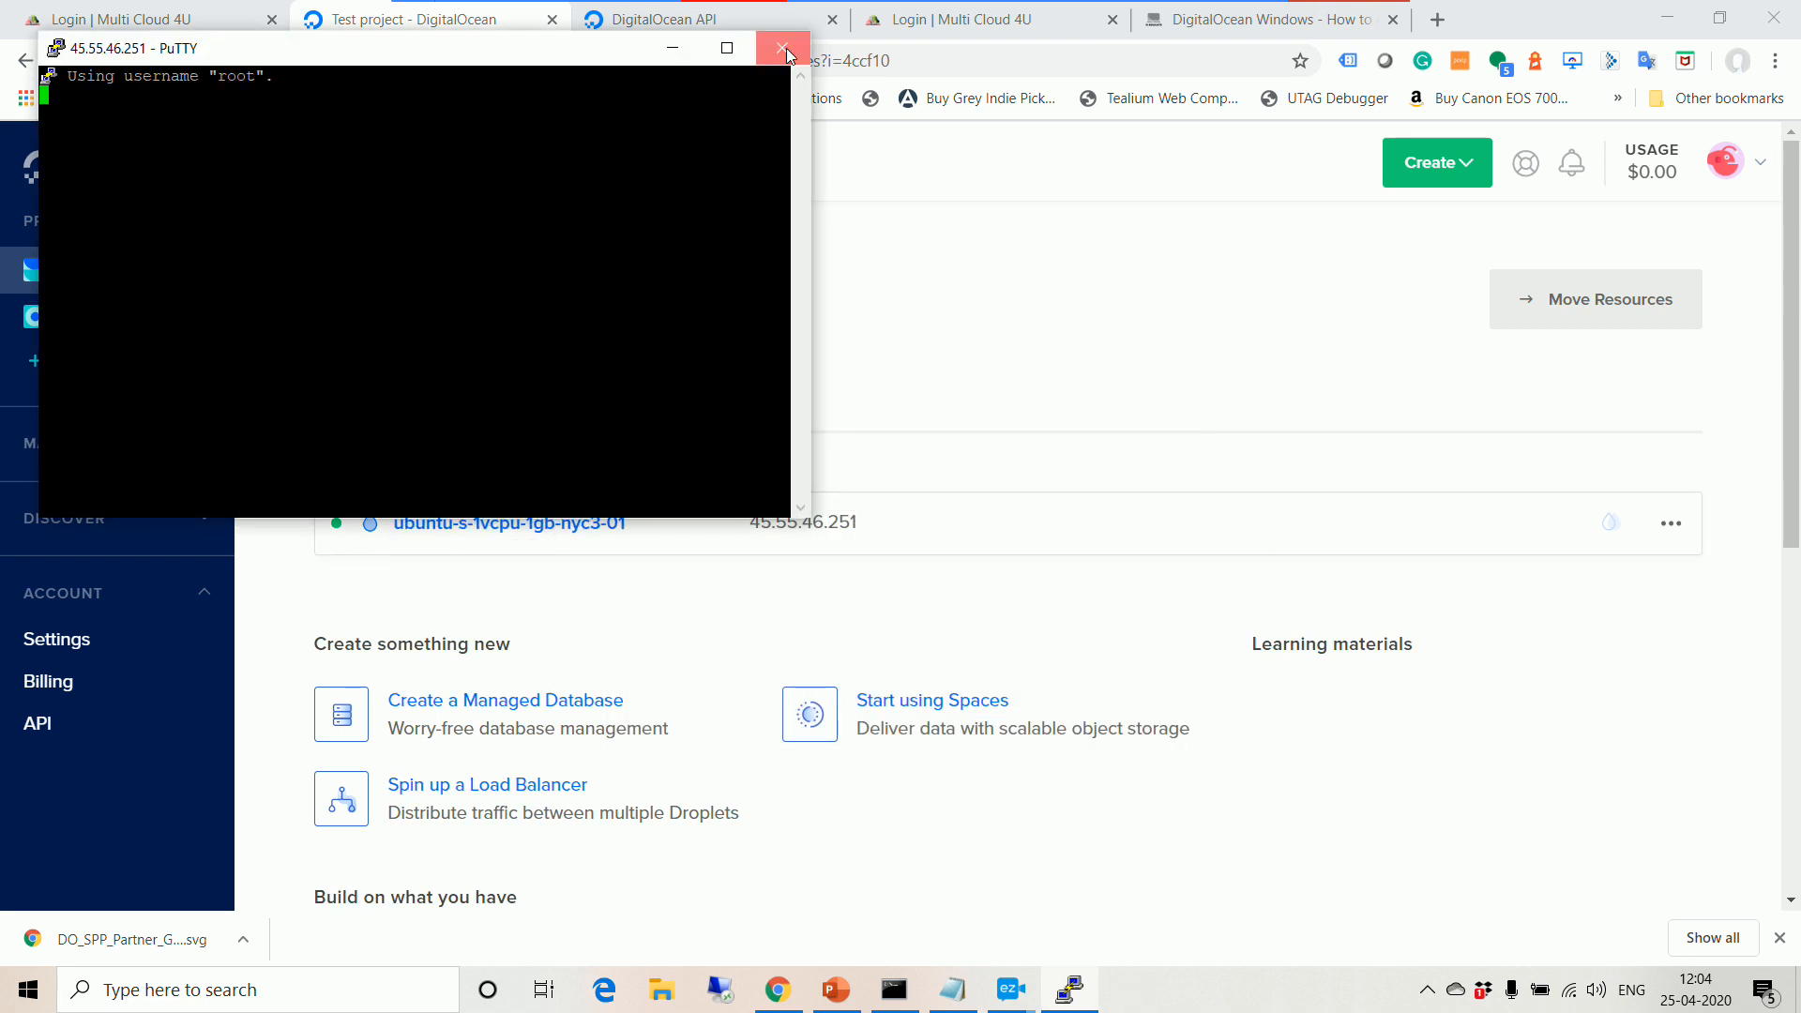
left_click(784, 51)
left_click(915, 579)
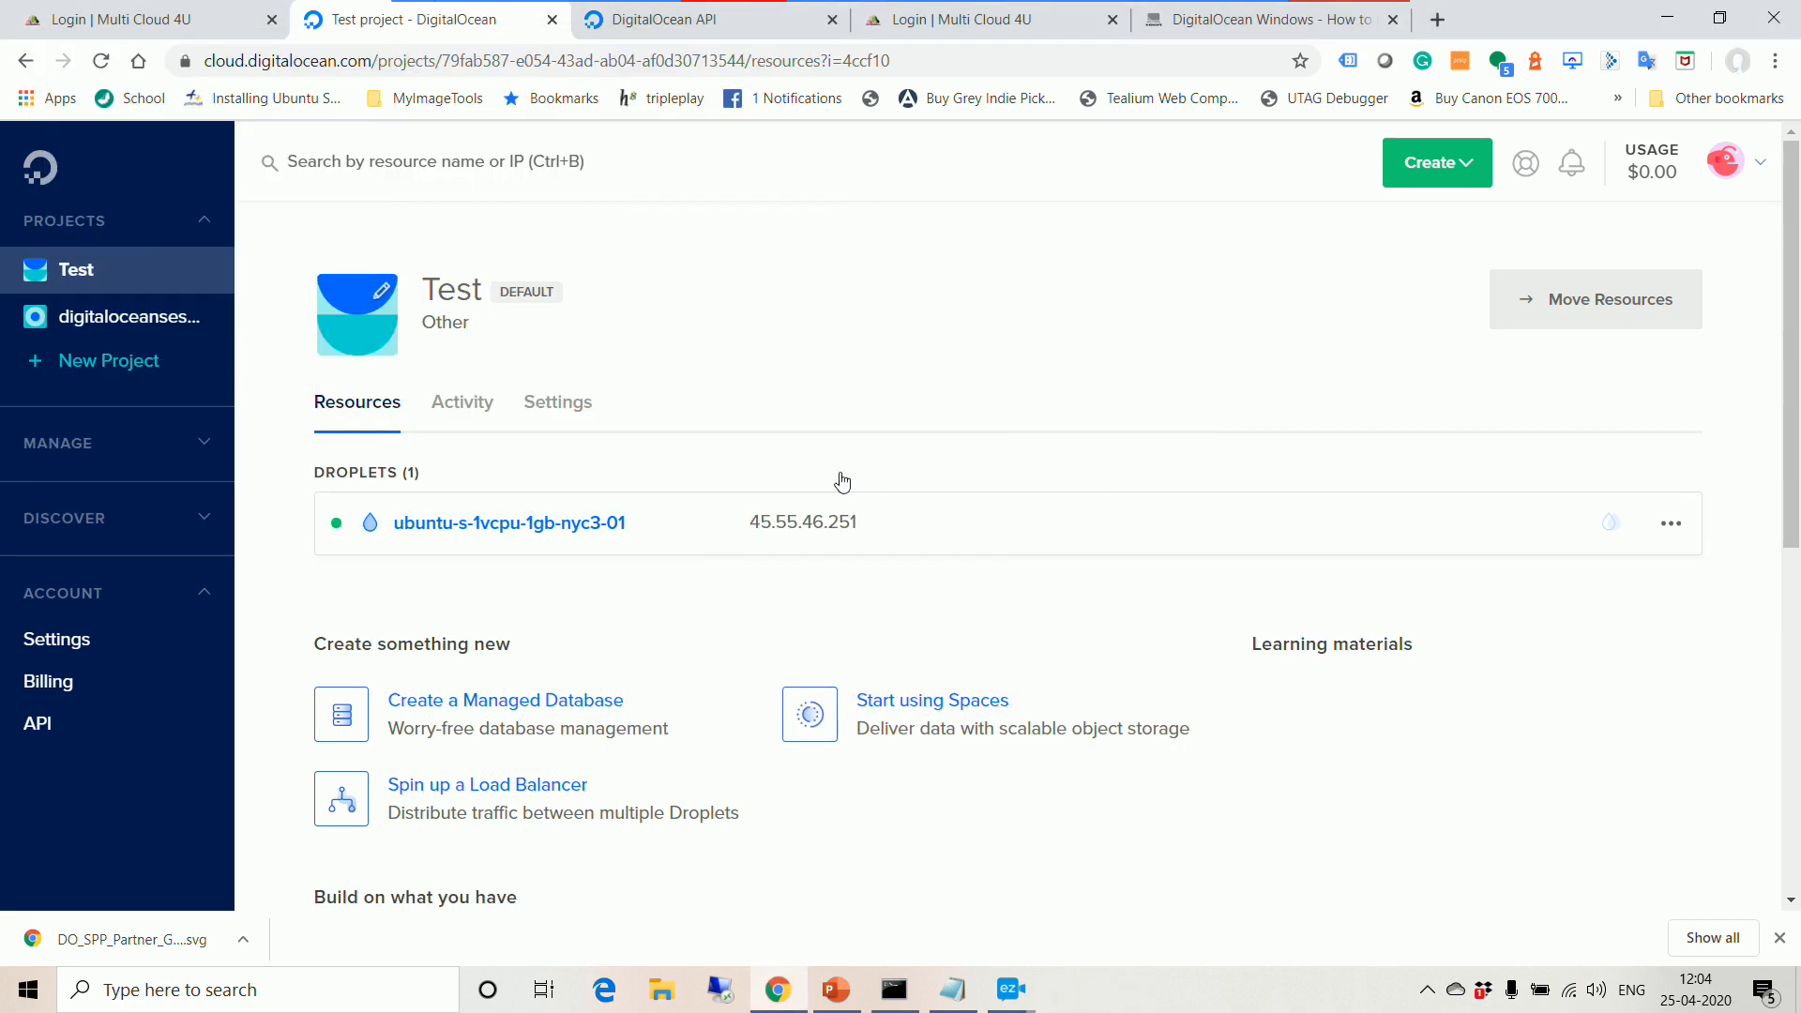
mouse_move(741, 38)
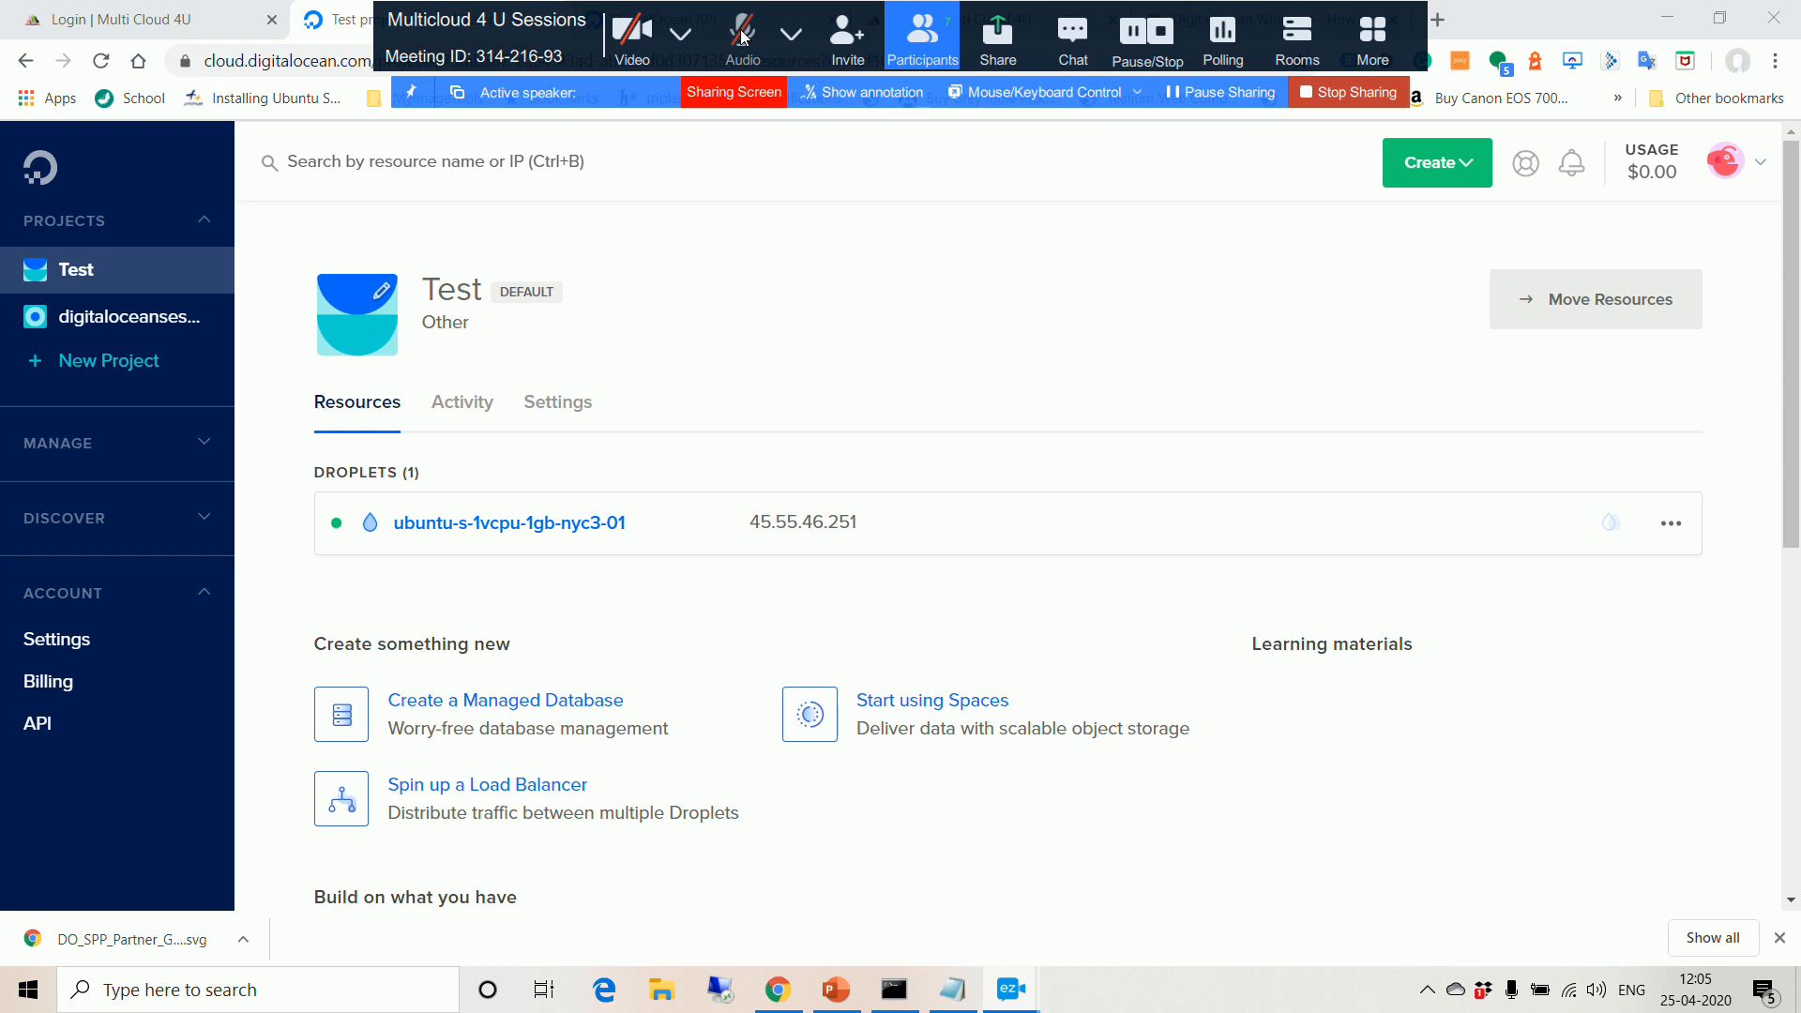
left_click(741, 38)
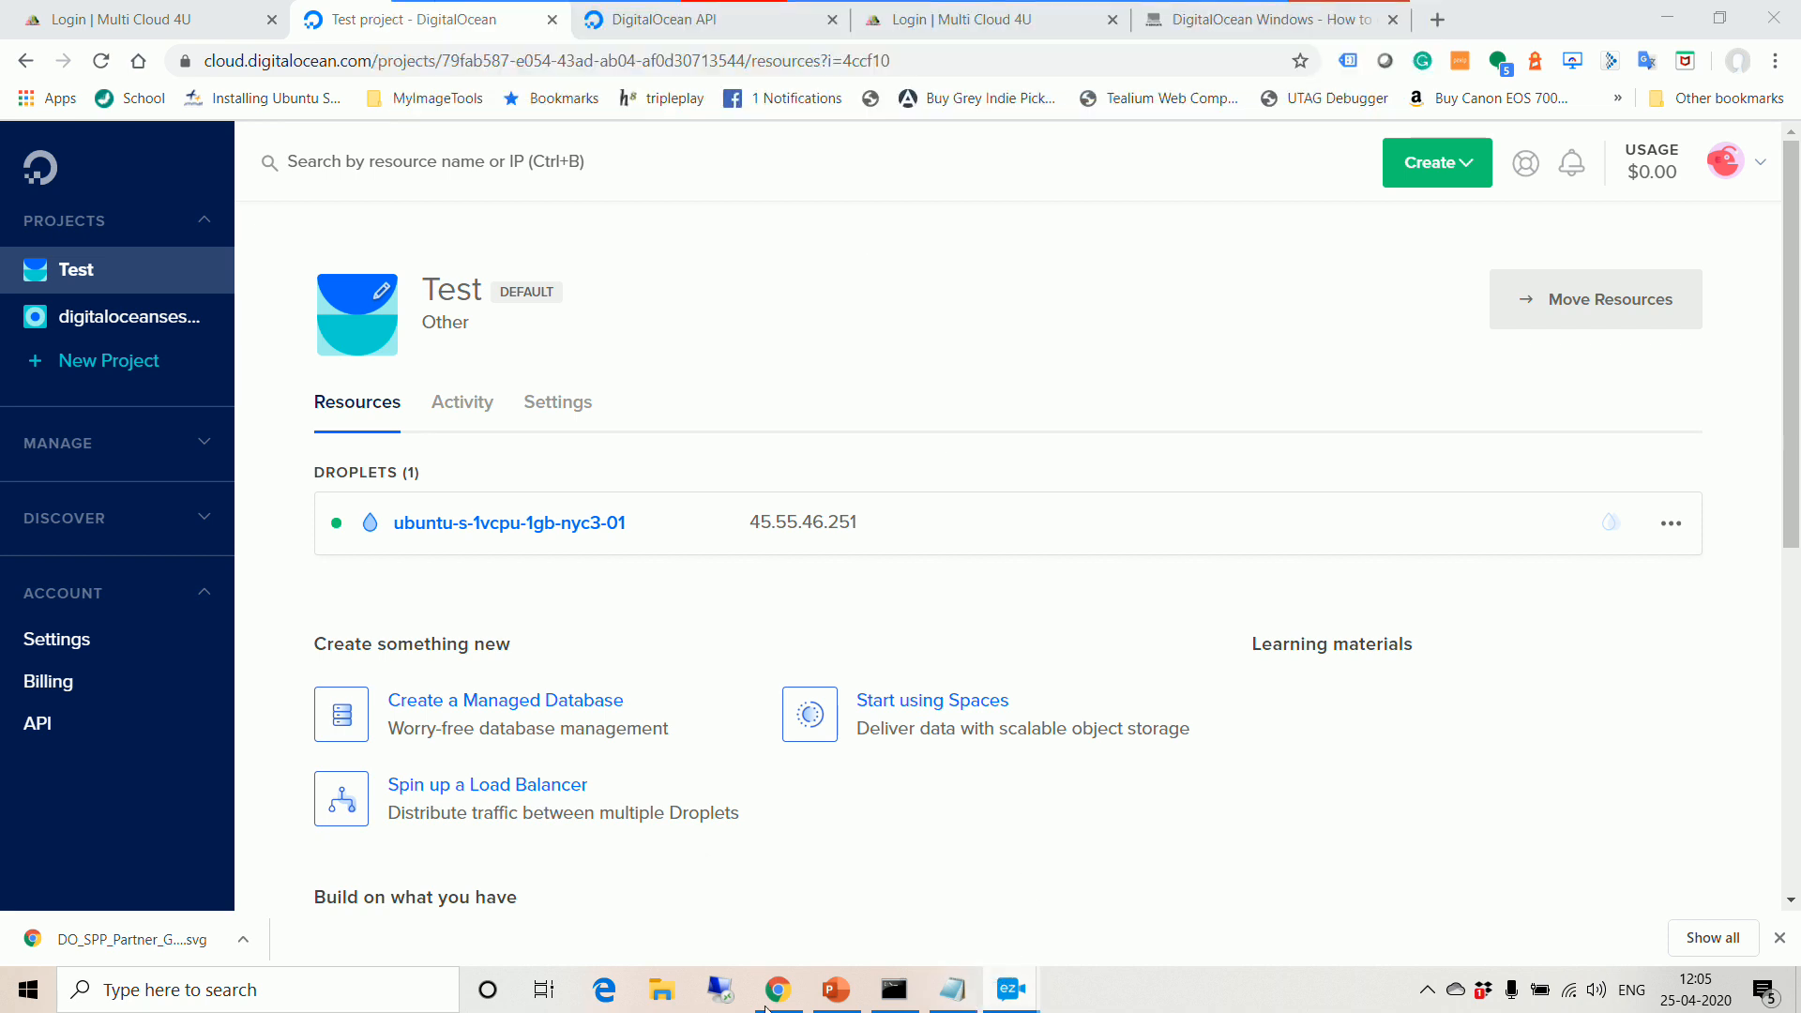
Step: Launch PuTTY from a Windows search
left_click(319, 993)
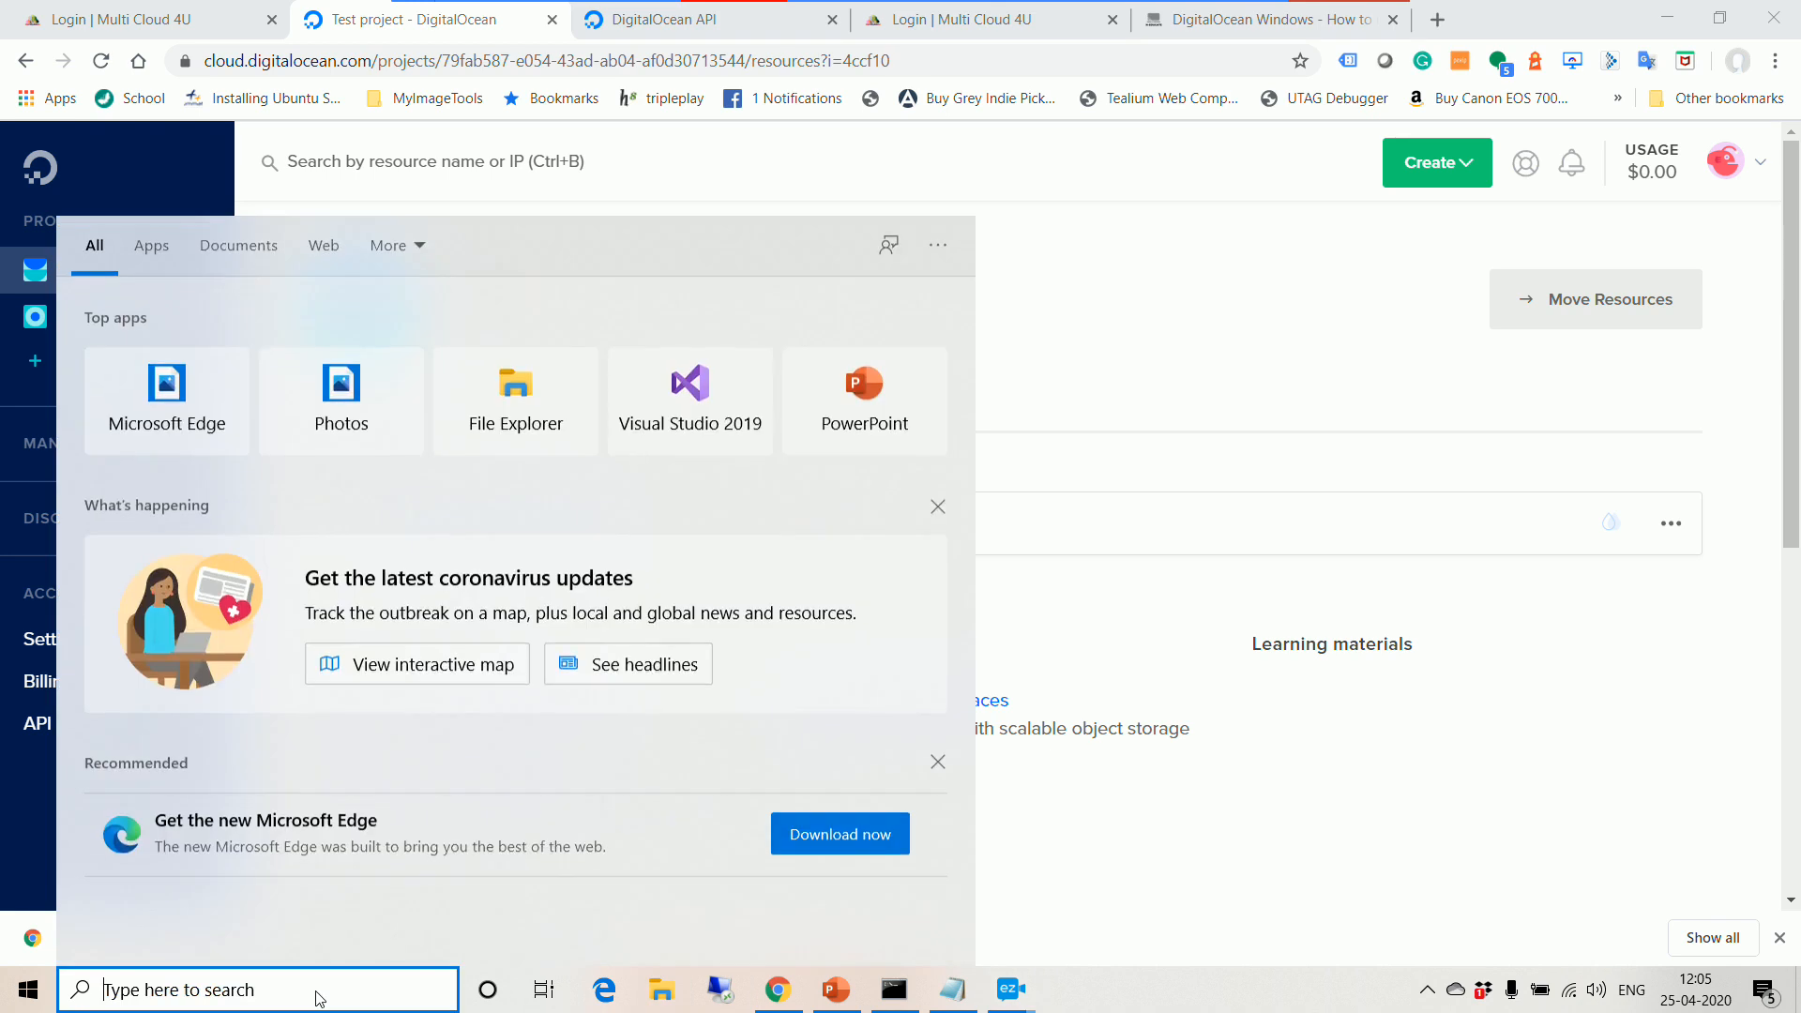
type("pi")
key("BackSpace")
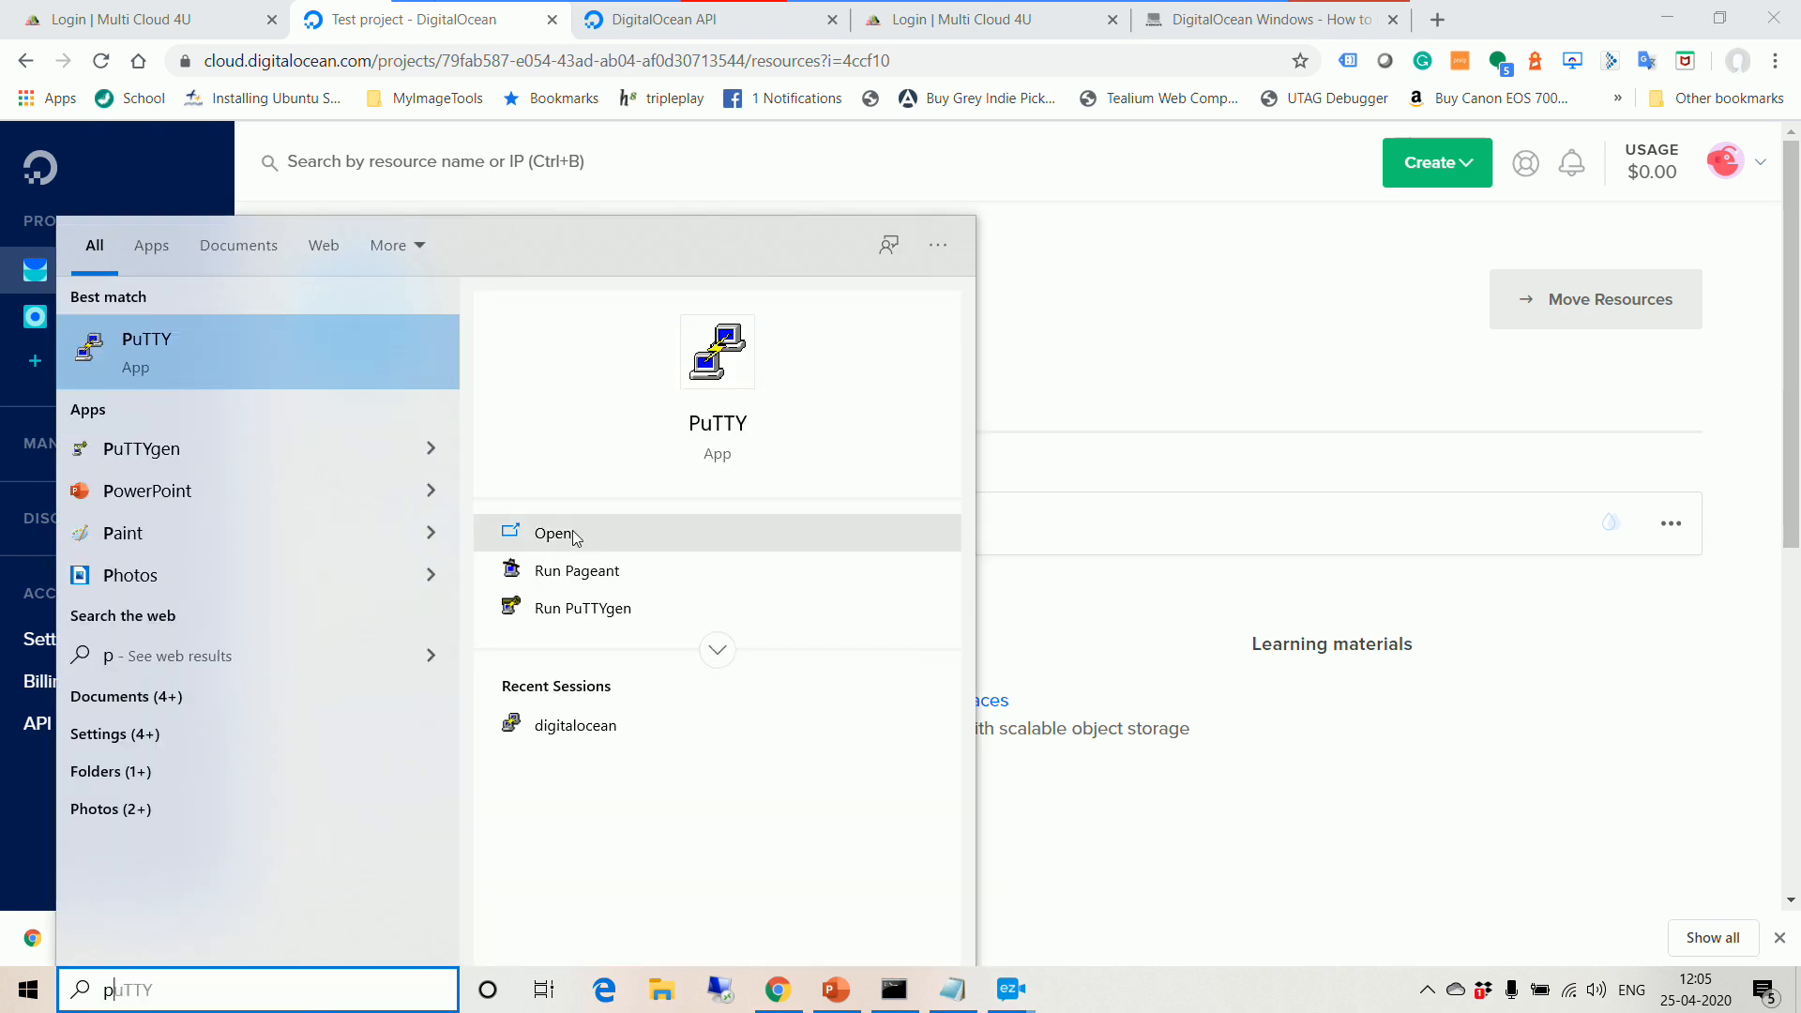
left_click(727, 380)
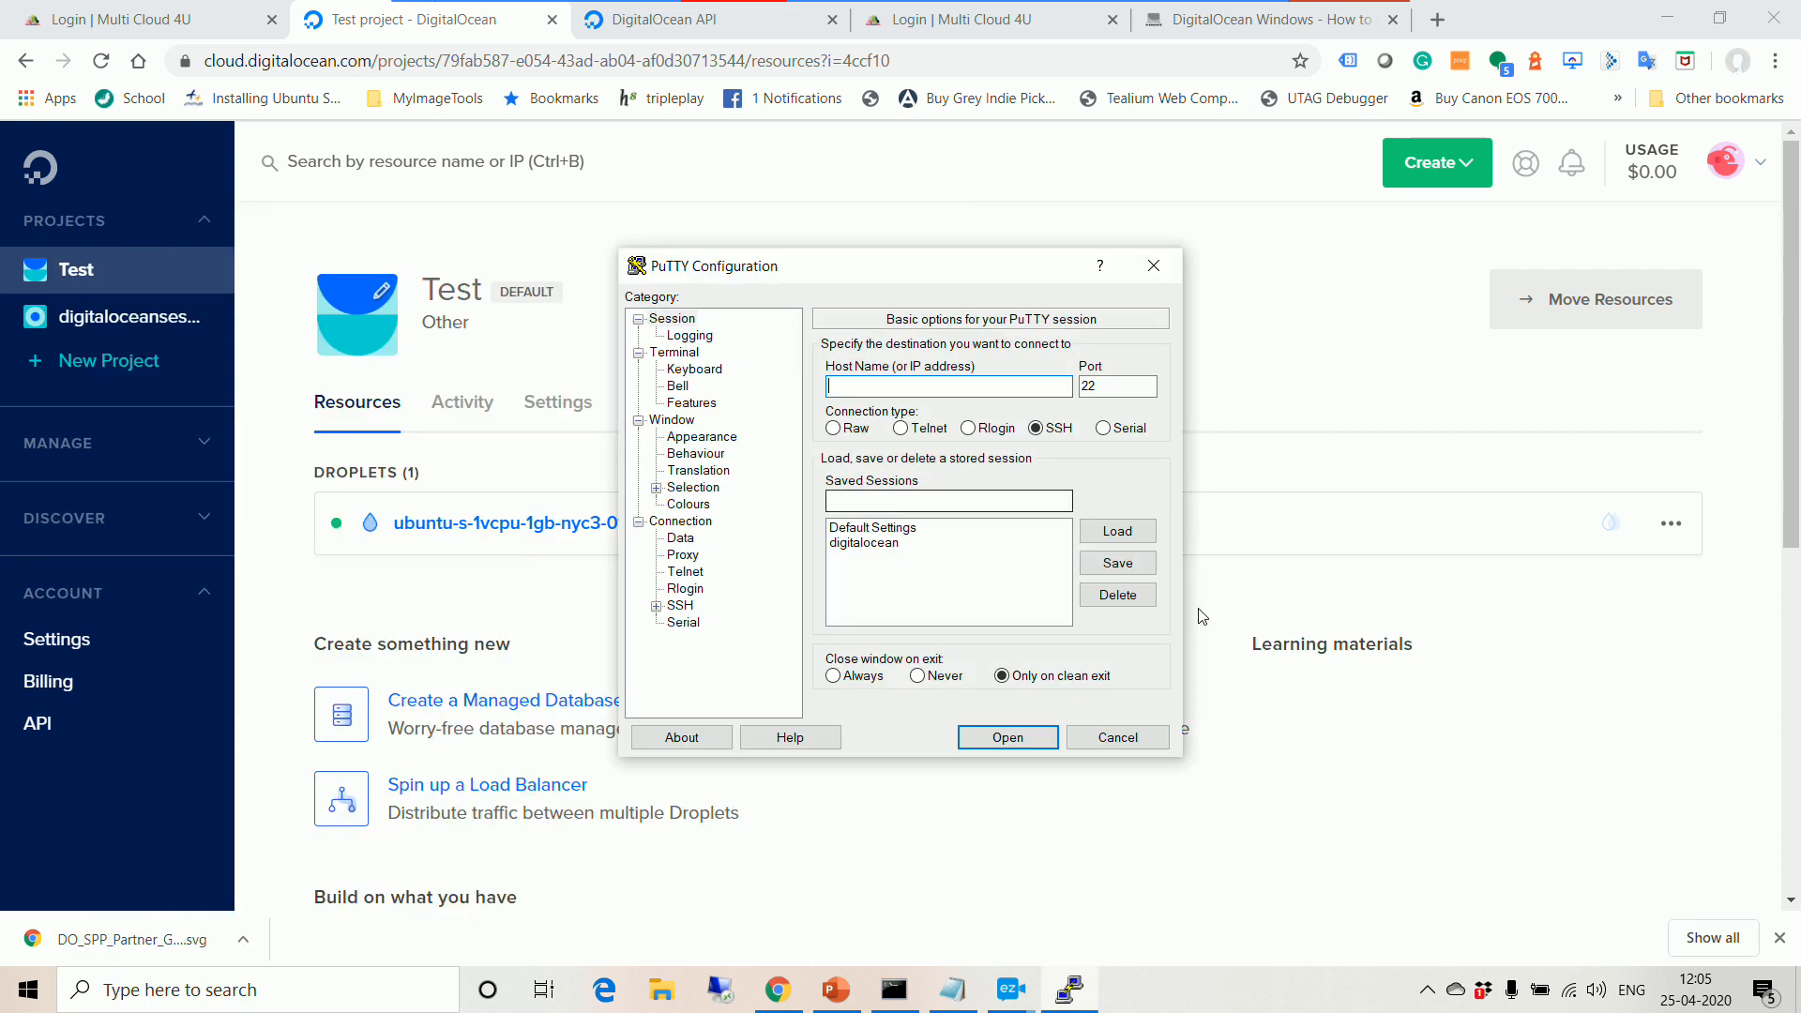
Step: Select the digitalocean saved session and focus Host Name, then return to Chrome
left_click(864, 546)
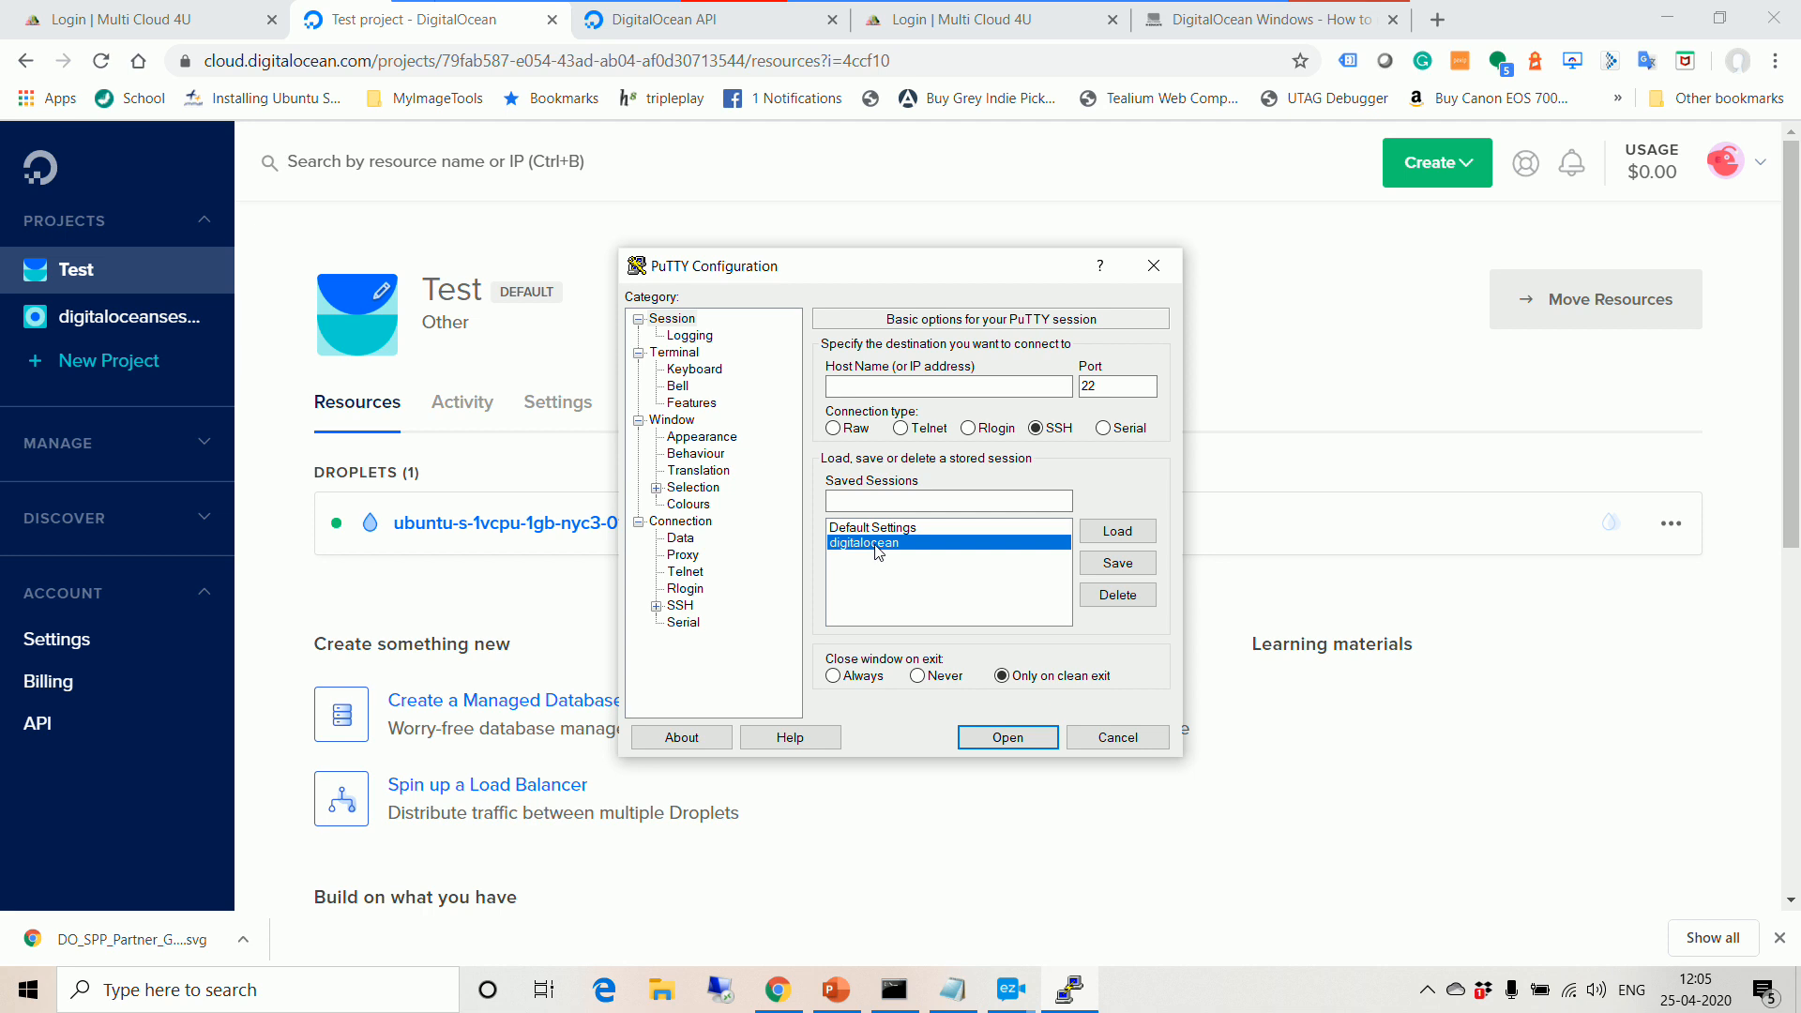
left_click(921, 386)
left_click(772, 1002)
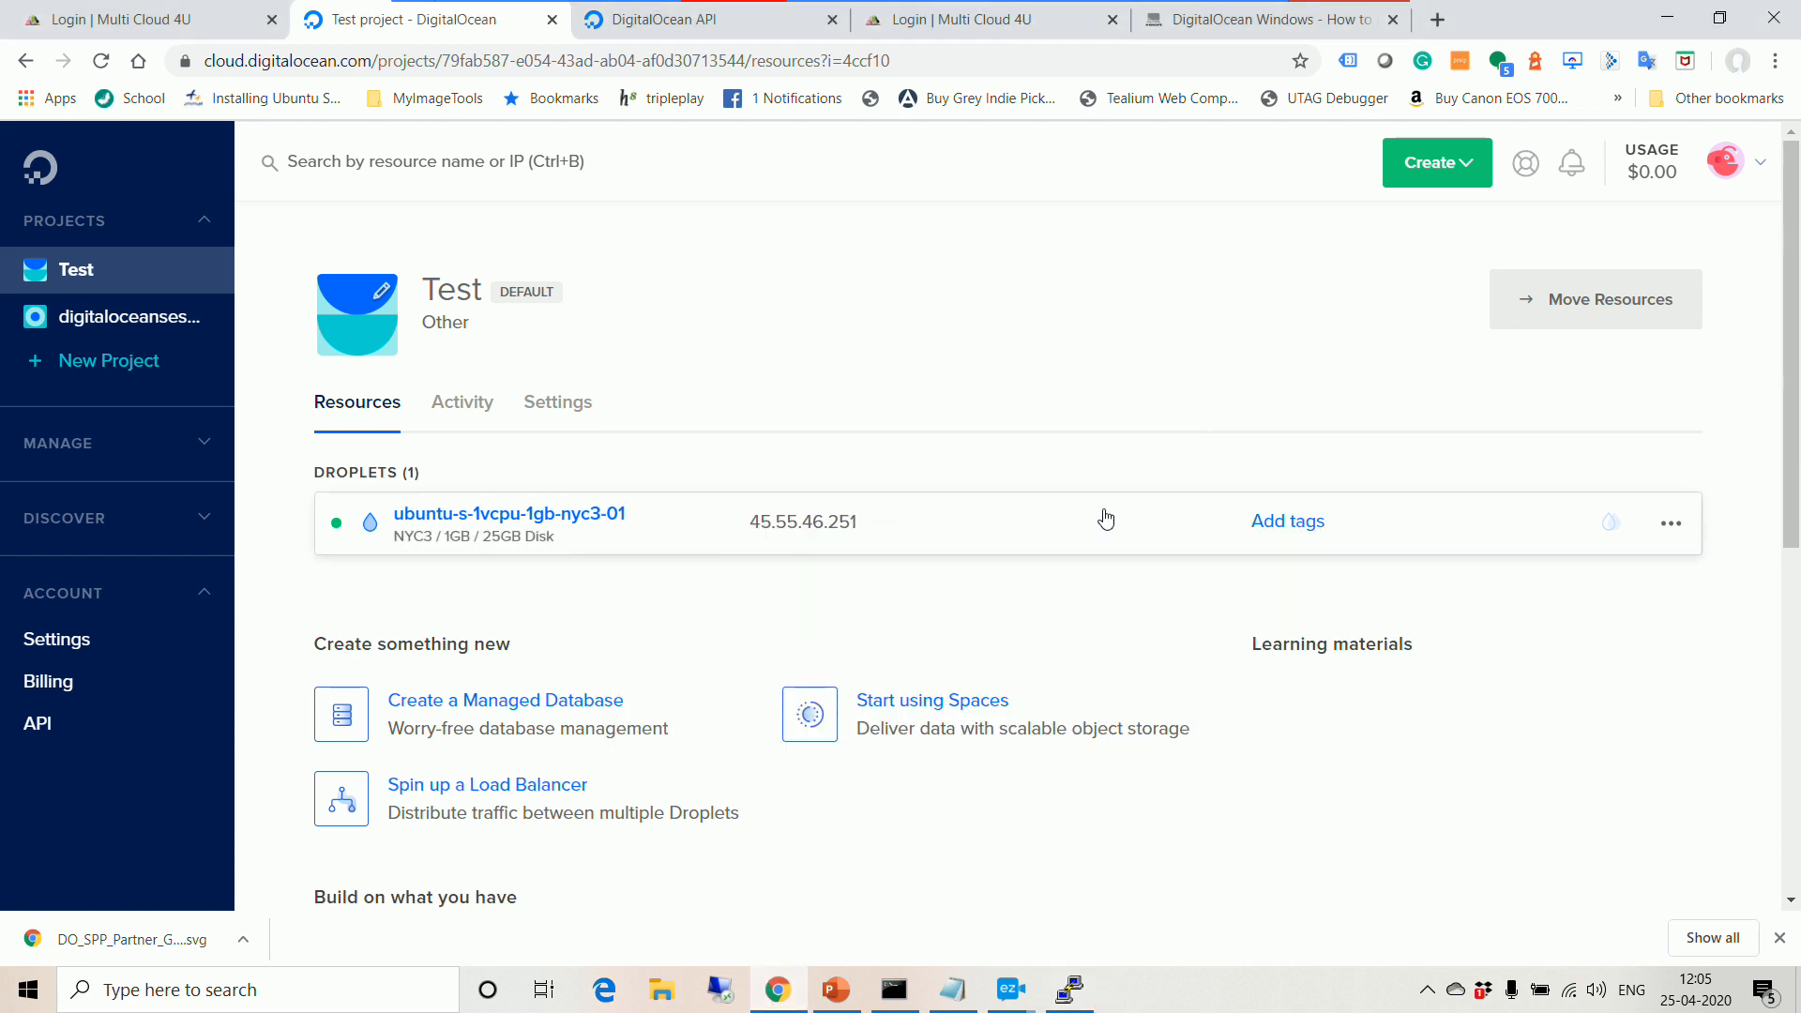
Step: Copy the droplet IP 45.55.46.251 and paste it as PuTTY's host name
left_click(858, 524)
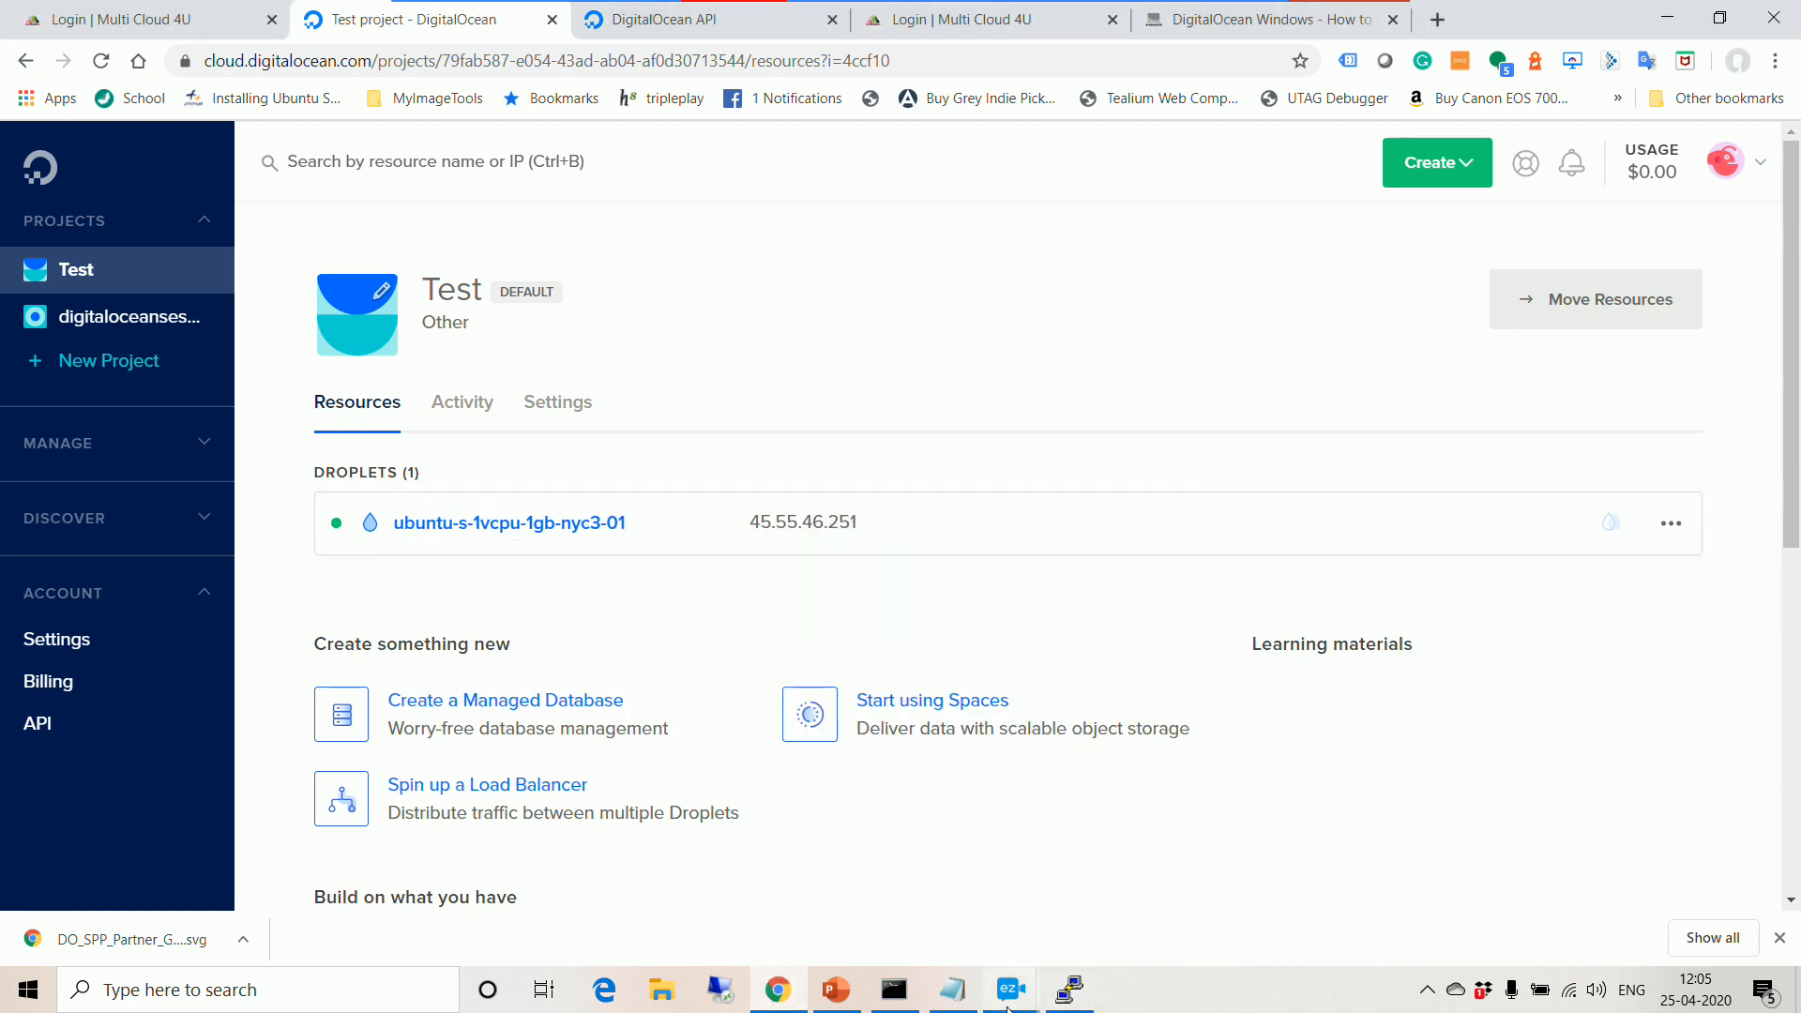
left_click(1069, 990)
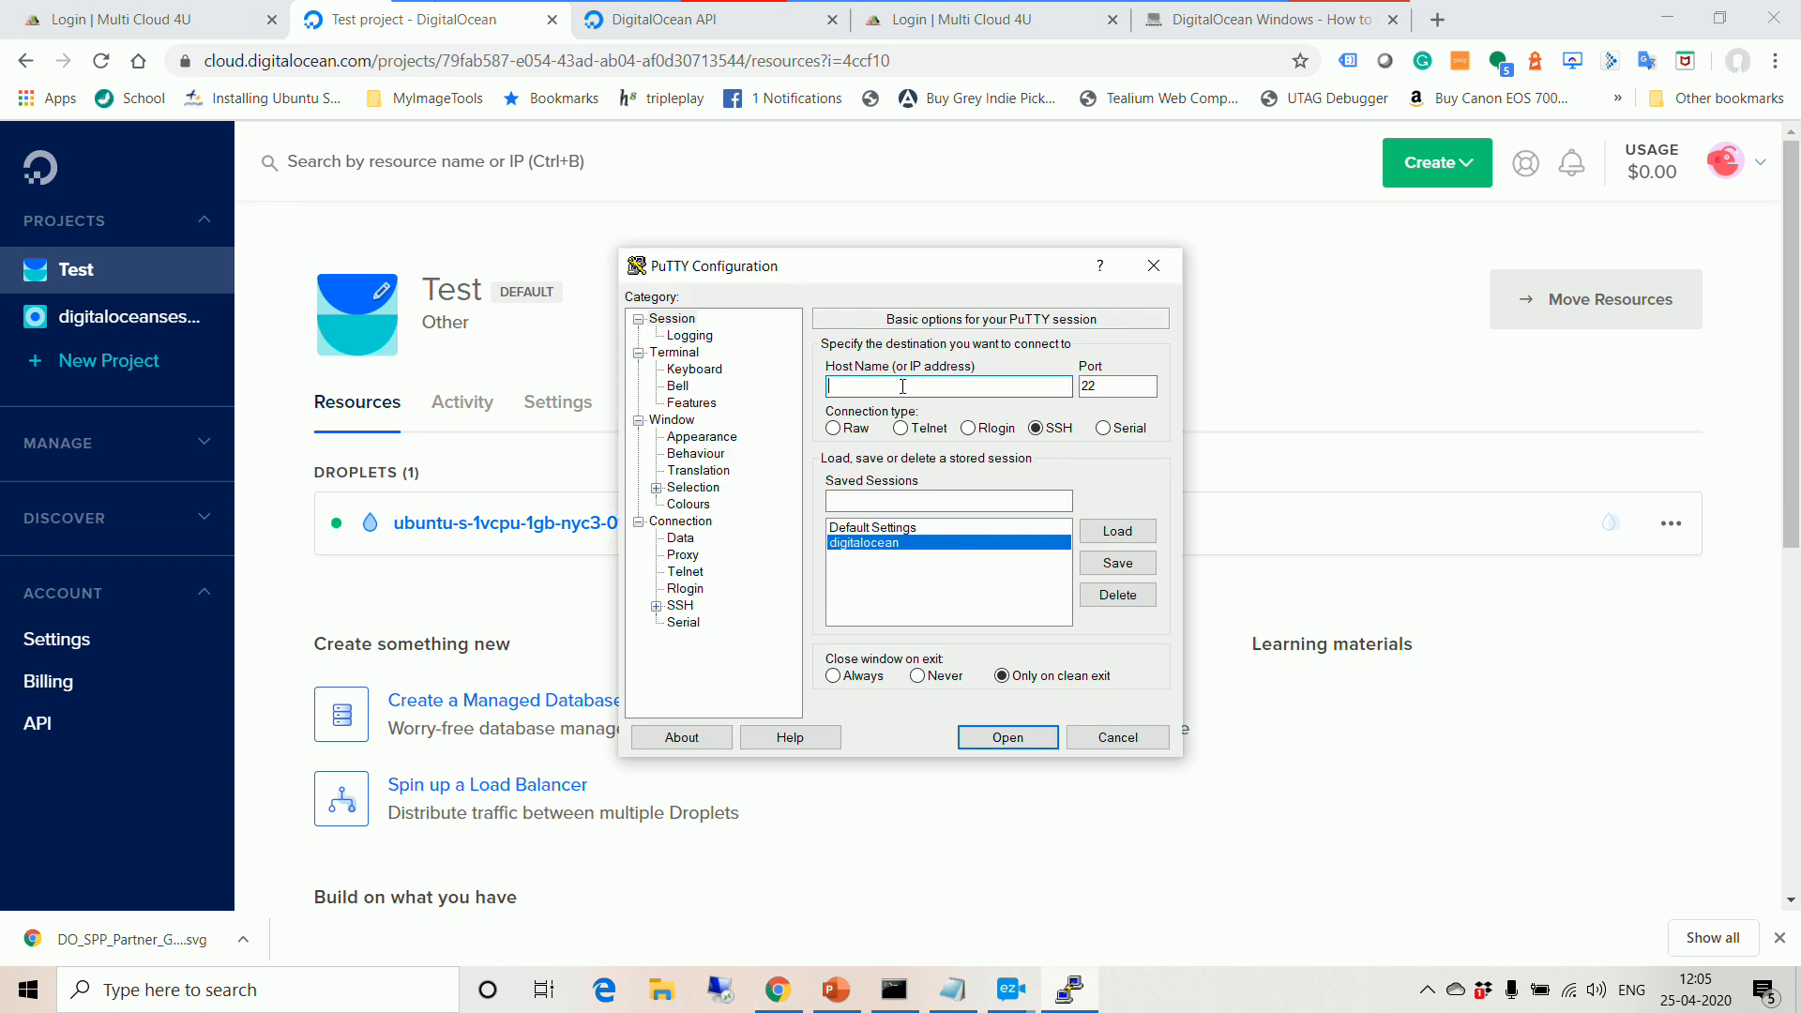
key("ctrl+v")
Step: Go to Connection > SSH > Auth and browse for a private key file
left_click(681, 606)
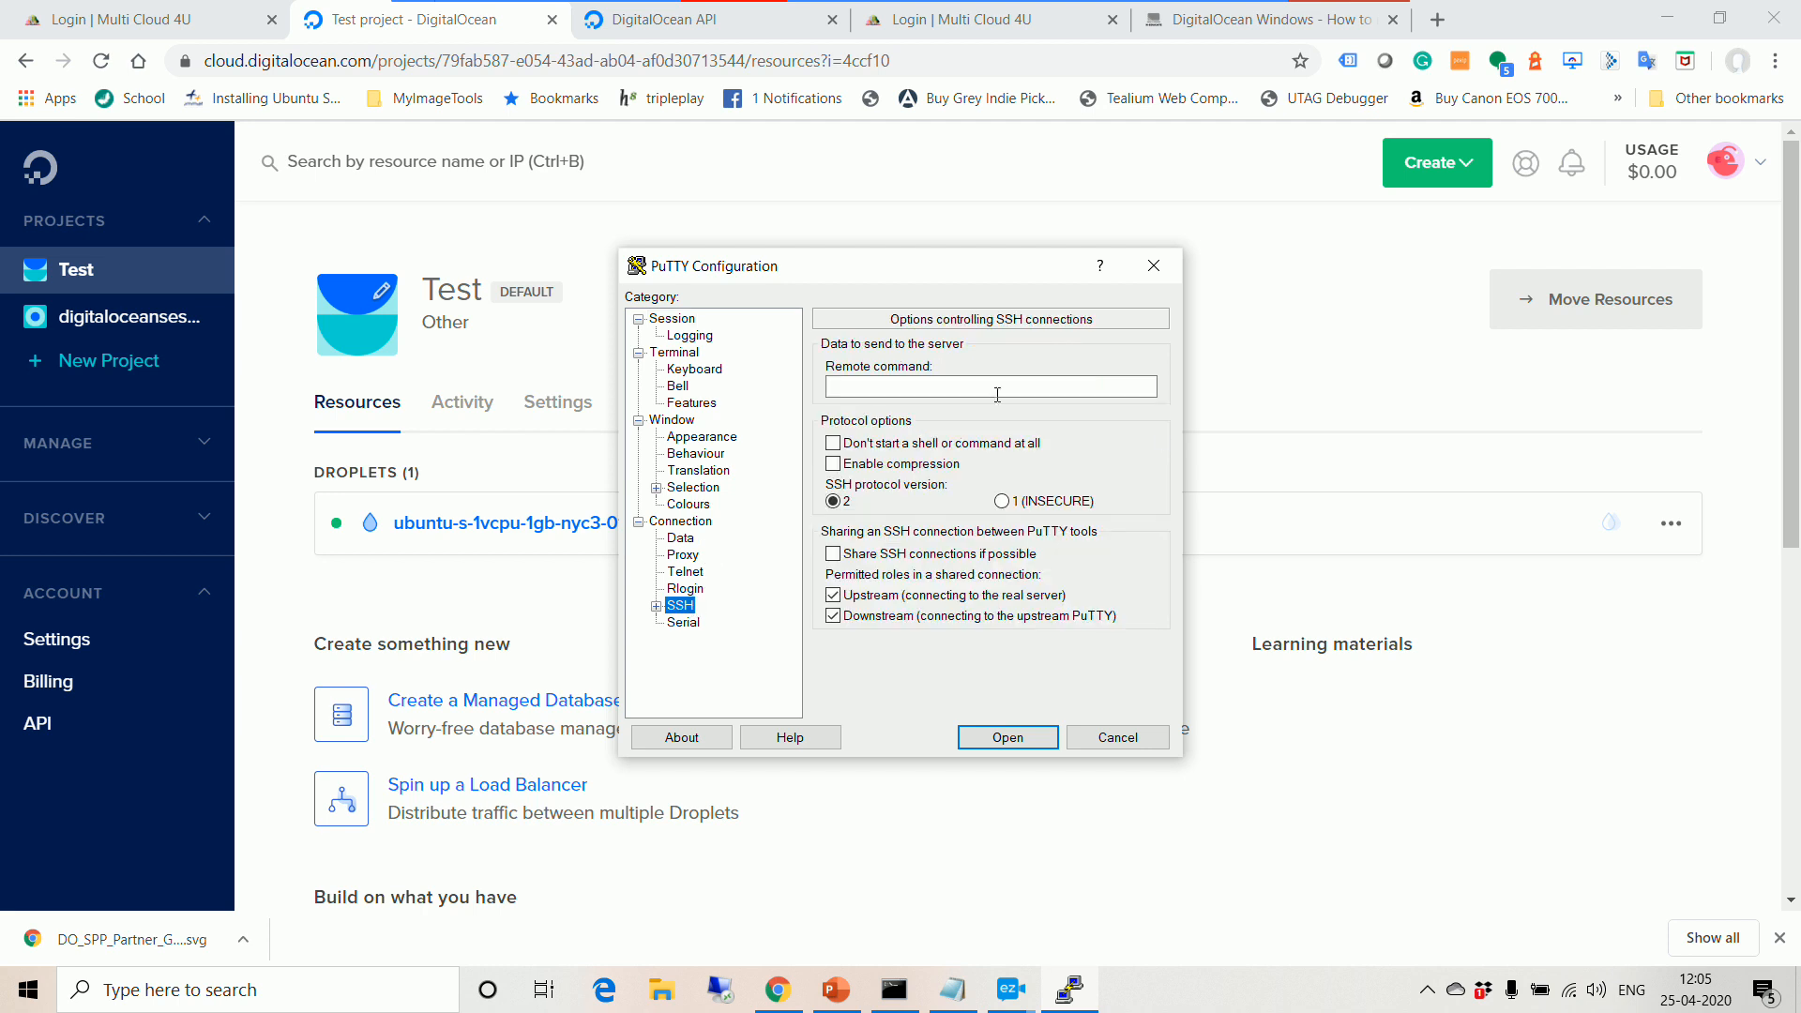
left_click(656, 606)
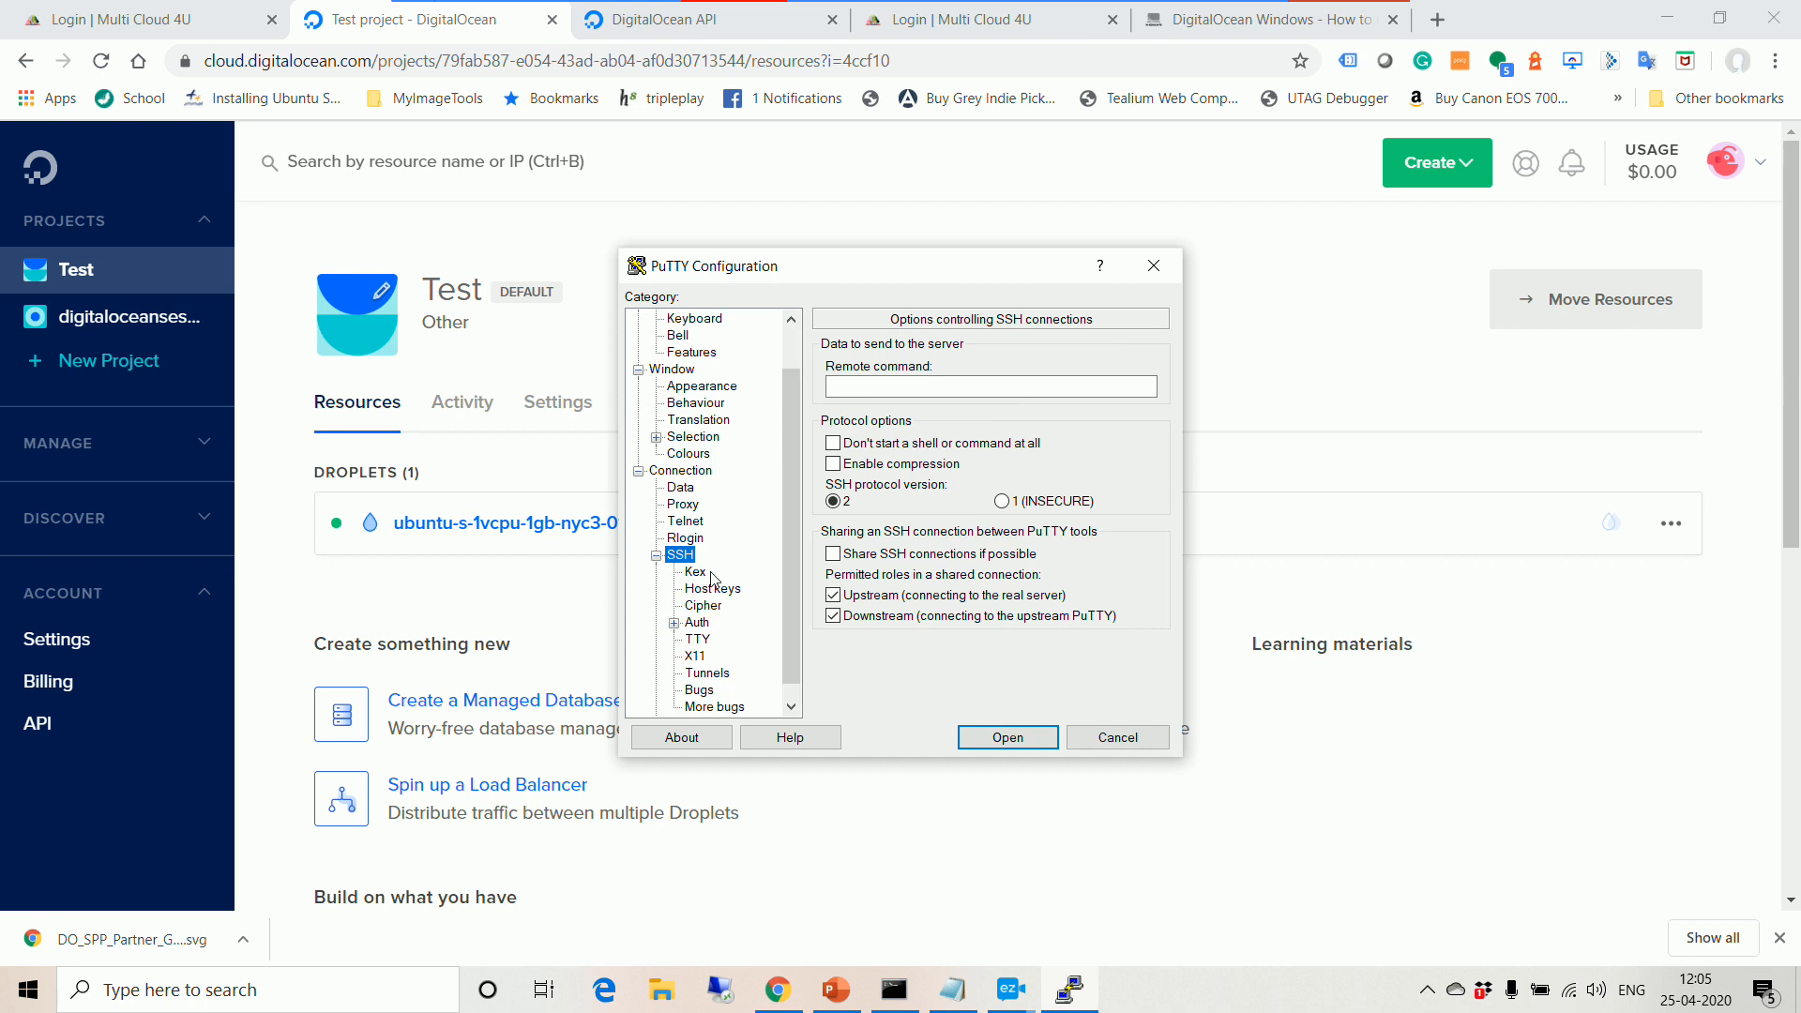
left_click(697, 606)
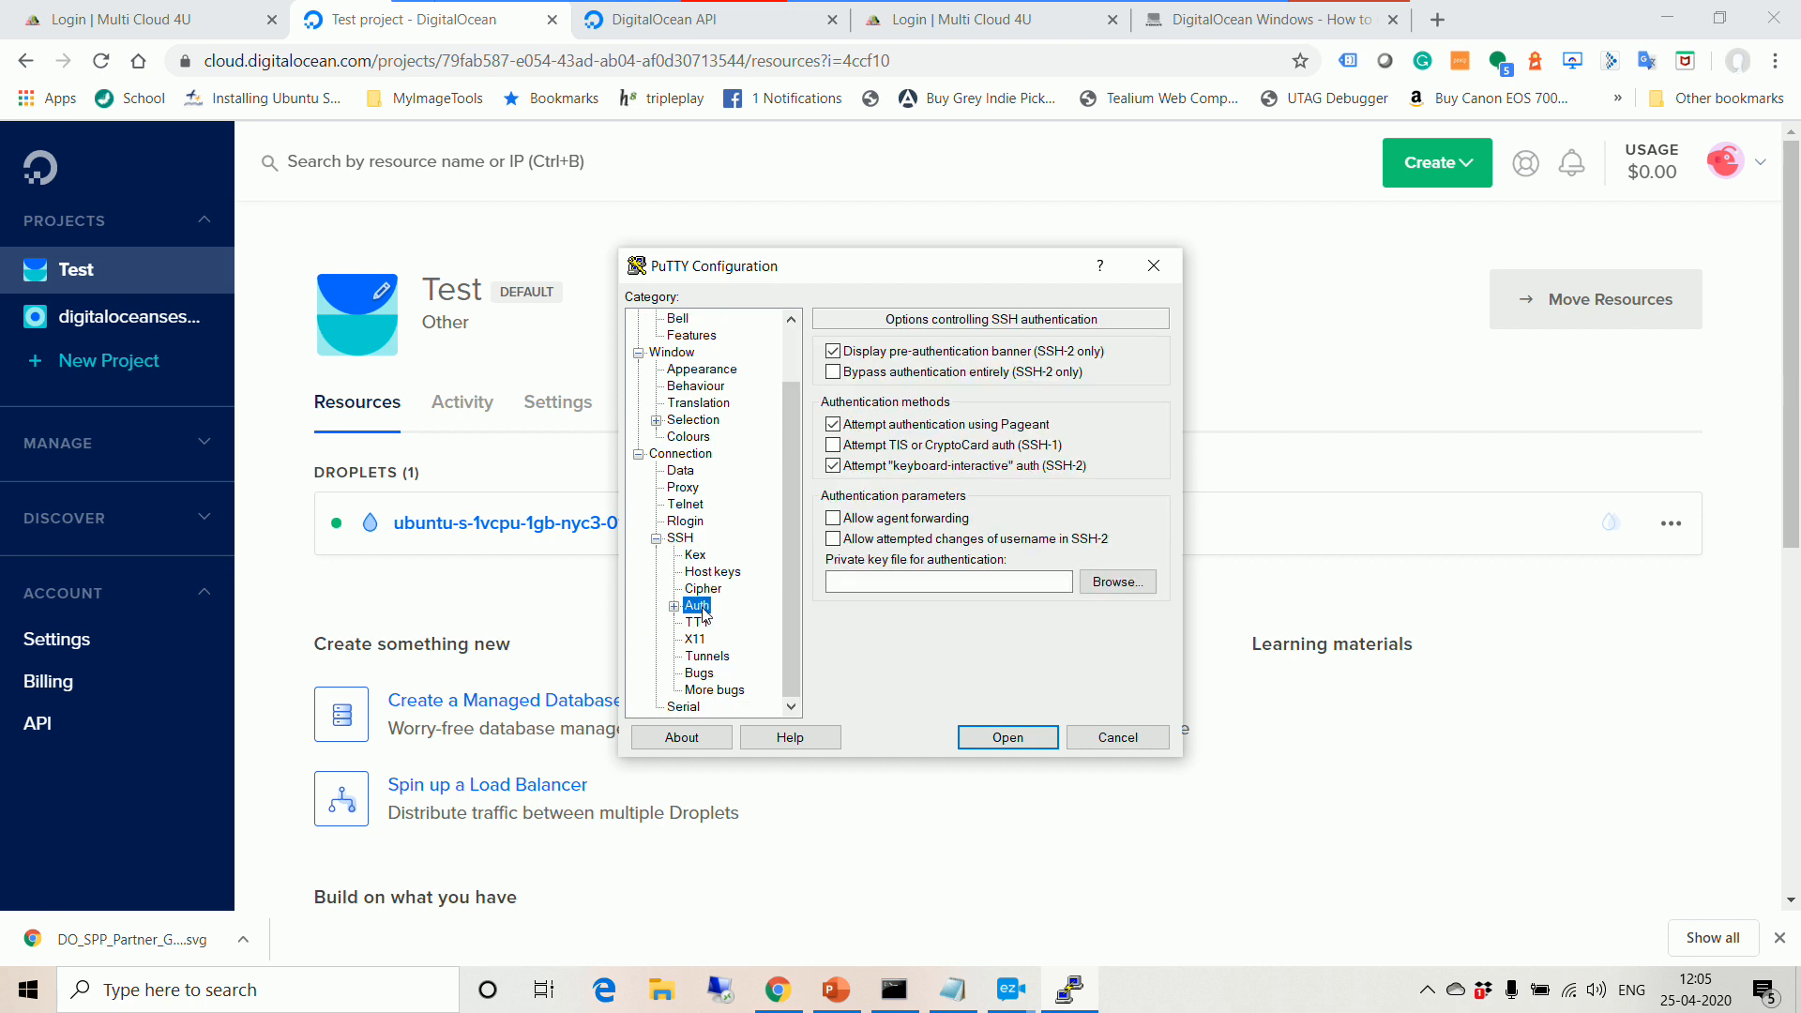
left_click(1106, 583)
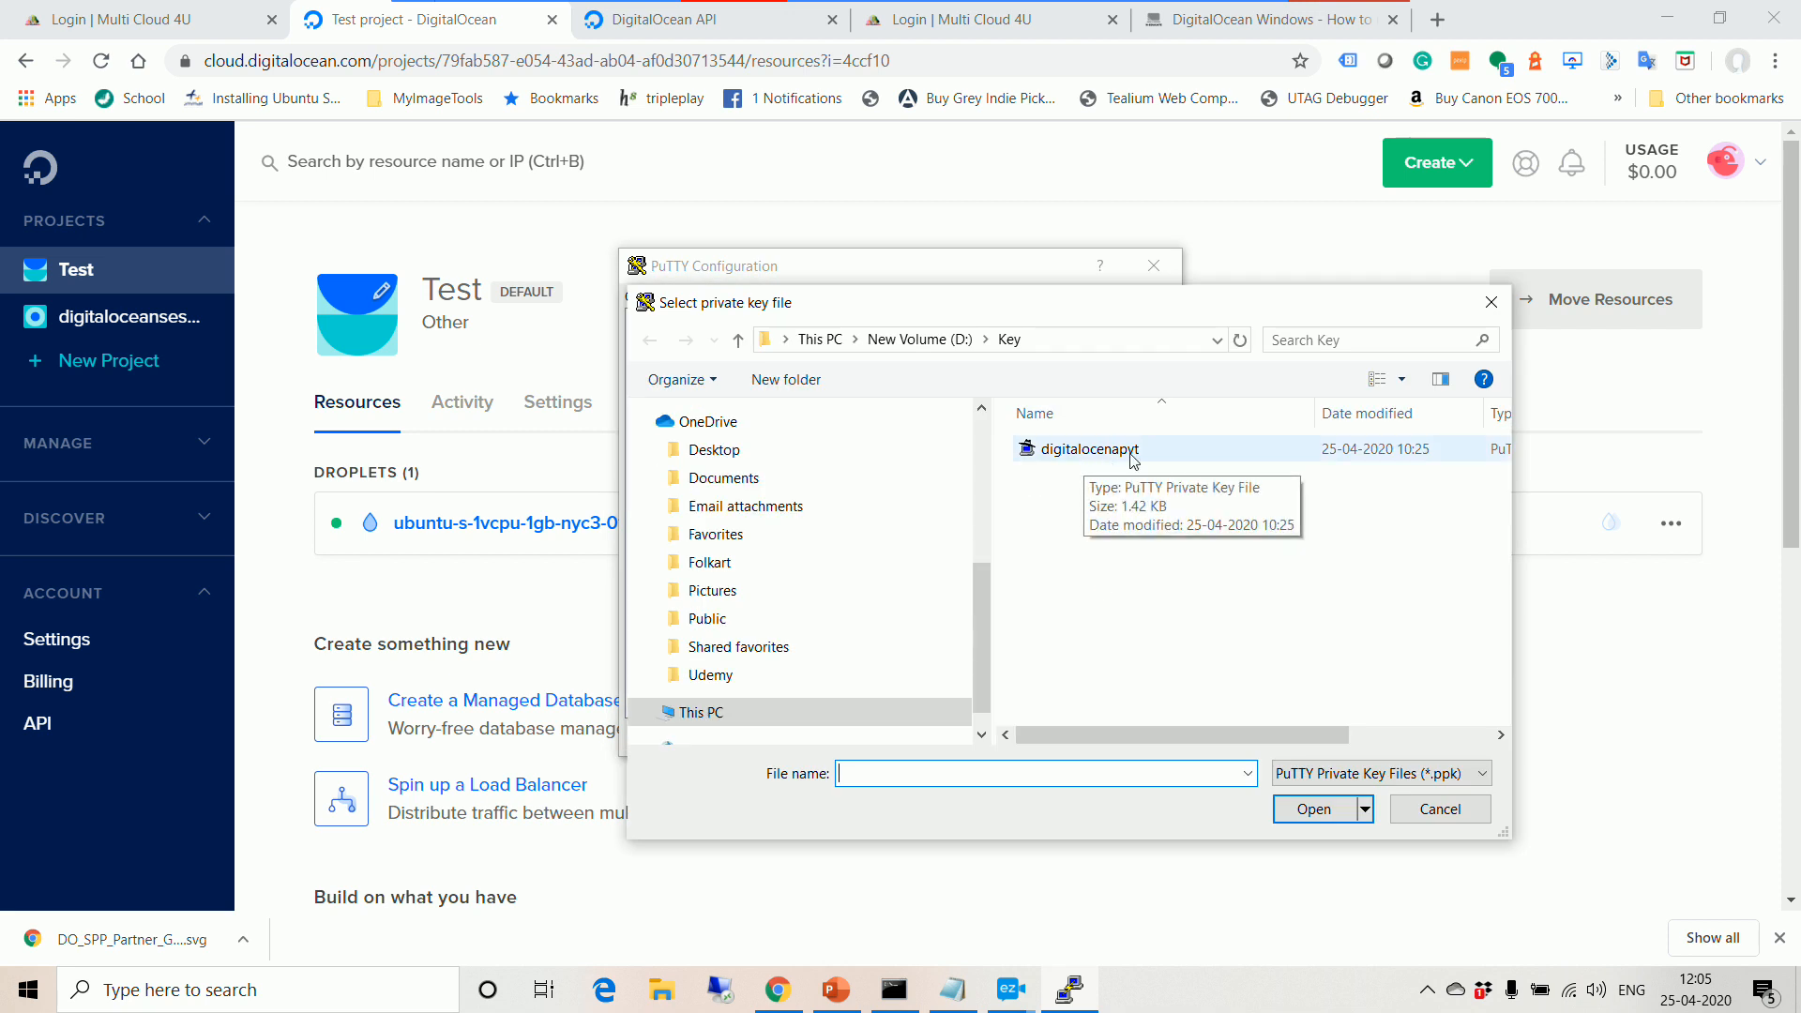
Step: Pick D:\Key\digitalocenapvt.ppk as the SSH authentication private key
left_click_drag(1276, 737, 1426, 749)
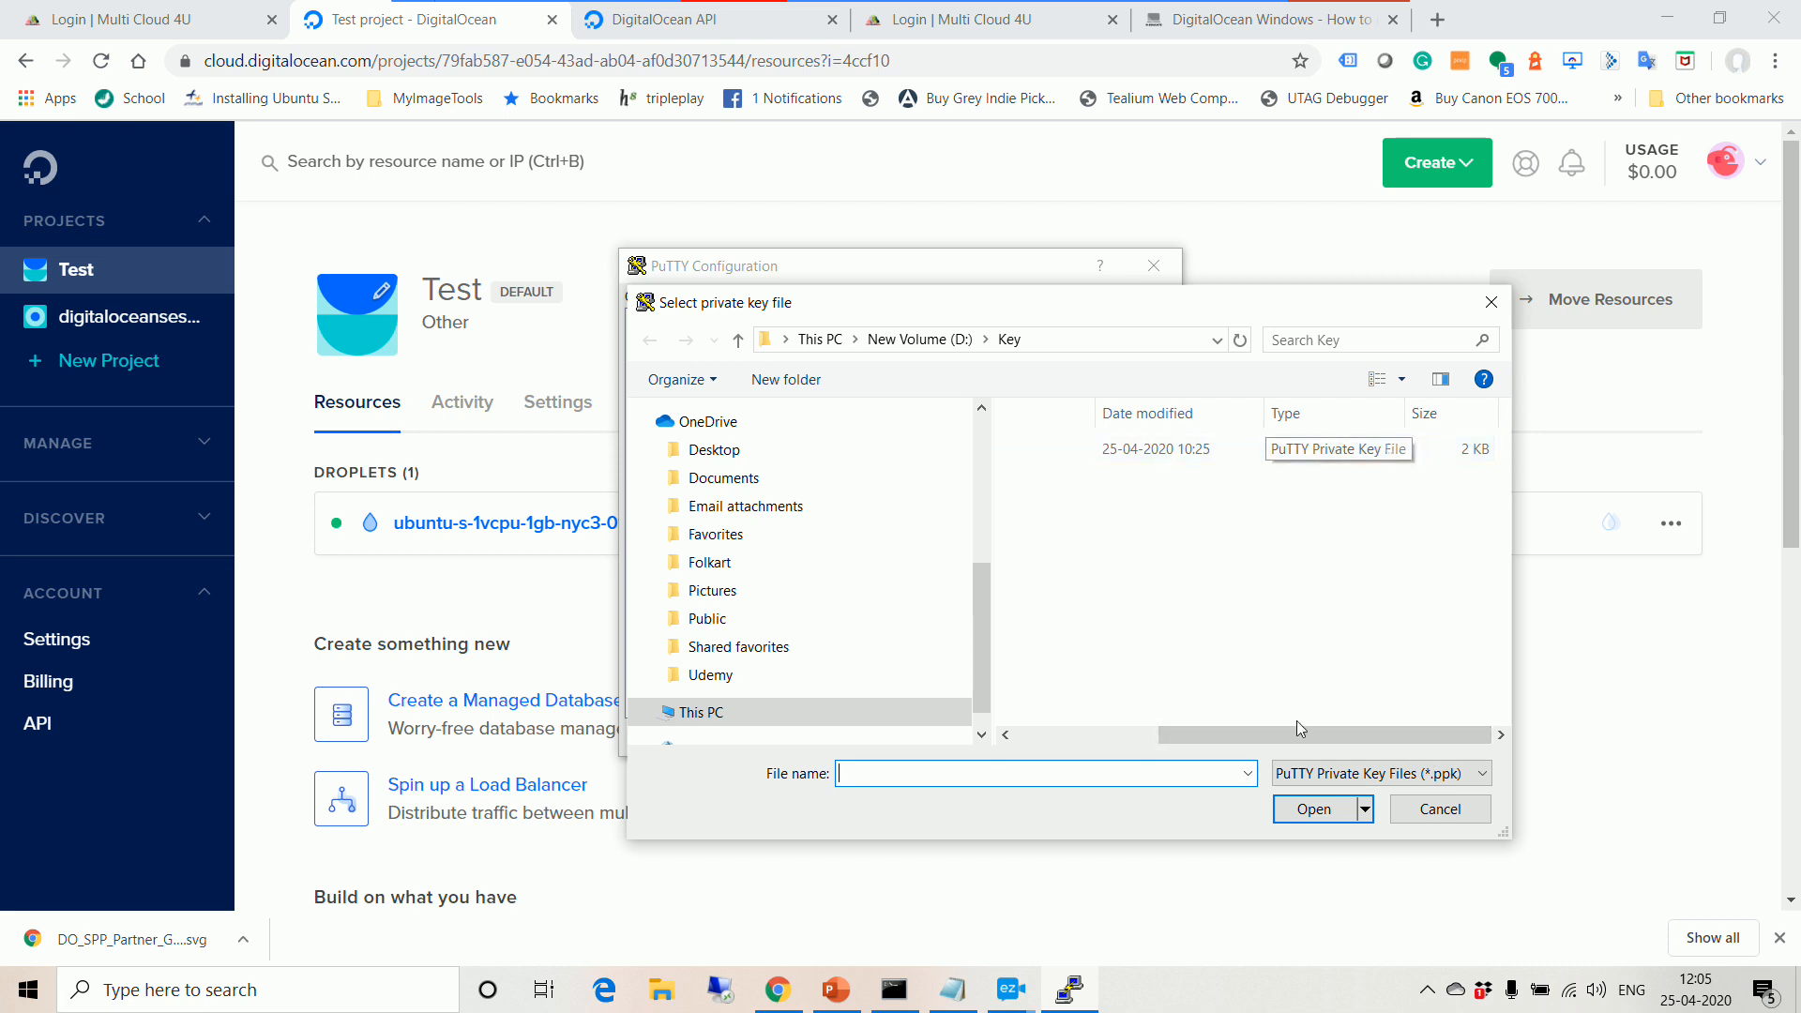
left_click_drag(1293, 729, 1151, 731)
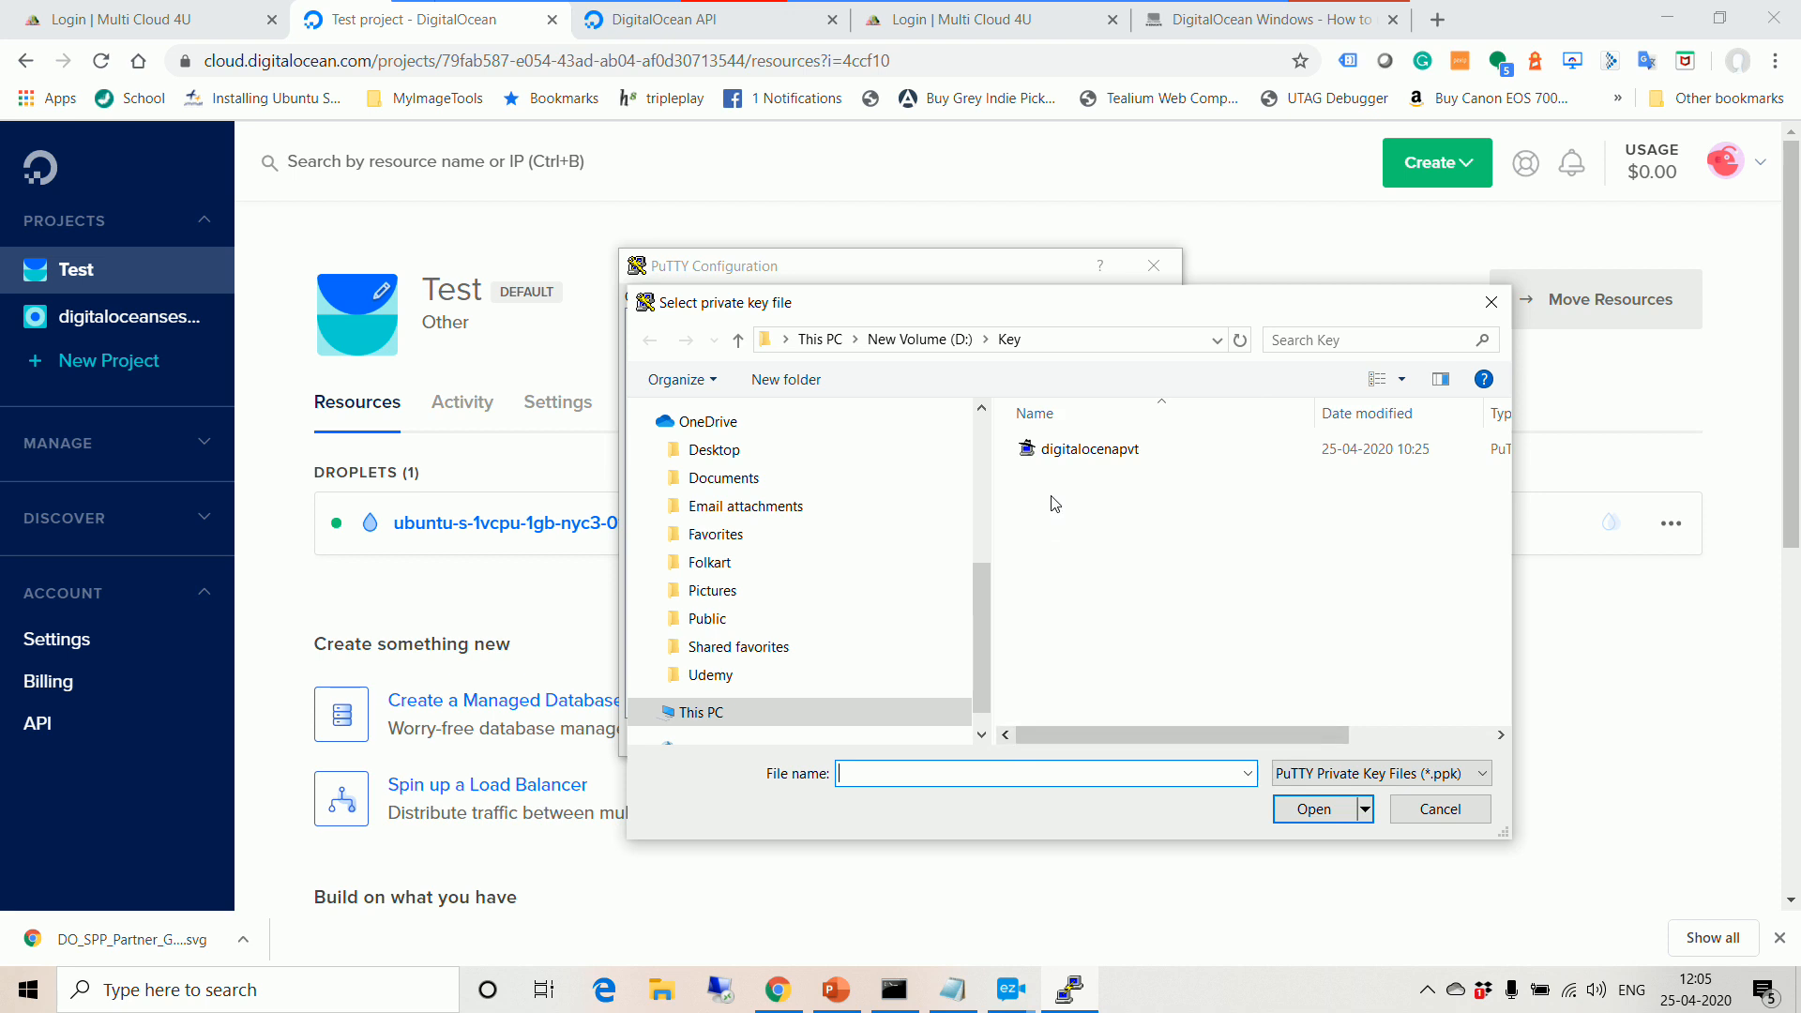
left_click(1088, 449)
left_click(1314, 809)
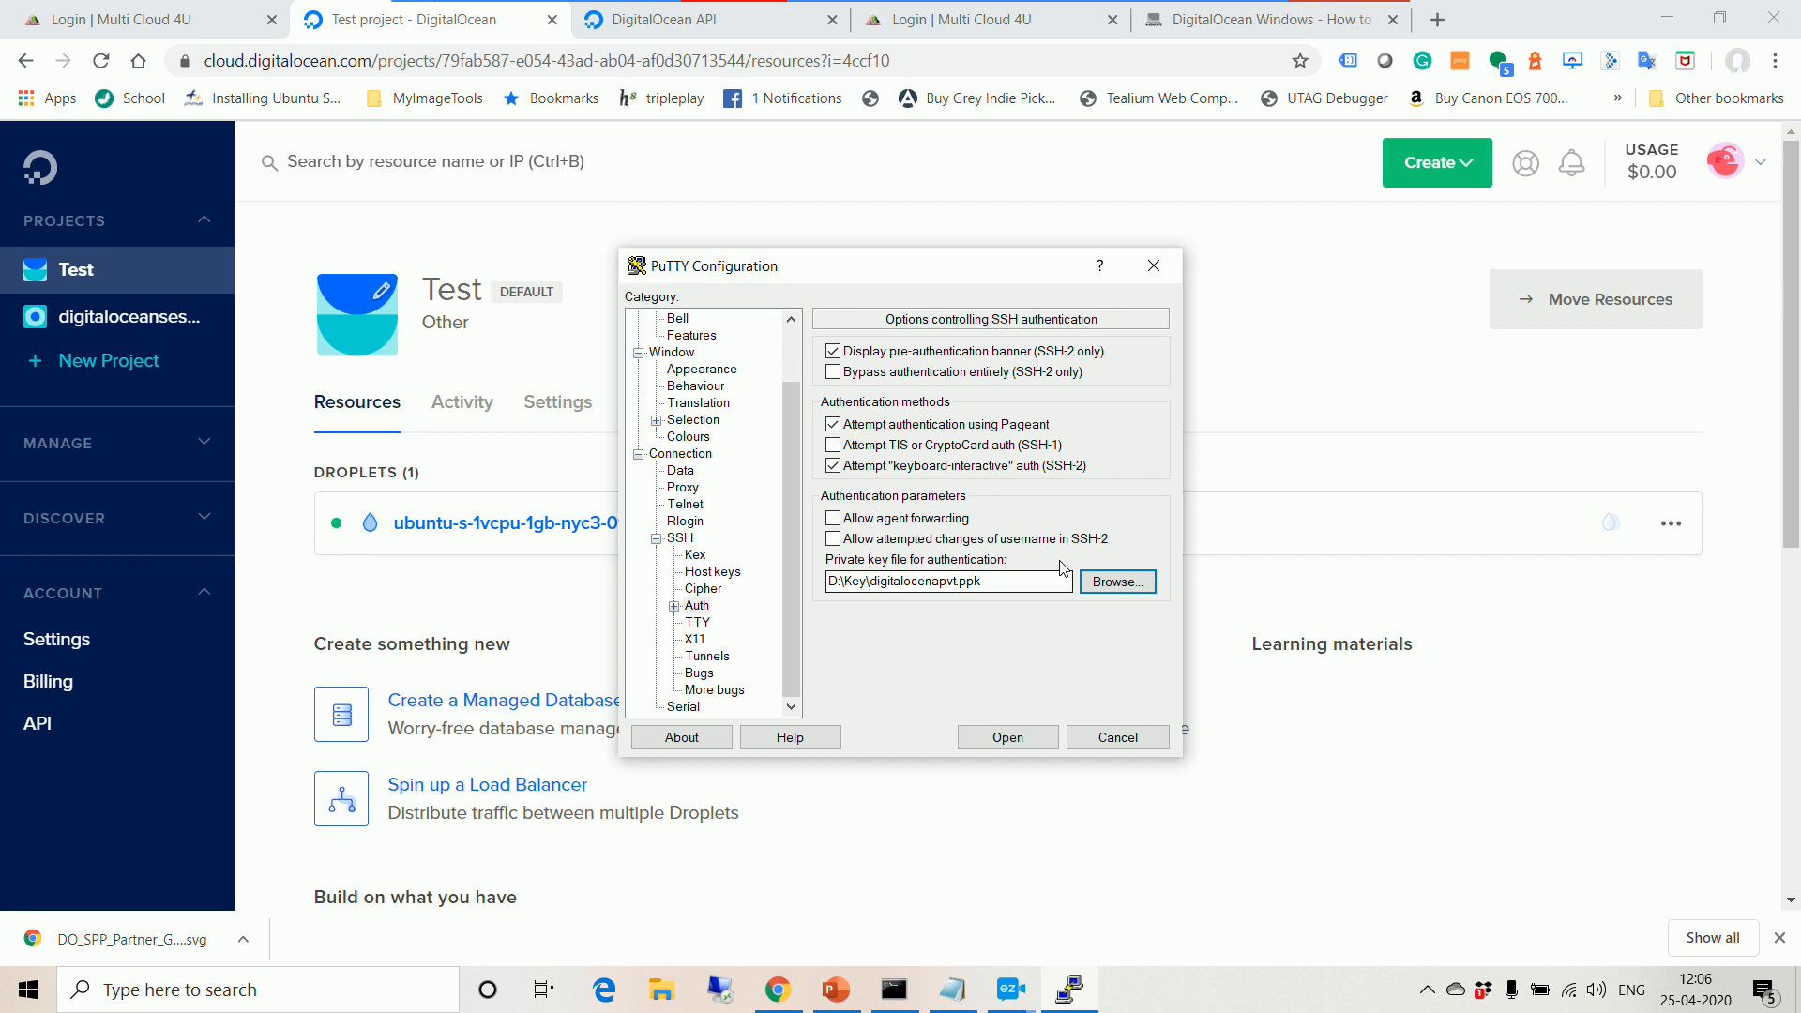
Step: Check the Connection > Data settings with auto-login username root
left_click(692, 604)
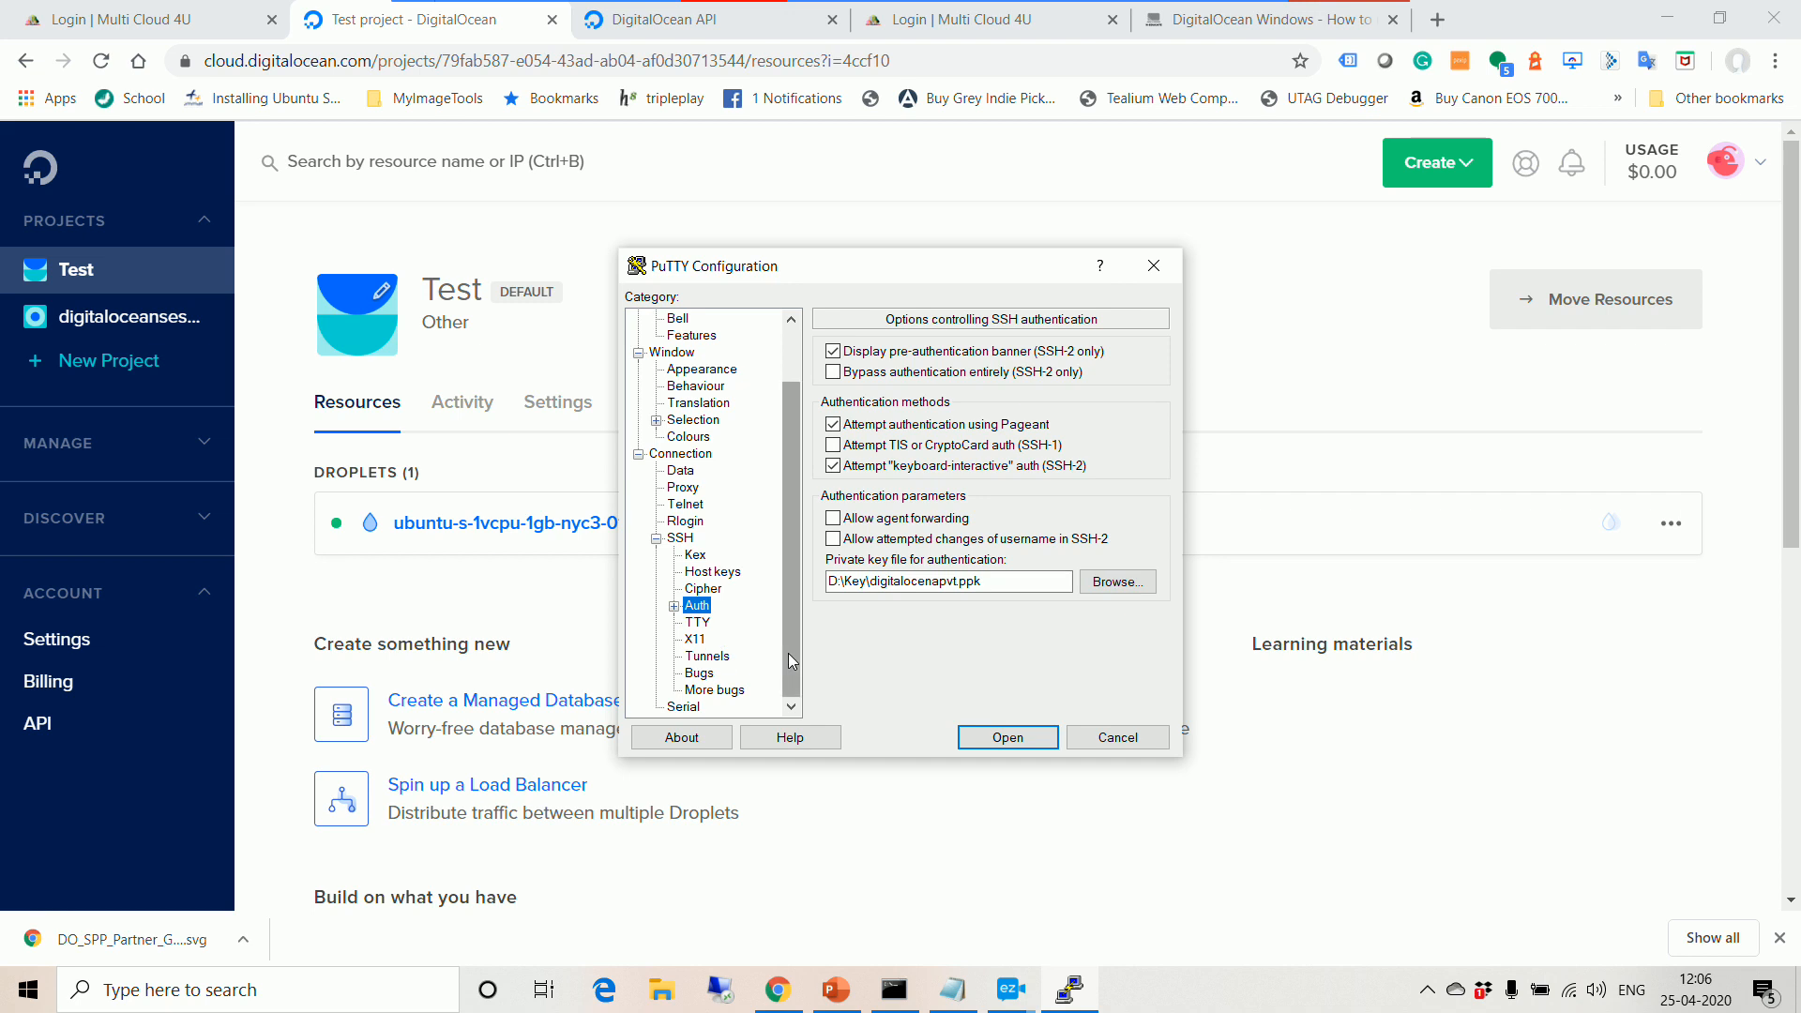
left_click_drag(791, 662, 788, 611)
left_click(682, 538)
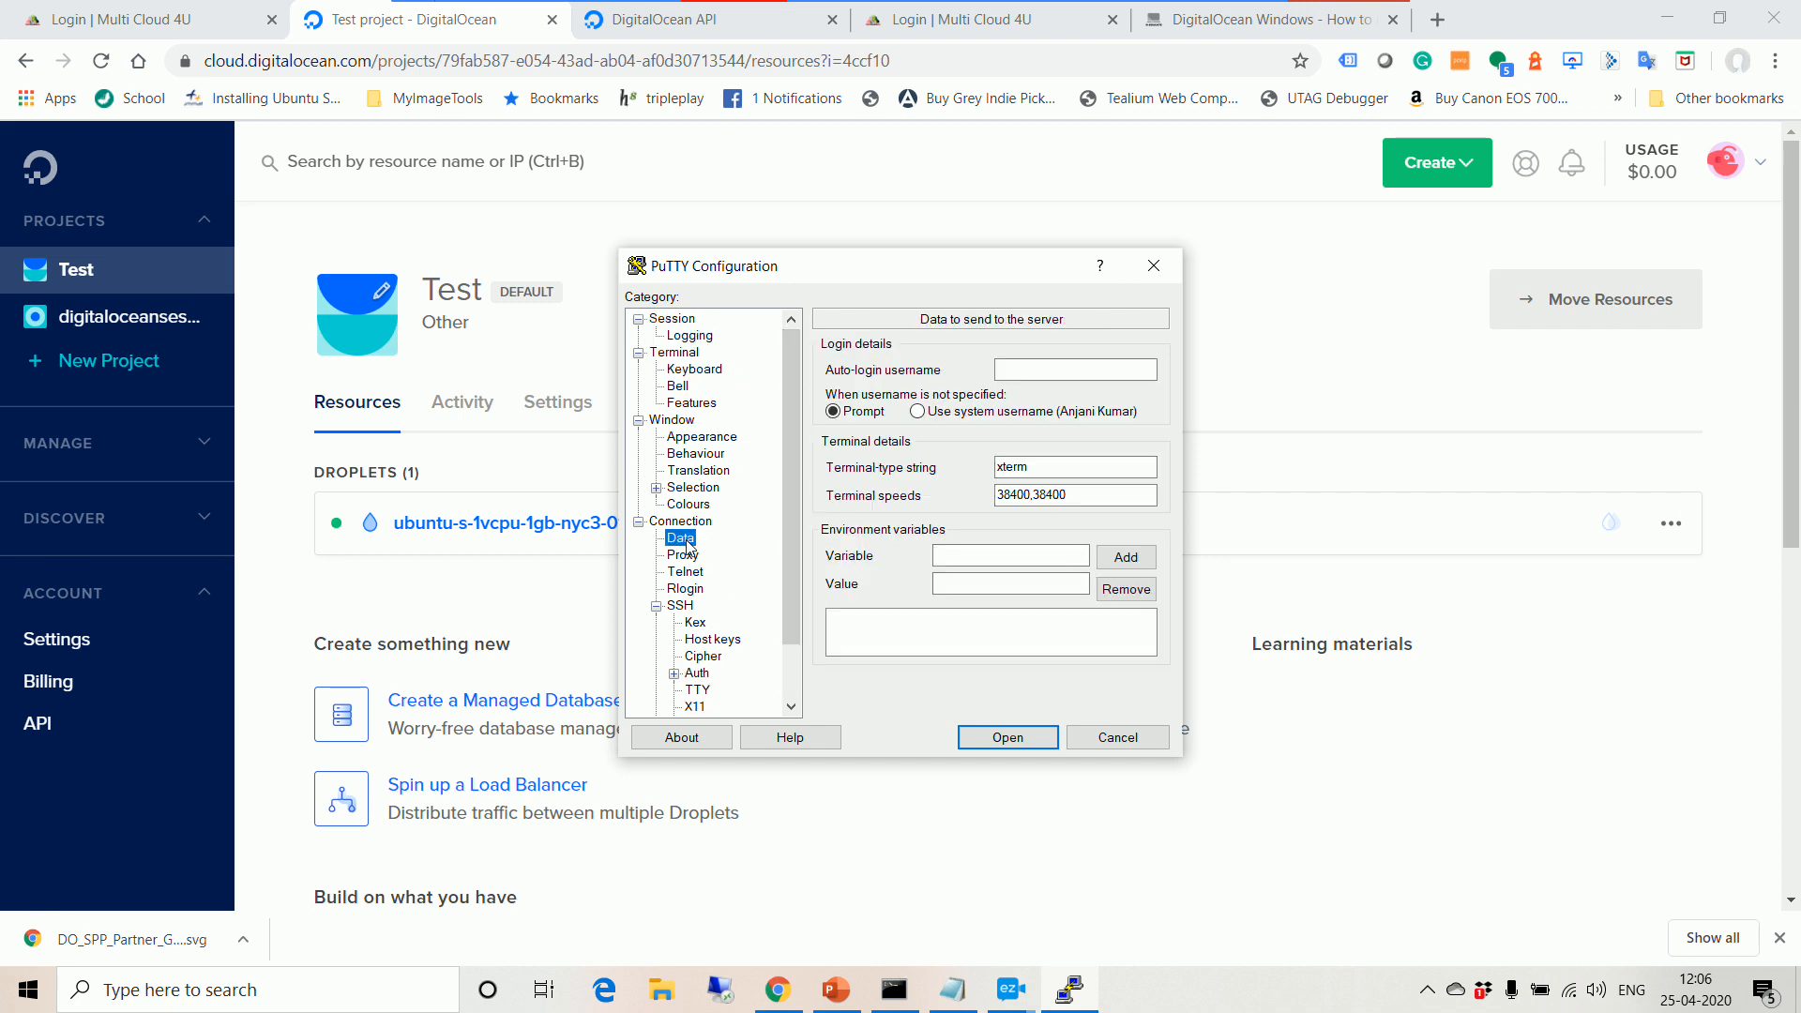
left_click(1018, 372)
Step: Open the saved digitalocean session to 45.55.46.251, then close its terminal window
left_click(672, 319)
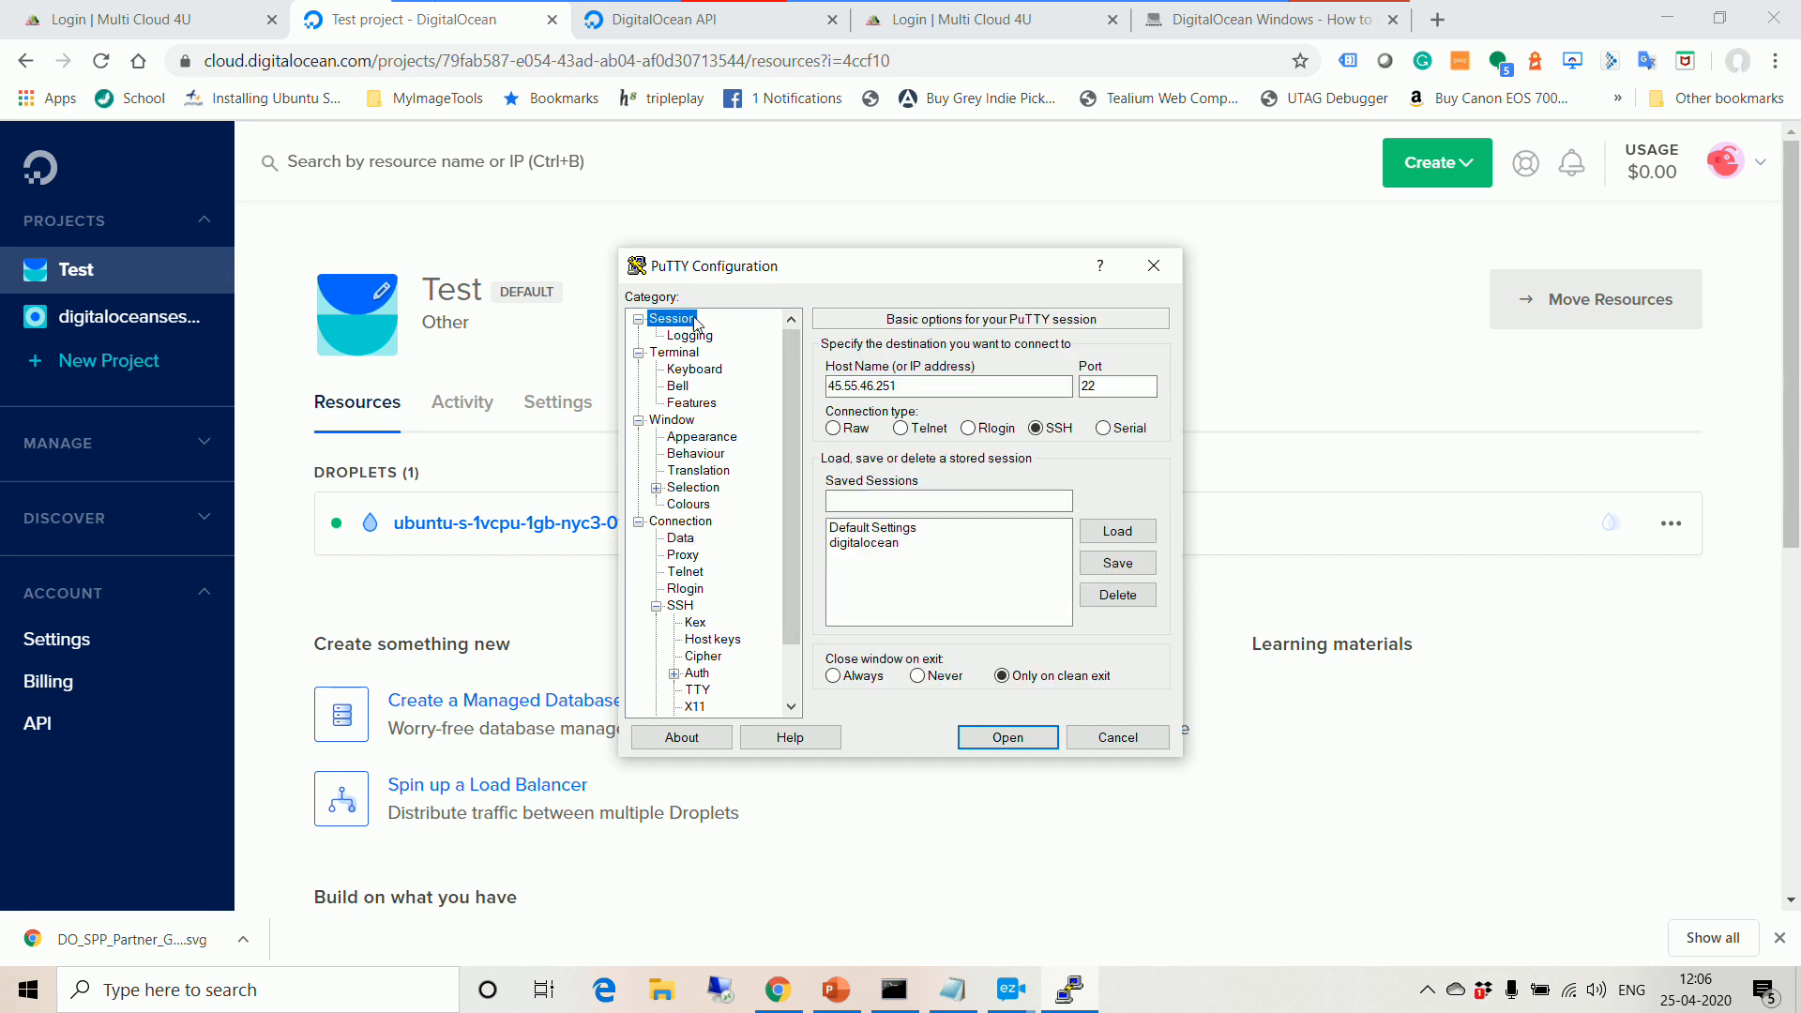
left_click(896, 544)
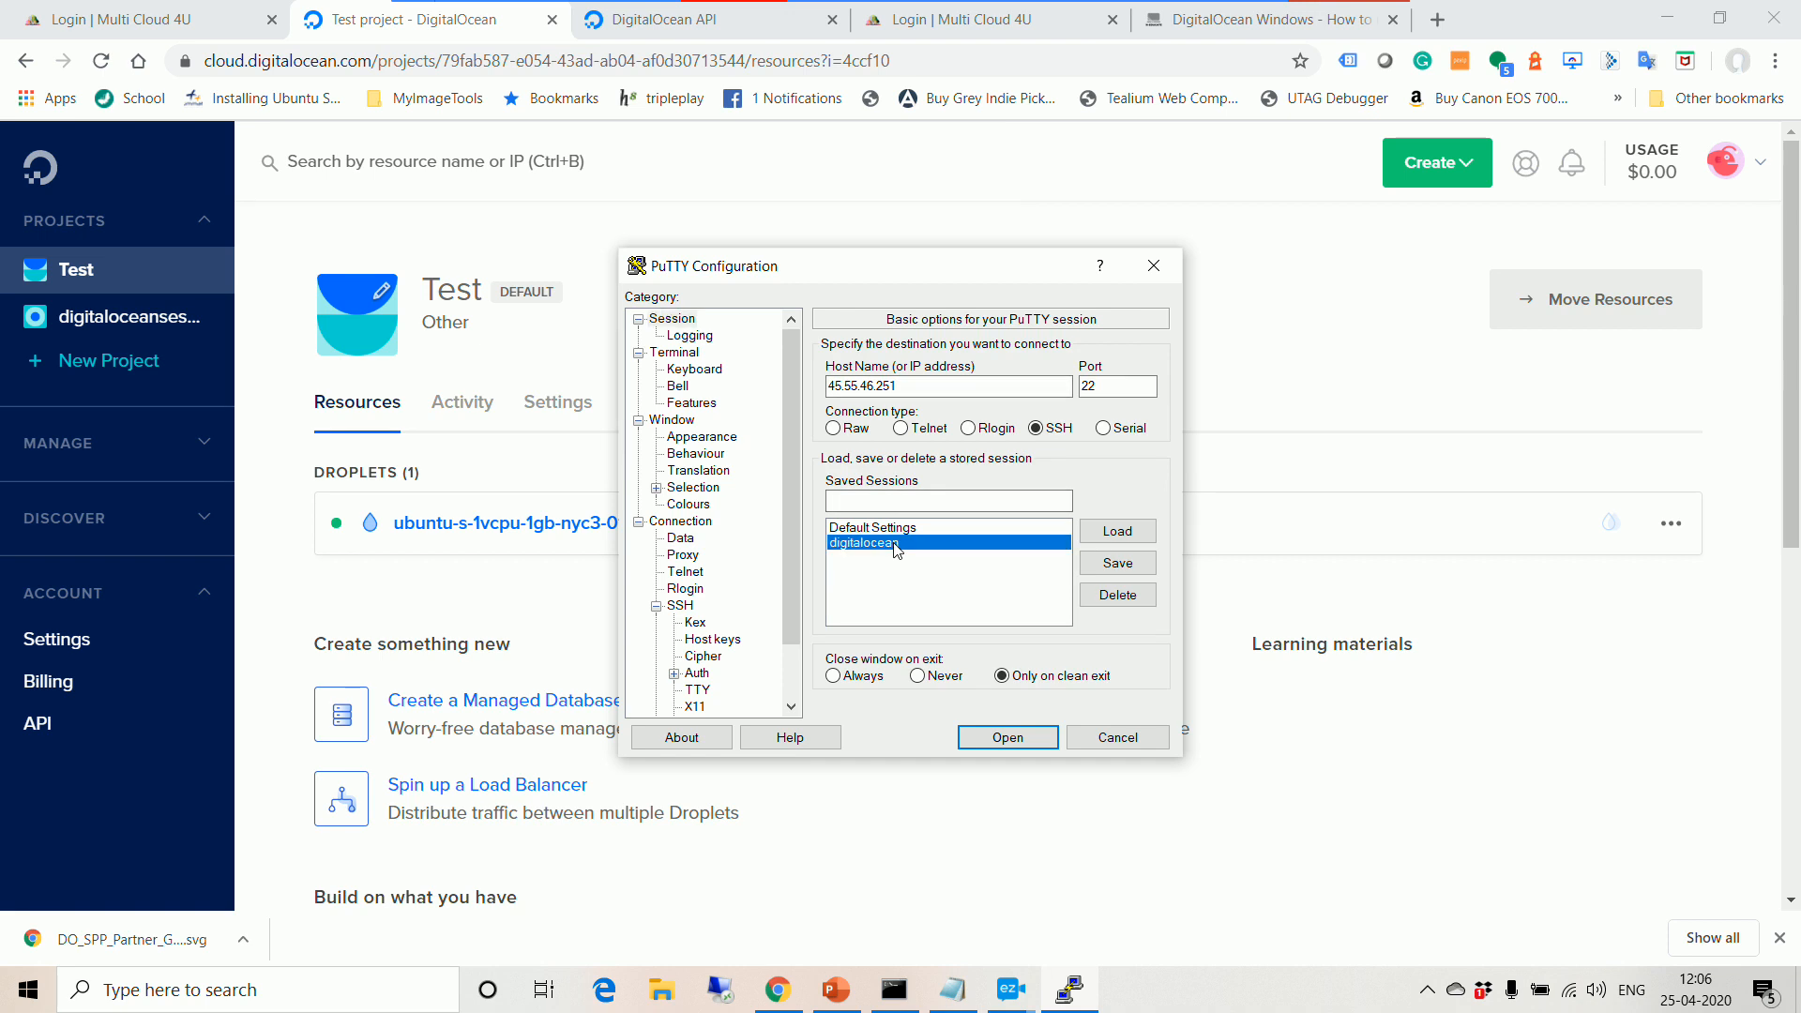
double_click(896, 545)
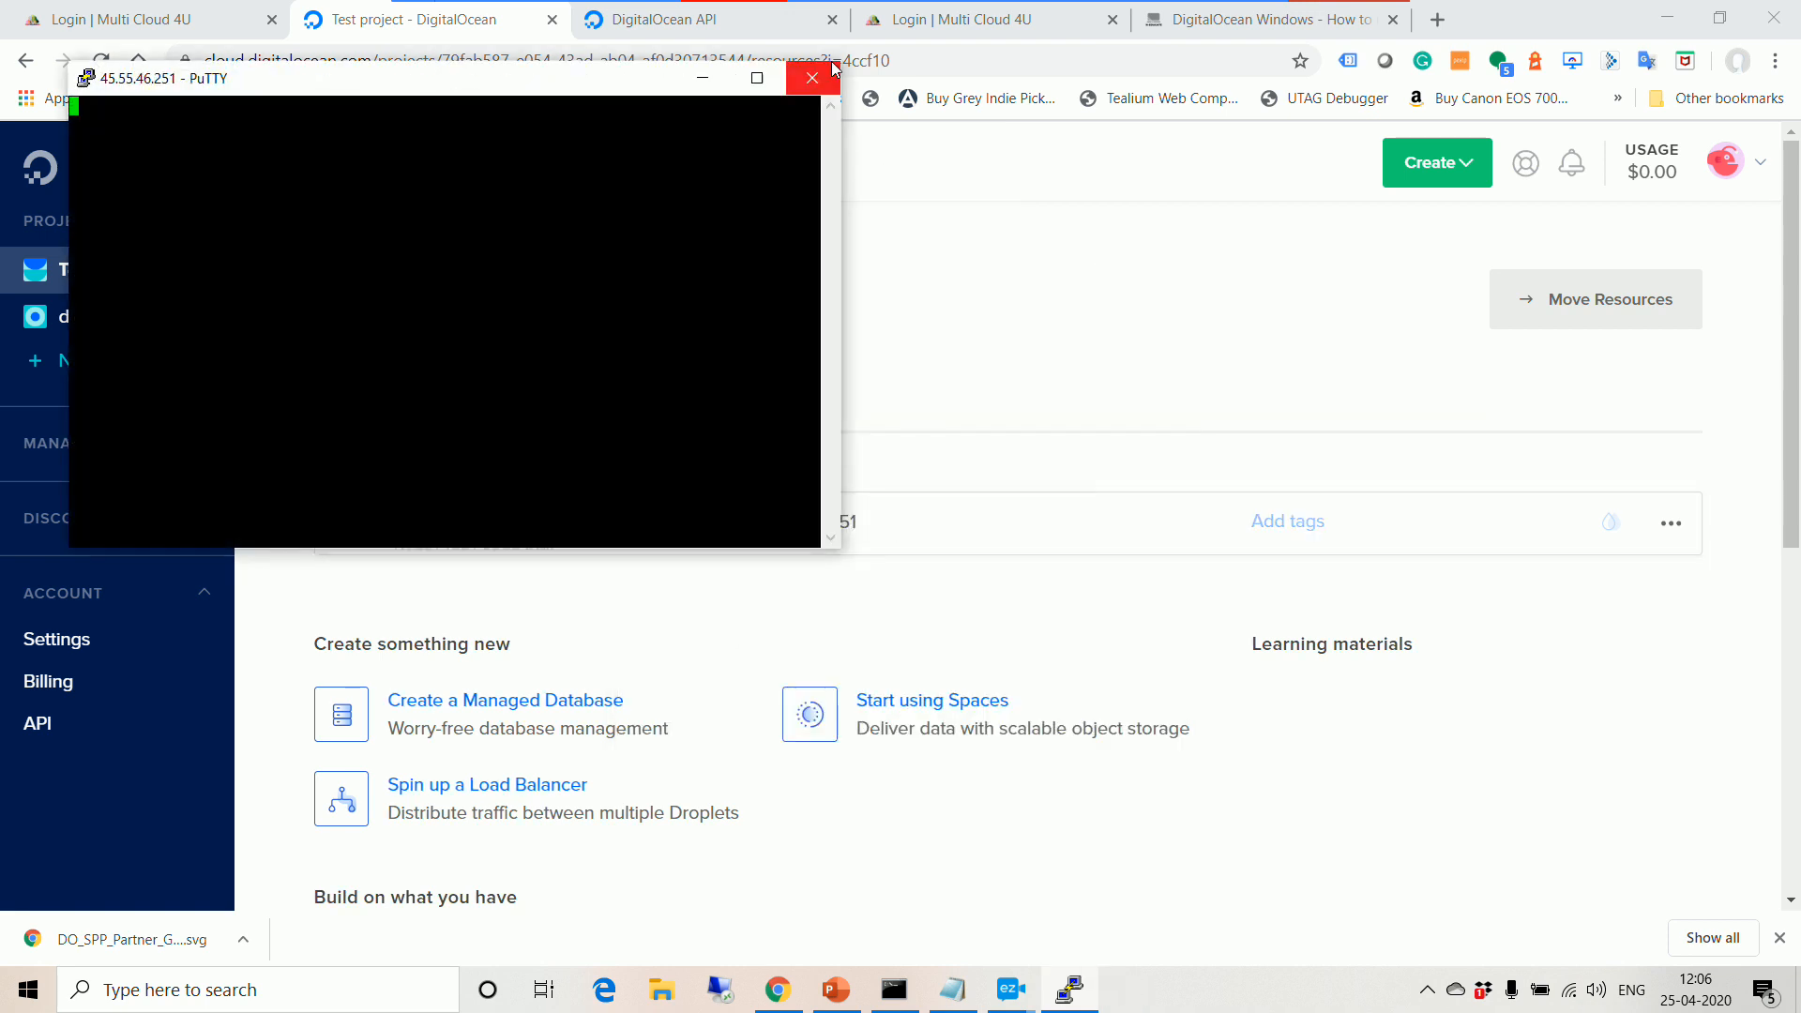
left_click(812, 78)
left_click(921, 579)
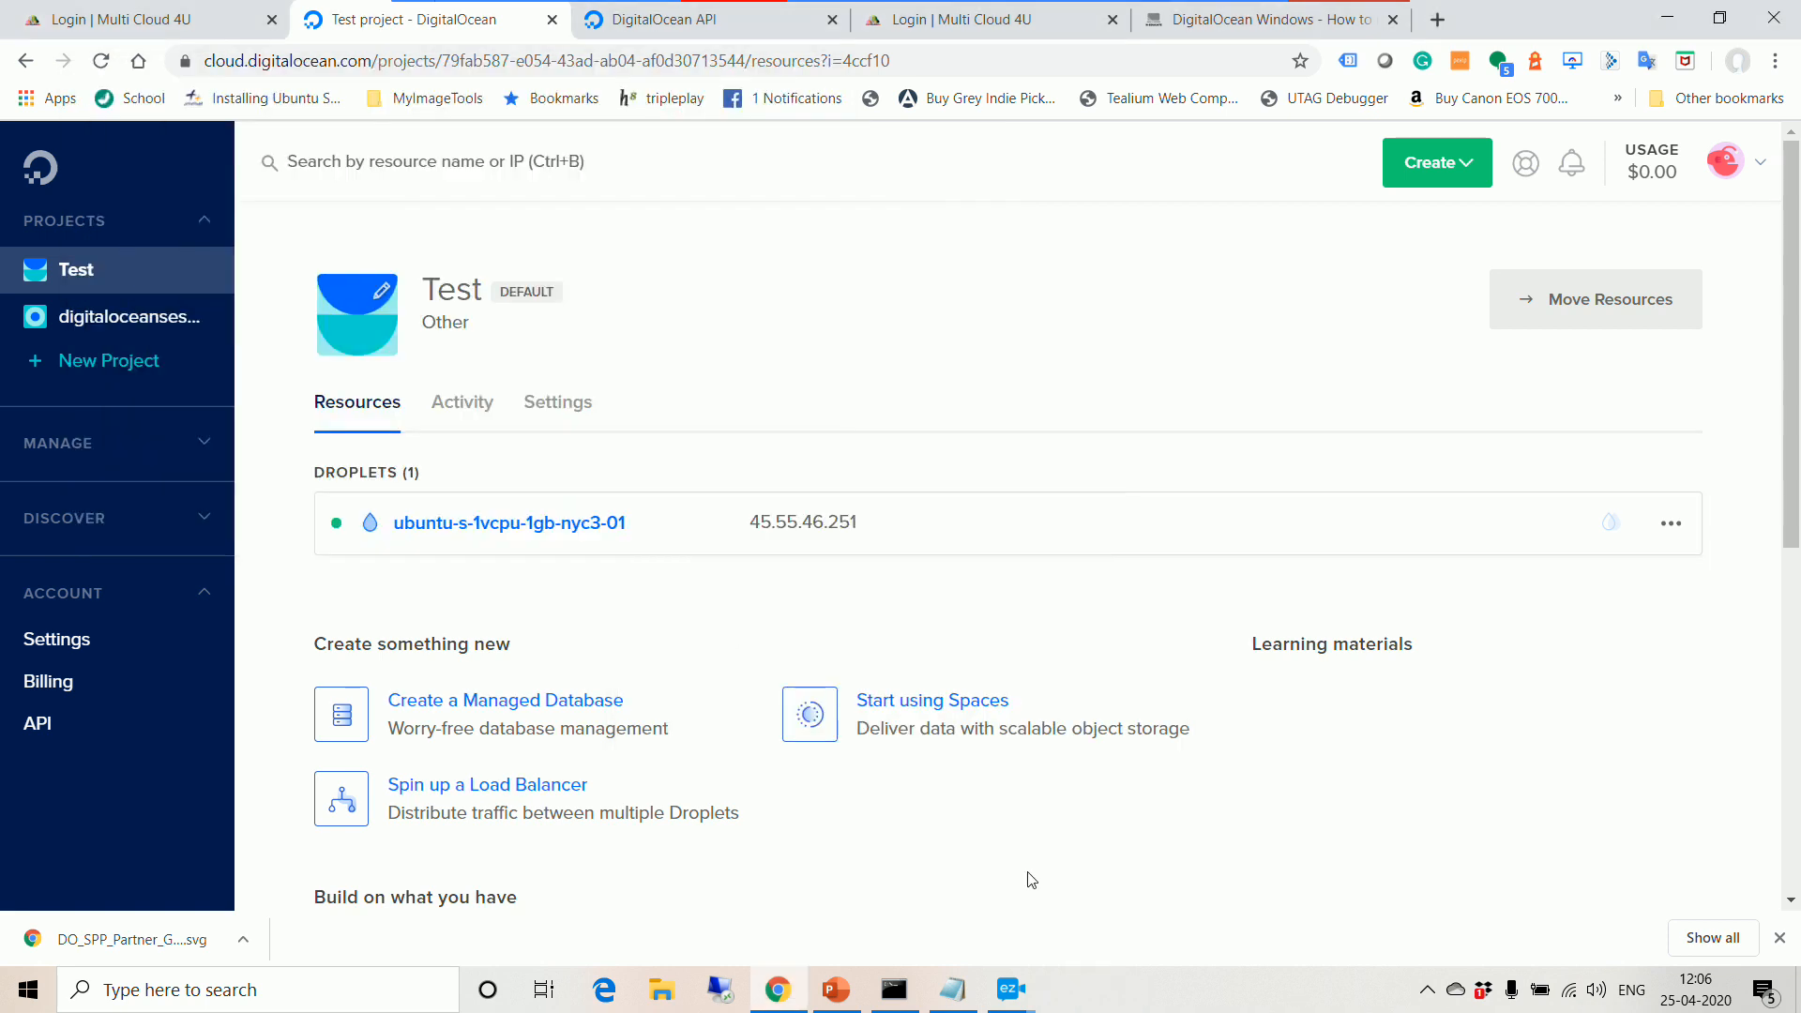
Step: Launch PuTTY and load the saved digitalocean session for host 45.55.46.251
left_click(84, 1000)
type("p")
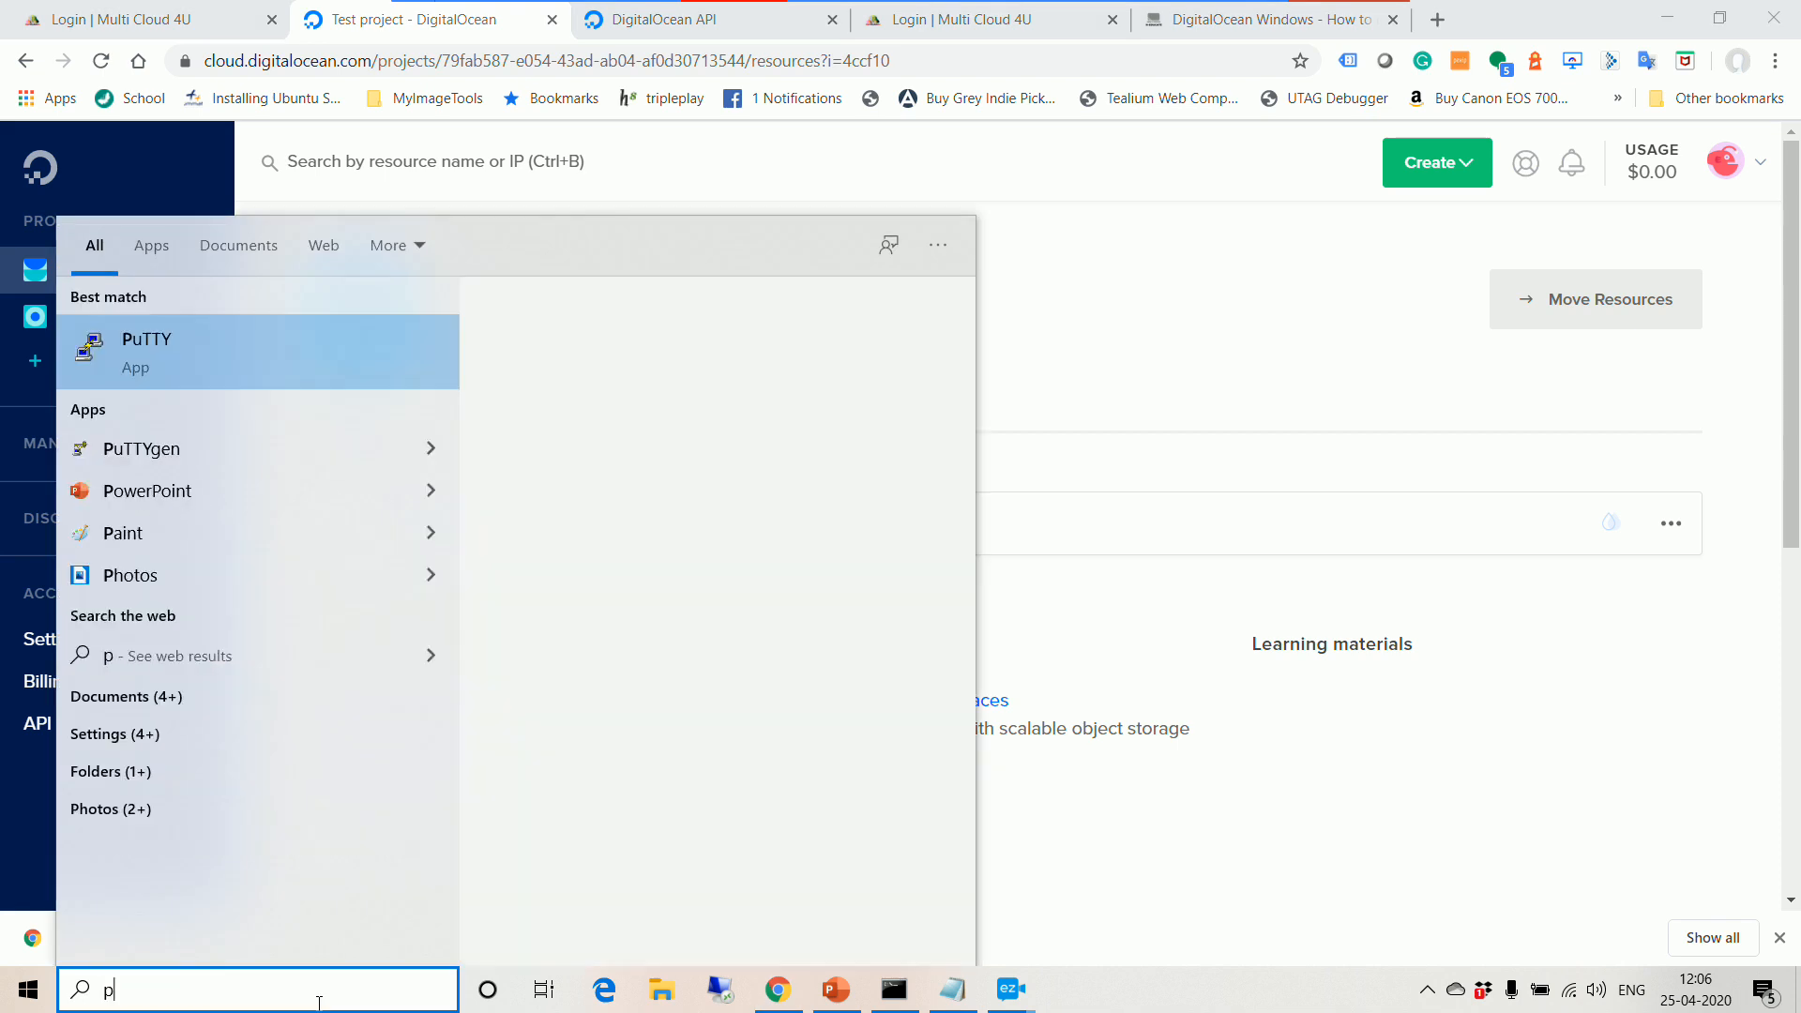
type("uttY")
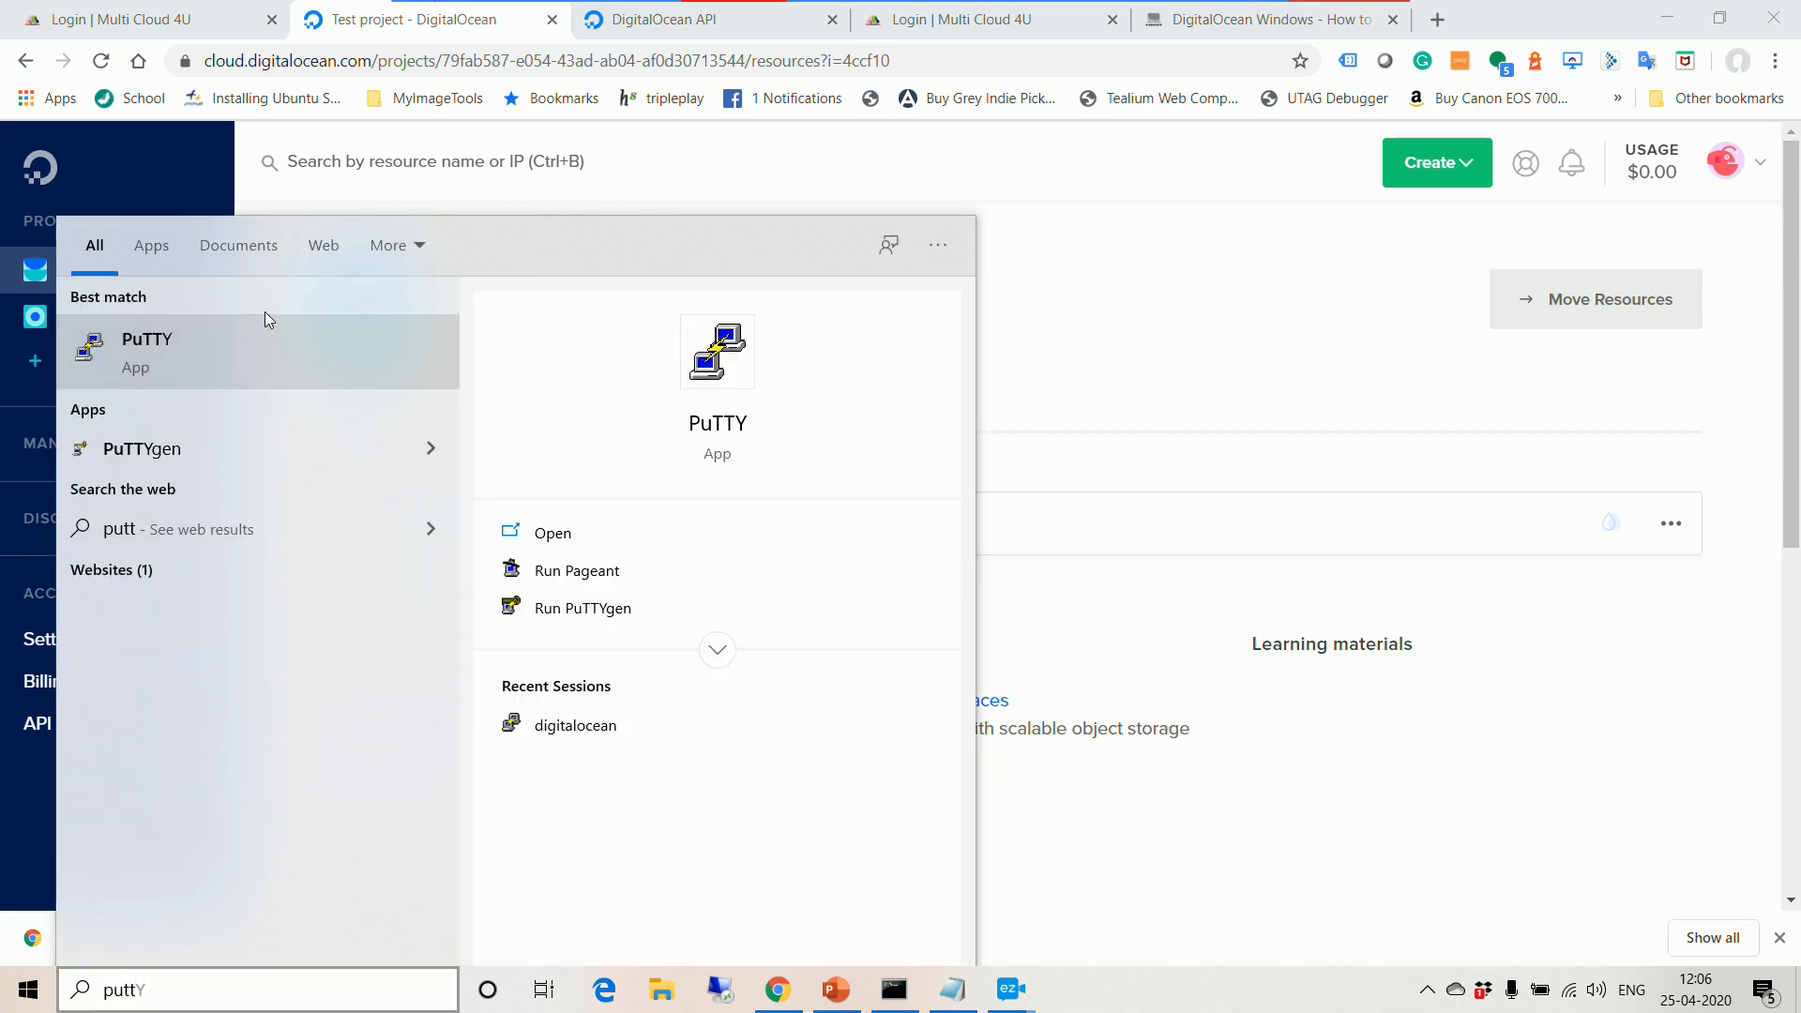
left_click(261, 345)
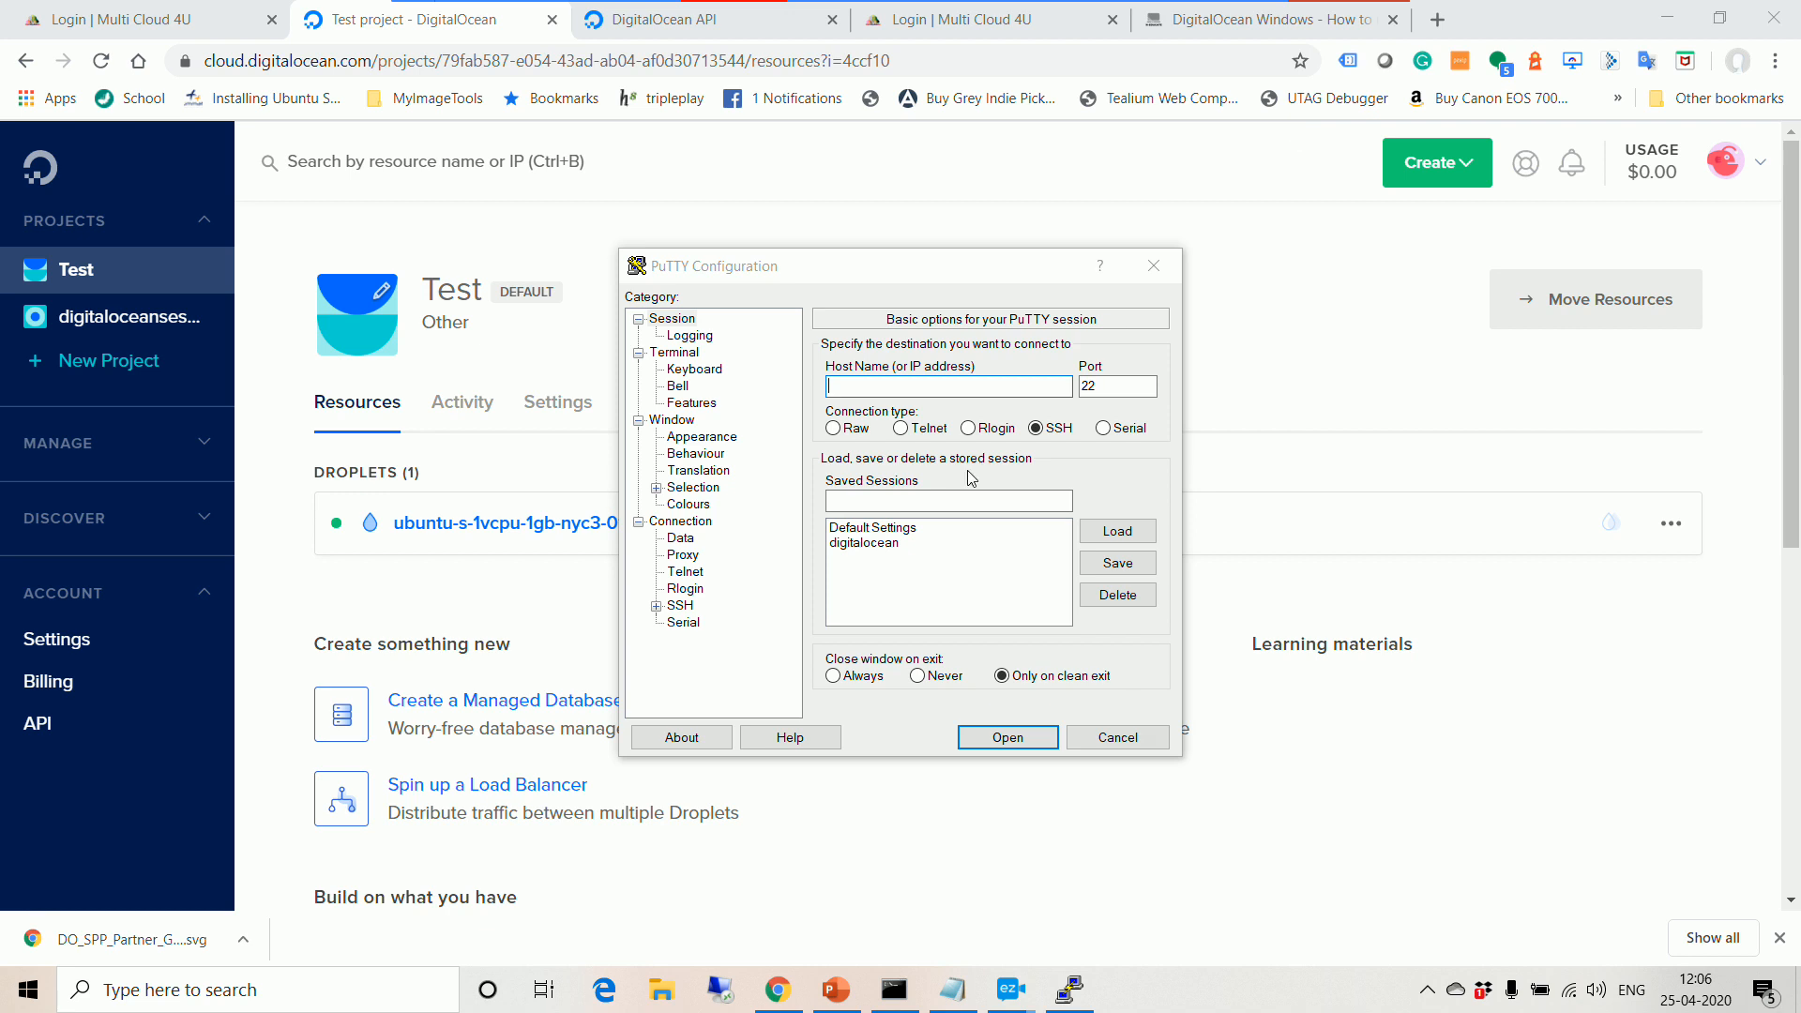
left_click(864, 543)
left_click(1110, 533)
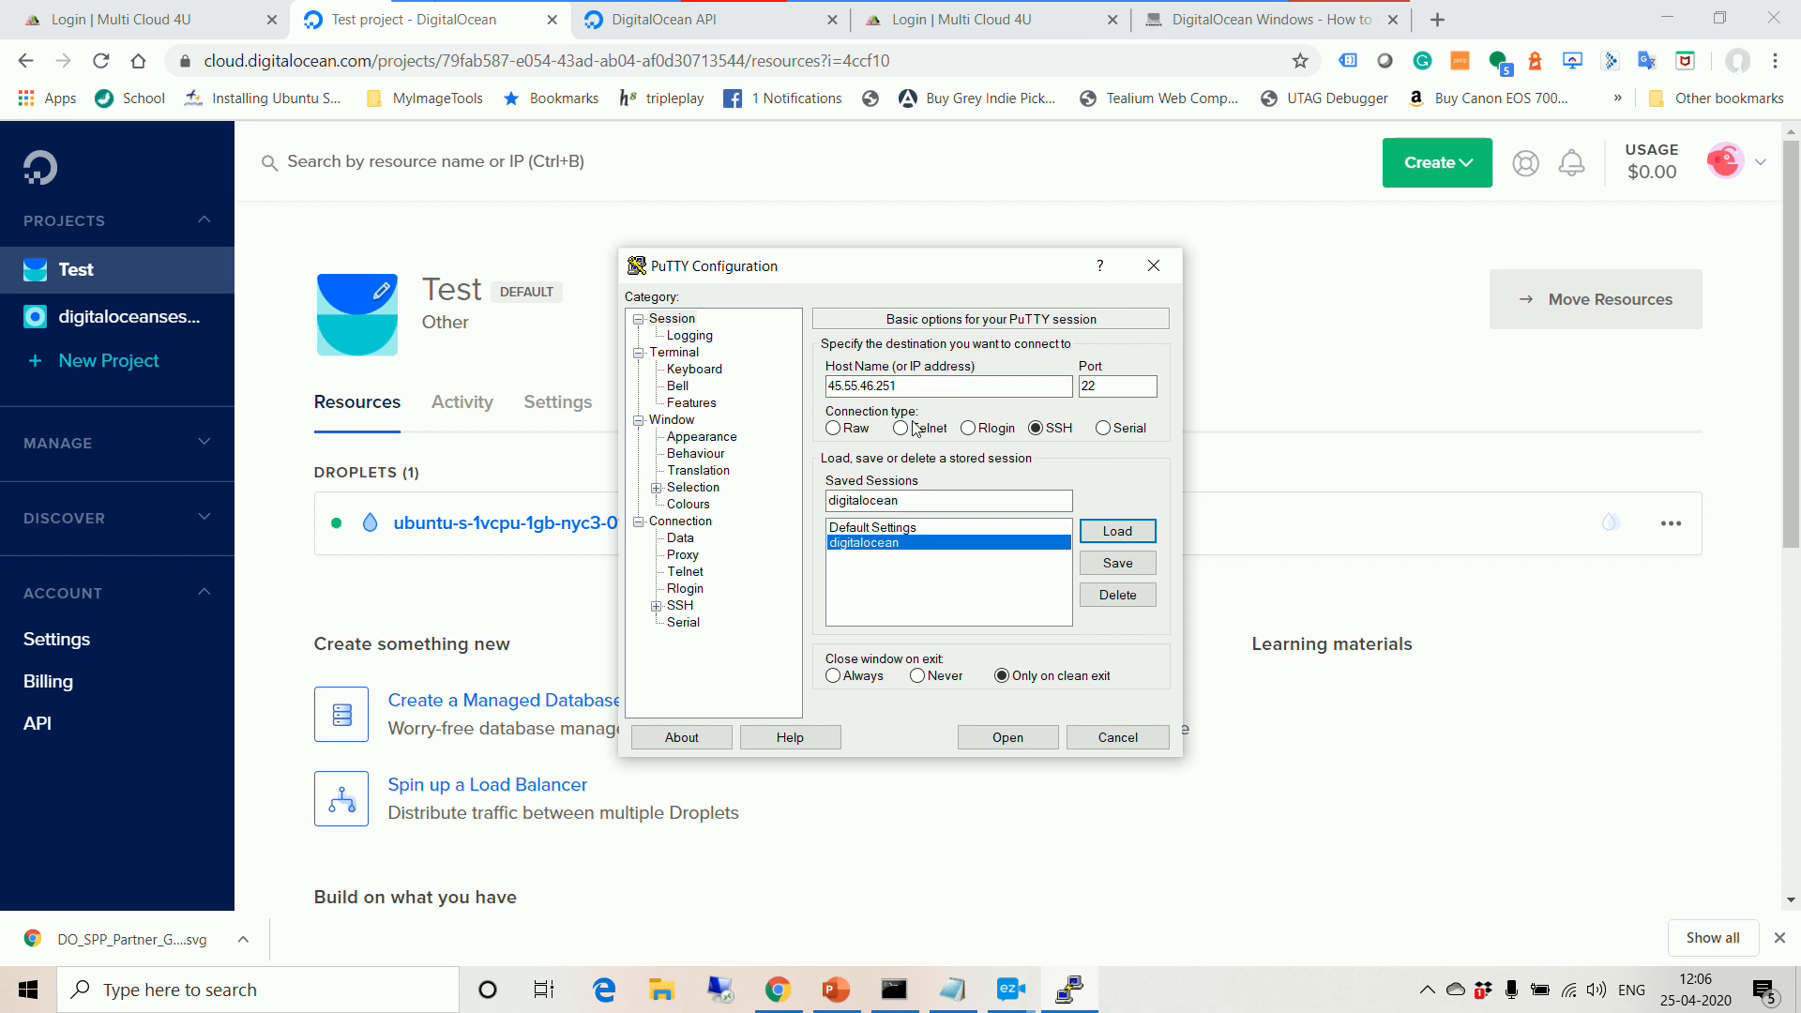
Step: Check the root auto-login and the SSH > Auth private key, then connect to the droplet
left_click(674, 539)
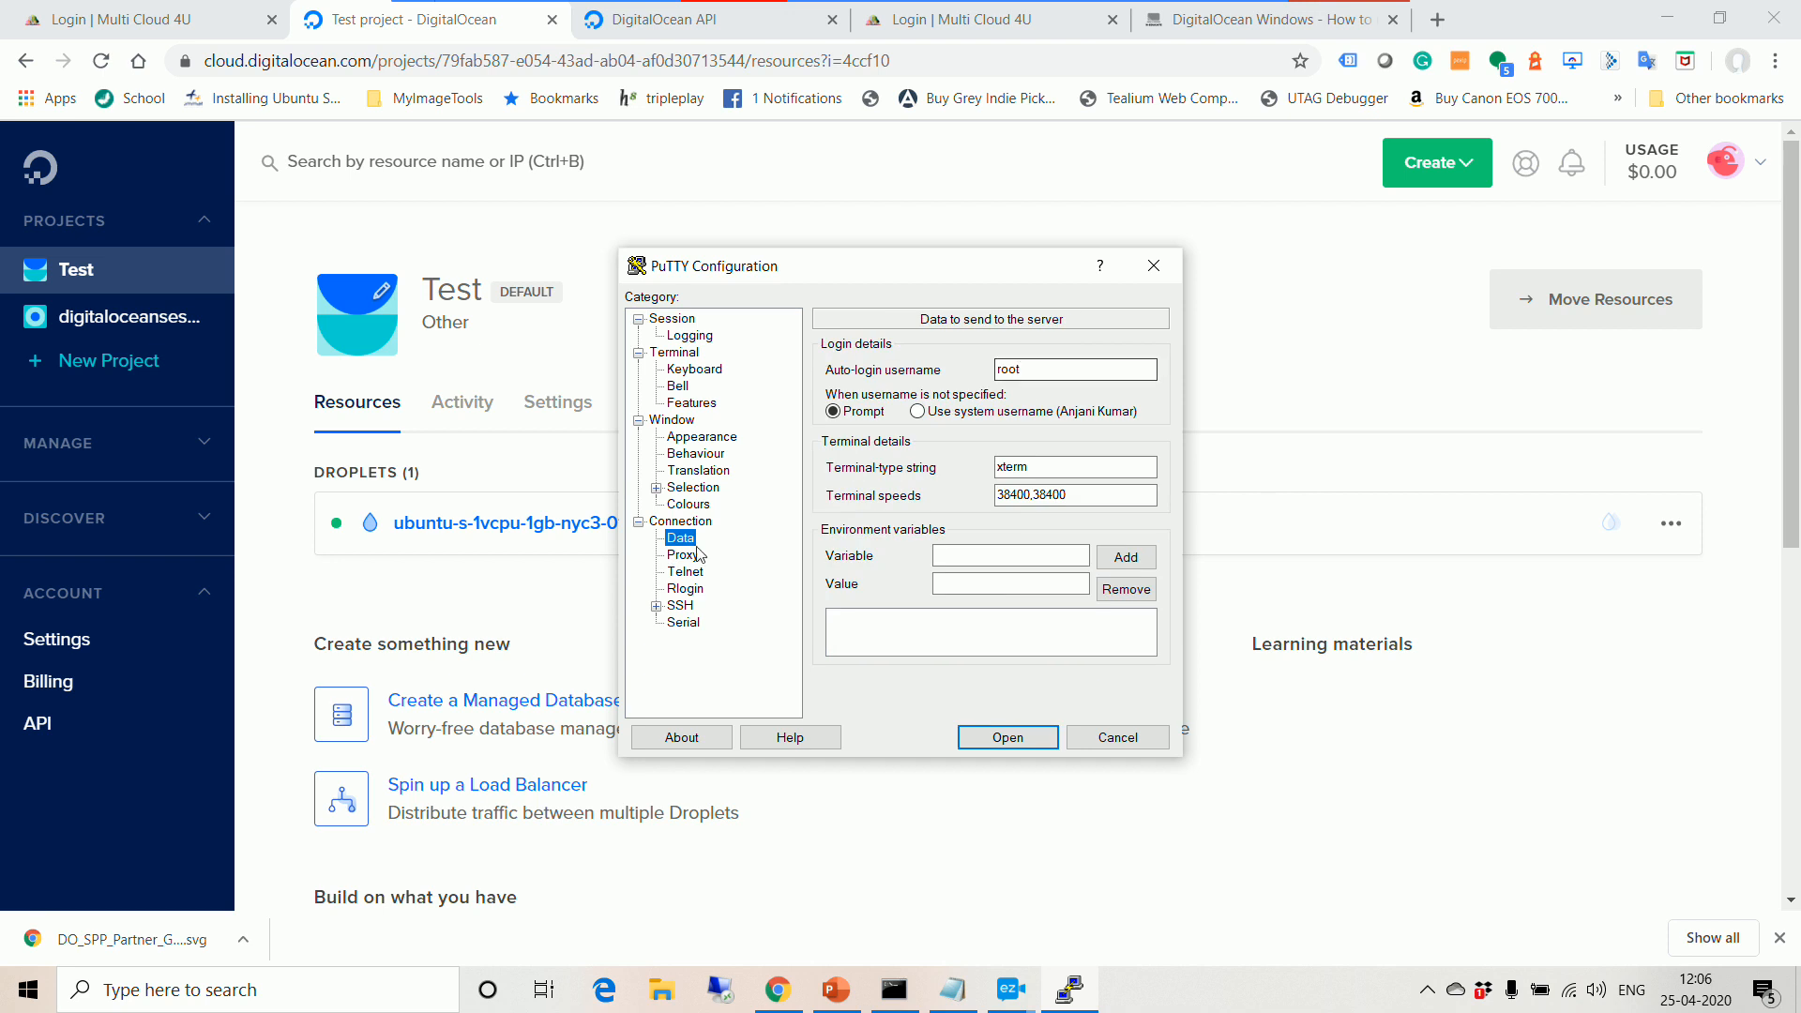
left_click(679, 606)
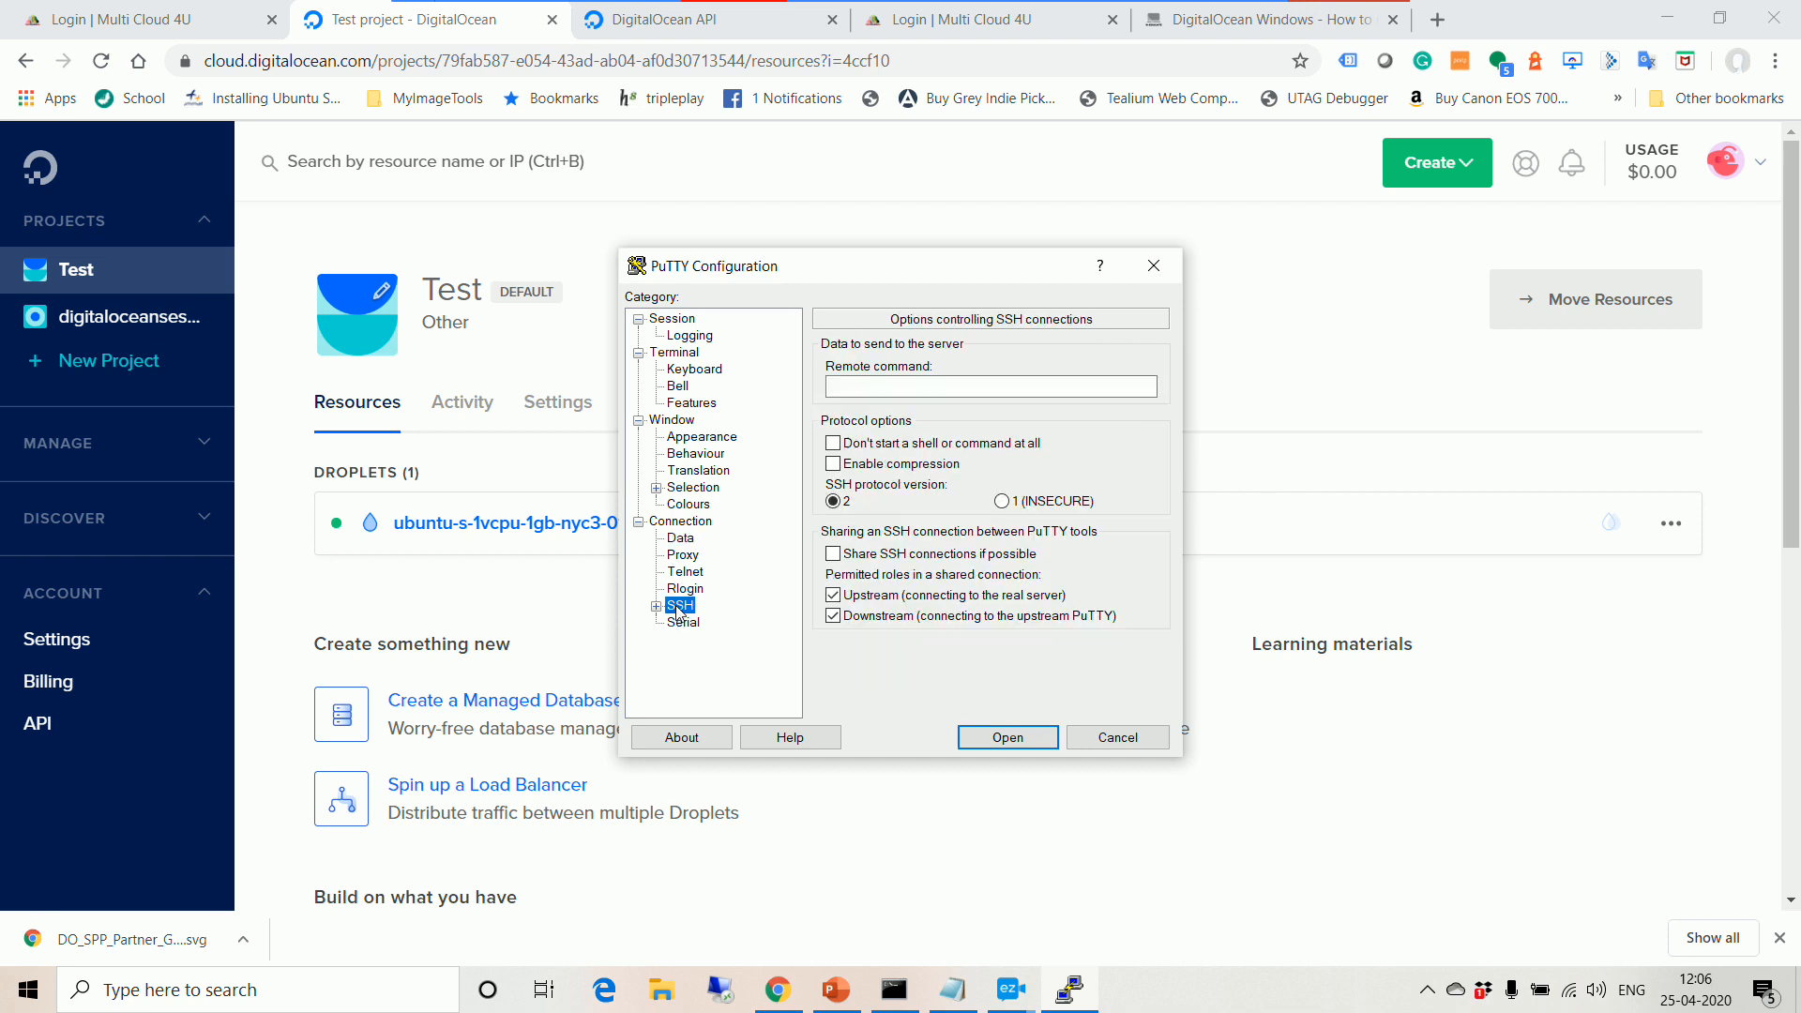
left_click(656, 606)
left_click(705, 624)
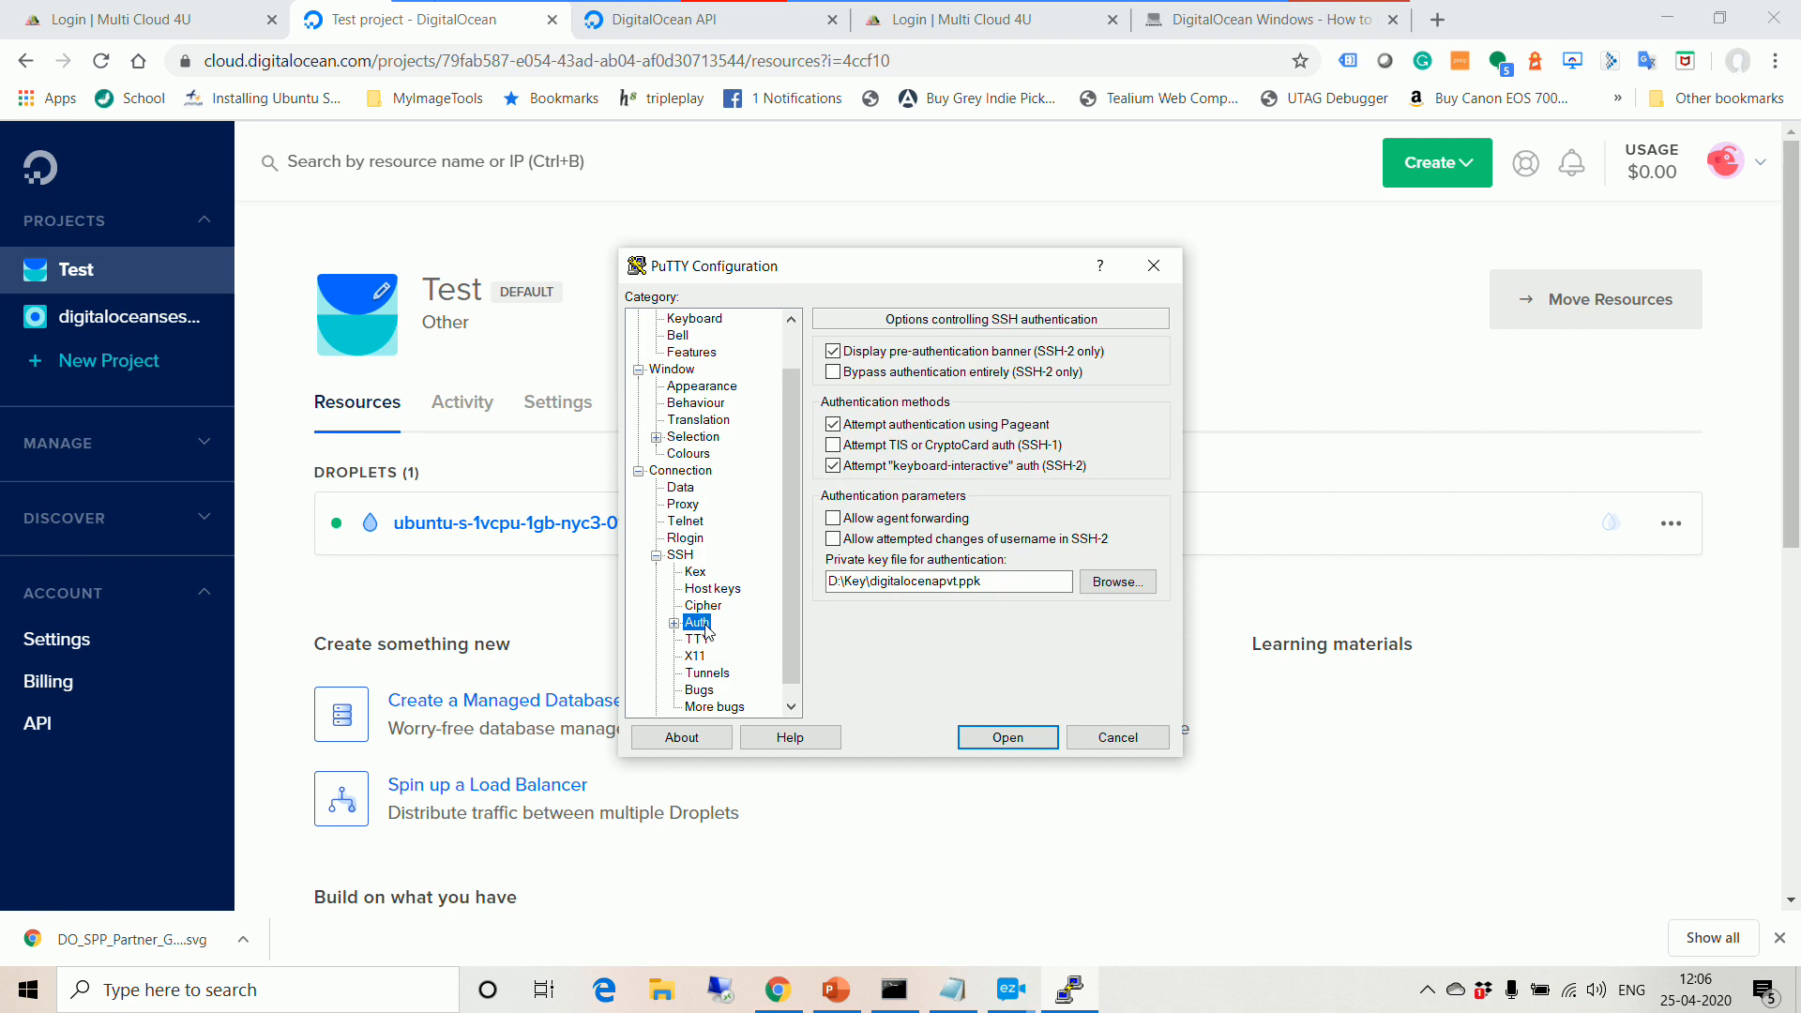
left_click(674, 623)
left_click(674, 623)
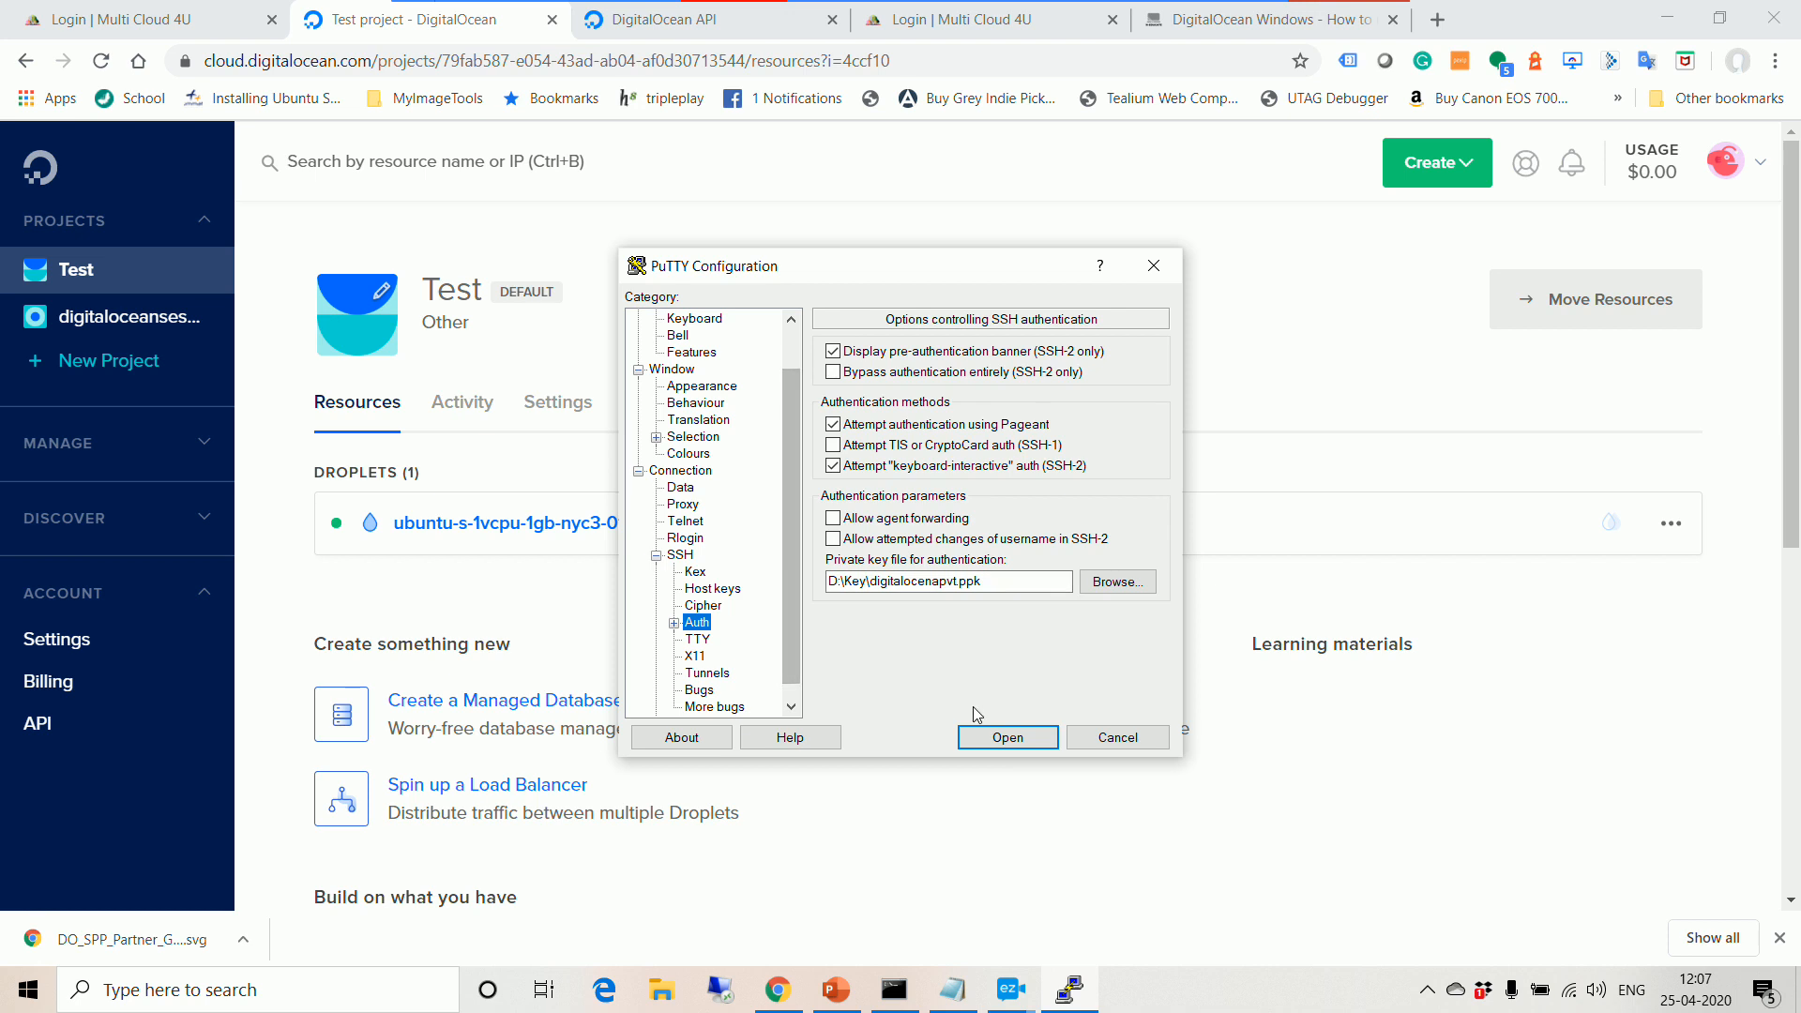
left_click(1006, 739)
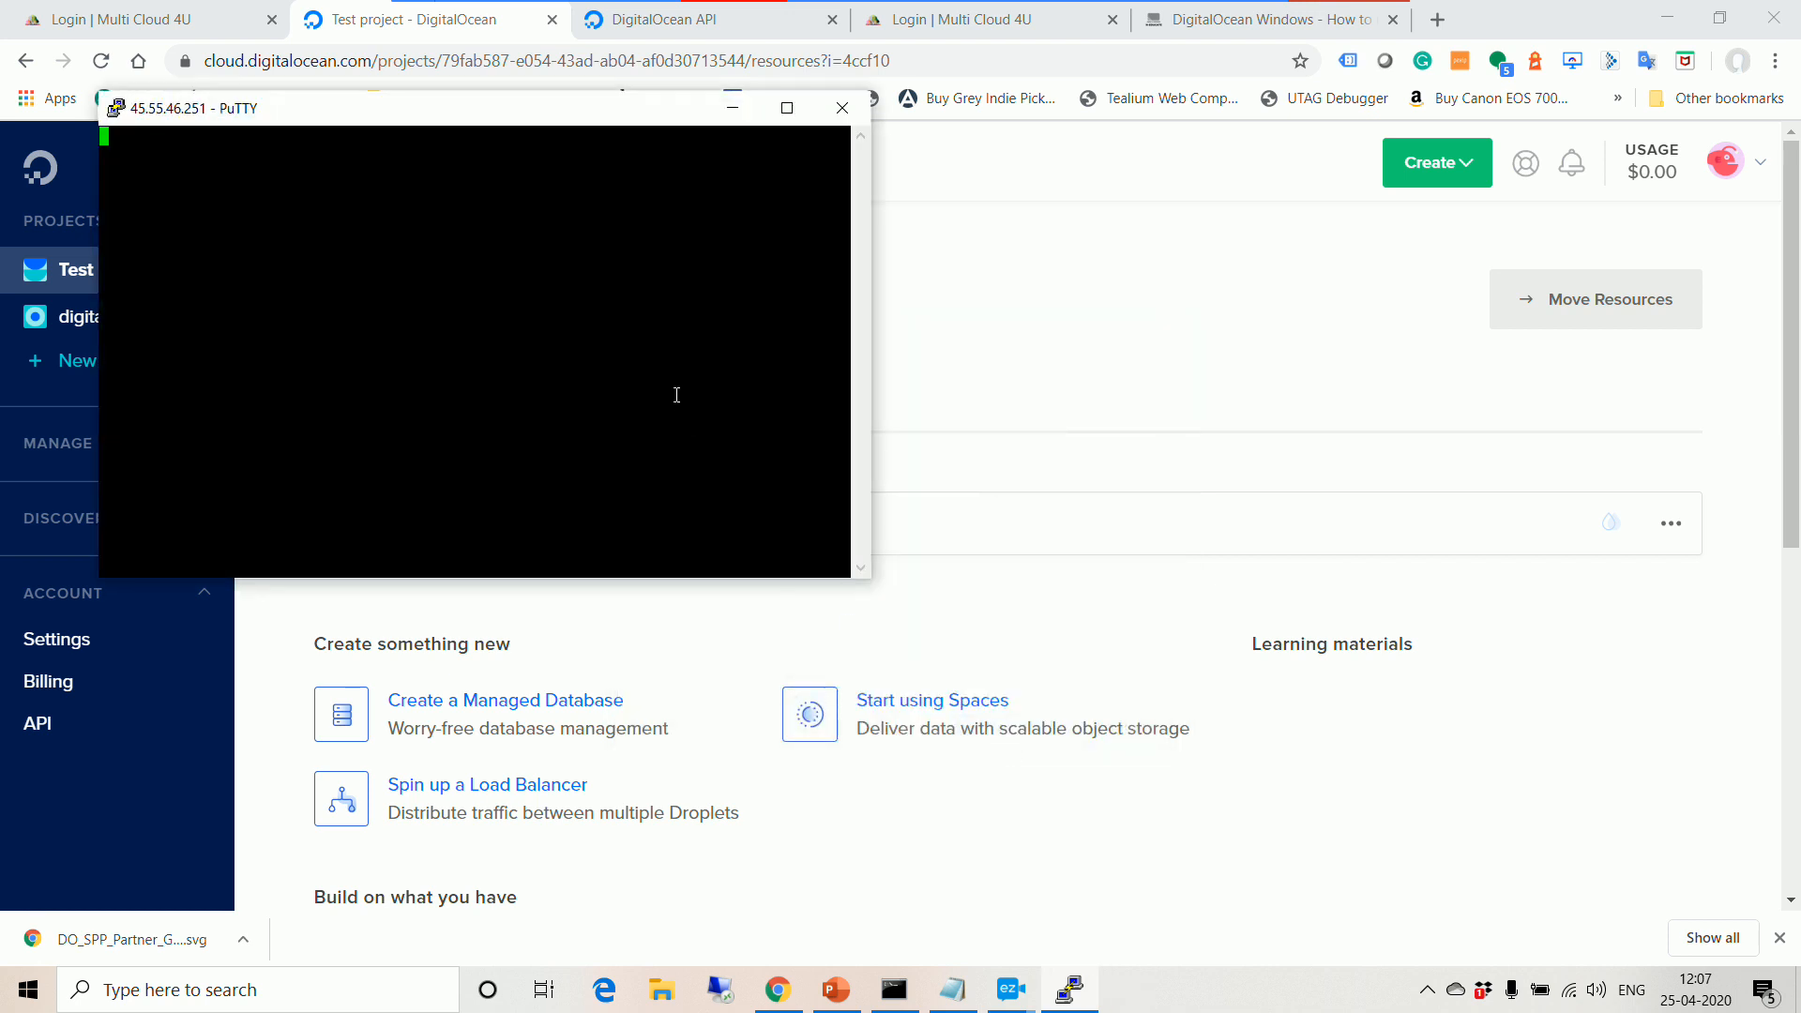
Step: Maximize the PuTTY terminal and run ls, which lists the test entry
left_click(787, 108)
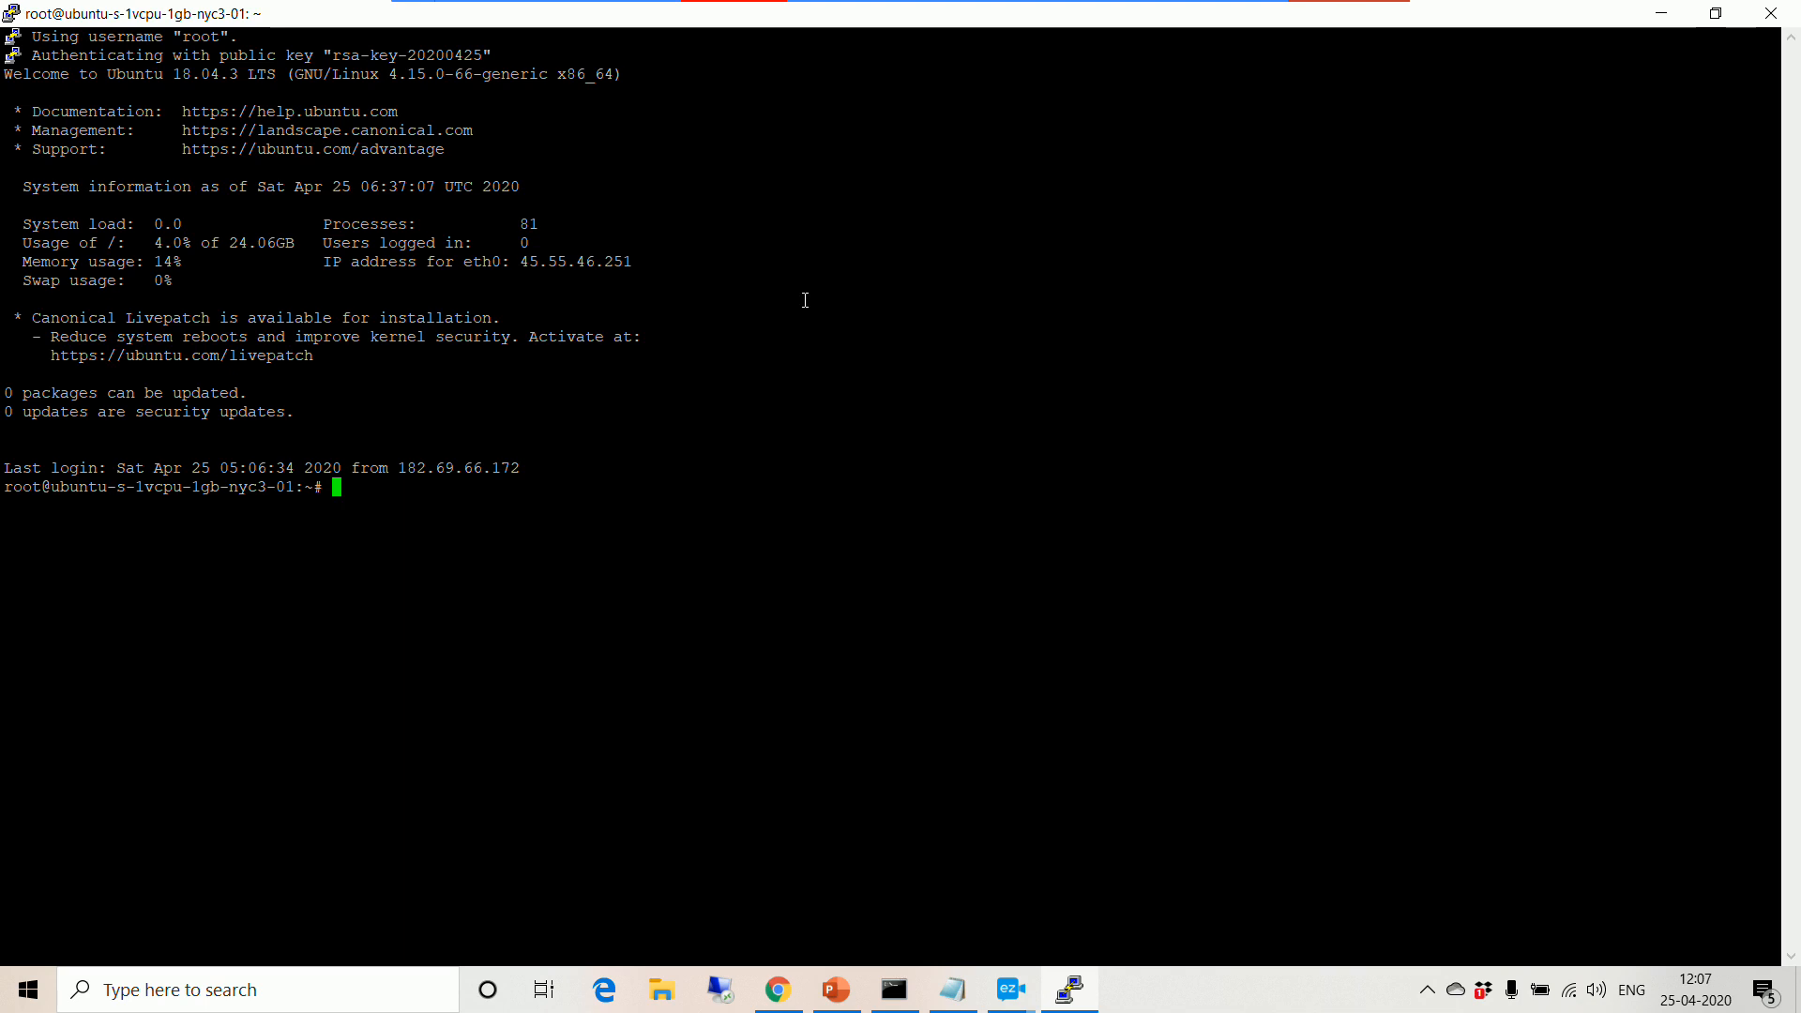
type("ls")
key("Return")
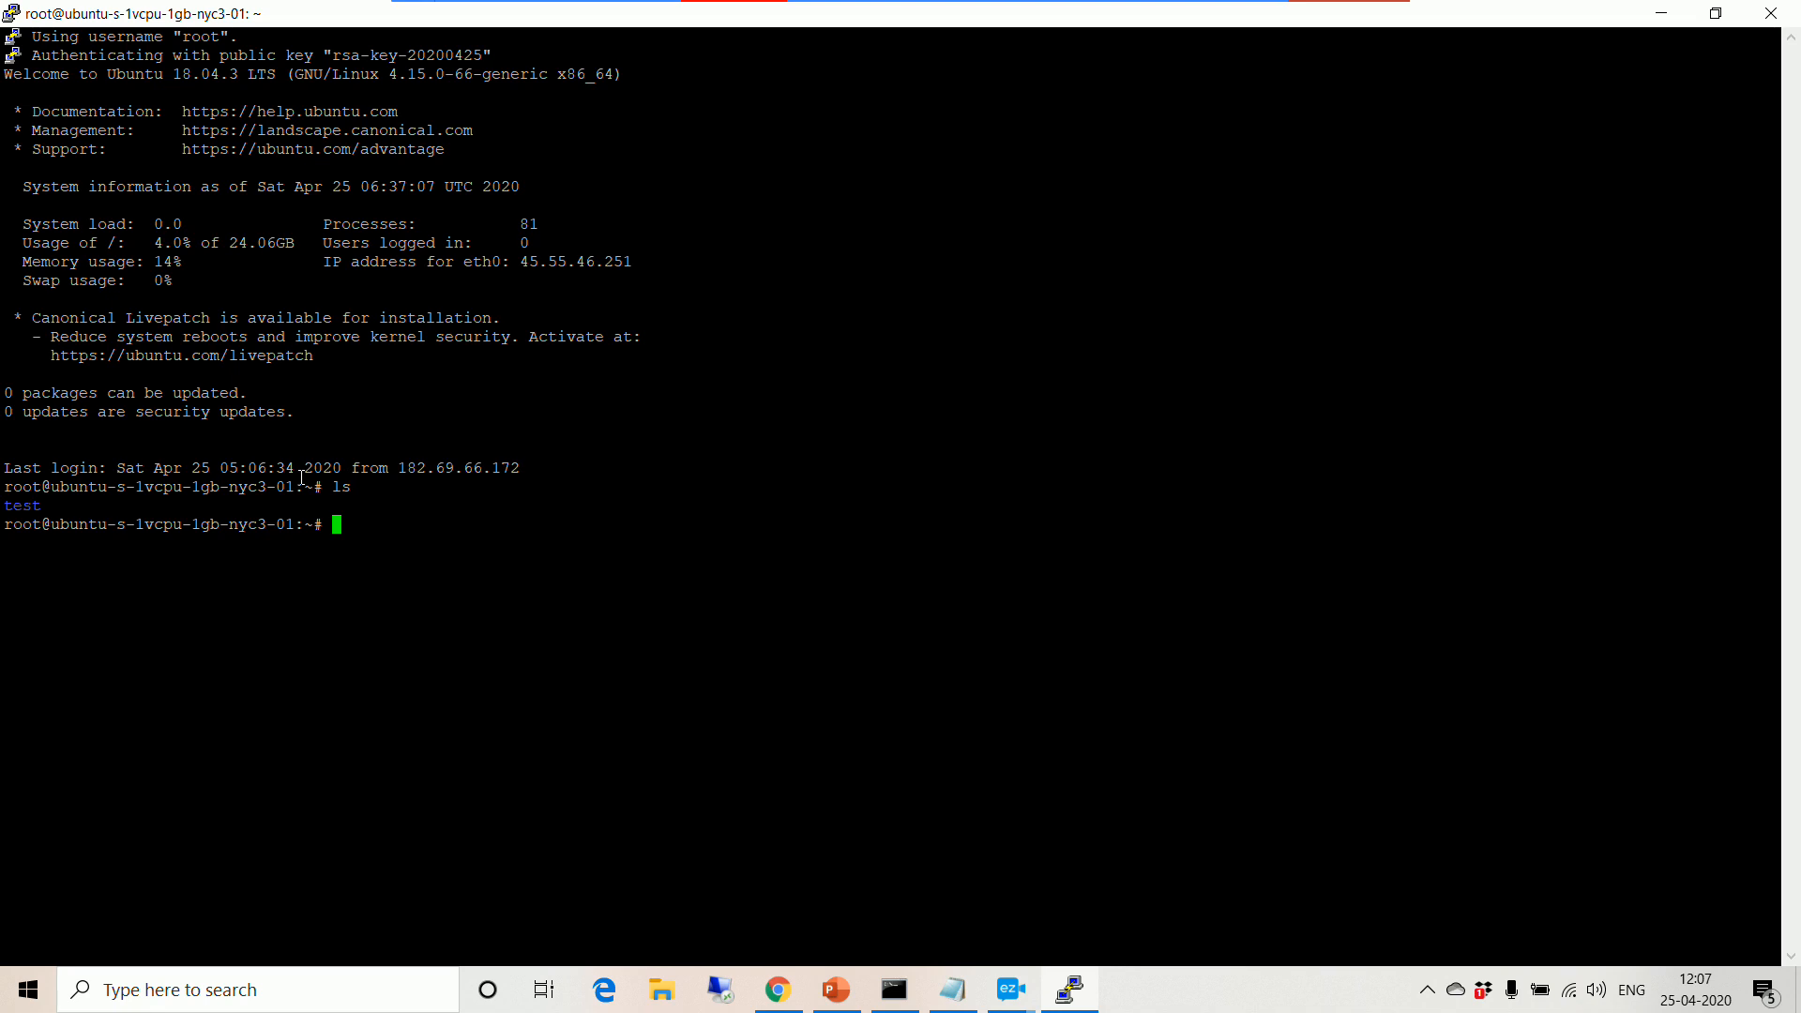
Step: Close the PuTTY window and confirm ending the session
type("m")
left_click(1762, 11)
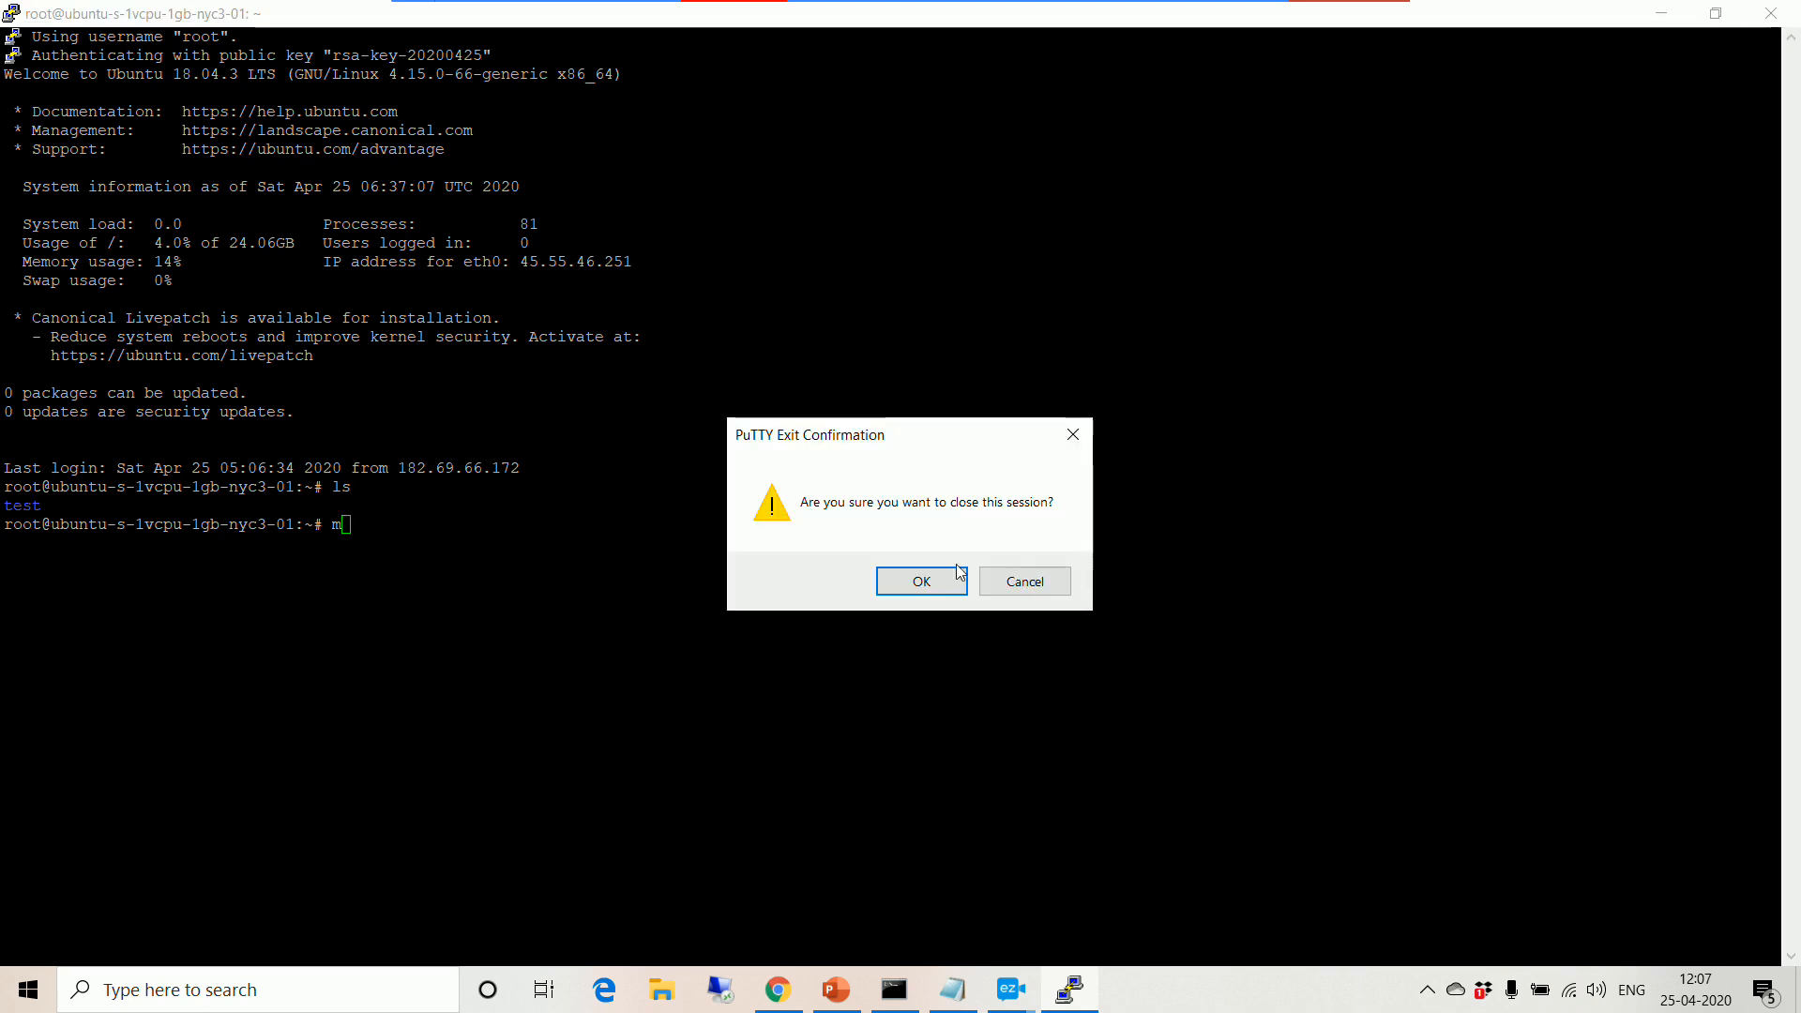
left_click(952, 577)
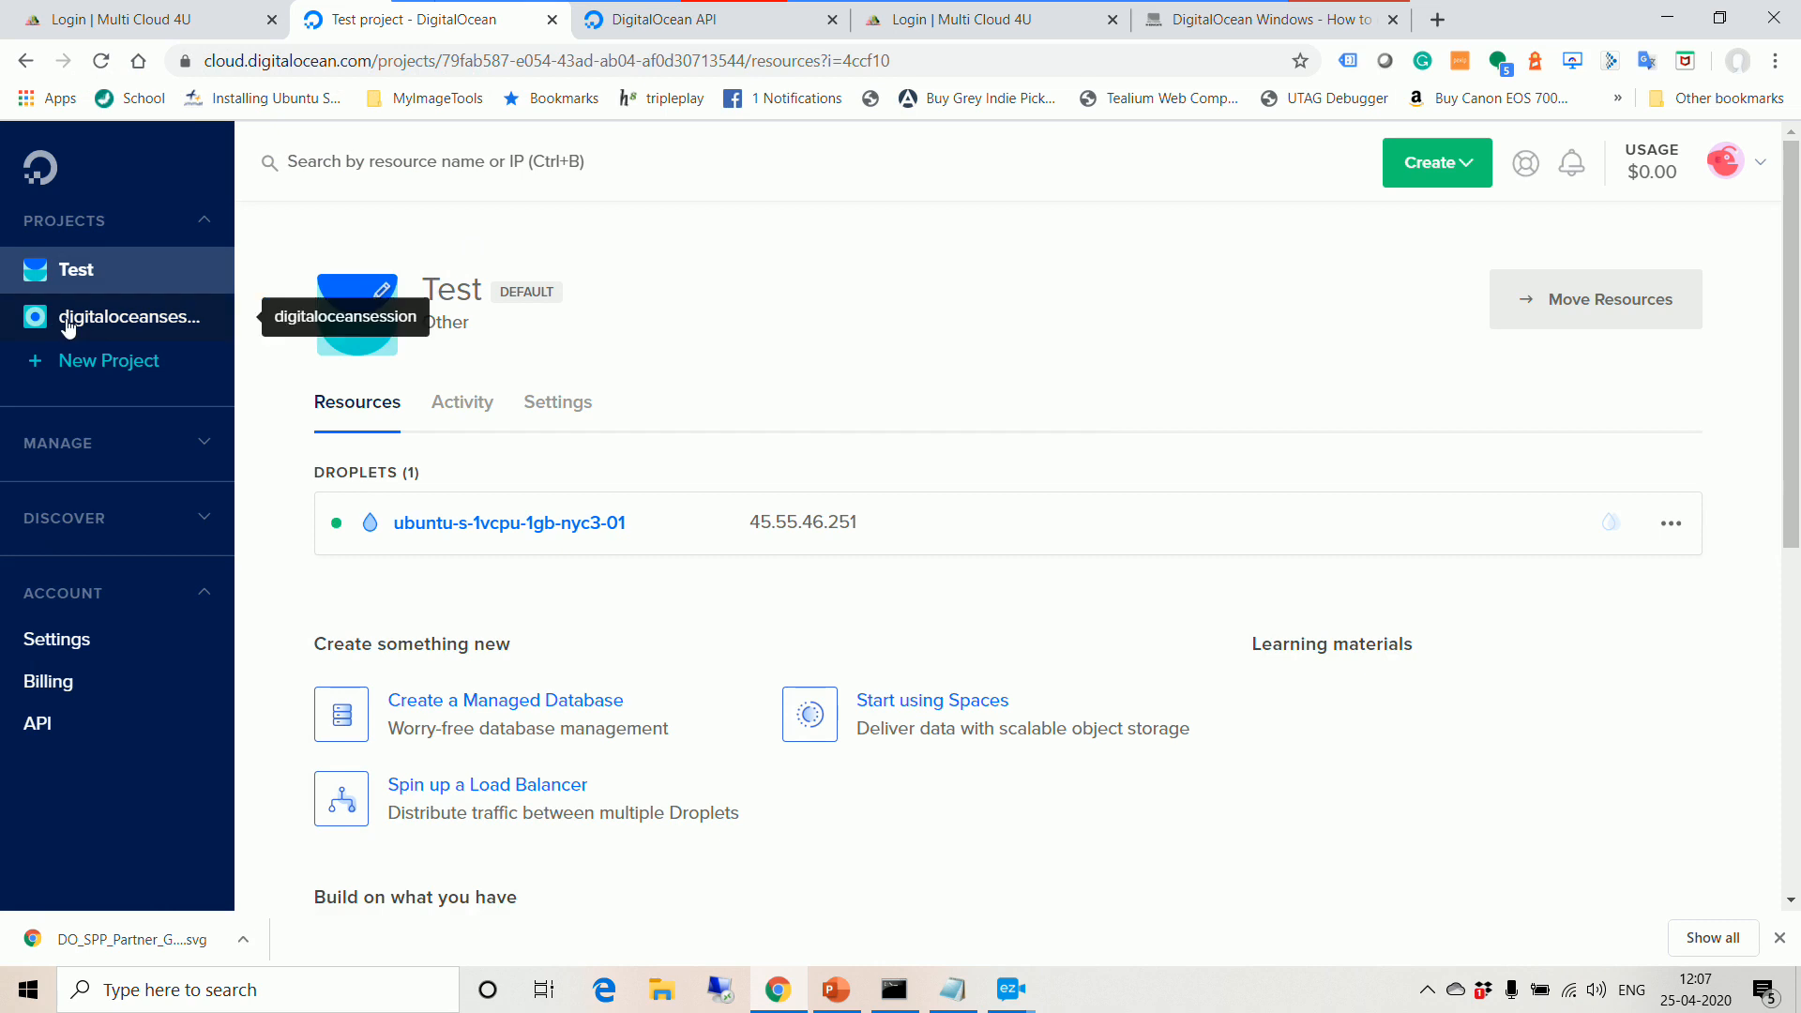
Step: Open the digitaloceansession project and show the Create dropdown of resources
left_click(68, 323)
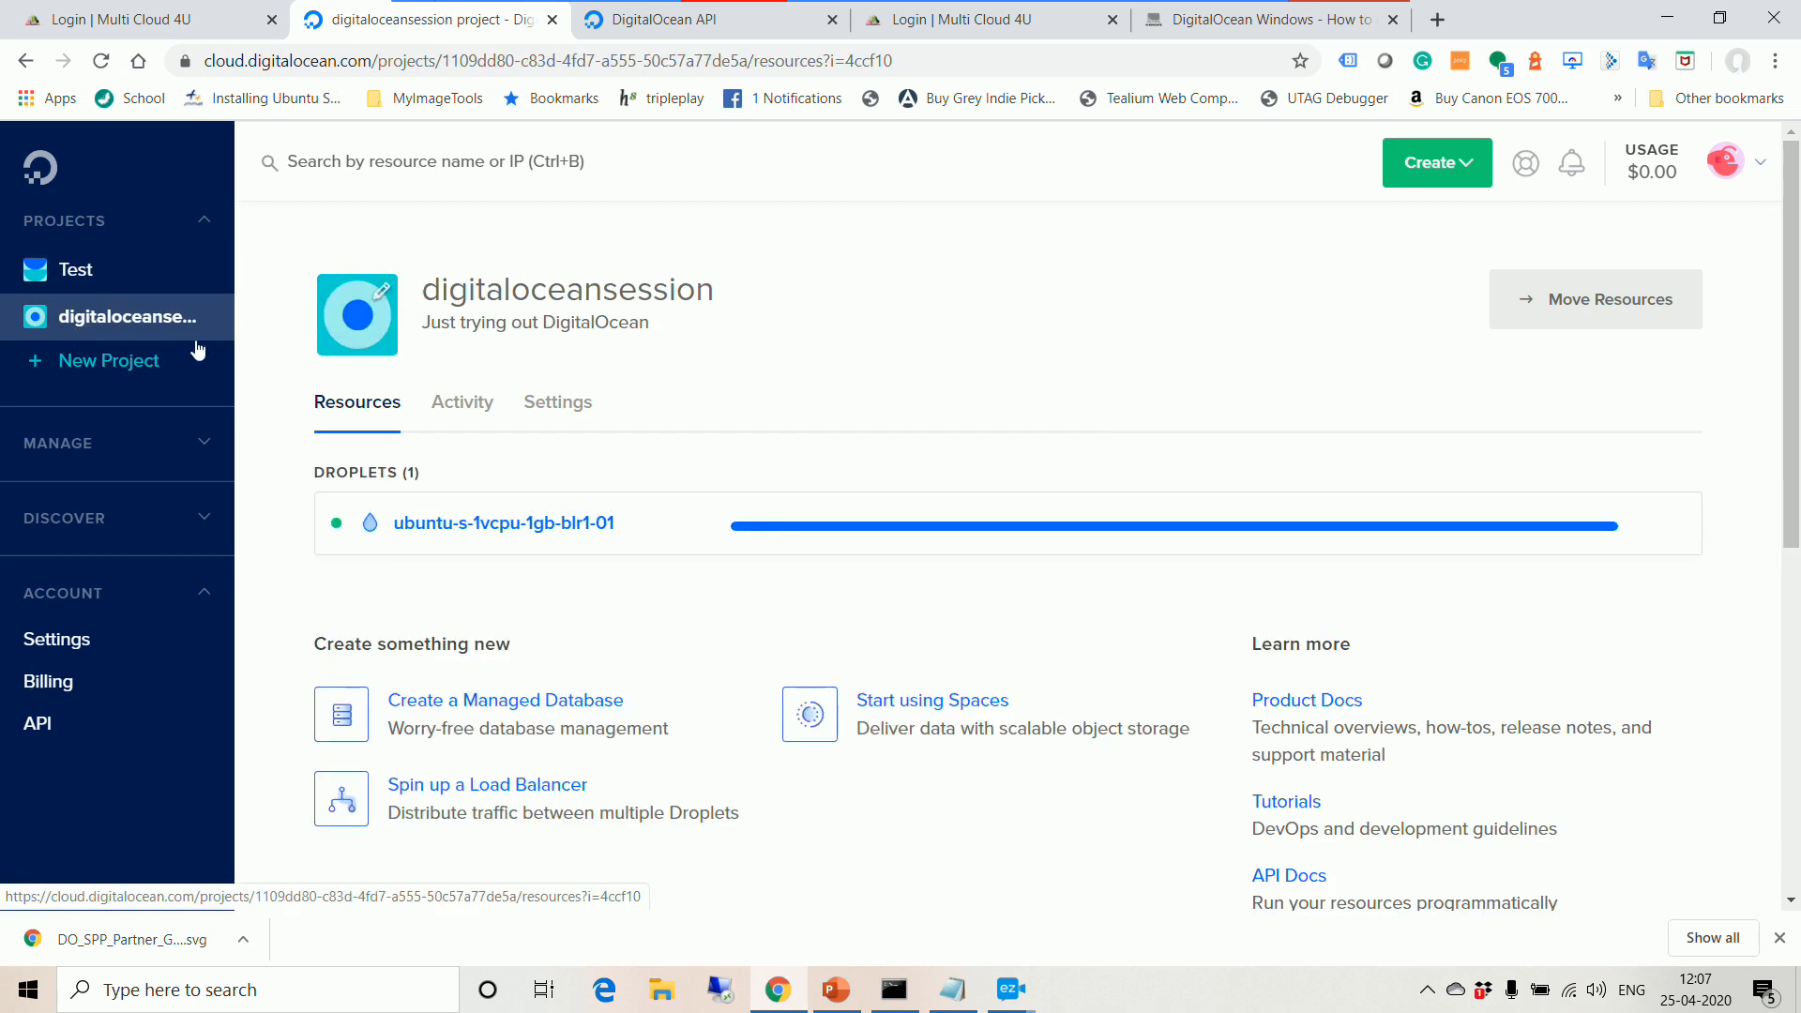
mouse_move(874, 542)
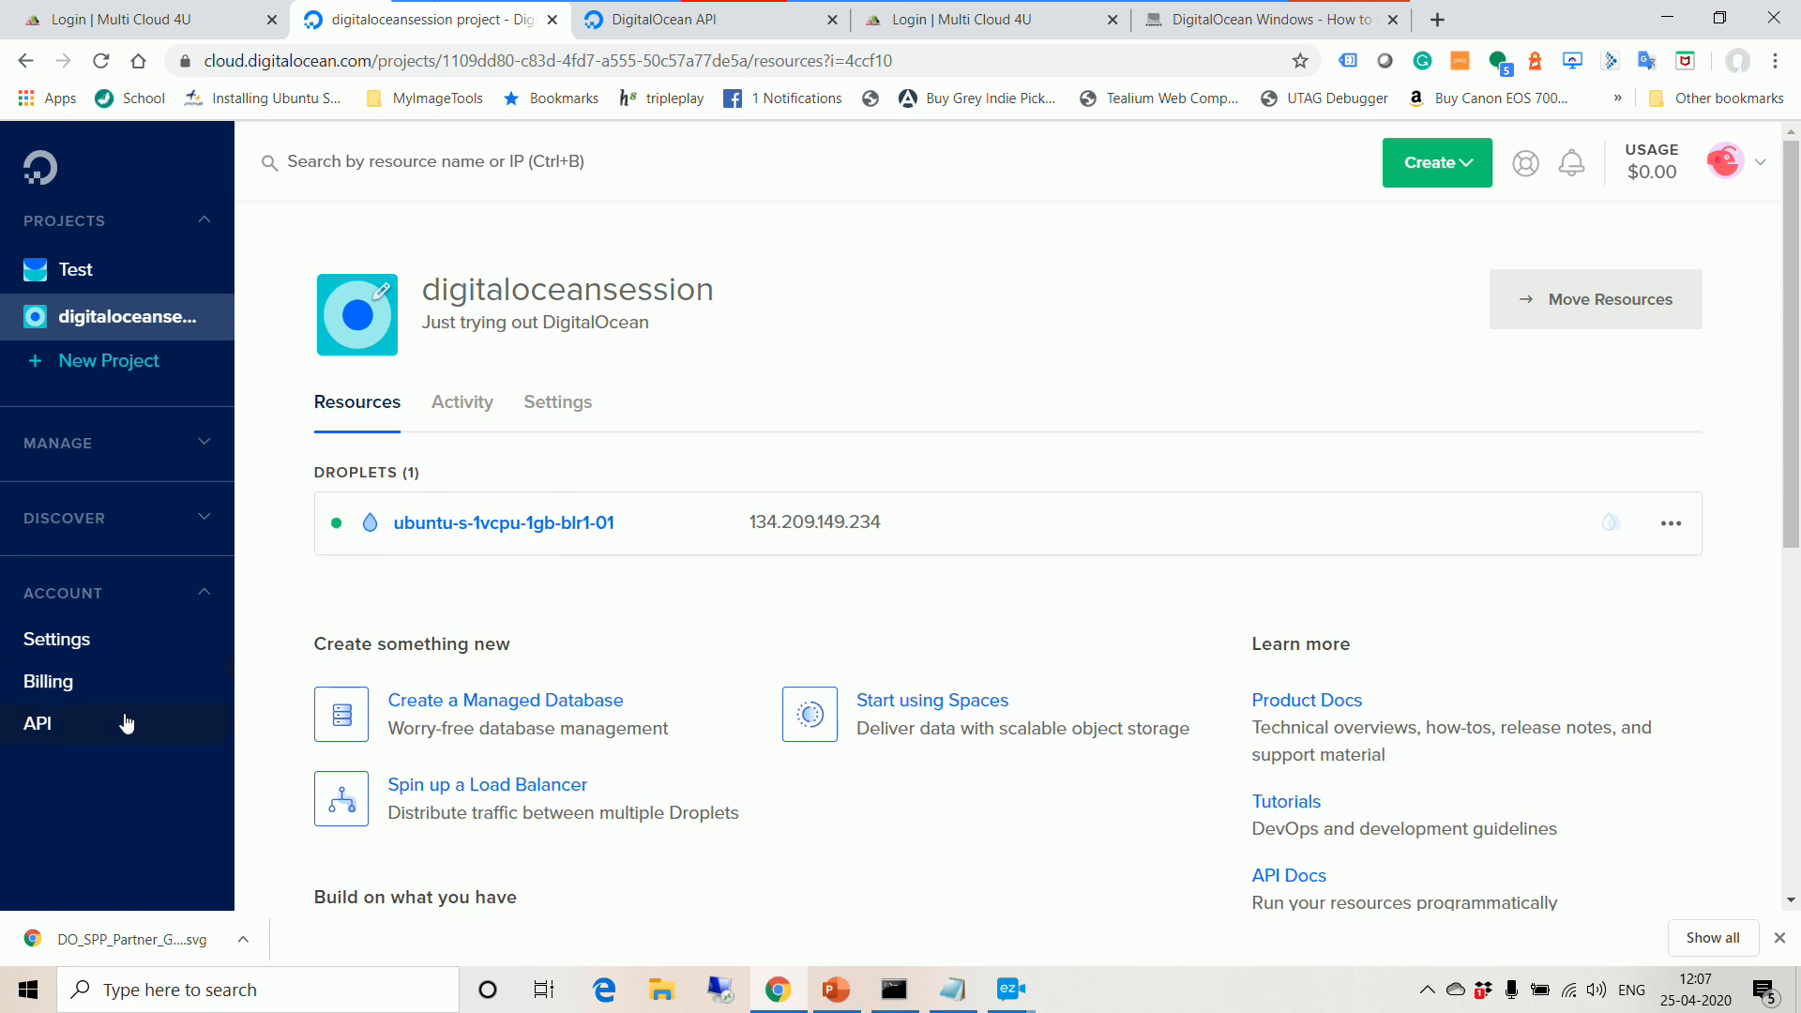
left_click(1469, 171)
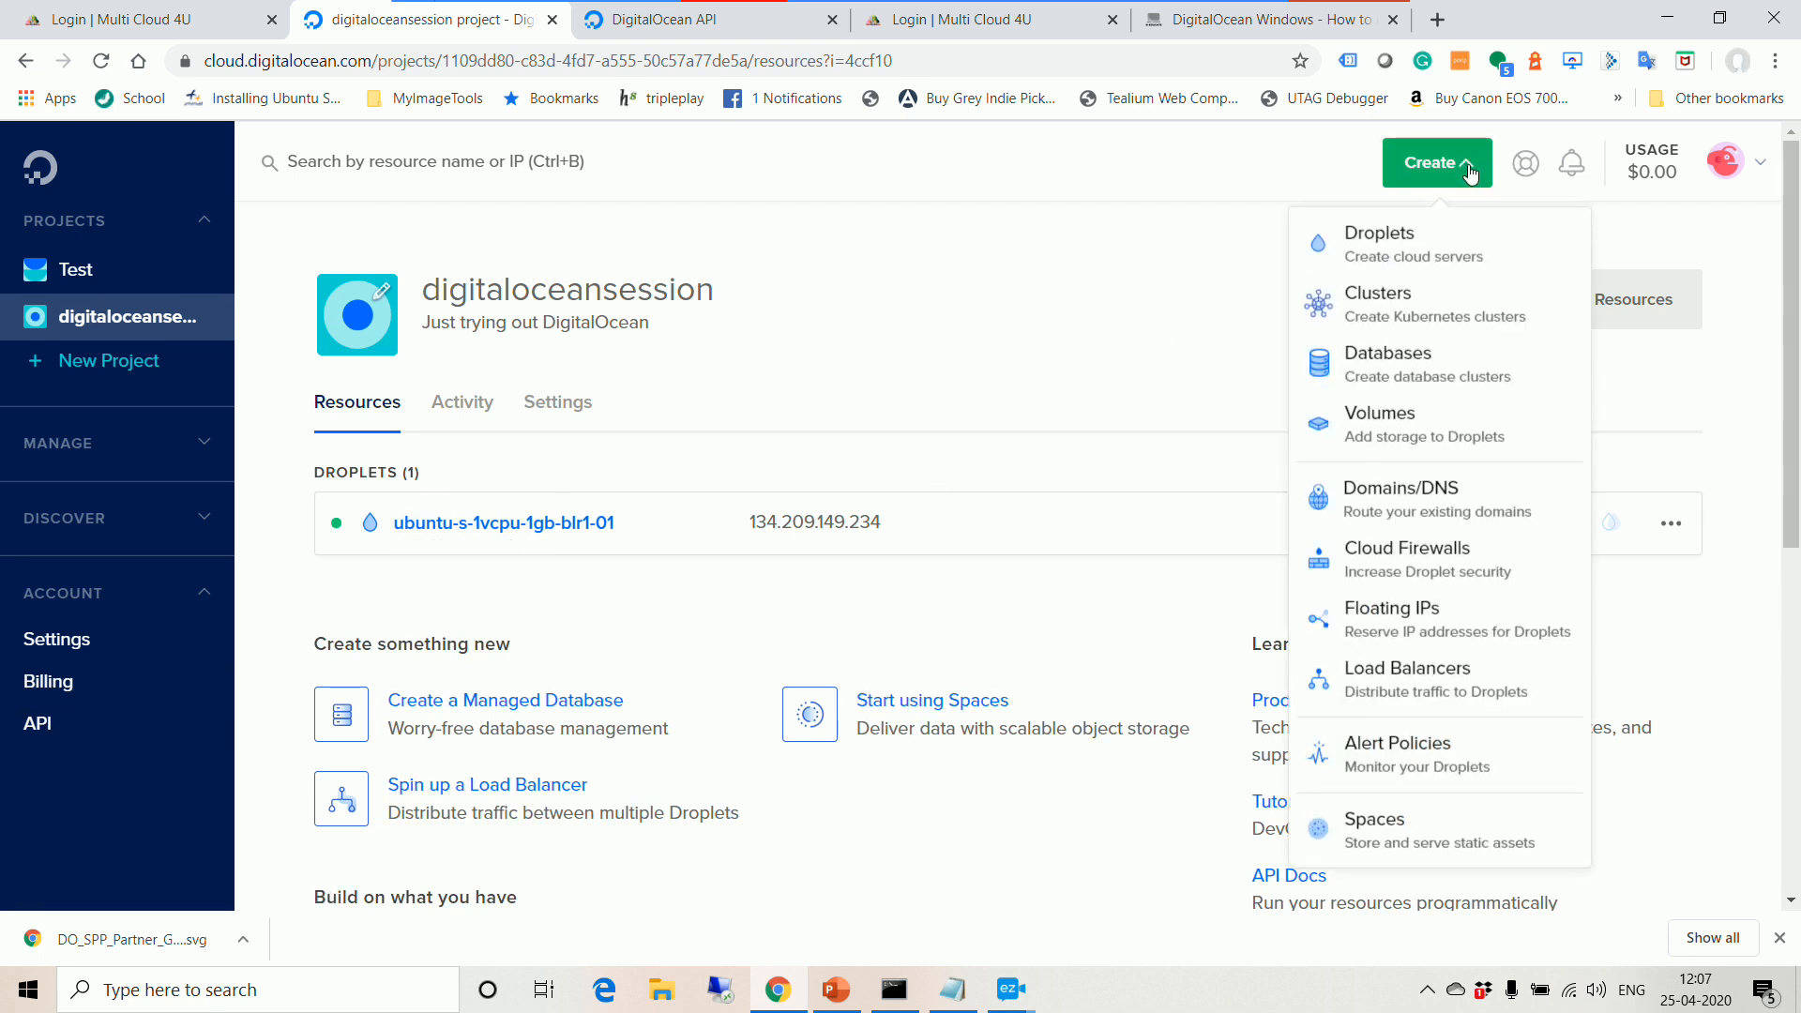
Step: Start a new Kubernetes cluster and place it in the Bangalore datacenter
left_click(1391, 321)
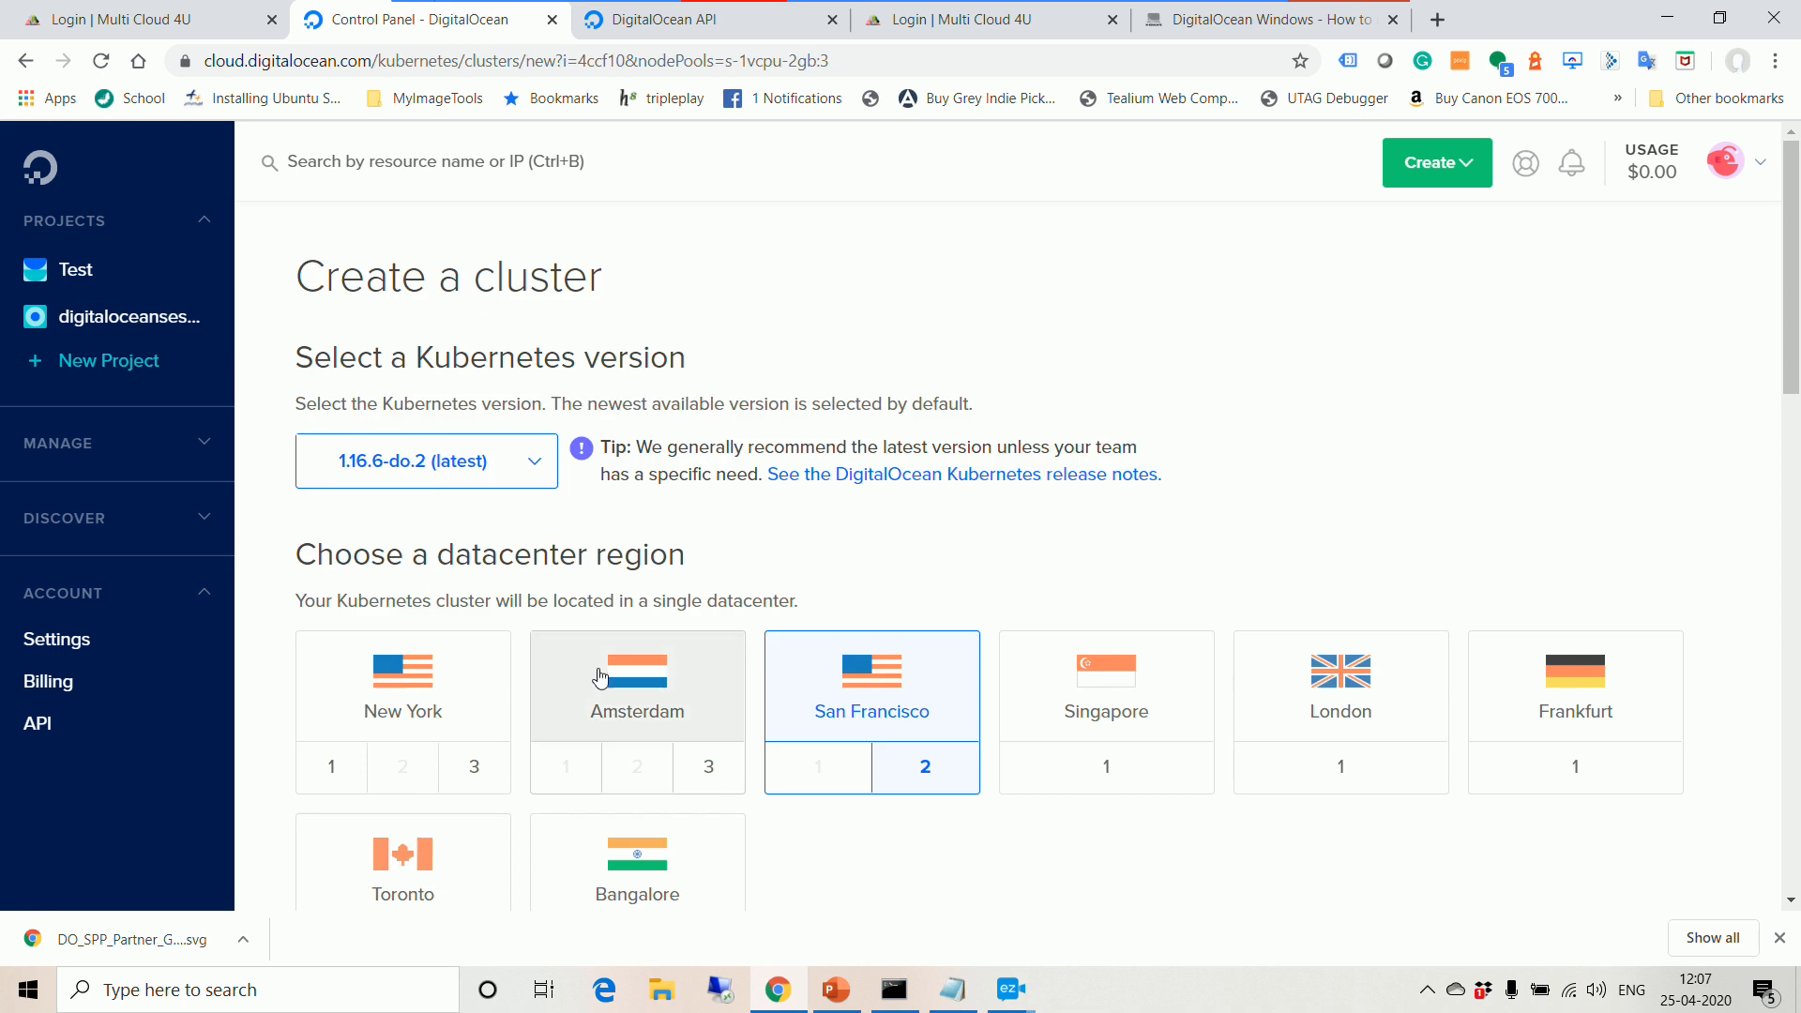
scroll(657, 685, "down", 3)
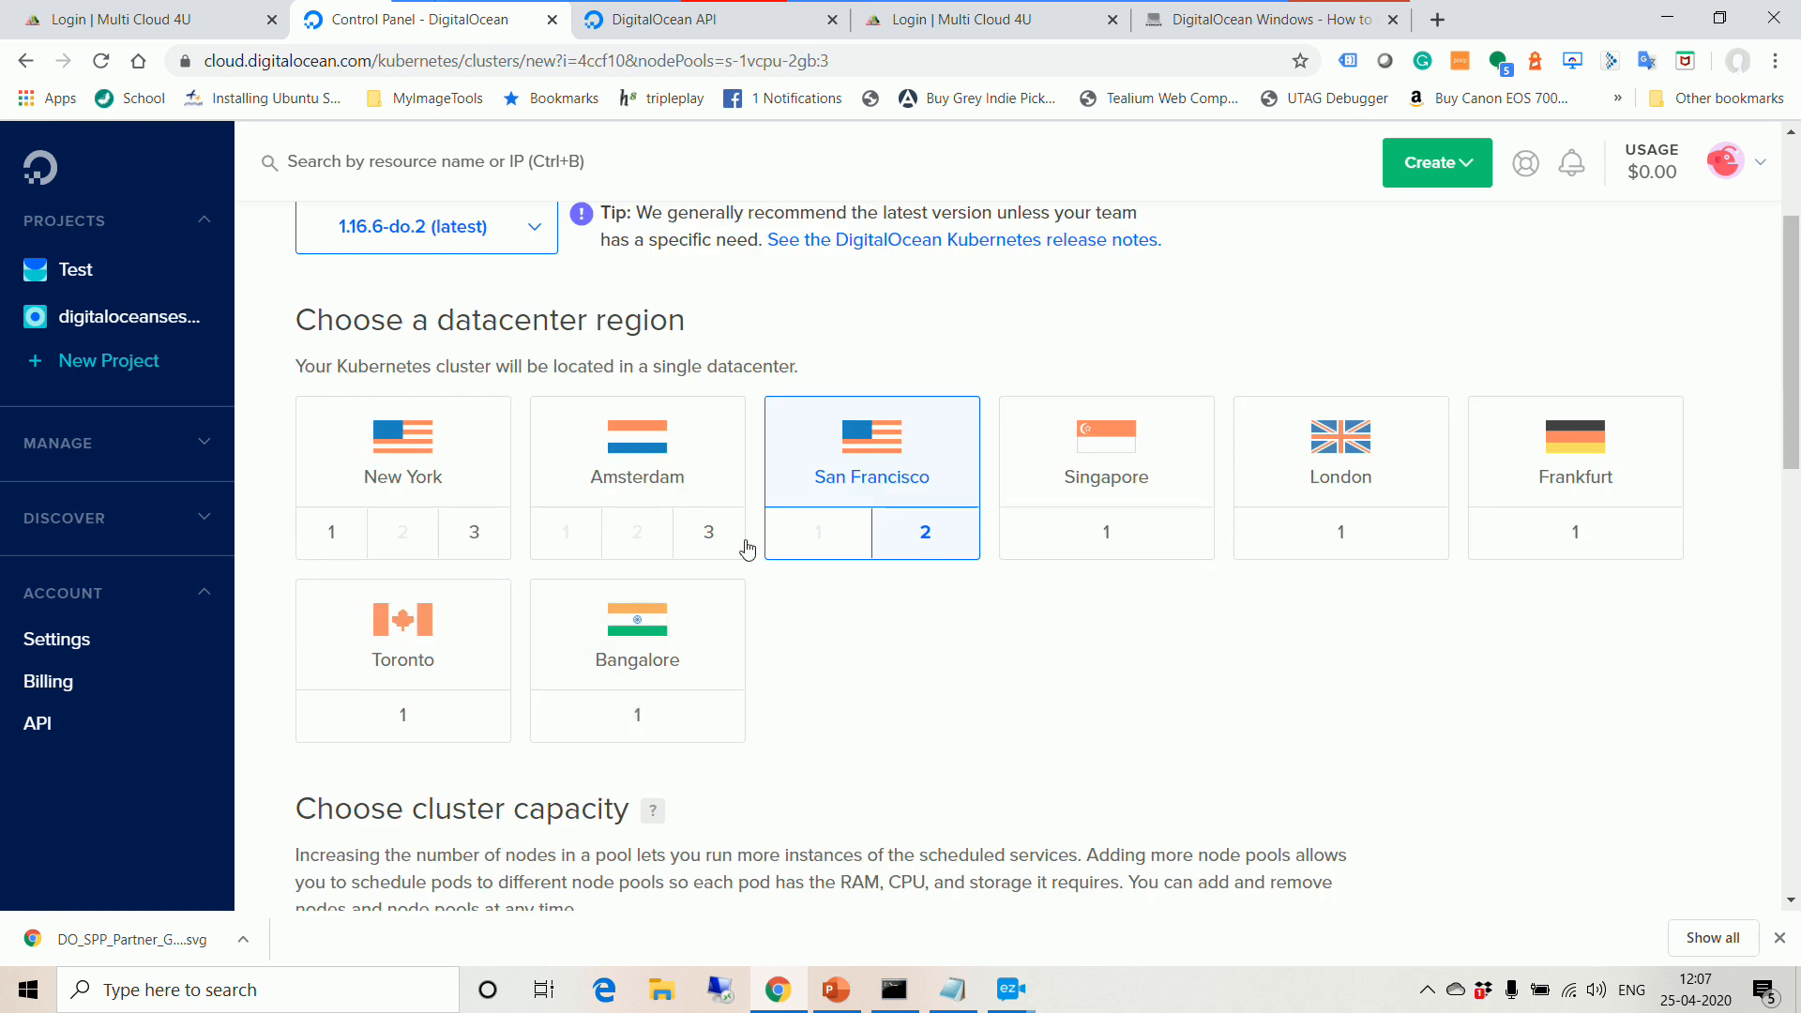
scroll(1264, 649, "up", 1)
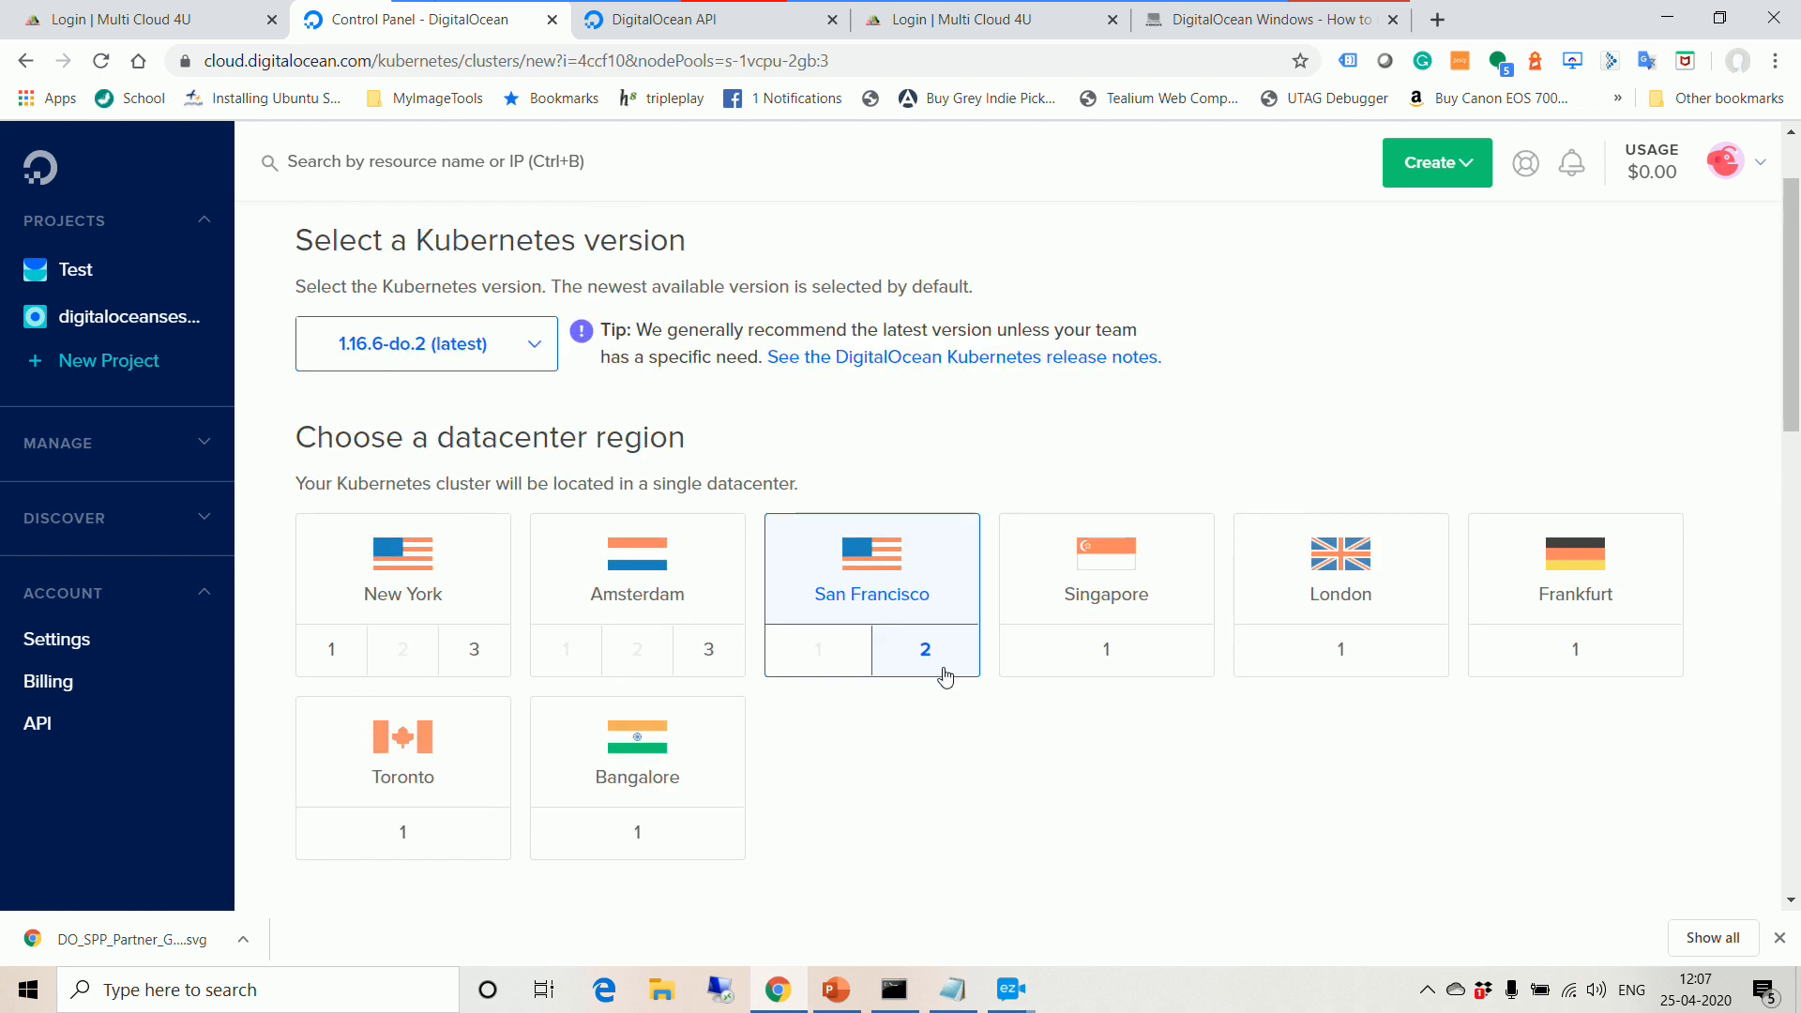
left_click(662, 792)
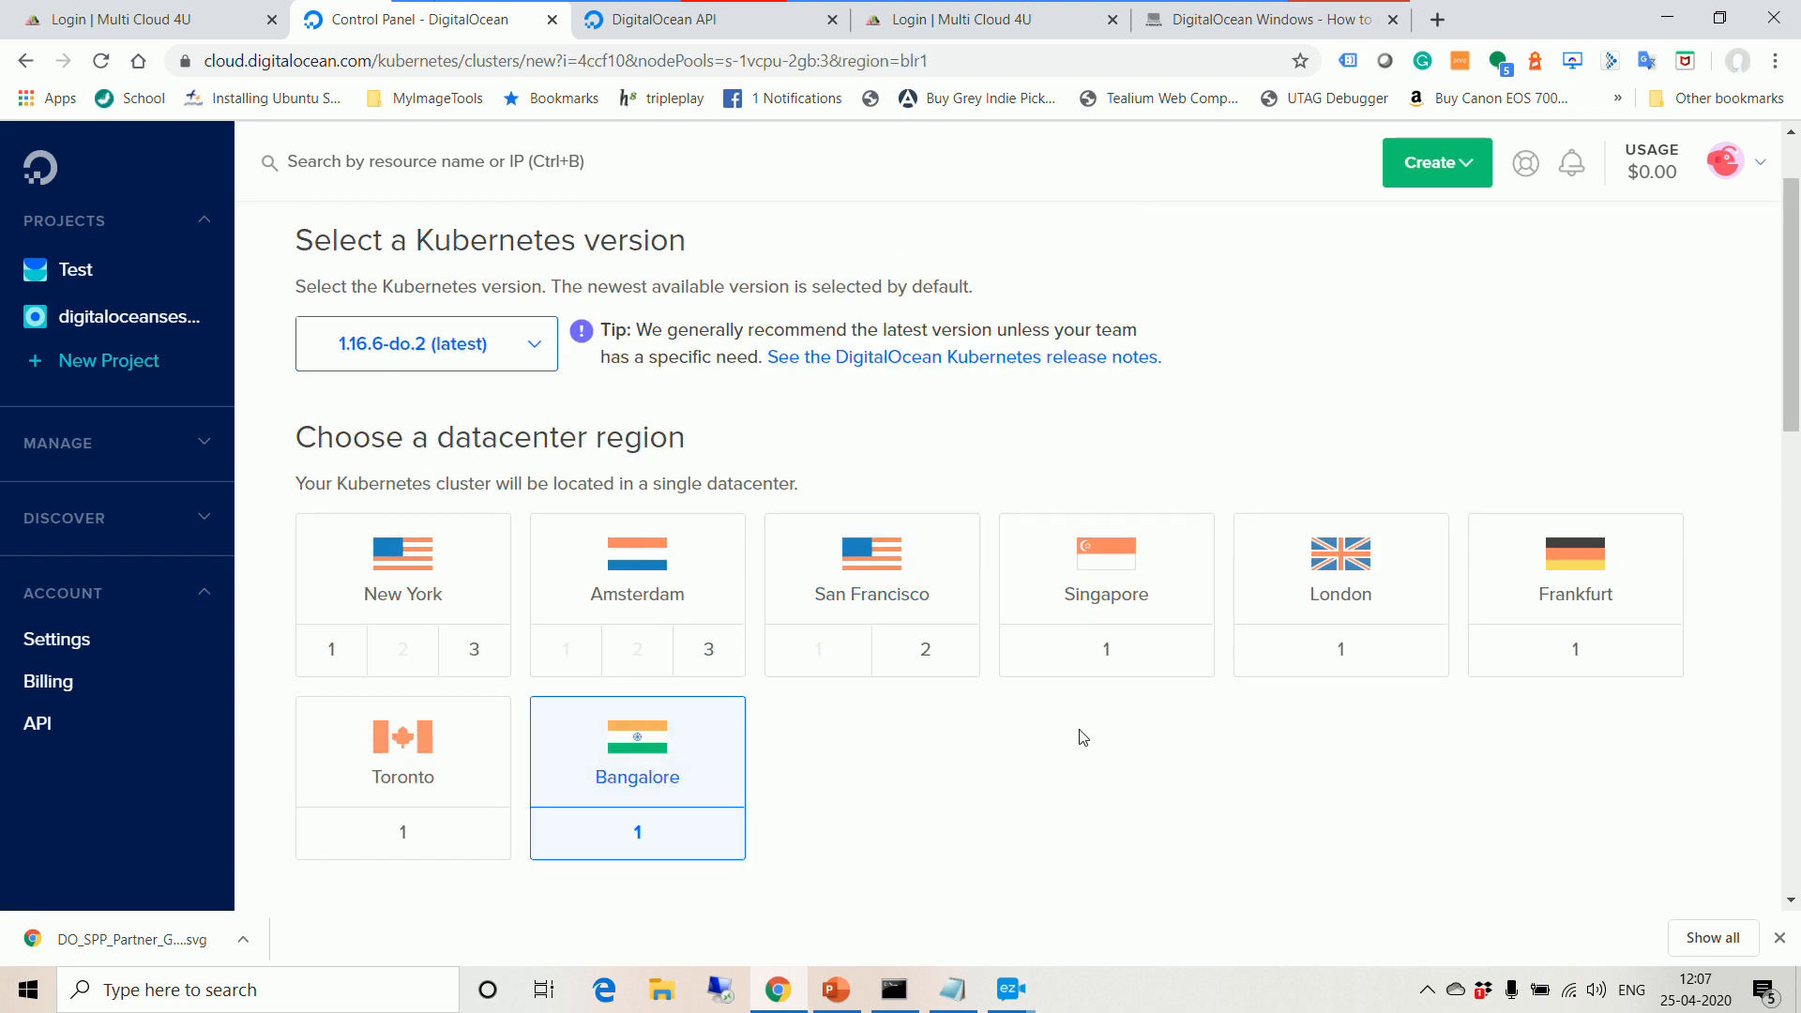
Step: Set the node pool to 2 Standard $10/month nodes, totalling $20.00/month
scroll(1082, 737, "down", 4)
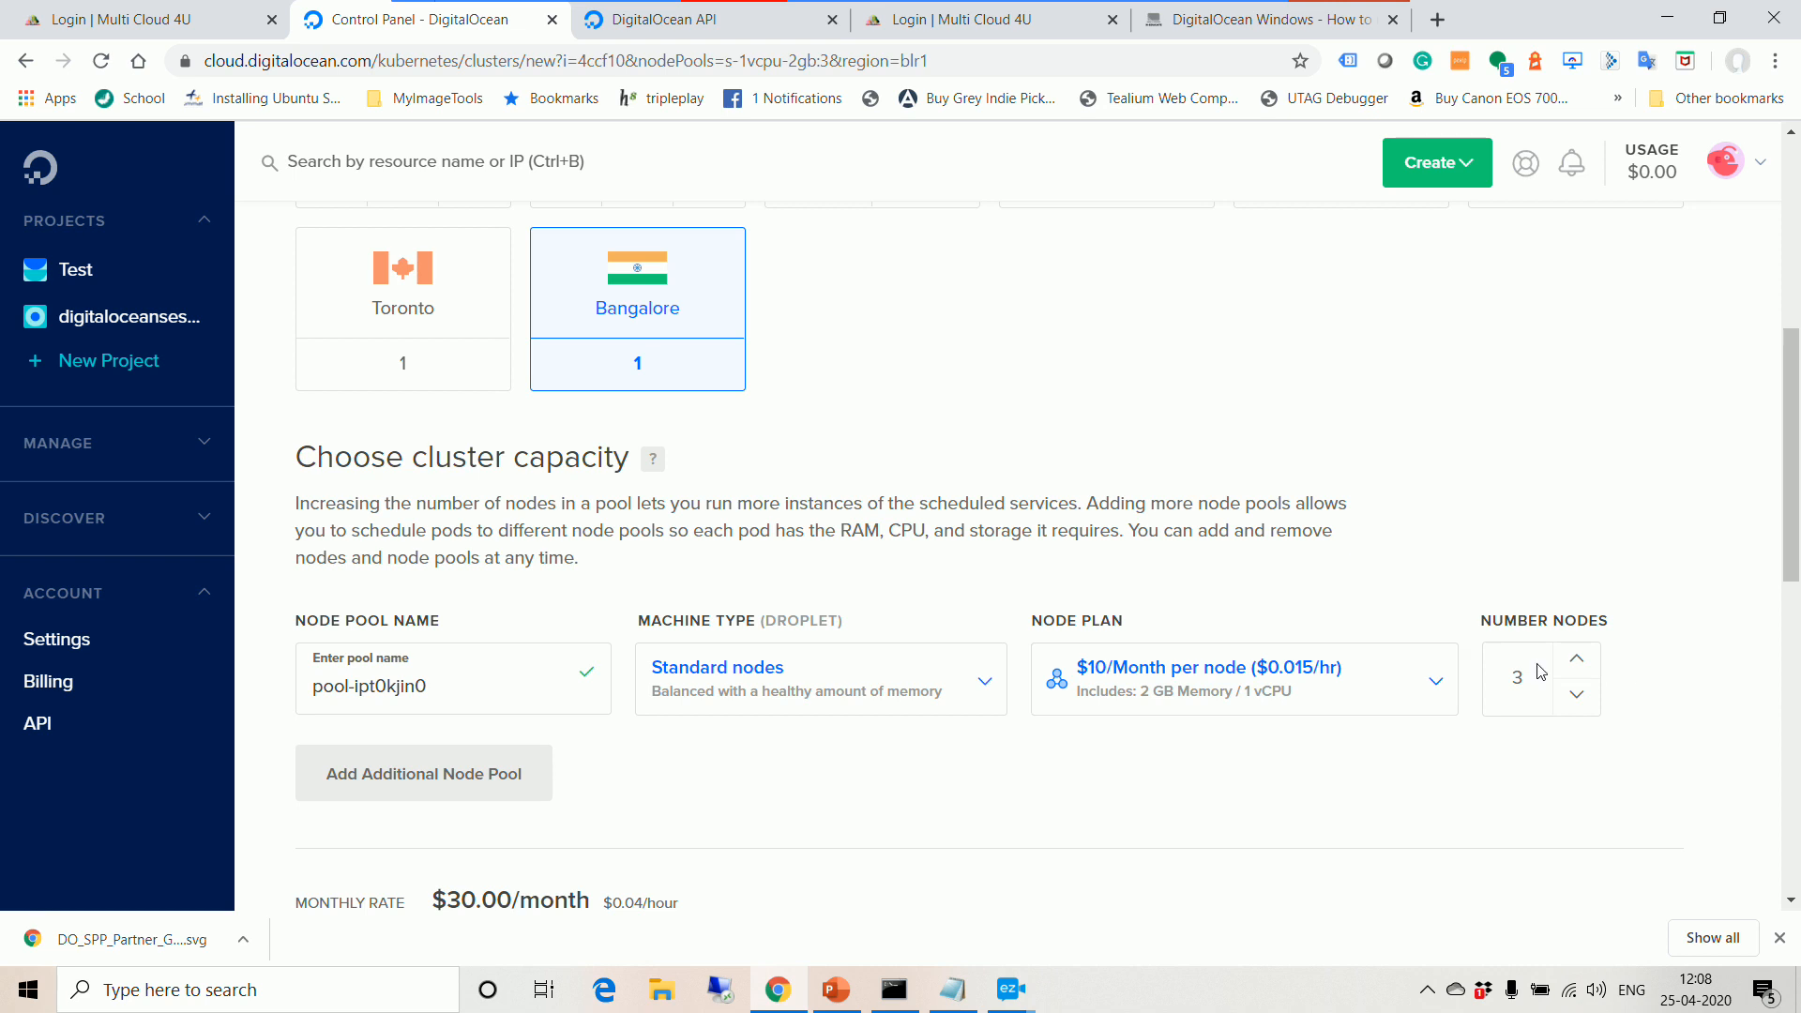
left_click(1576, 694)
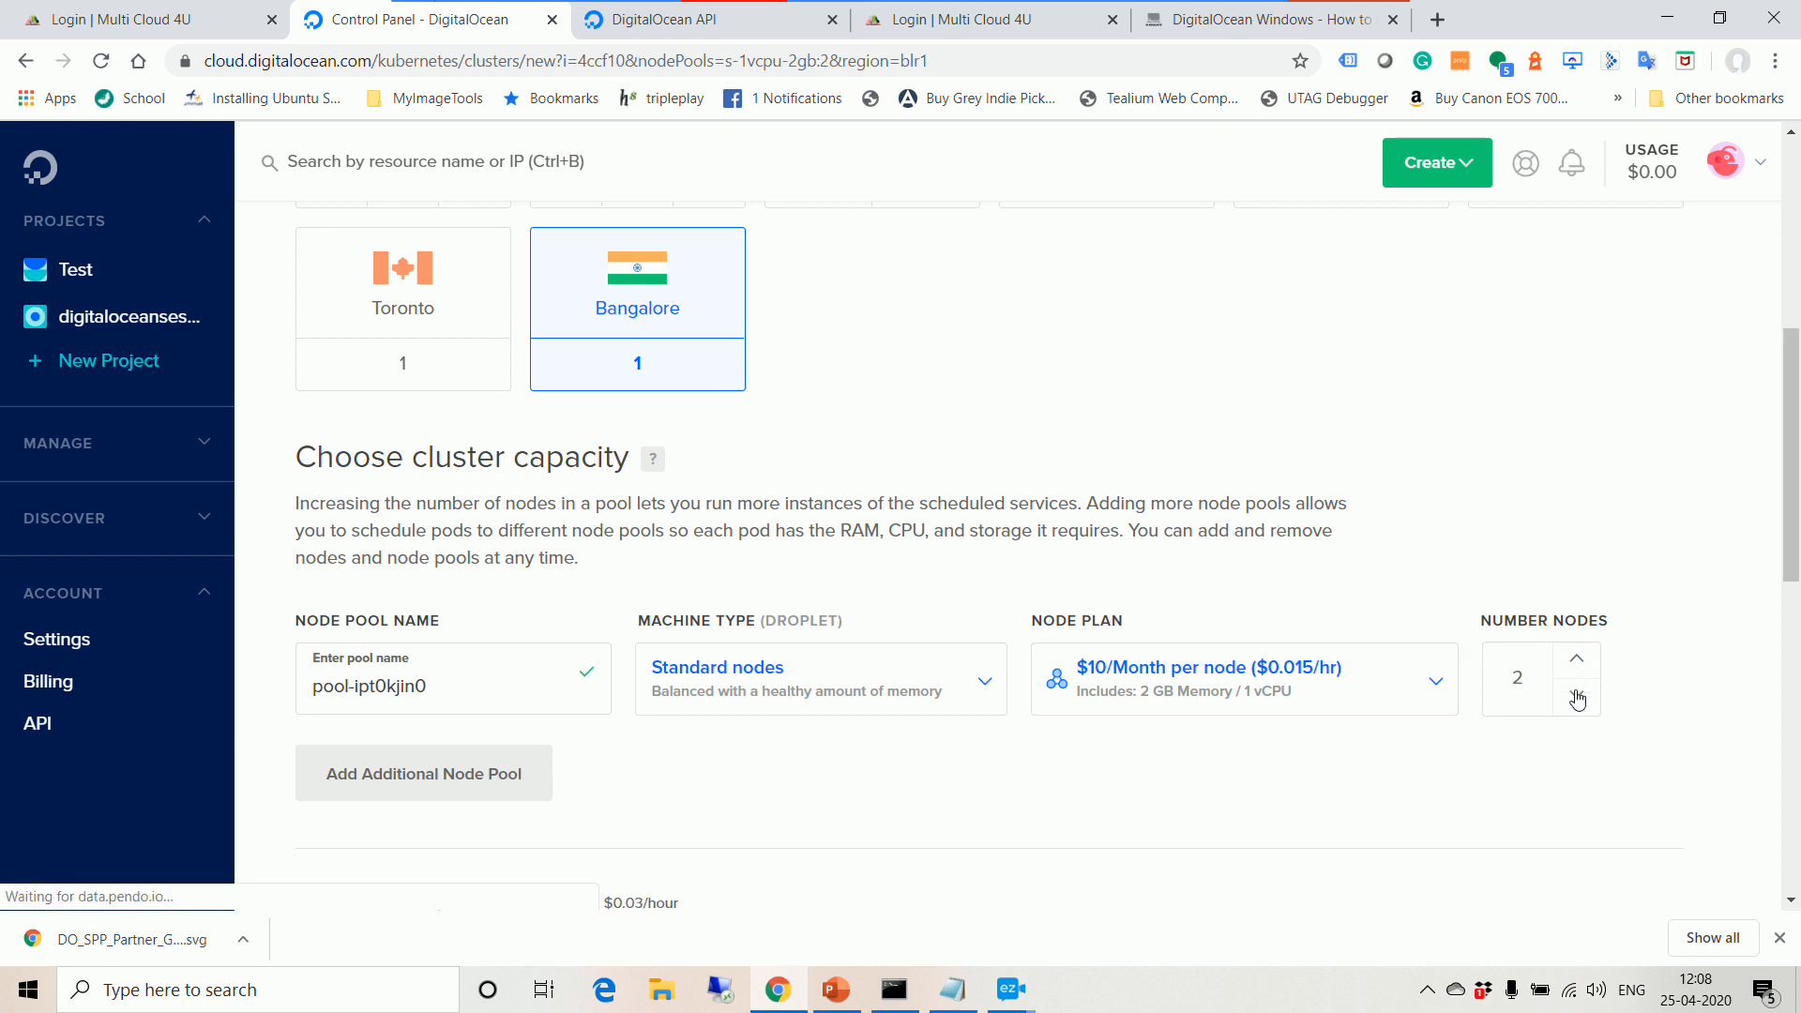
left_click(1577, 698)
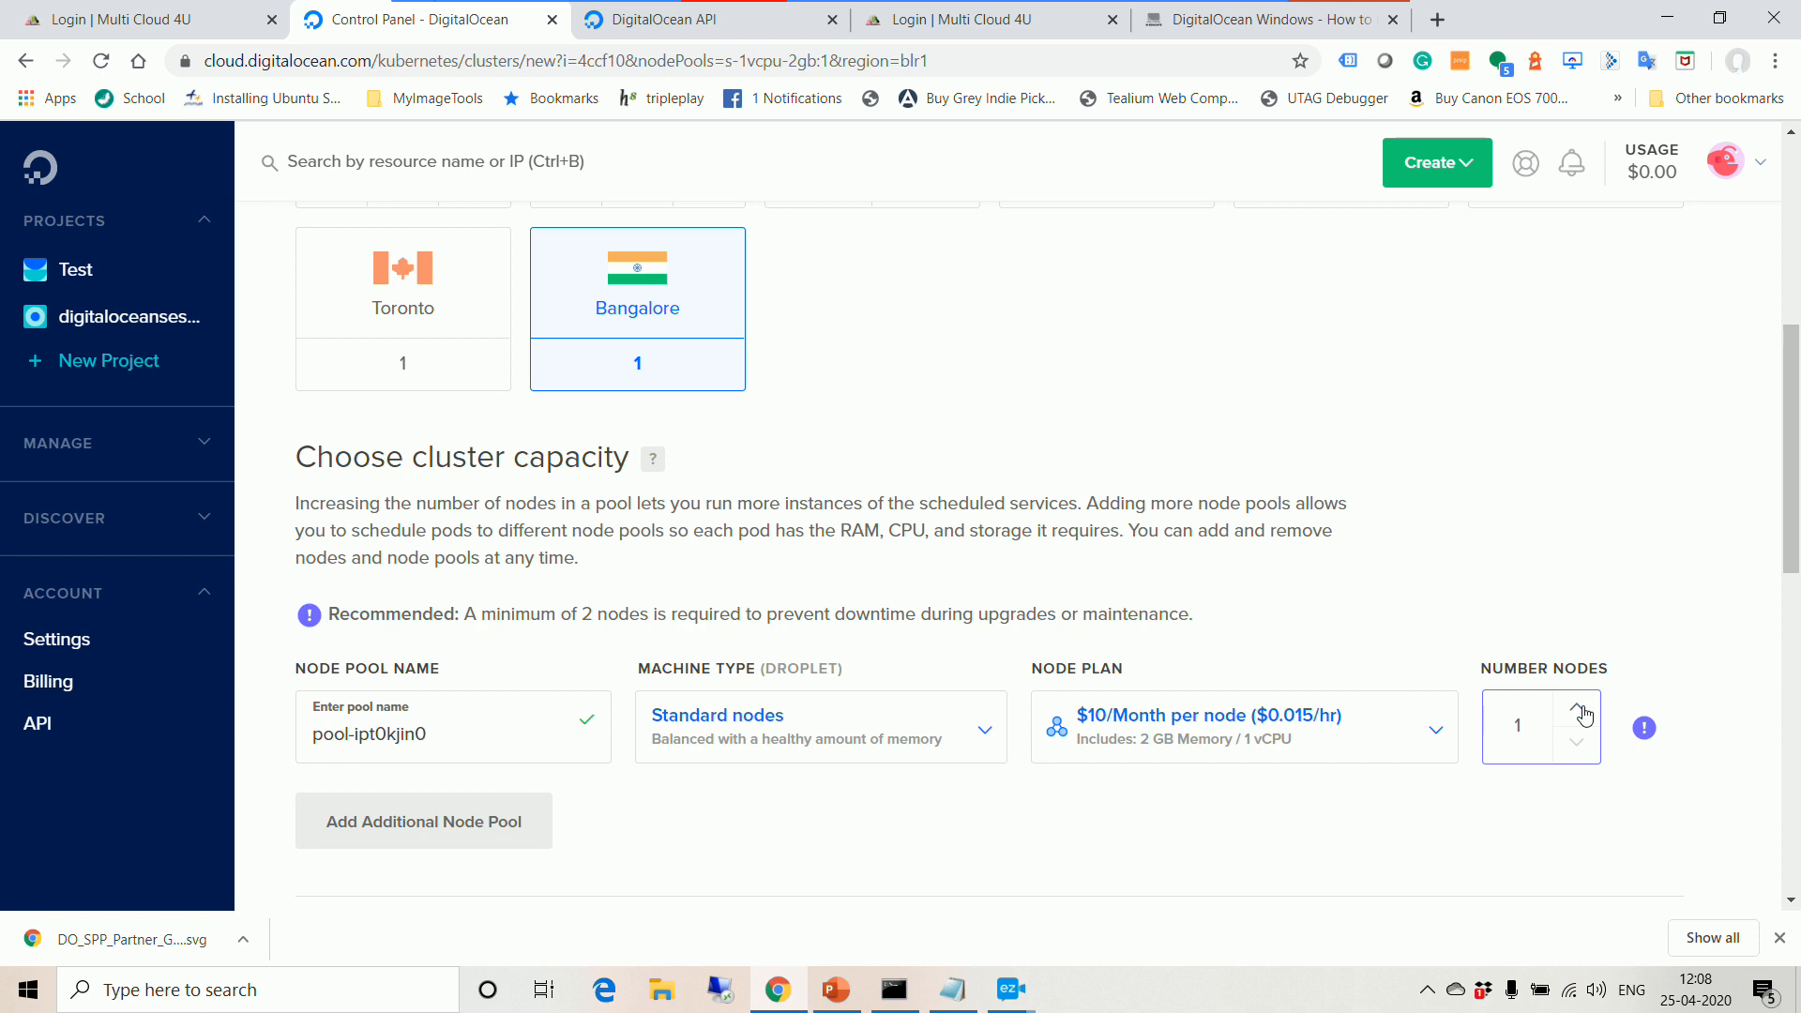
left_click(1584, 716)
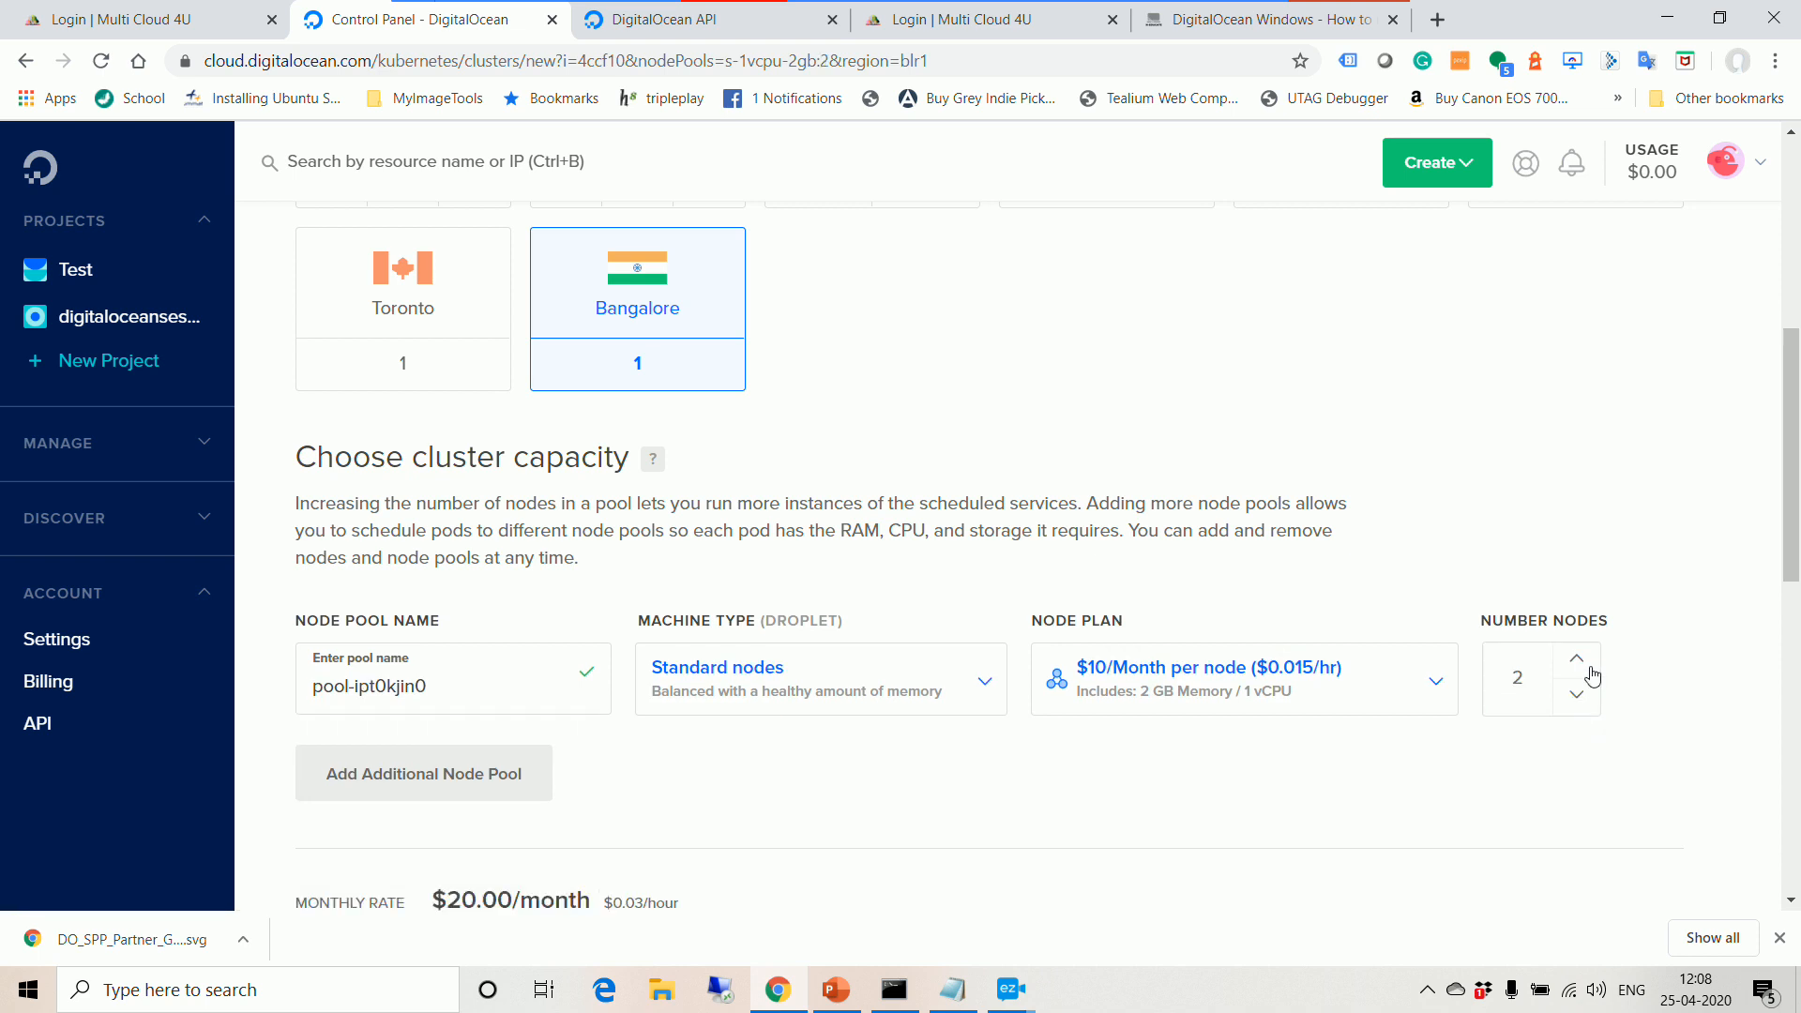
left_click(1582, 664)
scroll(1407, 741, "down", 2)
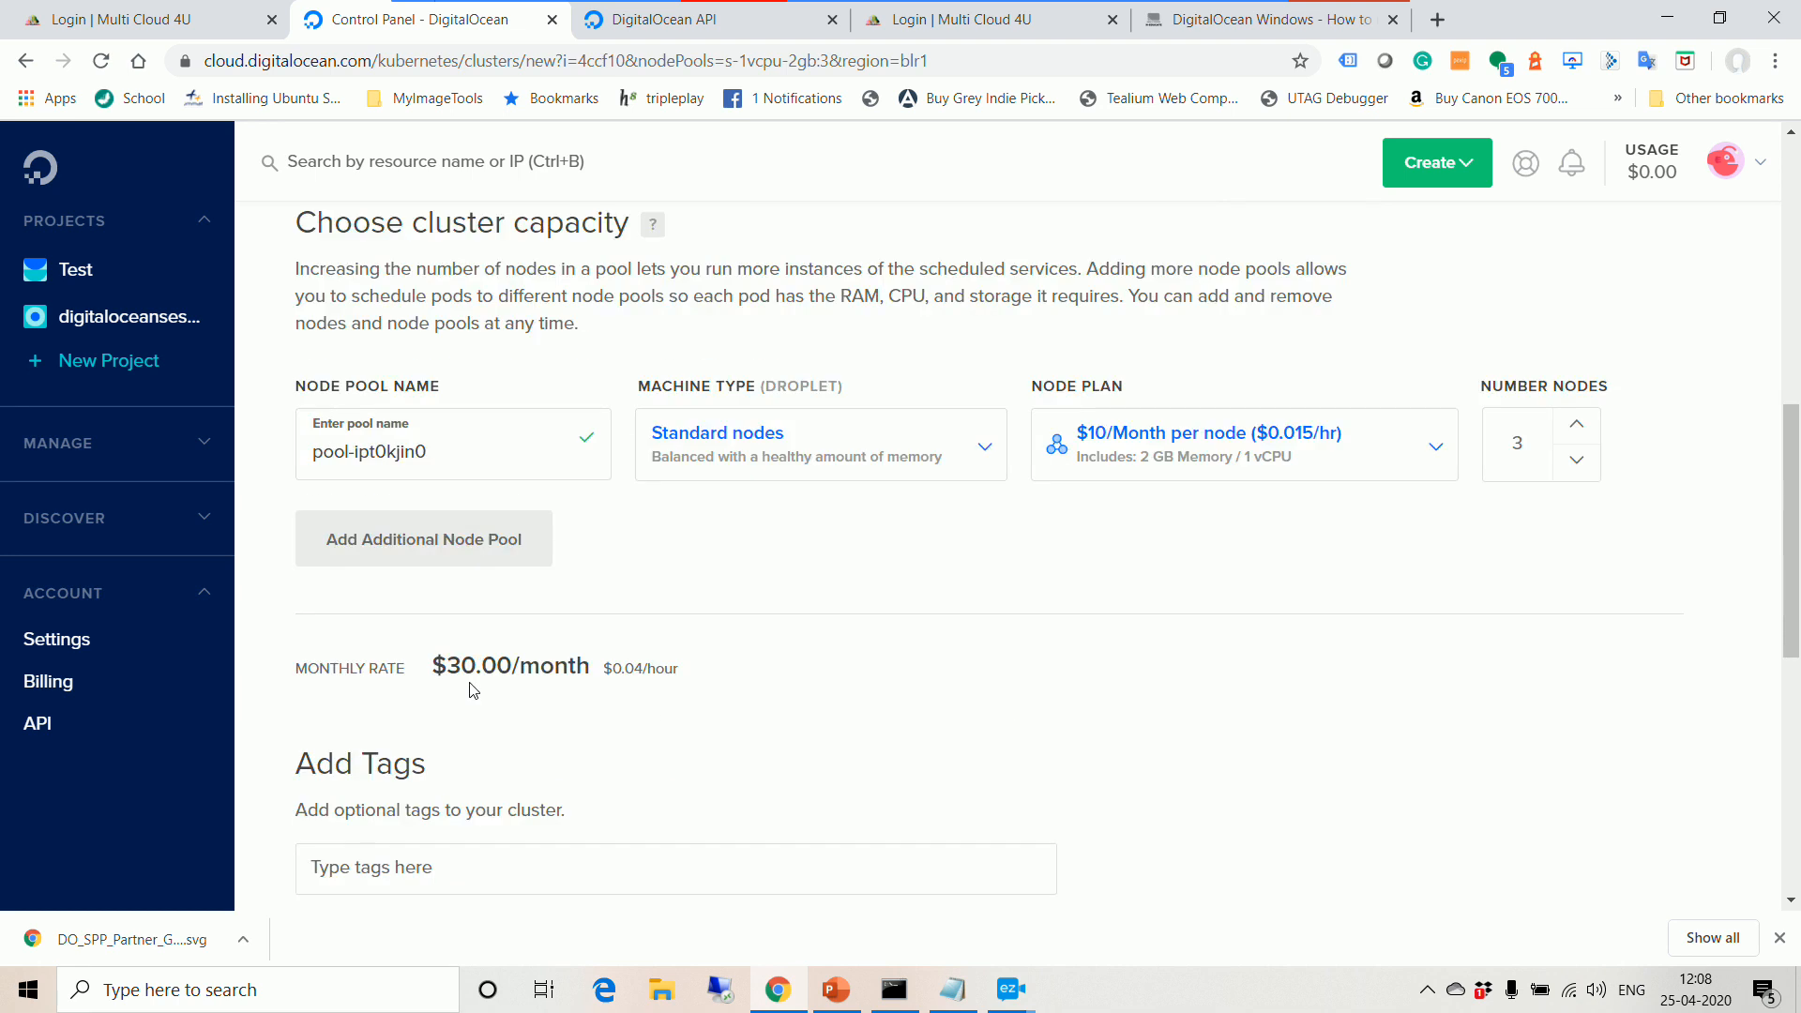
left_click(1575, 469)
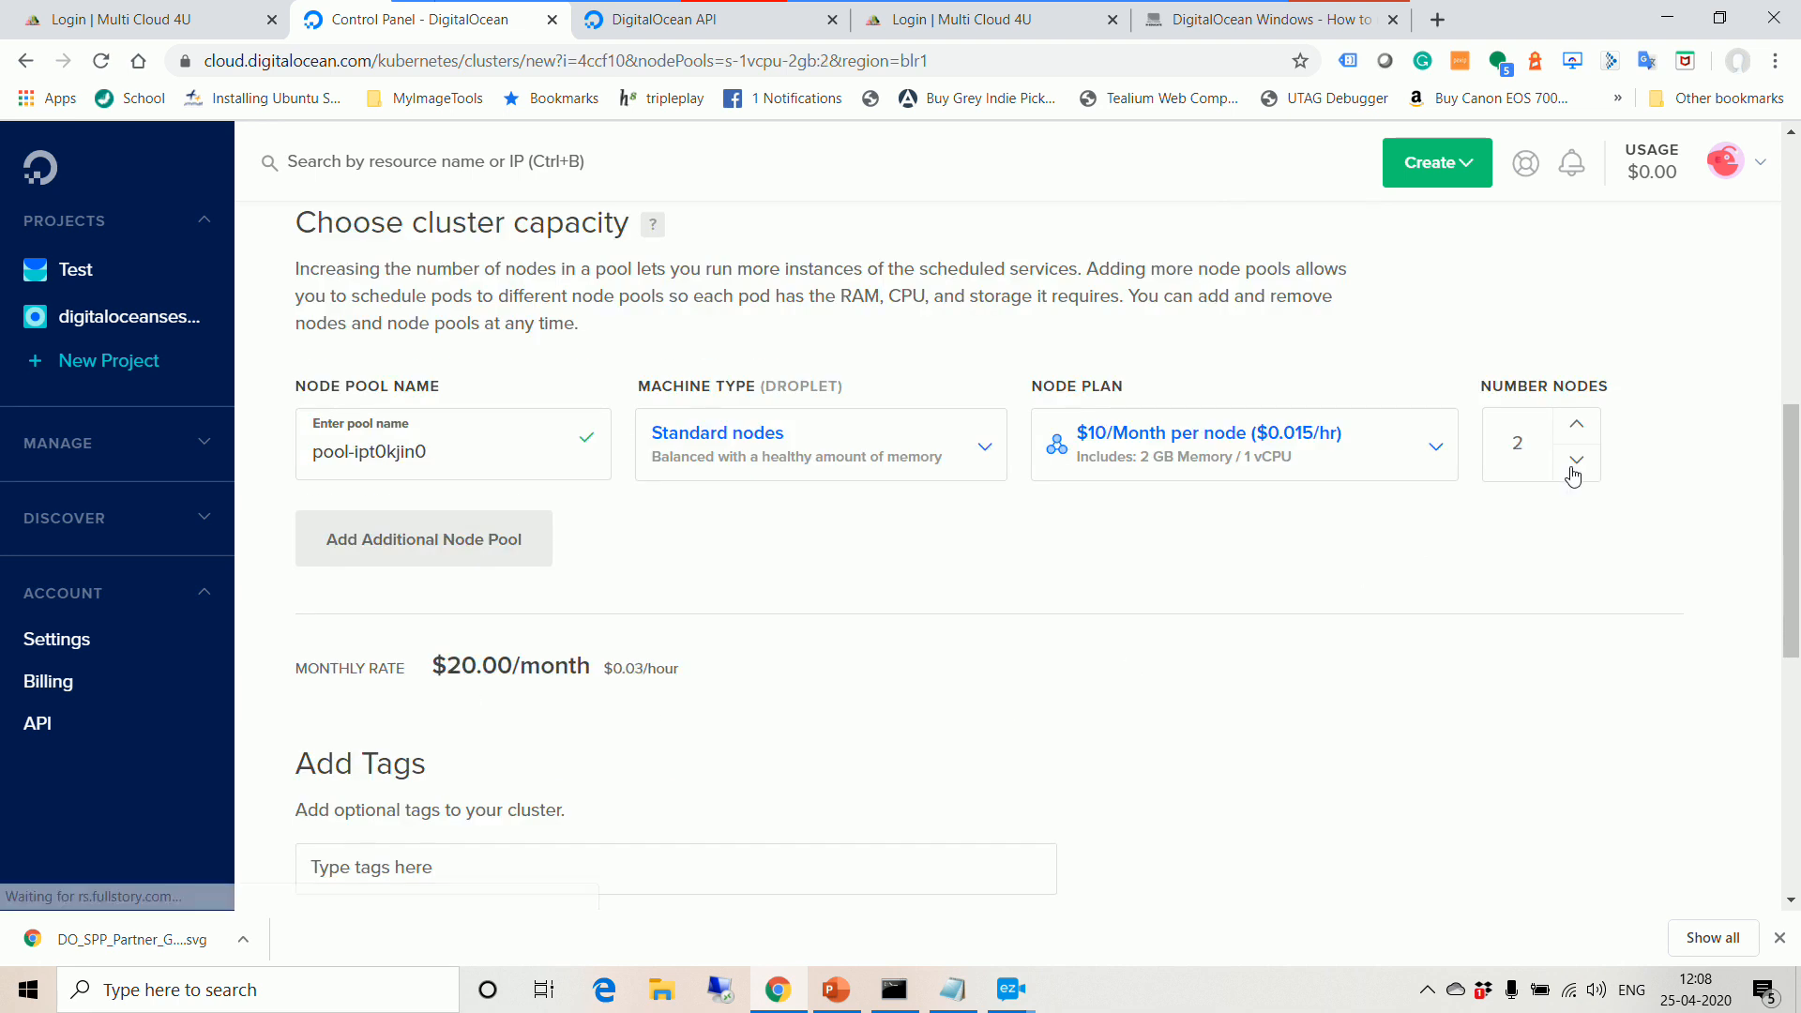
left_click(1574, 471)
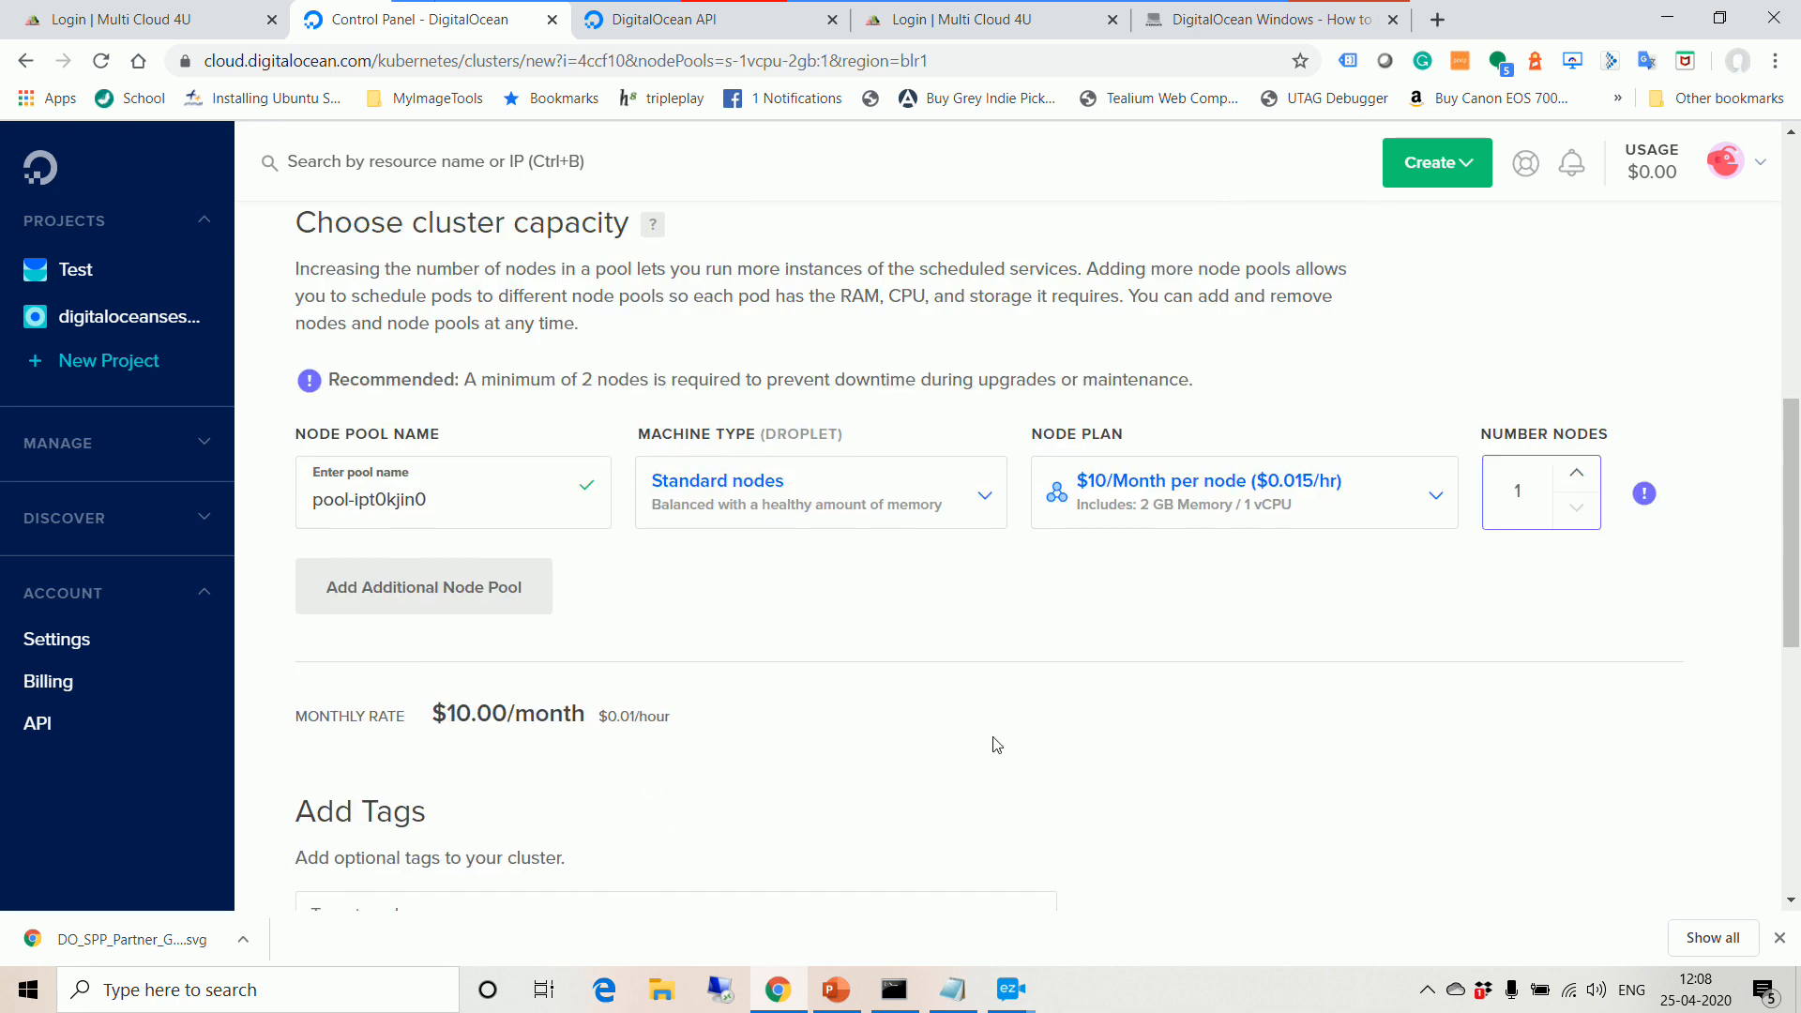
left_click(1572, 466)
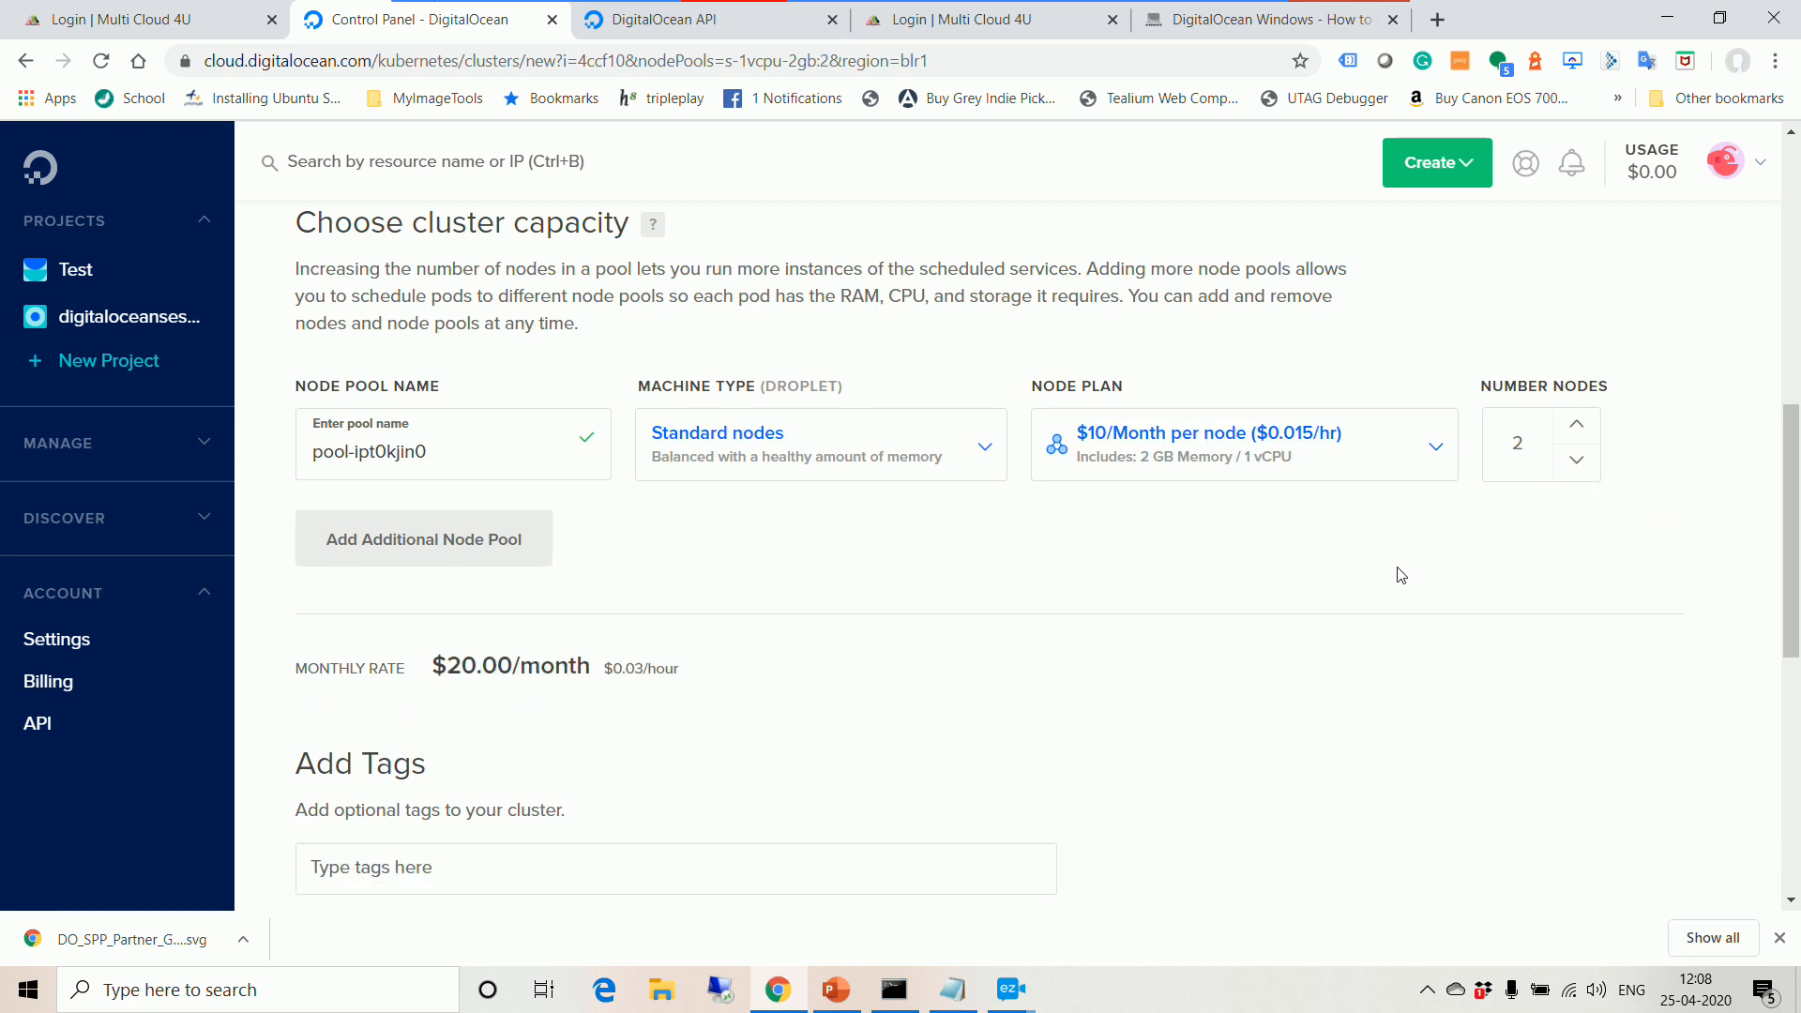
scroll(1401, 575, "down", 3)
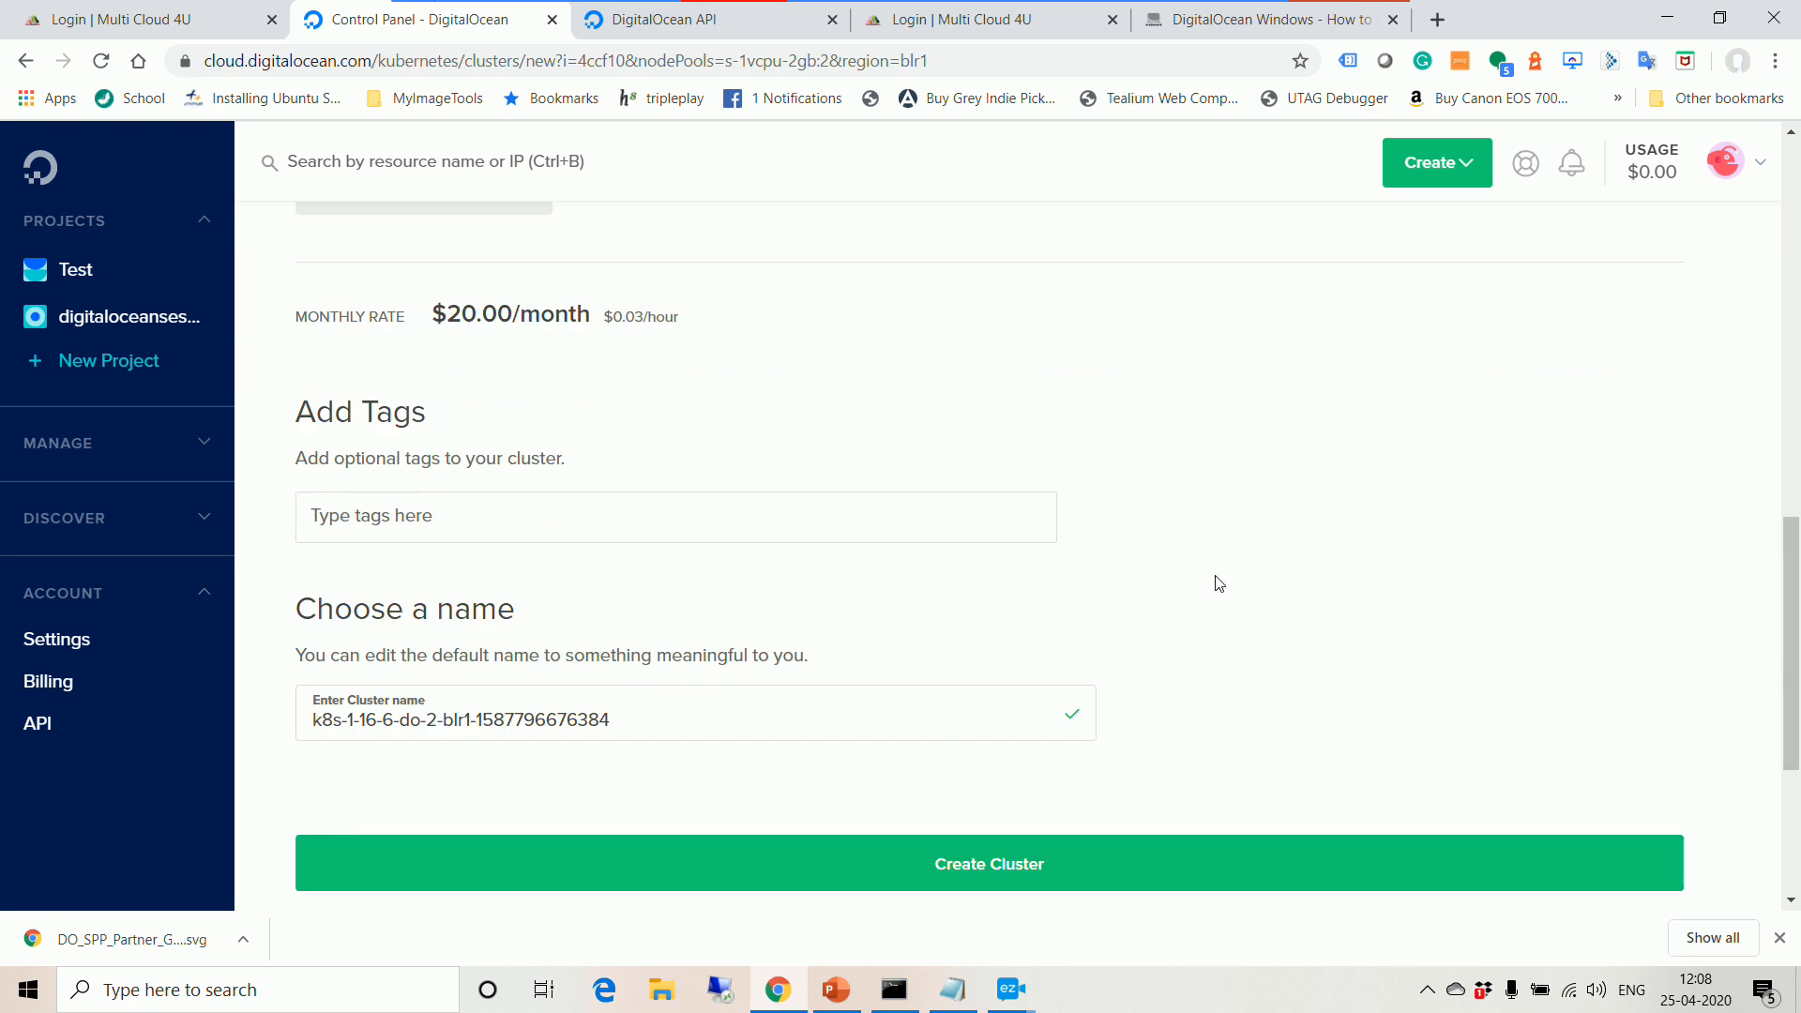
scroll(1219, 584, "up", 1)
scroll(1218, 584, "up", 5)
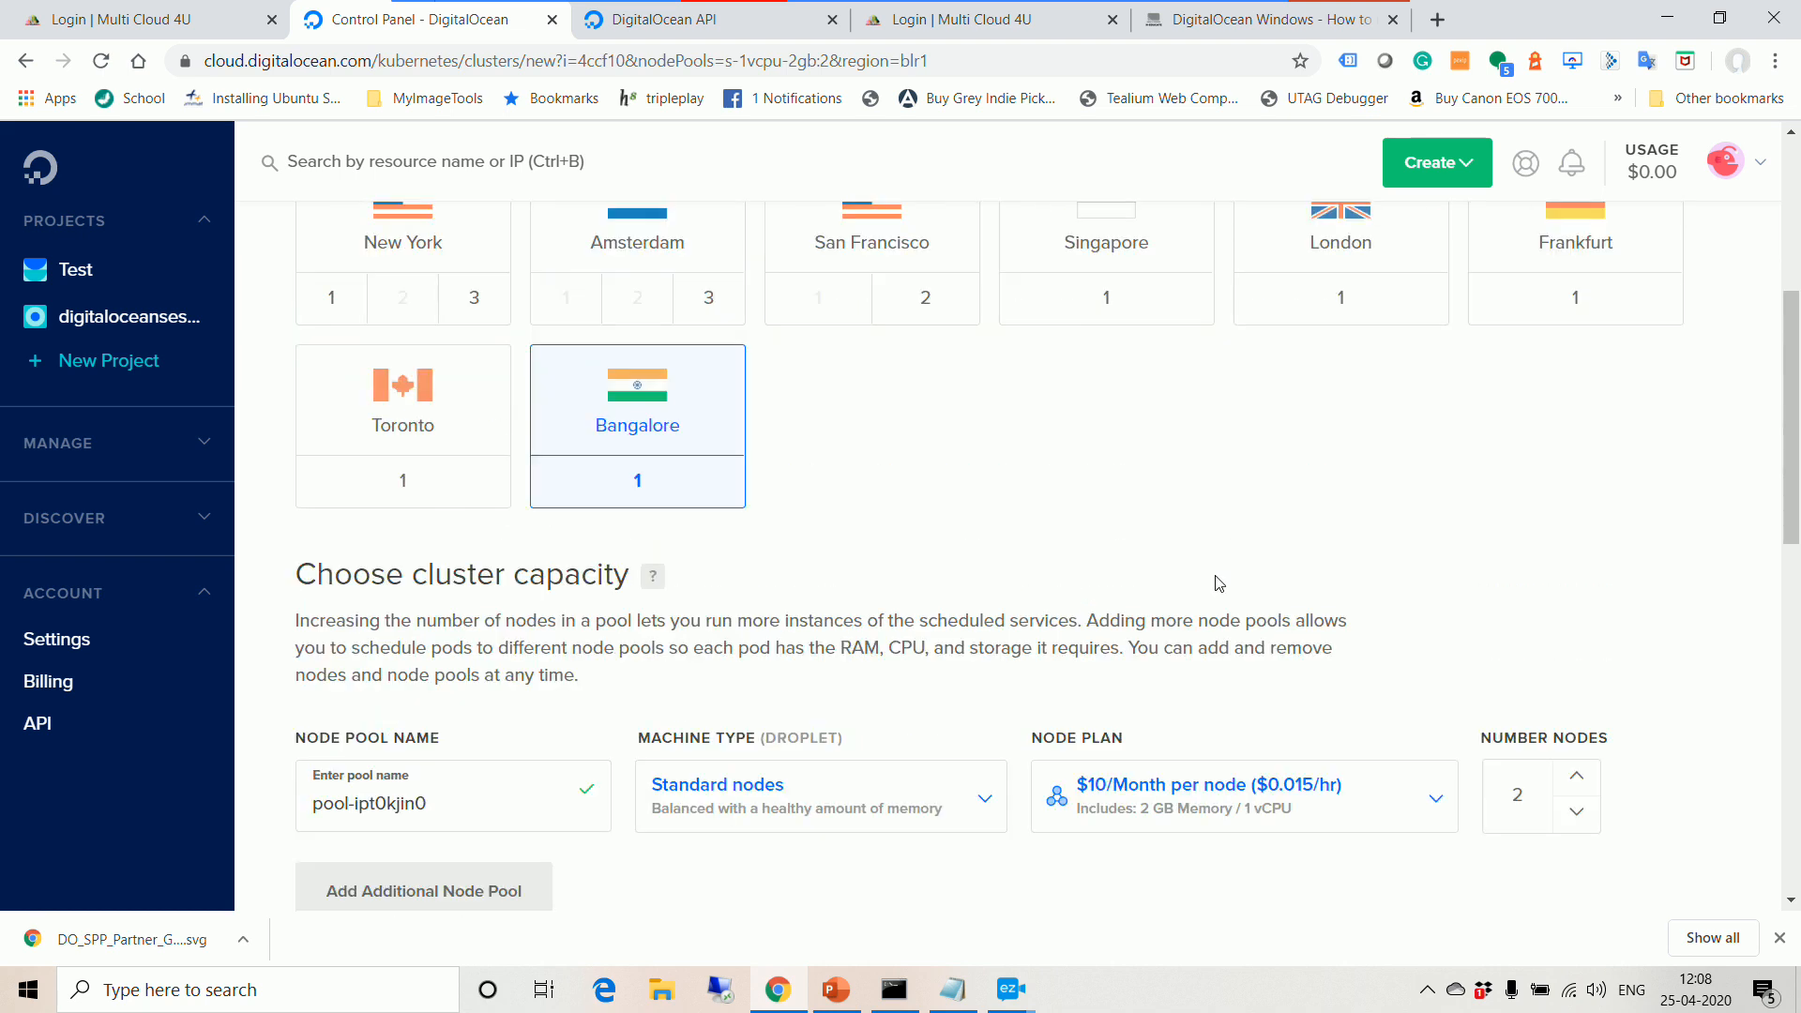
scroll(1218, 583, "up", 4)
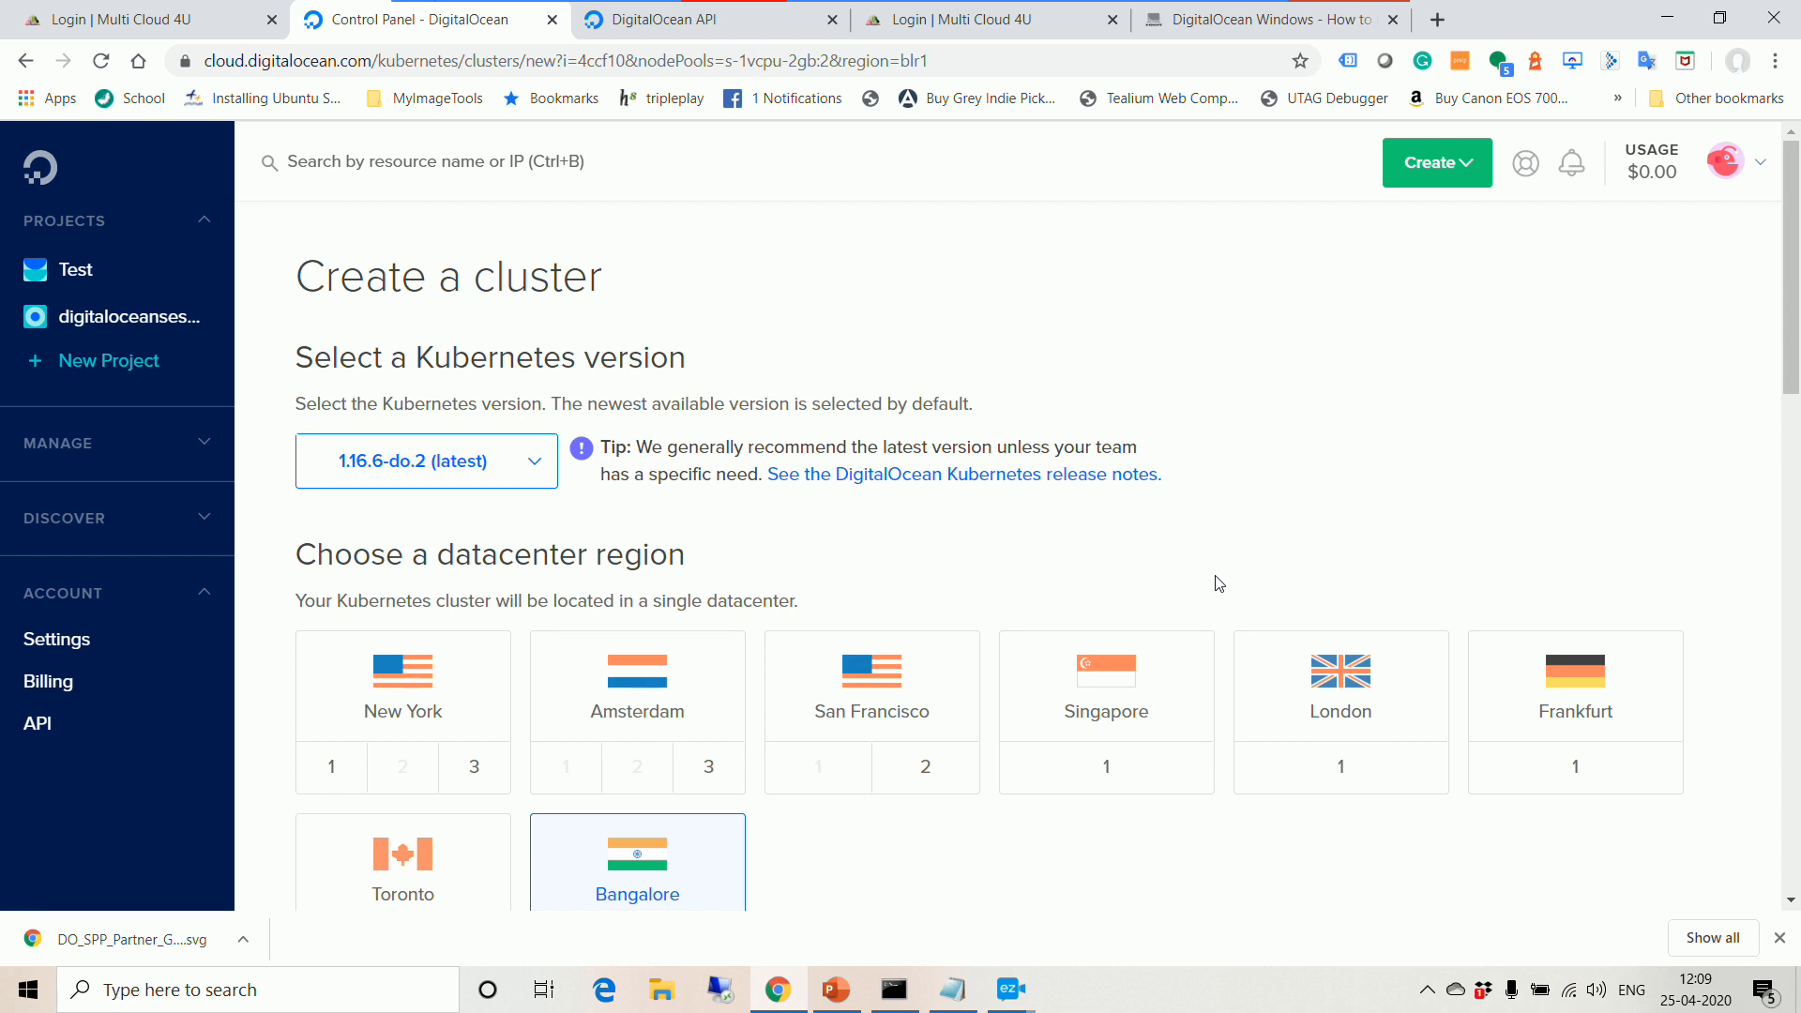
left_click(1437, 19)
type("mn")
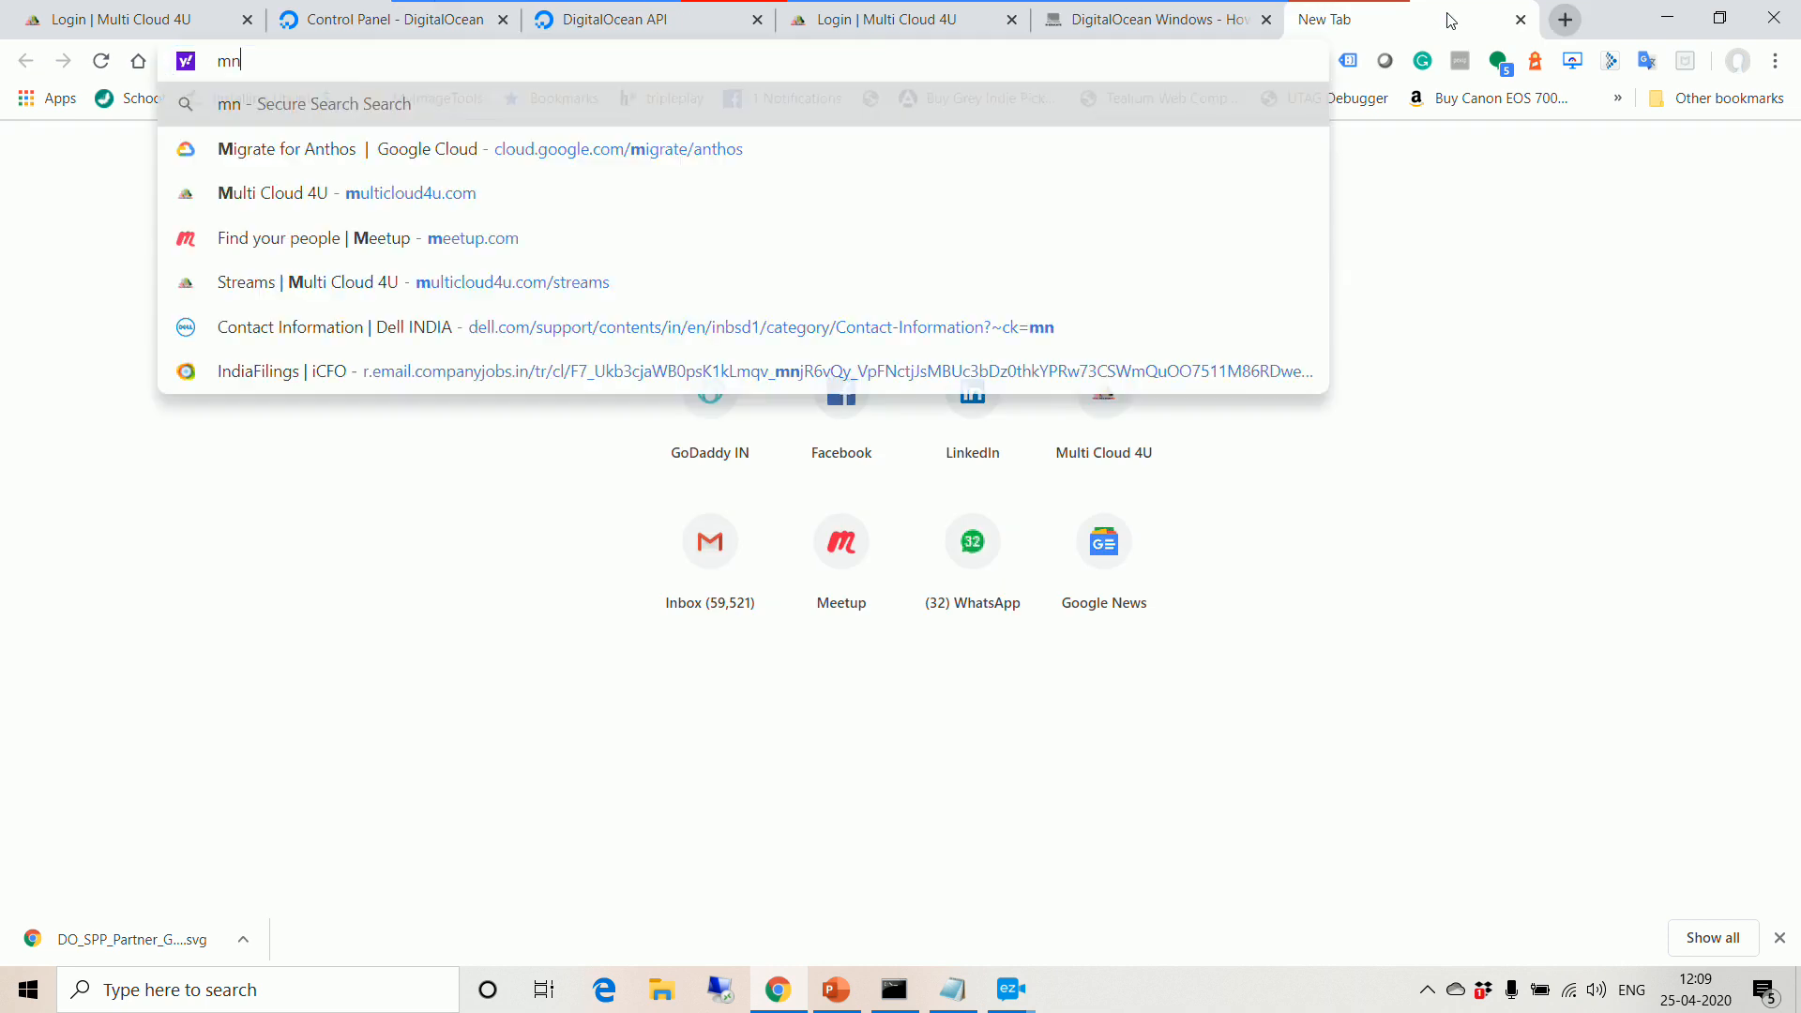
key("BackSpace")
type("u")
key("Return")
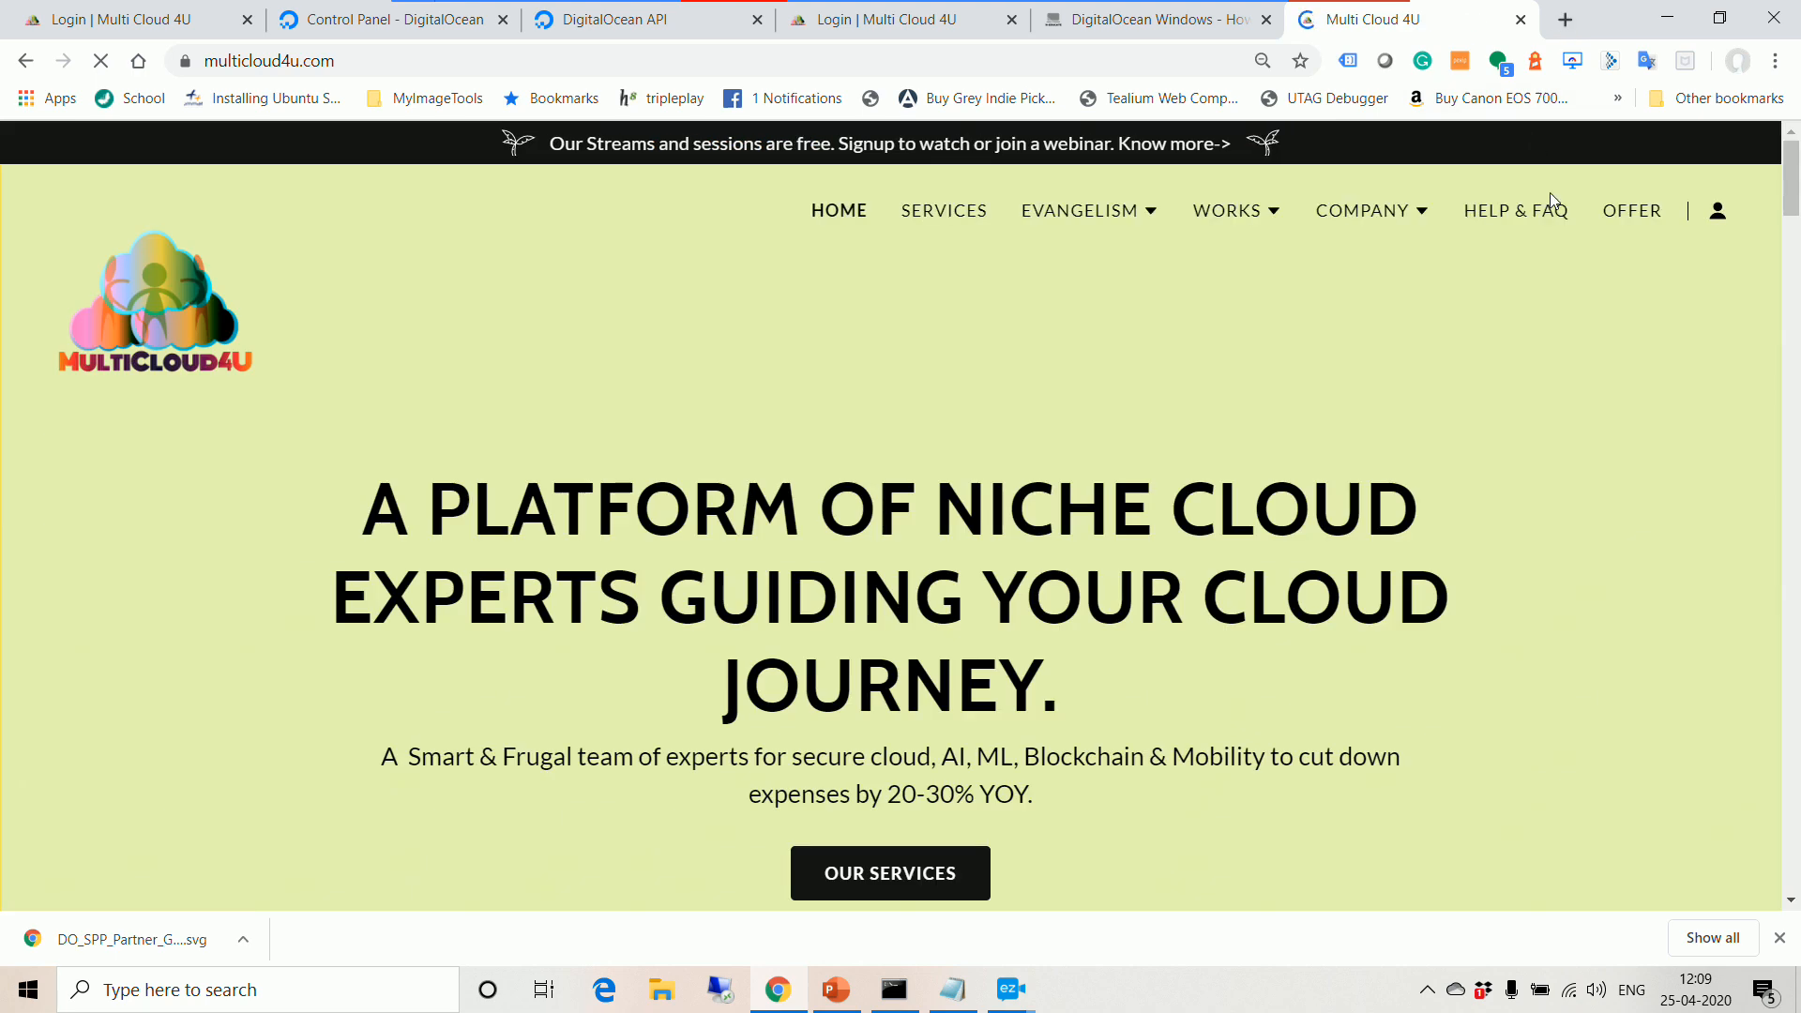
left_click(1154, 212)
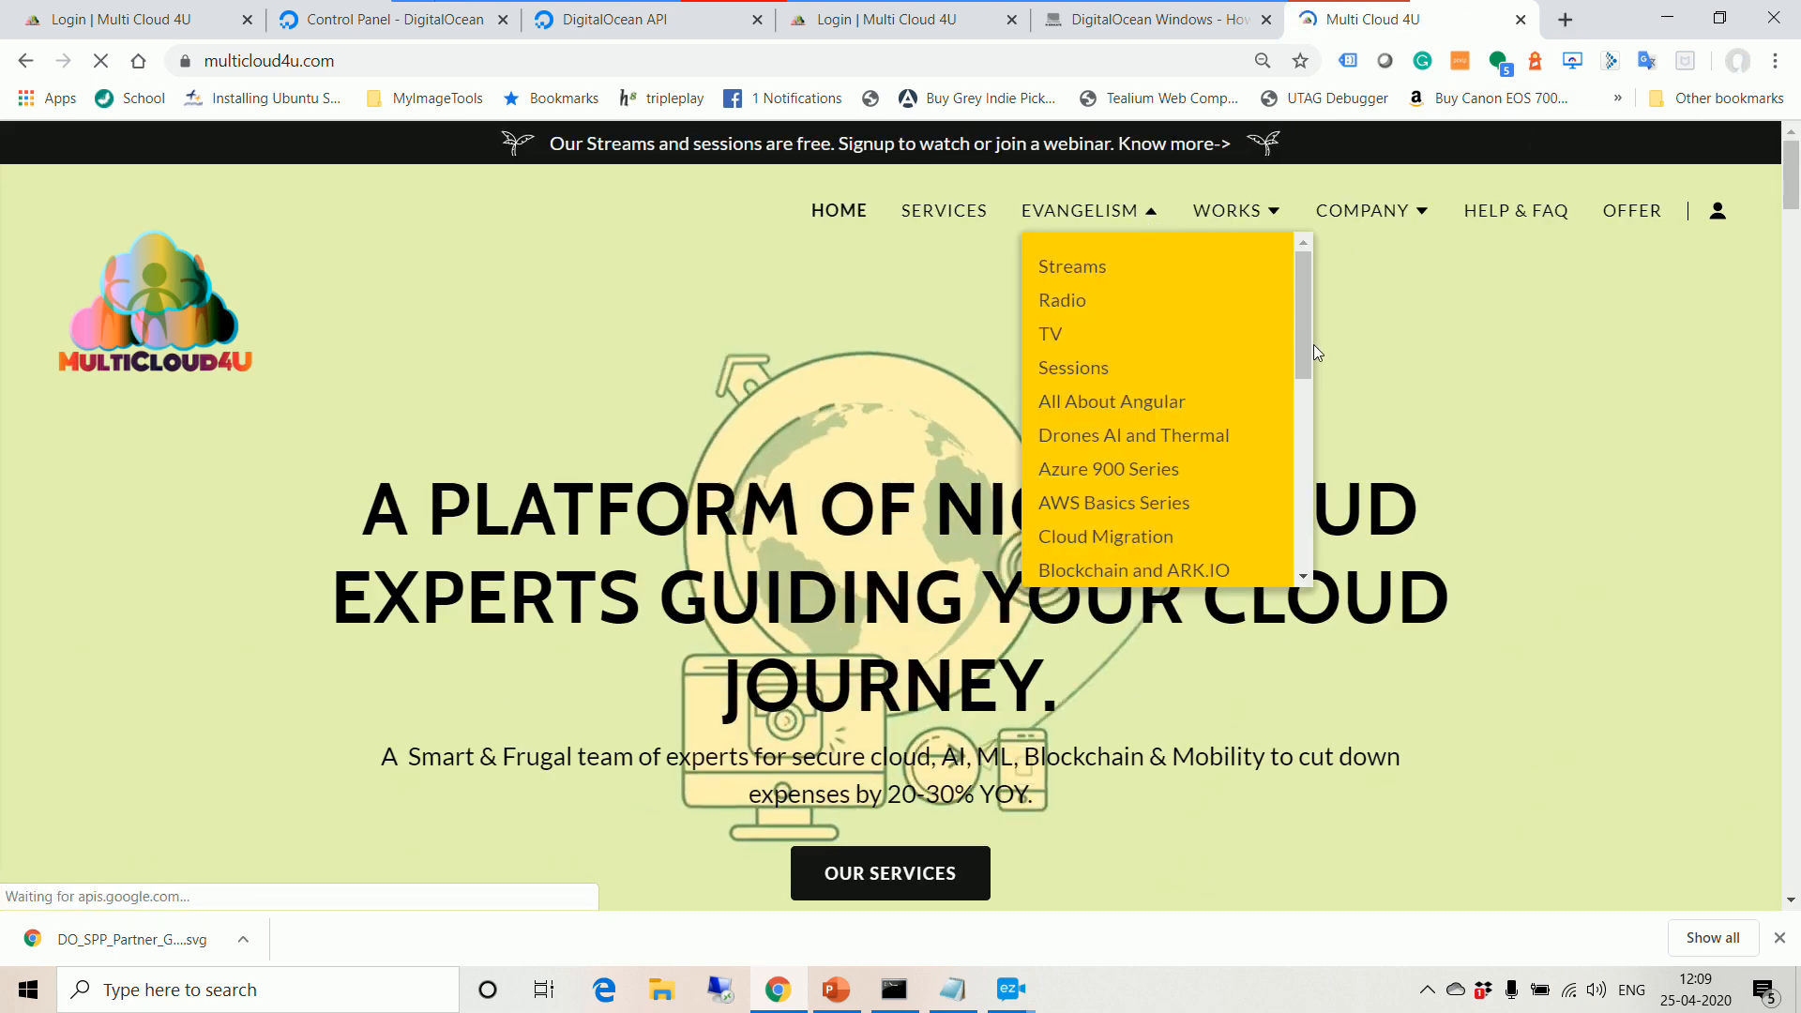
left_click_drag(1314, 345, 1307, 524)
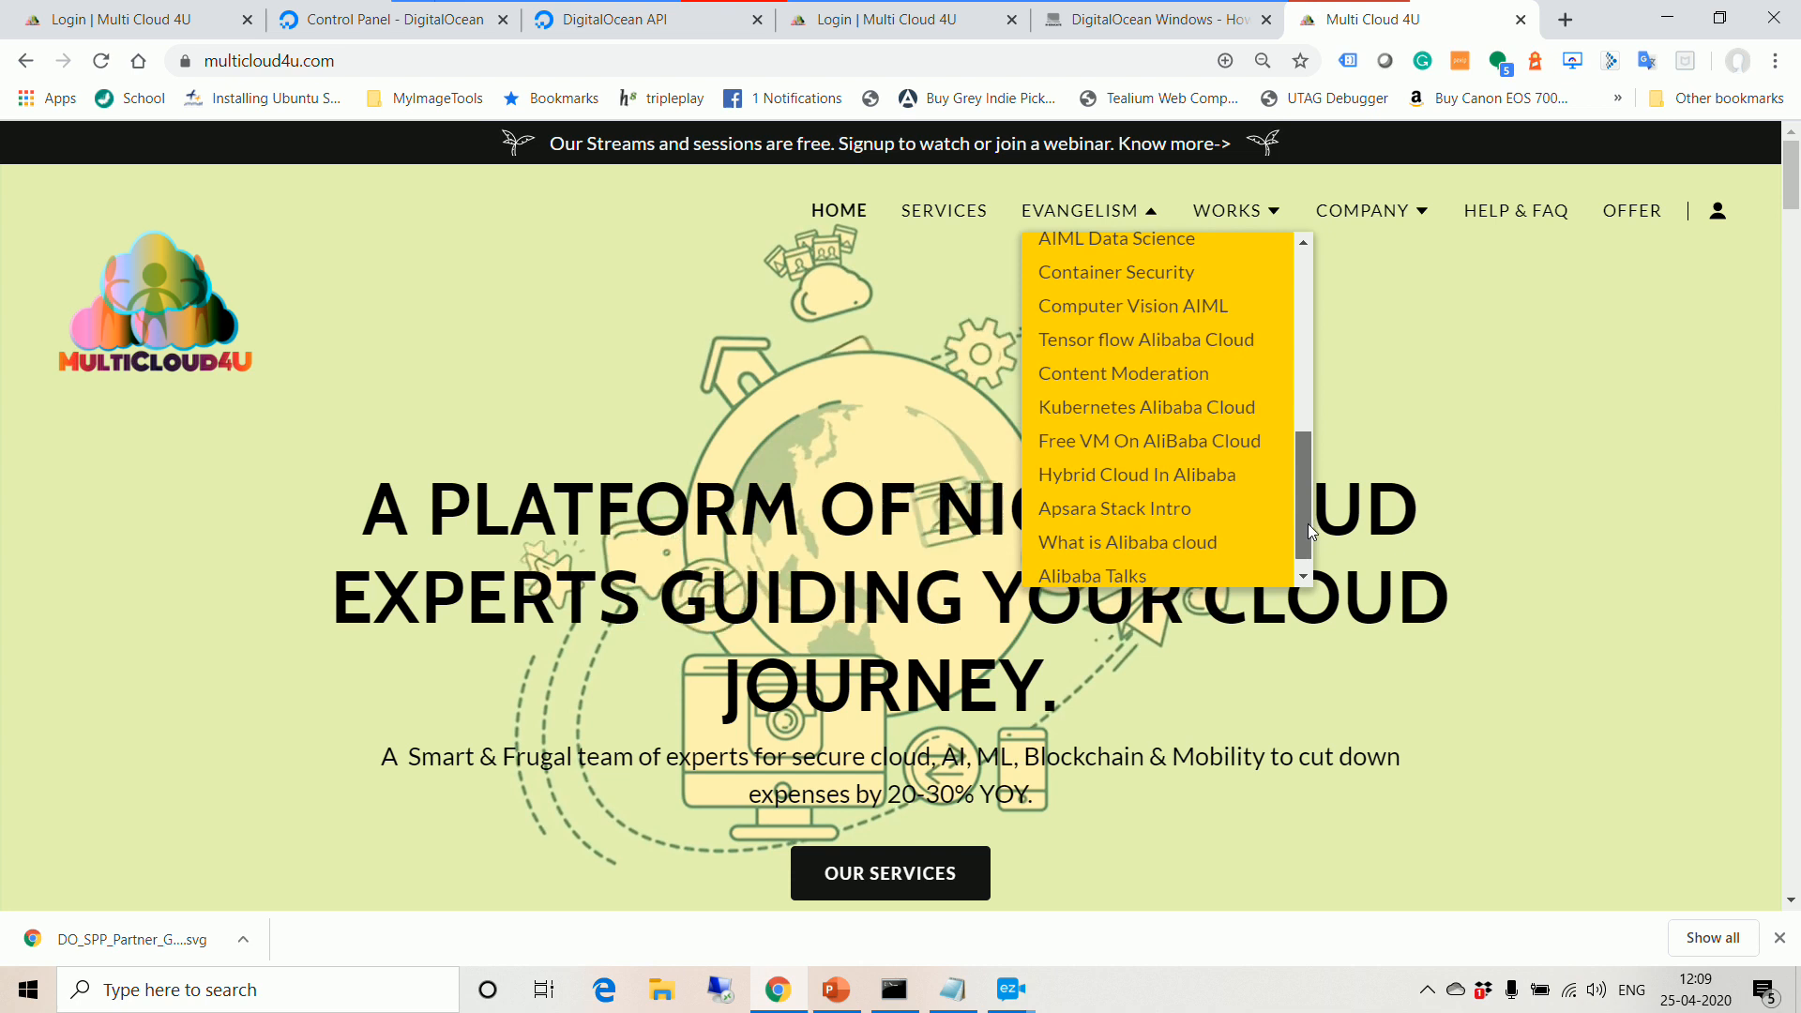
left_click(1166, 419)
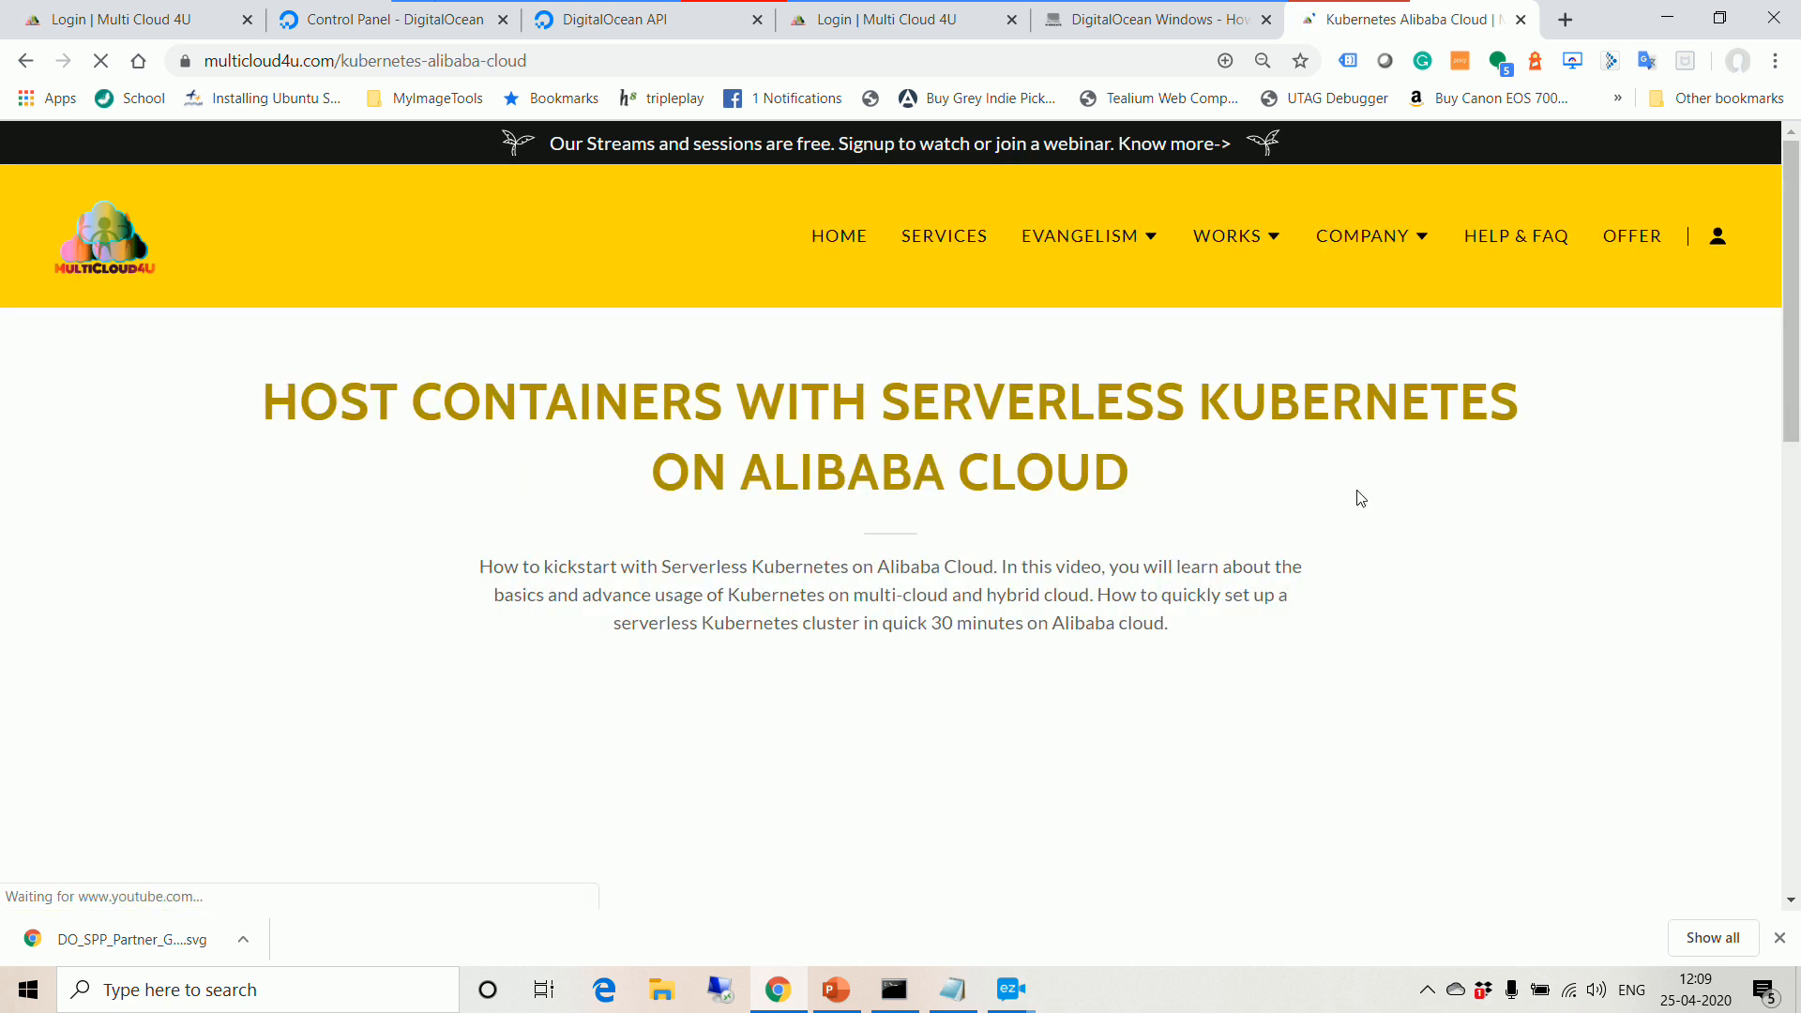
scroll(1354, 498, "down", 4)
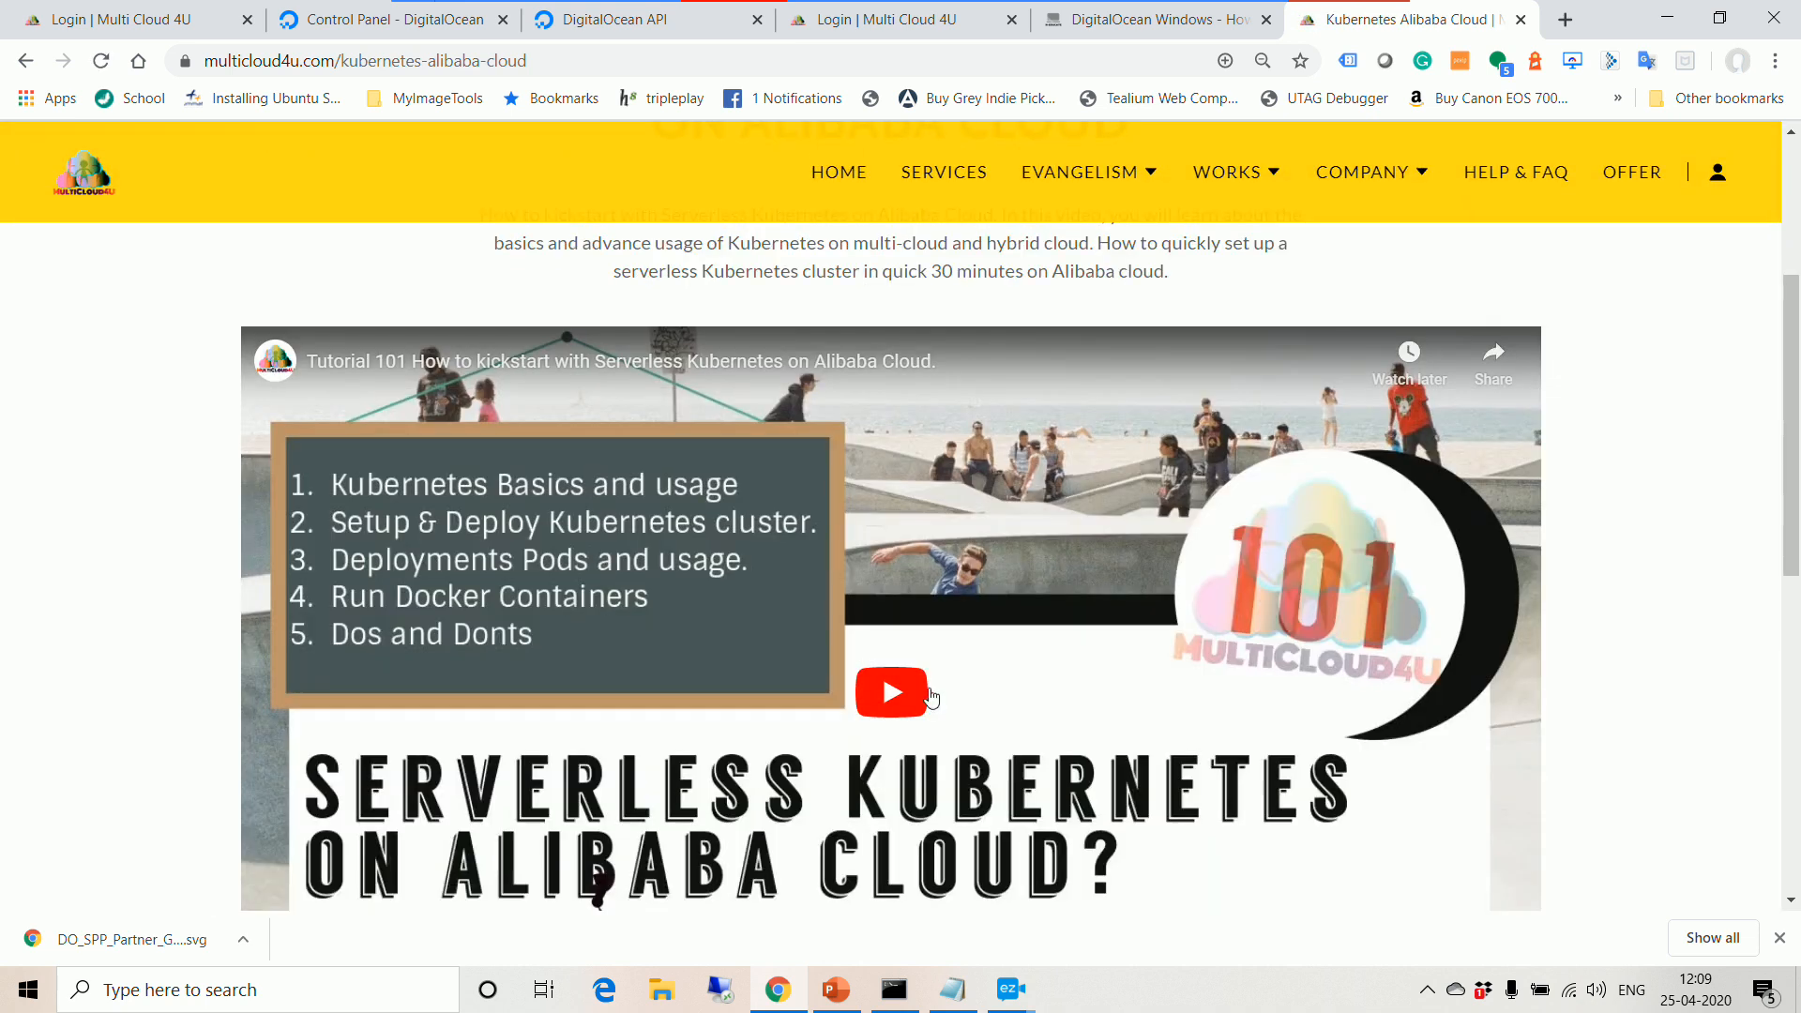
left_click(1520, 20)
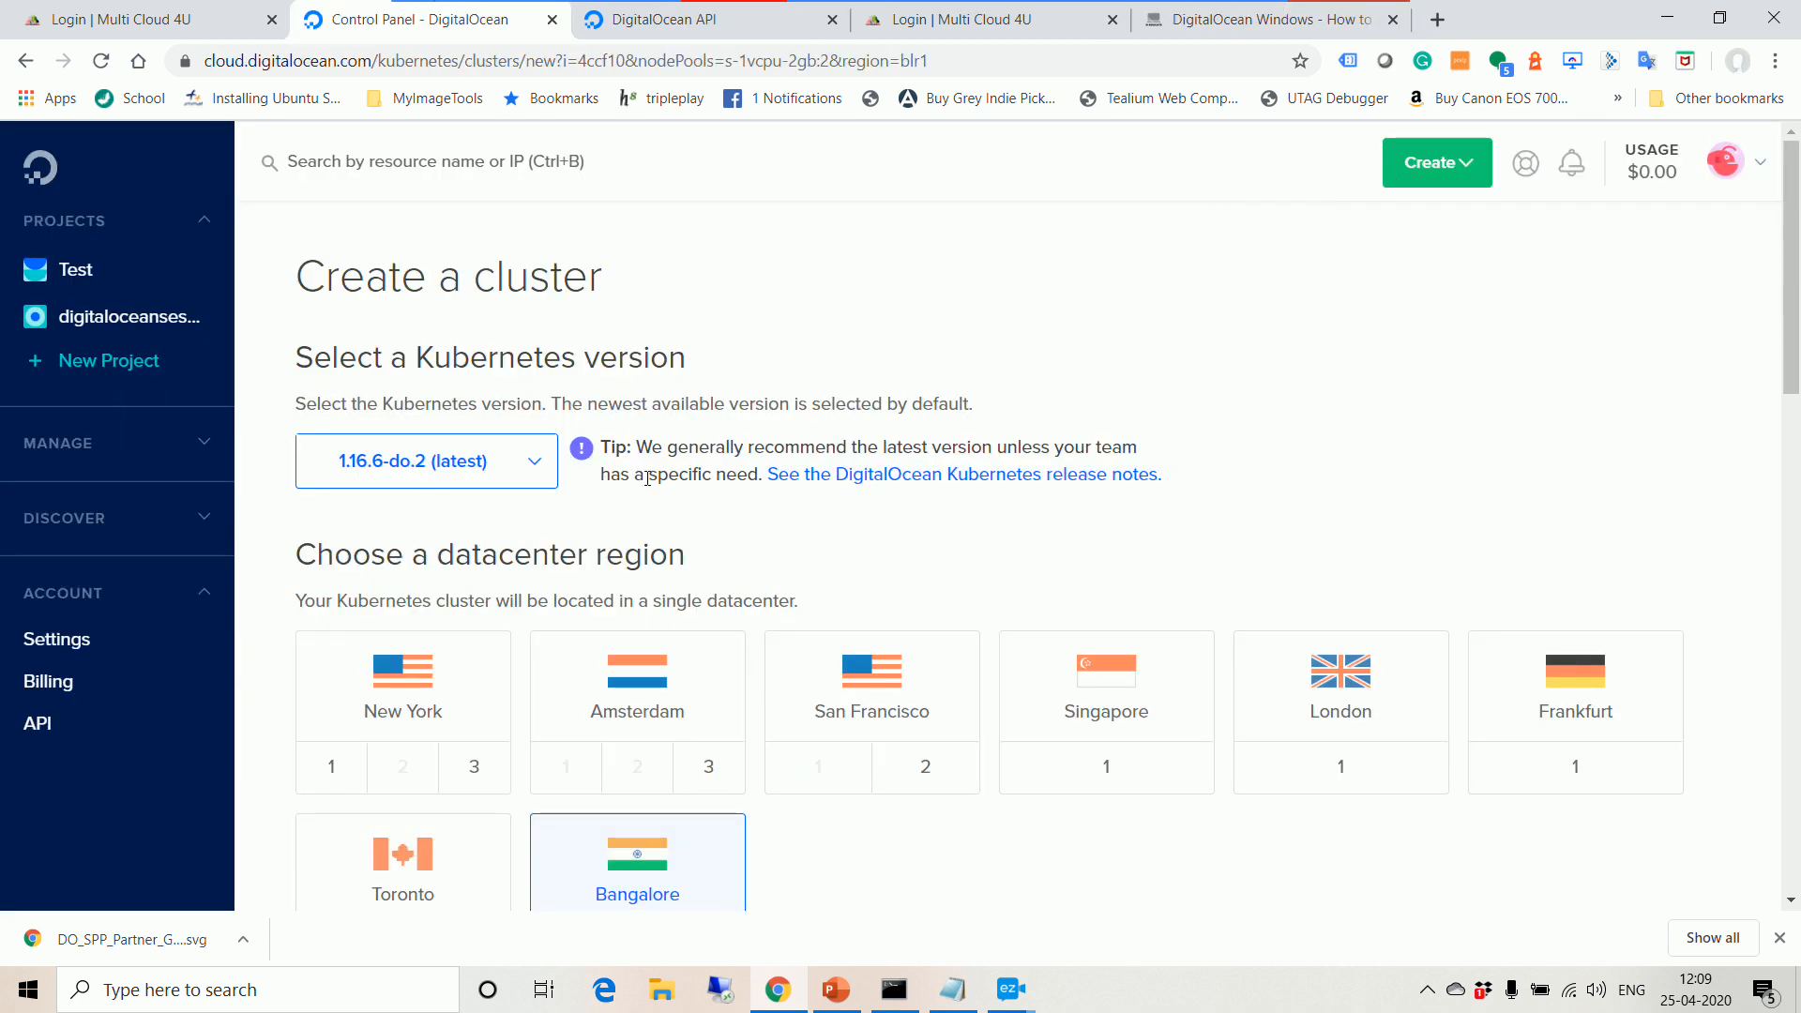
Step: Browse the API page's OAuth Applications and Access tabs, ending on the test token list
left_click(38, 723)
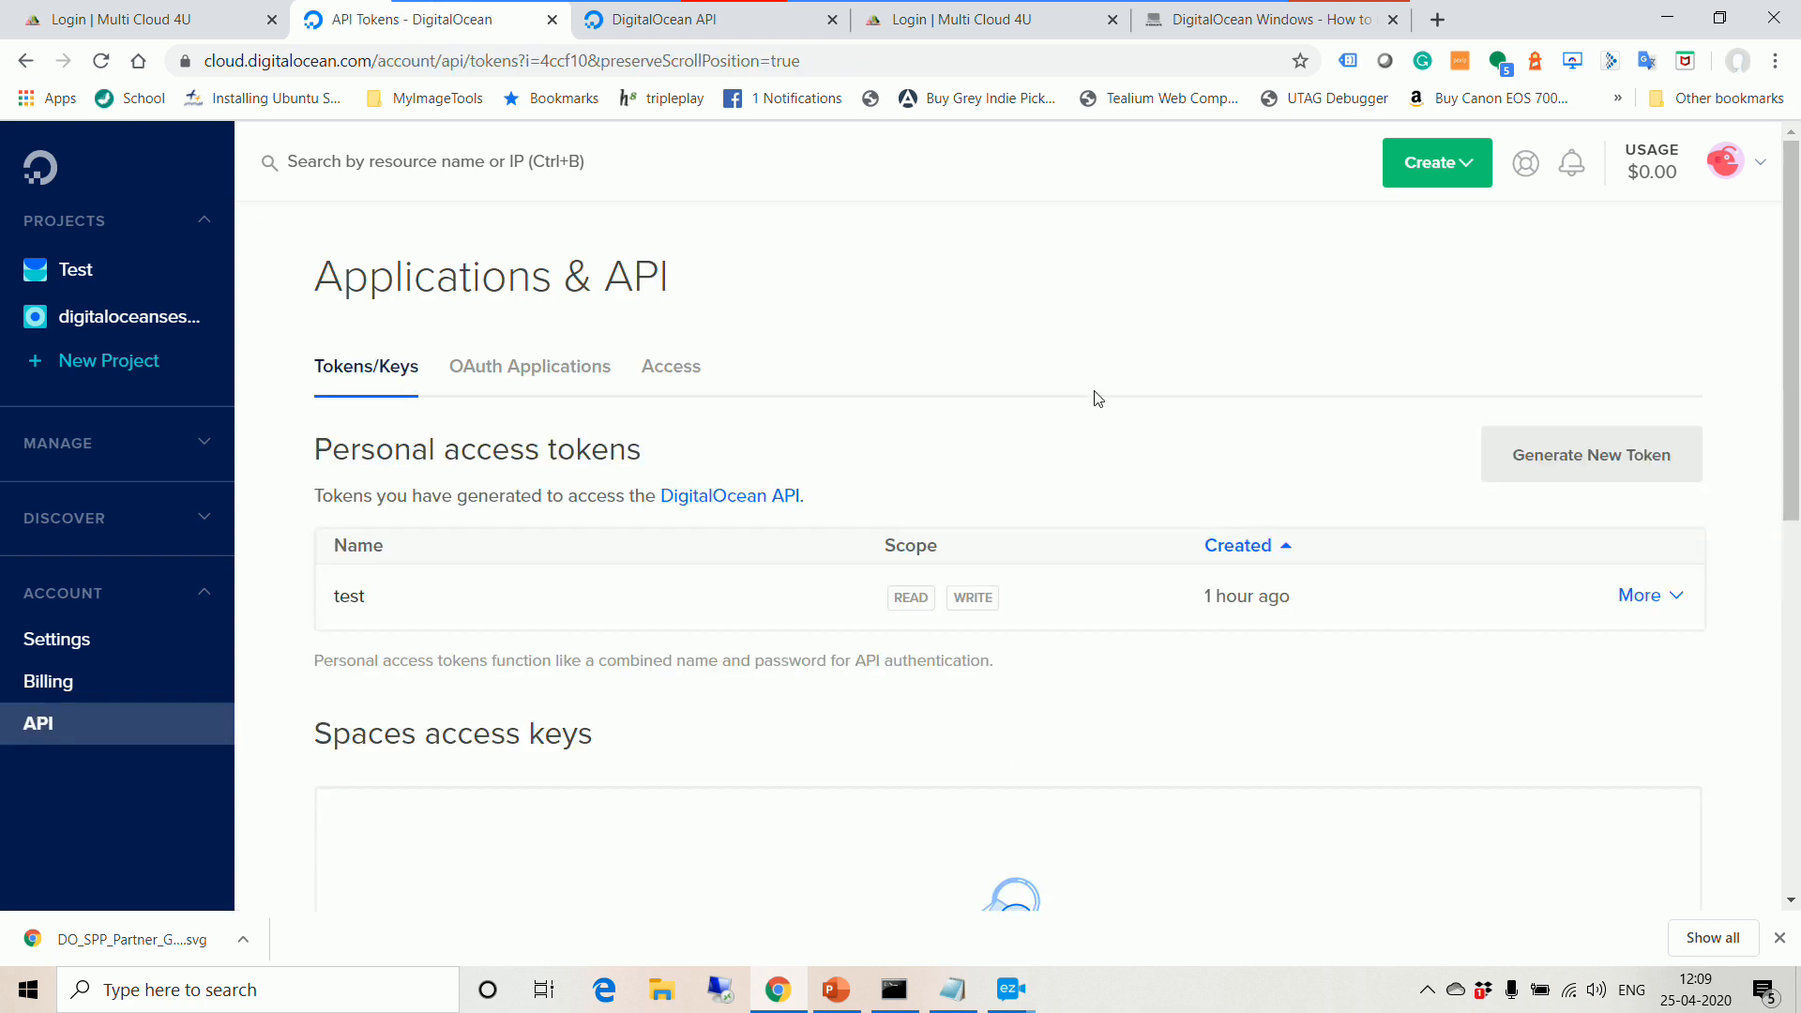
scroll(1096, 396, "down", 2)
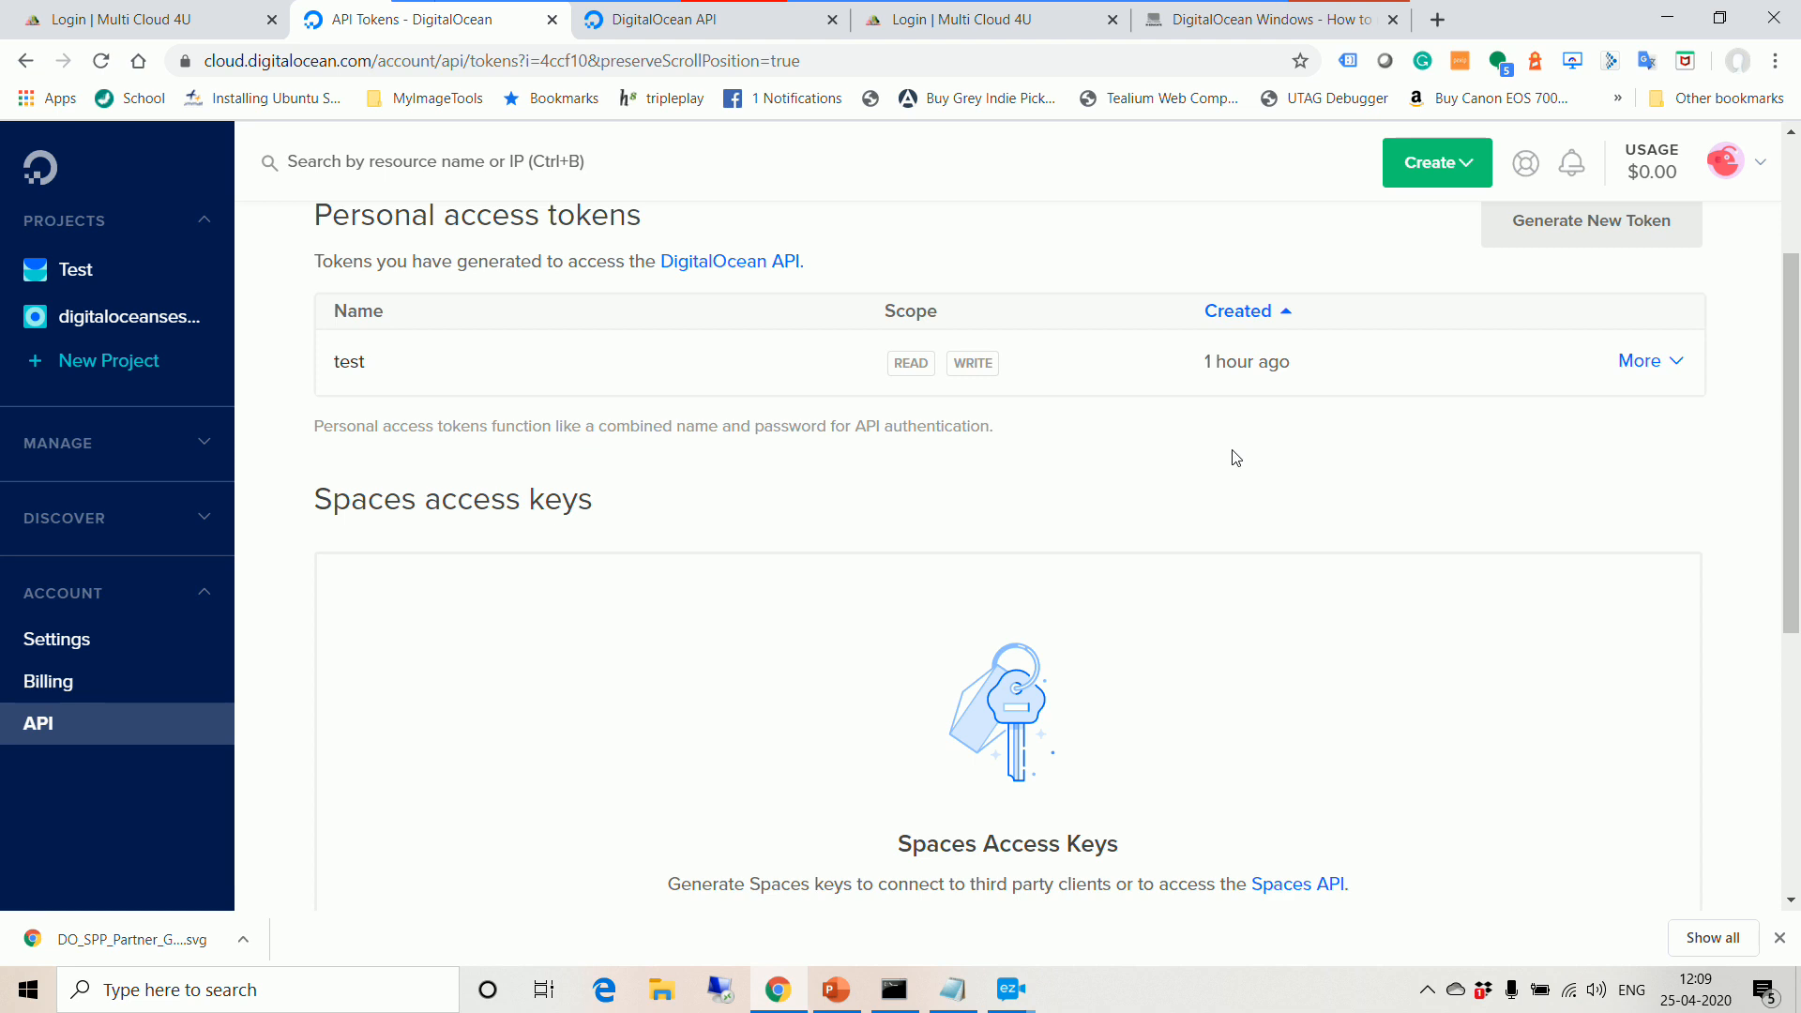
scroll(1299, 449, "up", 1)
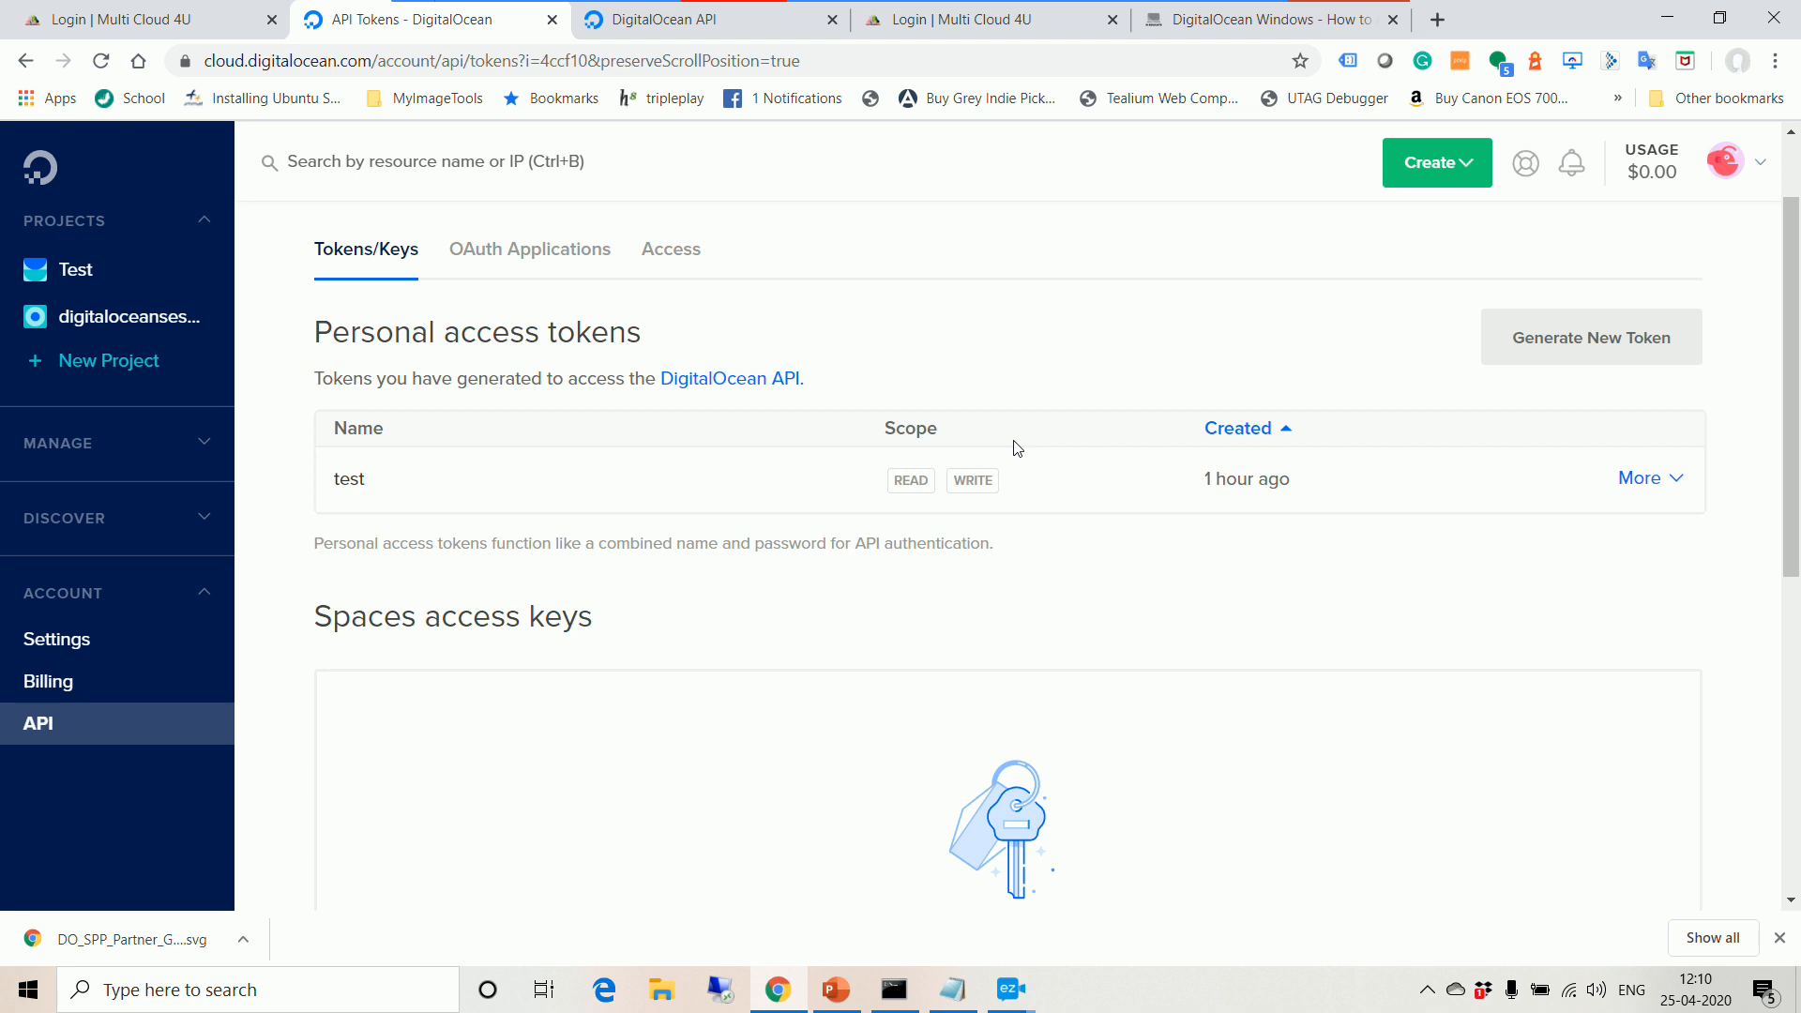
left_click(564, 262)
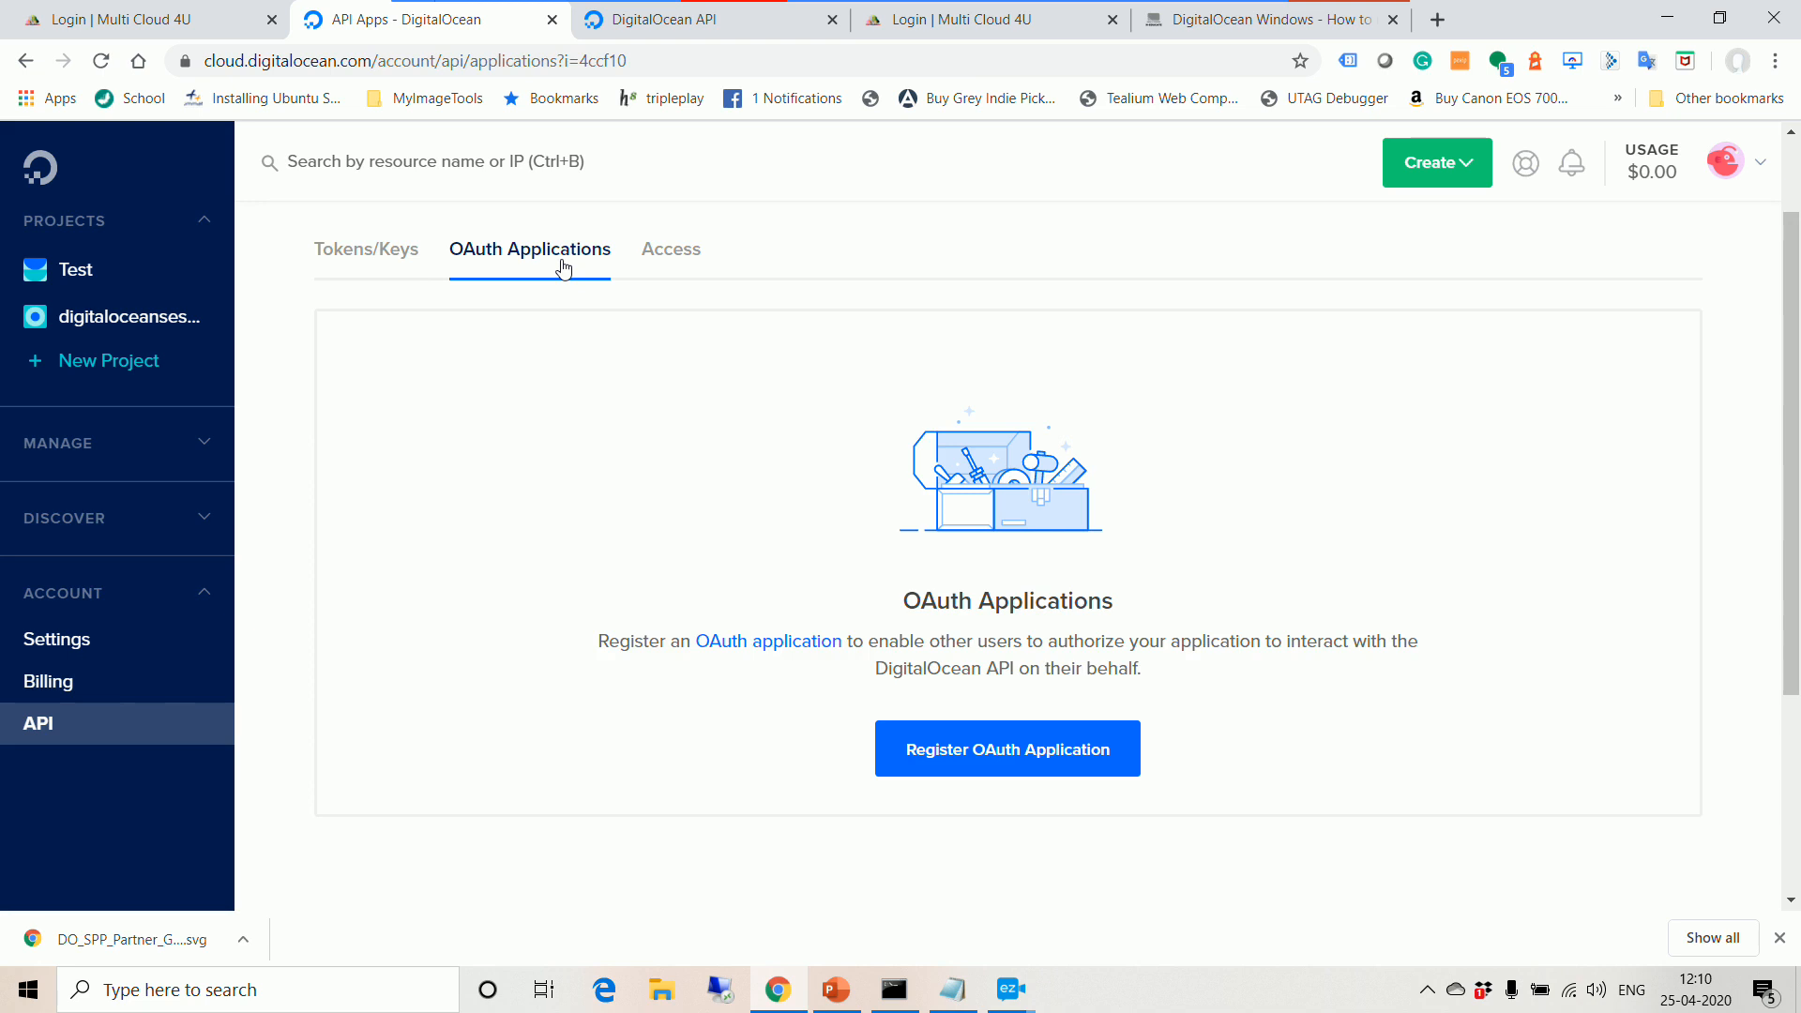
left_click(656, 259)
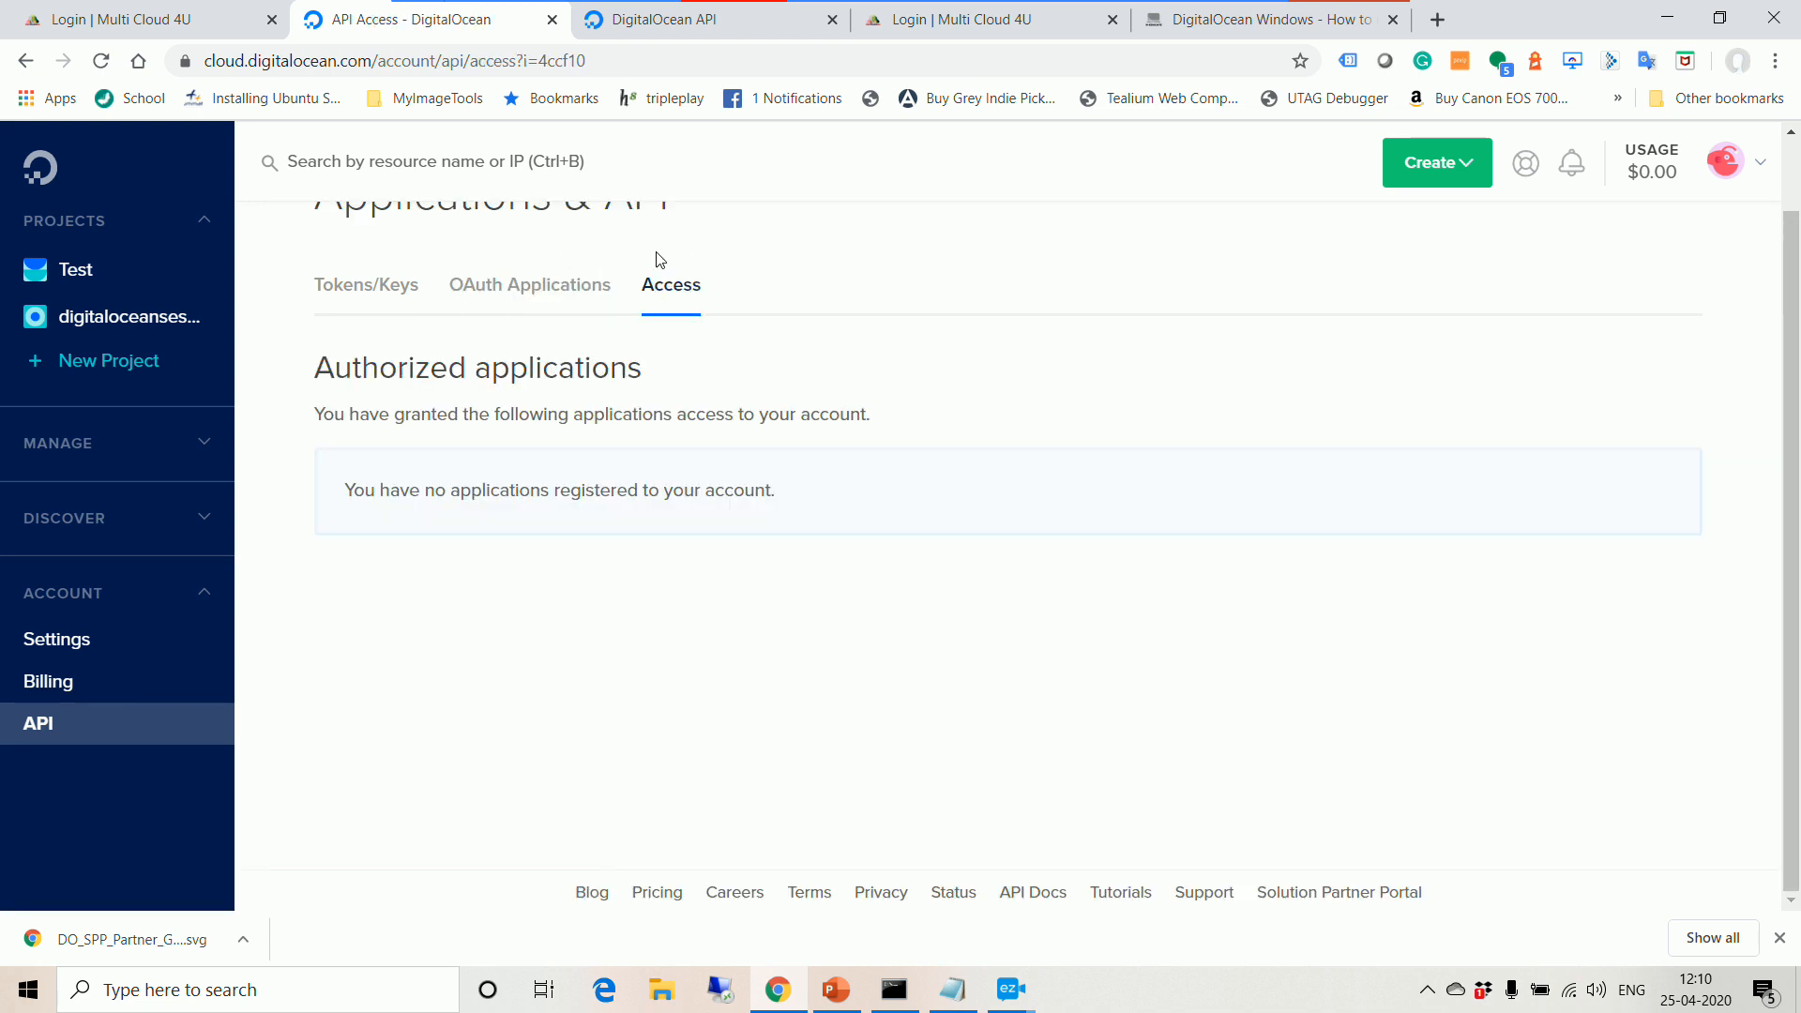
left_click(369, 299)
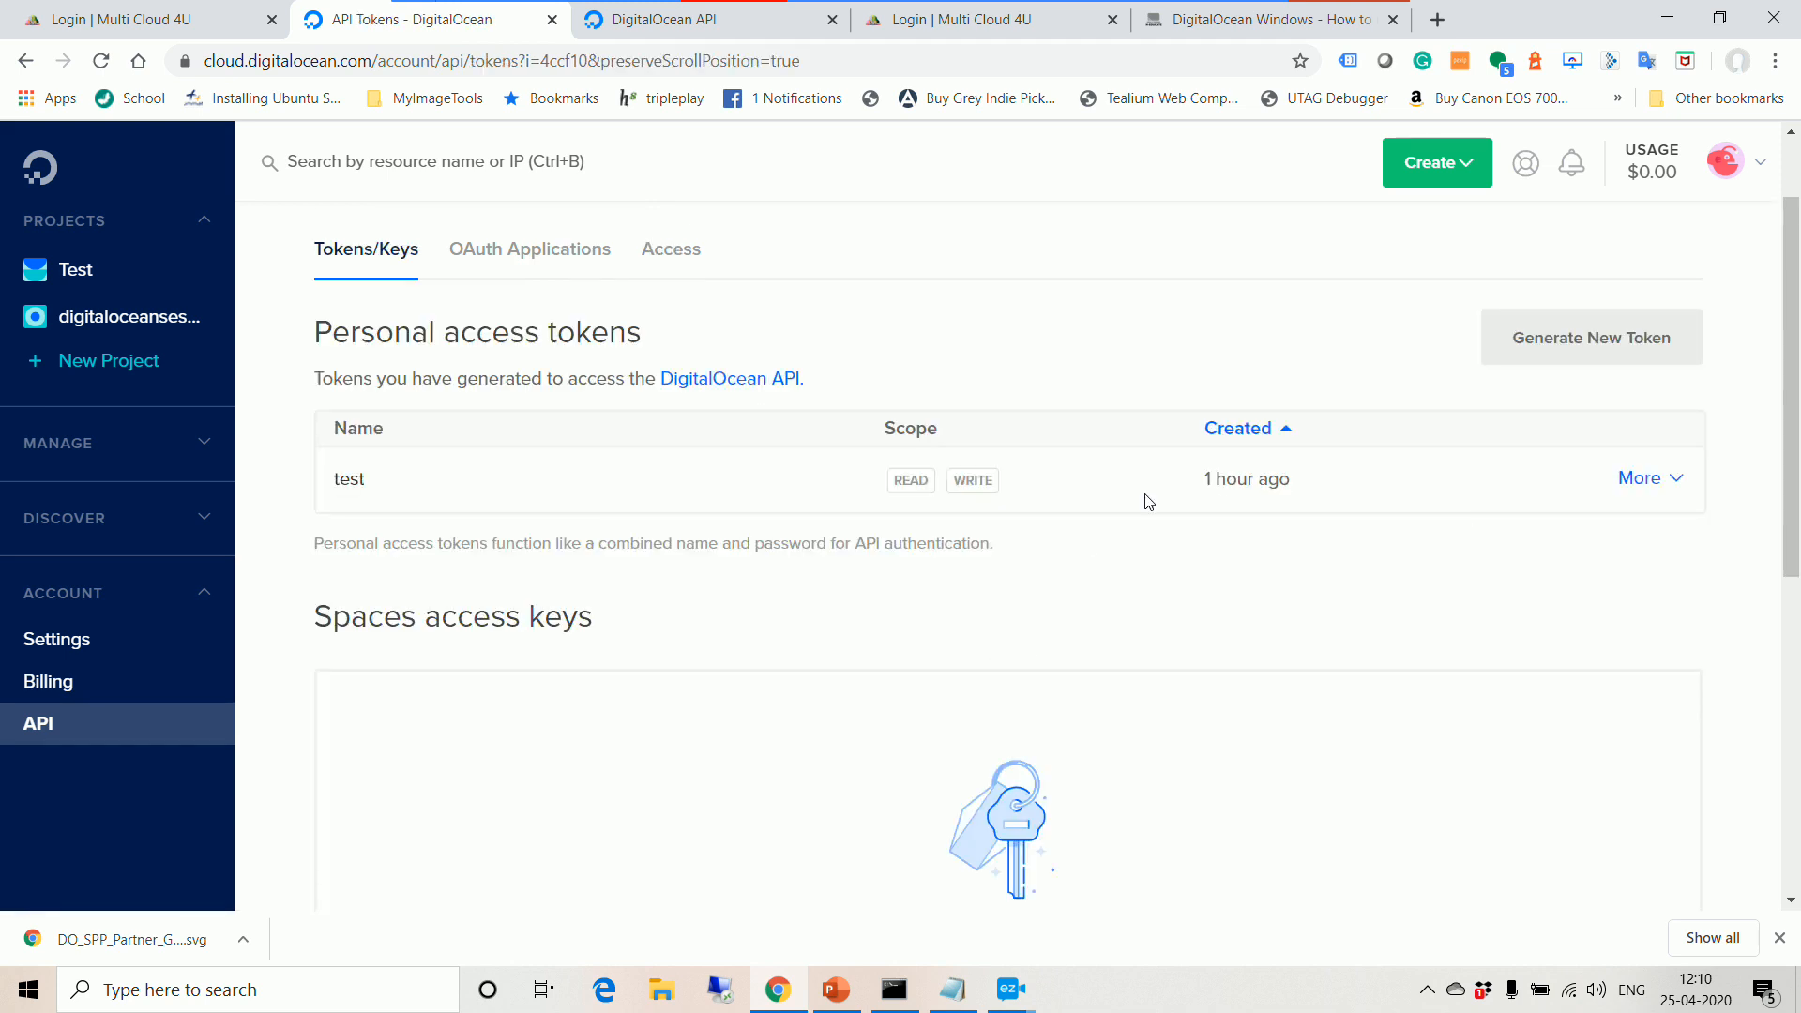
Step: Open the edit form for the test token, then close it without changes
left_click(1674, 481)
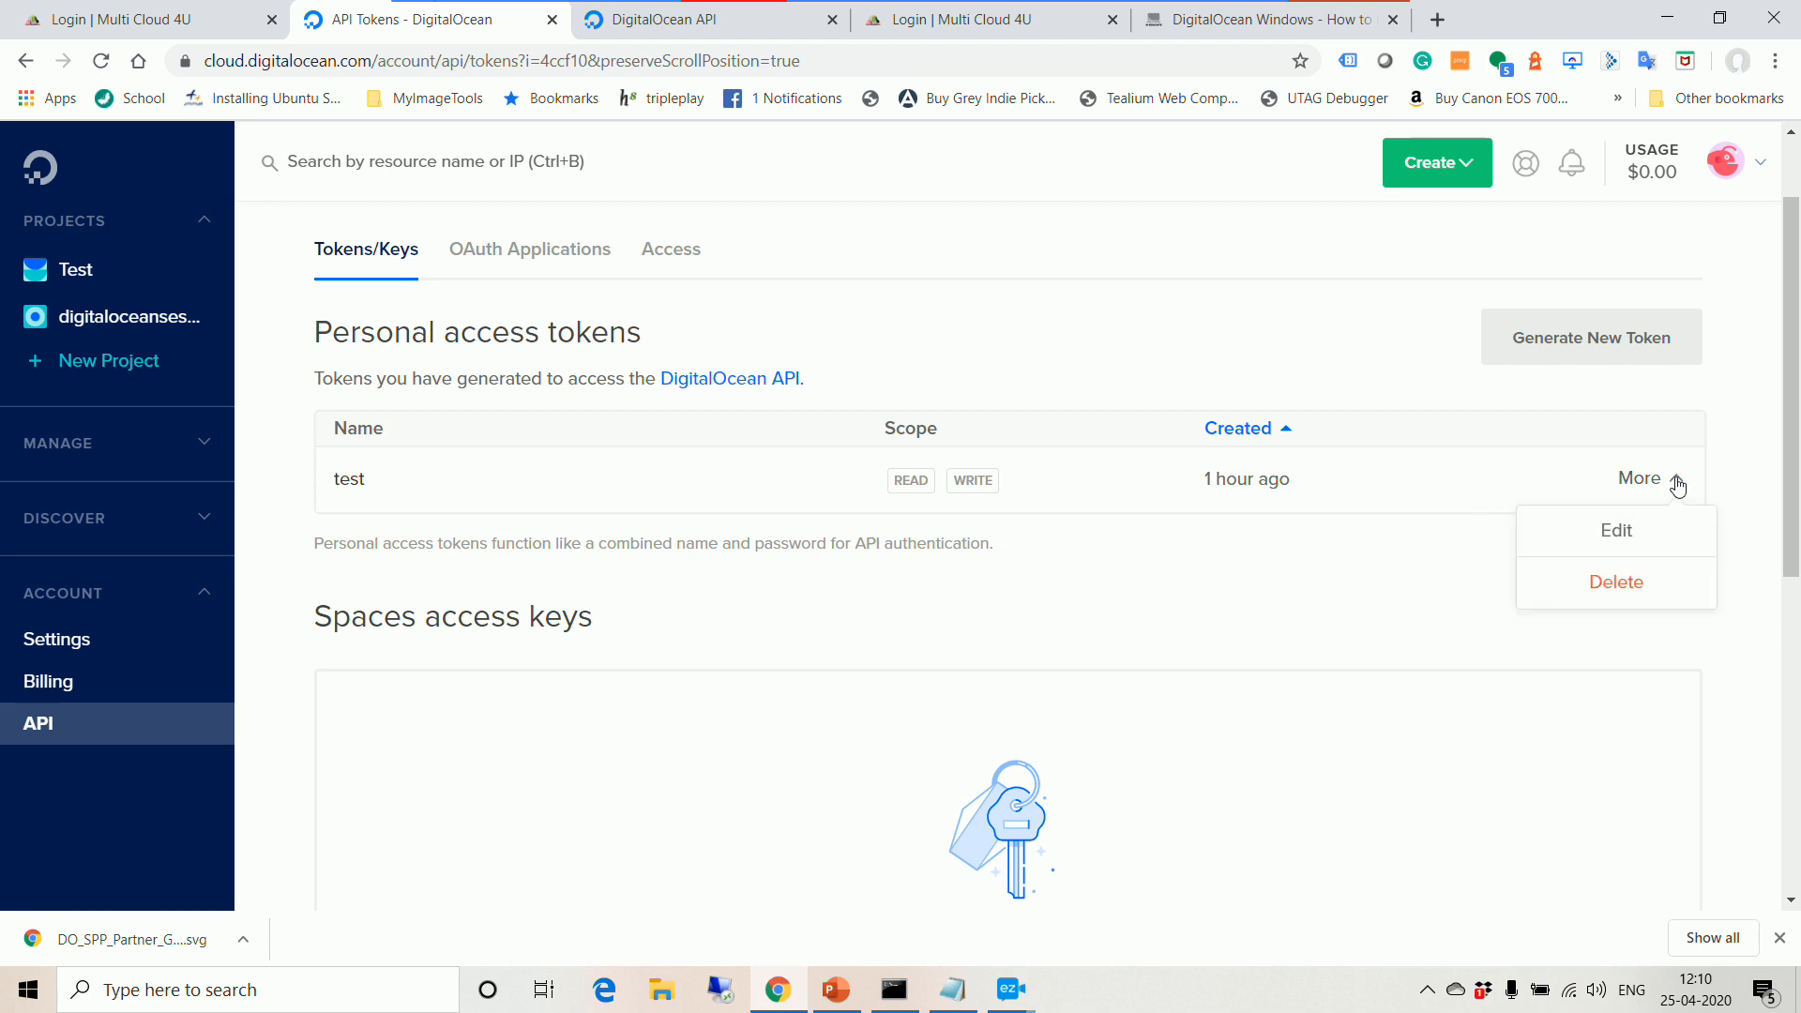
left_click(1641, 542)
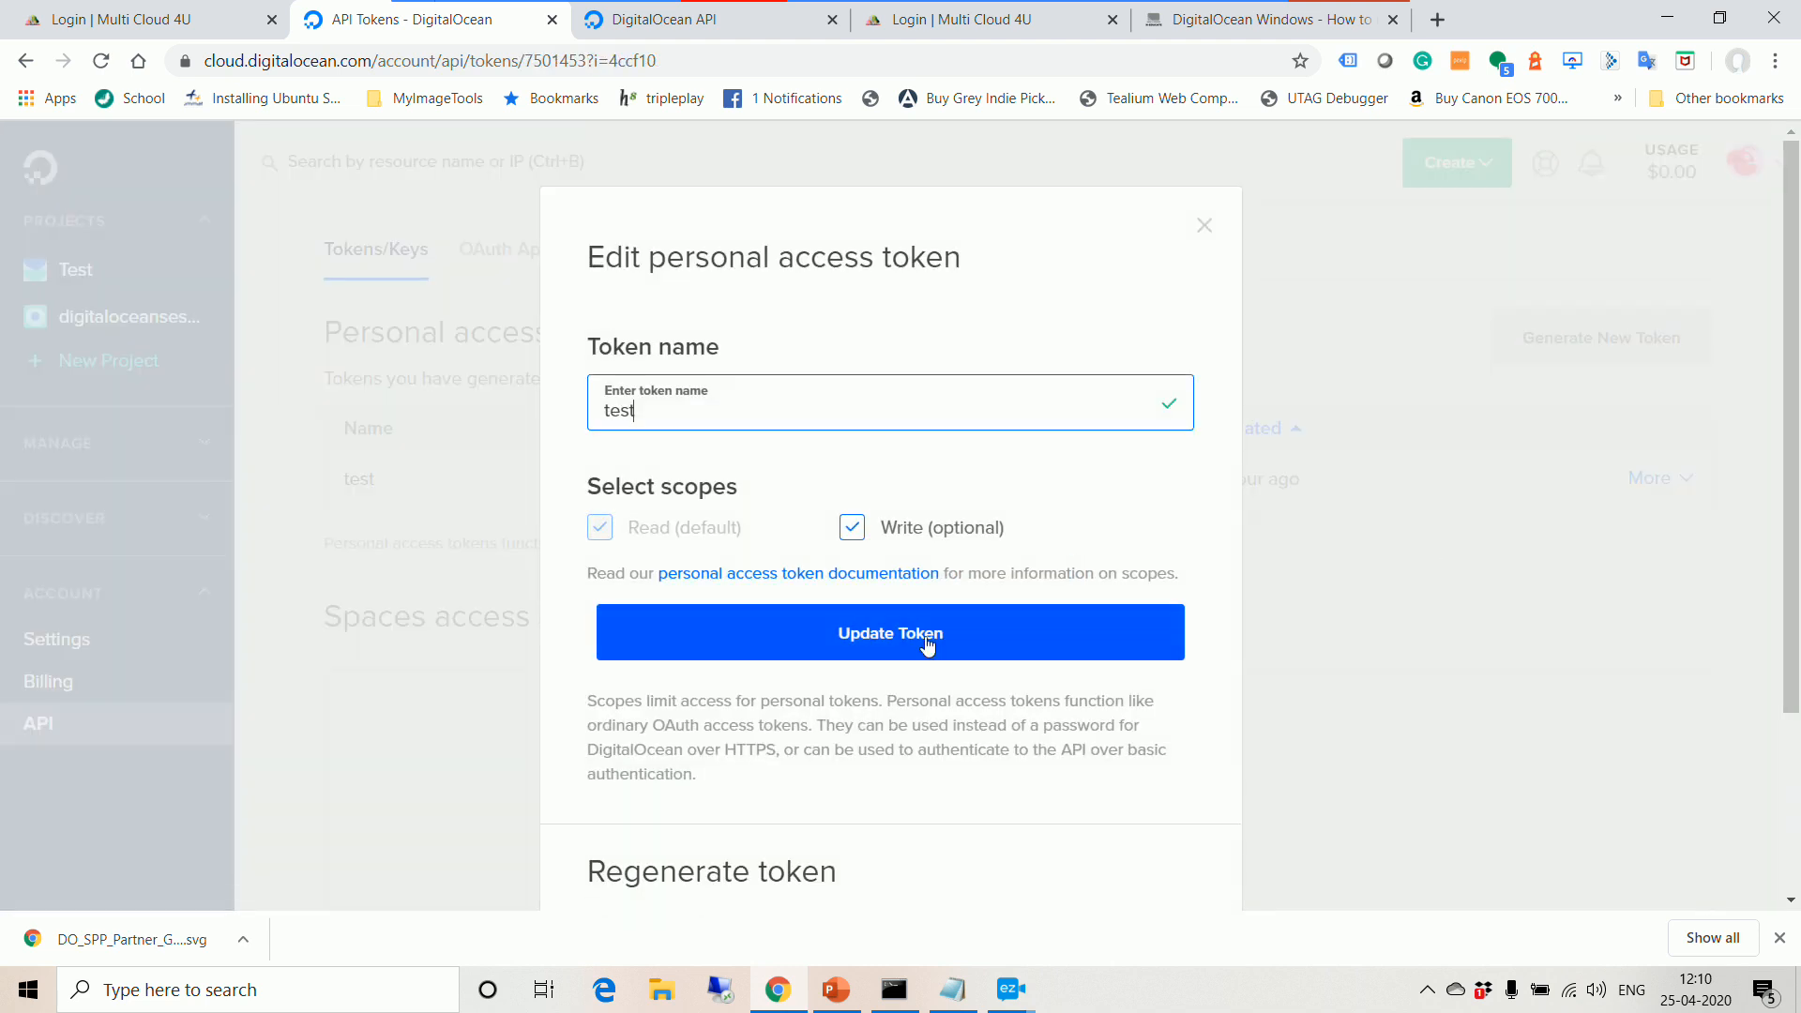
scroll(938, 769, "down", 2)
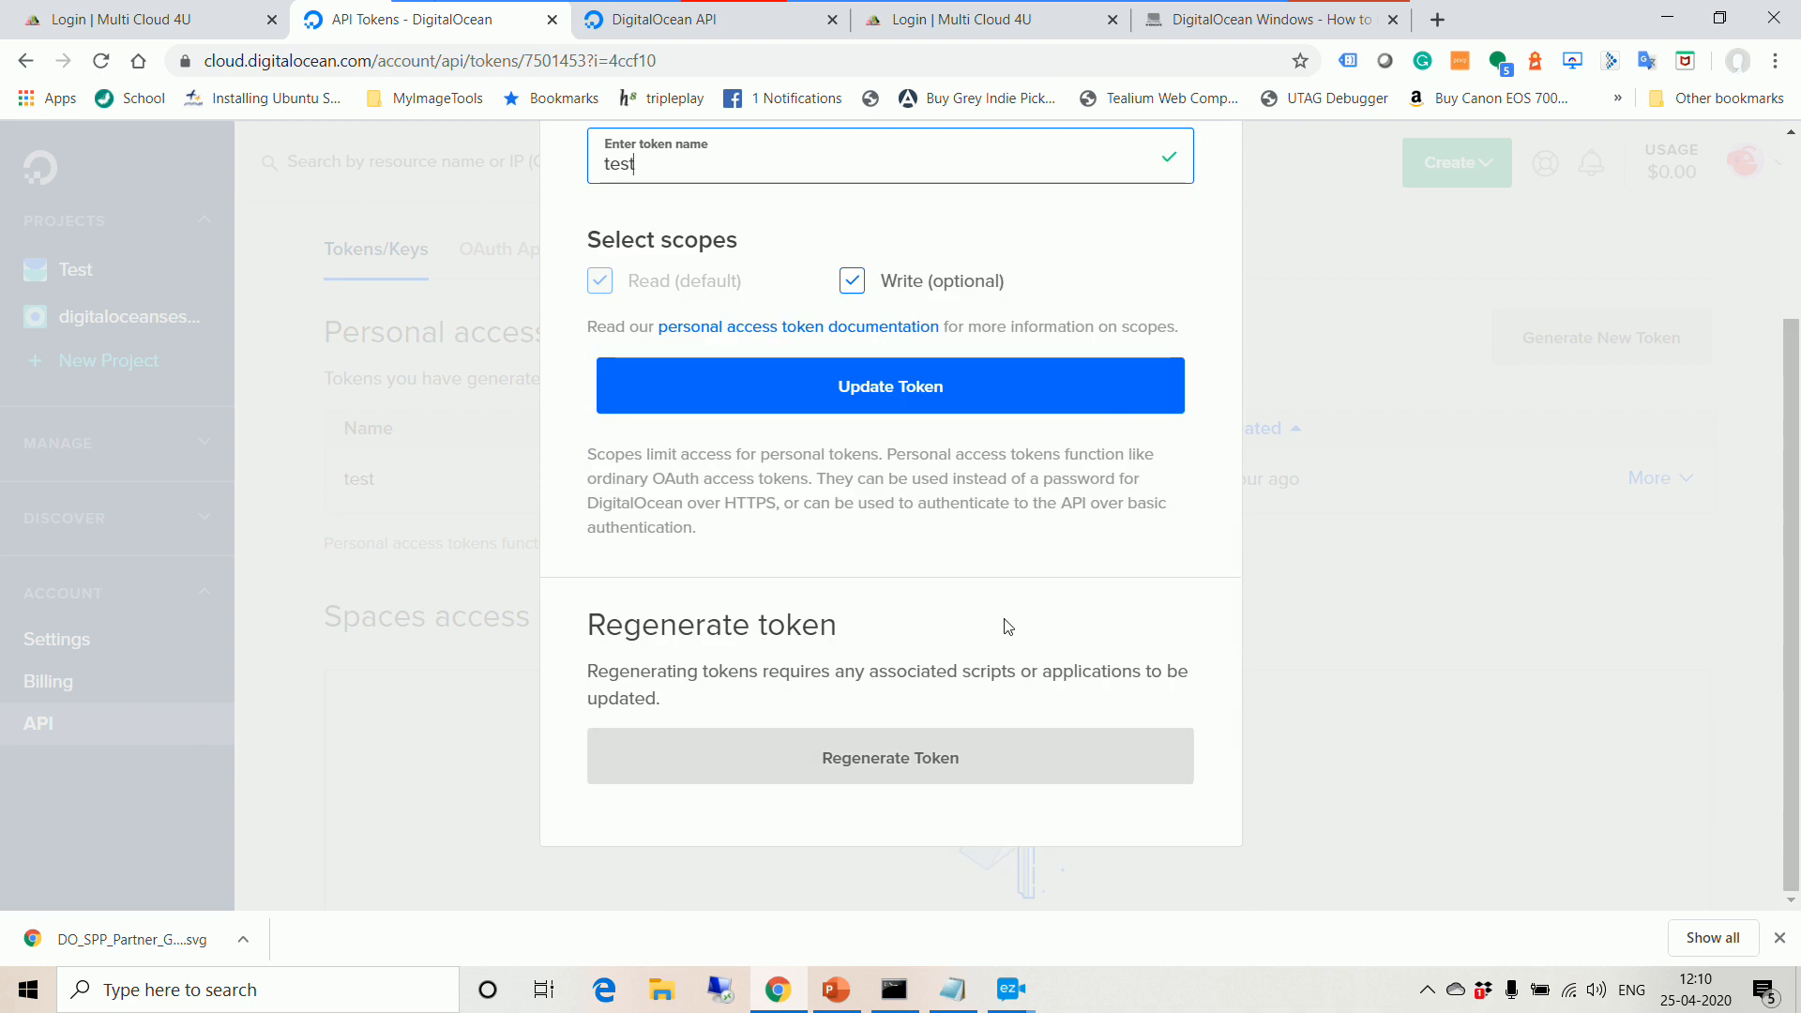
left_click(1404, 593)
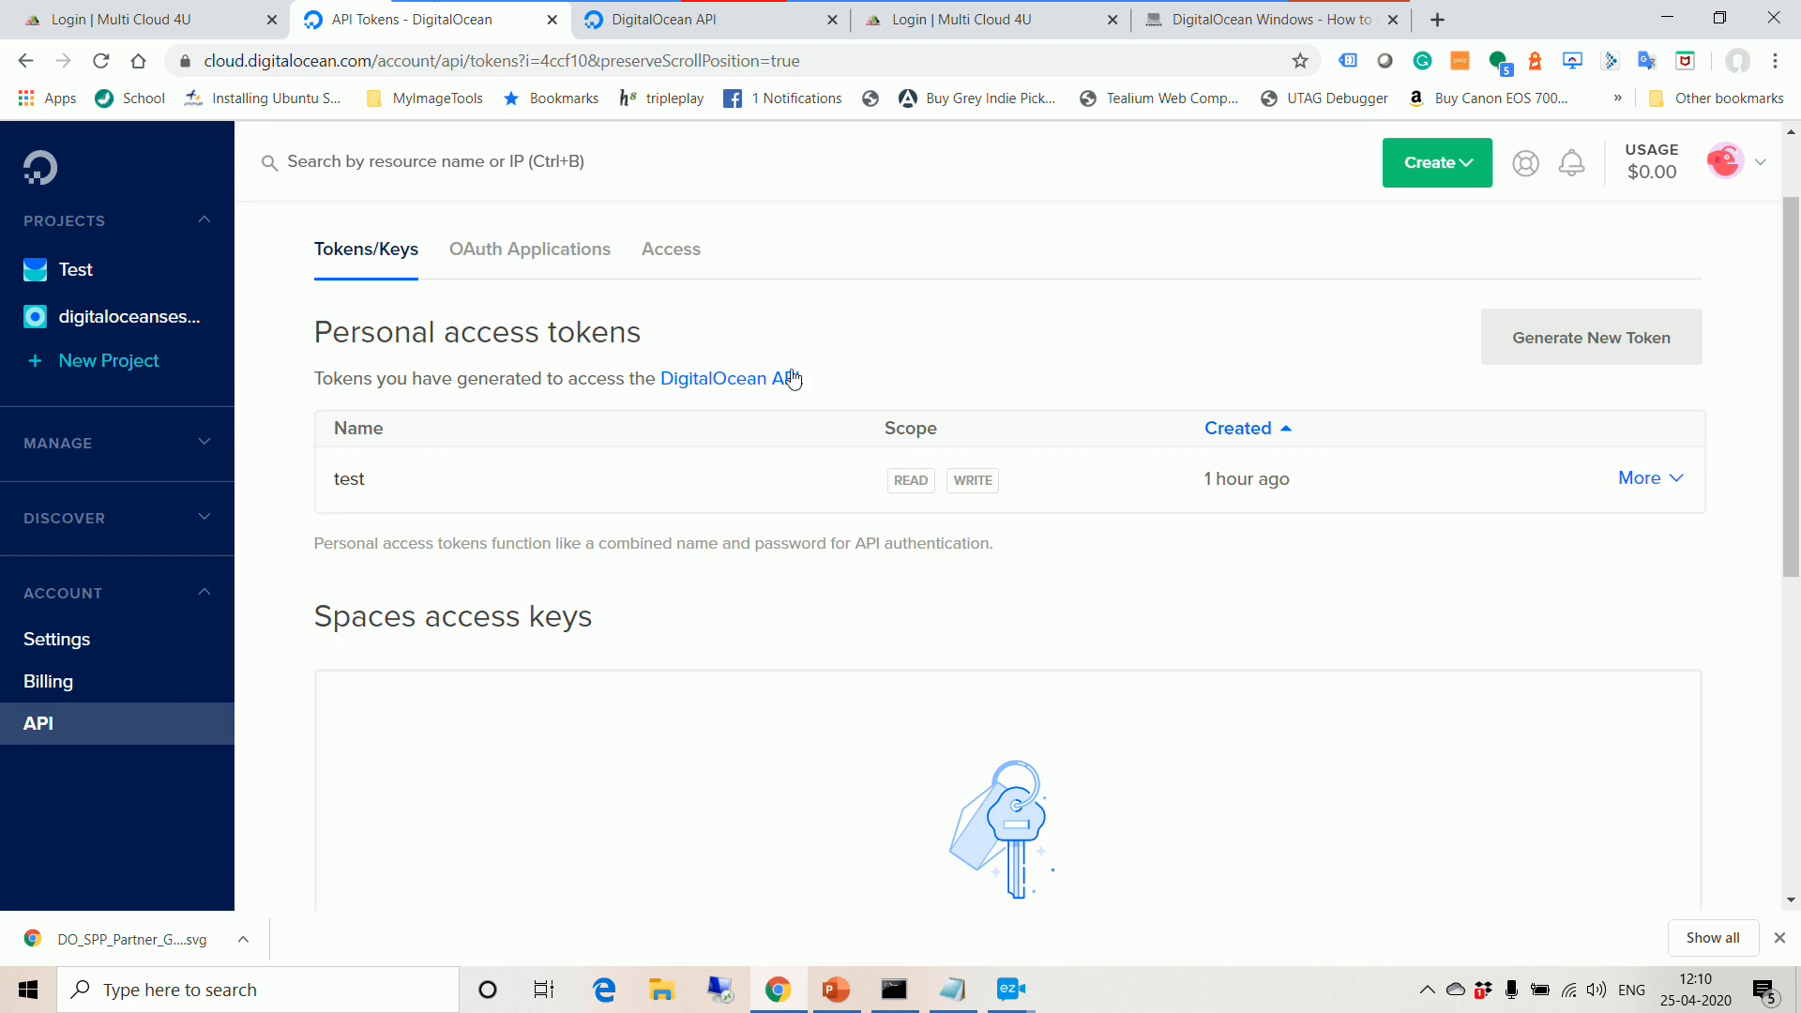
Step: Scroll to Spaces access keys and follow the Spaces API documentation link
scroll(1154, 552, "down", 4)
scroll(1156, 553, "up", 4)
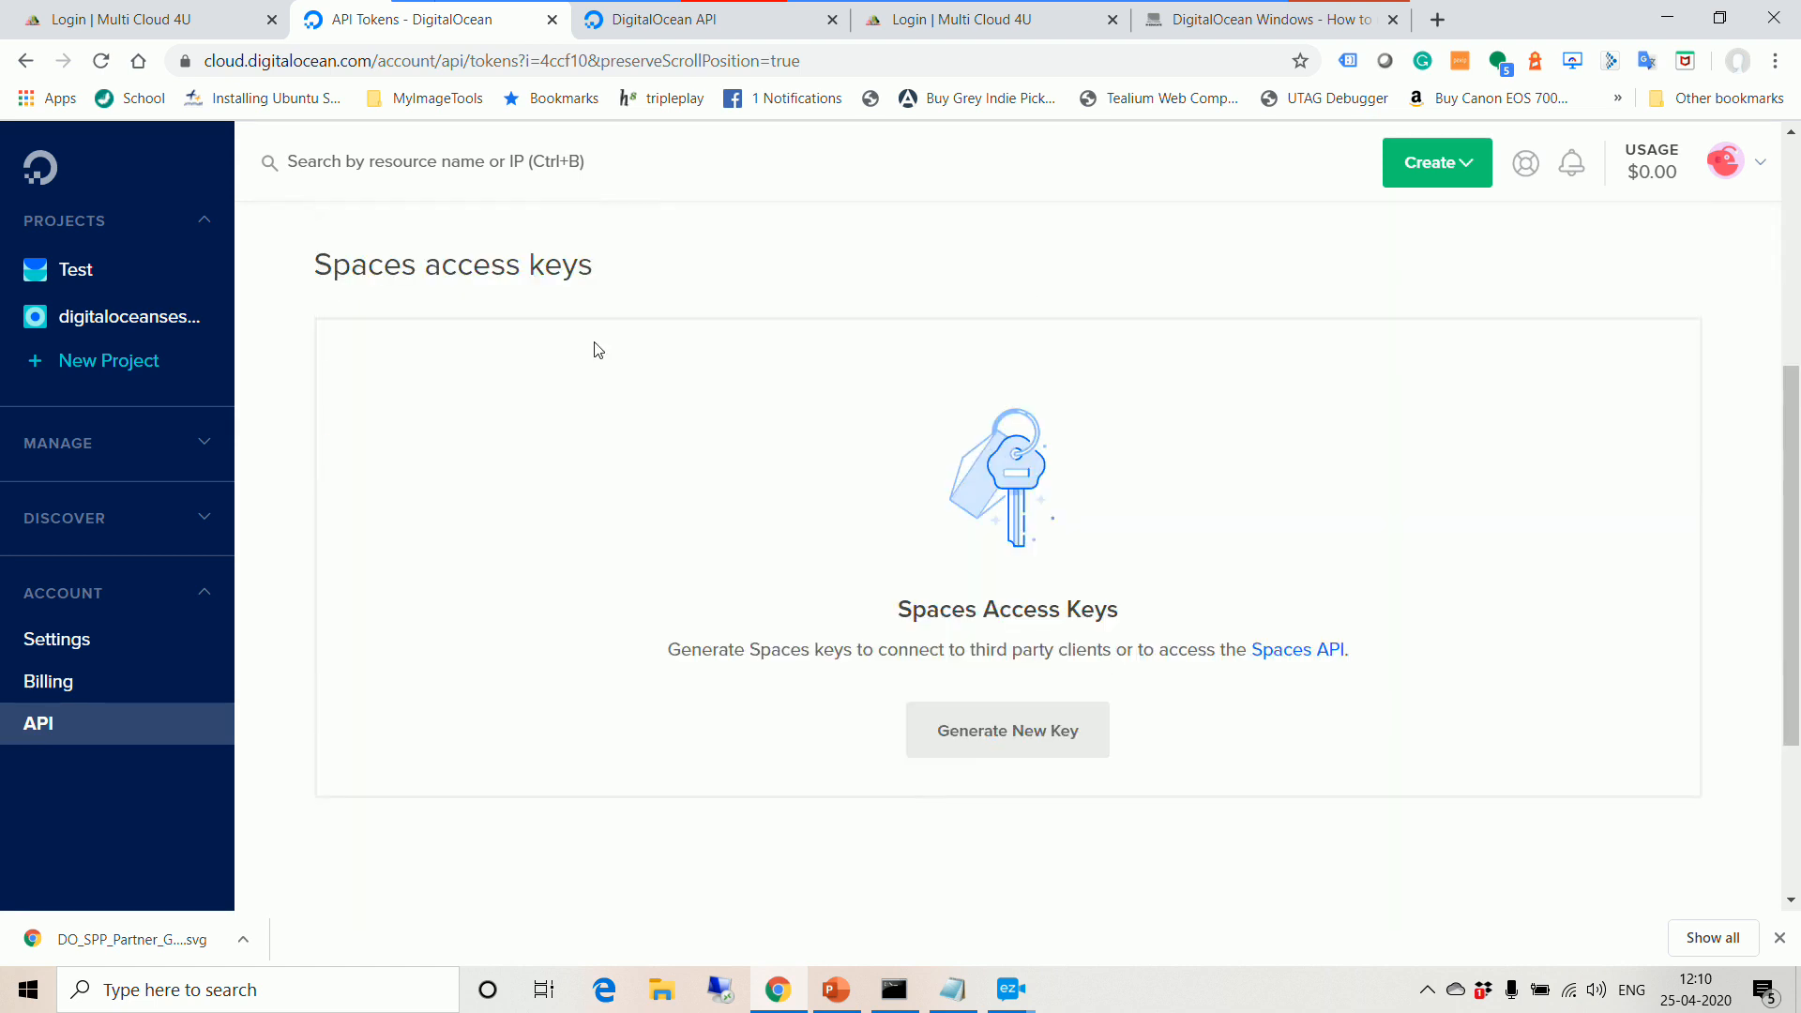
scroll(784, 640, "down", 2)
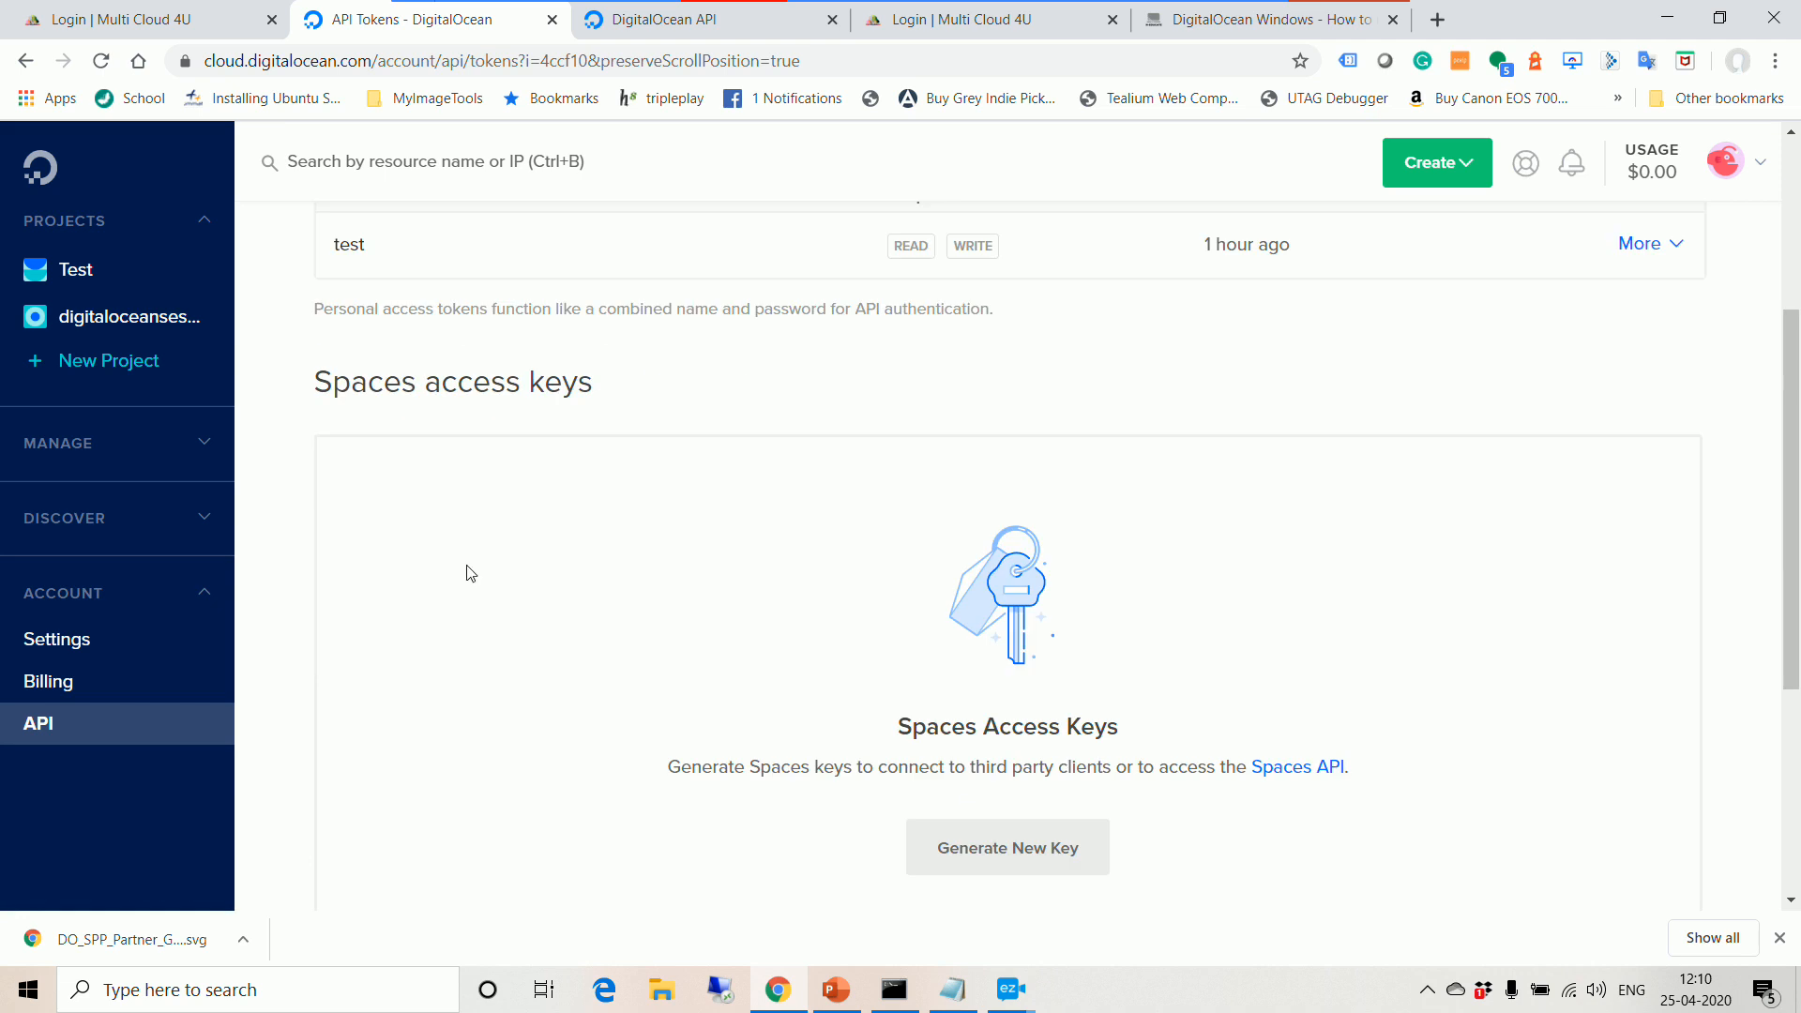
left_click(1310, 772)
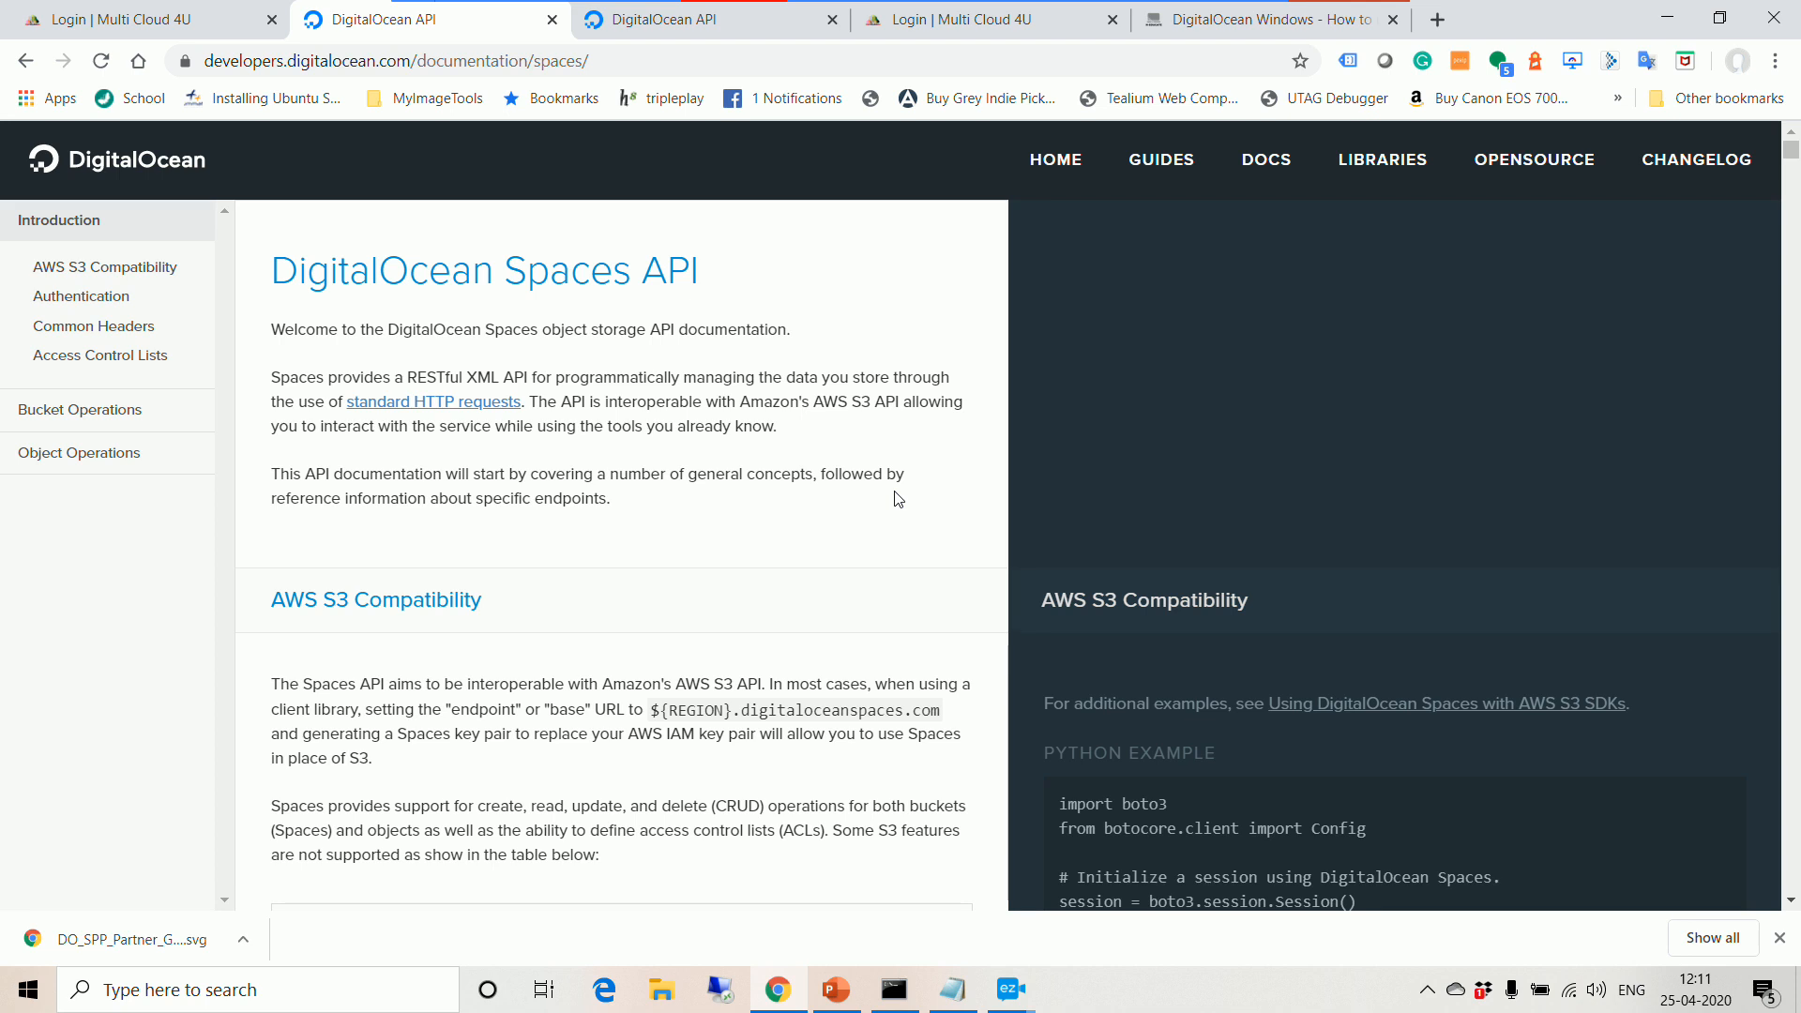
Step: Return to the API tokens page and open the DigitalOcean API v2 Introduction docs
scroll(792, 622, "down", 5)
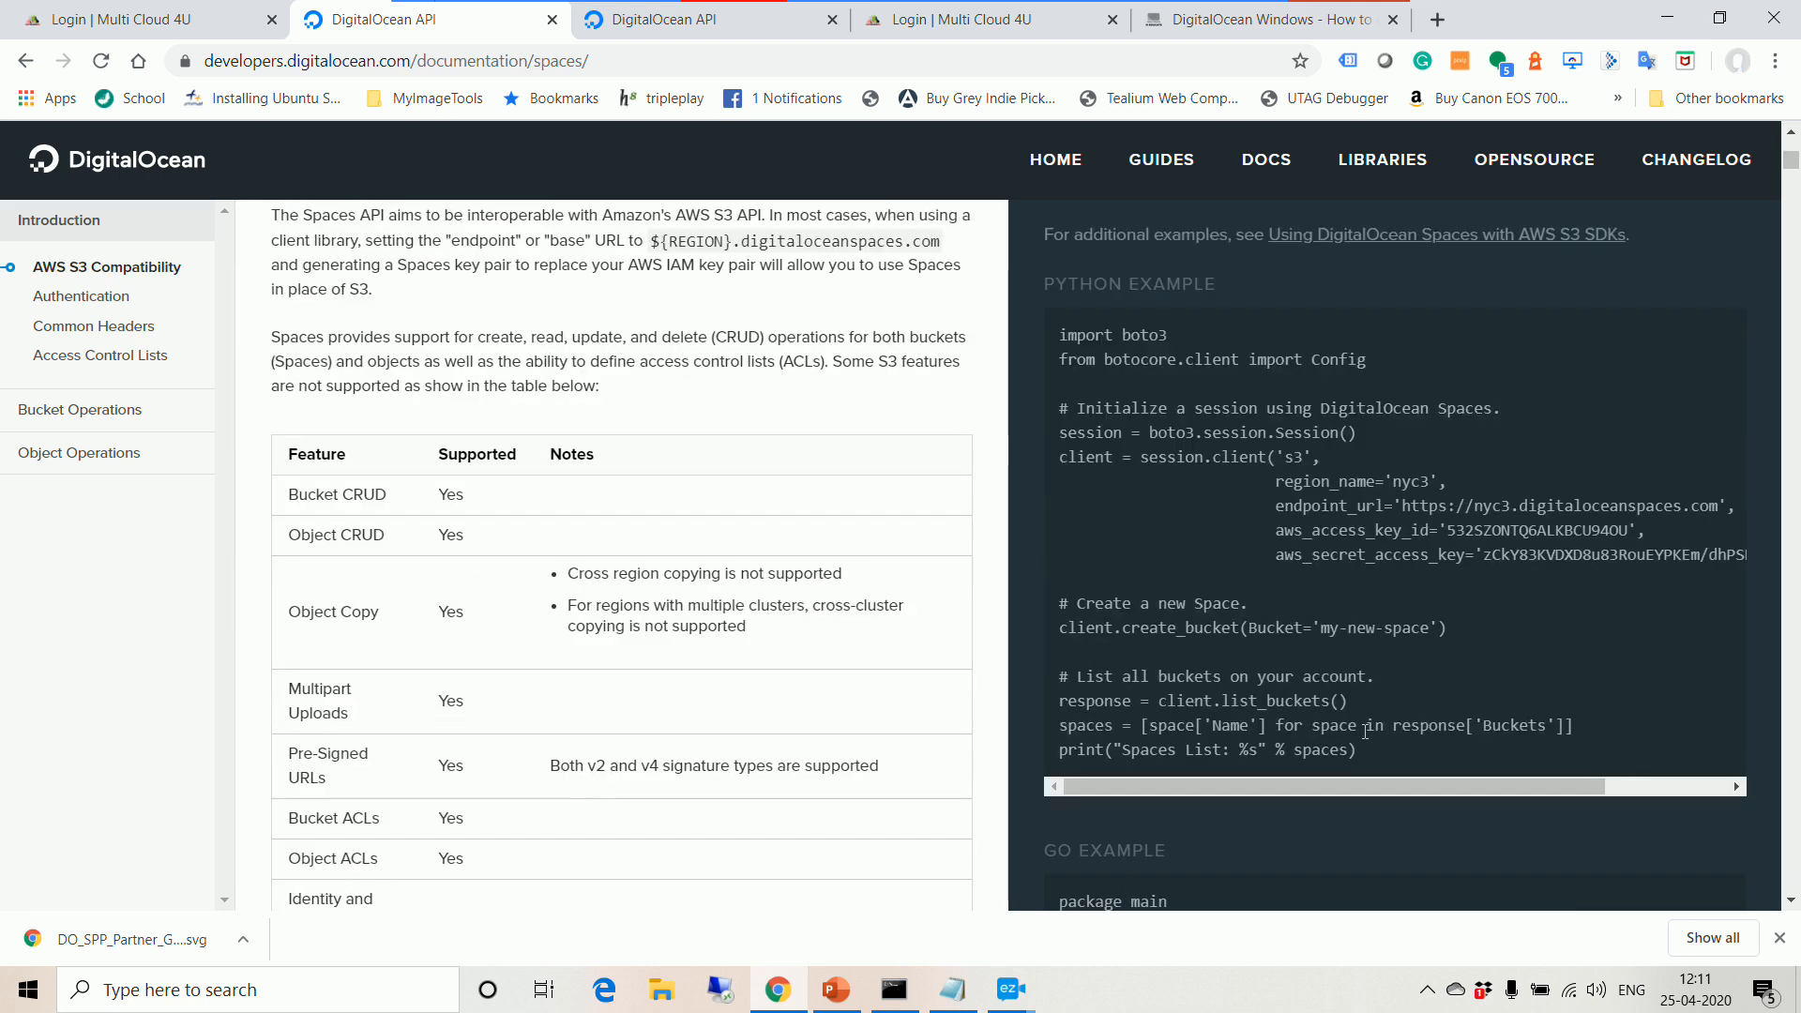
scroll(1365, 731, "up", 4)
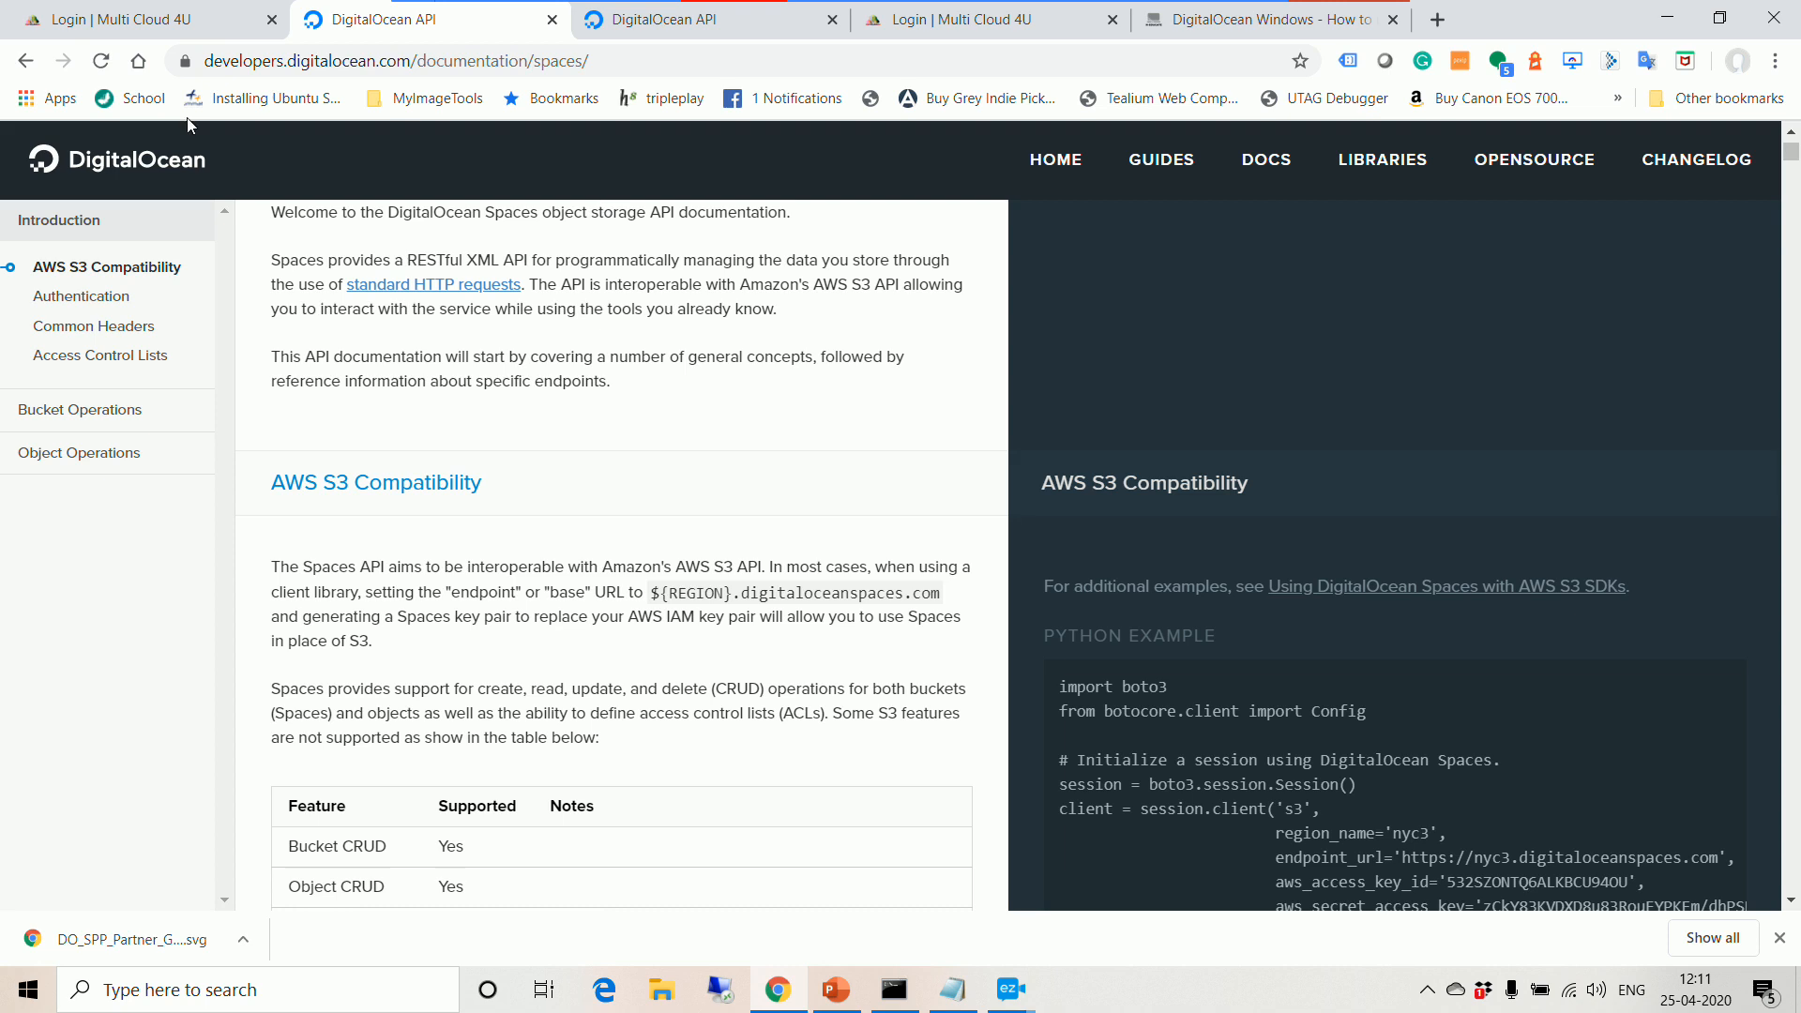
left_click(26, 61)
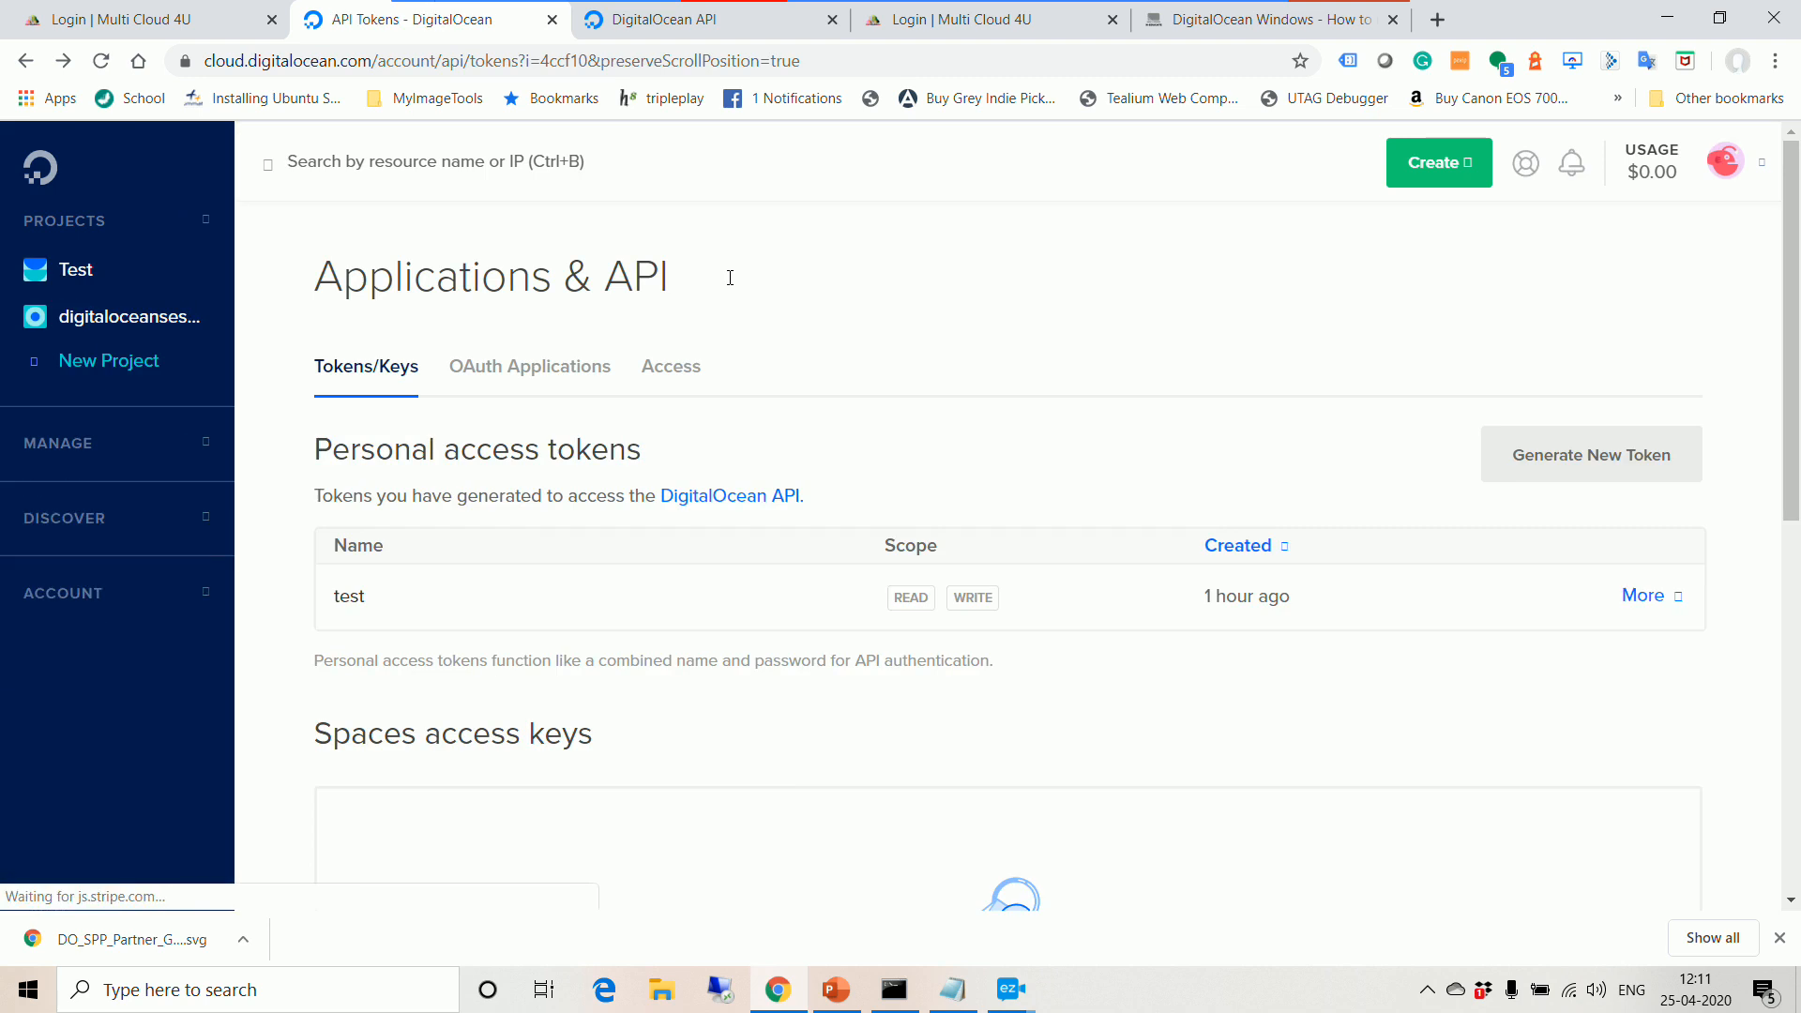
left_click(750, 496)
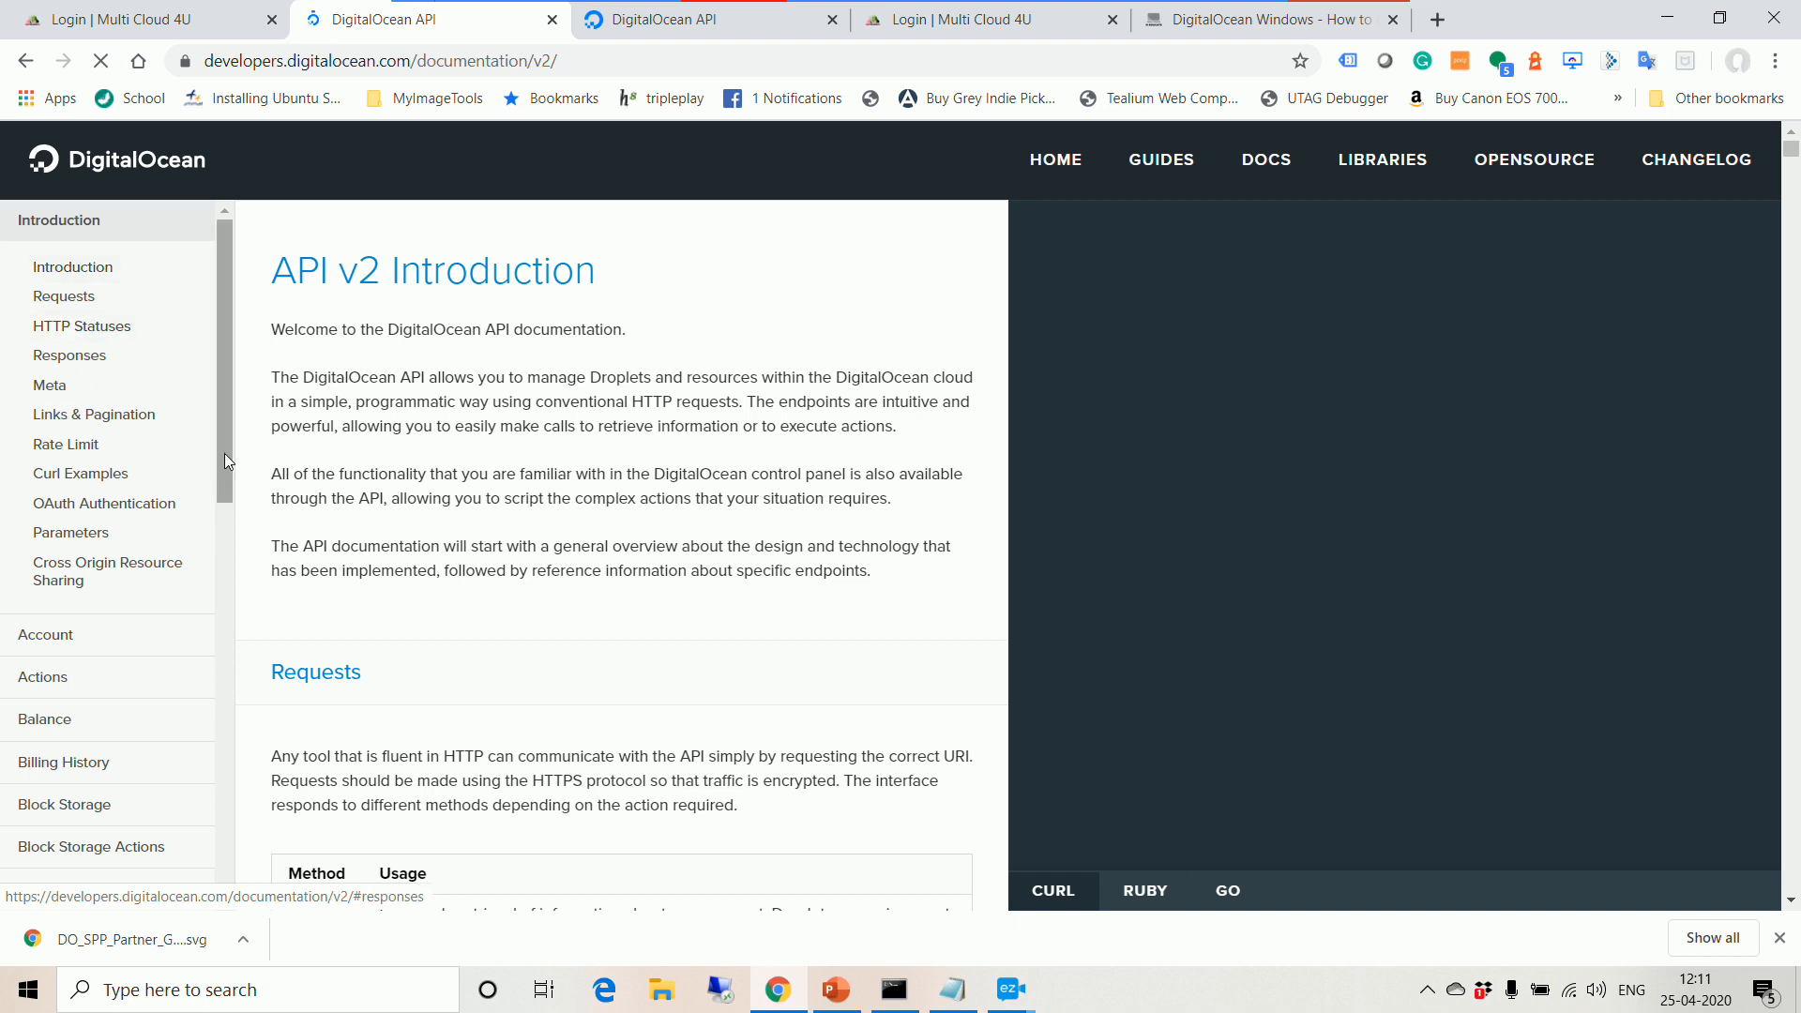
Step: View the Account and Balance references, ending on Block Storage Actions
scroll(224, 453, "down", 2)
left_click(49, 422)
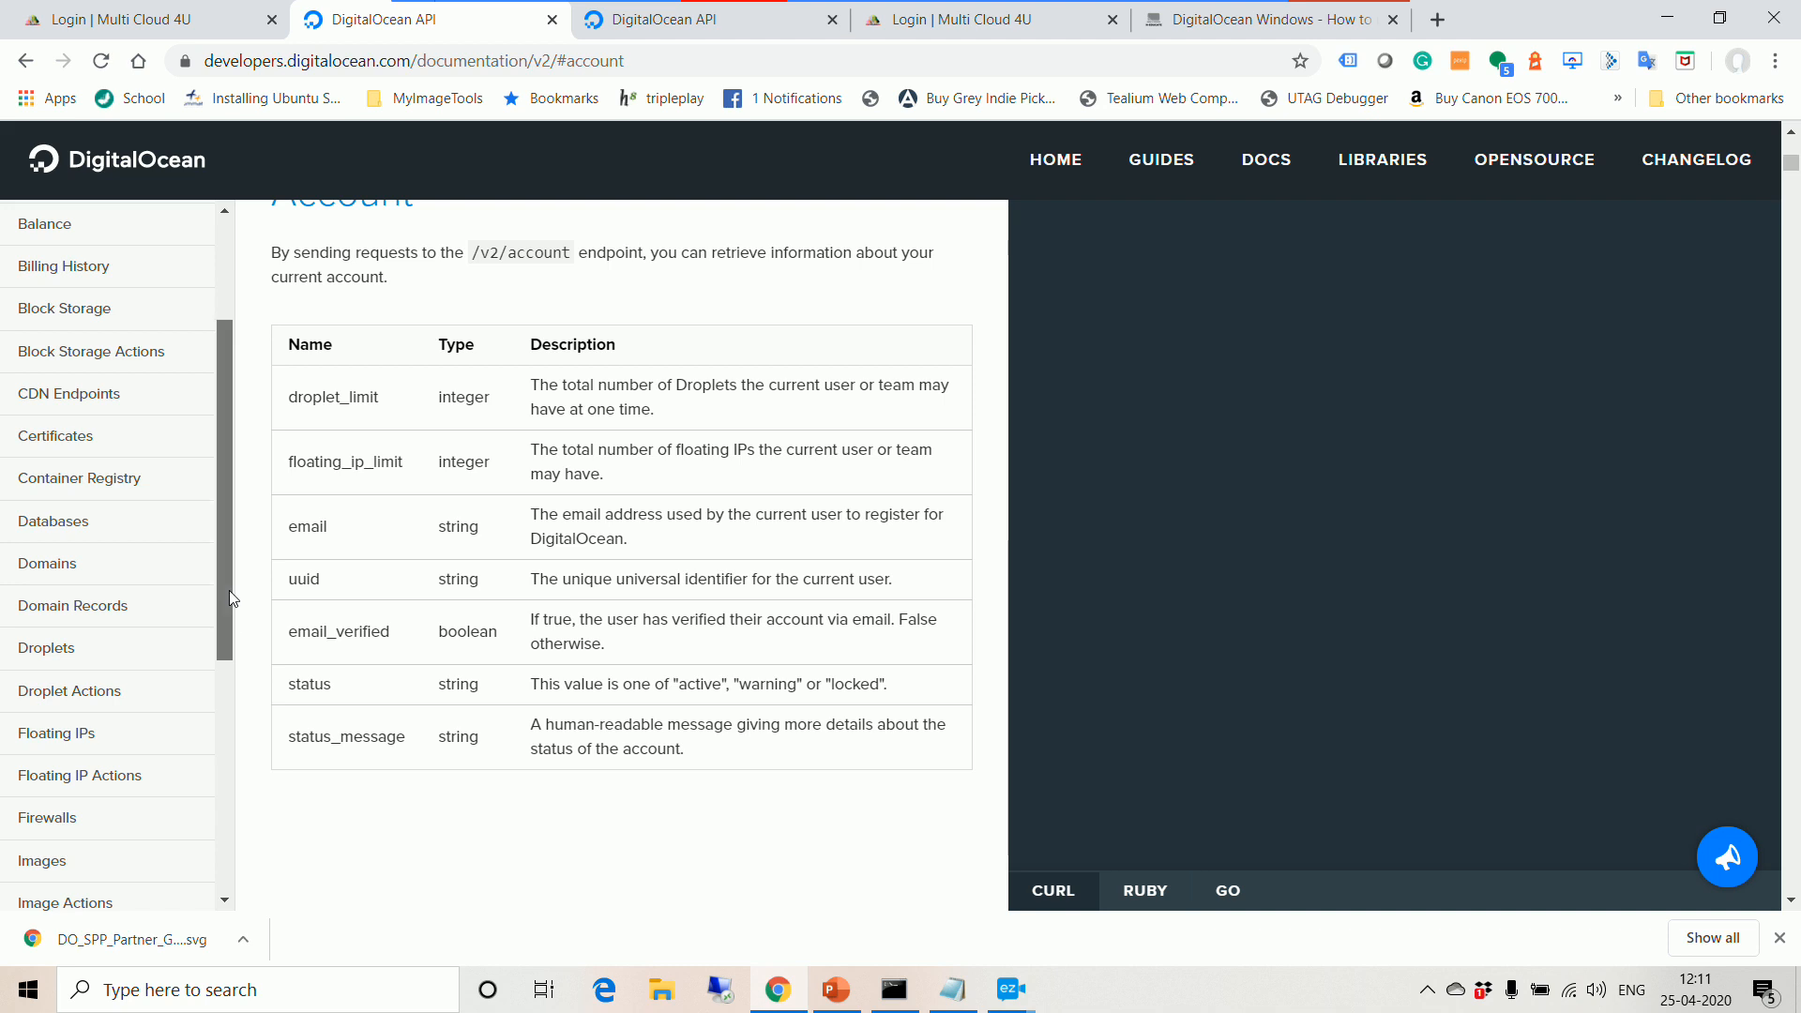
left_click_drag(229, 589, 216, 535)
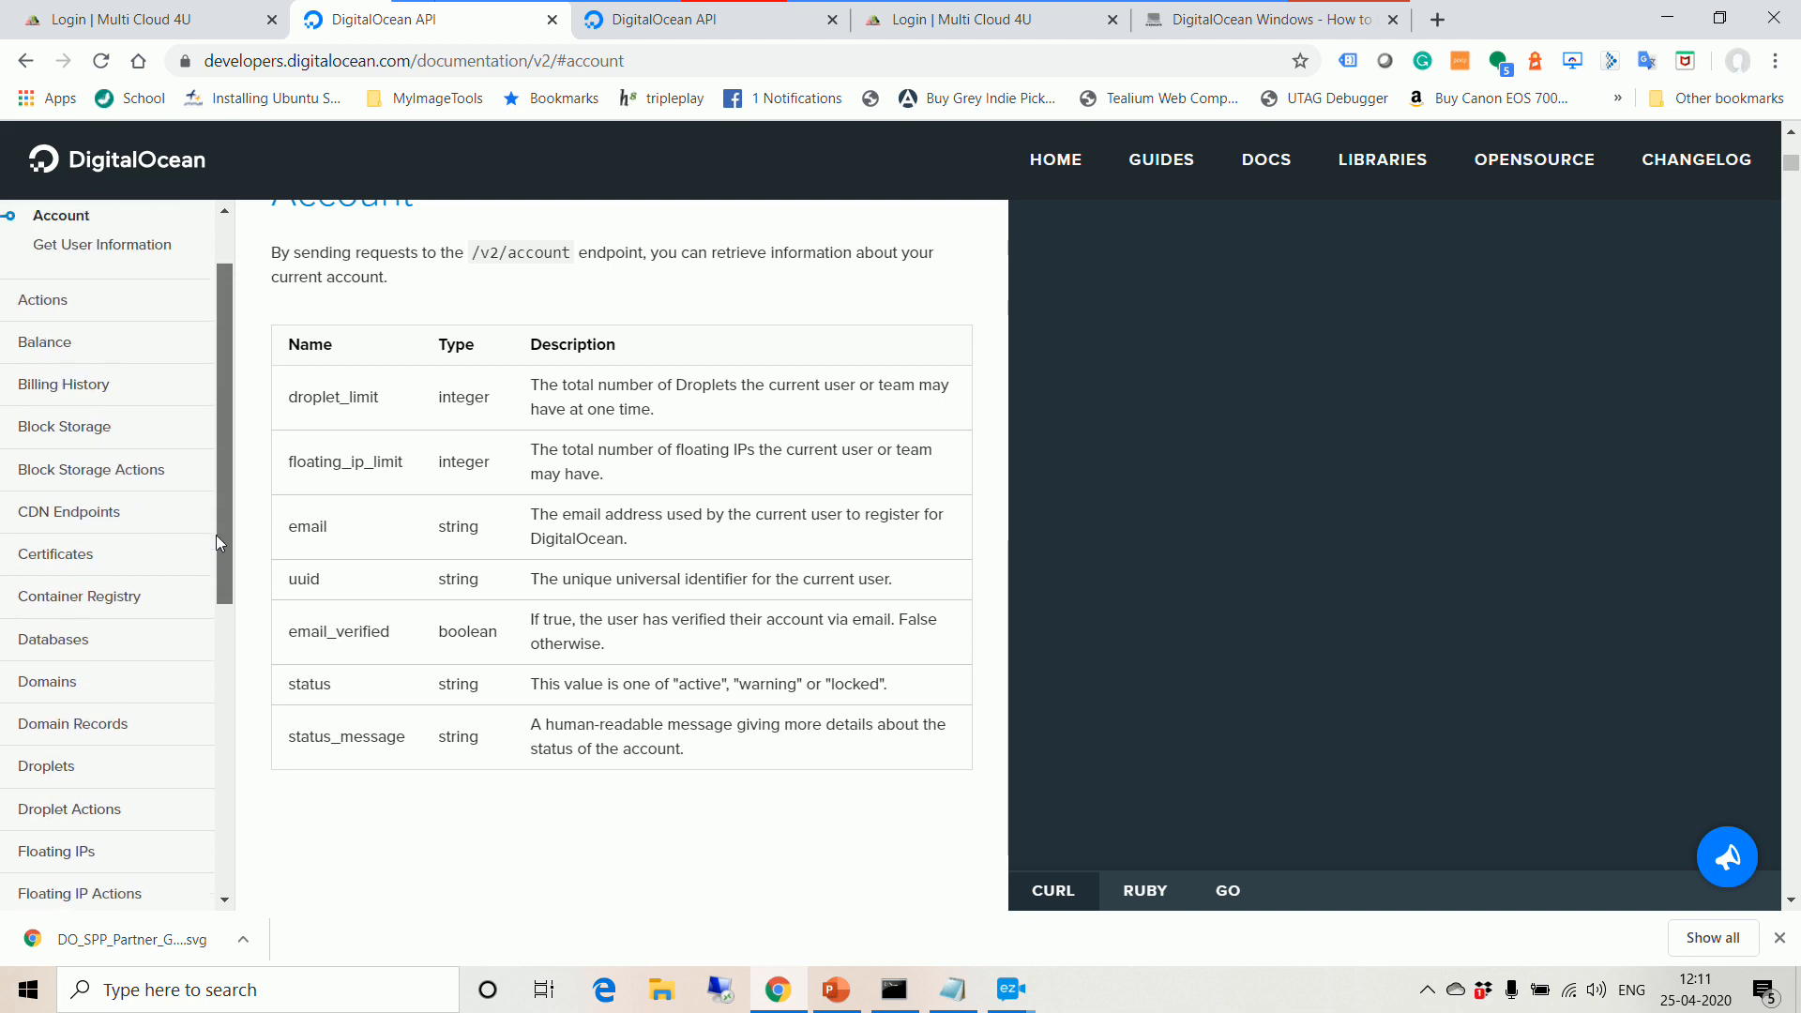
left_click(56, 342)
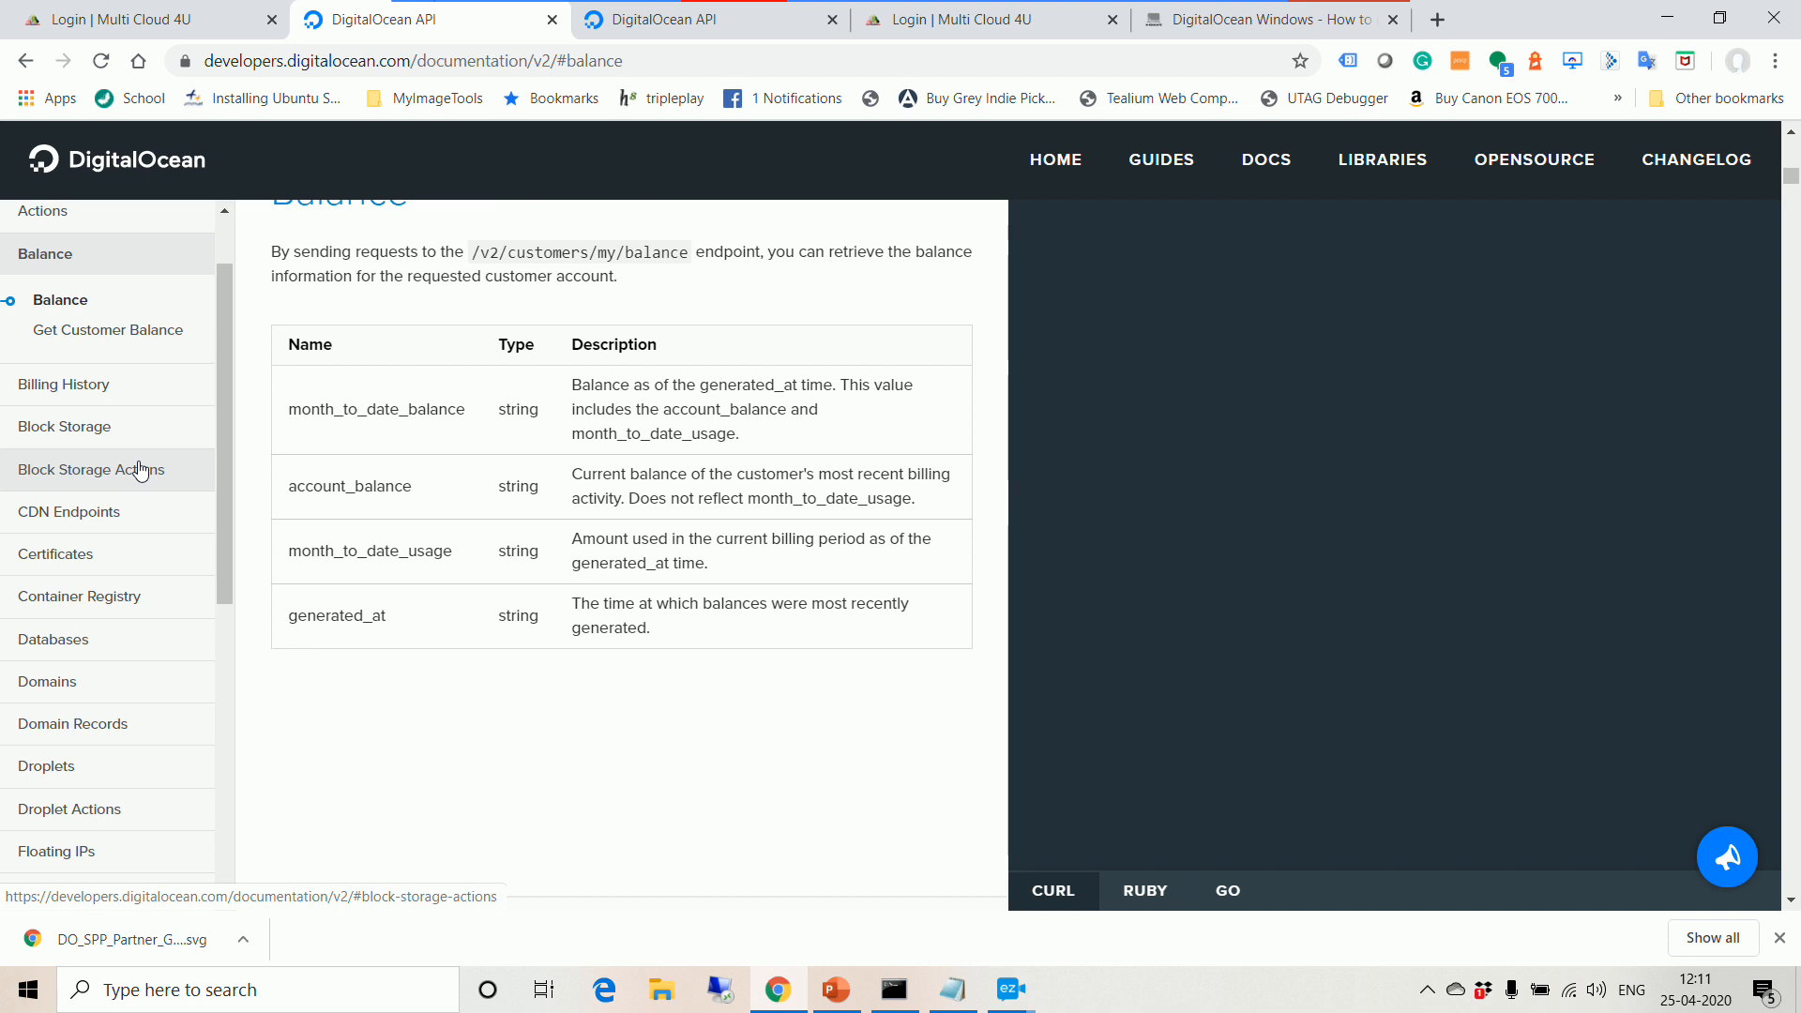
left_click(113, 488)
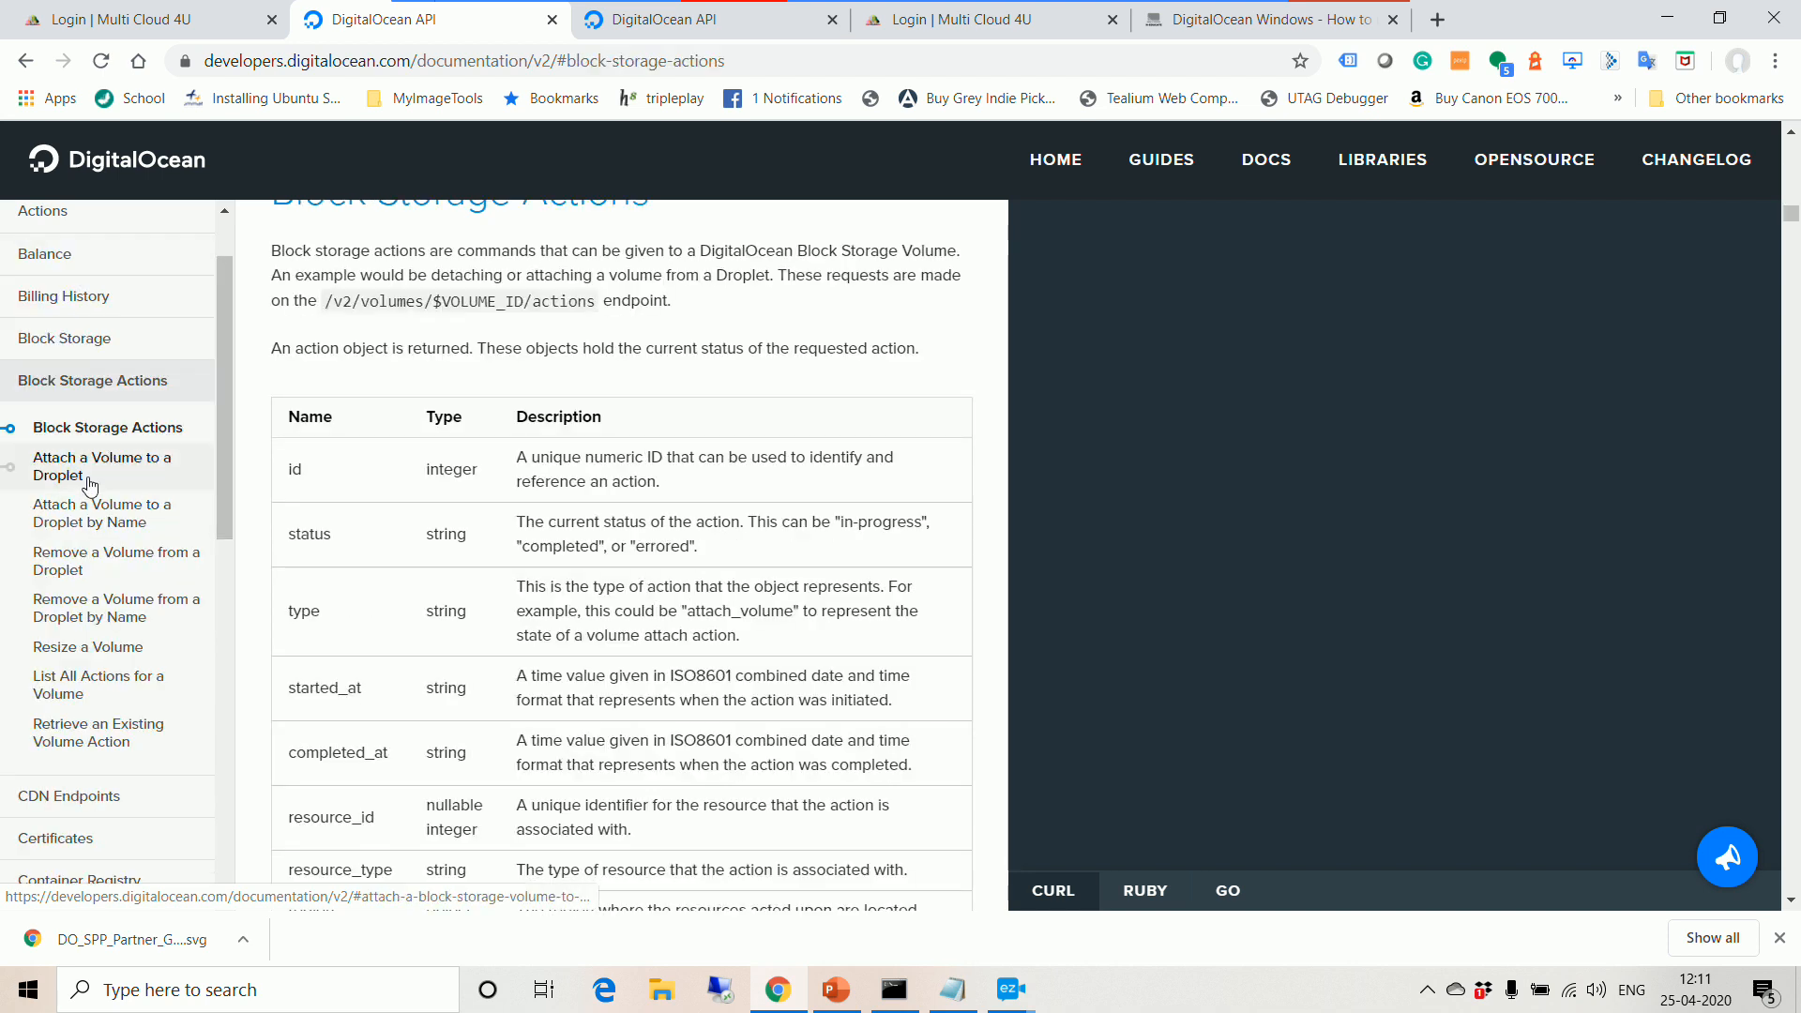
left_click_drag(222, 514, 249, 650)
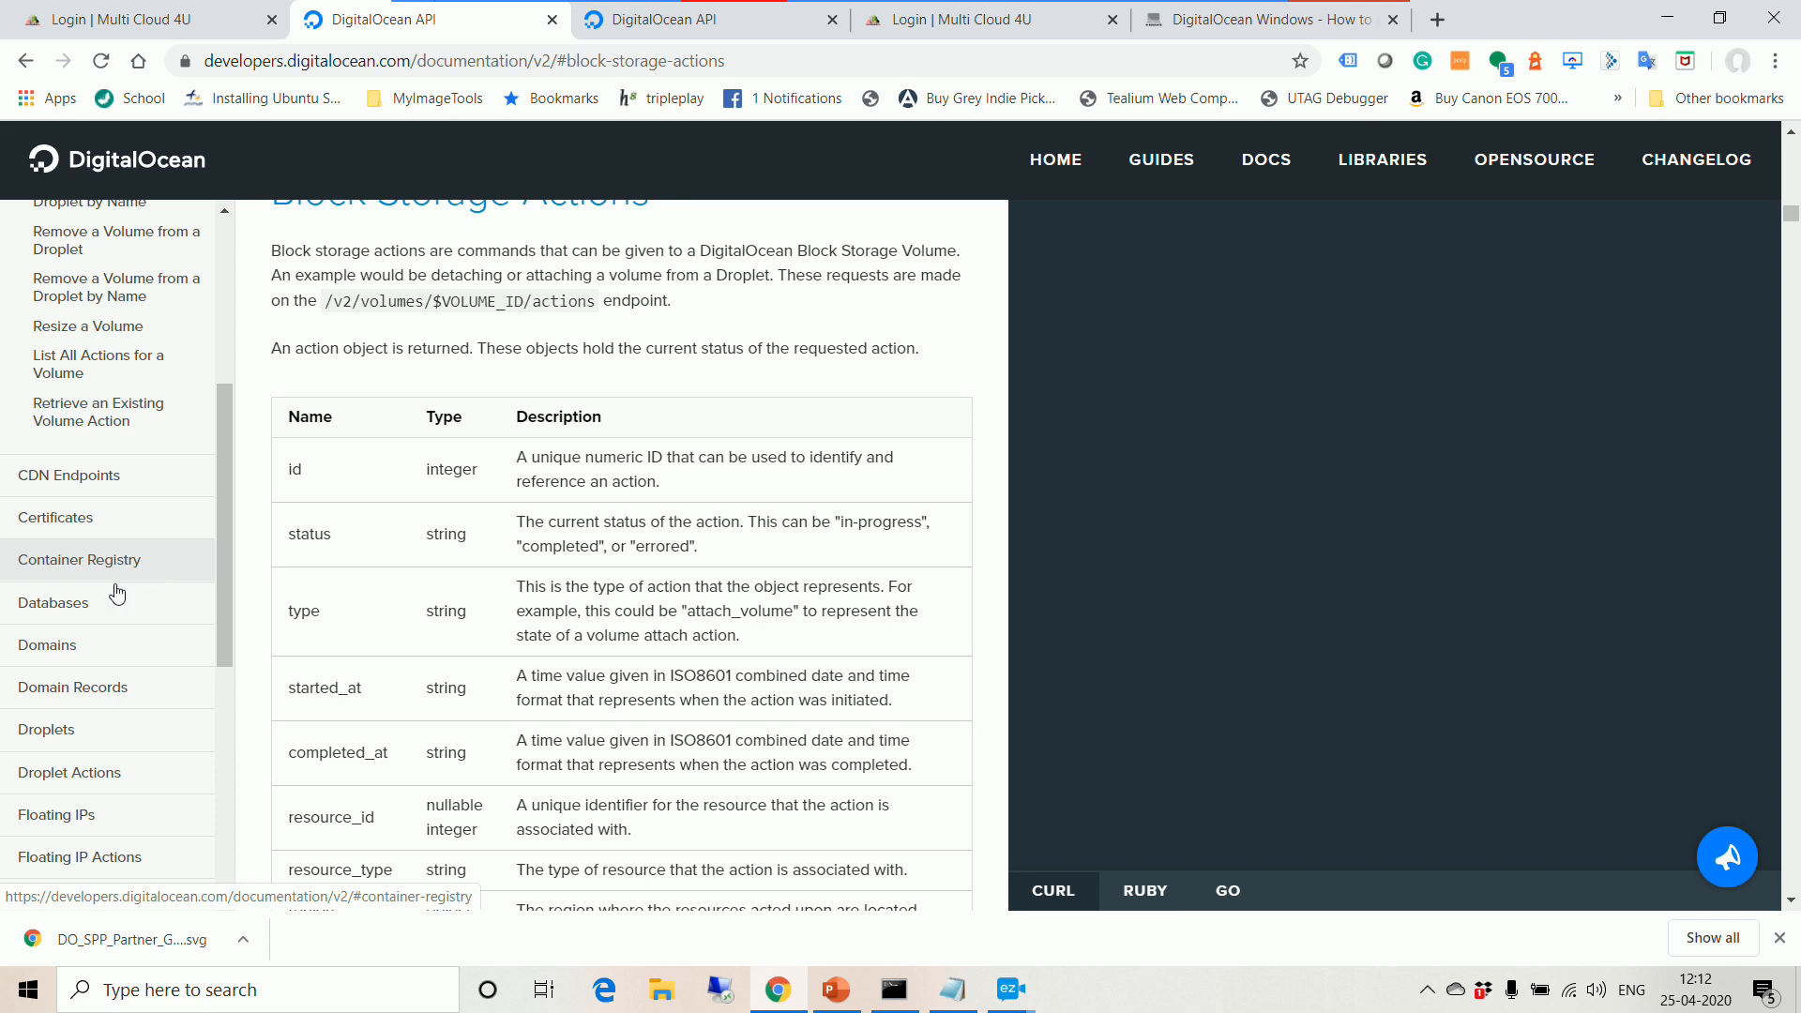
Step: Select the Databases size slug table, db-s-1vcpu-1gb through db-s-16vcpu-64gb
left_click(84, 610)
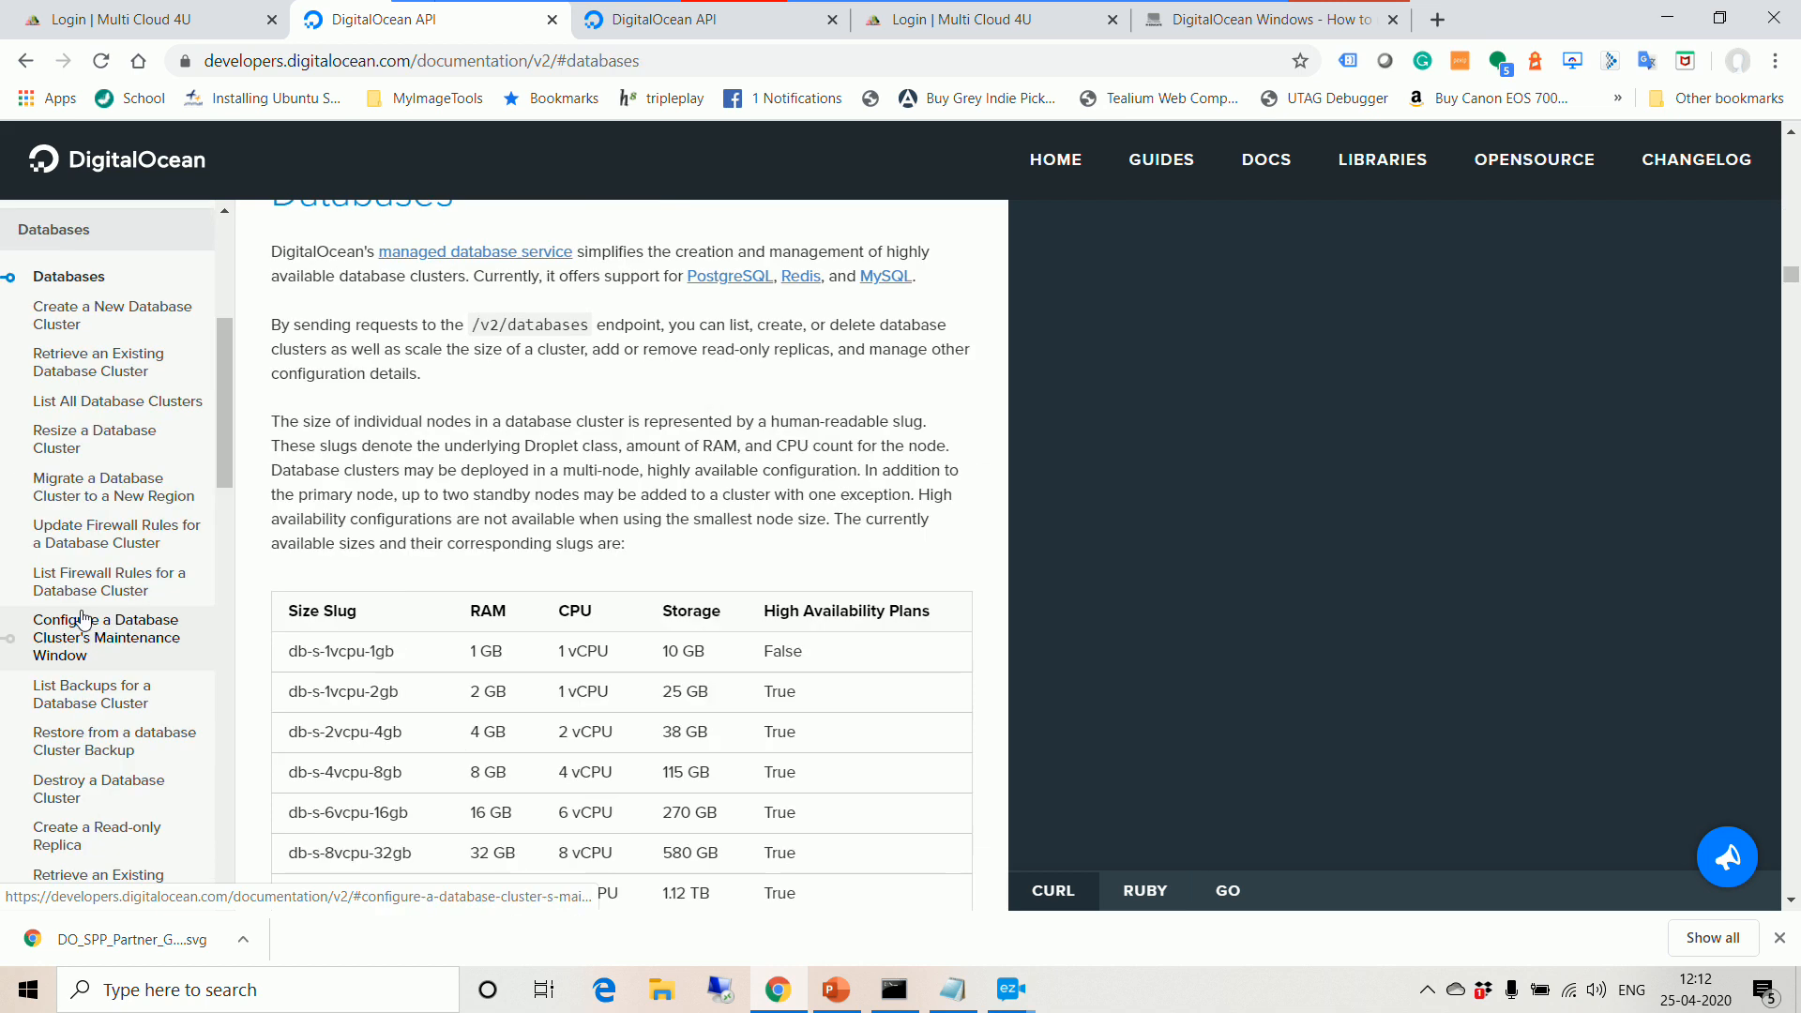
scroll(371, 644, "down", 3)
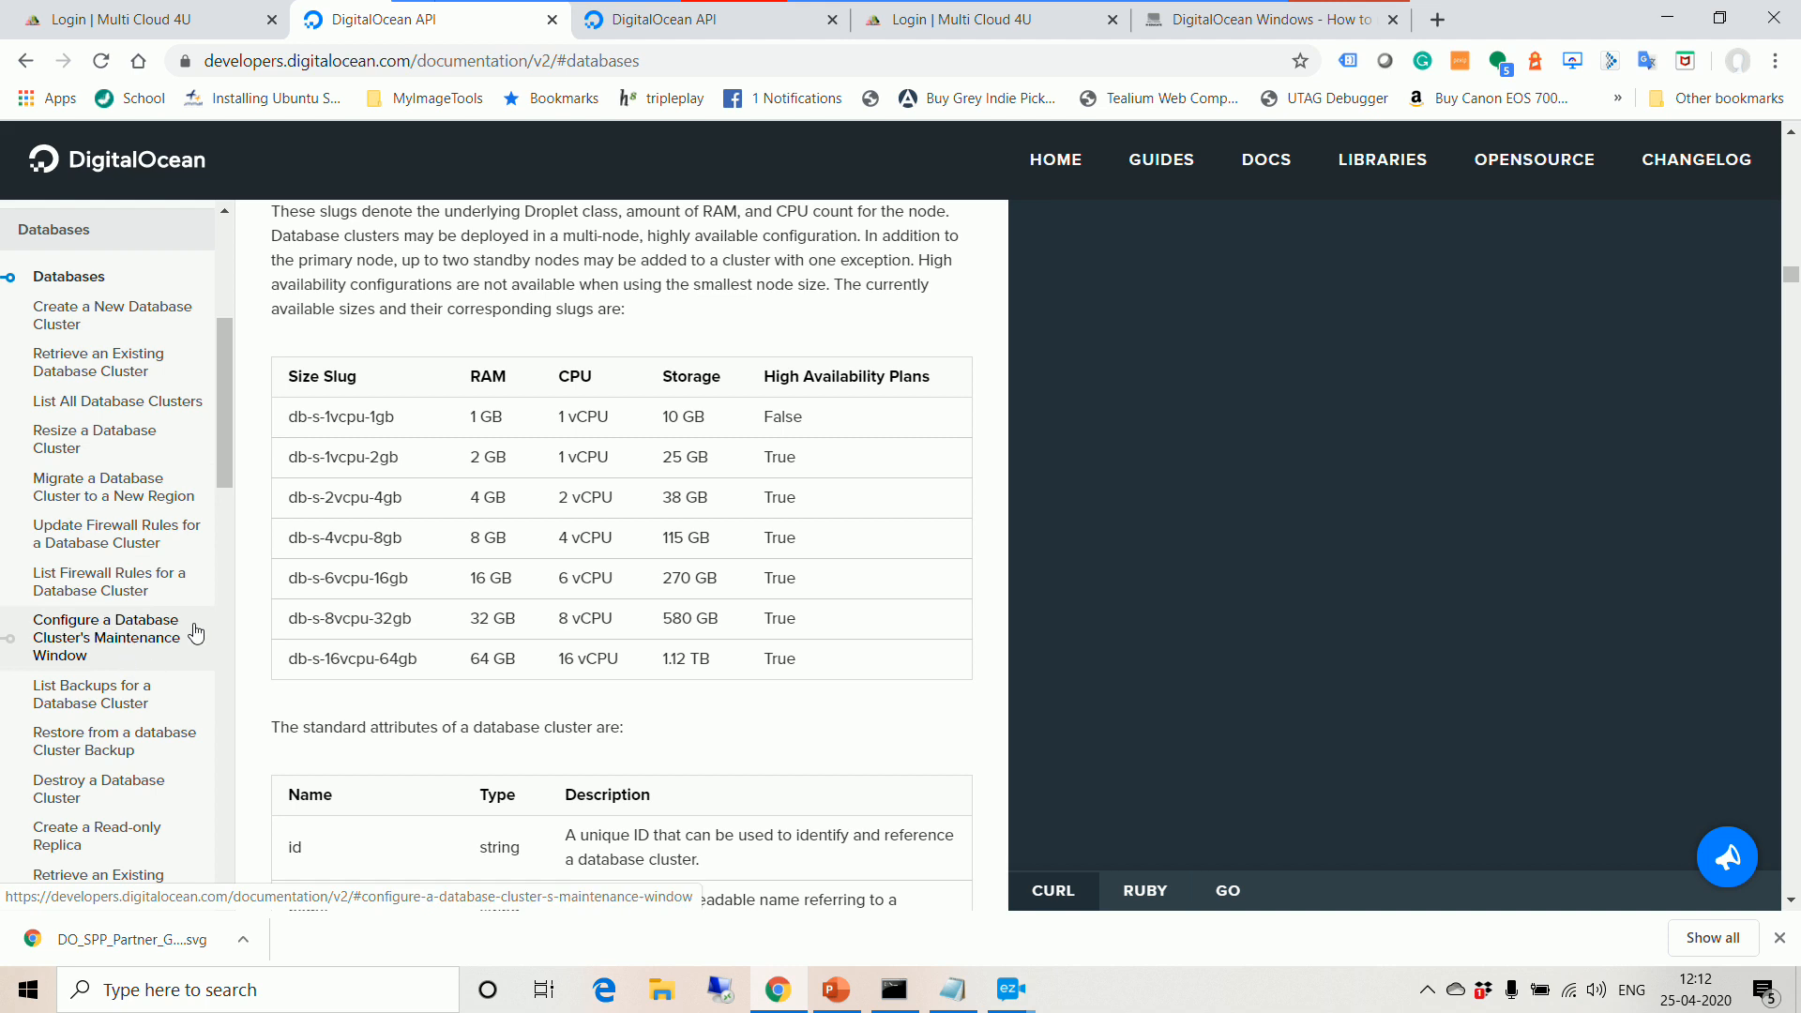
left_click_drag(227, 446, 267, 694)
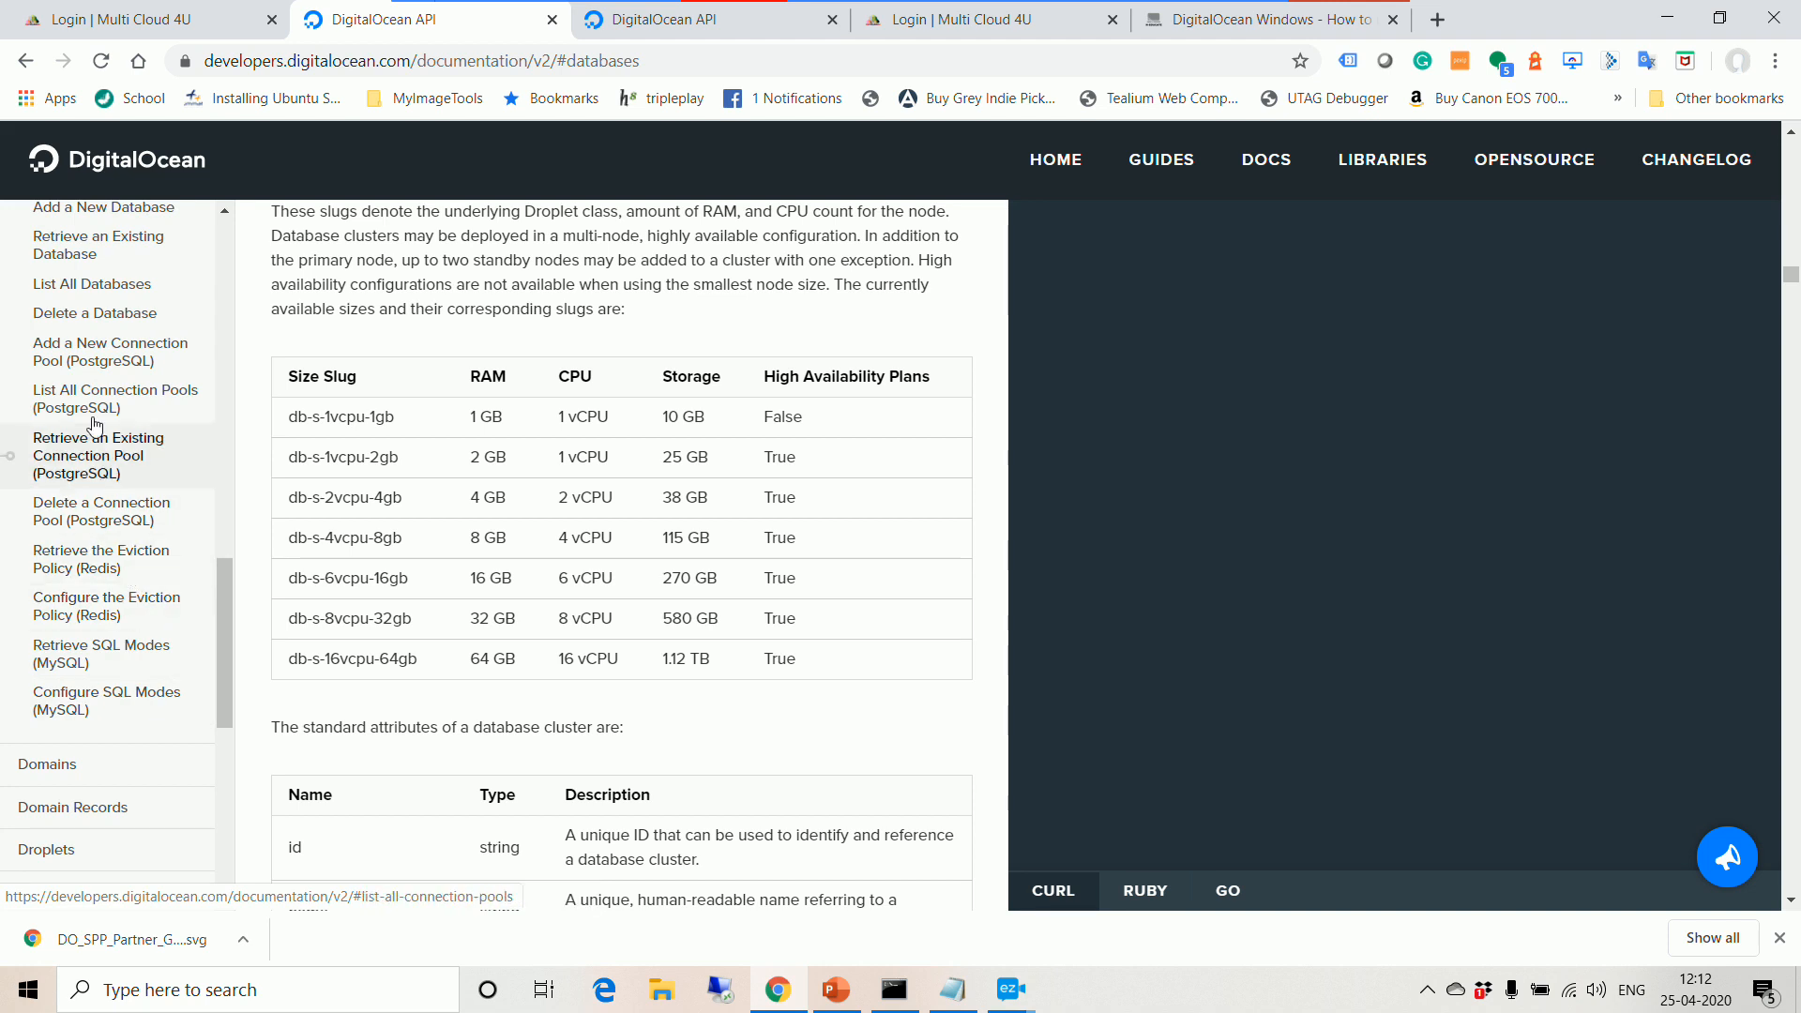
scroll(231, 597, "up", 2)
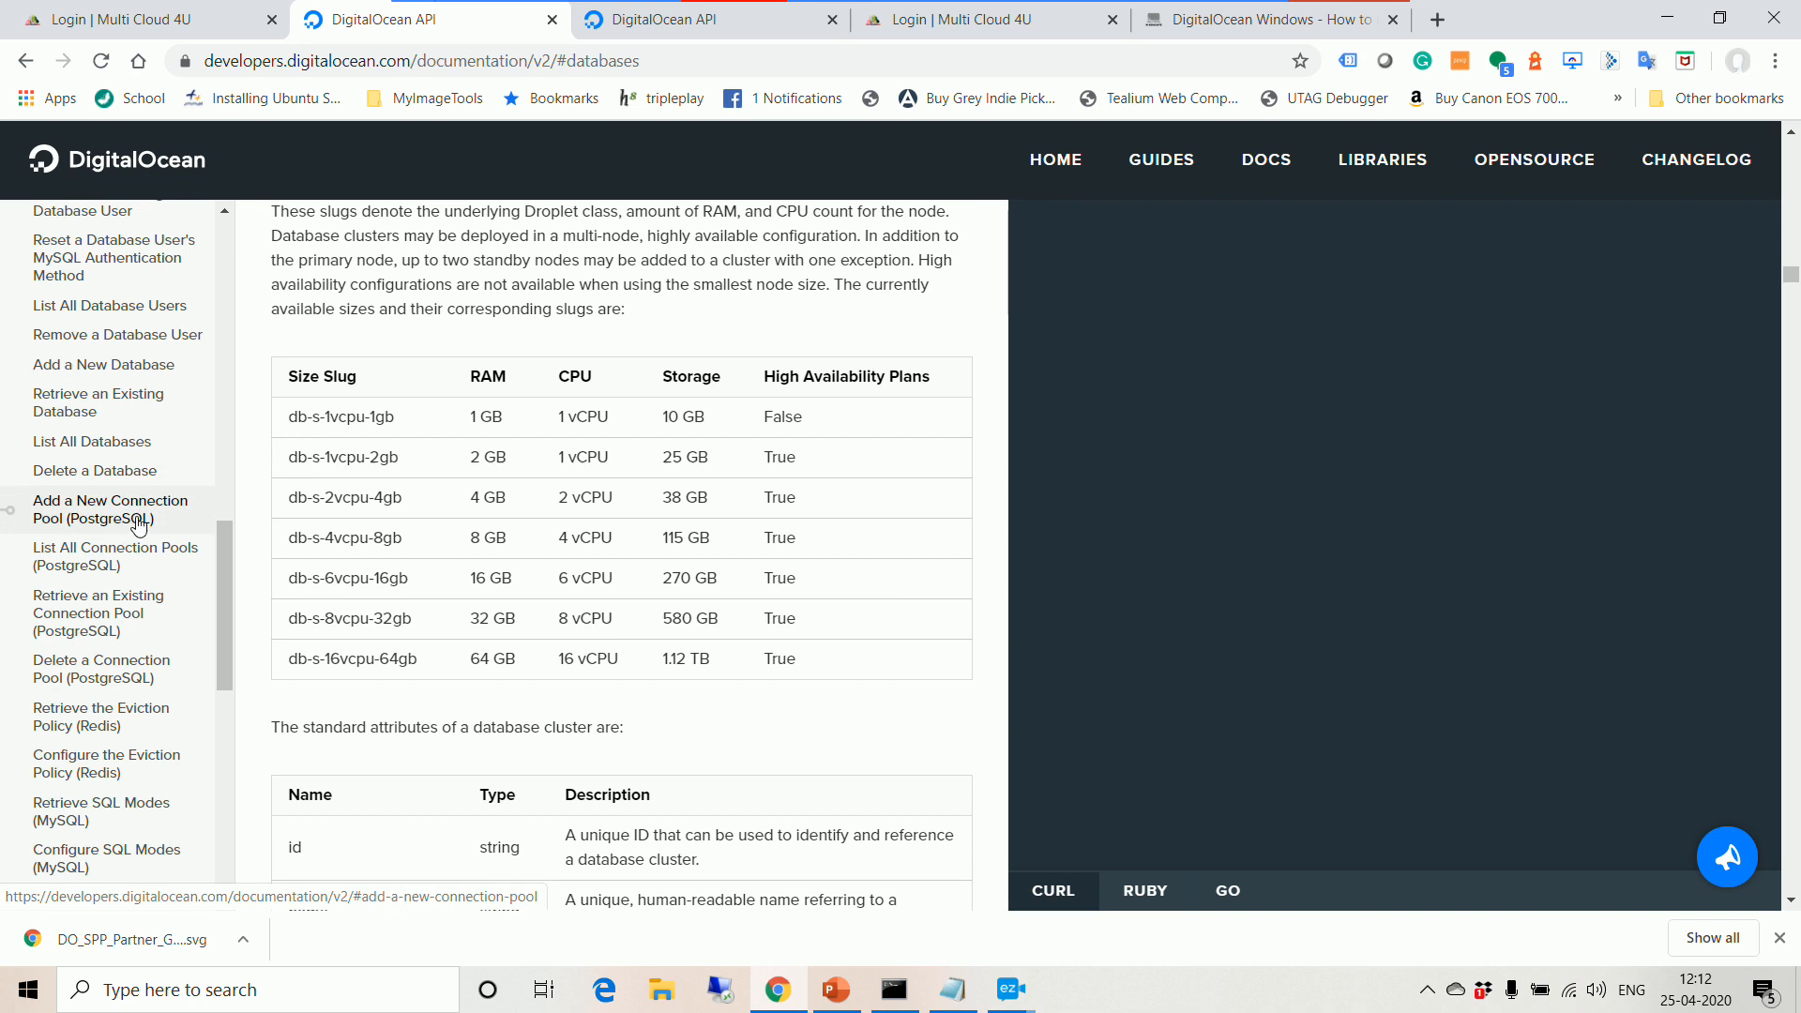
left_click_drag(241, 617, 235, 641)
scroll(217, 729, "down", 5)
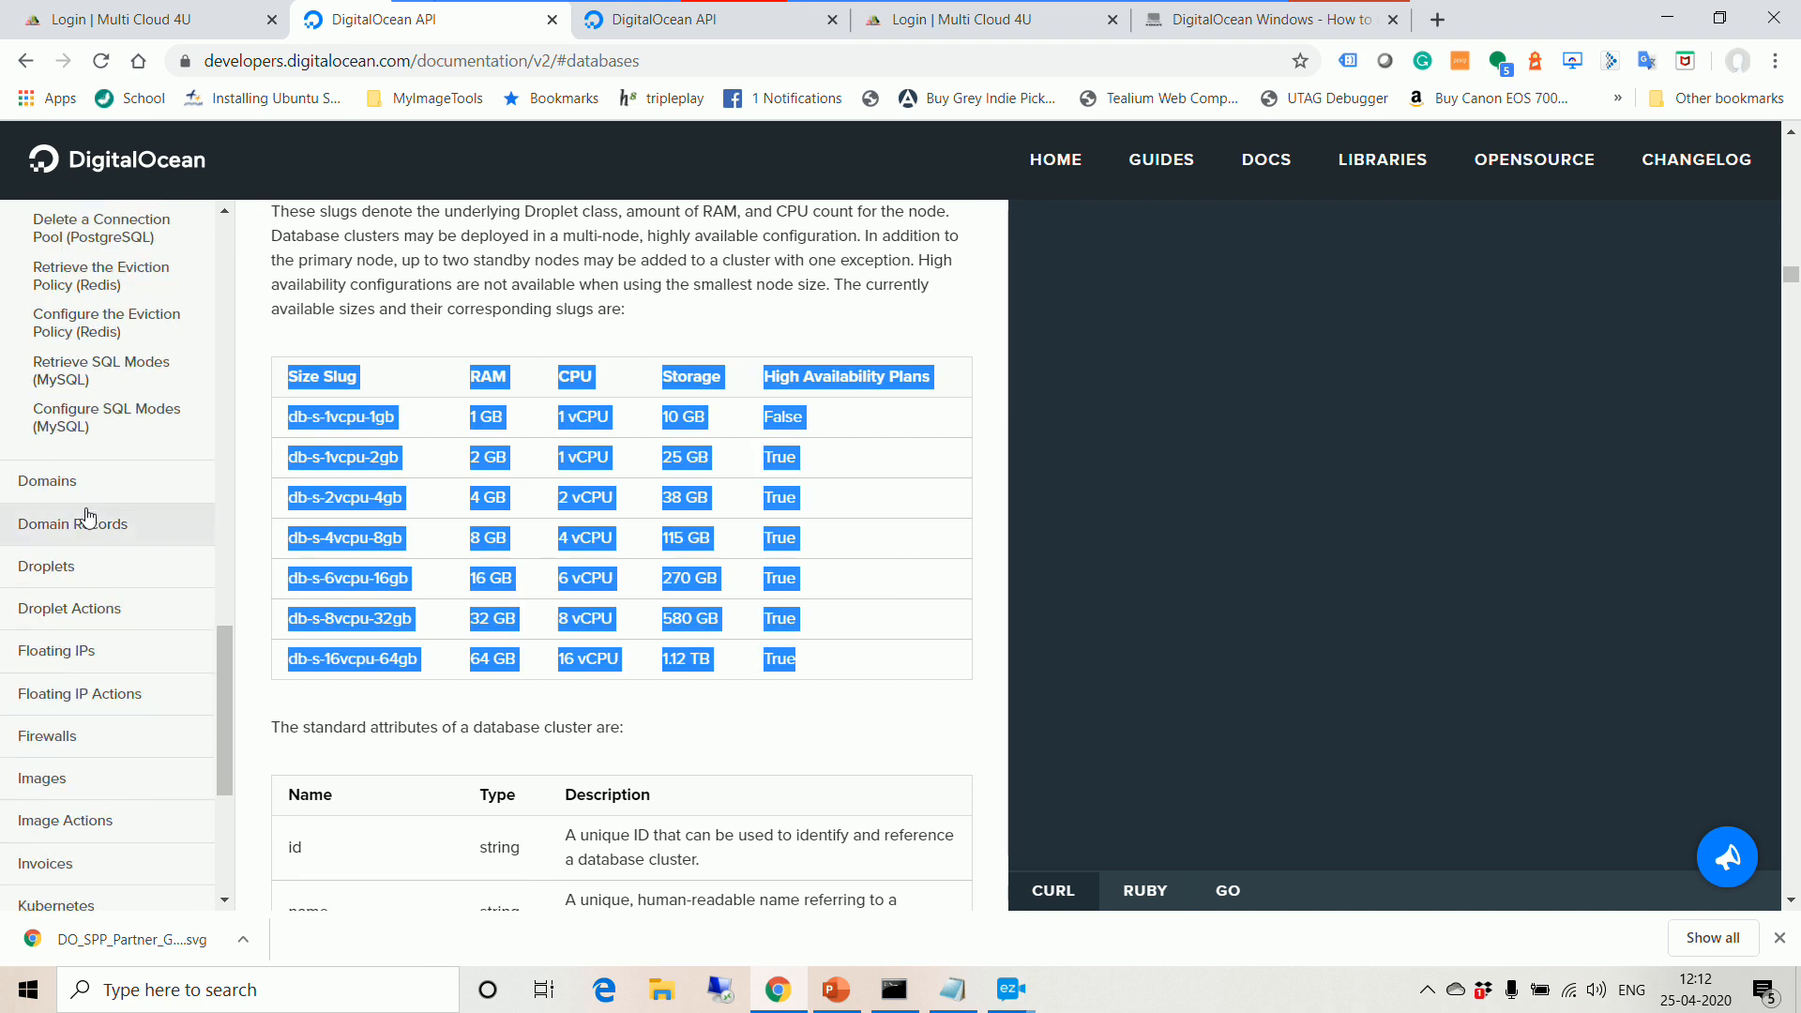
Step: Show the GET /v2/droplets curl example under Droplets, then return to Command Prompt
left_click(81, 567)
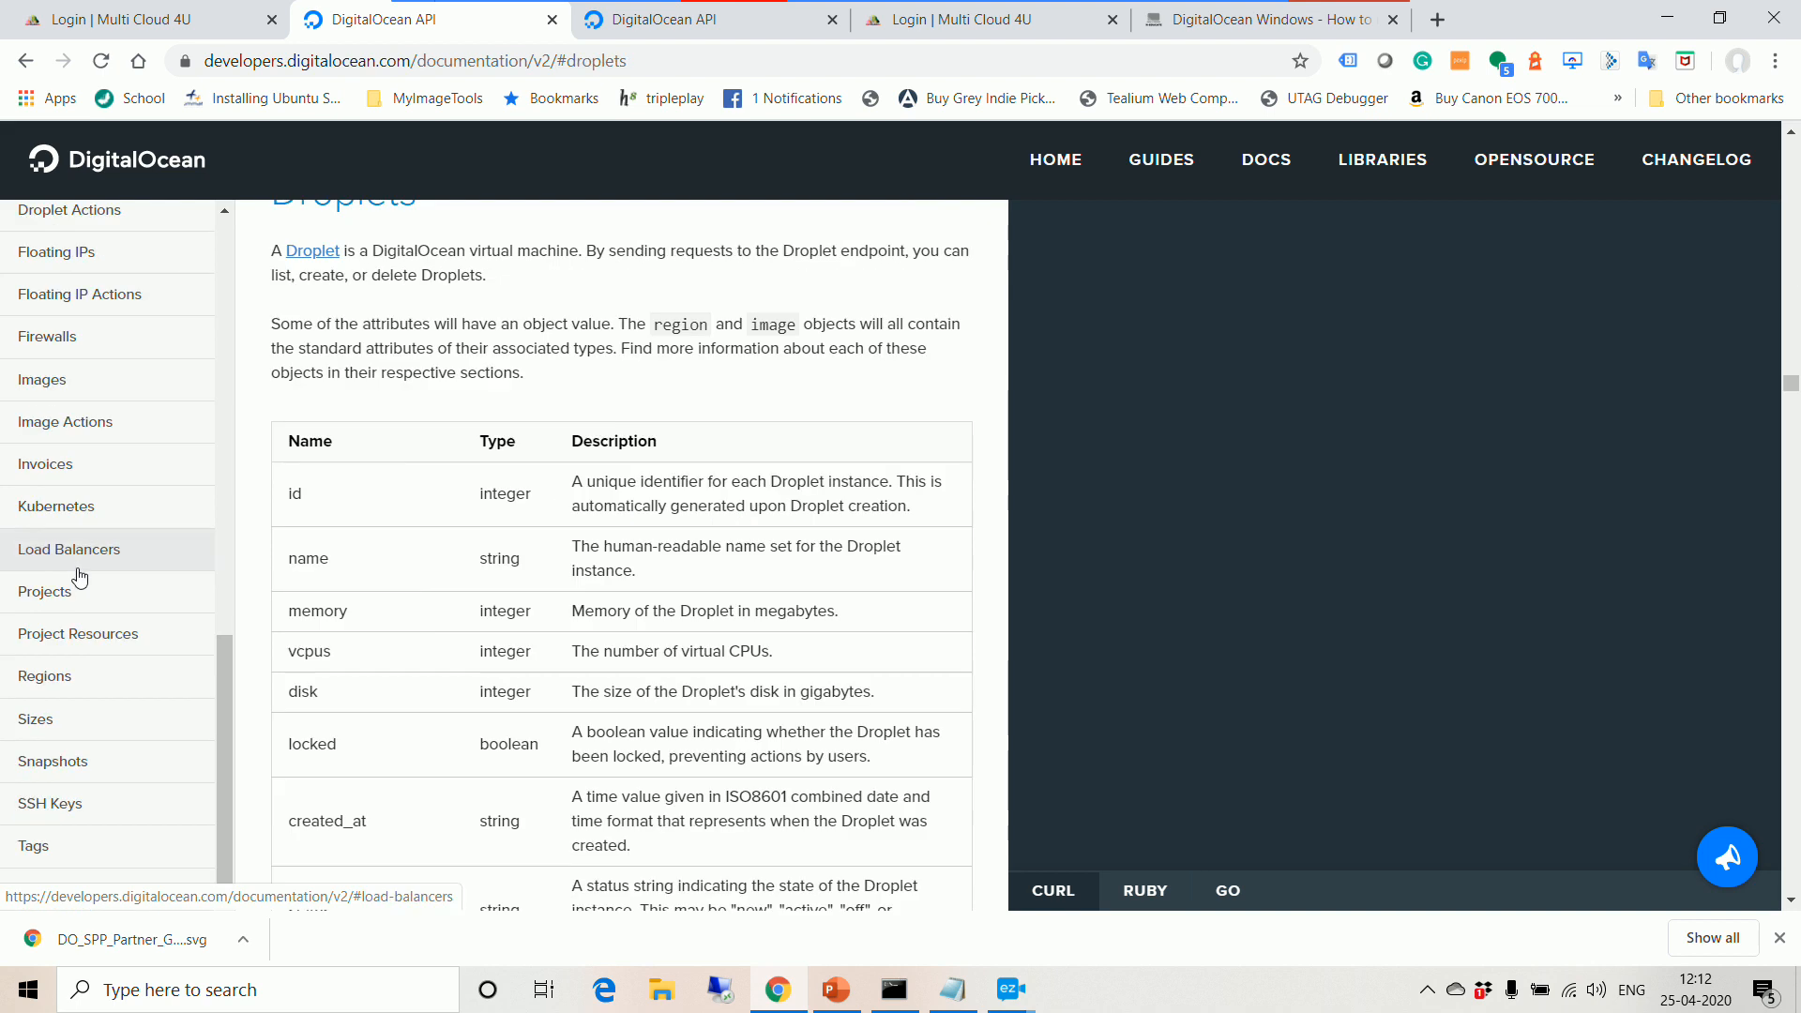
scroll(84, 406, "up", 5)
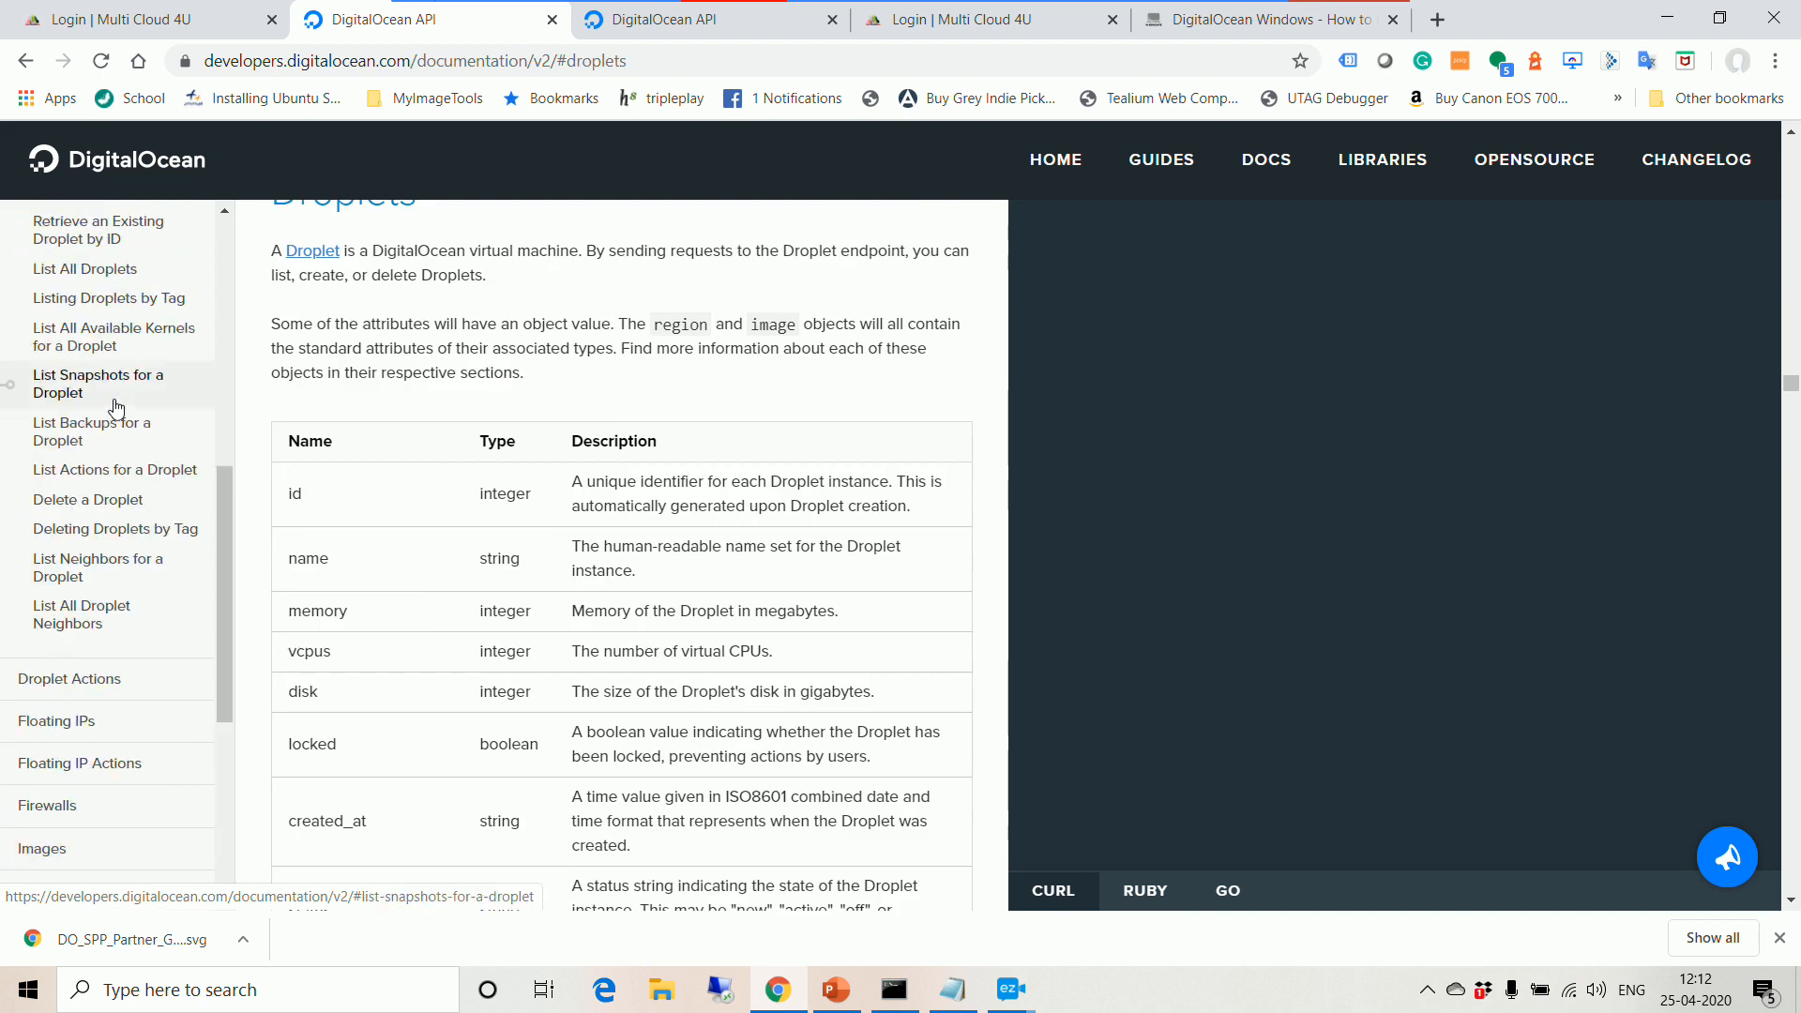
scroll(123, 364, "up", 1)
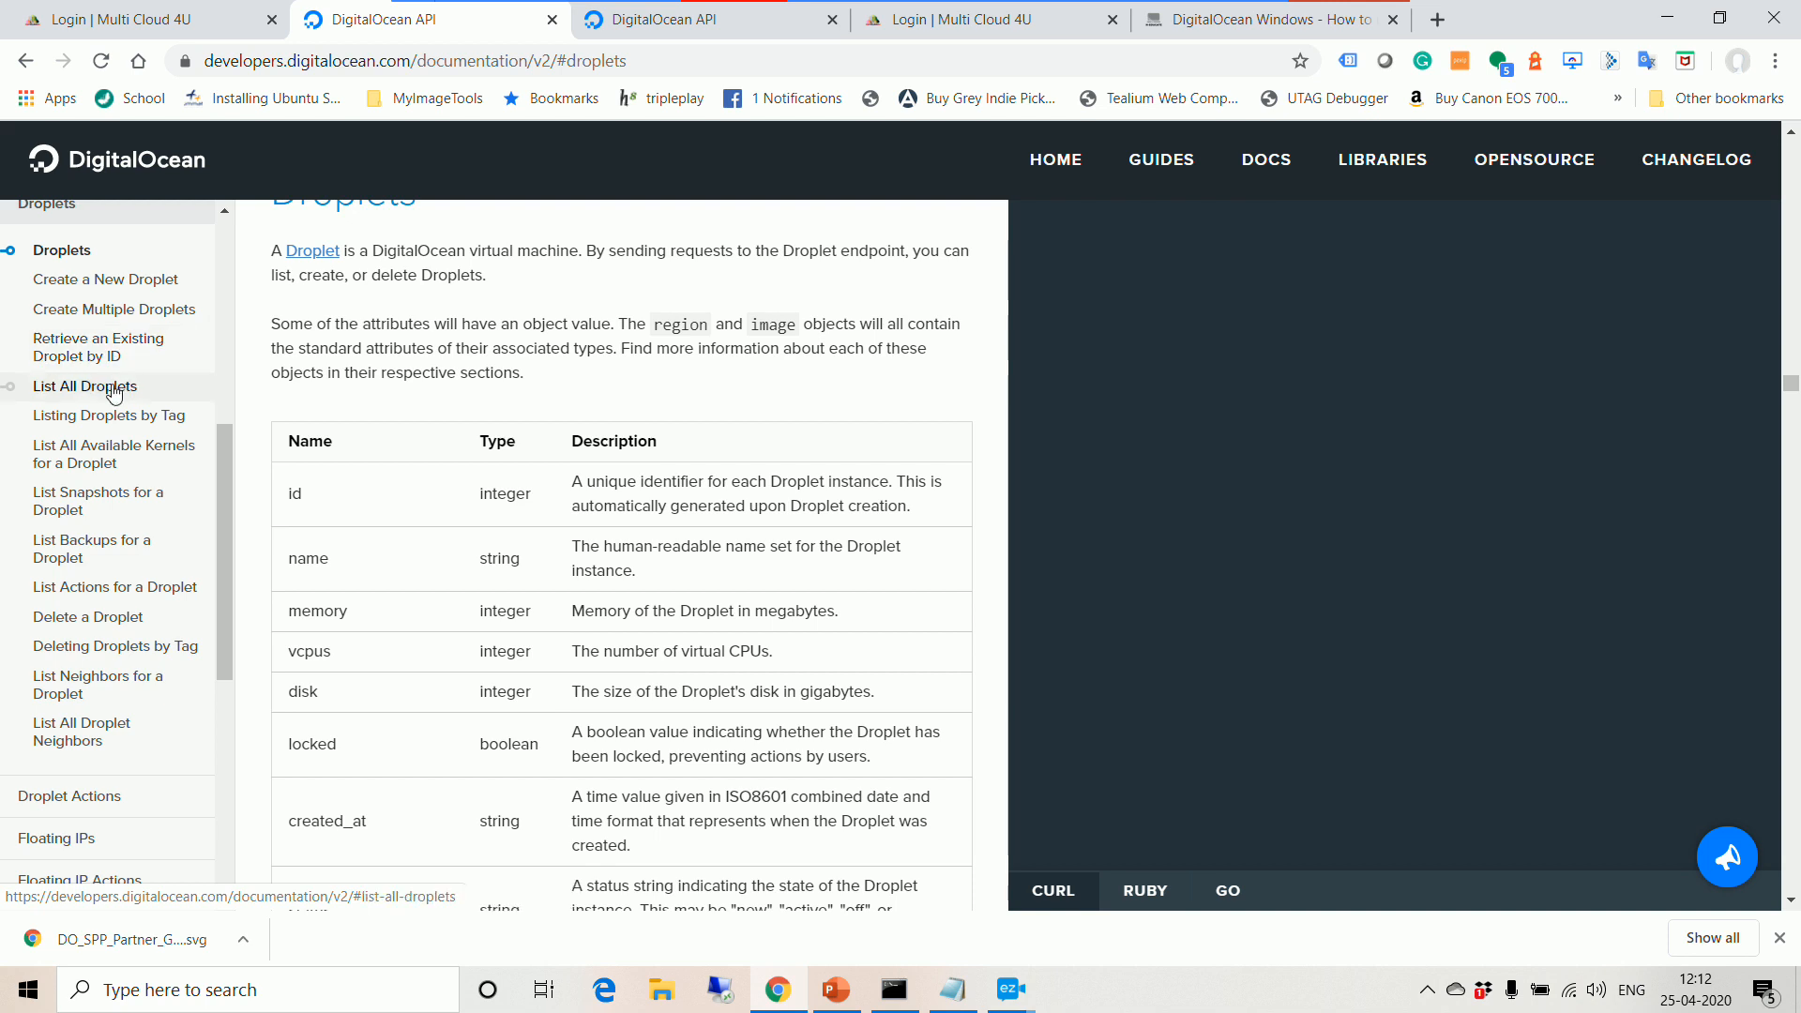
left_click(117, 387)
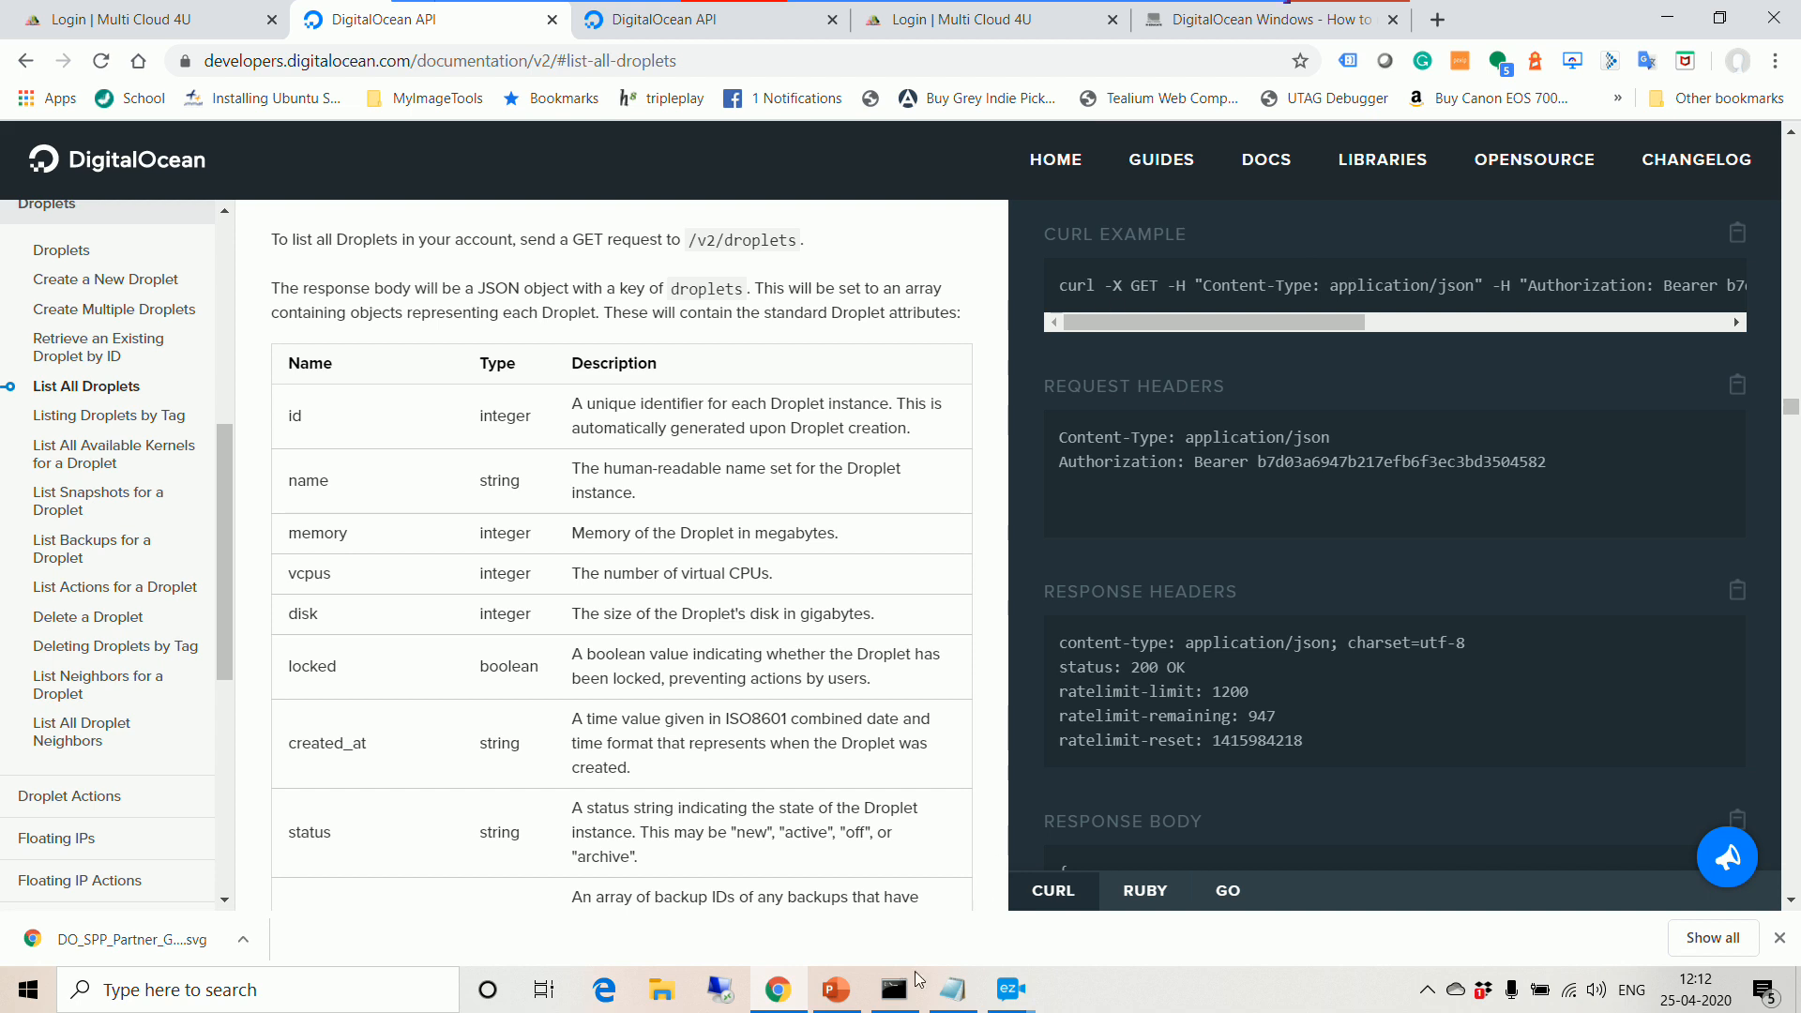
left_click(894, 989)
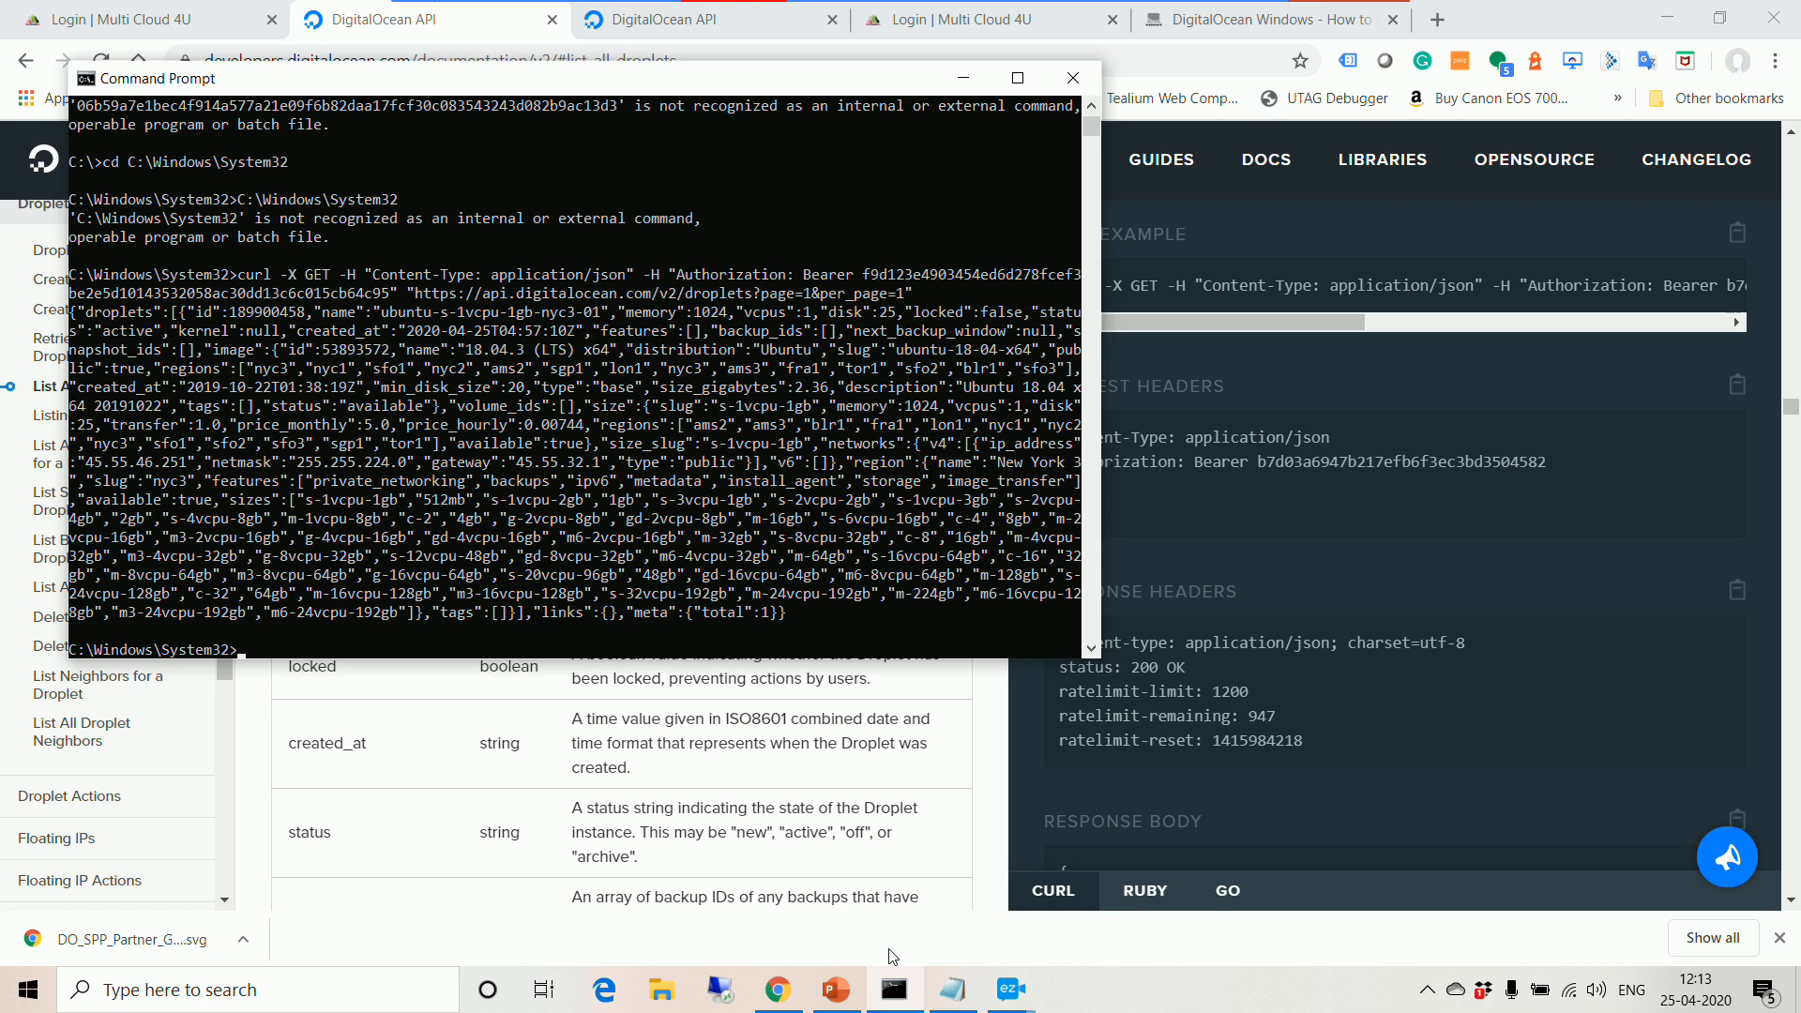
Step: Copy the droplet-list curl command from Notepad and run it in Command Prompt
left_click(939, 996)
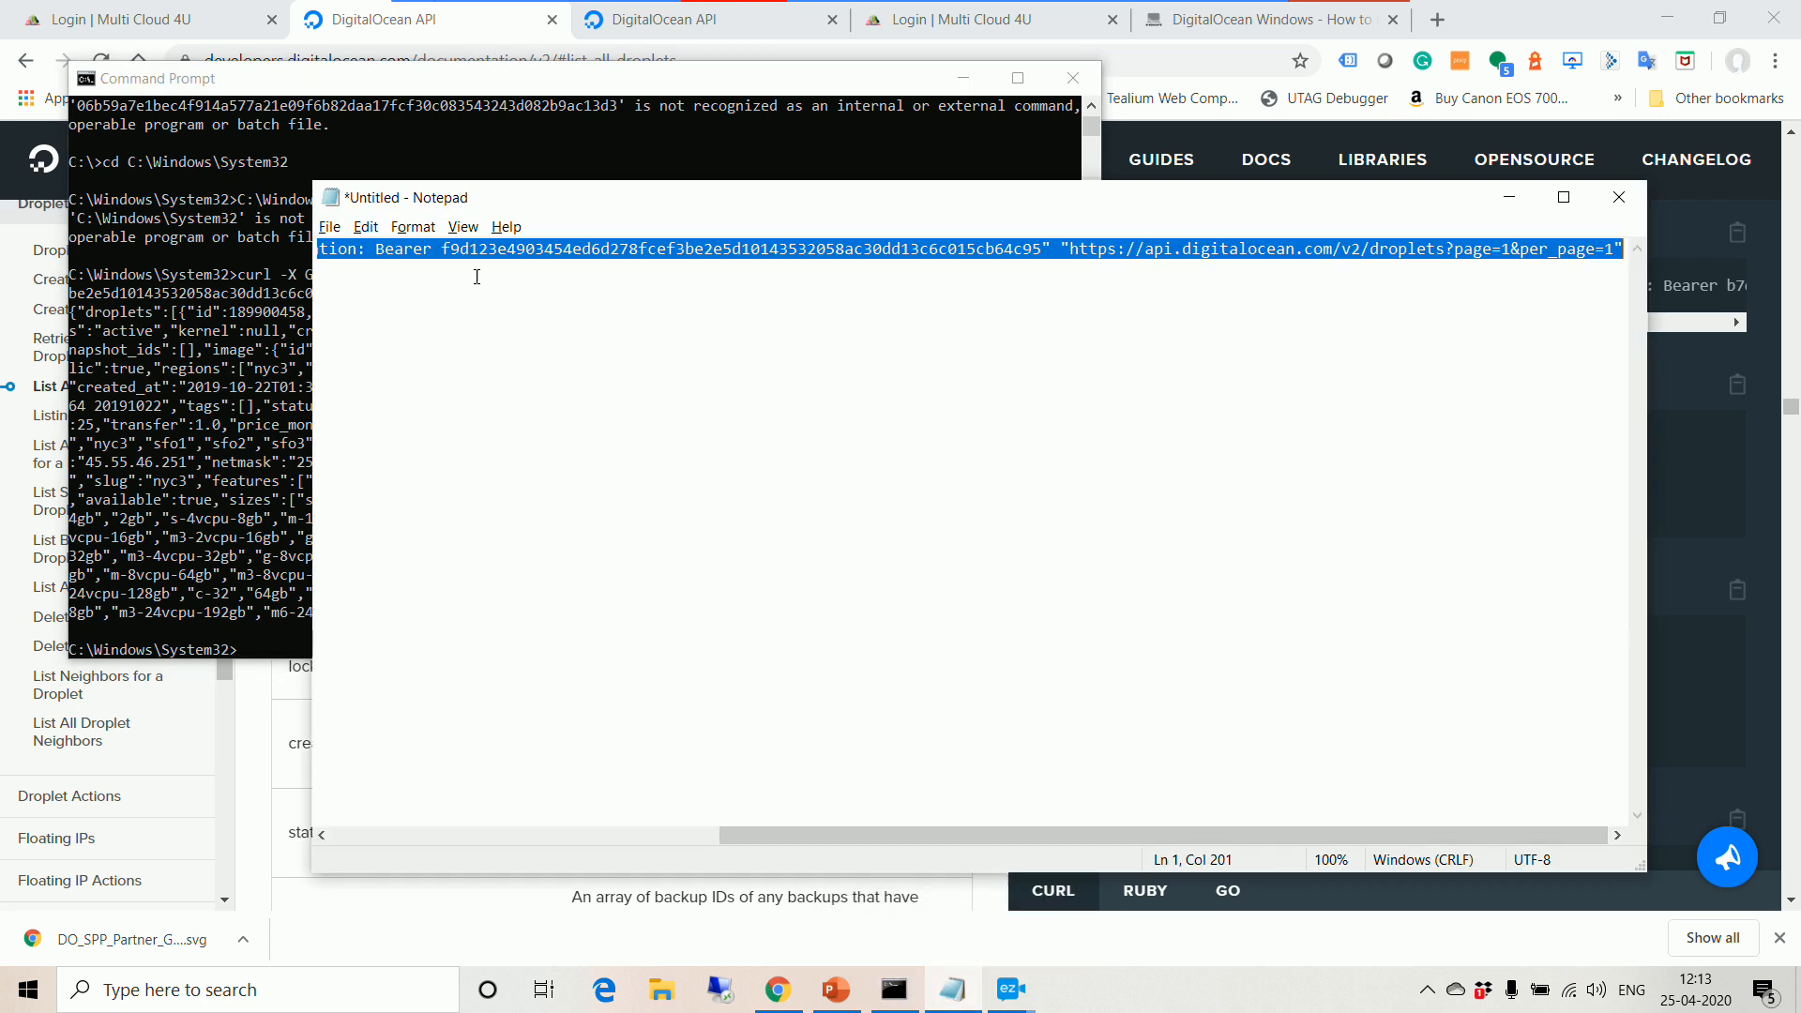
right_click(487, 251)
left_click(525, 315)
left_click(269, 649)
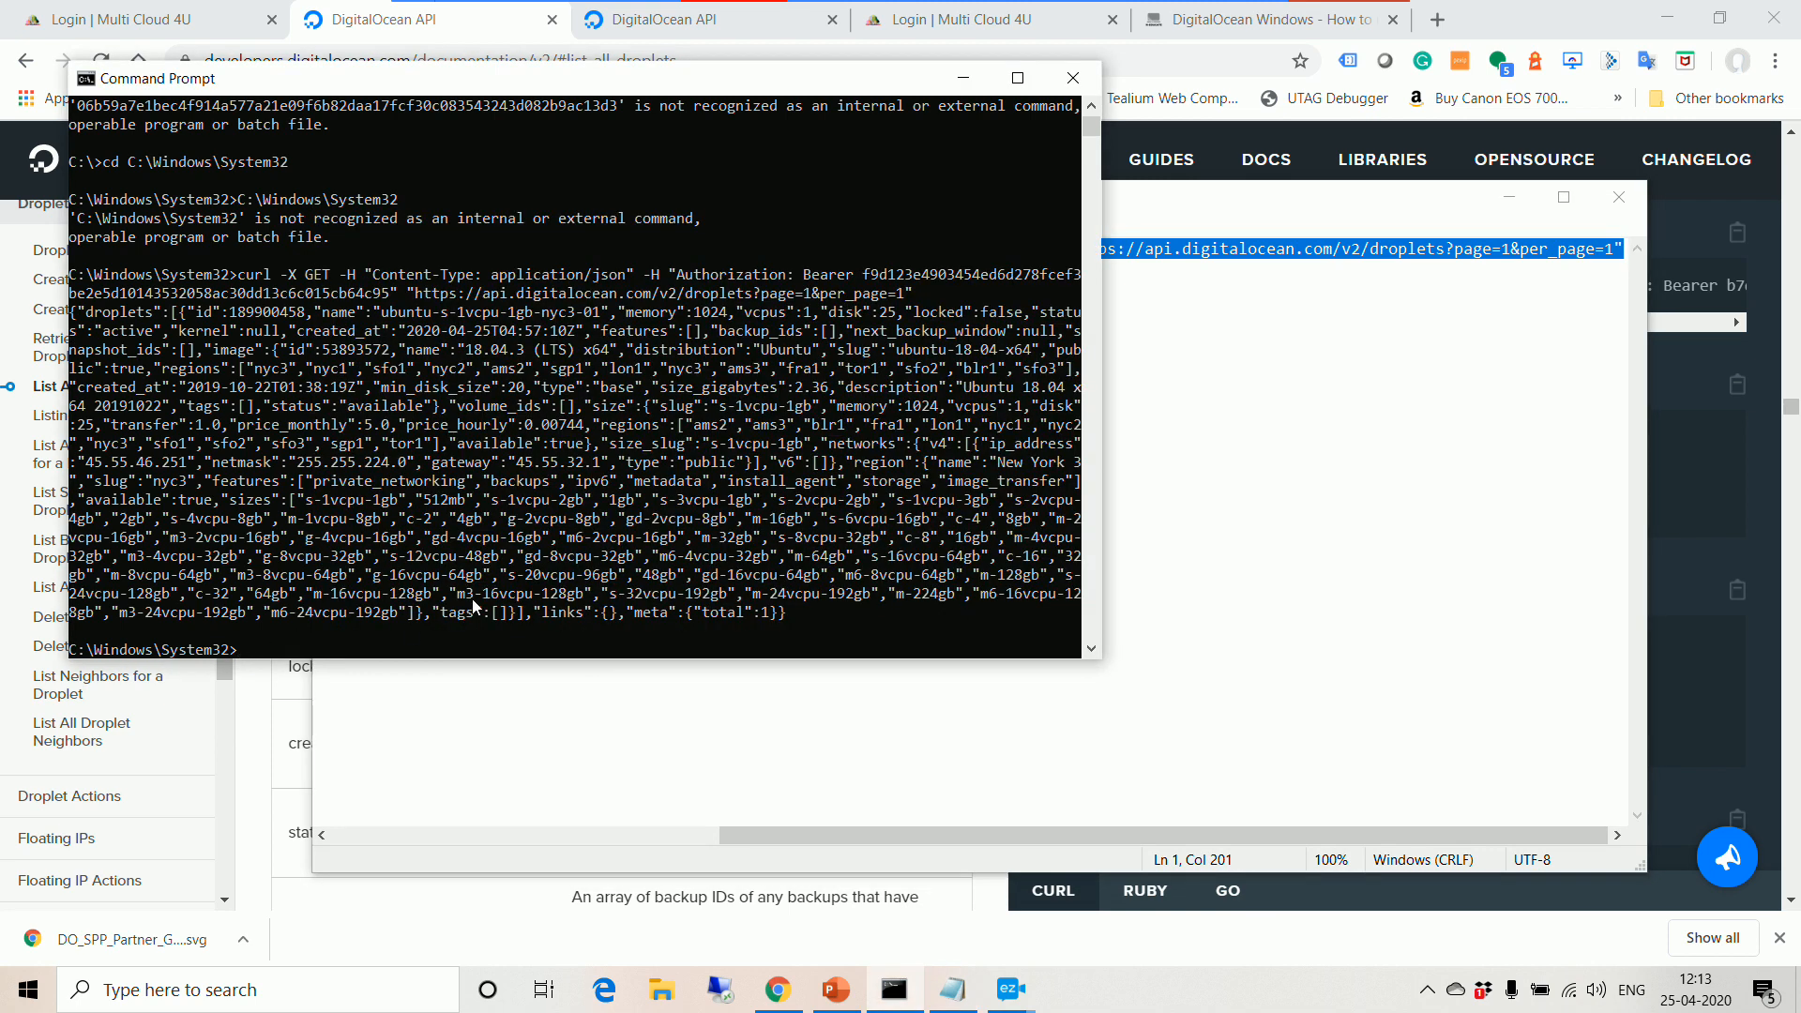
key("ctrl+v")
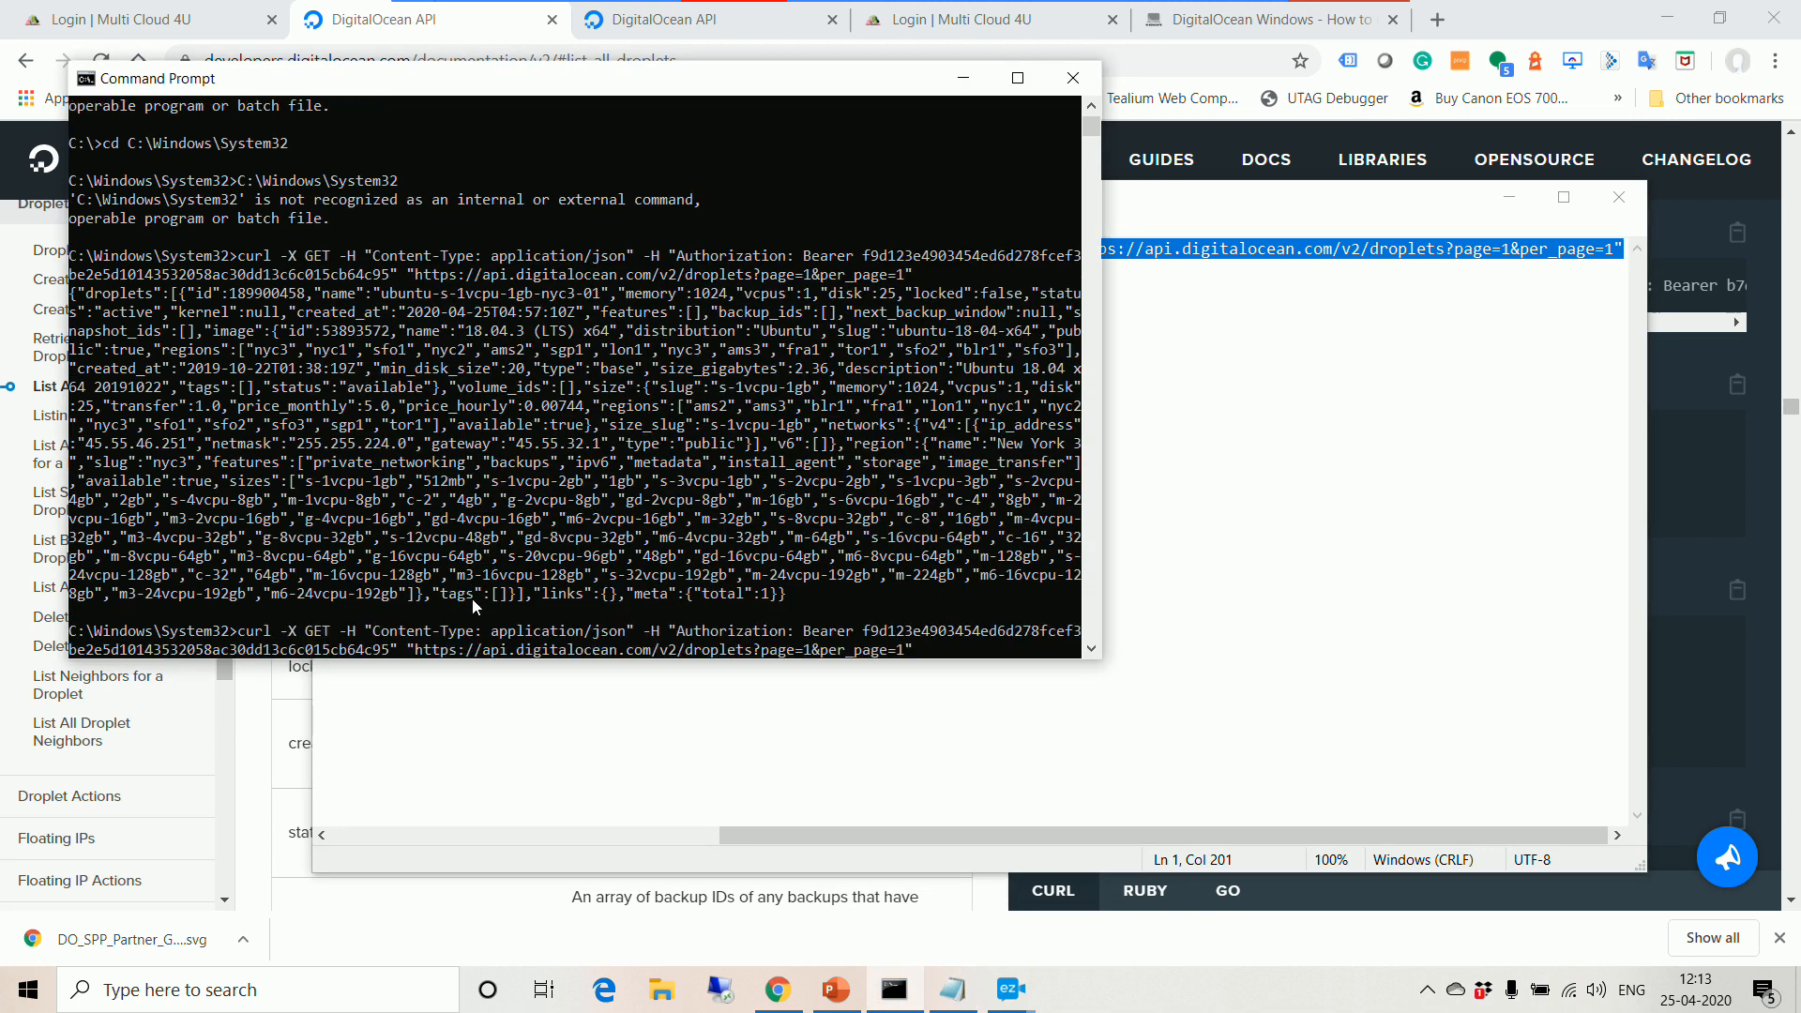
key("Return")
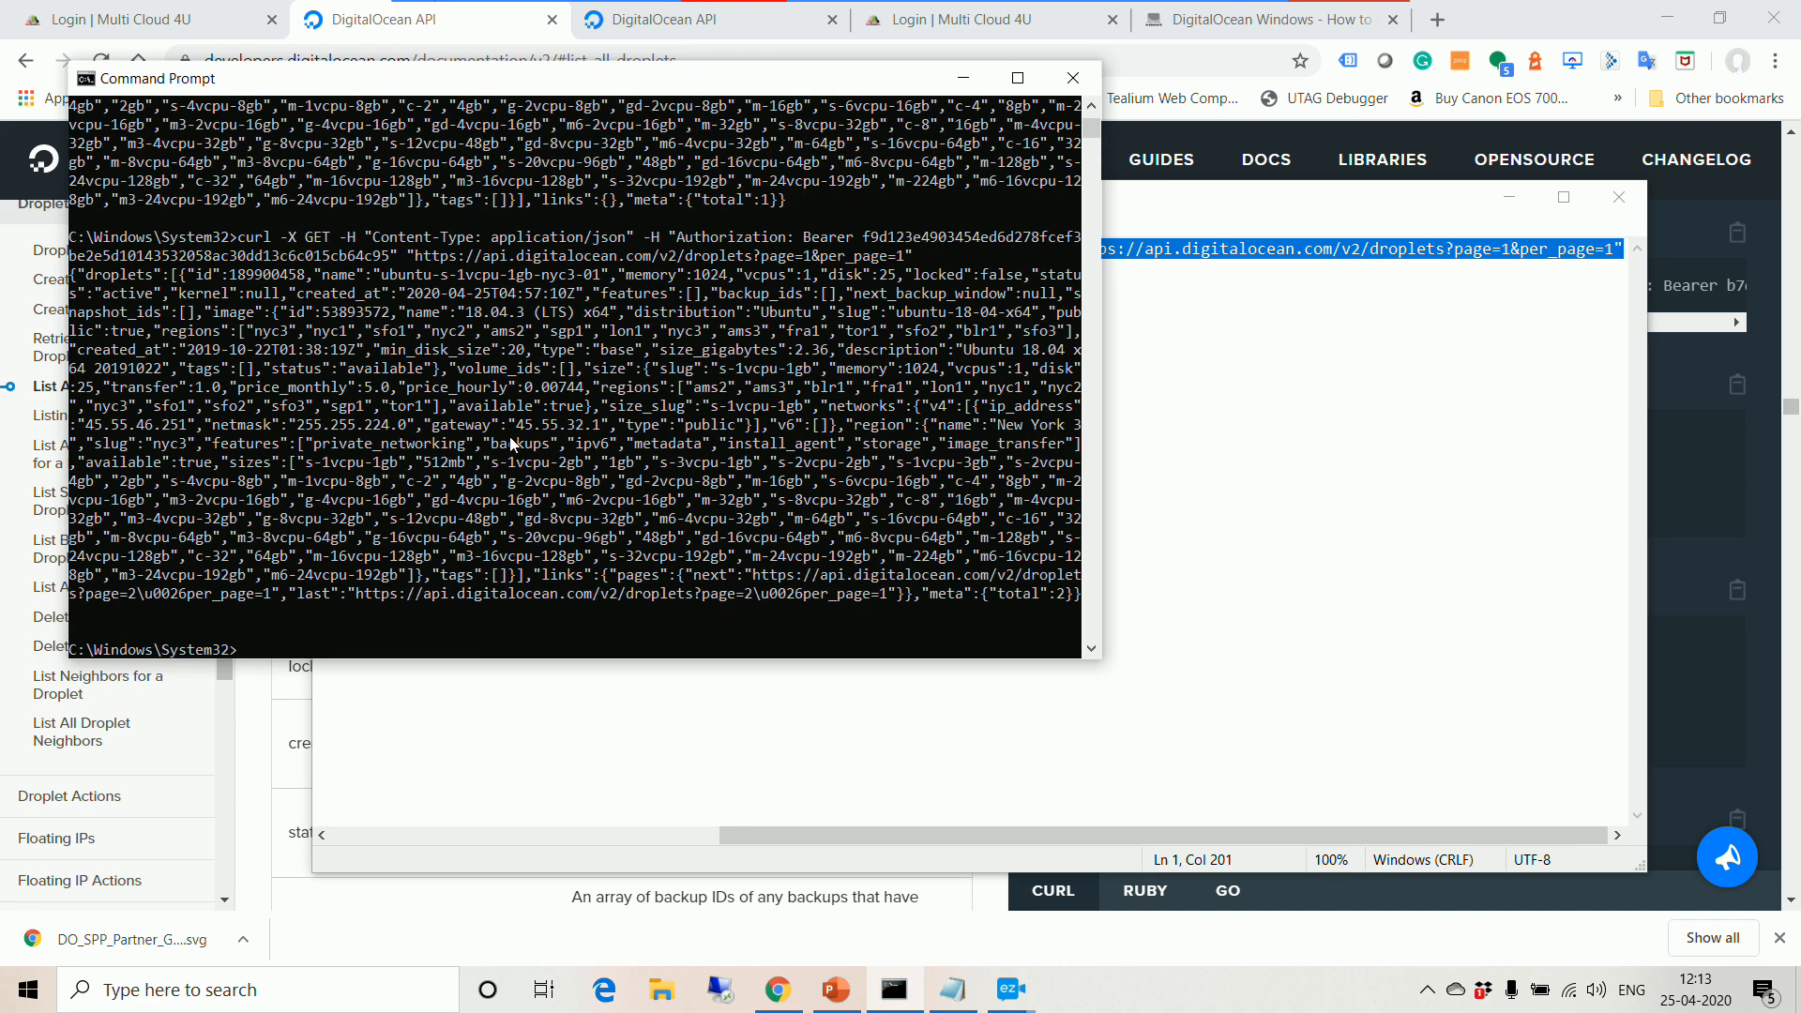
Step: Copy the full JSON response, which reports 2 droplets in total, and return to the API docs in Chrome
left_click(1016, 79)
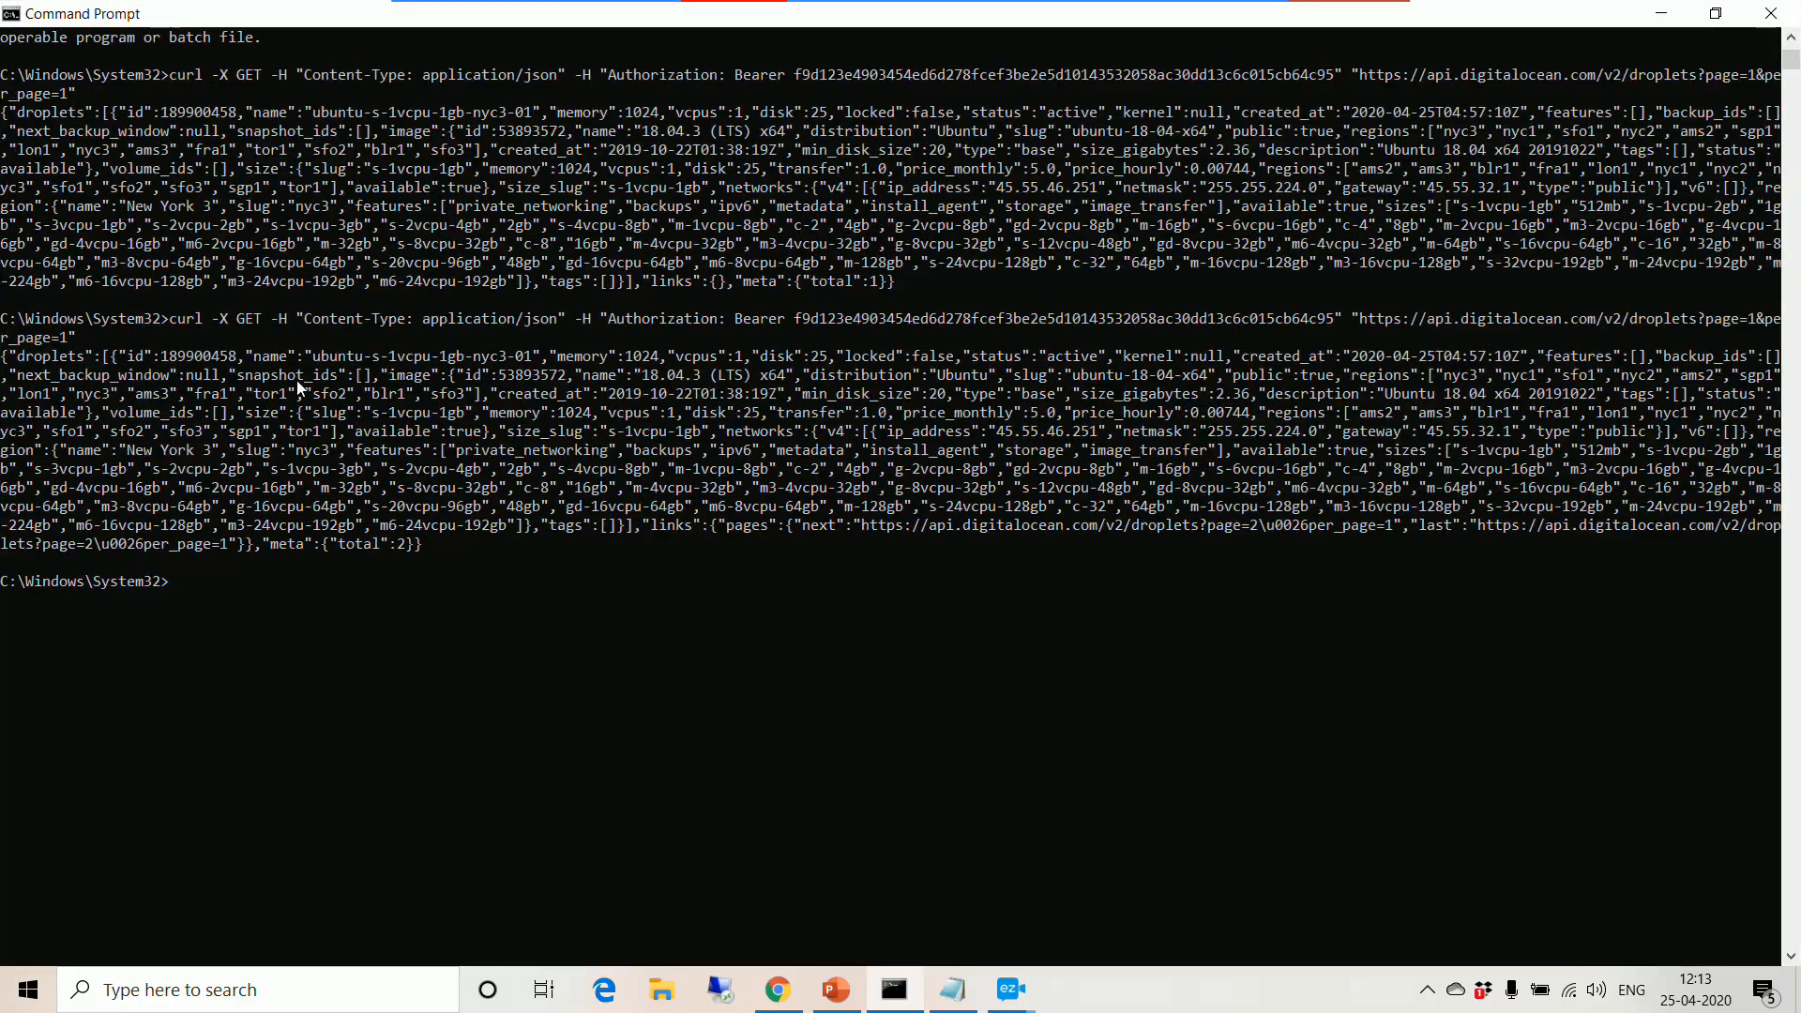
left_click_drag(526, 352, 326, 375)
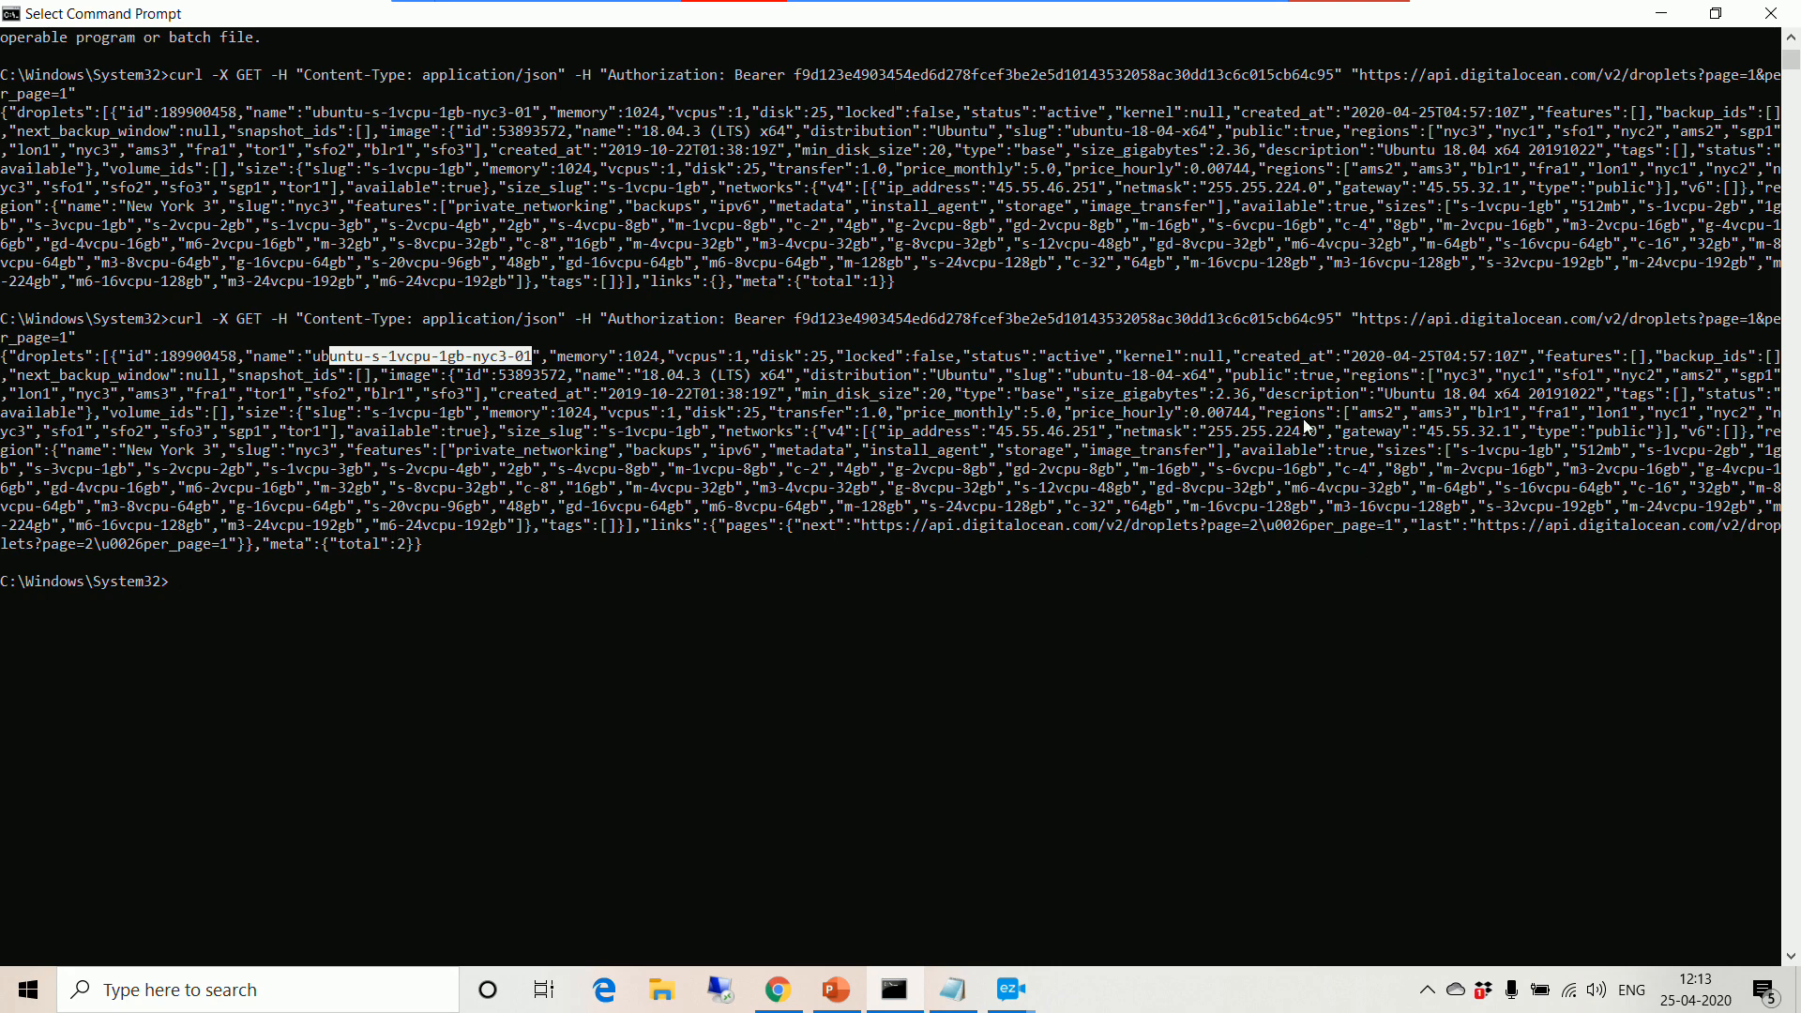
left_click_drag(3, 354, 433, 553)
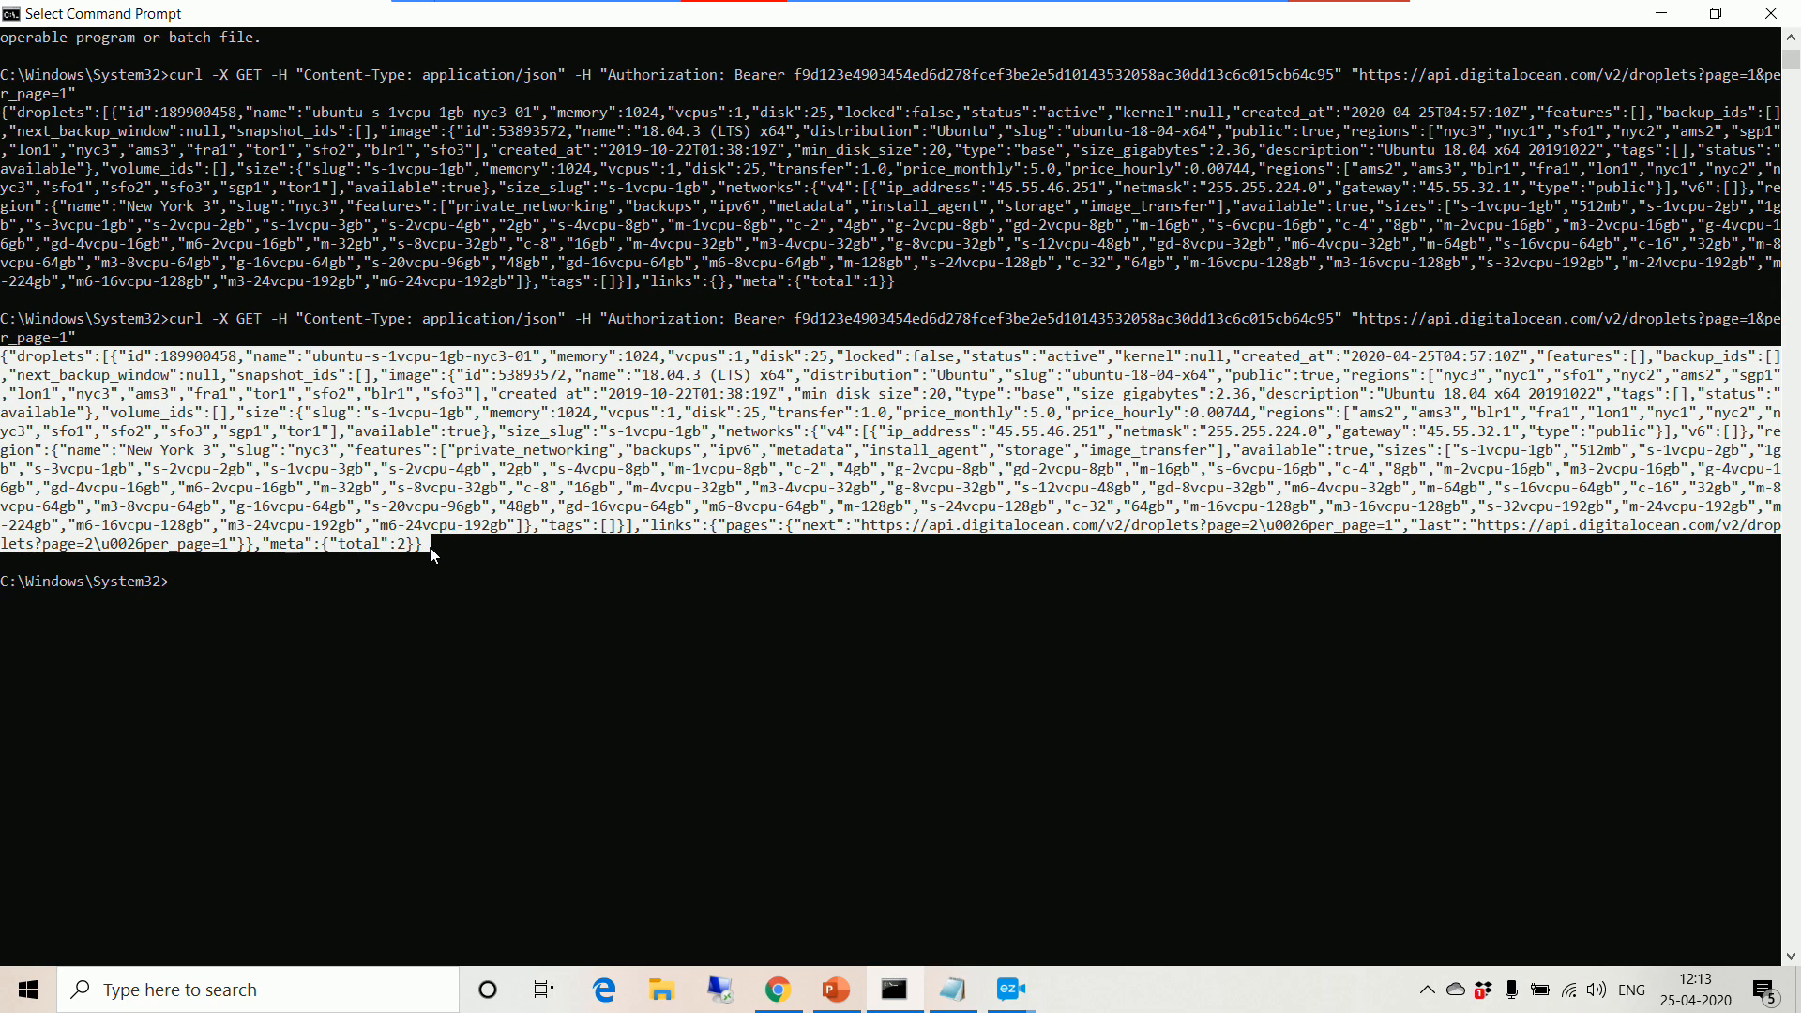
right_click(633, 585)
left_click(778, 990)
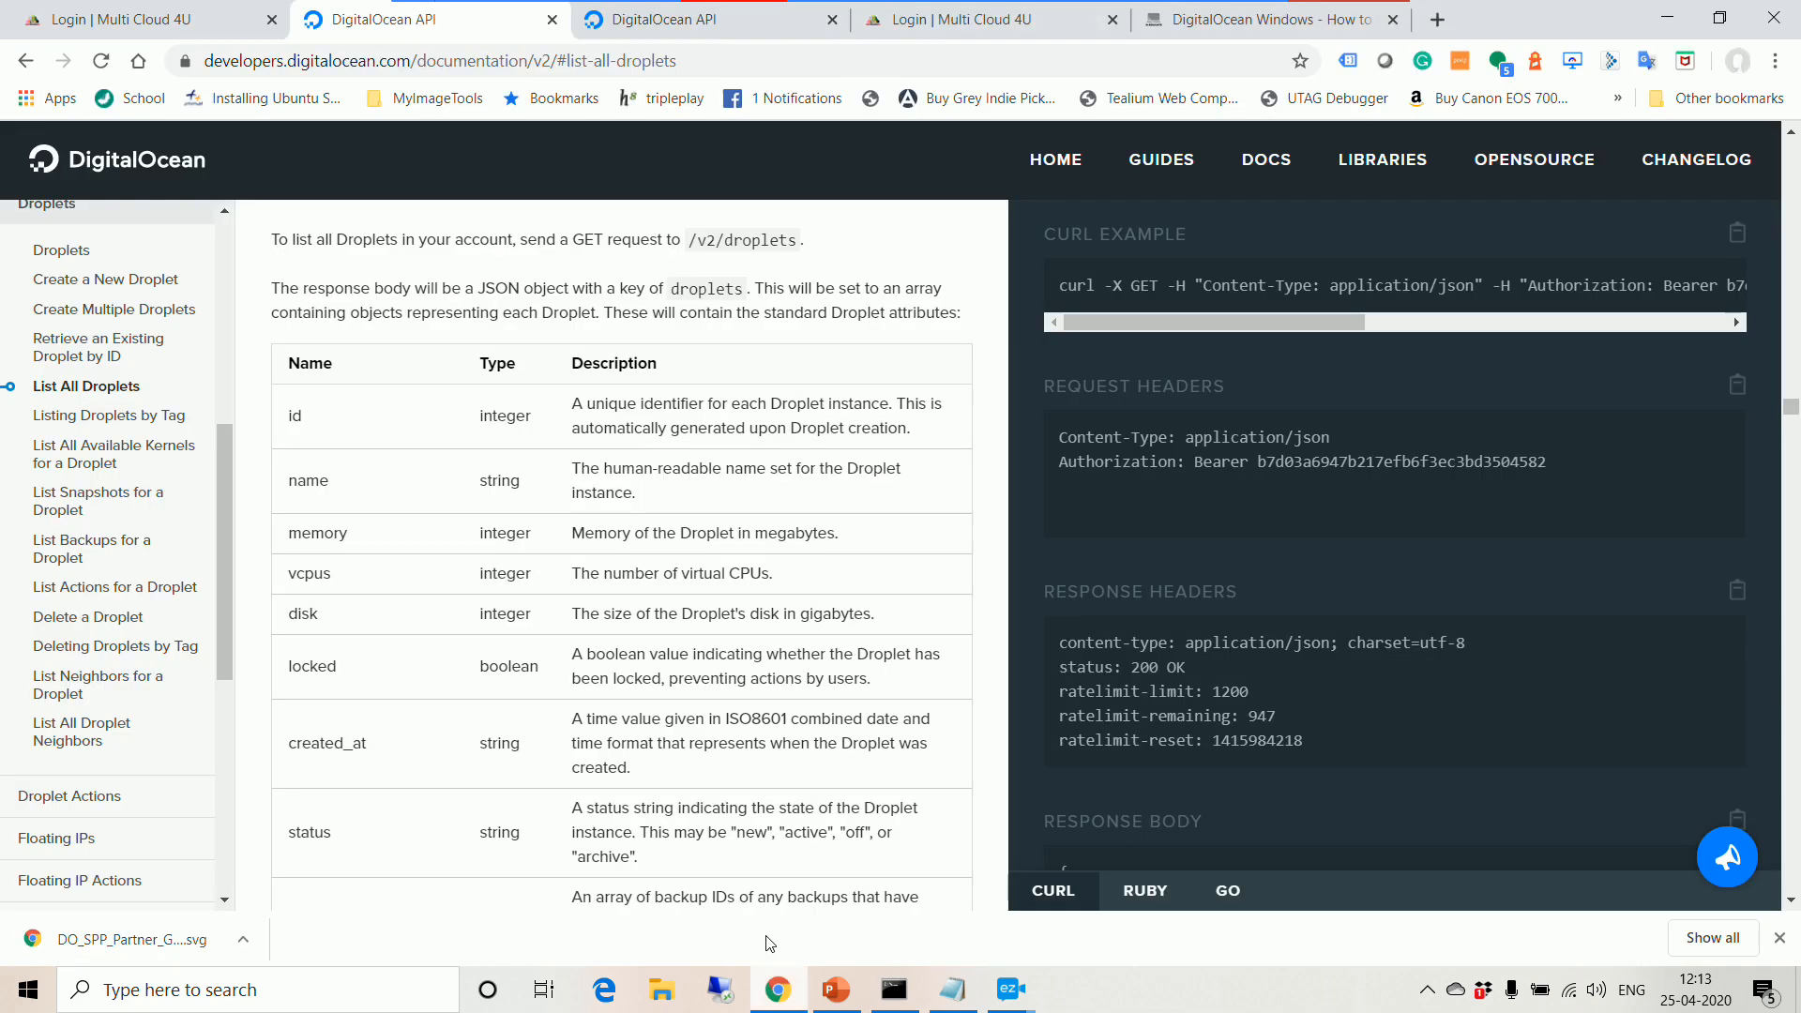
Step: Search 'json to csv' in a new tab and open json-csv.com's JSON to CSV Converter
left_click(1437, 20)
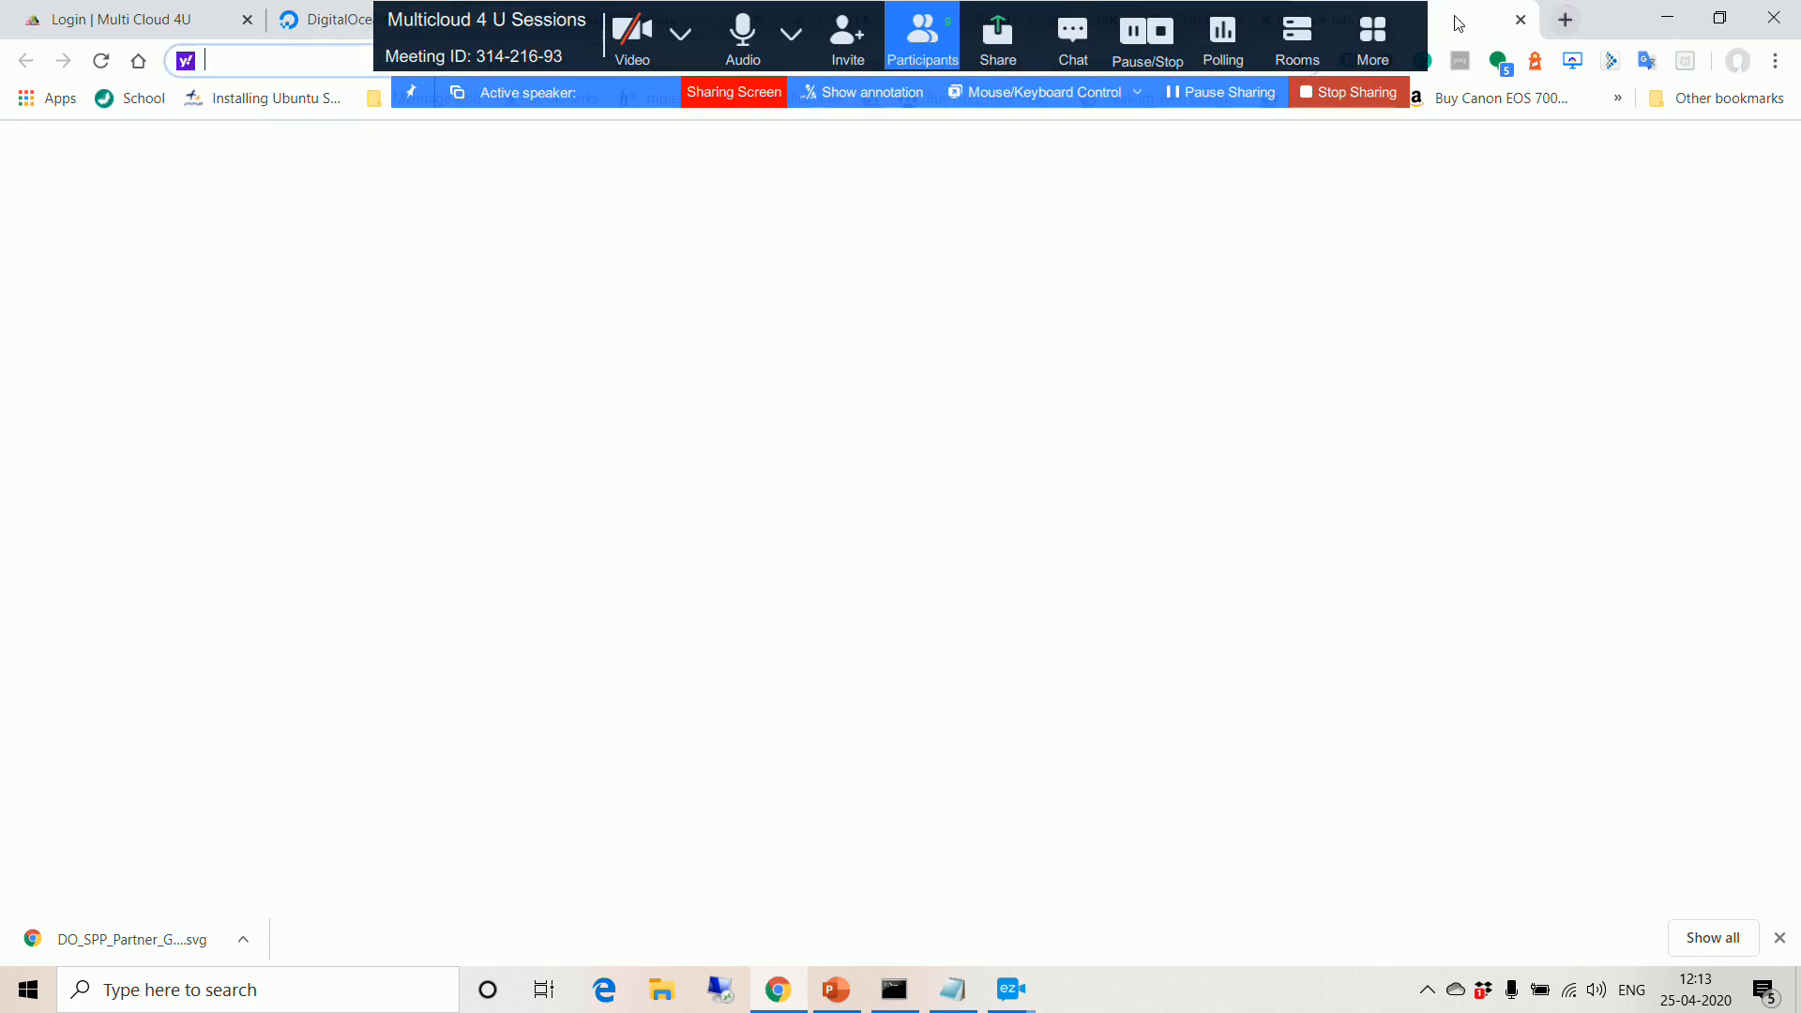
type("json ")
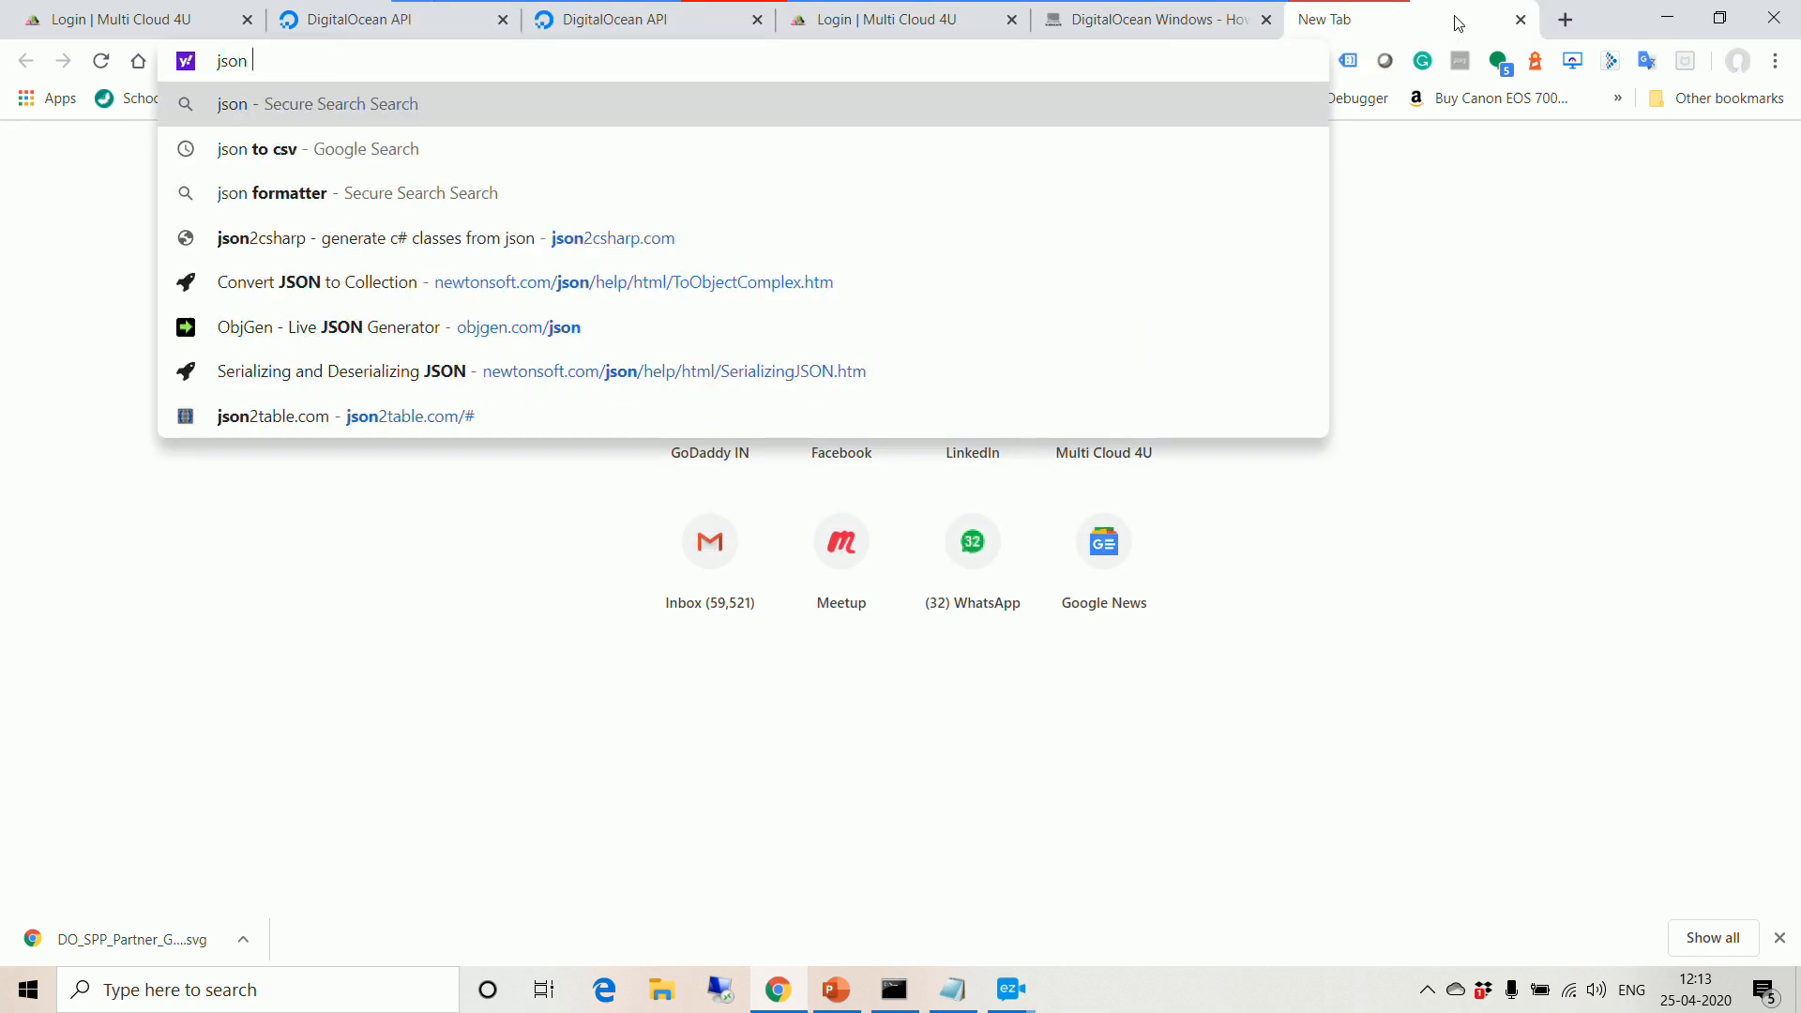
type("to csv")
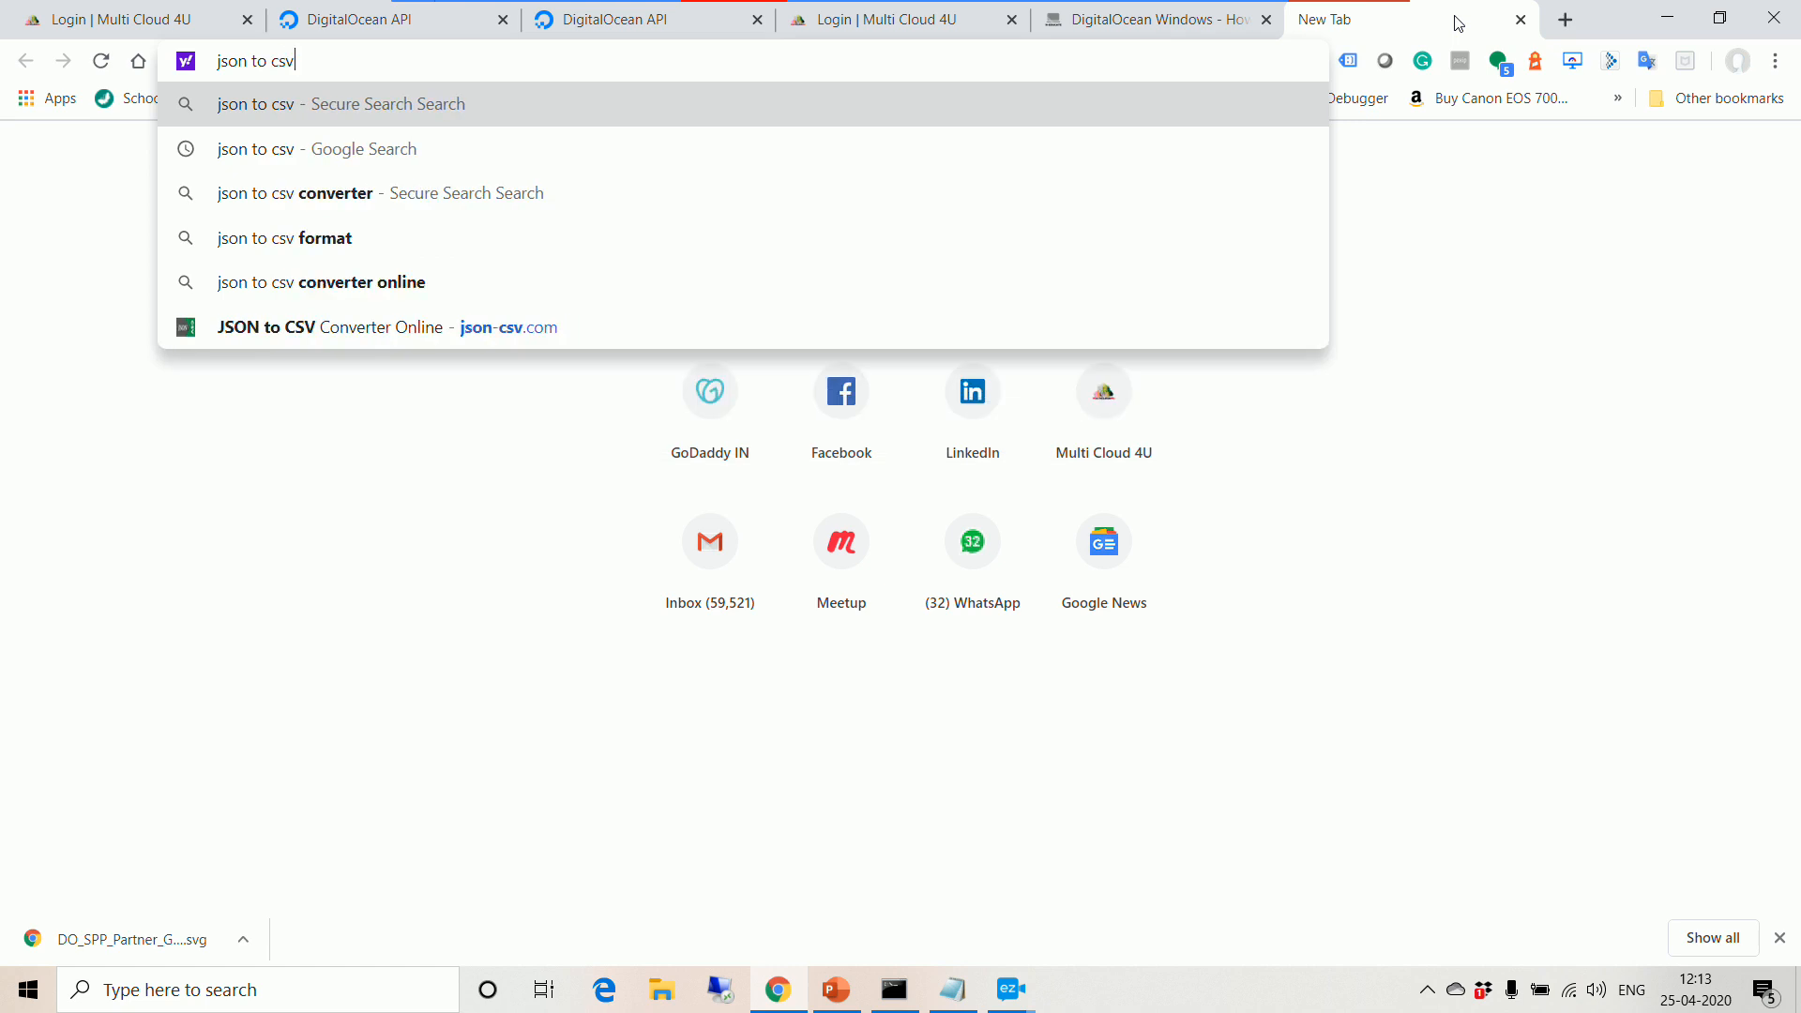
key("Return")
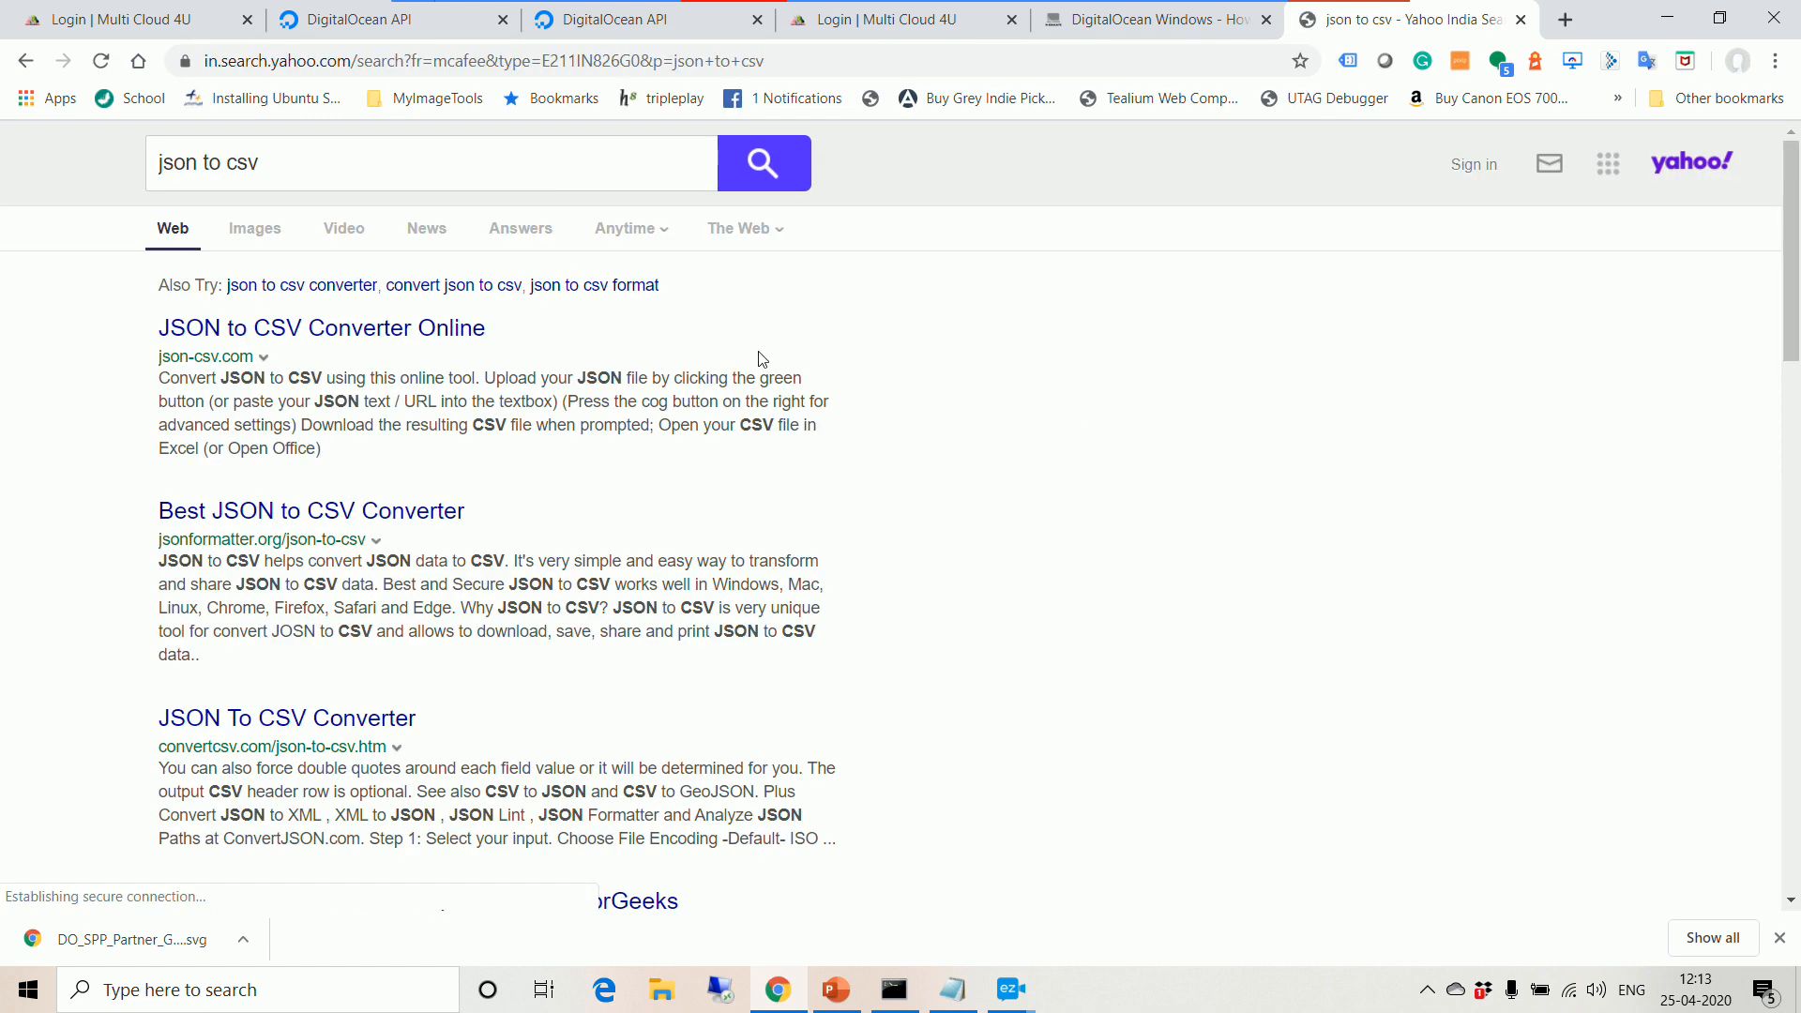
left_click(333, 330)
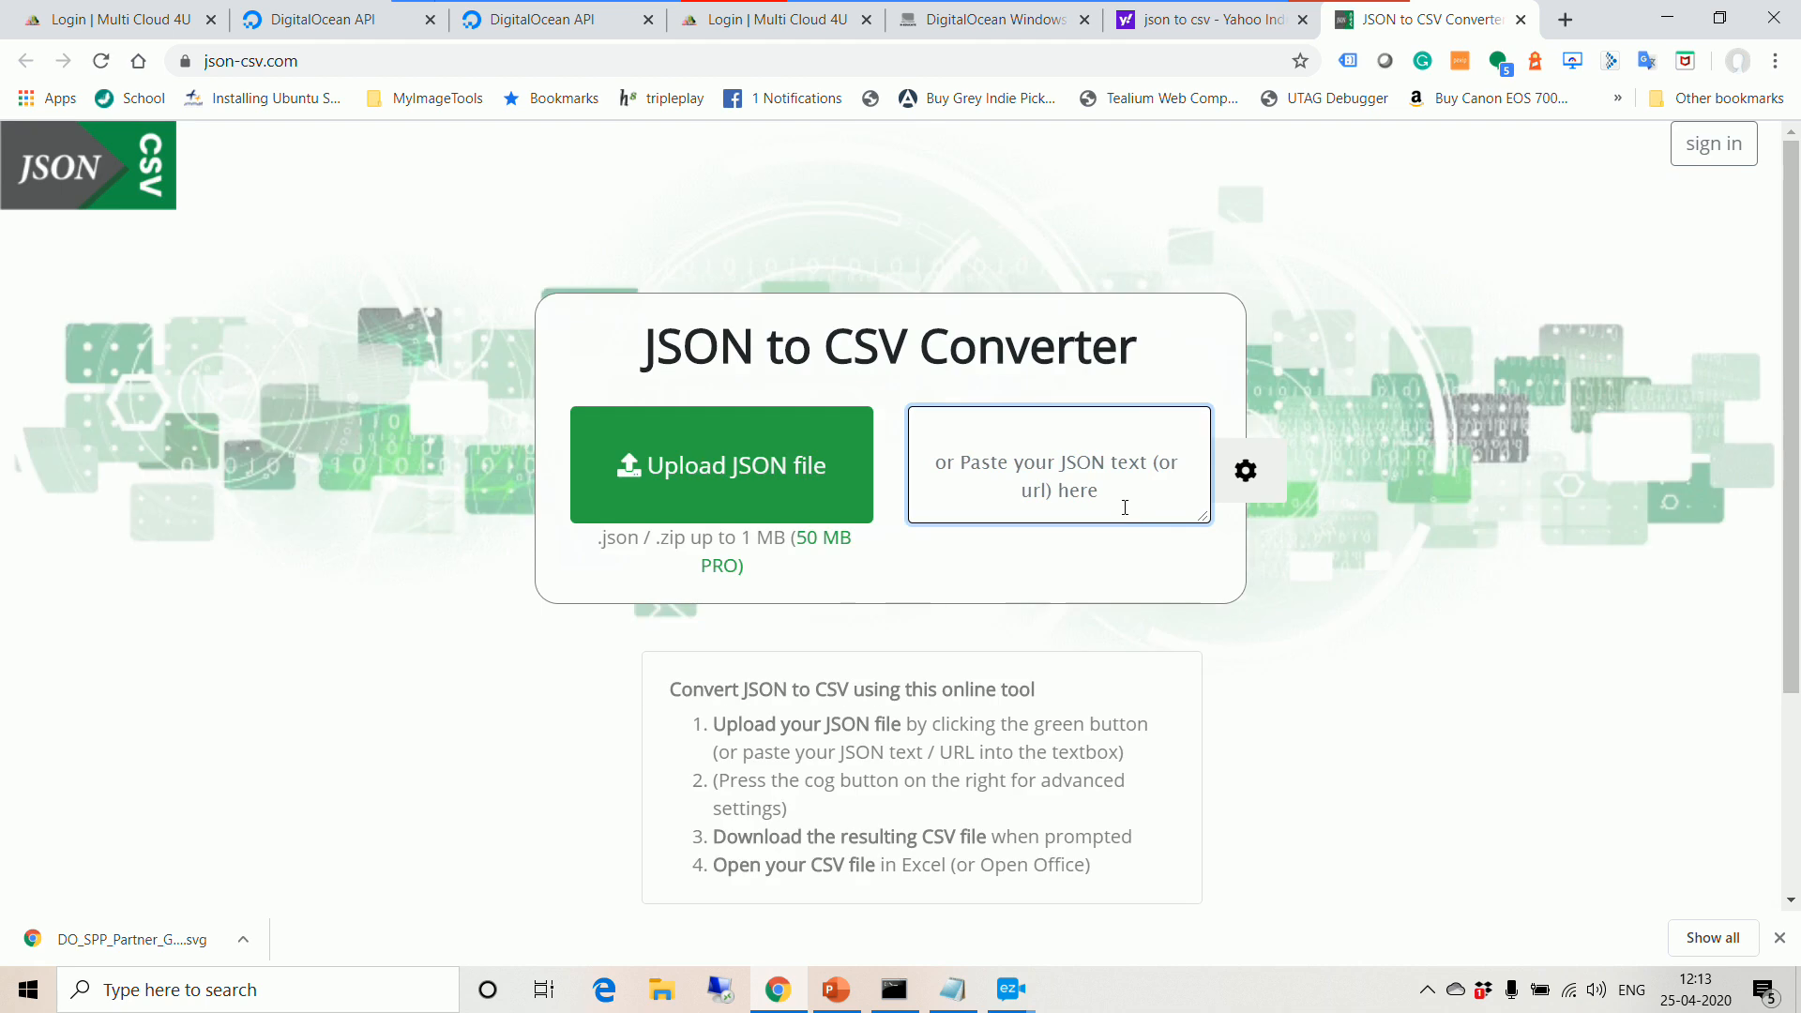
Step: Paste the droplet JSON to get a table from droplets__id 189900458 through meta__total 2
key("ctrl+v")
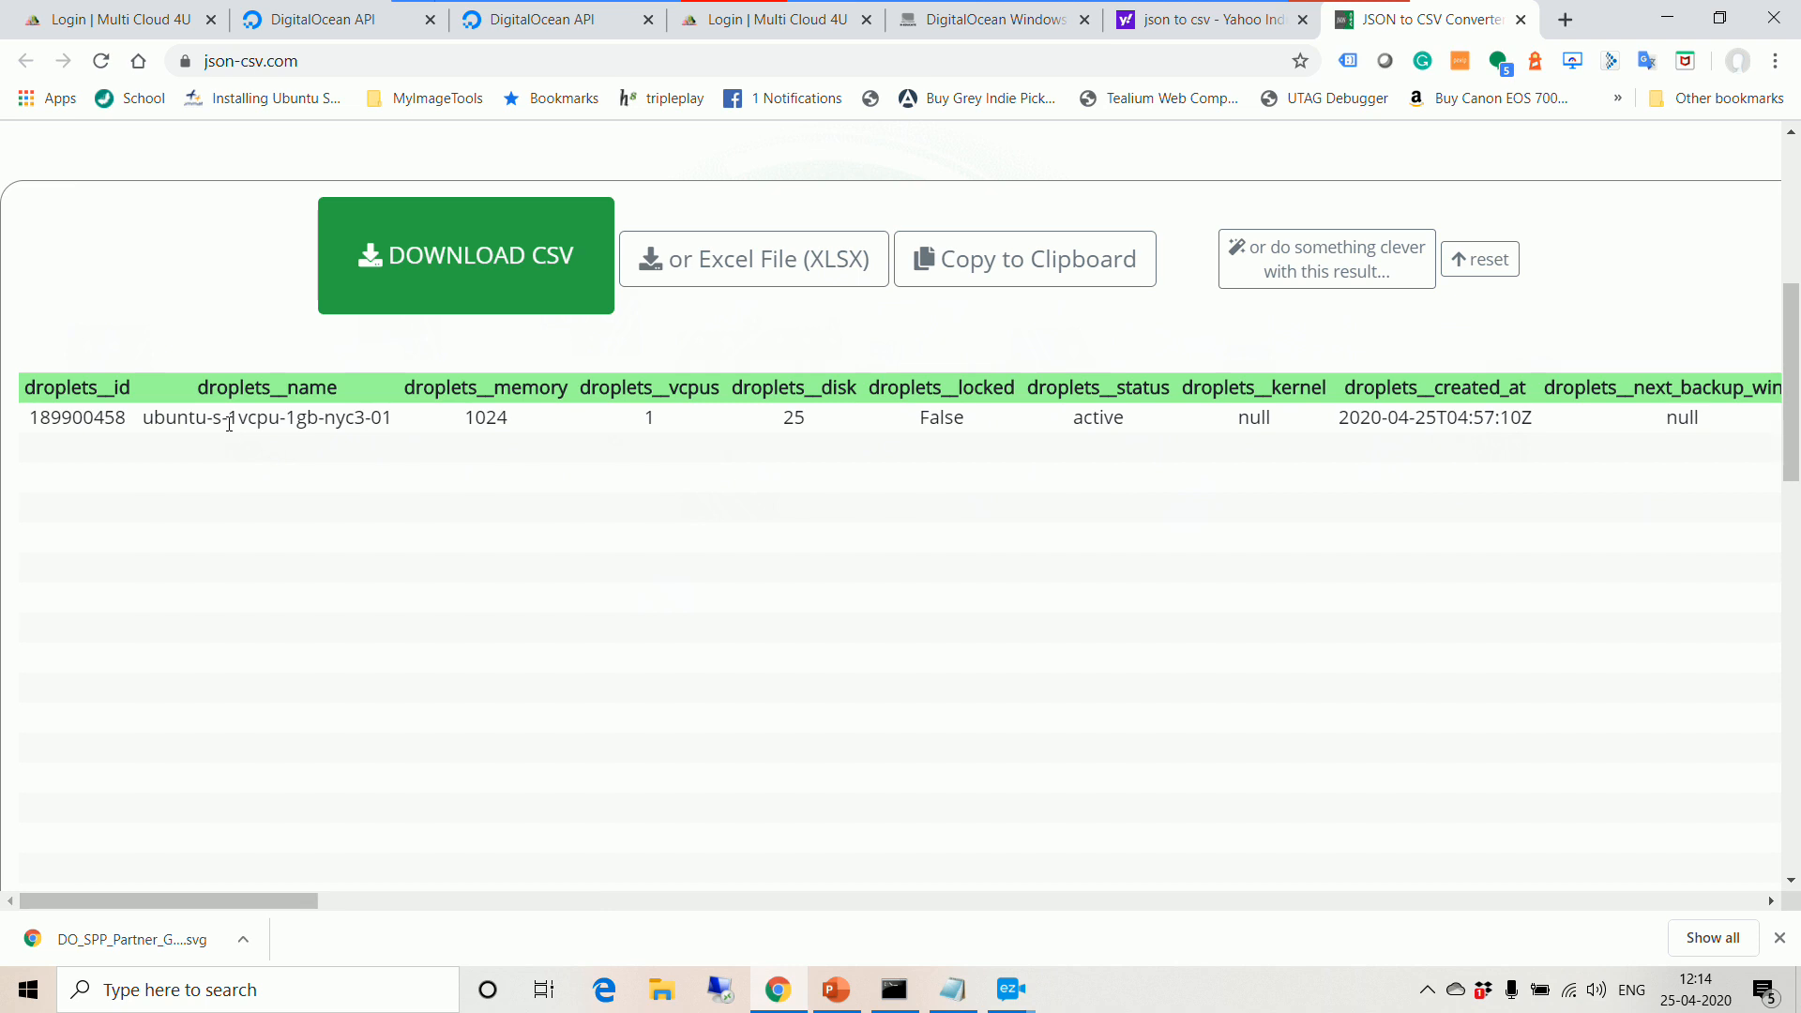
left_click_drag(293, 901, 75, 1010)
key("alt+Tab")
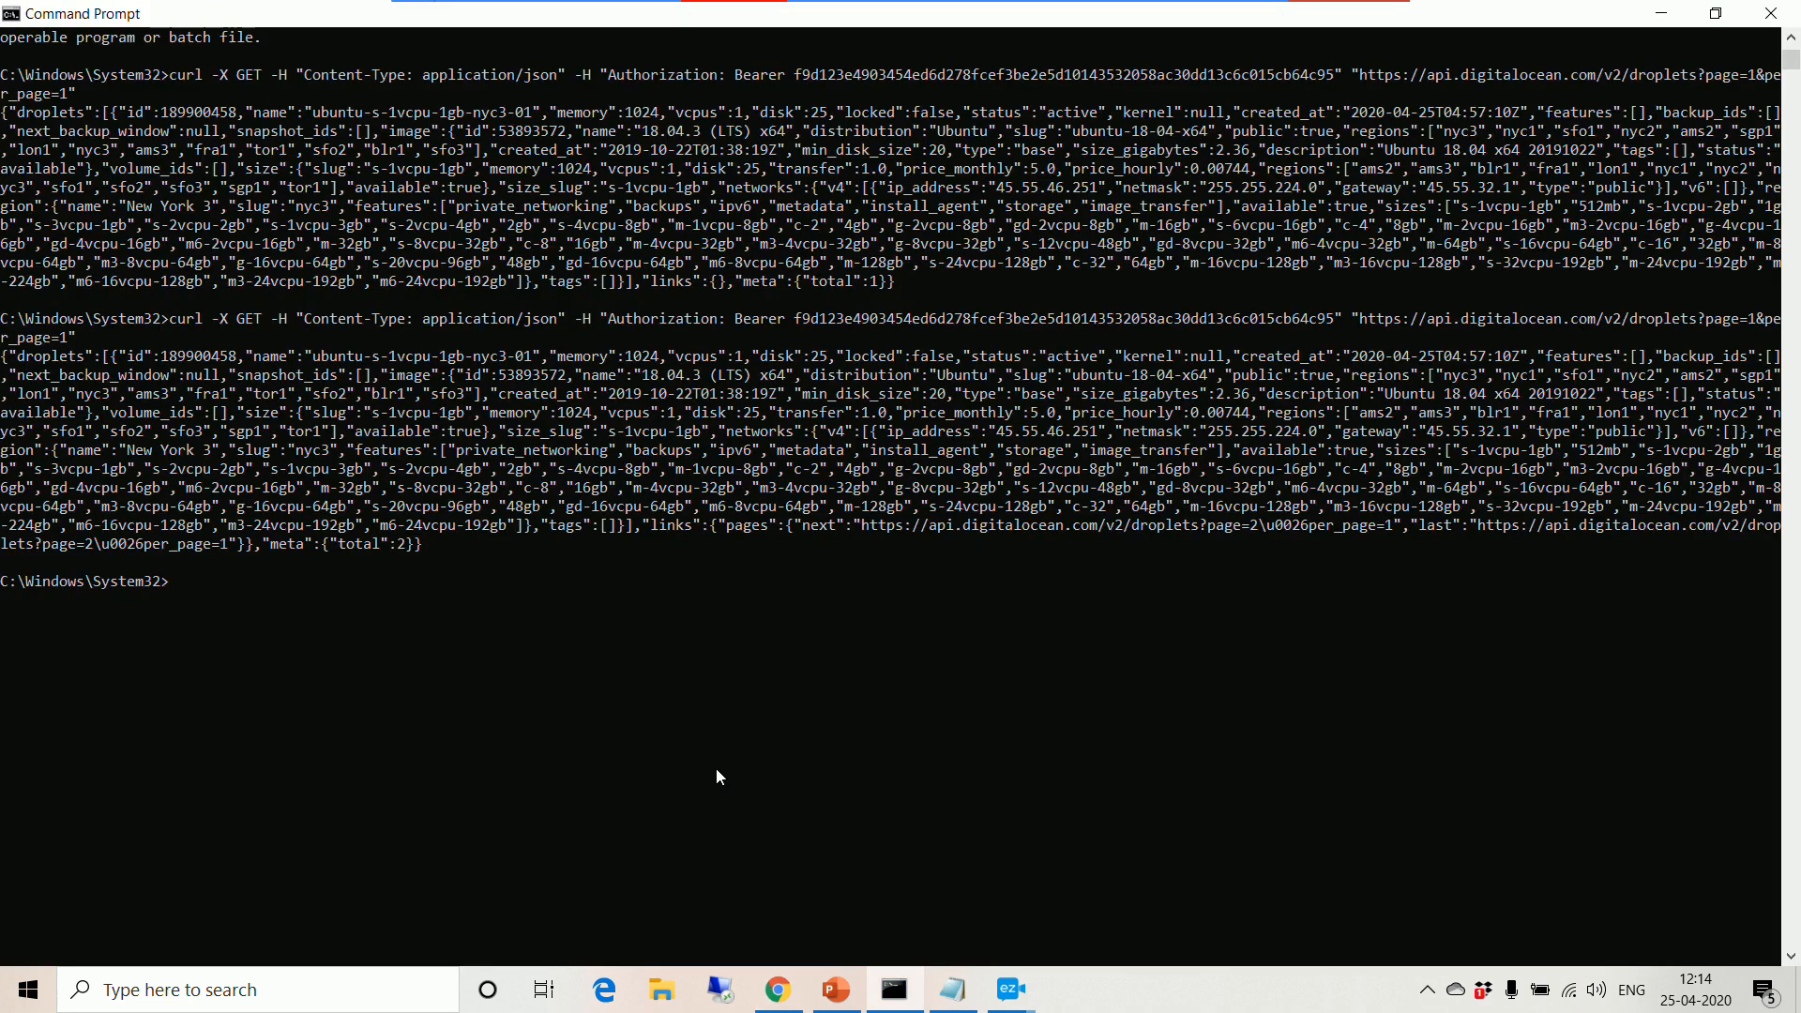
left_click(1660, 13)
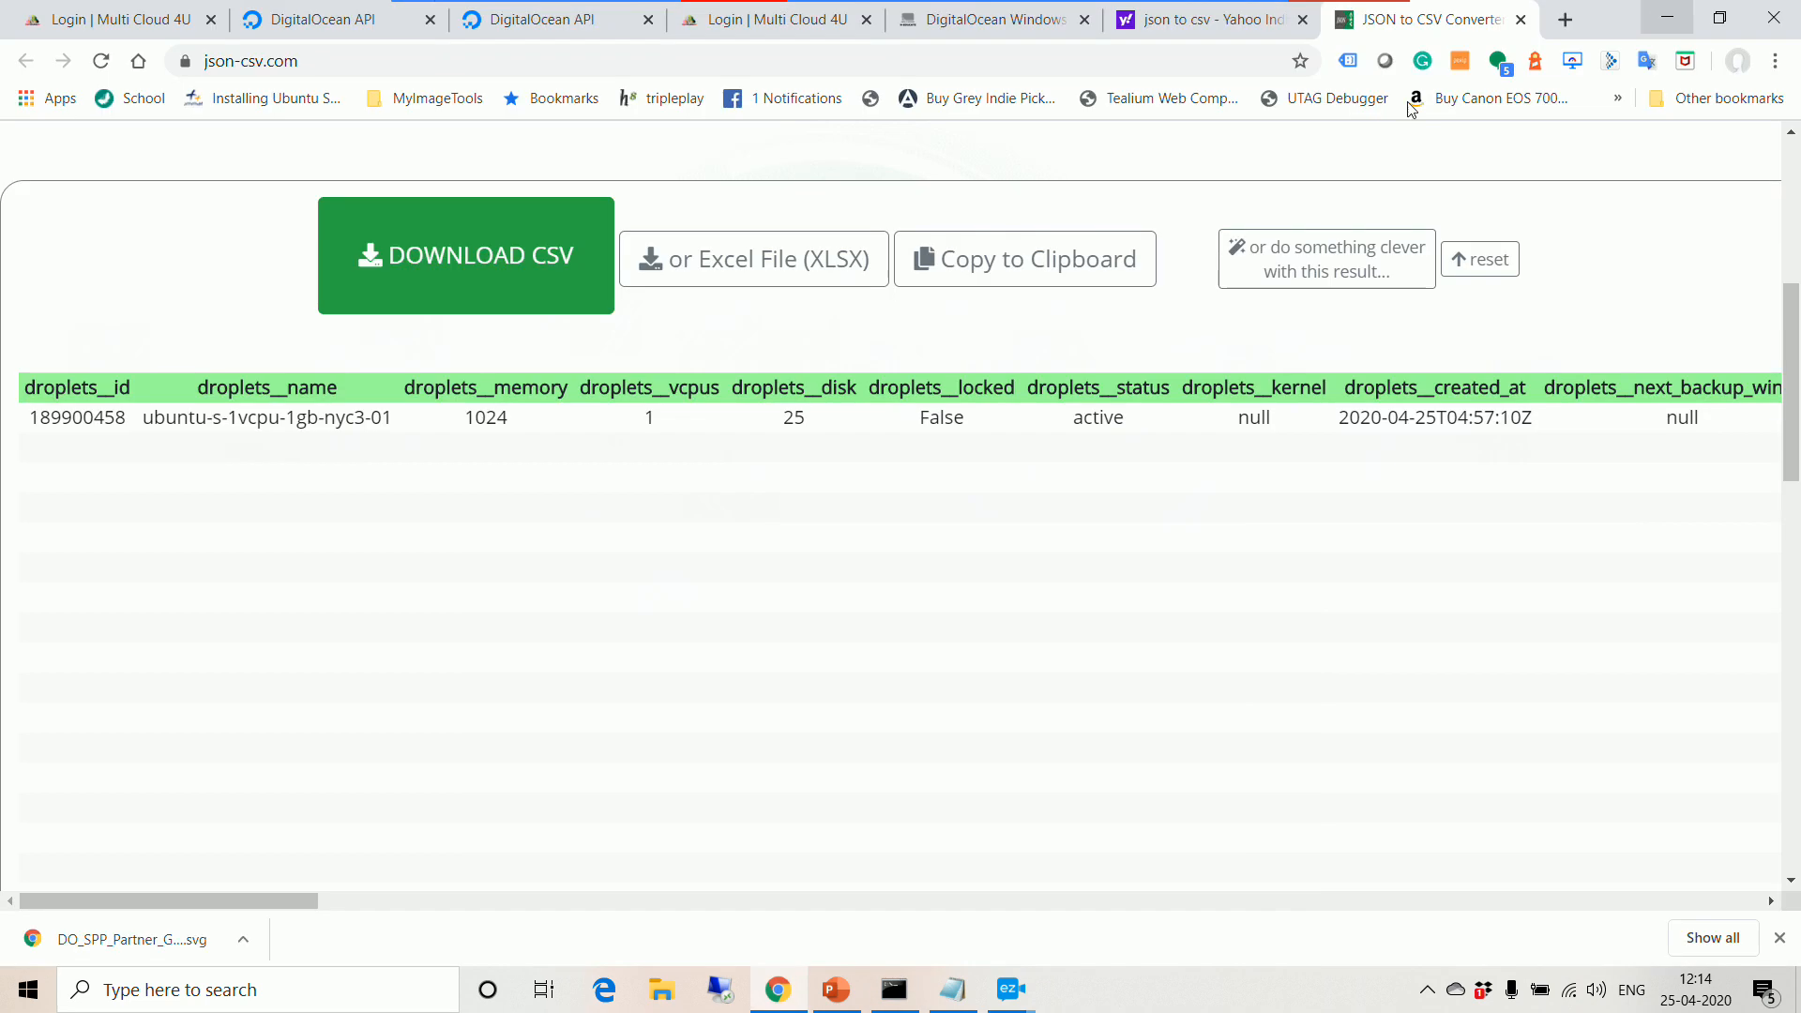
mouse_move(829, 41)
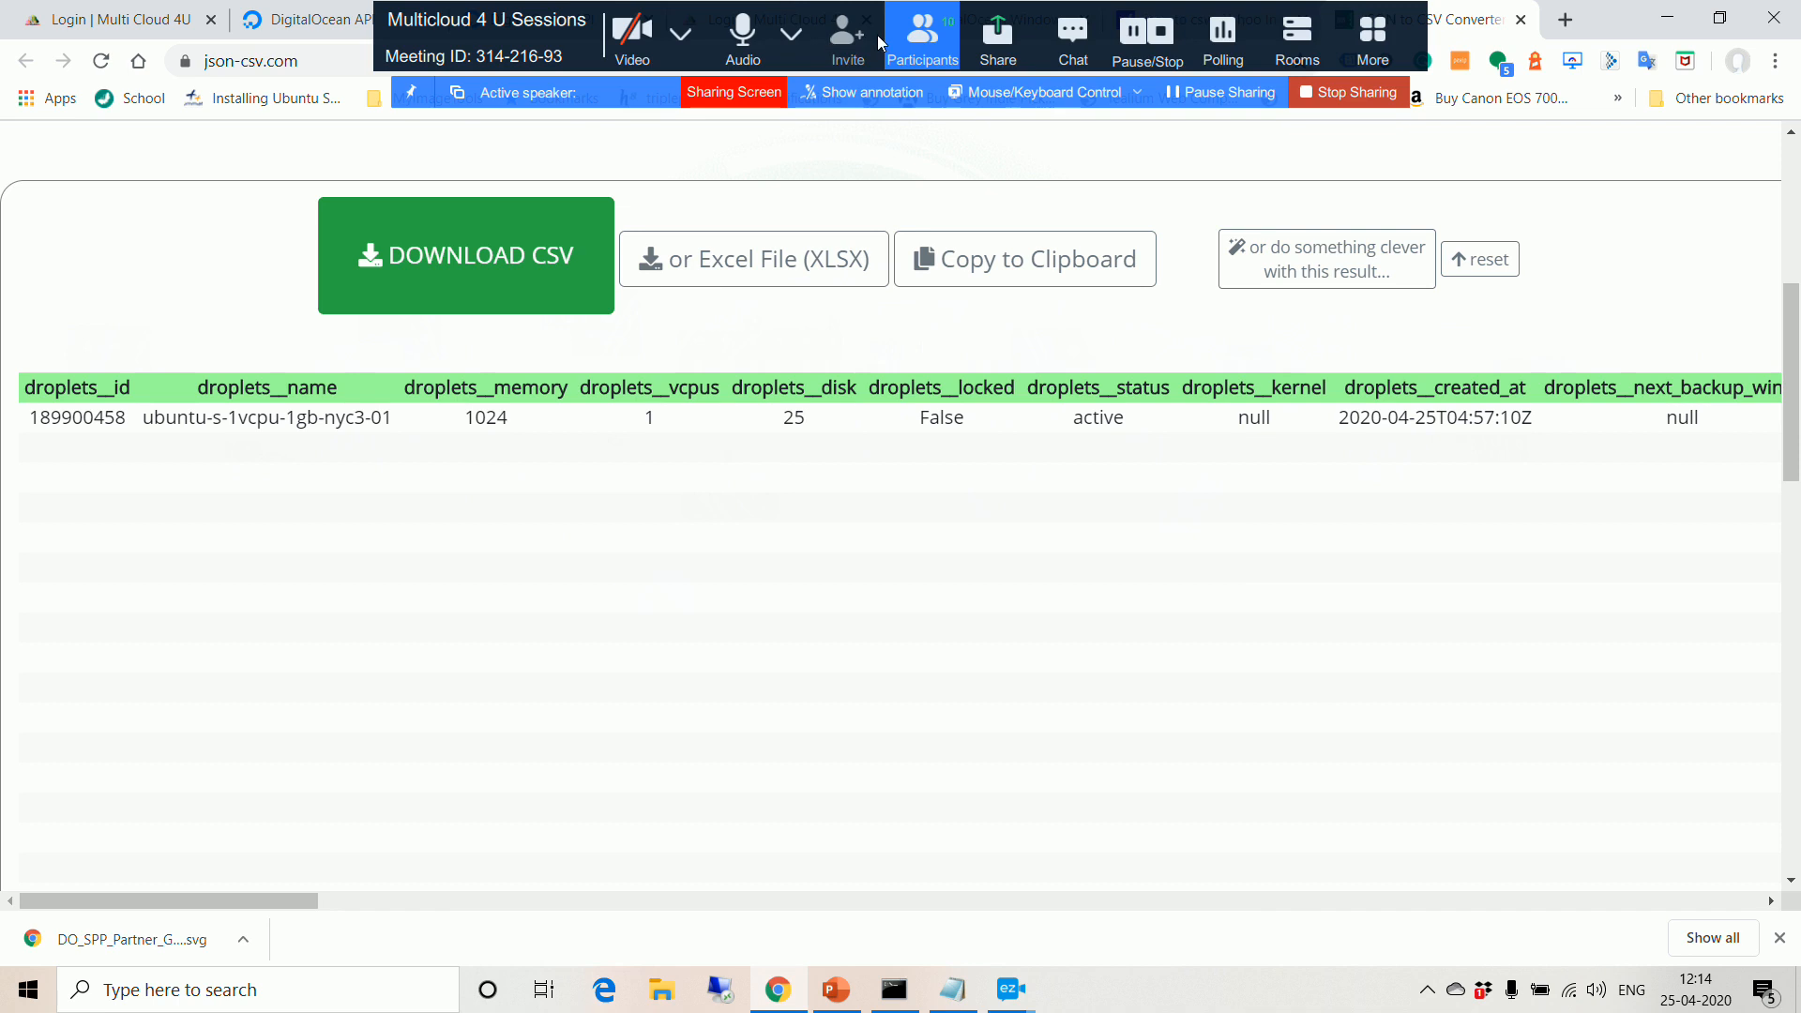
Step: In the 10-person Zoom participant list, unmute all, then mute everyone except the host
left_click(922, 45)
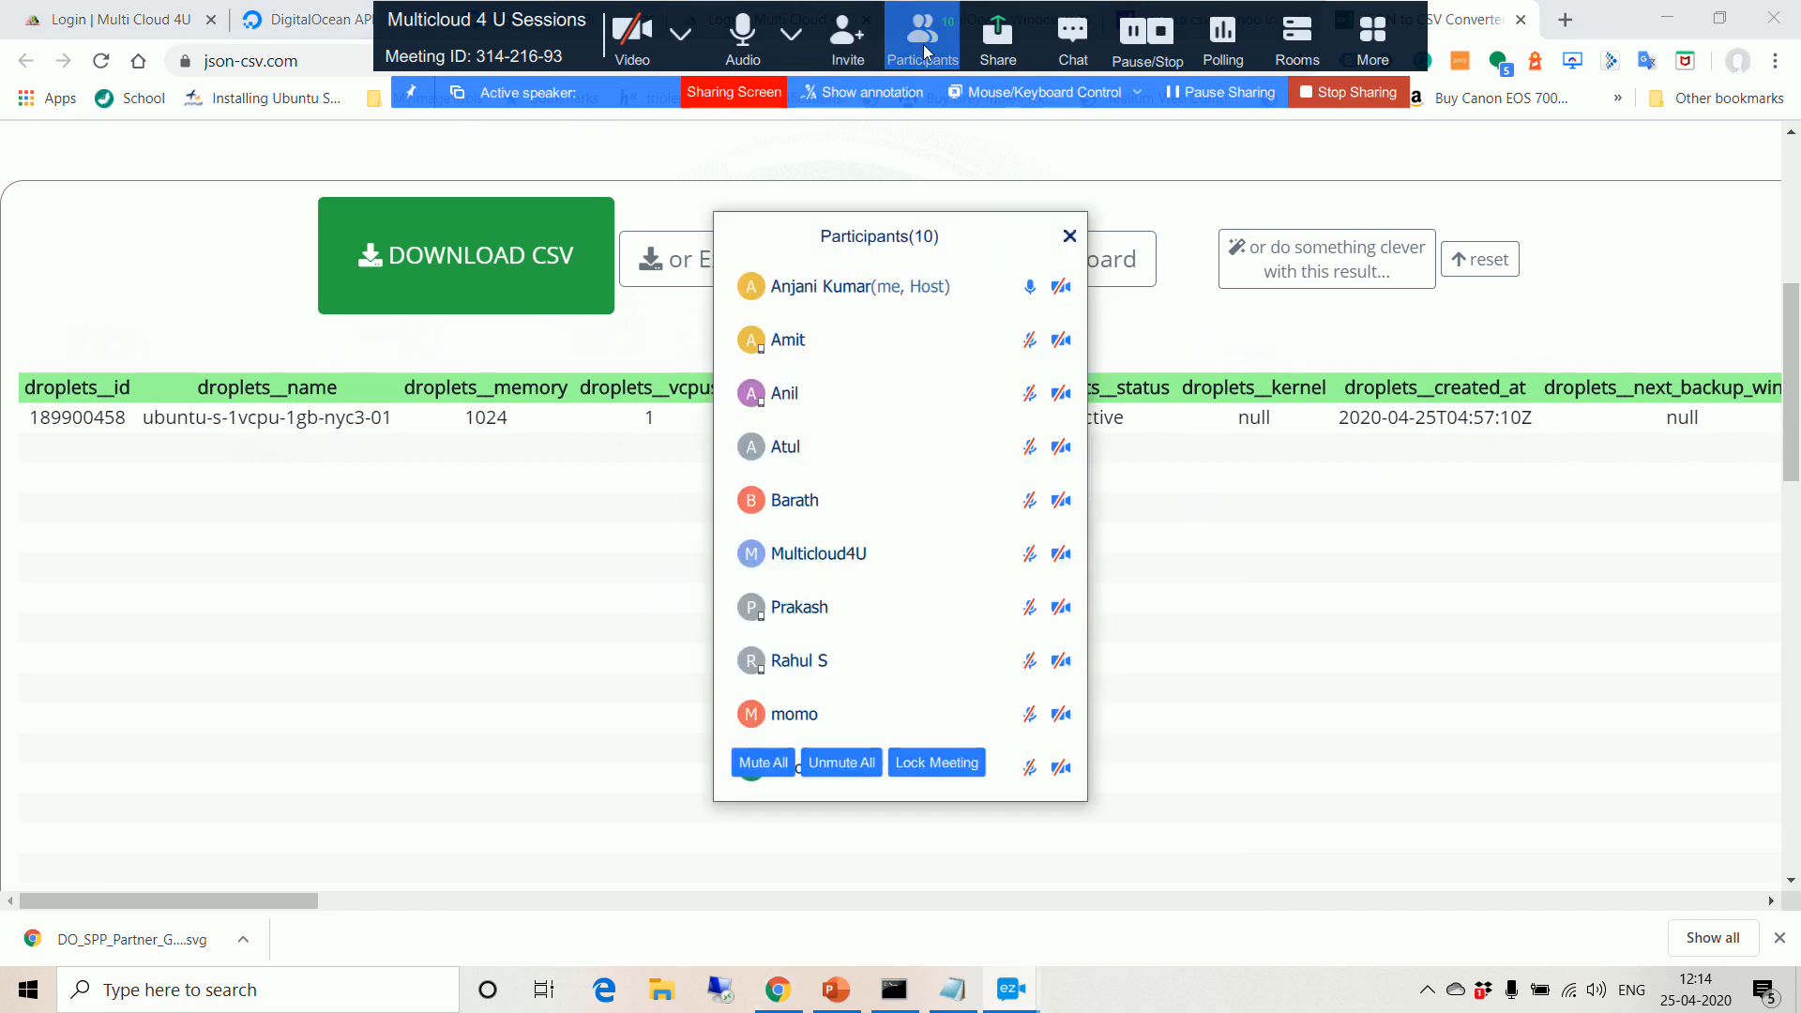
left_click(863, 760)
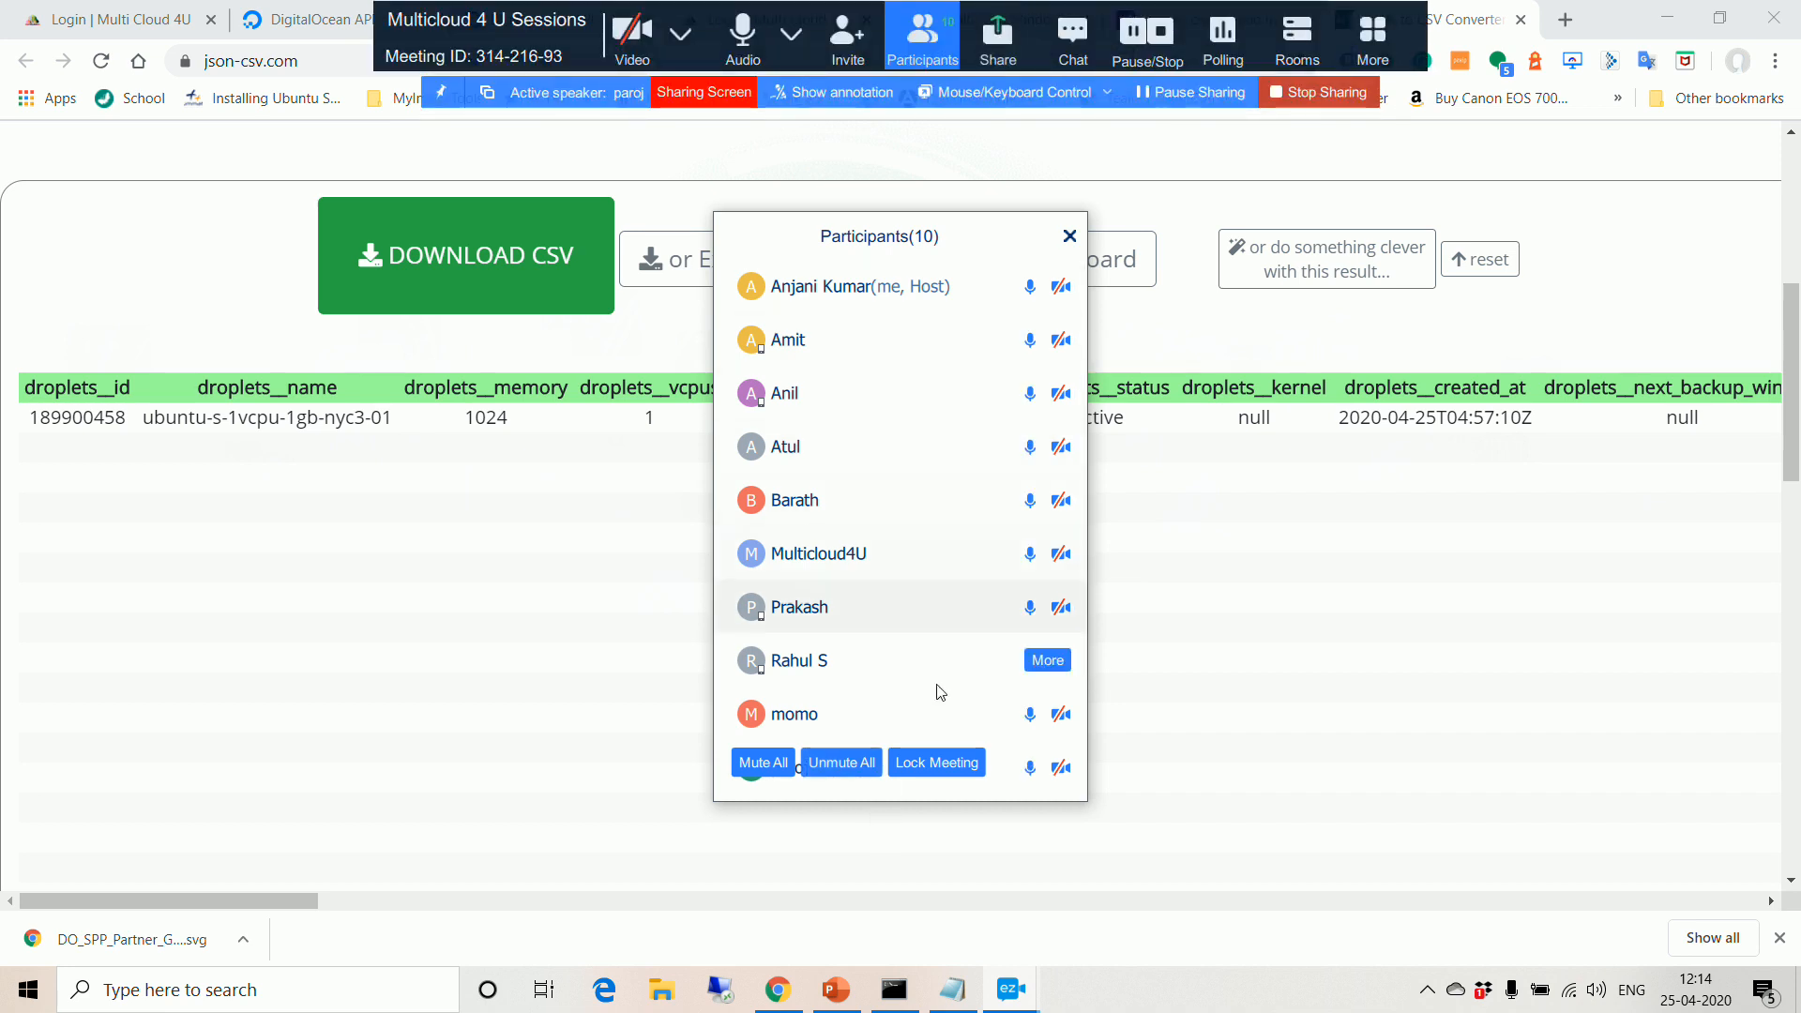
left_click(762, 764)
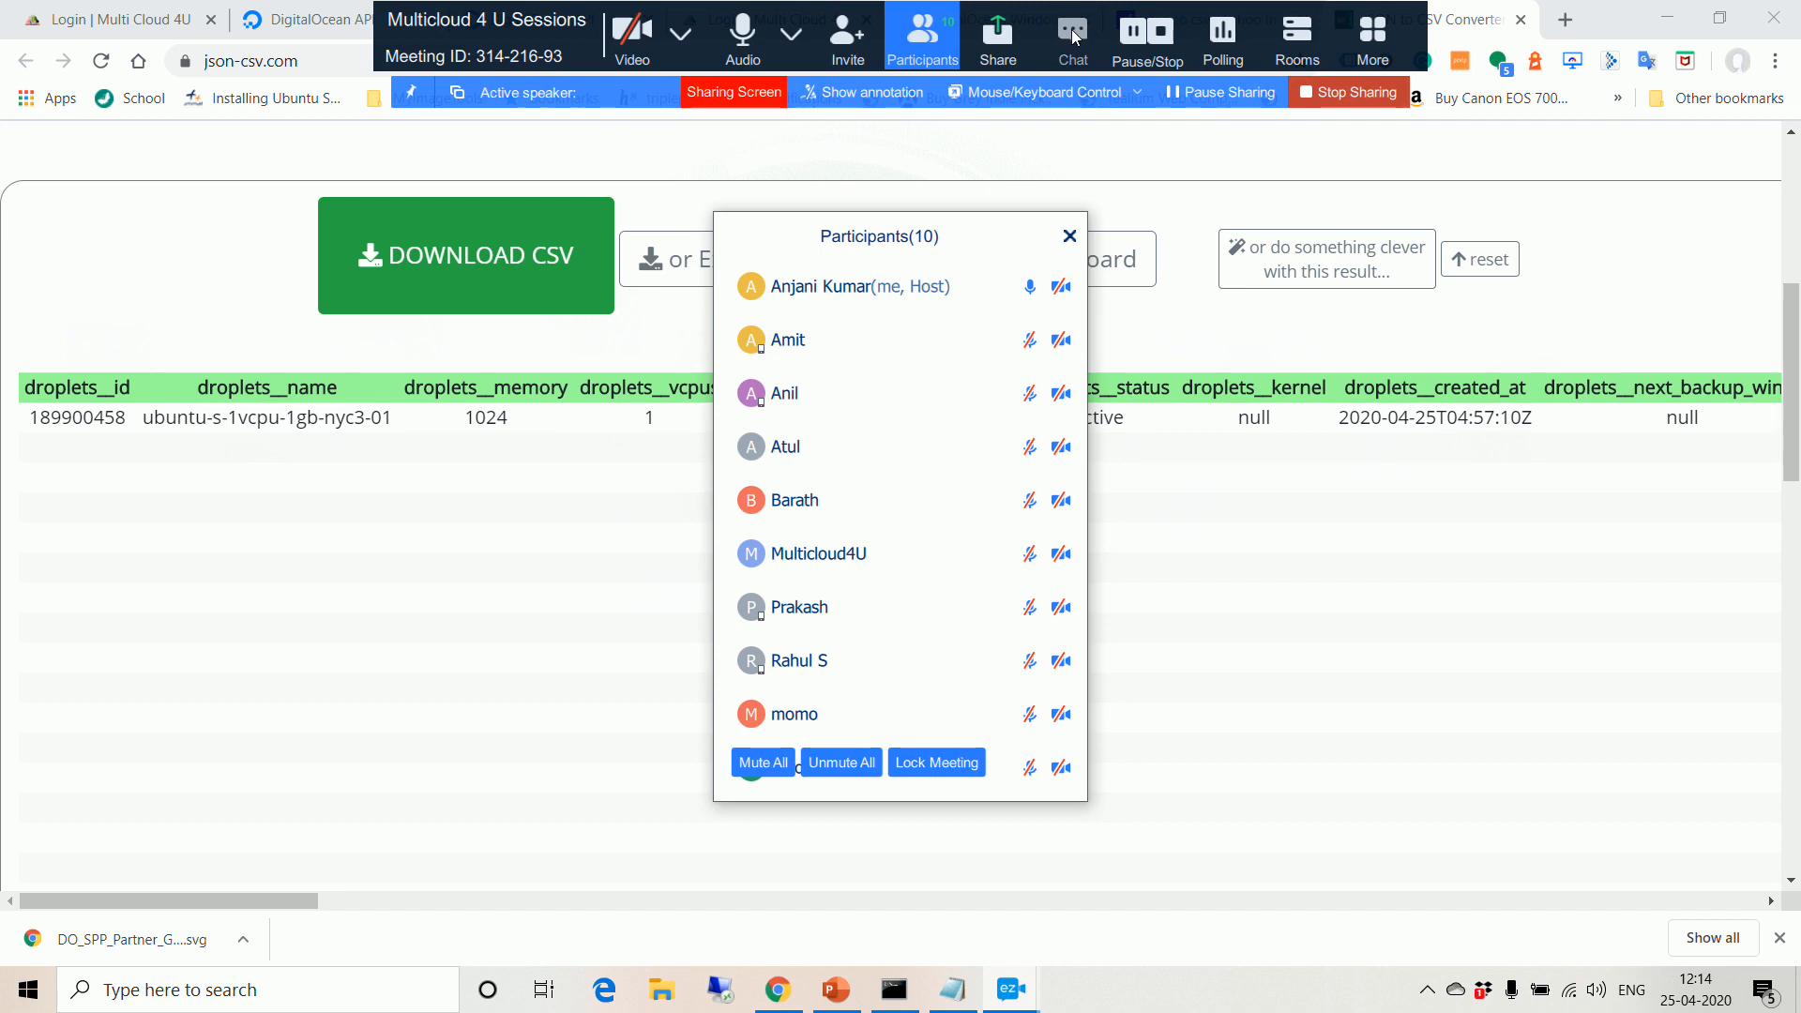
Step: Place the empty Zoom chat beside the participants list and start a blank Chrome tab
left_click(1075, 38)
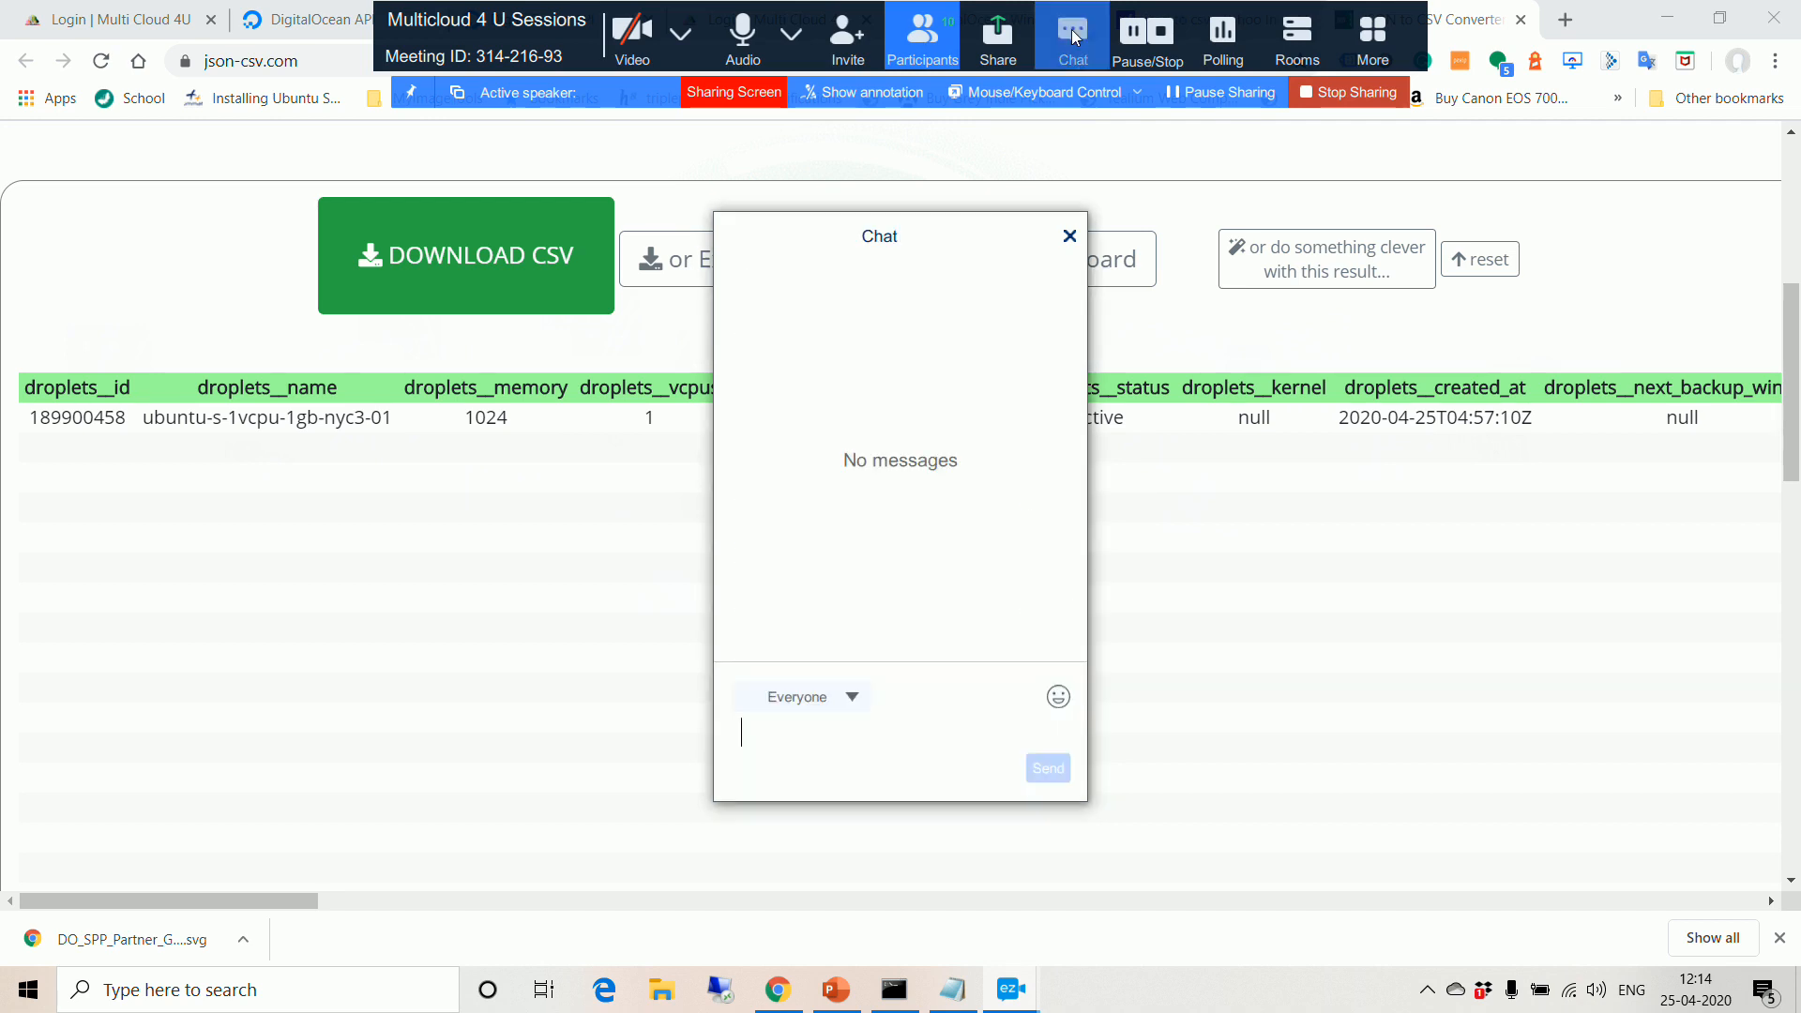
left_click_drag(929, 233, 468, 255)
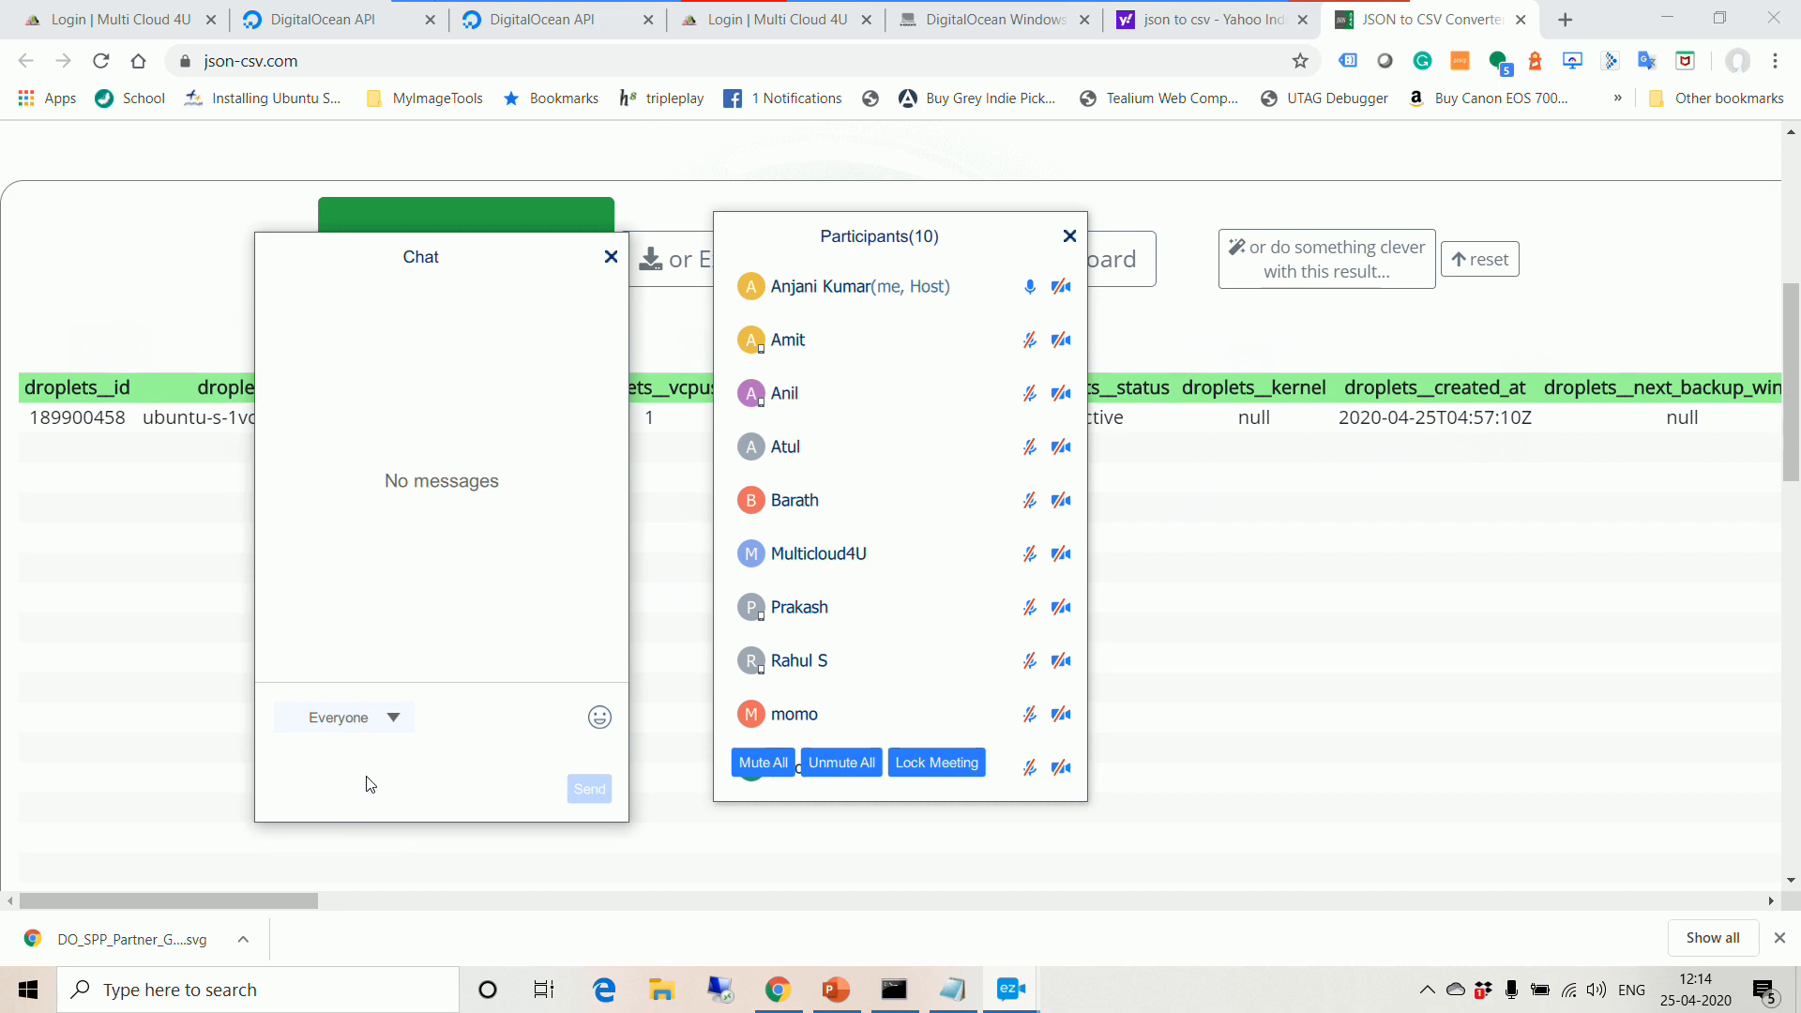
left_click(1564, 19)
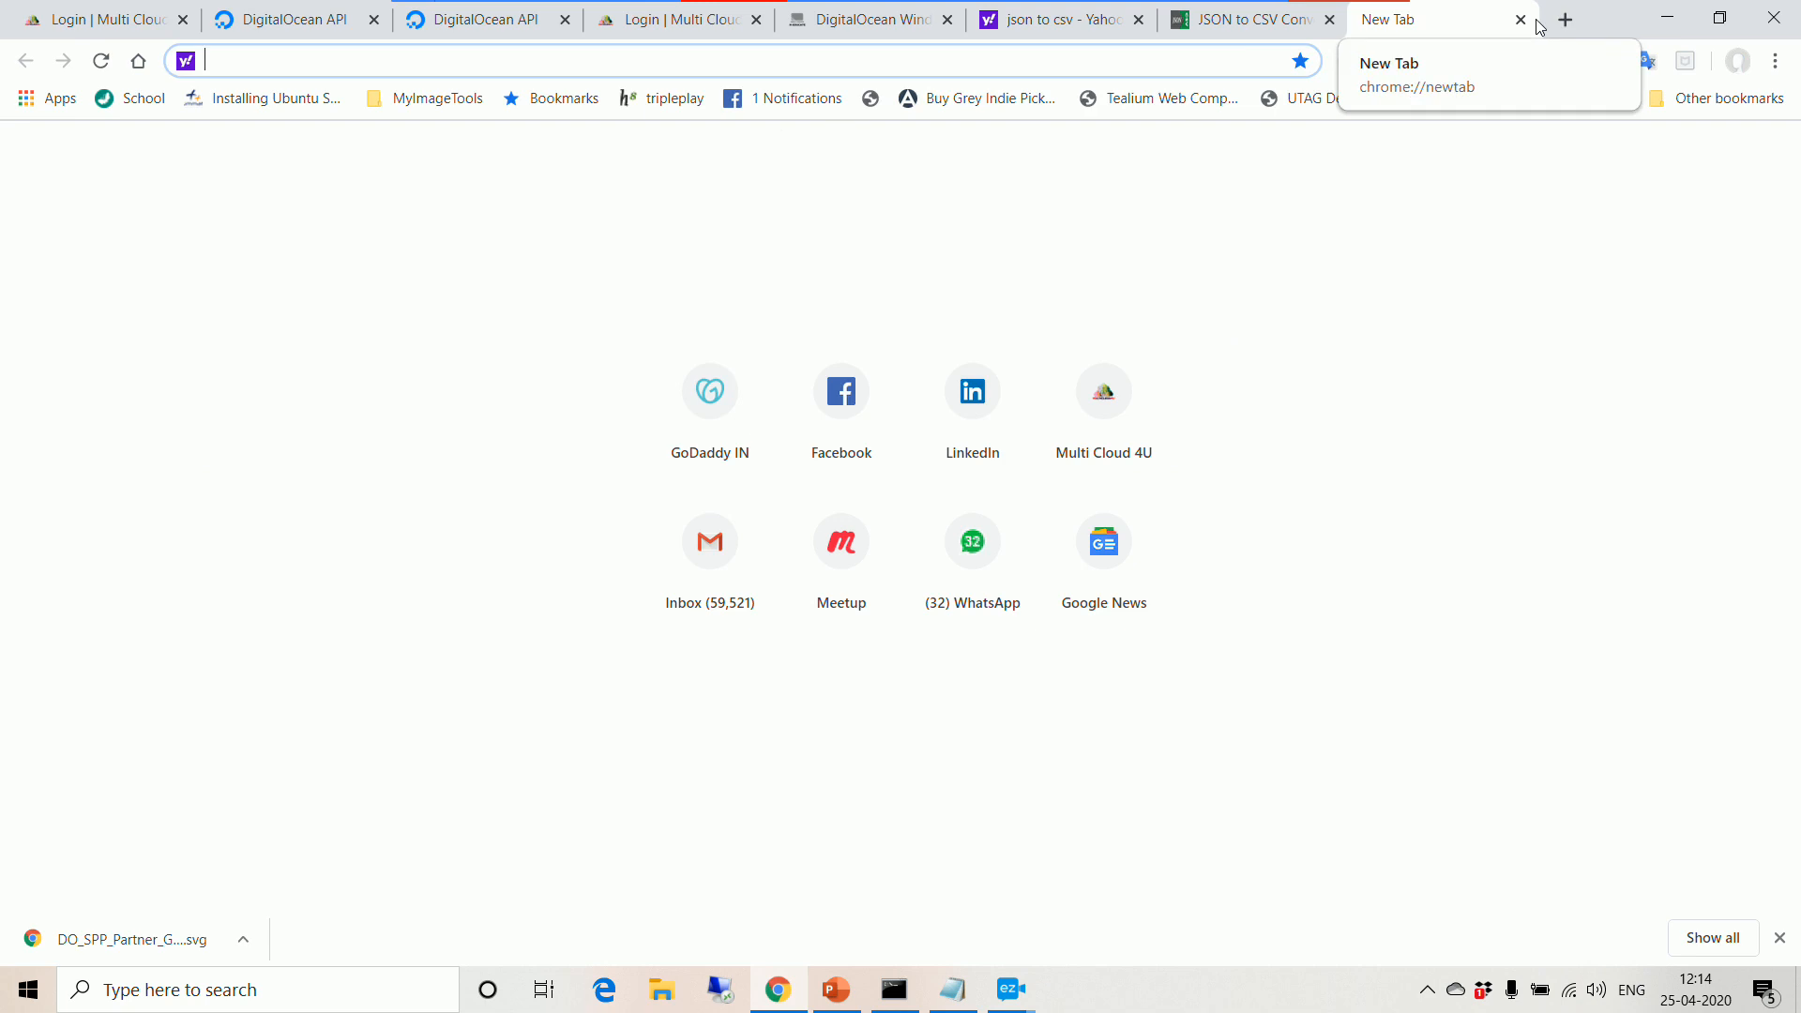
Step: Load facebook.com from the 'fa' address-bar suggestion, then close that tab
type("facebook.com")
key("Return")
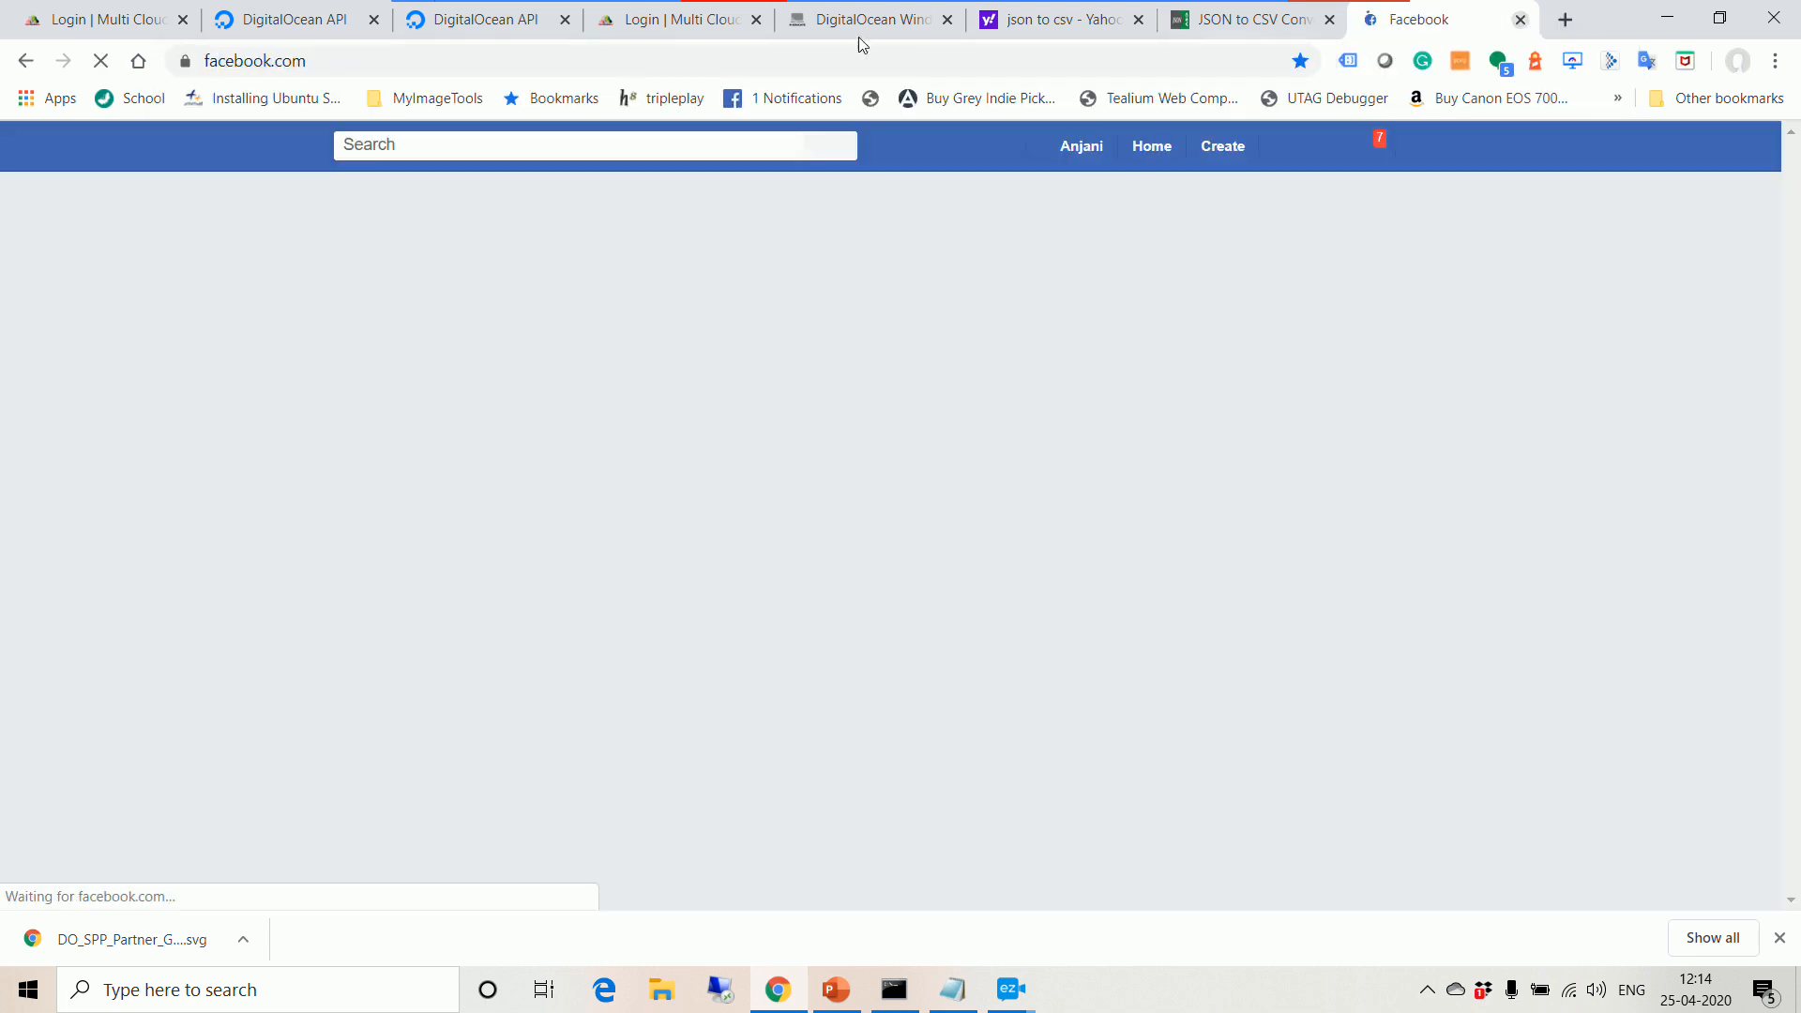
key("ctrl+w")
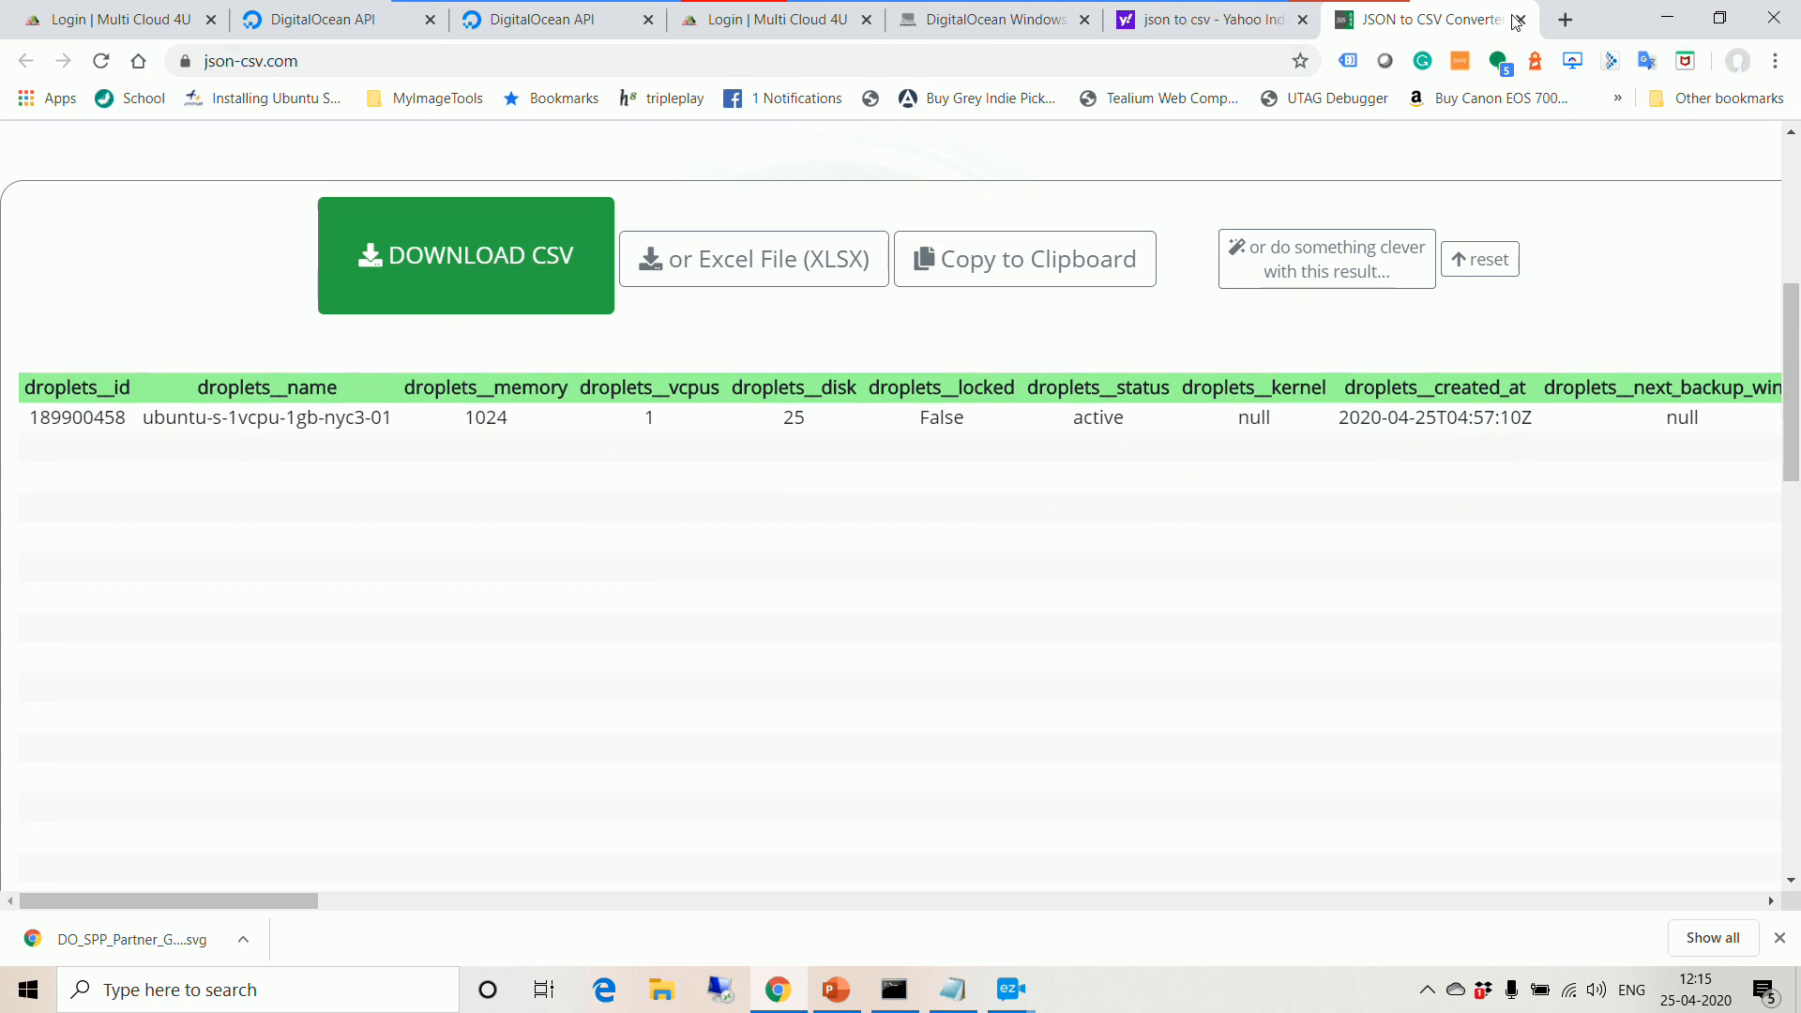
Step: Open the MultiCloud4U Facebook page and scroll to its pinned '3 Events 18th April' post
left_click(1563, 19)
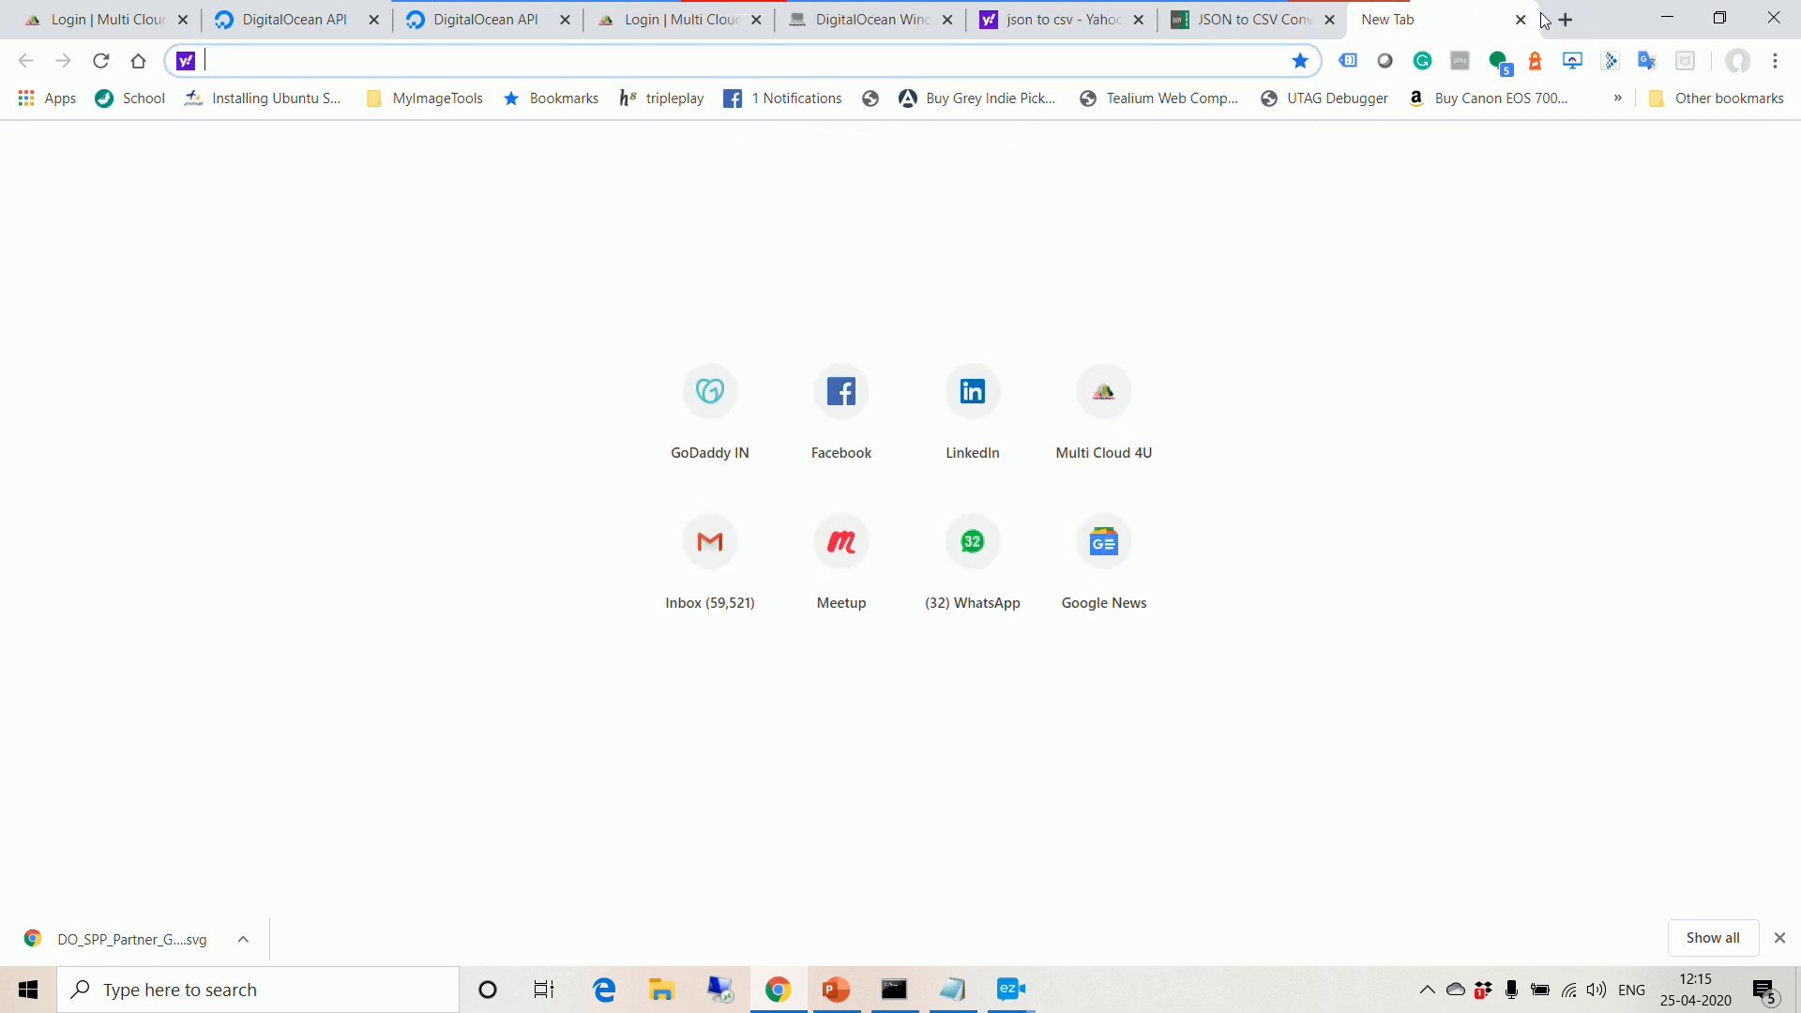
type("fa")
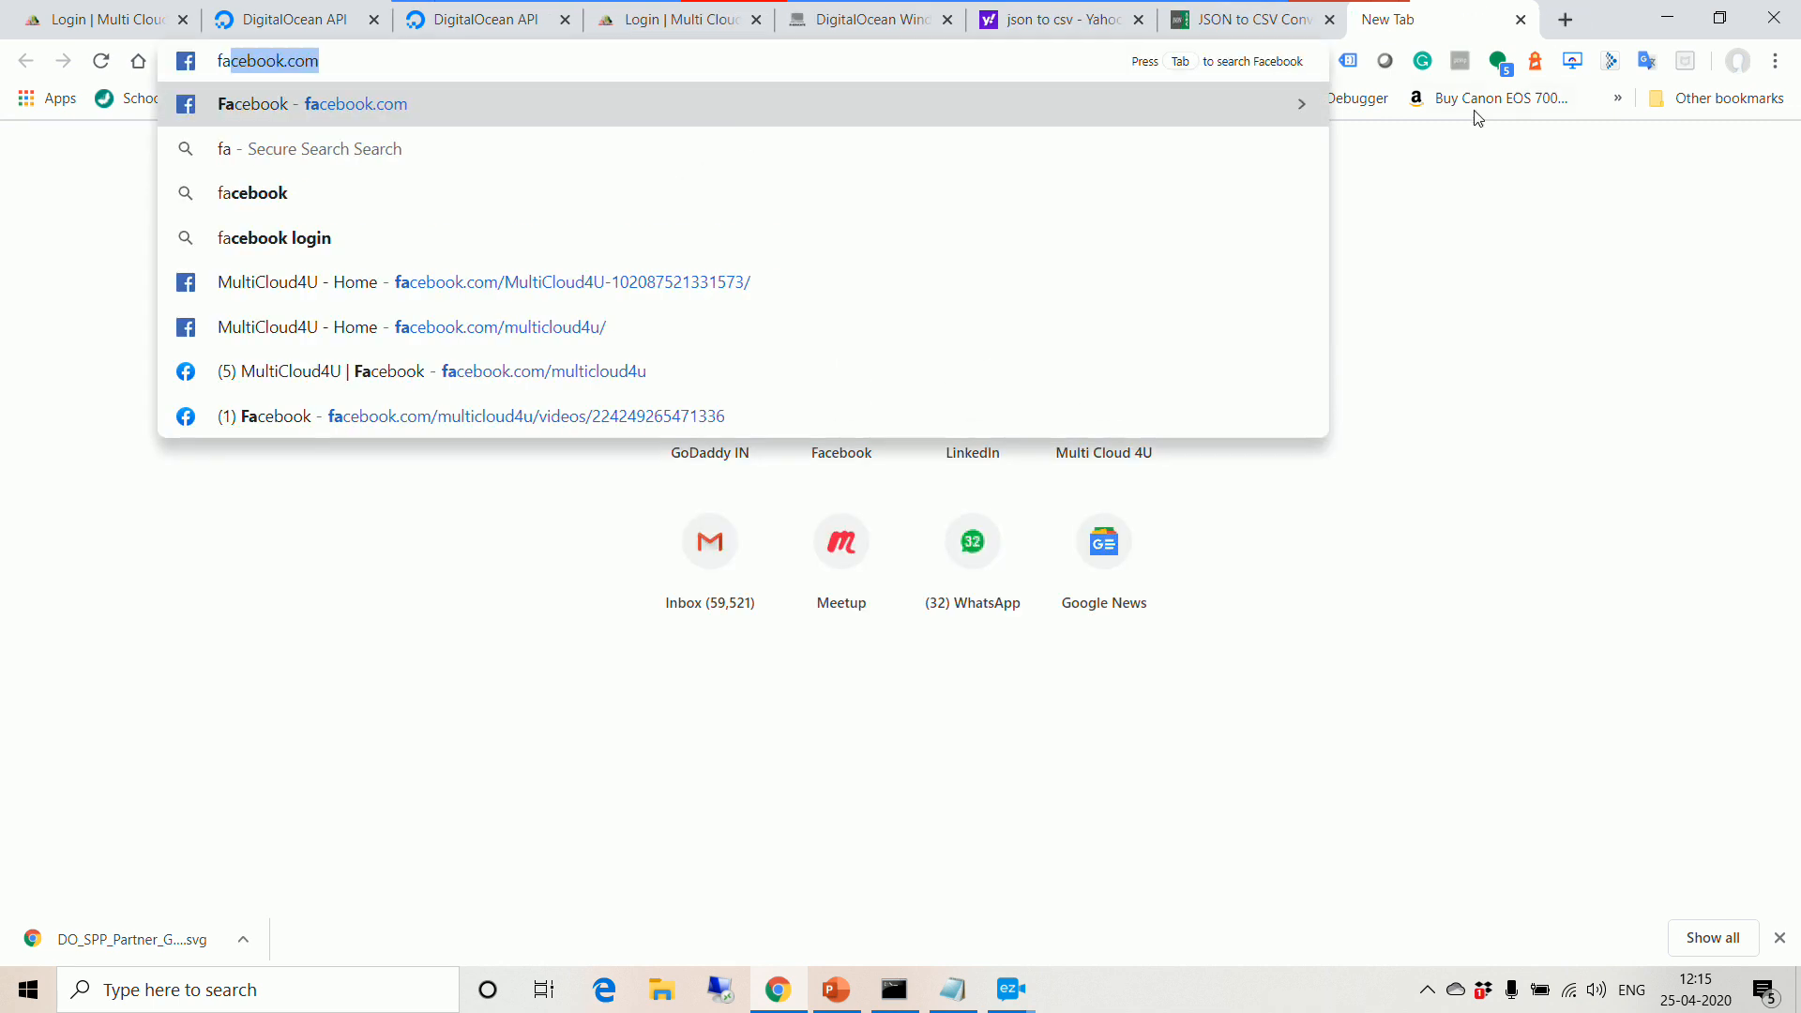
left_click(863, 314)
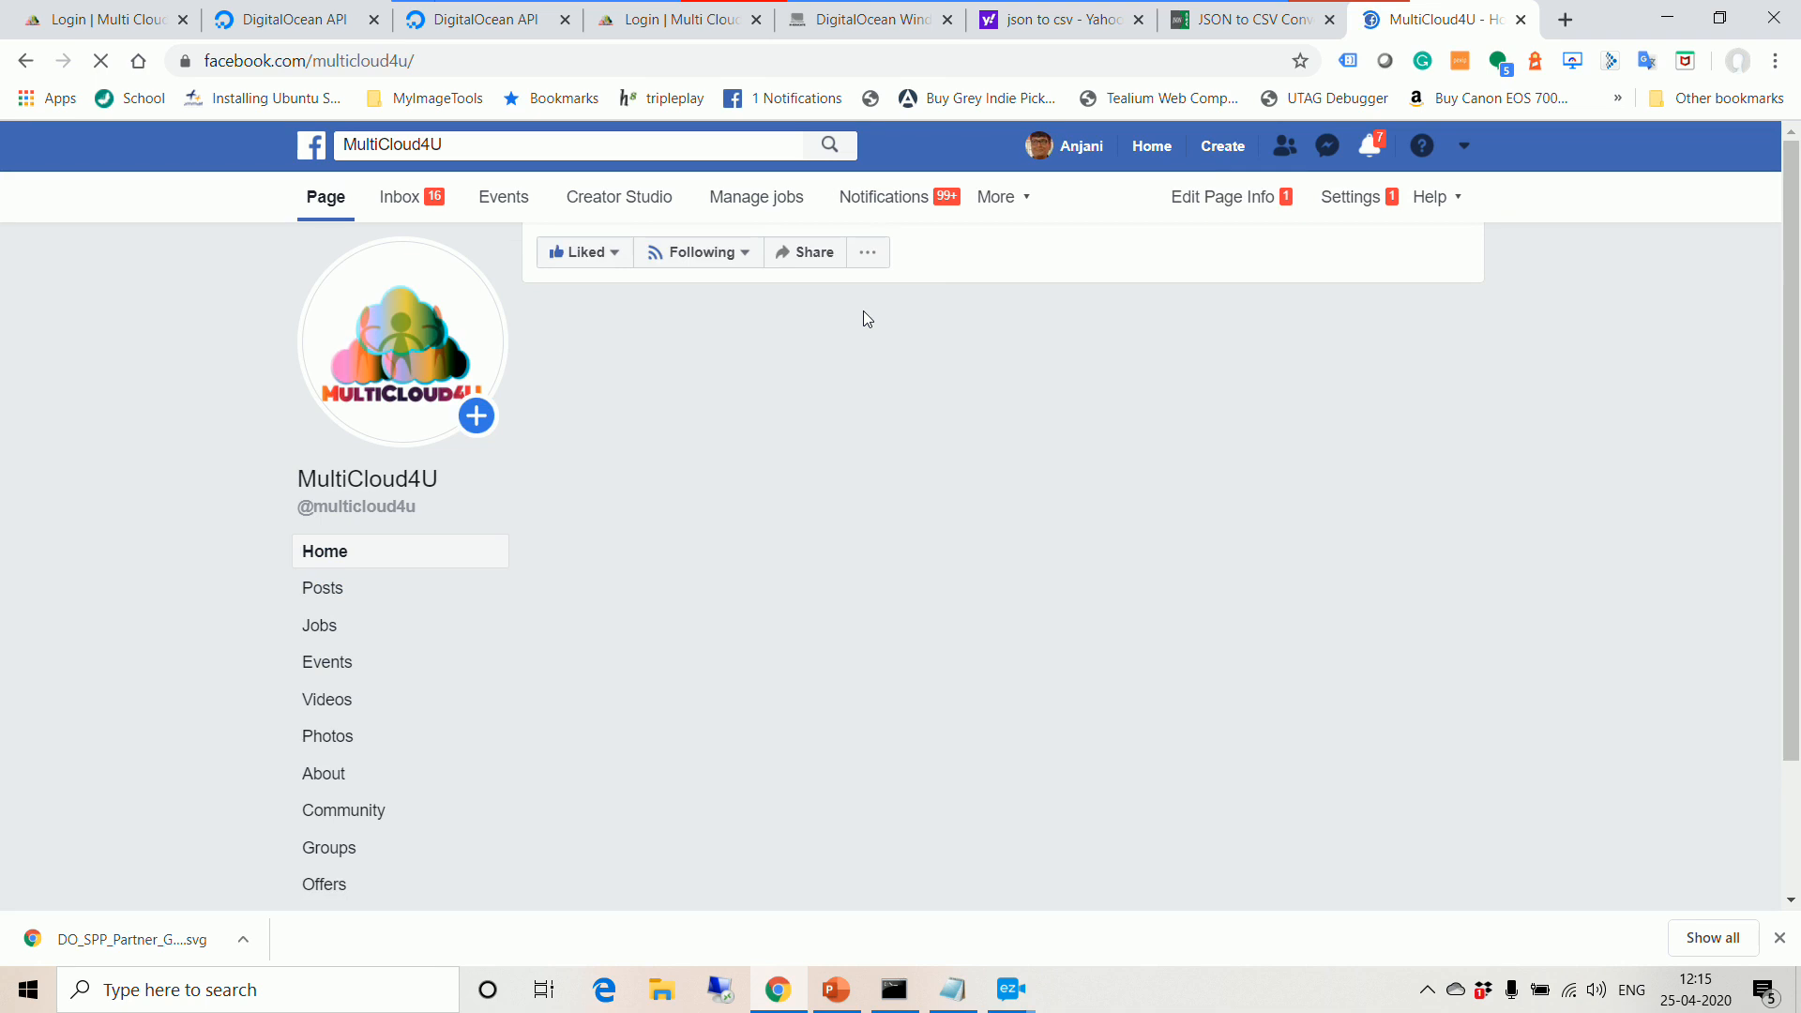
scroll(1135, 611, "down", 5)
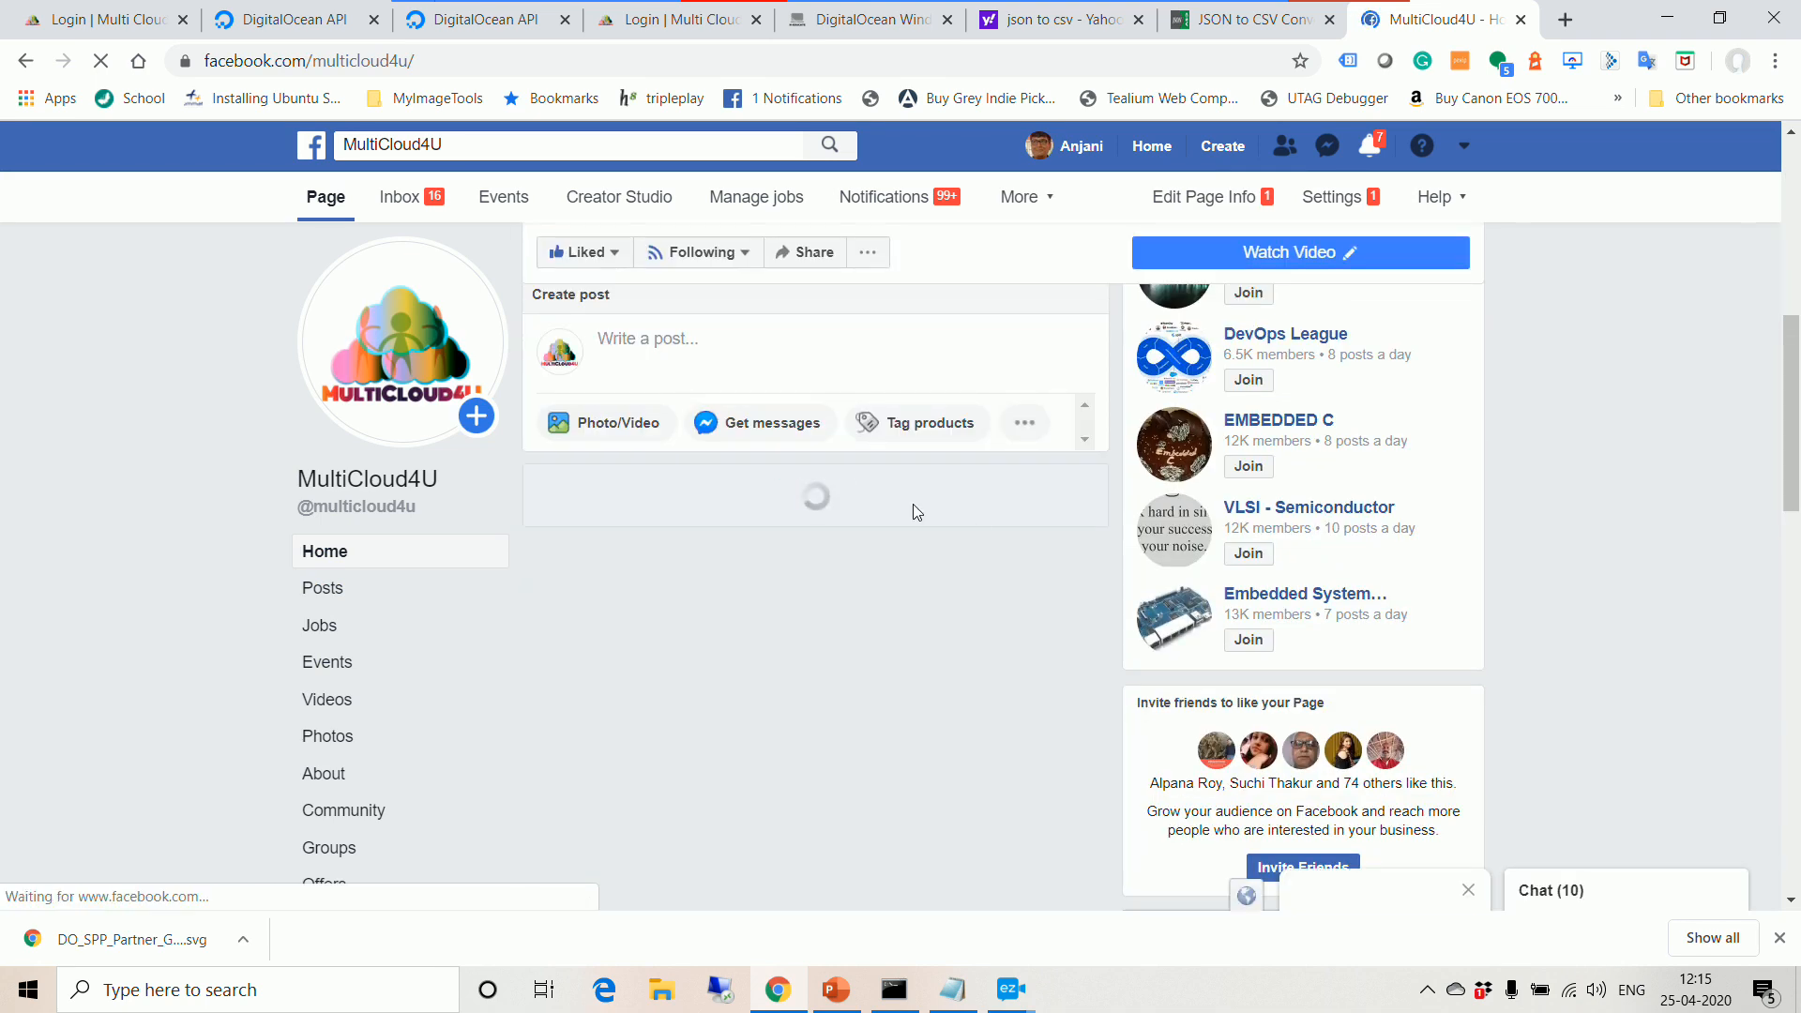
scroll(914, 505, "down", 1)
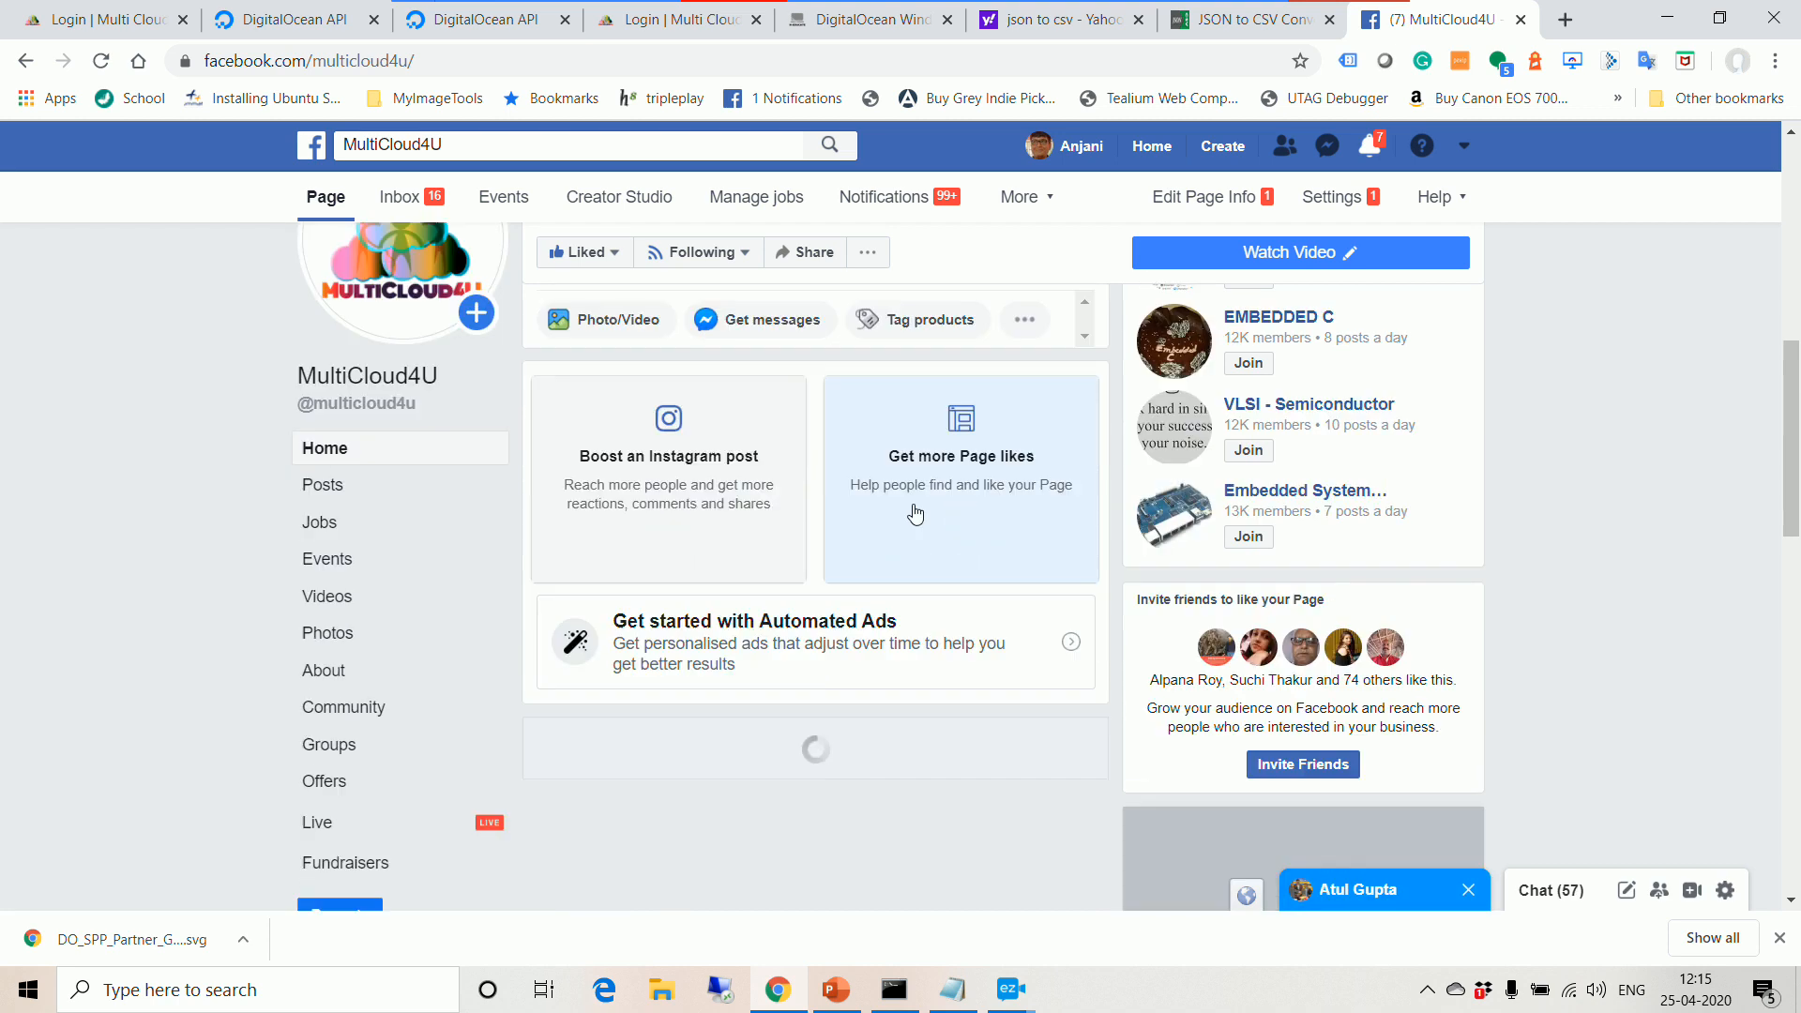
scroll(916, 514, "down", 10)
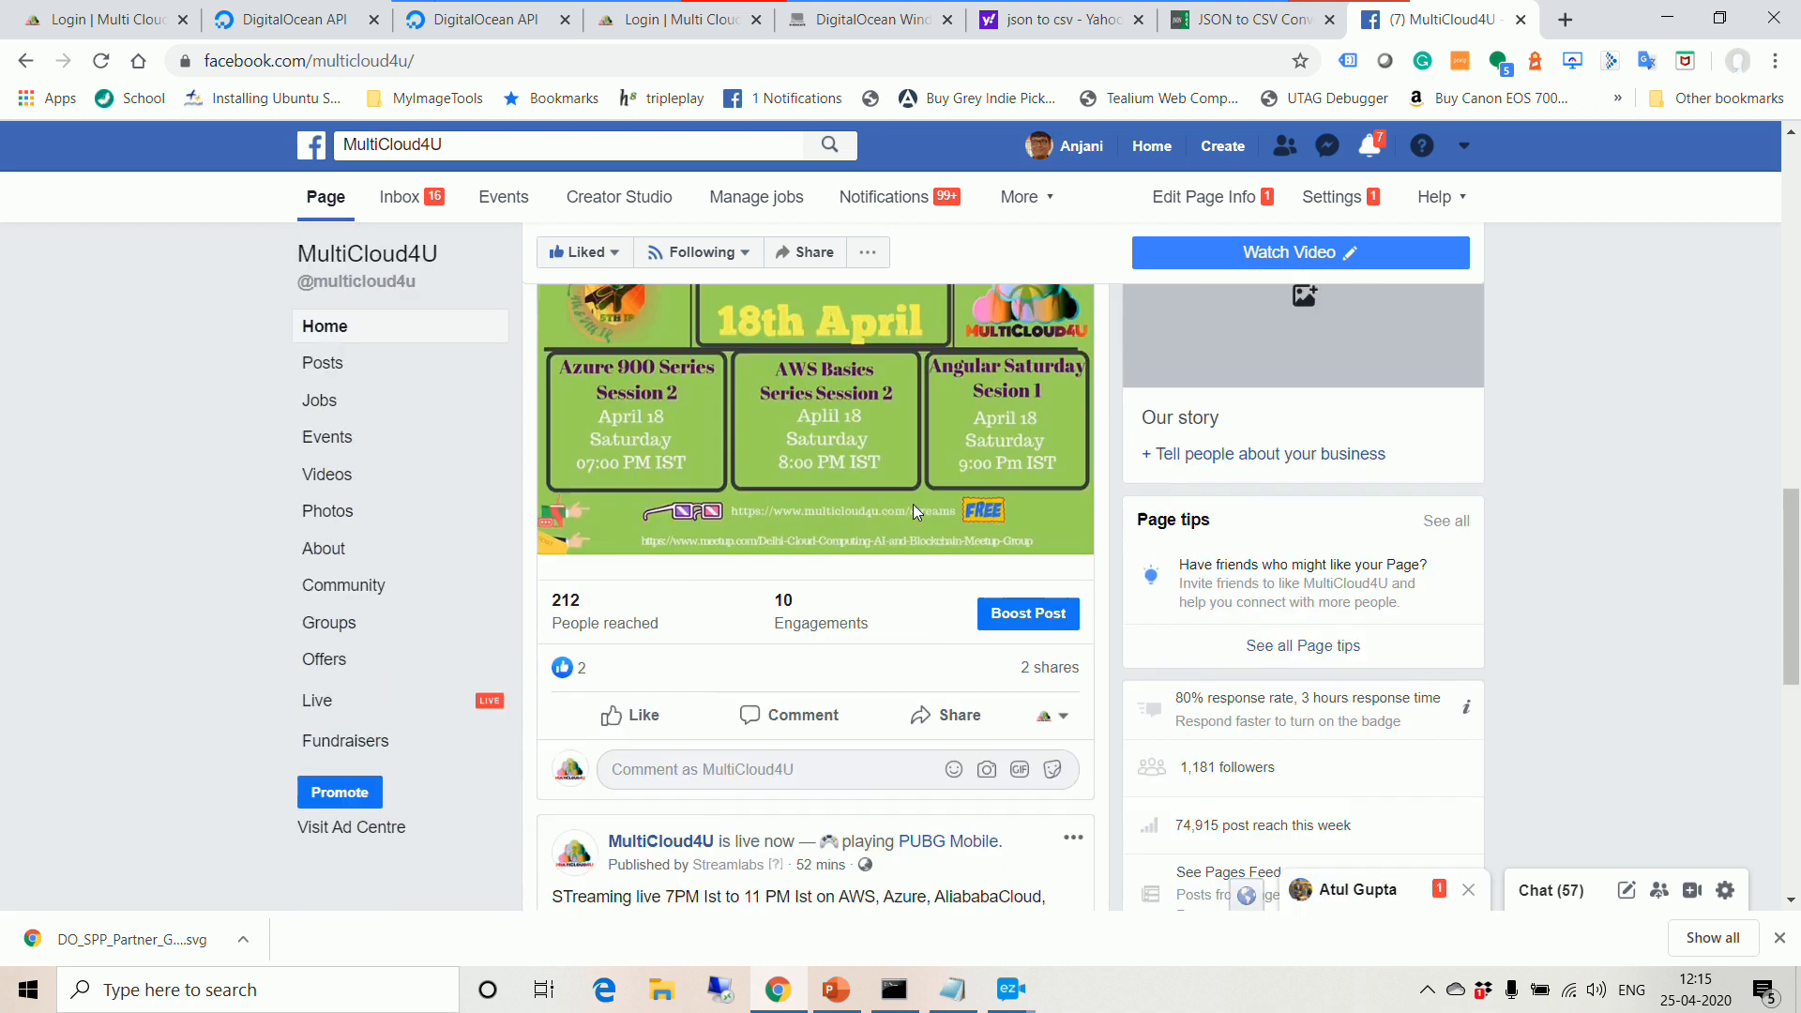
scroll(916, 512, "down", 3)
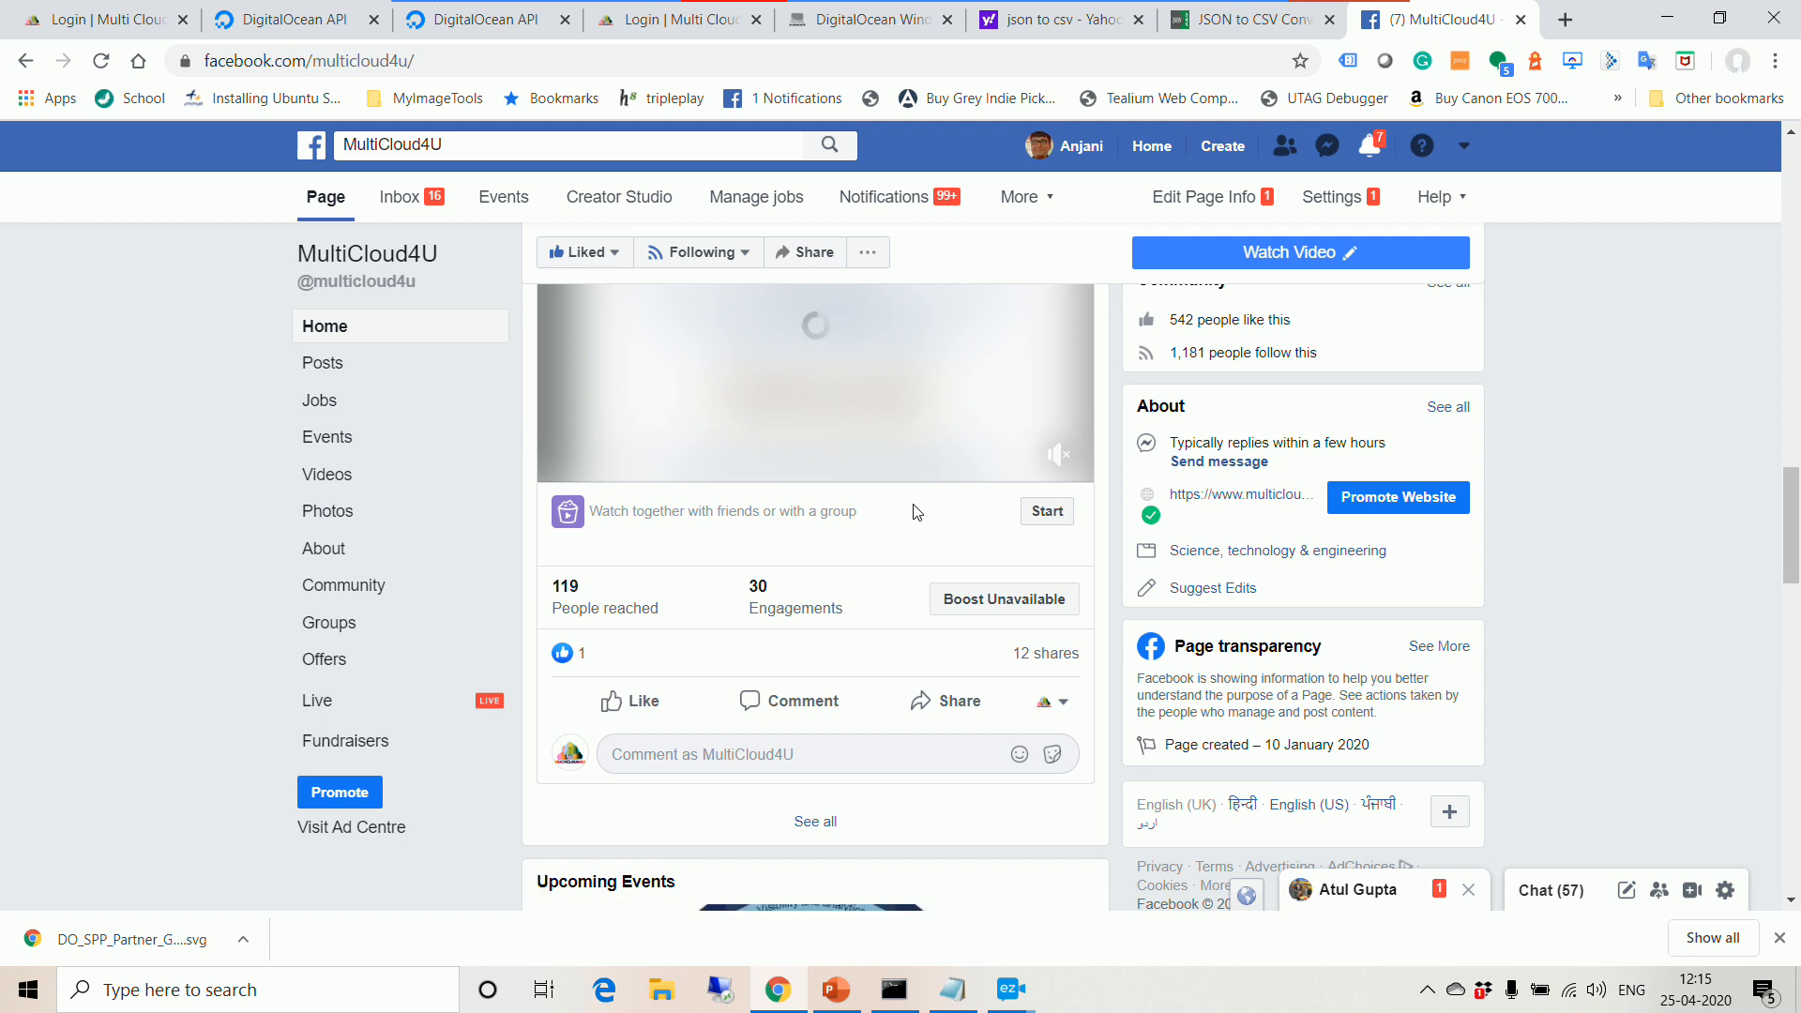
scroll(917, 511, "up", 1)
scroll(916, 514, "up", 10)
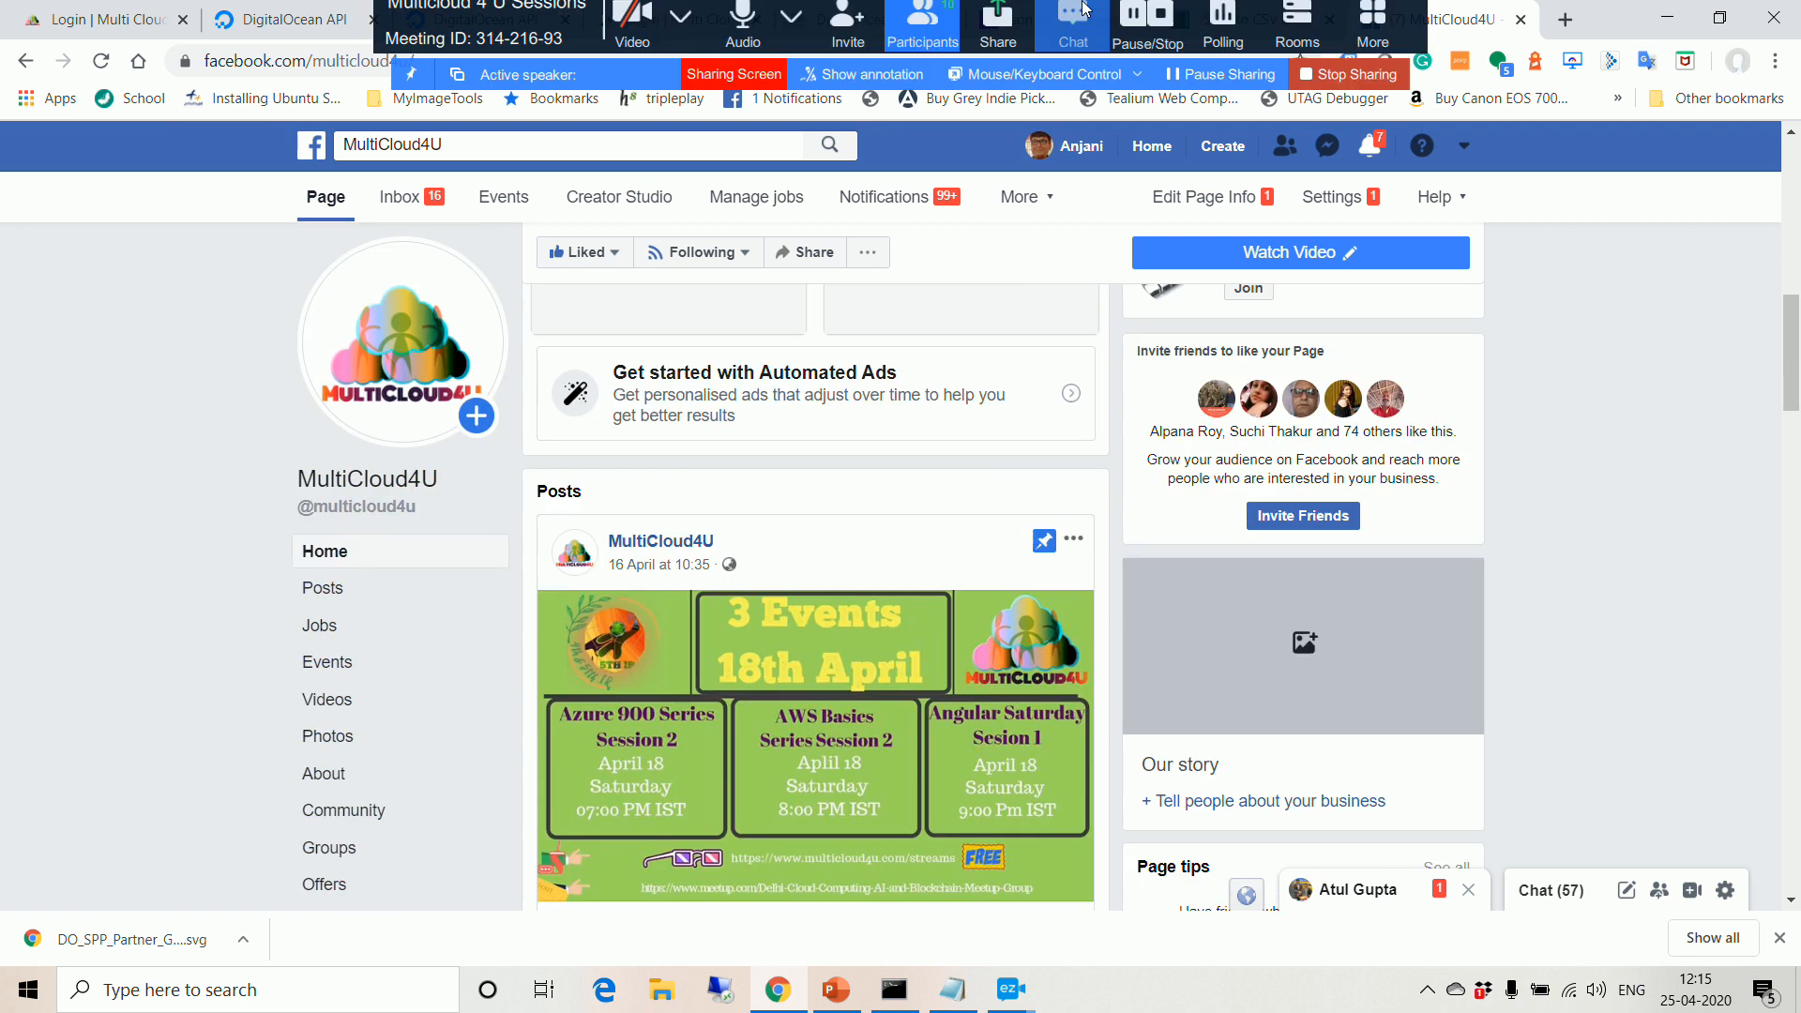
Step: Stop the Zoom screen share so the meeting window returns with recording still running
left_click(920, 45)
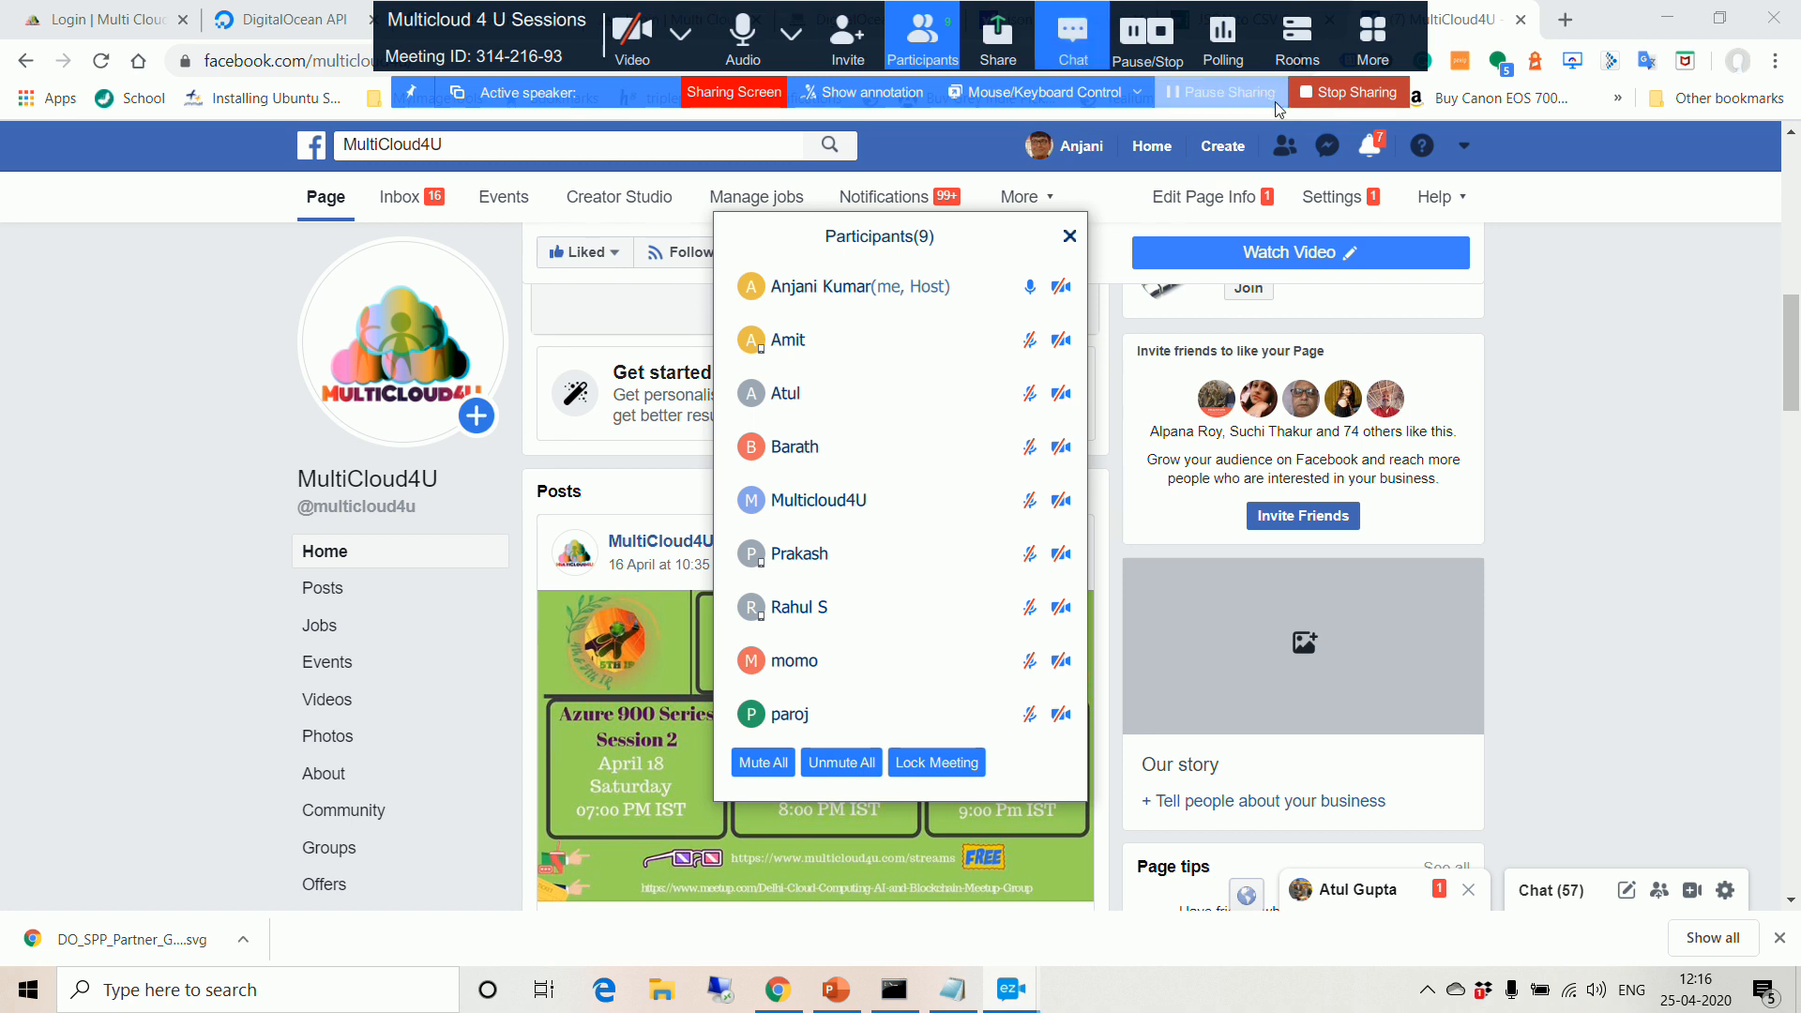
left_click(1371, 93)
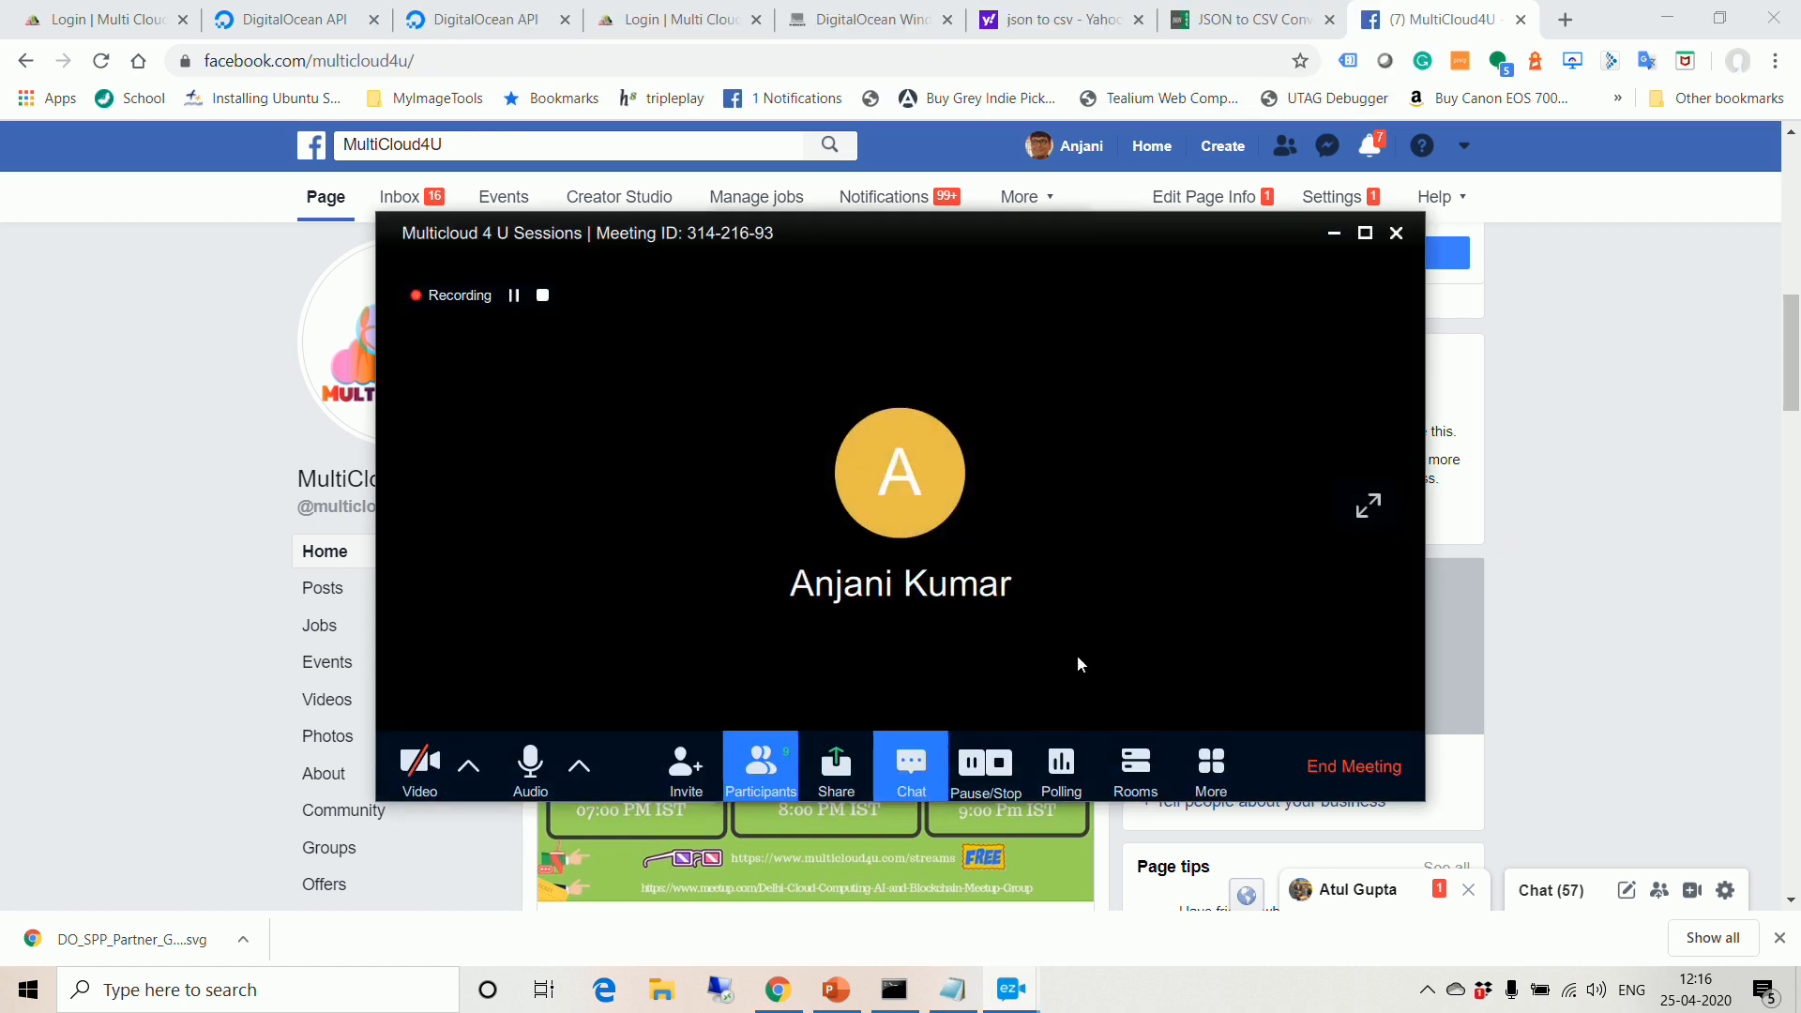